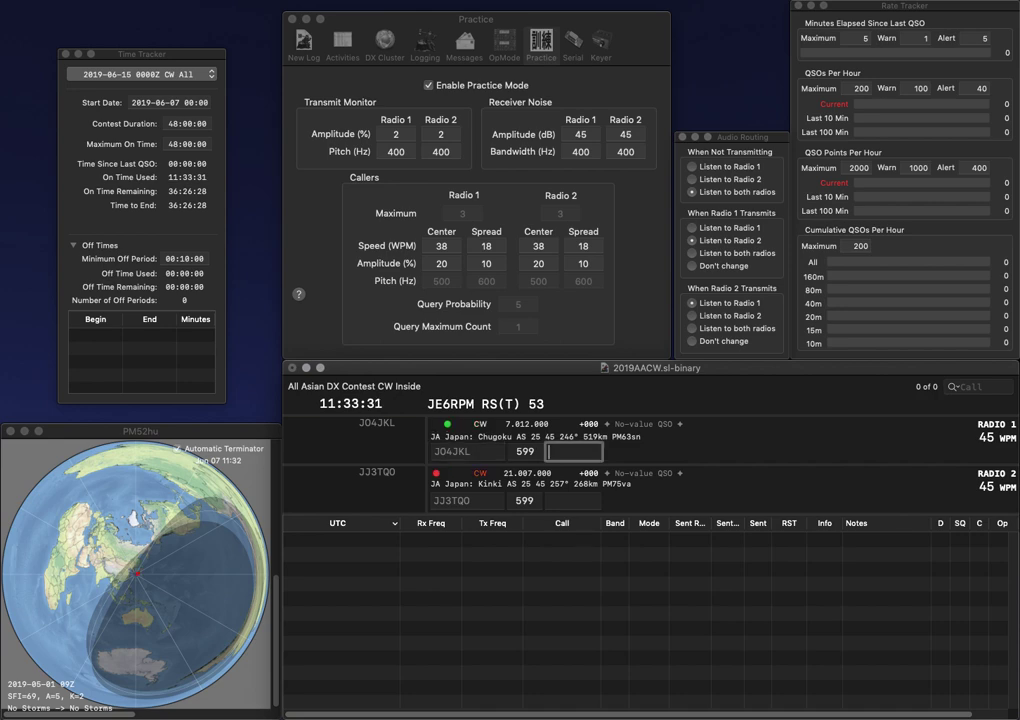
Step: Log JO4JKL with received exchange 51 on Radio 1 and JJ3TQO with received exchange 43 on Radio 2
{"action": "type", "text": "51"}
{"action": "key", "text": "Return"}
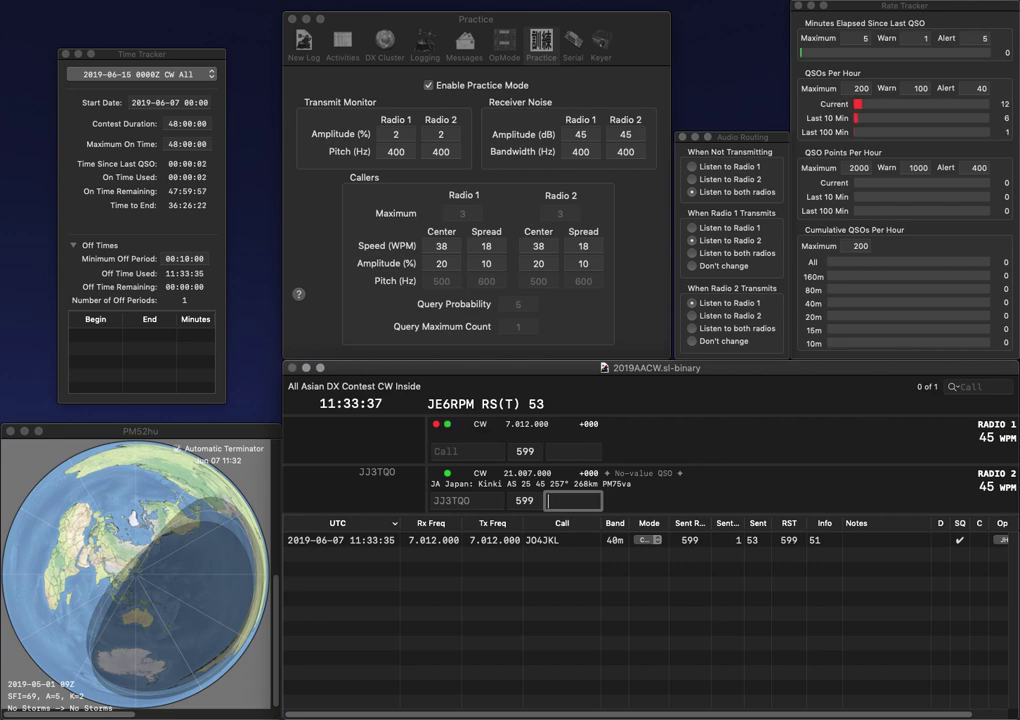
{"action": "type", "text": "43"}
{"action": "key", "text": "Return"}
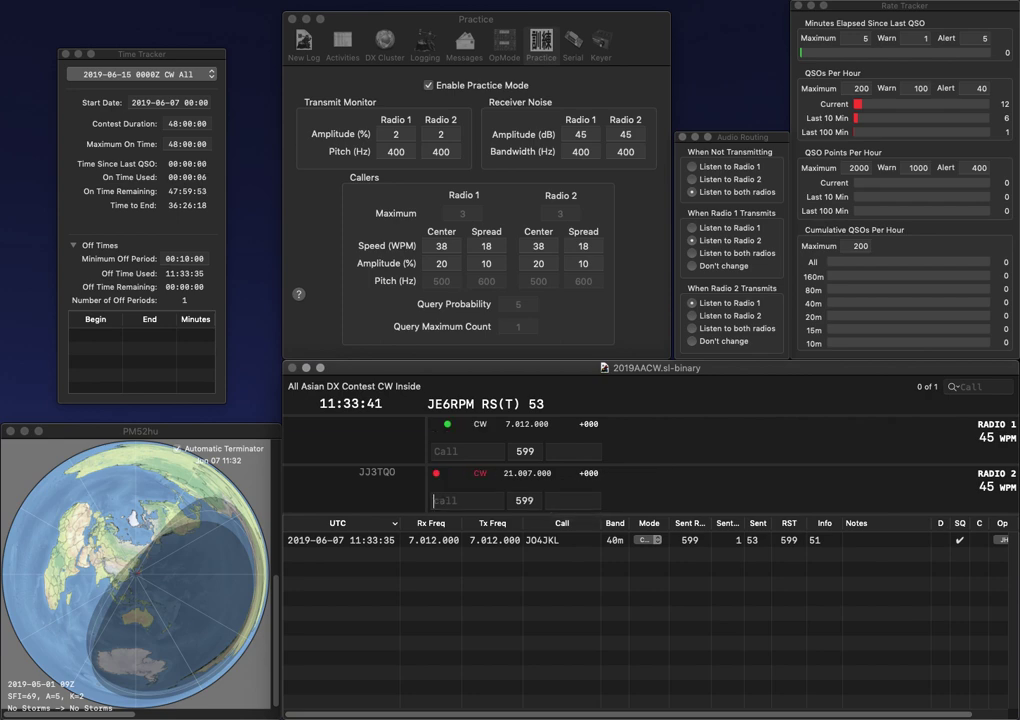
{"action": "type", "text": "JH1"}
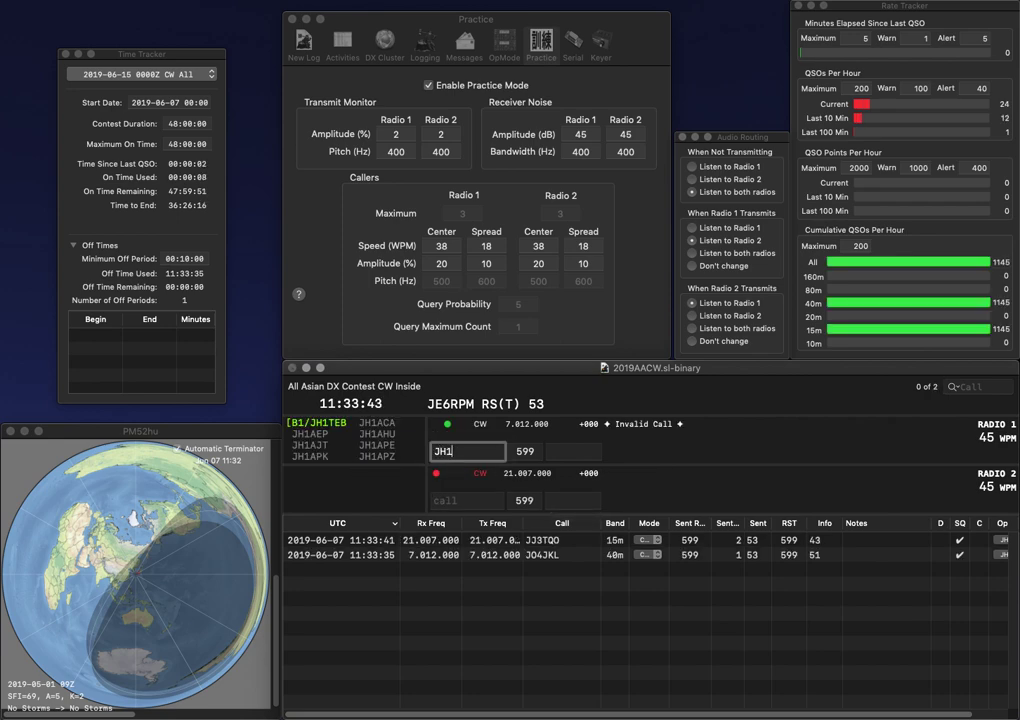
{"action": "type", "text": "FQW"}
{"action": "key", "text": "Return"}
{"action": "type", "text": "0X"}
{"action": "key", "text": "BackSpace"}
{"action": "type", "text": "/DD"}
{"action": "key", "text": "Return"}
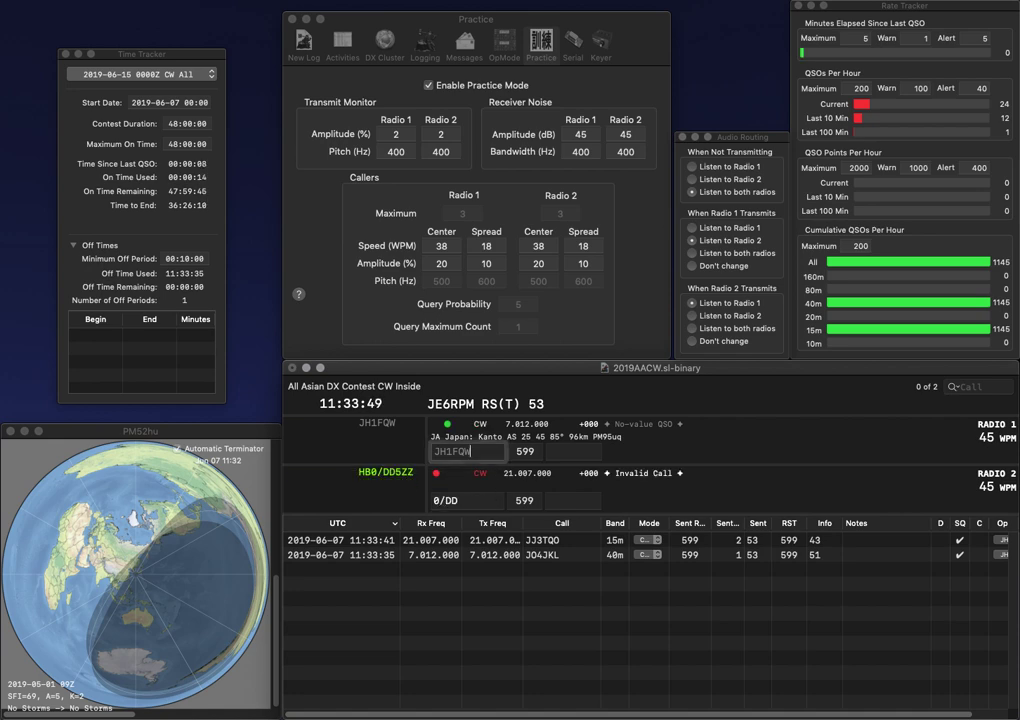
{"action": "key", "text": "Return"}
{"action": "type", "text": "HB0/DD"}
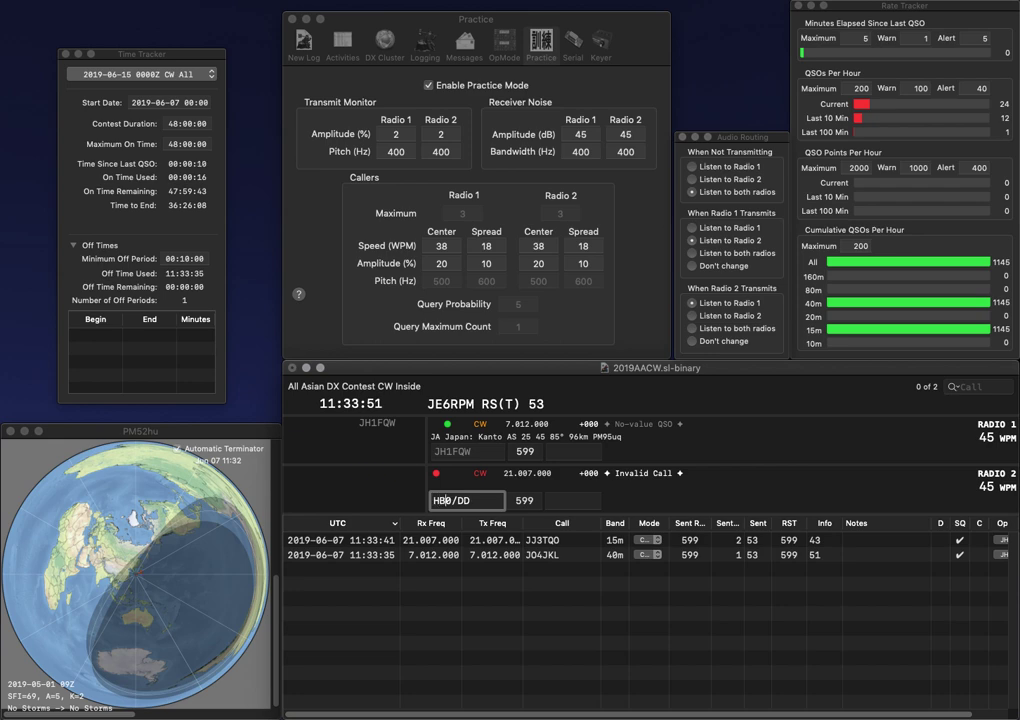
{"action": "type", "text": "5ZZ"}
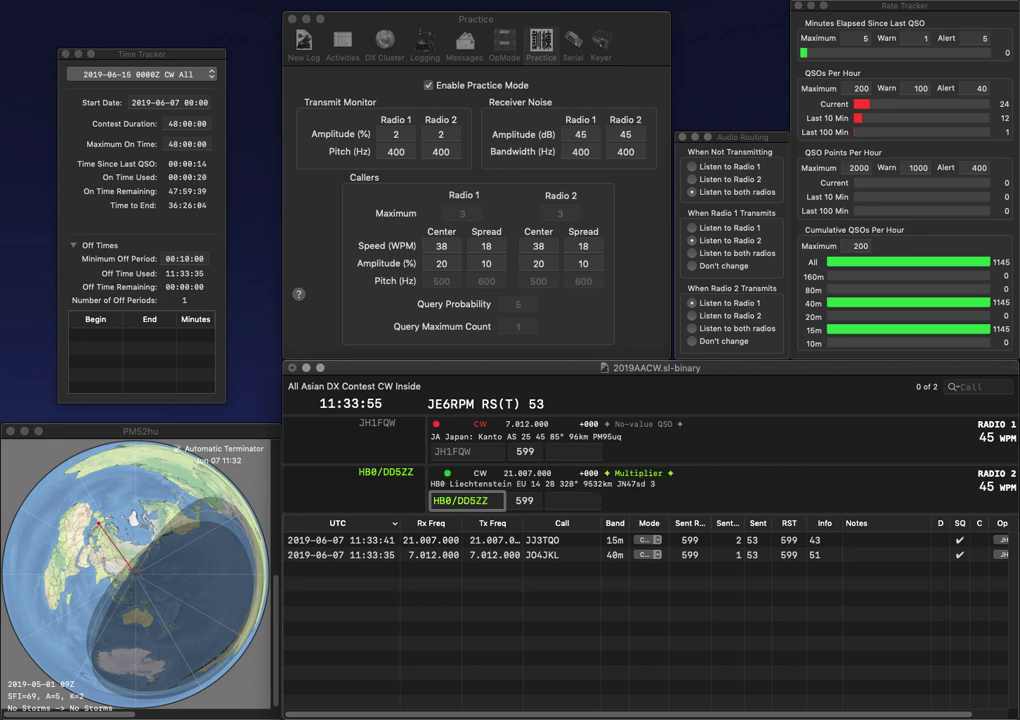
{"action": "key", "text": "Return"}
{"action": "key", "text": "space"}
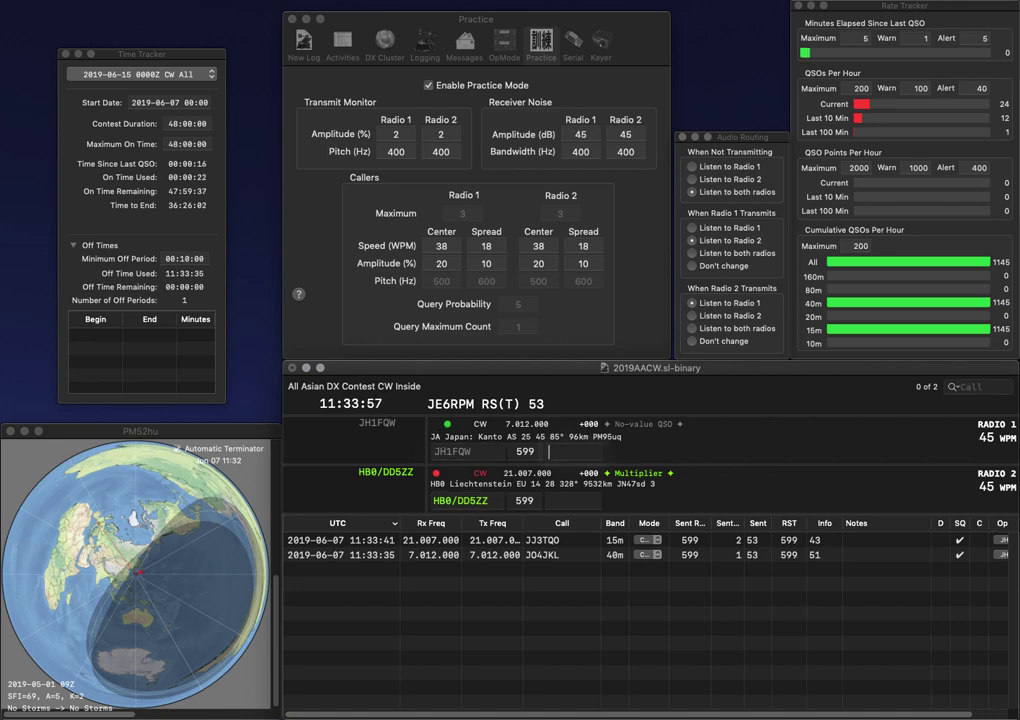
{"action": "type", "text": "25"}
{"action": "key", "text": "Return"}
{"action": "key", "text": "space"}
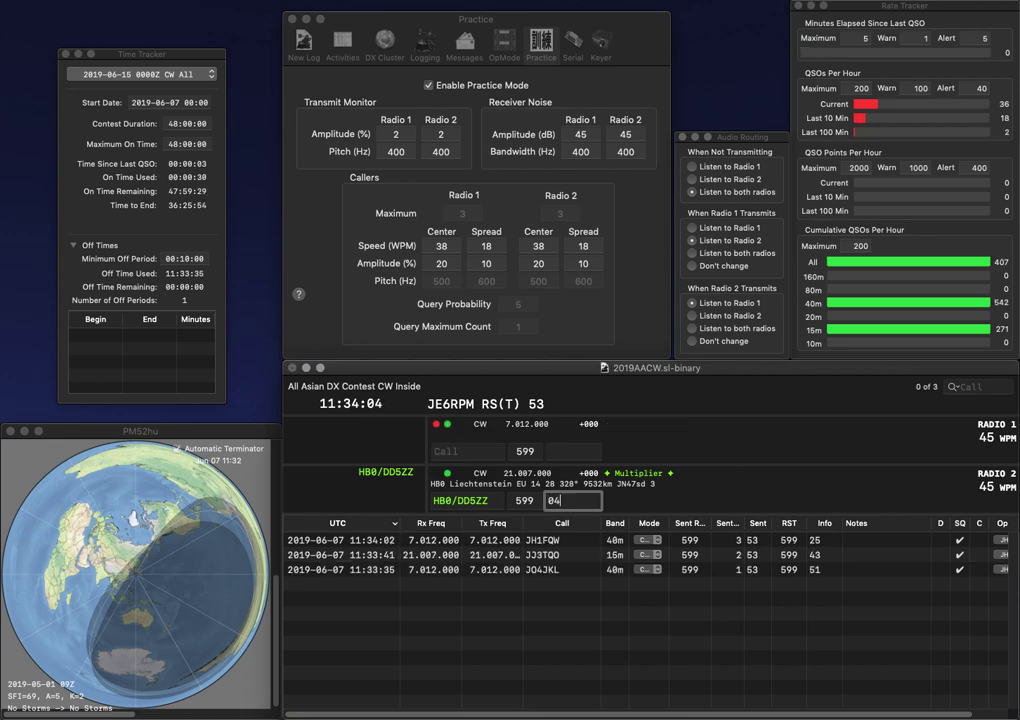
{"action": "key", "text": "Return"}
Step: Enter VE2SMS for Radio 2 and SM2VSD for Radio 1, starting the latter from the partial call VSD, and answer both callers
{"action": "type", "text": "VSD"}
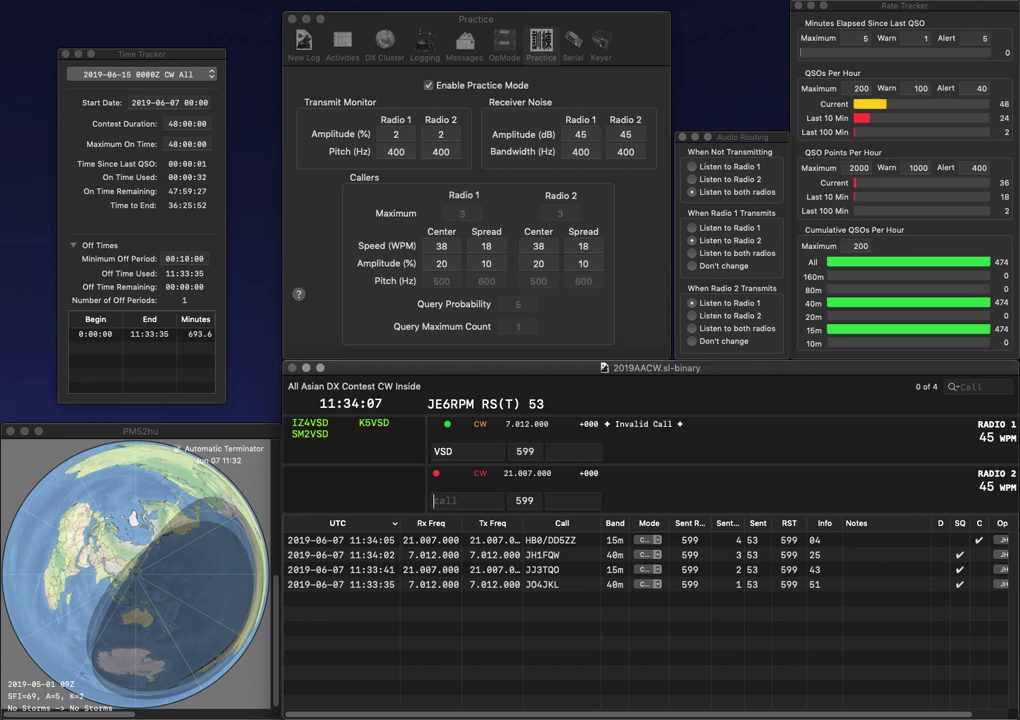
{"action": "type", "text": "VE2SMS"}
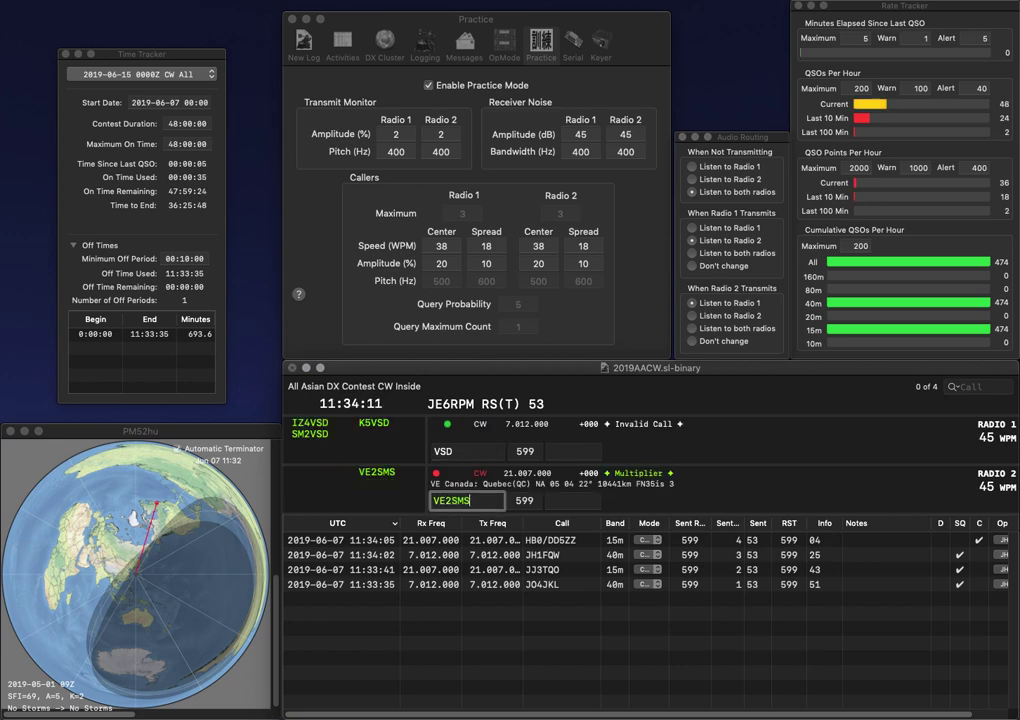
{"action": "key", "text": "Up"}
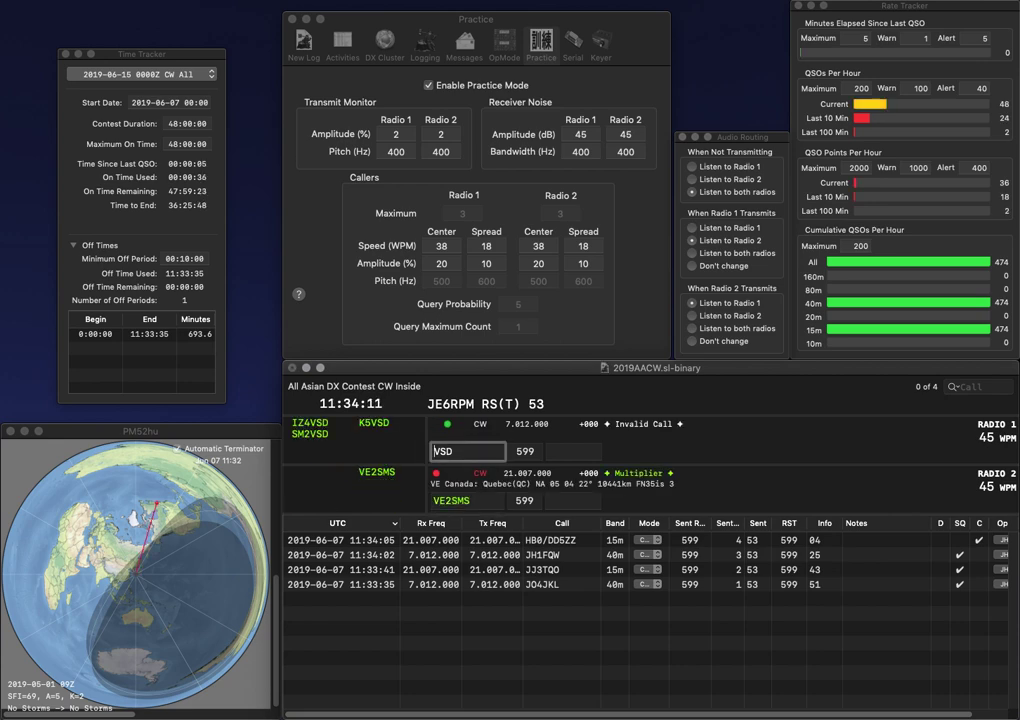
{"action": "type", "text": "SM2"}
{"action": "key", "text": "Return"}
{"action": "key", "text": "Down"}
{"action": "key", "text": "space"}
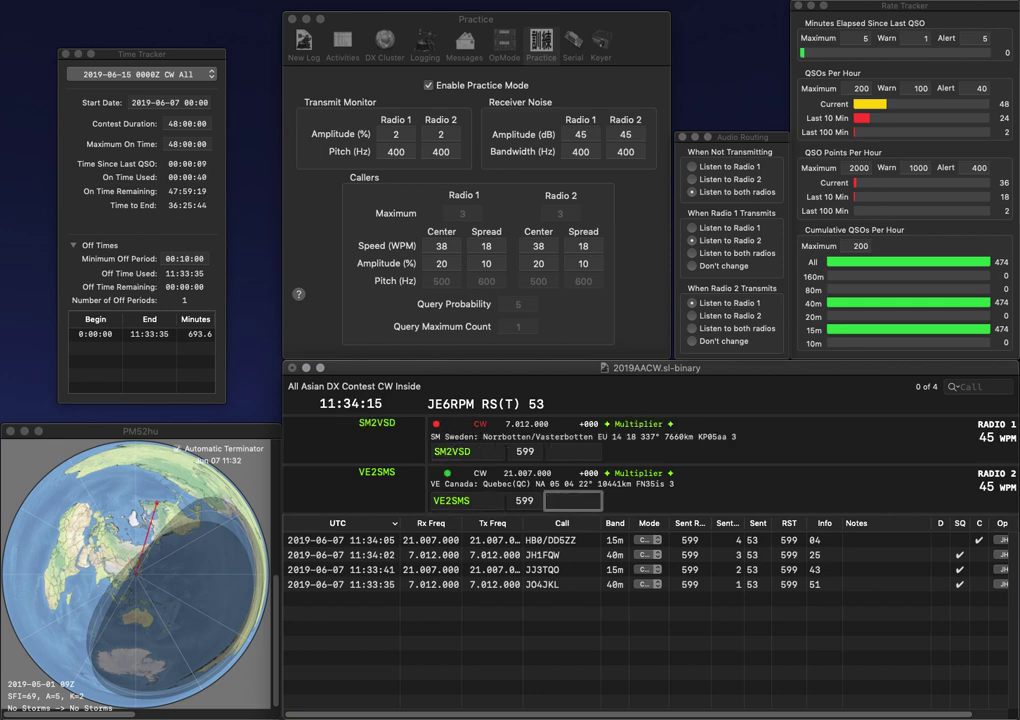
{"action": "type", "text": "65"}
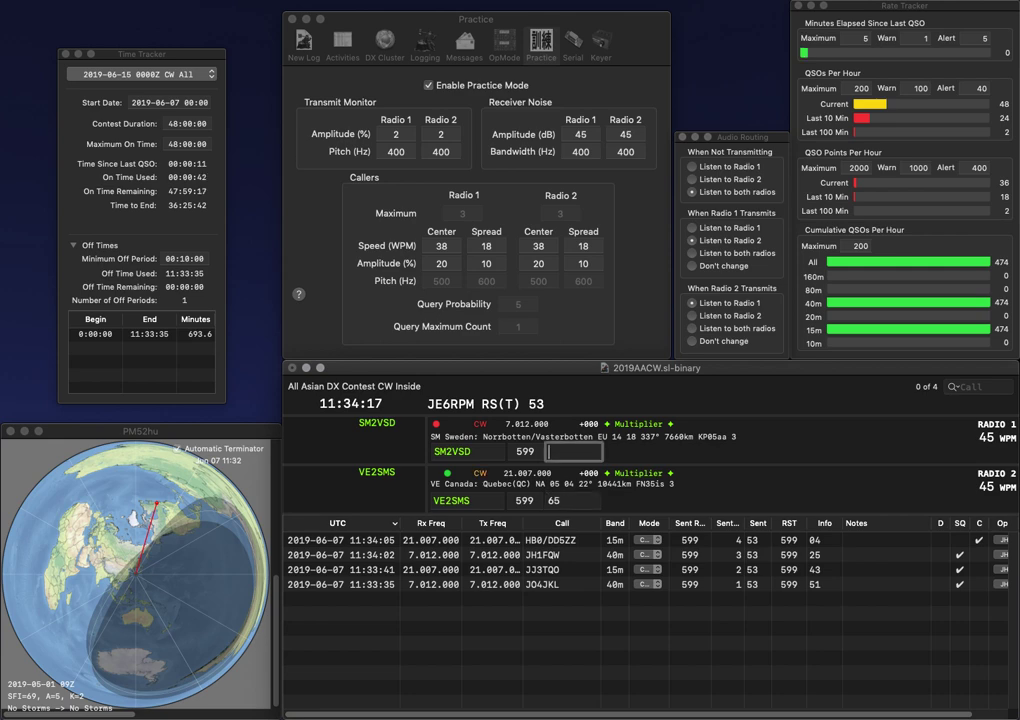
{"action": "key", "text": "Return"}
{"action": "type", "text": "45"}
{"action": "key", "text": "Return"}
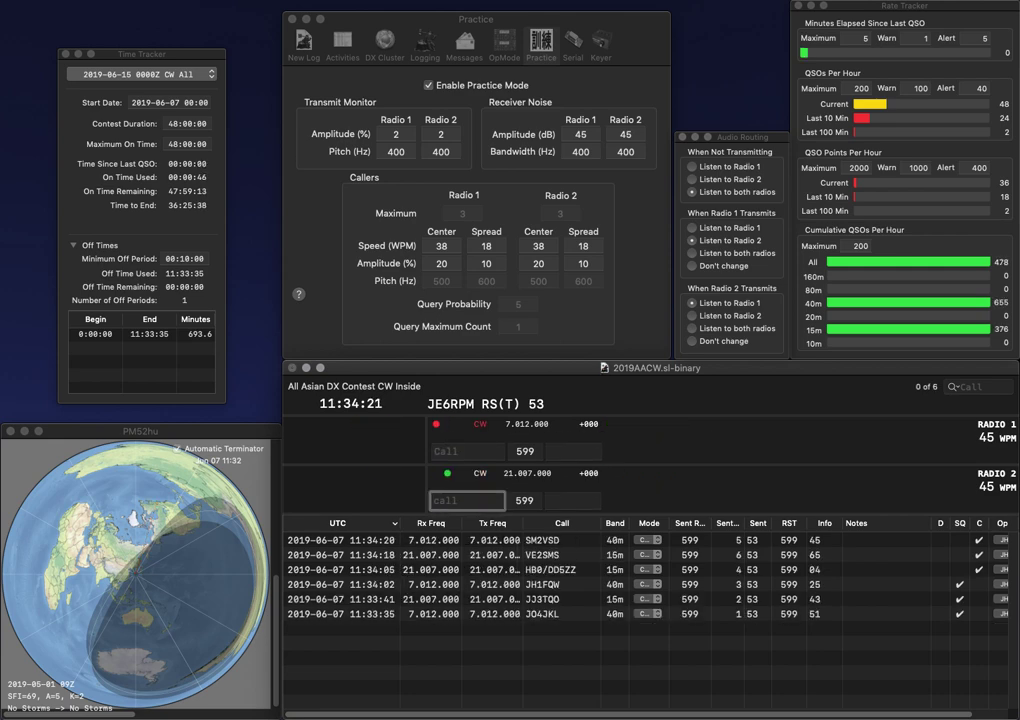
Step: Enter the partial calls 5BG for Radio 2 and 7Q for Radio 1
{"action": "type", "text": "5BG"}
{"action": "left_click", "coordinate": [467, 451]}
{"action": "type", "text": "7Q"}
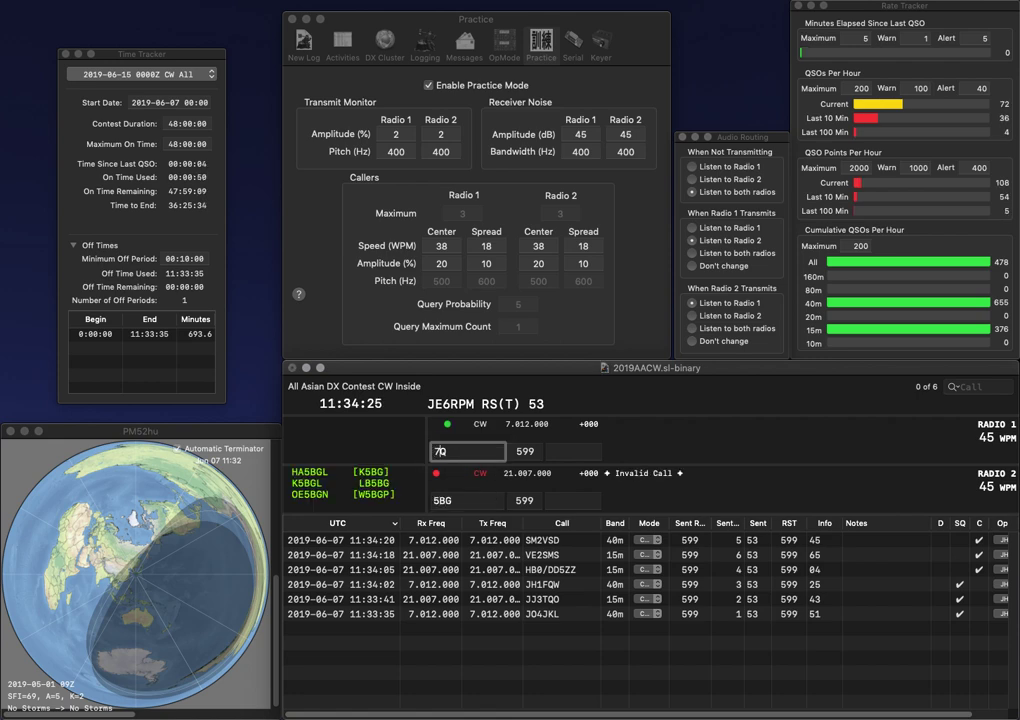
Step: Edit the partial call on Radio 2 to RV5BC
{"action": "left_click", "coordinate": [434, 500]}
{"action": "type", "text": "RV"}
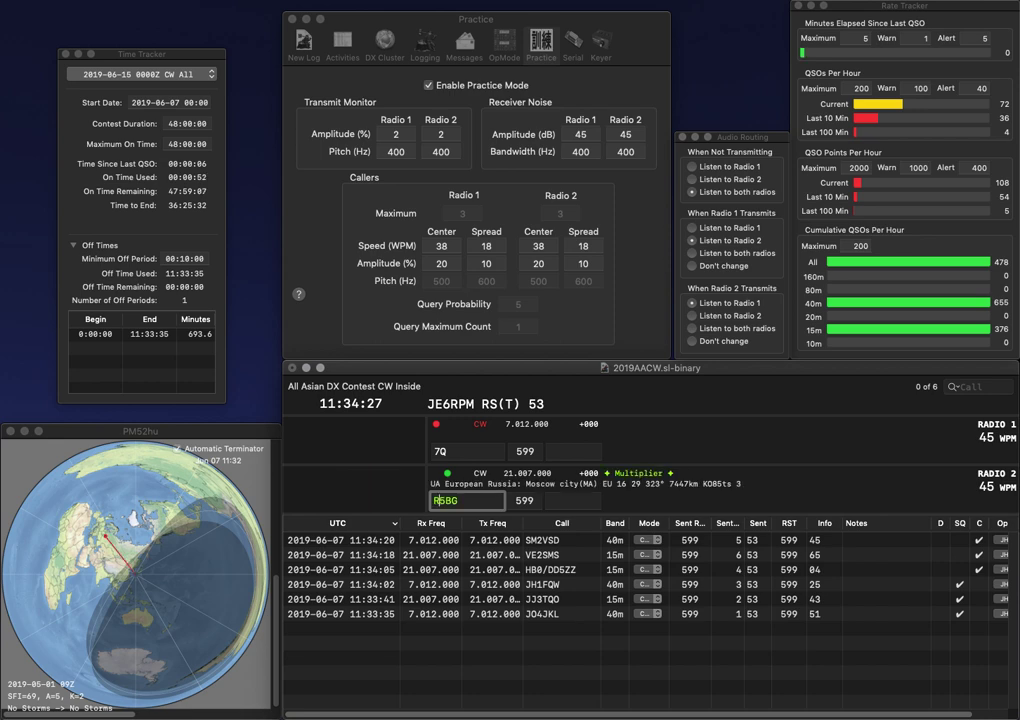
{"action": "key", "text": "Right"}
{"action": "key", "text": "Right"}
{"action": "type", "text": "C"}
{"action": "key", "text": "Return"}
{"action": "key", "text": "Down"}
{"action": "key", "text": "Left"}
{"action": "key", "text": "Left"}
{"action": "key", "text": "Left"}
{"action": "key", "text": "BackSpace"}
{"action": "type", "text": "4"}
{"action": "key", "text": "BackSpace"}
{"action": "type", "text": "V"}
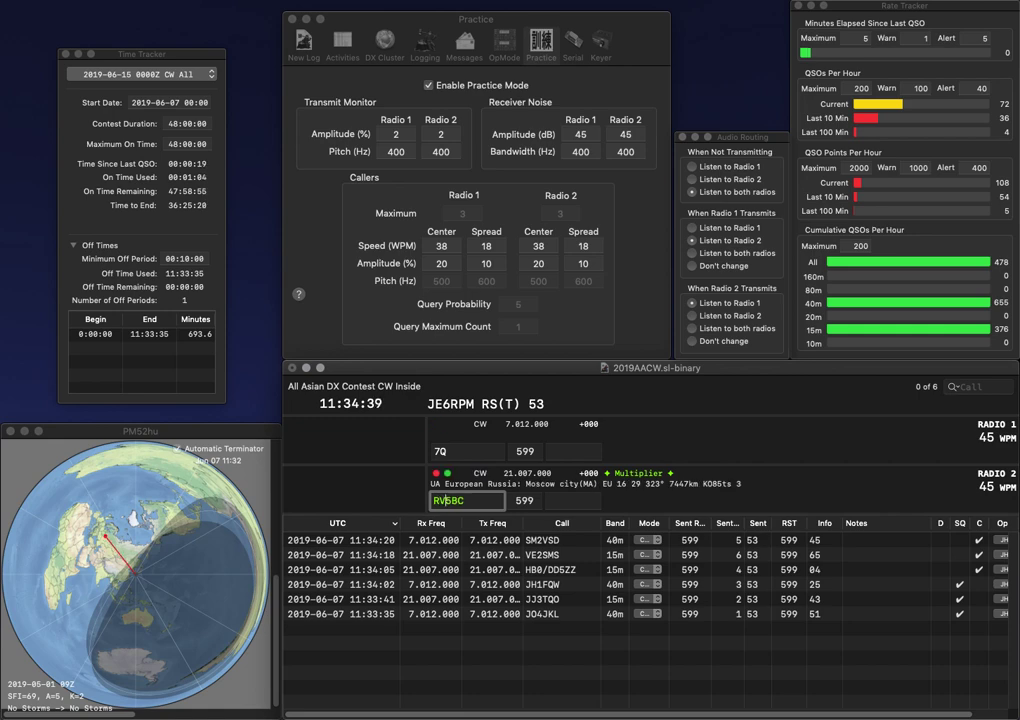
{"action": "key", "text": "Right"}
{"action": "type", "text": "6"}
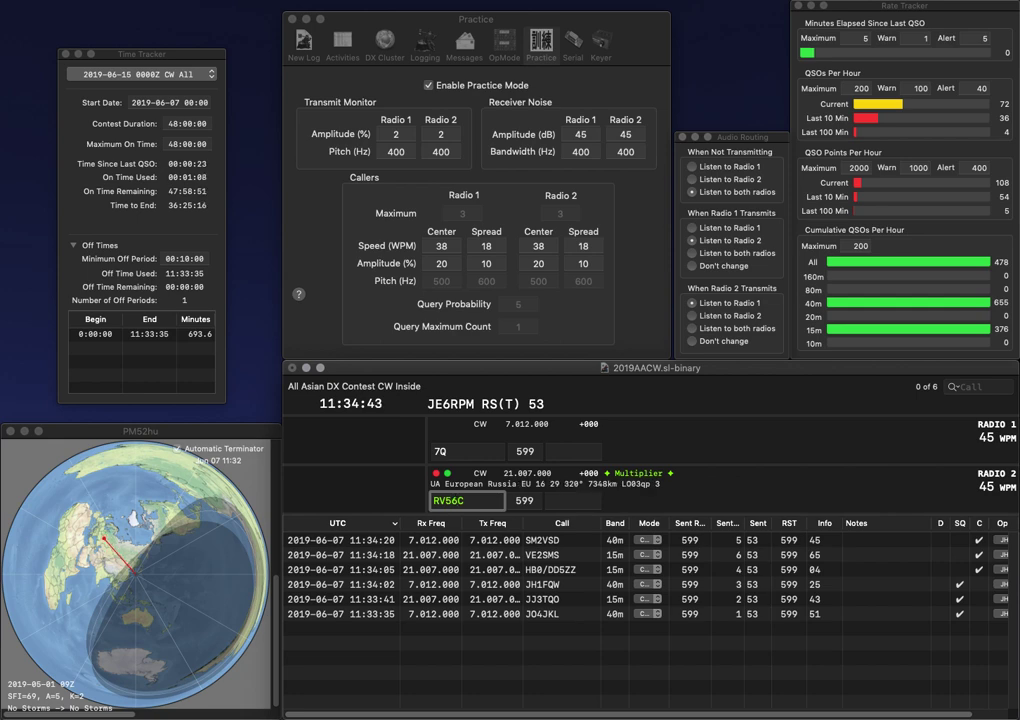
{"action": "type", "text": "C"}
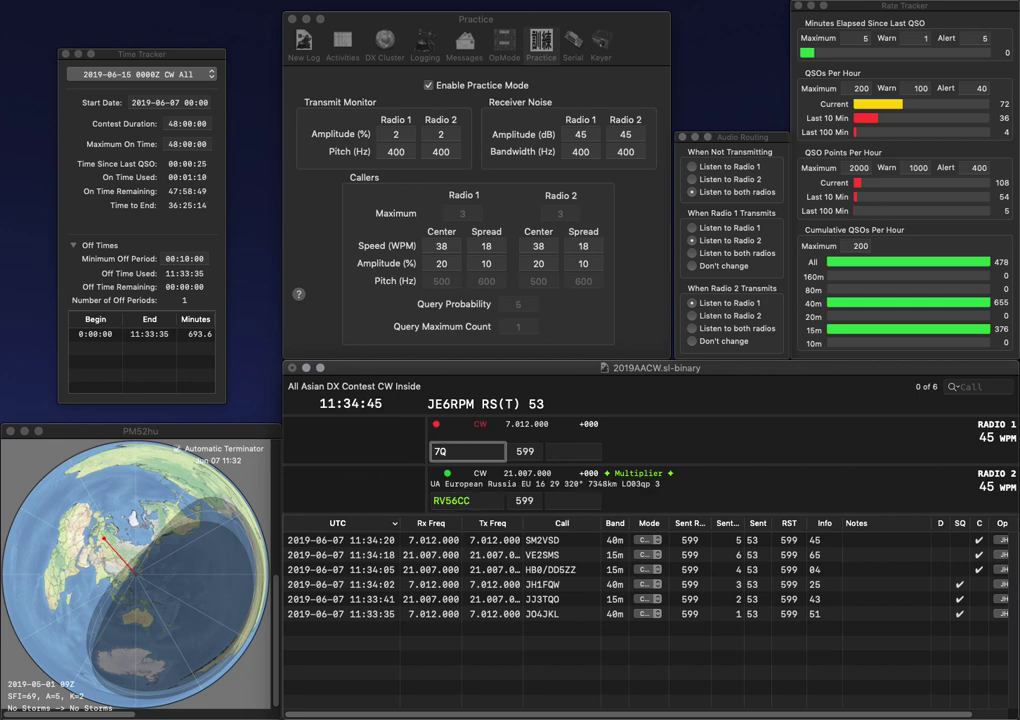
{"action": "type", "text": "G"}
{"action": "key", "text": "Return"}
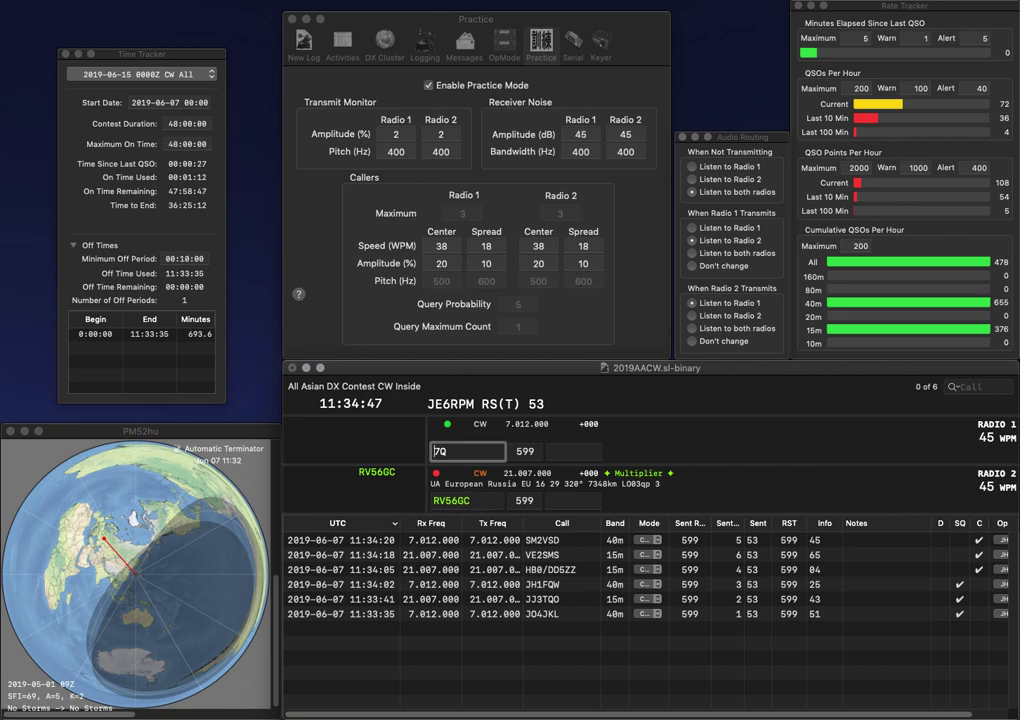
{"action": "type", "text": "S5"}
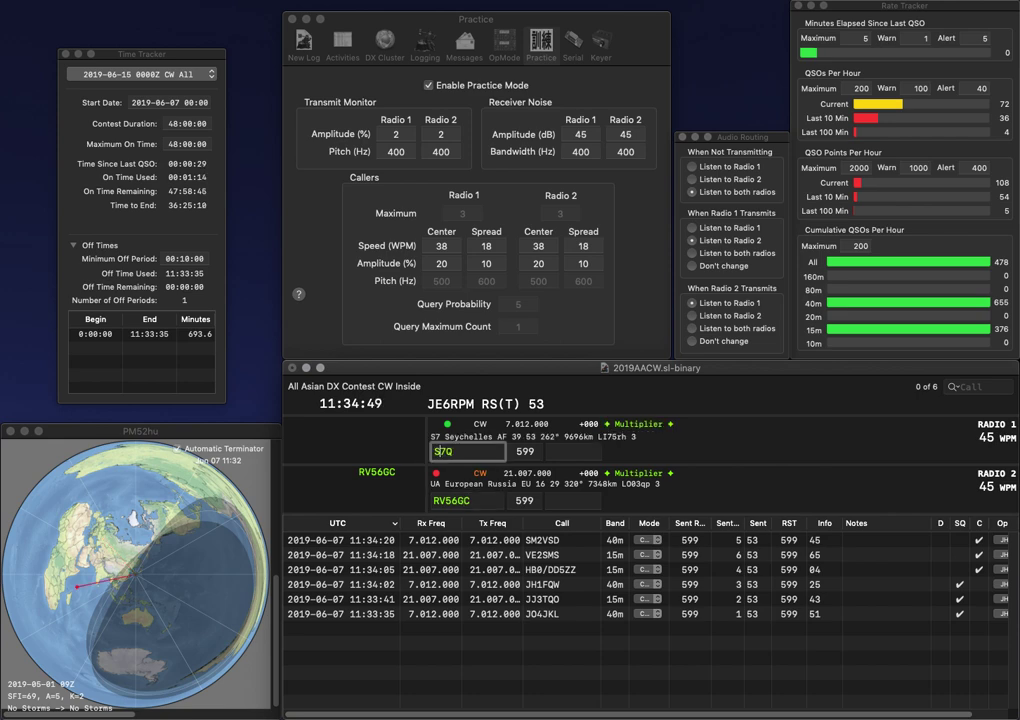
{"action": "key", "text": "Return"}
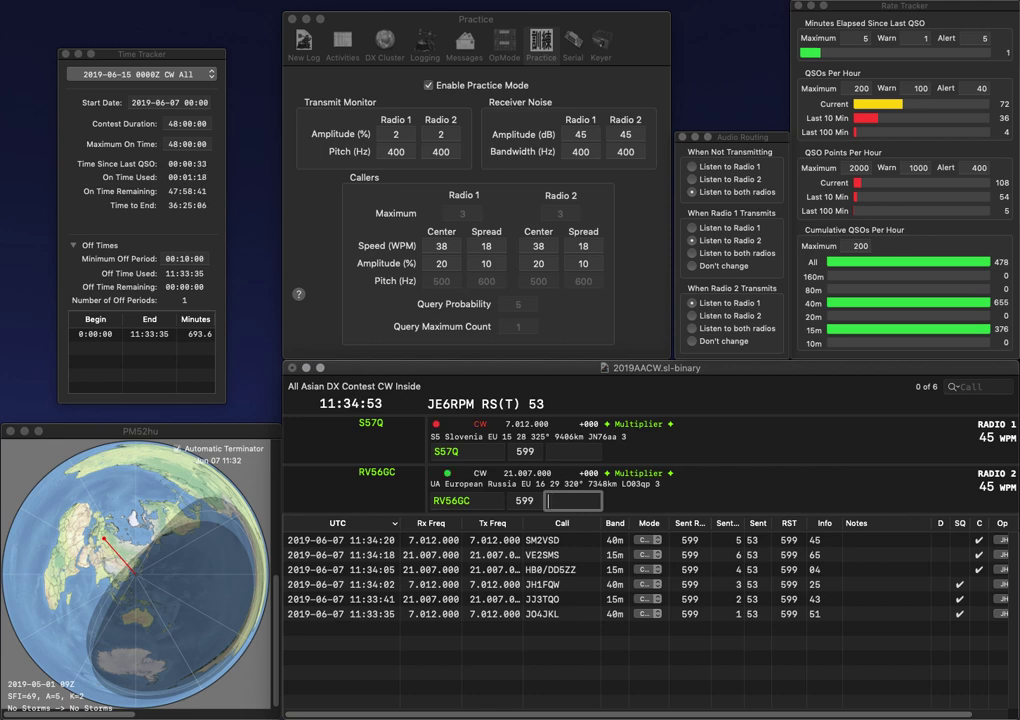
Step: Log RV56GC with received exchange 65 on Radio 2 and S57Q with received exchange 63 on Radio 1
{"action": "type", "text": "6"}
{"action": "key", "text": "Return"}
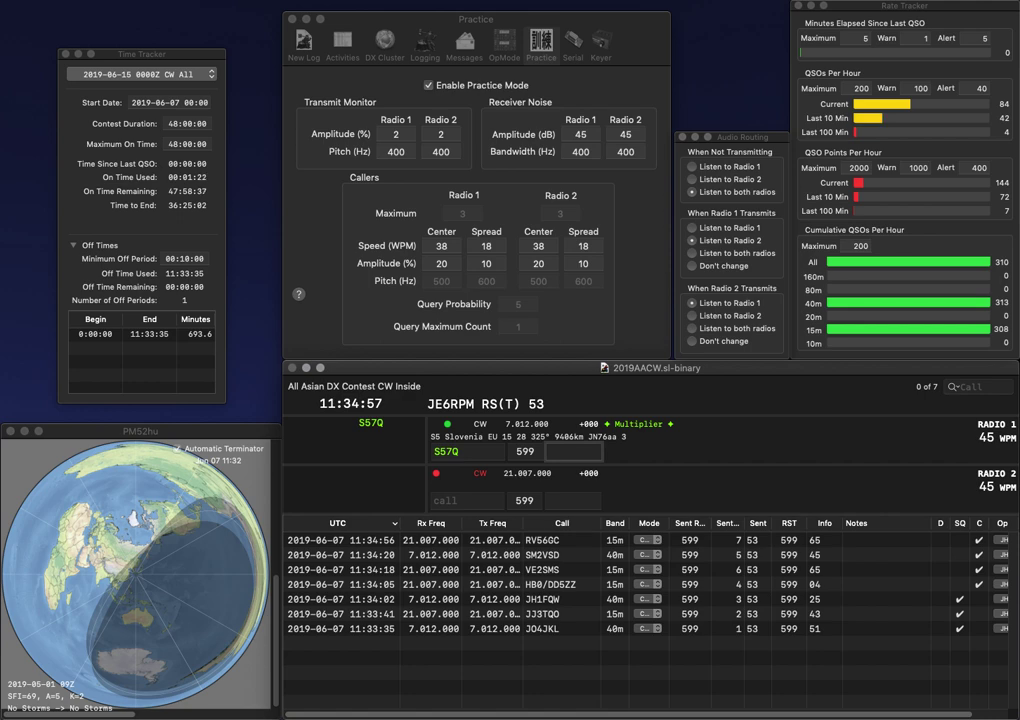
{"action": "type", "text": "3"}
{"action": "key", "text": "Return"}
{"action": "type", "text": "IO0XZD"}
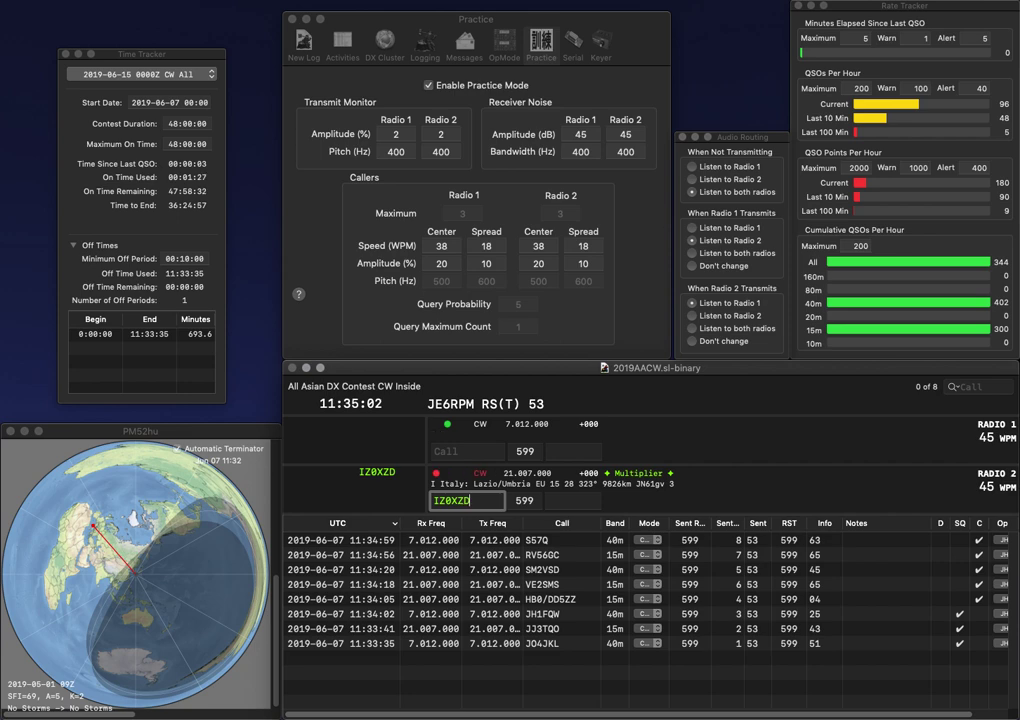
{"action": "key", "text": "Return"}
{"action": "type", "text": "2P"}
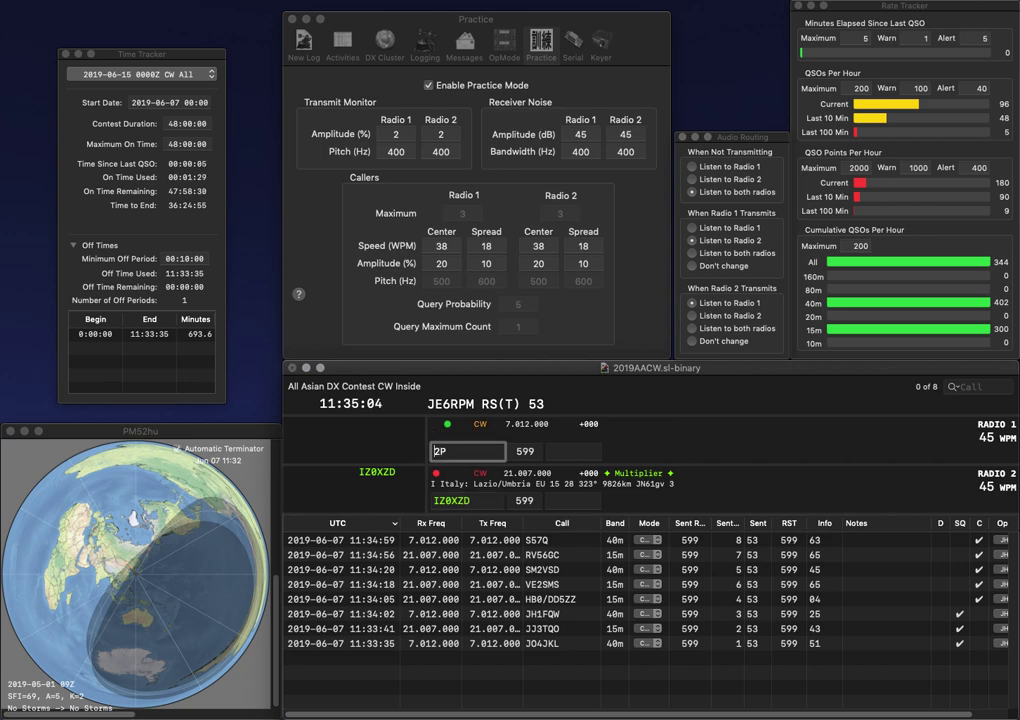
{"action": "key", "text": "Down"}
{"action": "key", "text": "space"}
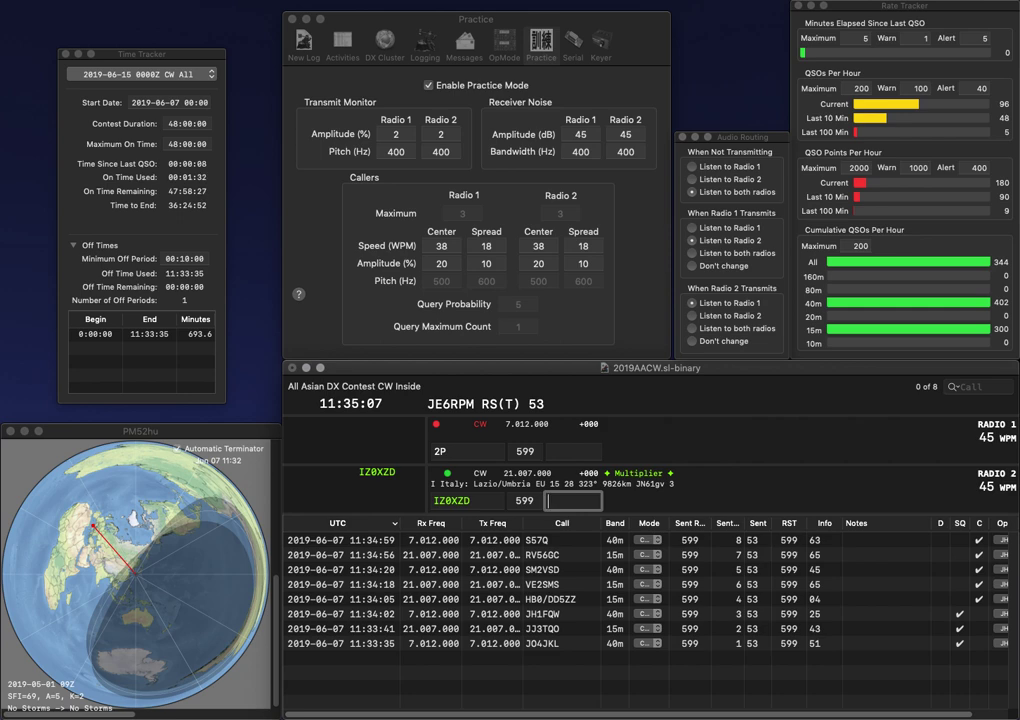
{"action": "type", "text": "26"}
{"action": "key", "text": "Return"}
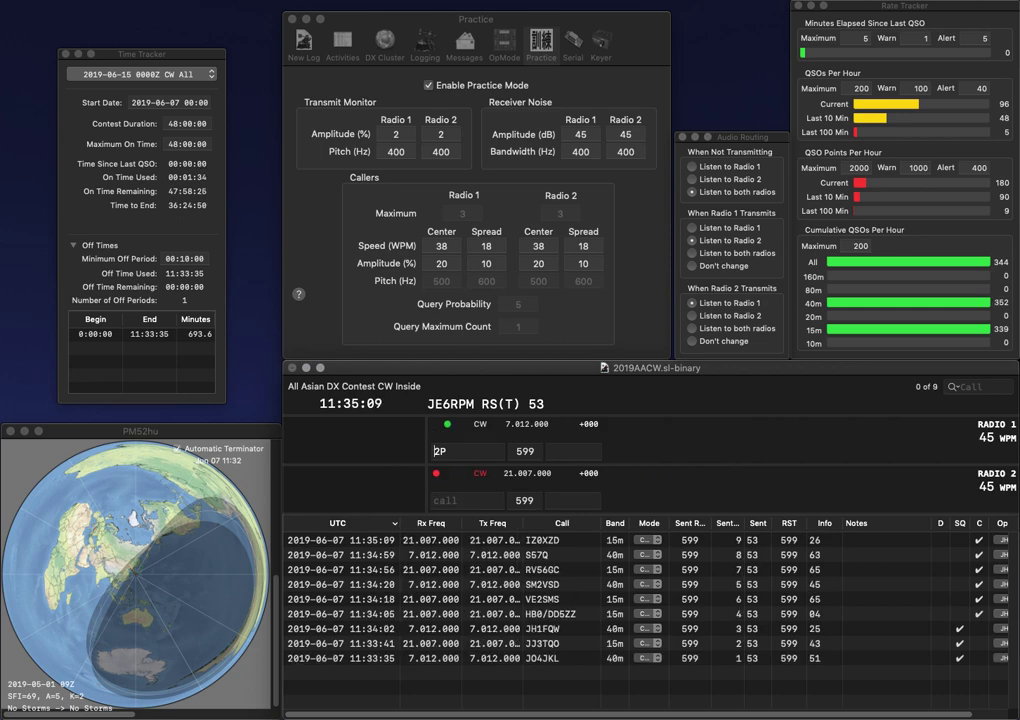
{"action": "type", "text": "ZZ"}
{"action": "key", "text": "Return"}
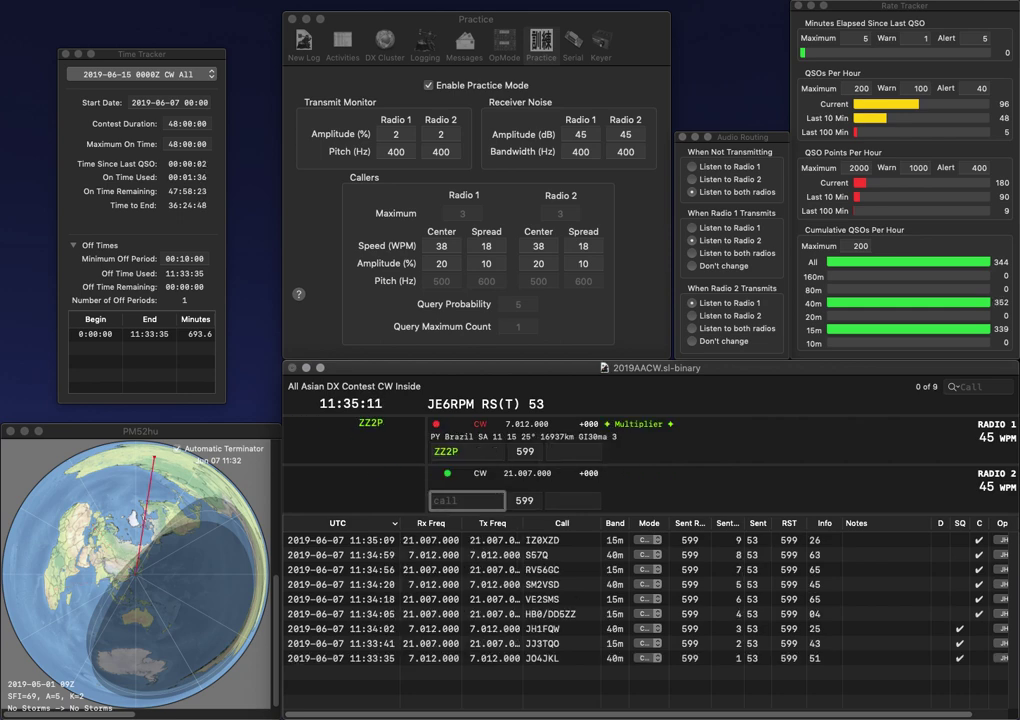
Step: Enter the call sign W1PDI for Radio 2 and answer the caller
{"action": "type", "text": "W1"}
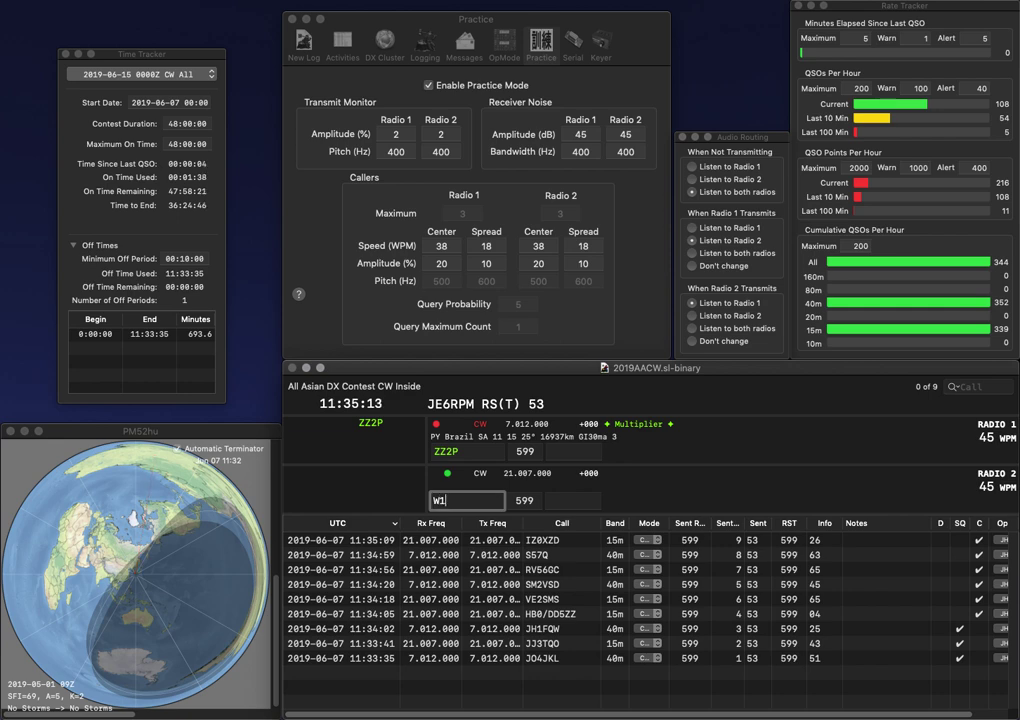
{"action": "type", "text": "PDI"}
{"action": "key", "text": "Return"}
{"action": "key", "text": "Up"}
{"action": "key", "text": "space"}
{"action": "key", "text": "space"}
{"action": "key", "text": "Down"}
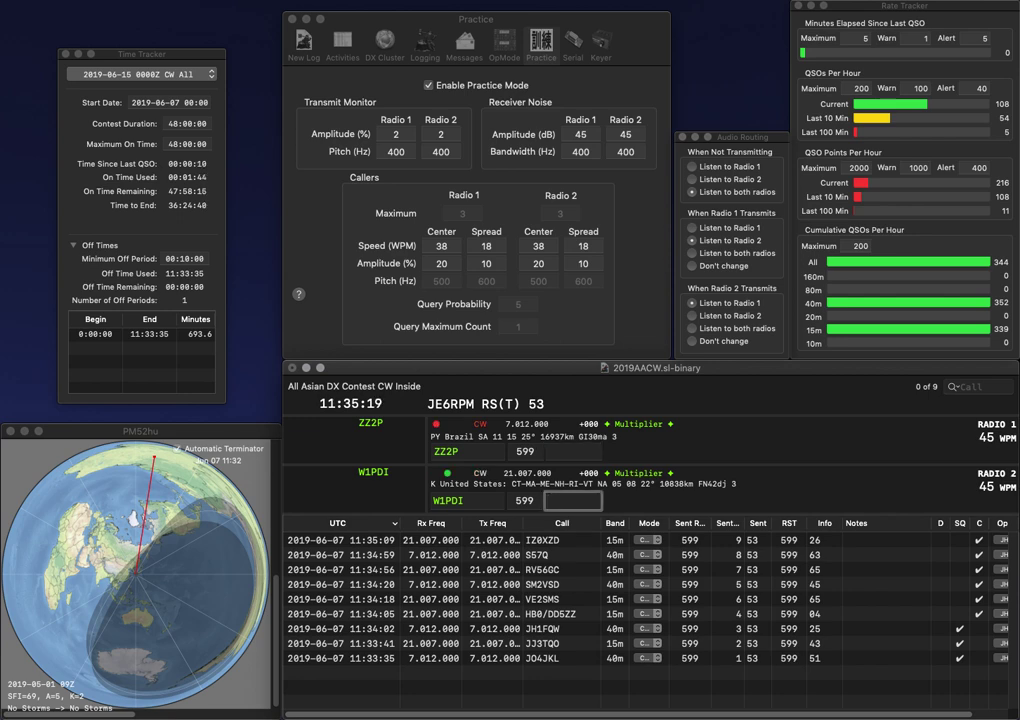
{"action": "type", "text": "3"}
{"action": "key", "text": "Return"}
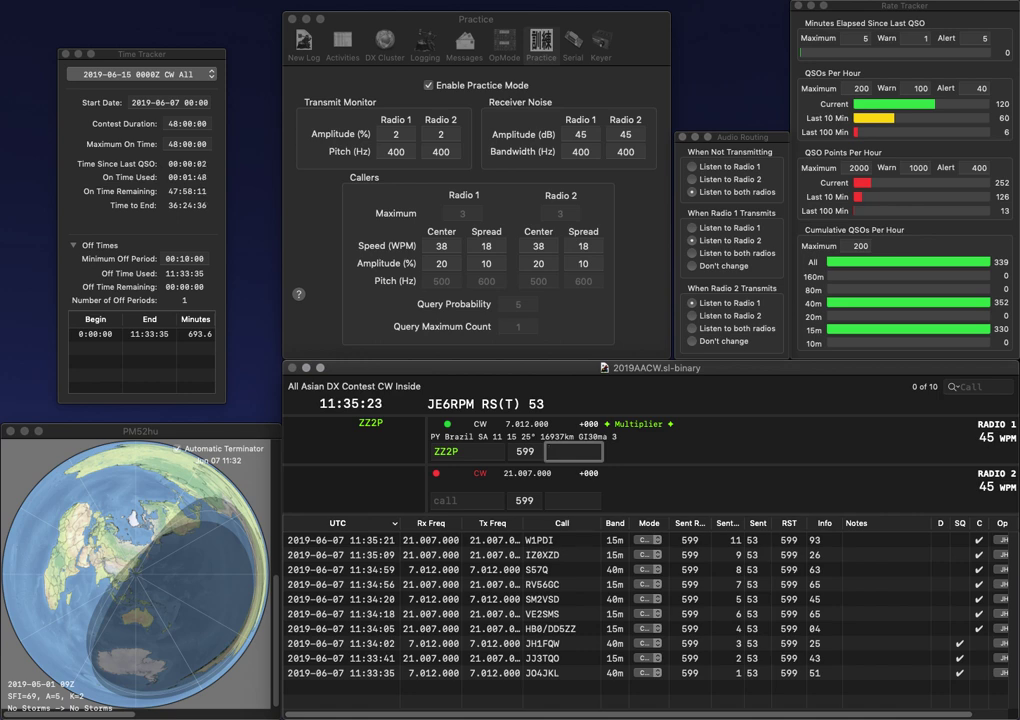
{"action": "key", "text": "Return"}
Step: Enter 9M2OUT for Radio 2 and SP9MZH for Radio 1, and answer both callers
{"action": "type", "text": "M2OUT"}
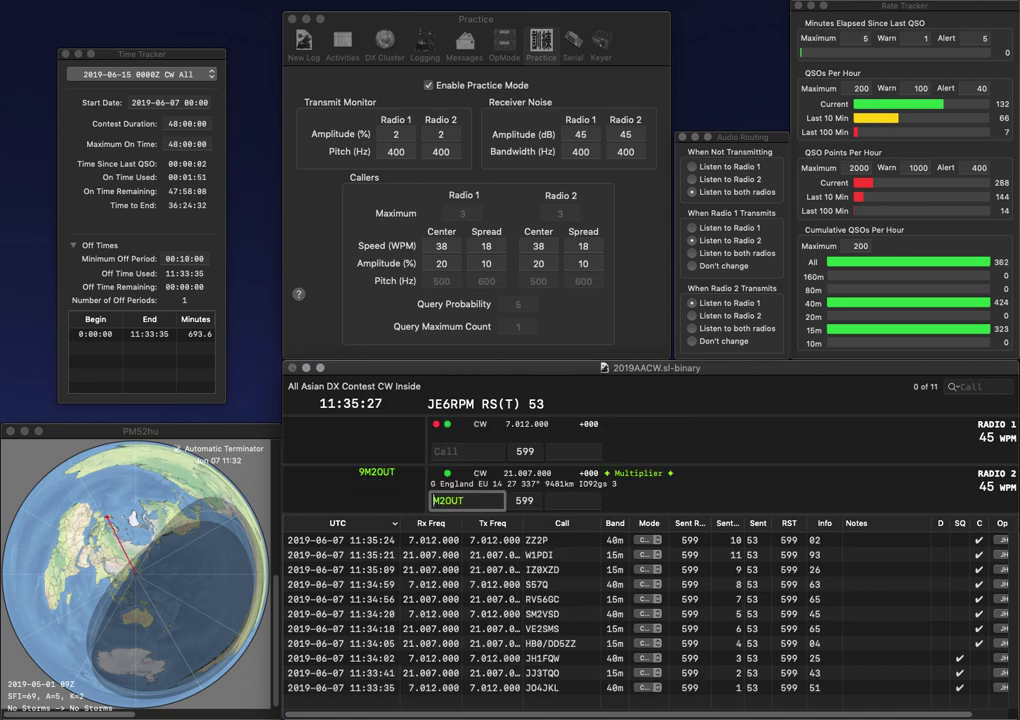
{"action": "key", "text": "Return"}
{"action": "type", "text": "9MZH"}
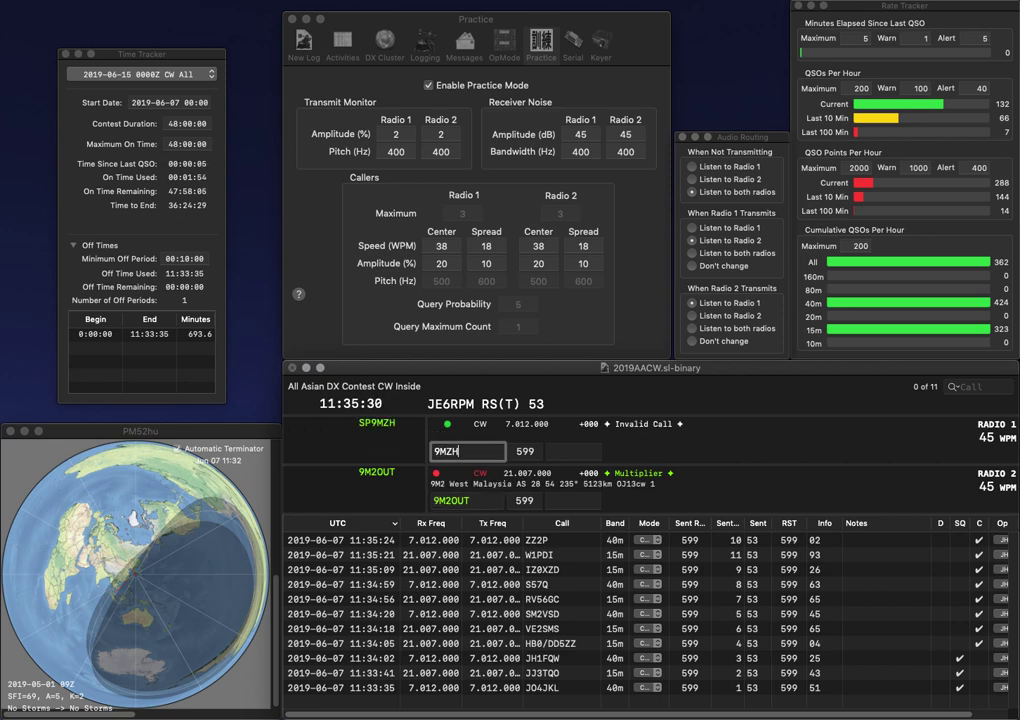
{"action": "key", "text": "Home"}
{"action": "type", "text": "SP"}
{"action": "key", "text": "Return"}
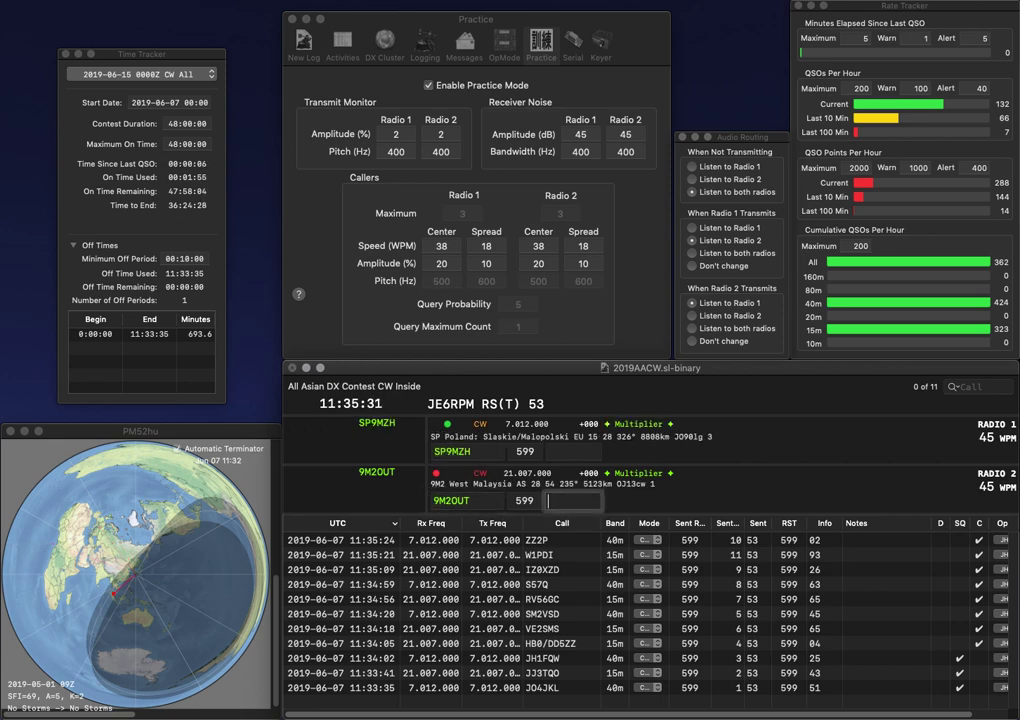
Step: Log 9M2OUT with received exchange 84 on Radio 2 and SP9MZH with received exchange 49 on Radio 1
{"action": "type", "text": "8"}
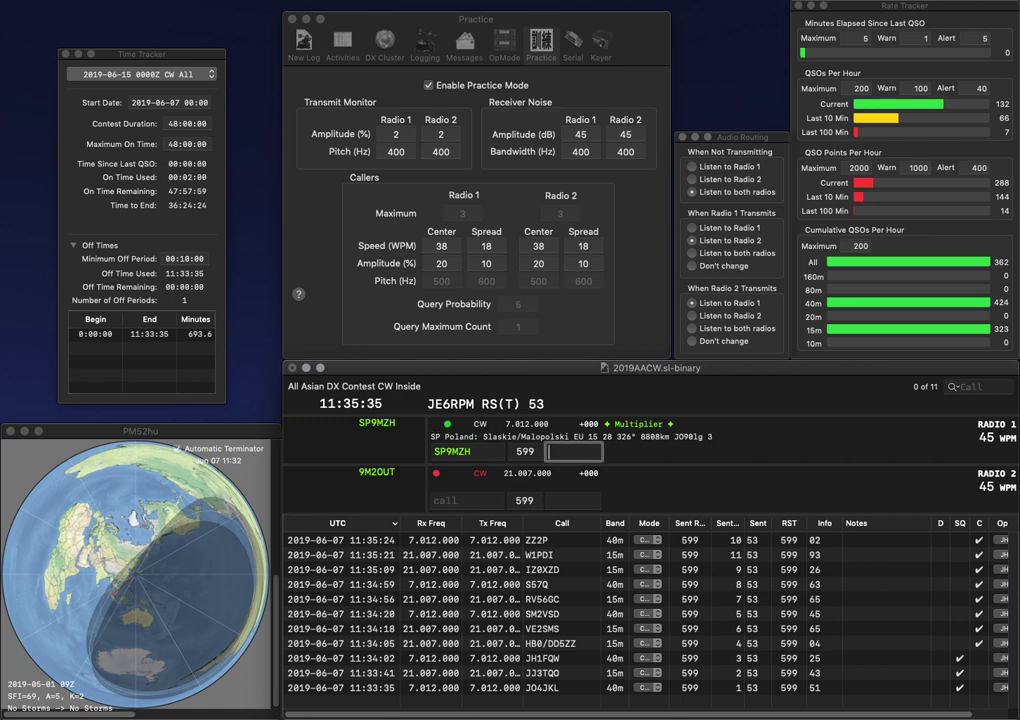
{"action": "key", "text": "Return"}
{"action": "type", "text": "49"}
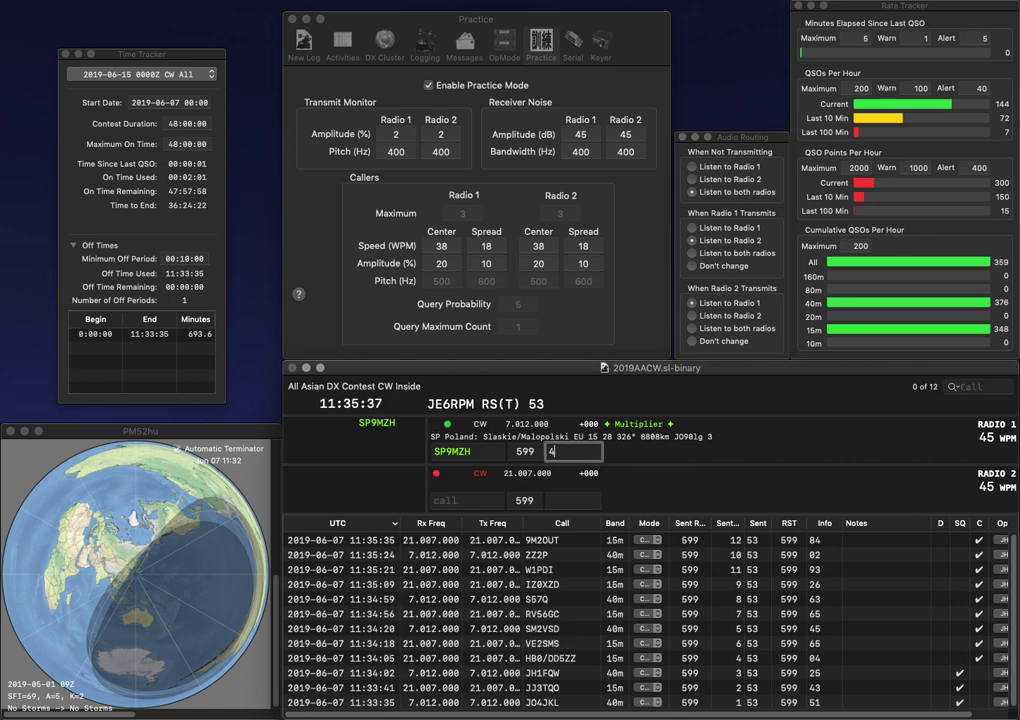
{"action": "key", "text": "Return"}
{"action": "type", "text": "XE1"}
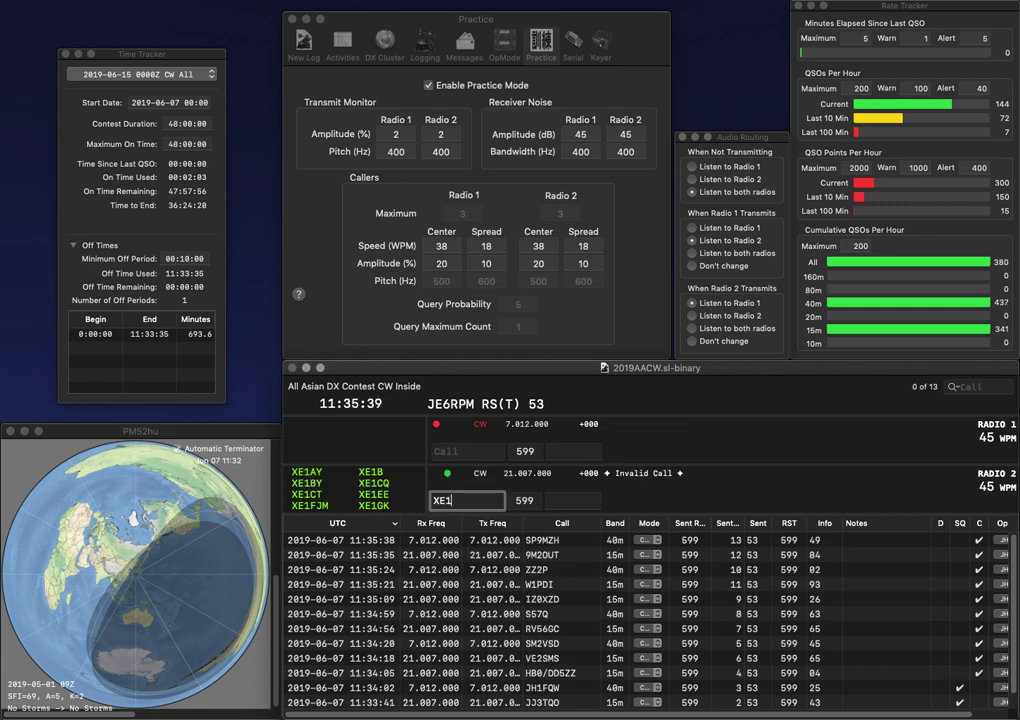
{"action": "type", "text": "TD"}
{"action": "key", "text": "Return"}
{"action": "type", "text": "H2X"}
{"action": "key", "text": "Return"}
{"action": "key", "text": "Return"}
{"action": "key", "text": "Return"}
Step: Log XE1TD with received exchange 49 on Radio 2 and H2X with received exchange 66 on Radio 1
{"action": "type", "text": "49"}
{"action": "key", "text": "Return"}
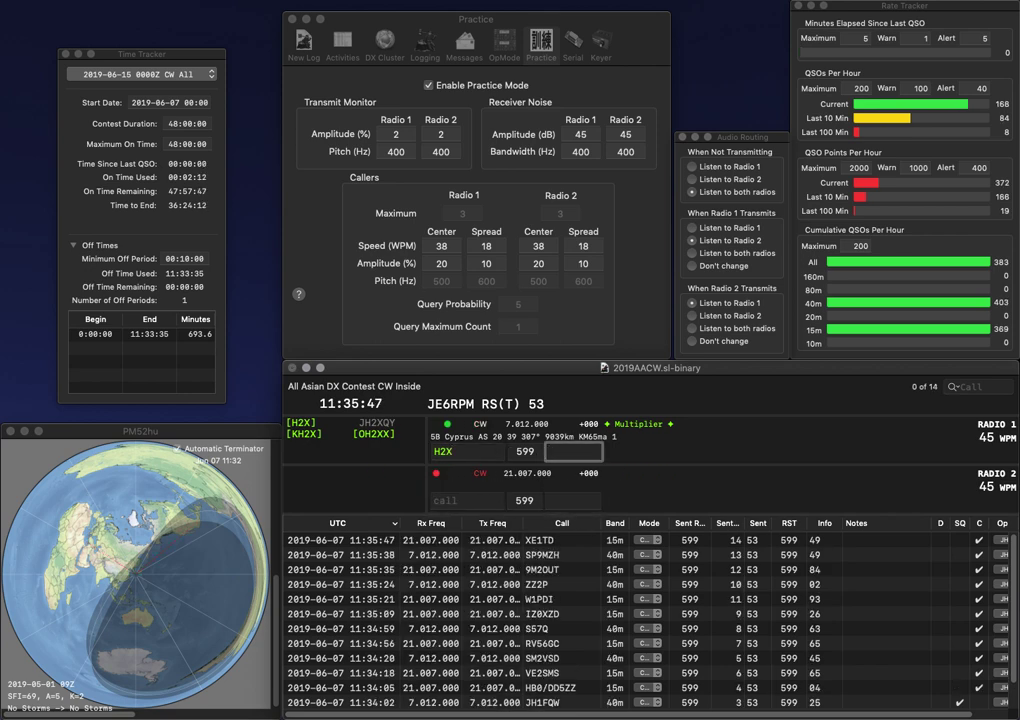
{"action": "type", "text": "66"}
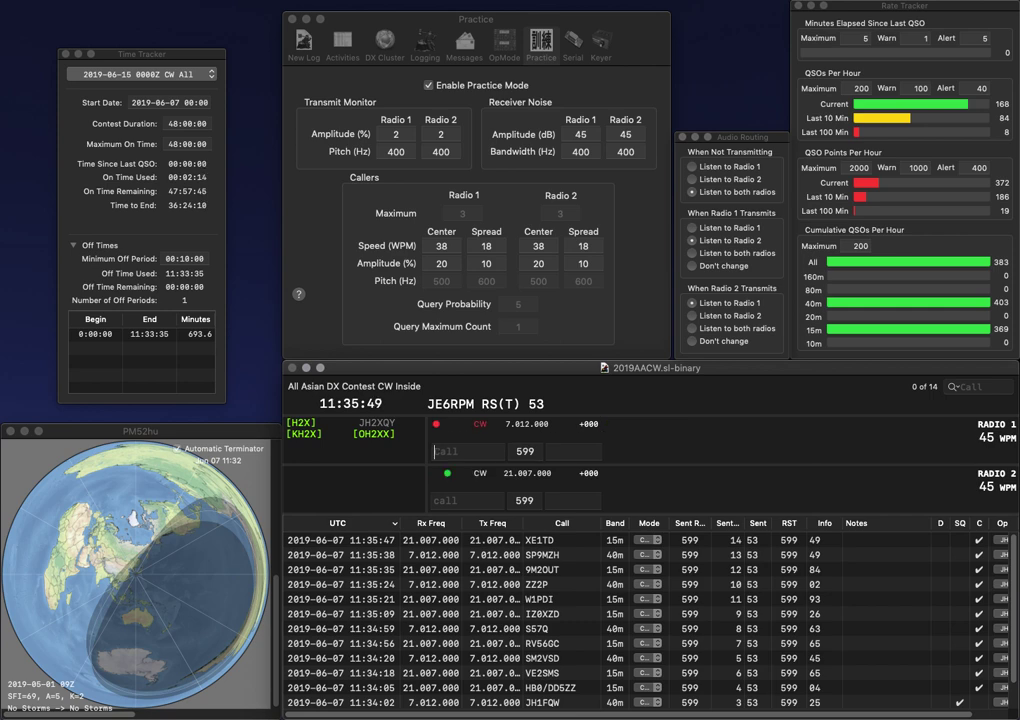
{"action": "key", "text": "Return"}
{"action": "type", "text": "VA3HWC"}
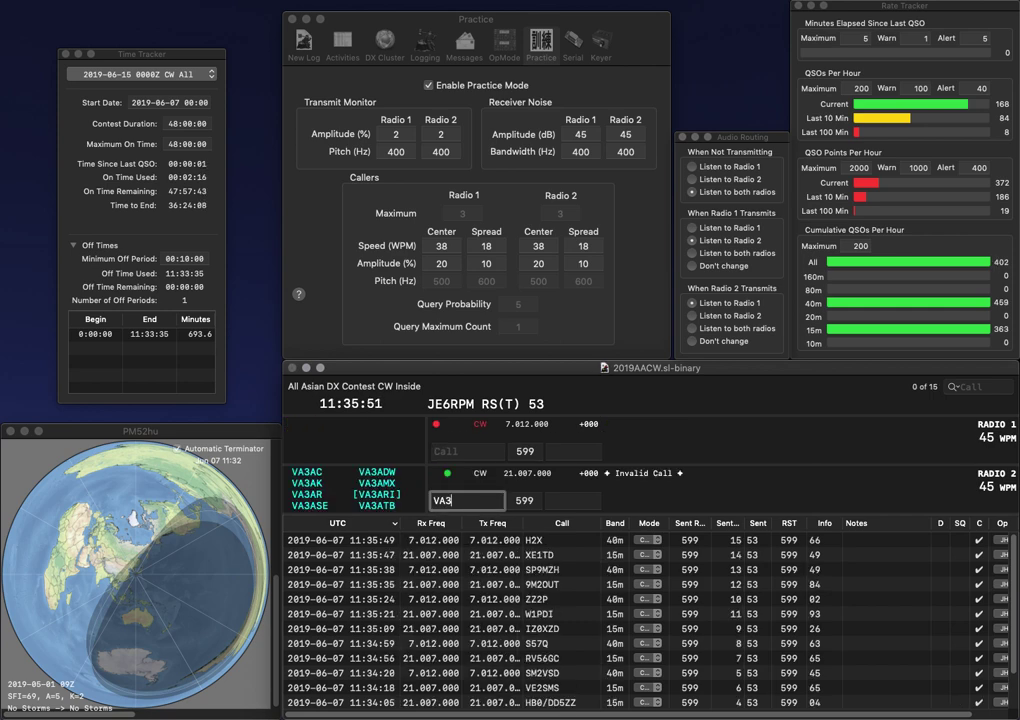
{"action": "key", "text": "Return"}
{"action": "type", "text": "AAA"}
{"action": "left_click", "coordinate": [437, 451]}
{"action": "type", "text": "G3AA"}
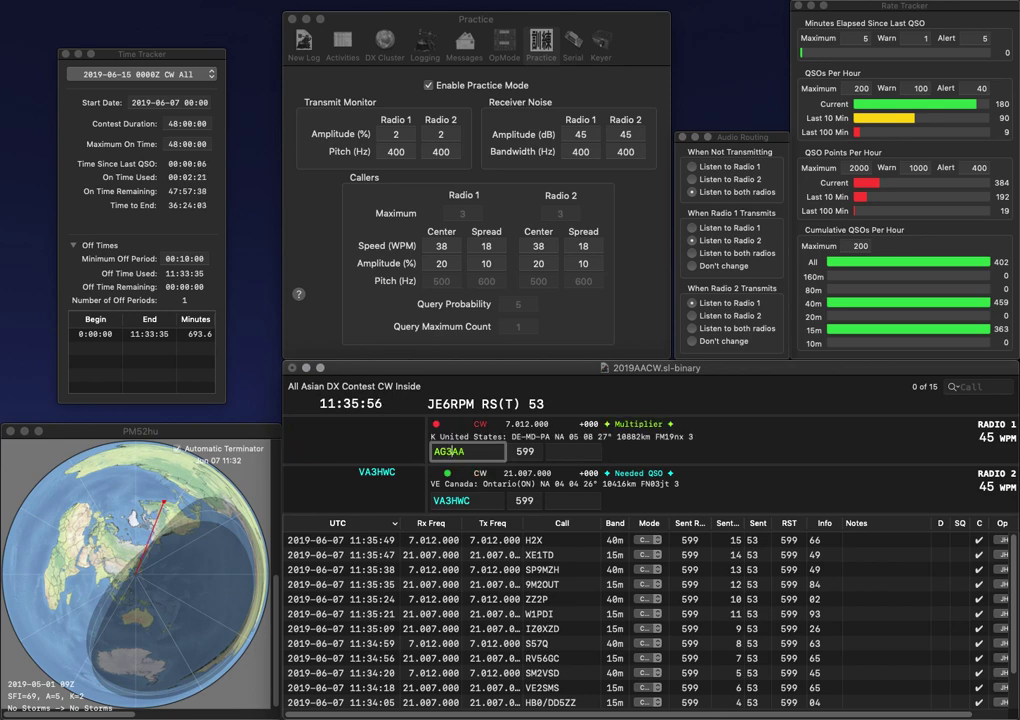
{"action": "key", "text": "Return"}
{"action": "left_click", "coordinate": [572, 501]}
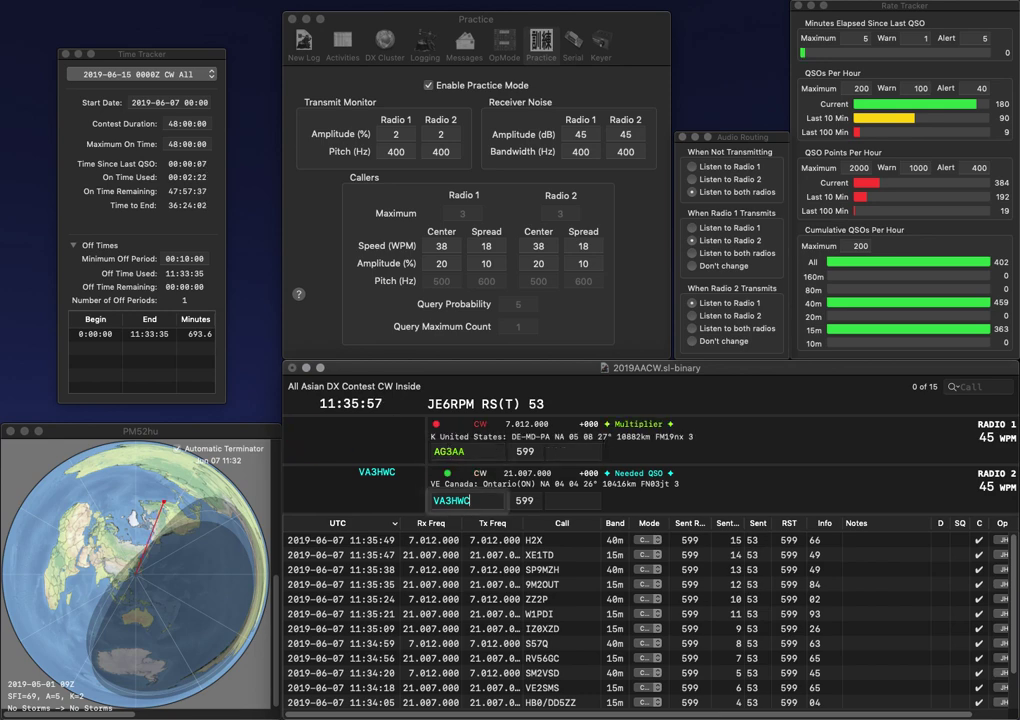
{"action": "type", "text": "39"}
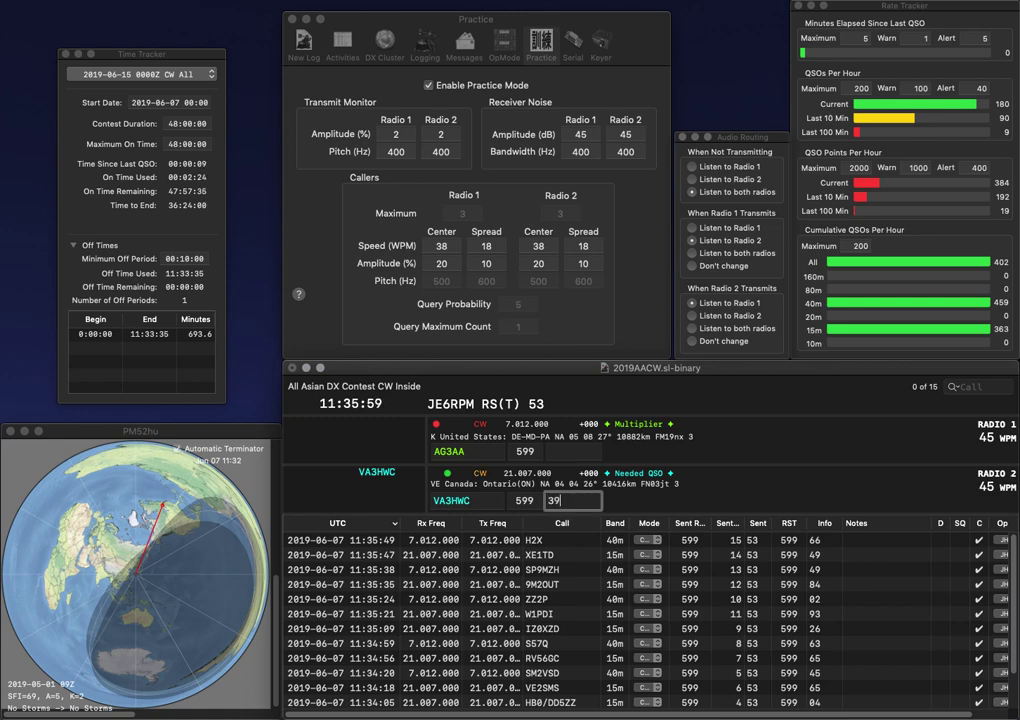
{"action": "key", "text": "Return"}
{"action": "key", "text": "BackSpace"}
{"action": "type", "text": "2"}
{"action": "key", "text": "Return"}
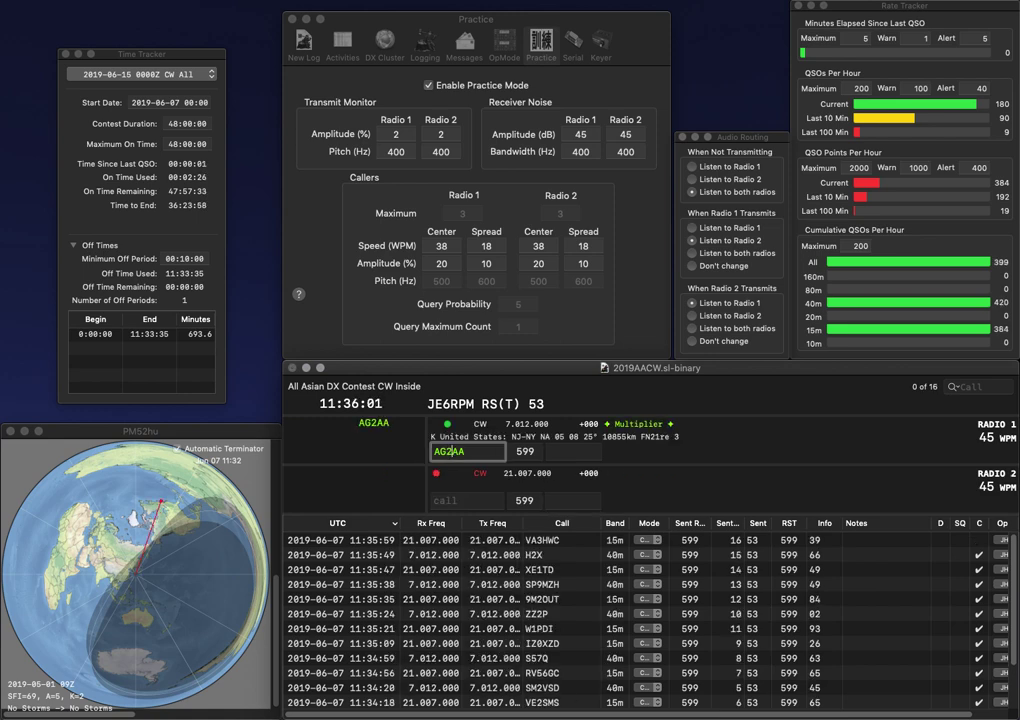
{"action": "type", "text": "K9WA"}
{"action": "key", "text": "Return"}
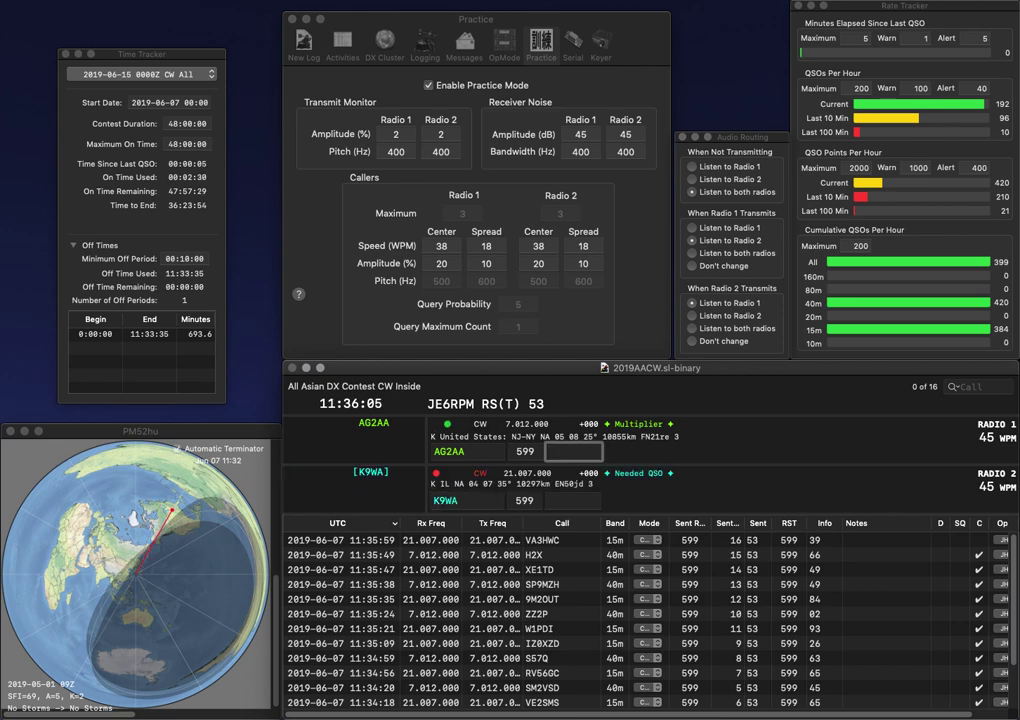
{"action": "type", "text": "67"}
{"action": "key", "text": "Return"}
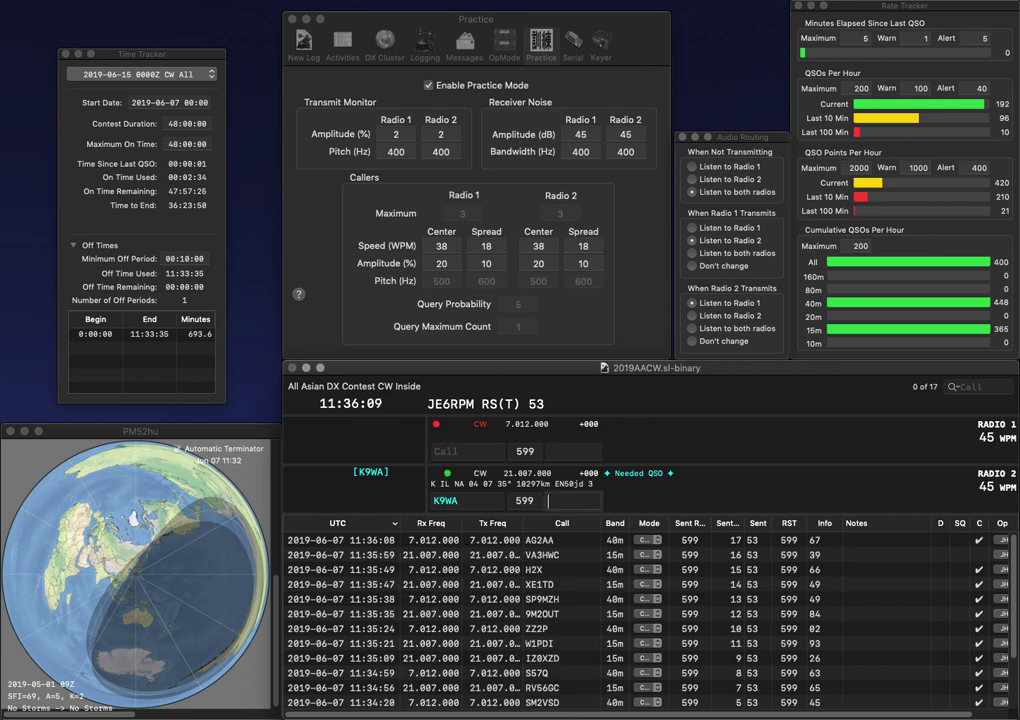
{"action": "type", "text": "35"}
{"action": "key", "text": "Return"}
{"action": "type", "text": "VE2DJC"}
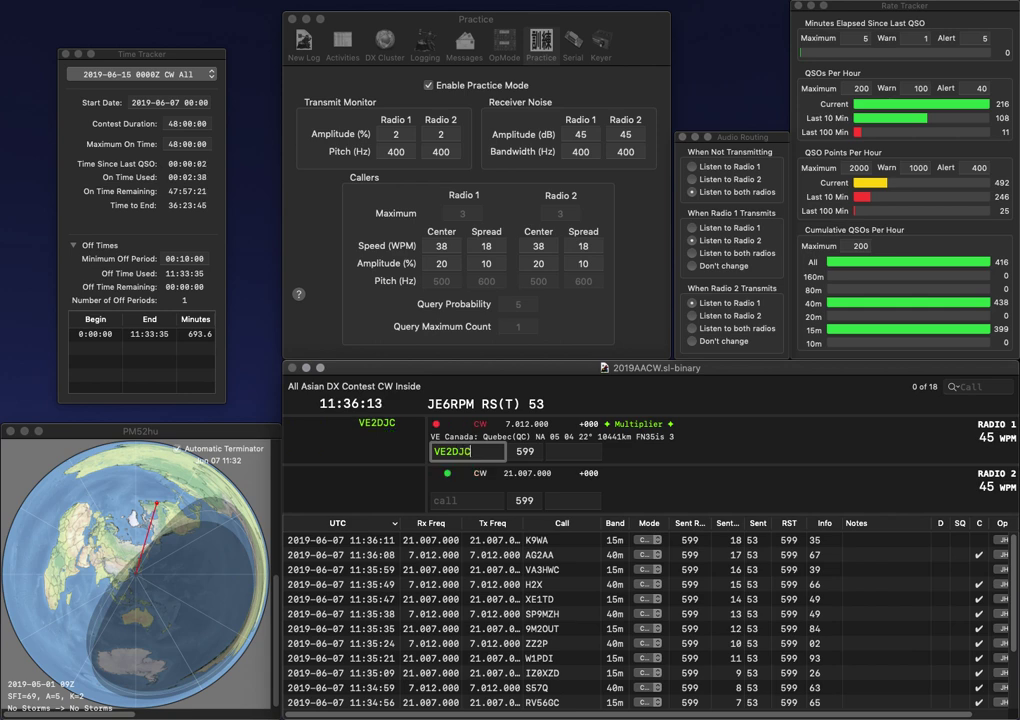
{"action": "key", "text": "Return"}
{"action": "type", "text": "KM7"}
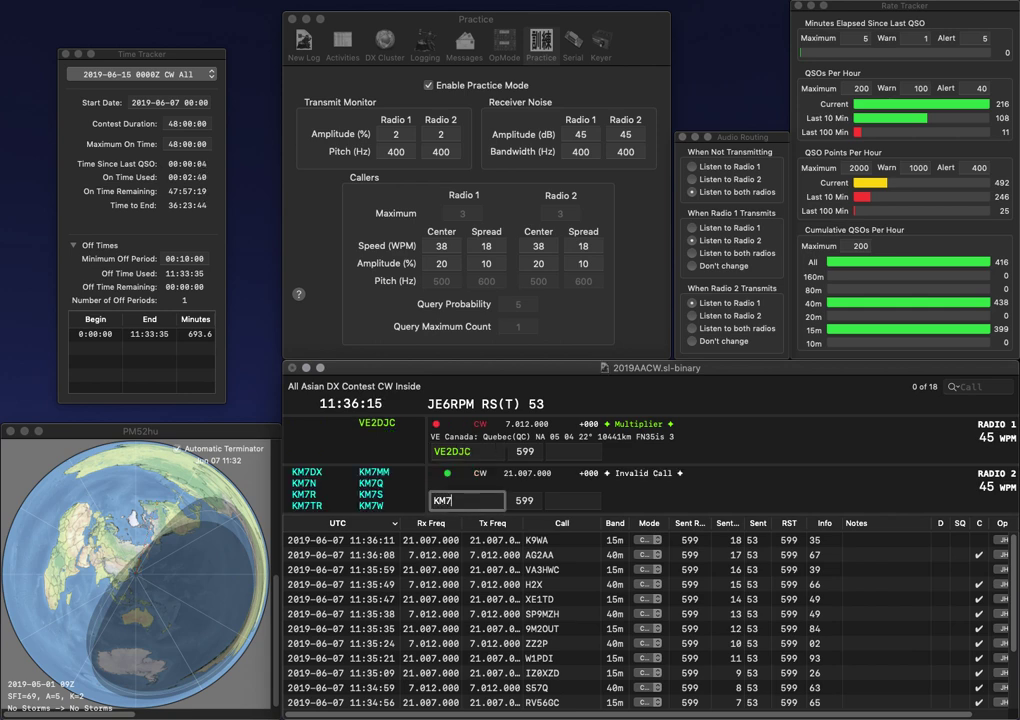
{"action": "type", "text": "Q"}
{"action": "key", "text": "Return"}
{"action": "key", "text": "space"}
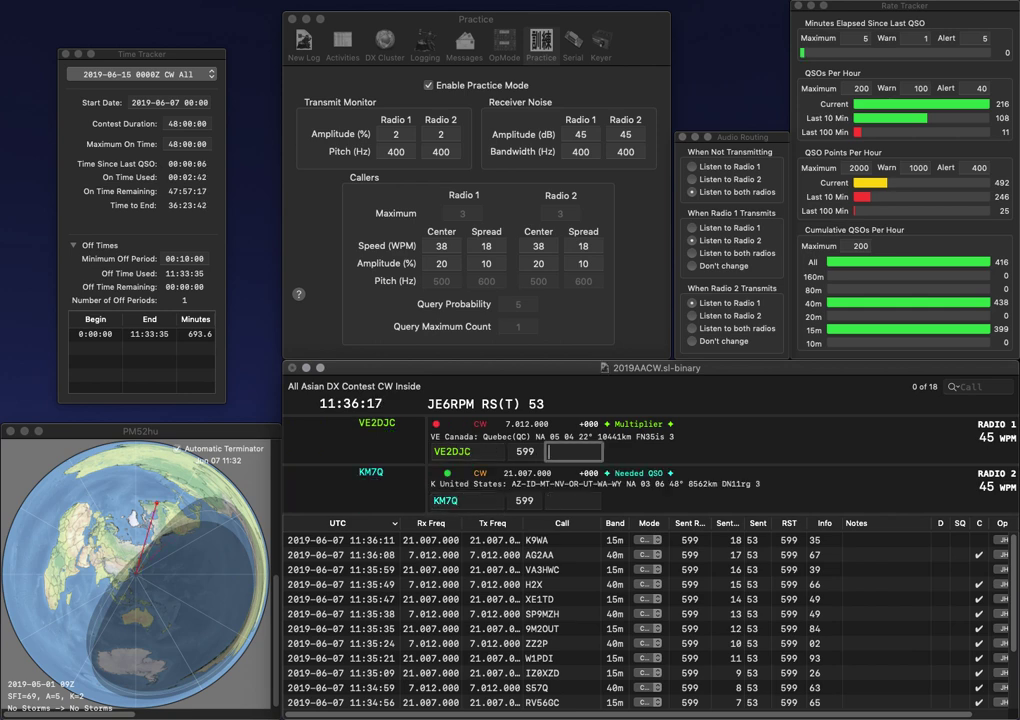
{"action": "type", "text": "40"}
{"action": "key", "text": "Return"}
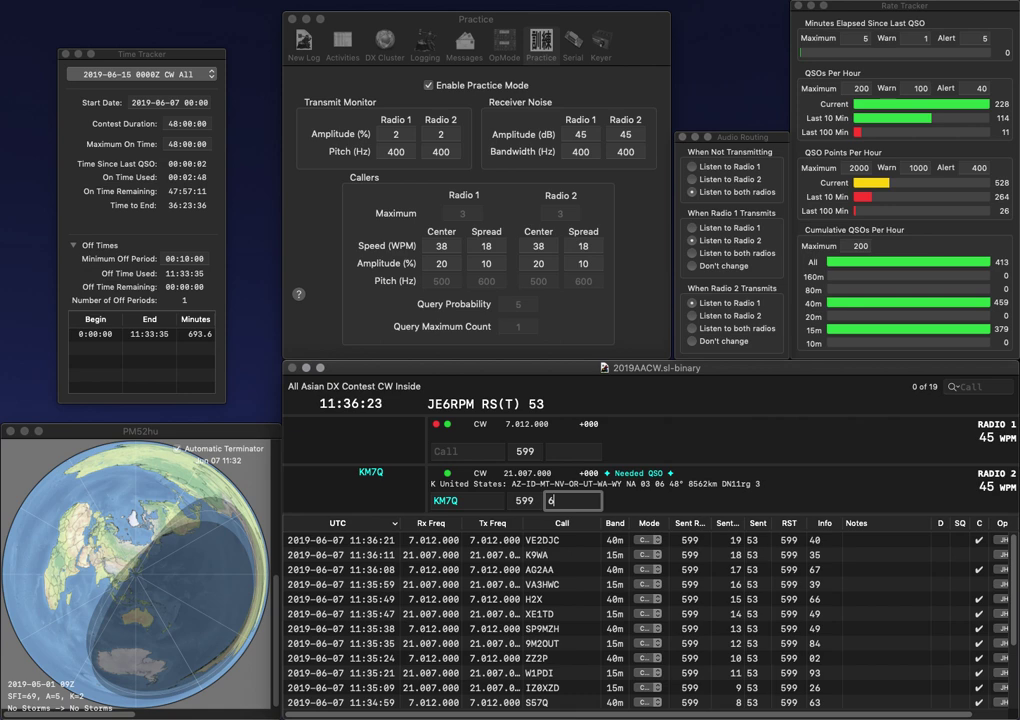
{"action": "key", "text": "Return"}
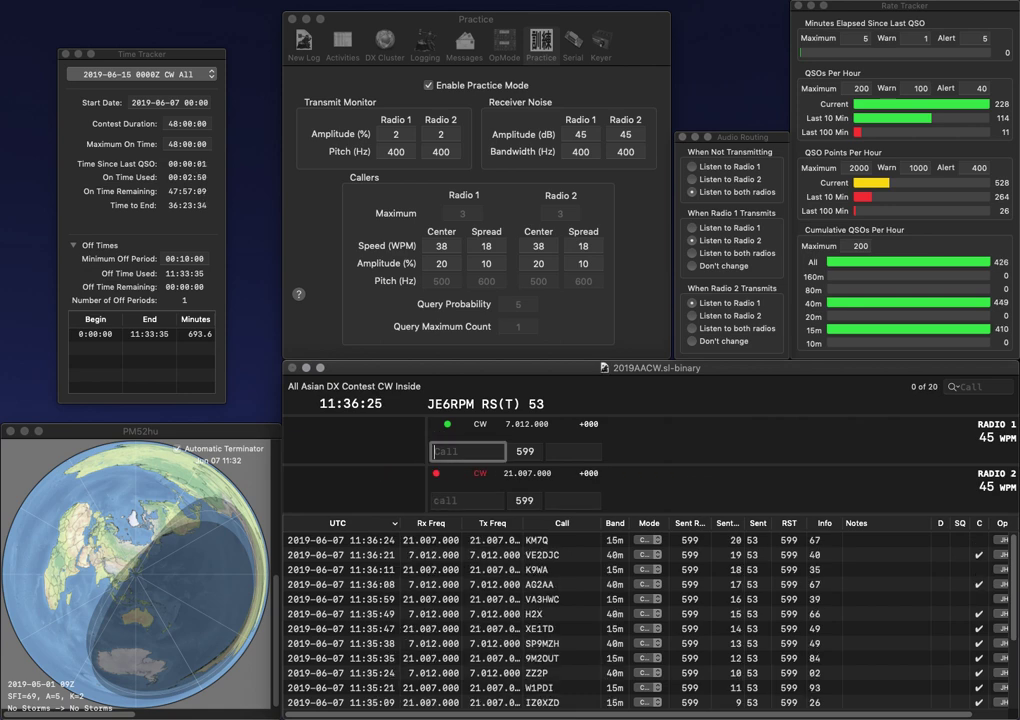
{"action": "type", "text": "BBW"}
{"action": "key", "text": "Return"}
{"action": "type", "text": "W4LJS"}
{"action": "key", "text": "Return"}
{"action": "type", "text": "W7"}
{"action": "key", "text": "Return"}
{"action": "key", "text": "space"}
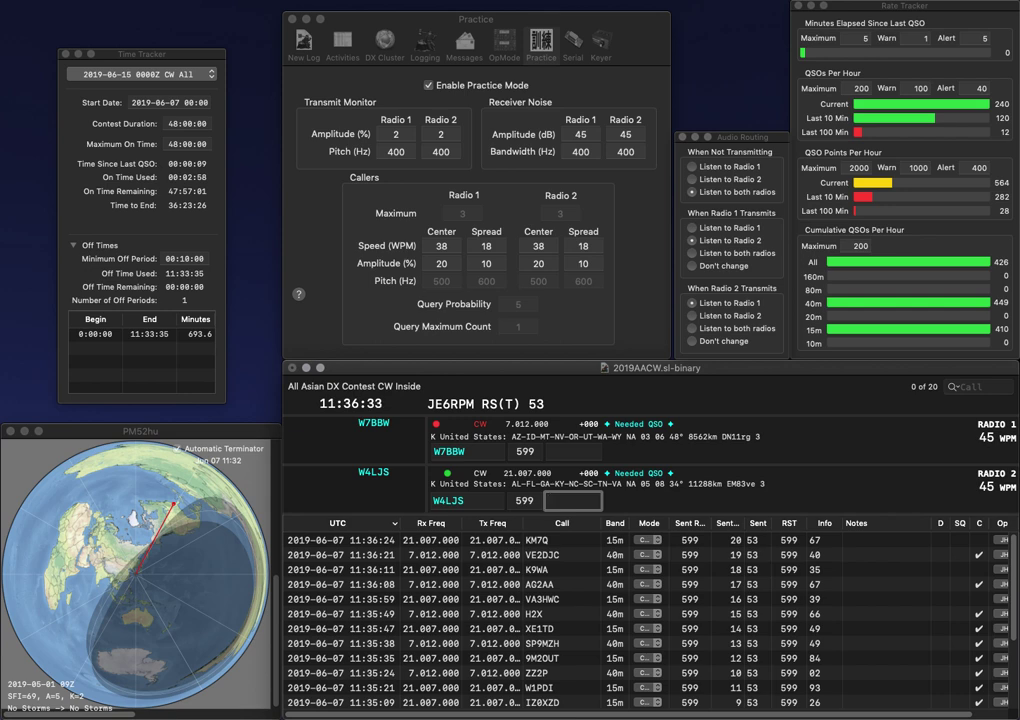
{"action": "type", "text": "6"}
{"action": "key", "text": "Return"}
{"action": "key", "text": "Return"}
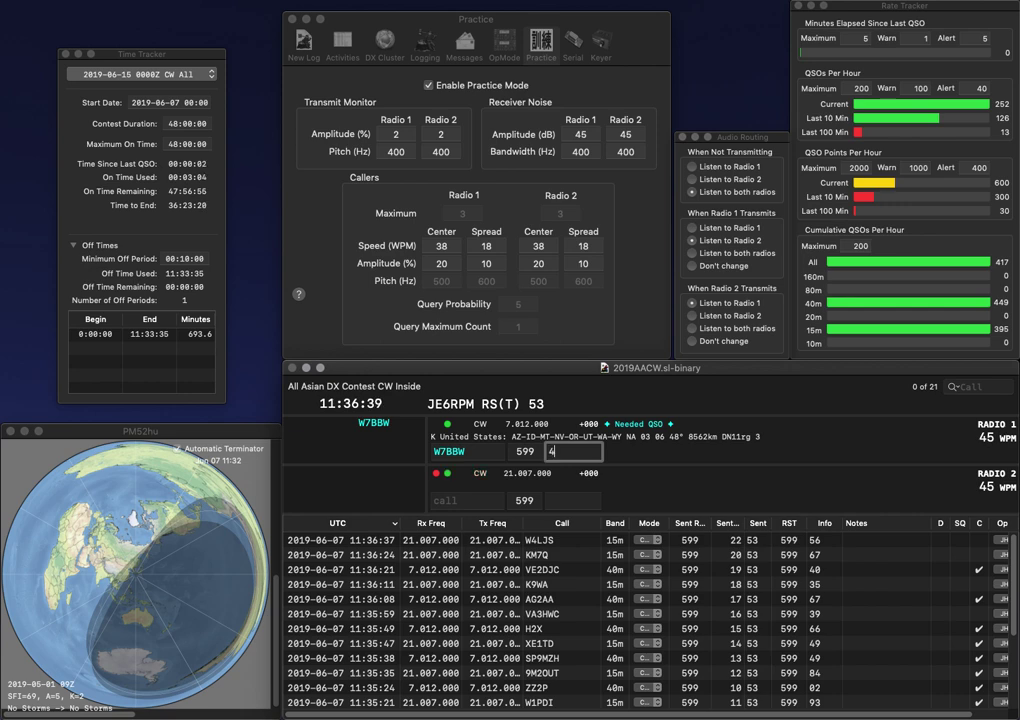
{"action": "key", "text": "Return"}
{"action": "type", "text": "N0TUZ"}
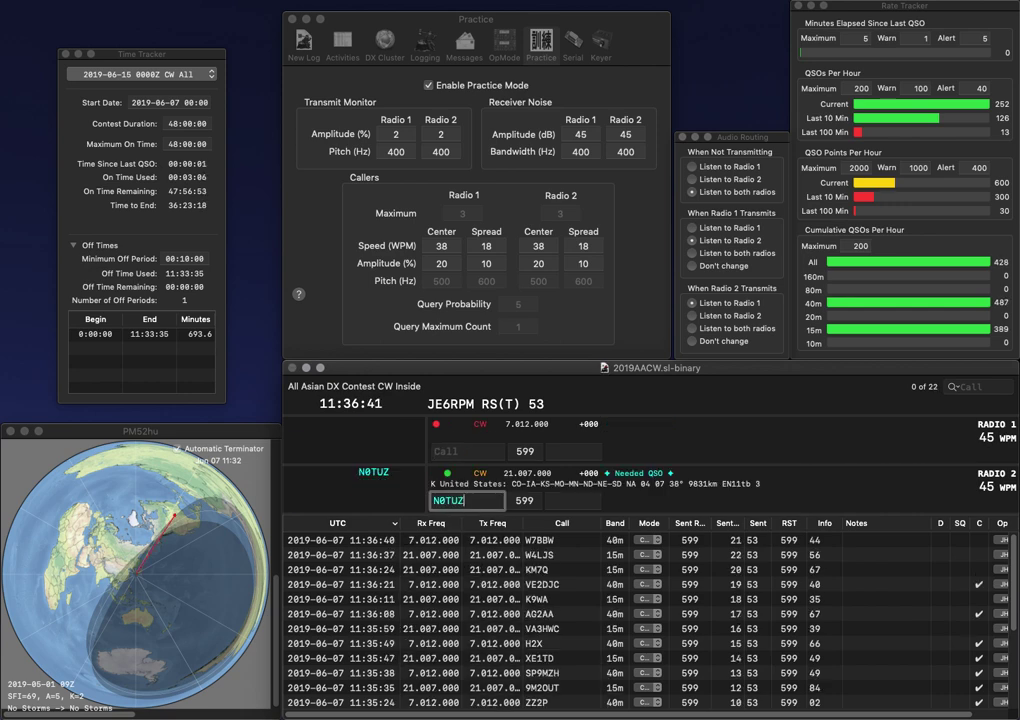
{"action": "key", "text": "Return"}
{"action": "type", "text": "WA"}
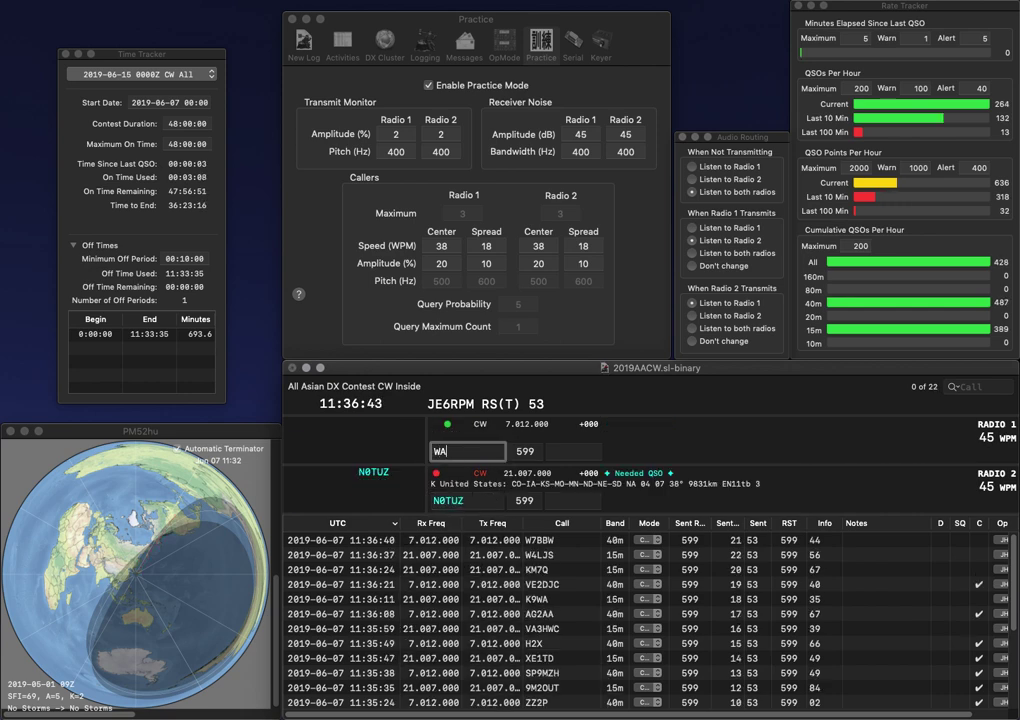
{"action": "type", "text": "6HZY"}
{"action": "key", "text": "Return"}
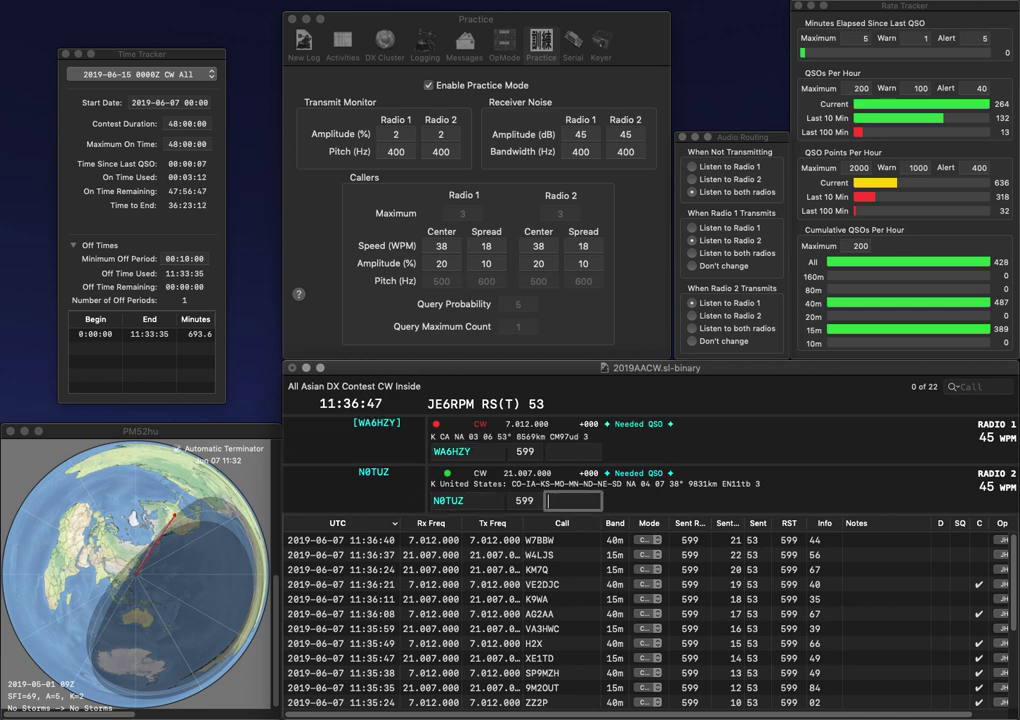
Step: Log N0TUZ with received exchange 74 on Radio 2 and WA6HZY with received exchange 50 on Radio 1
{"action": "key", "text": "Return"}
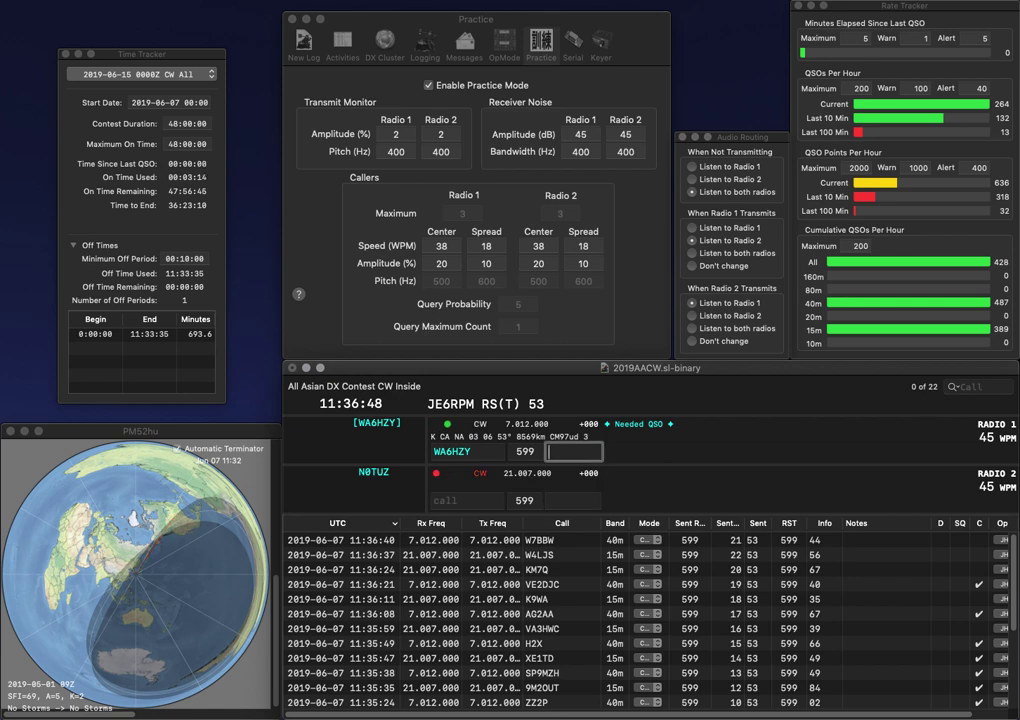
{"action": "key", "text": "BackSpace"}
{"action": "key", "text": "BackSpace"}
{"action": "type", "text": "50"}
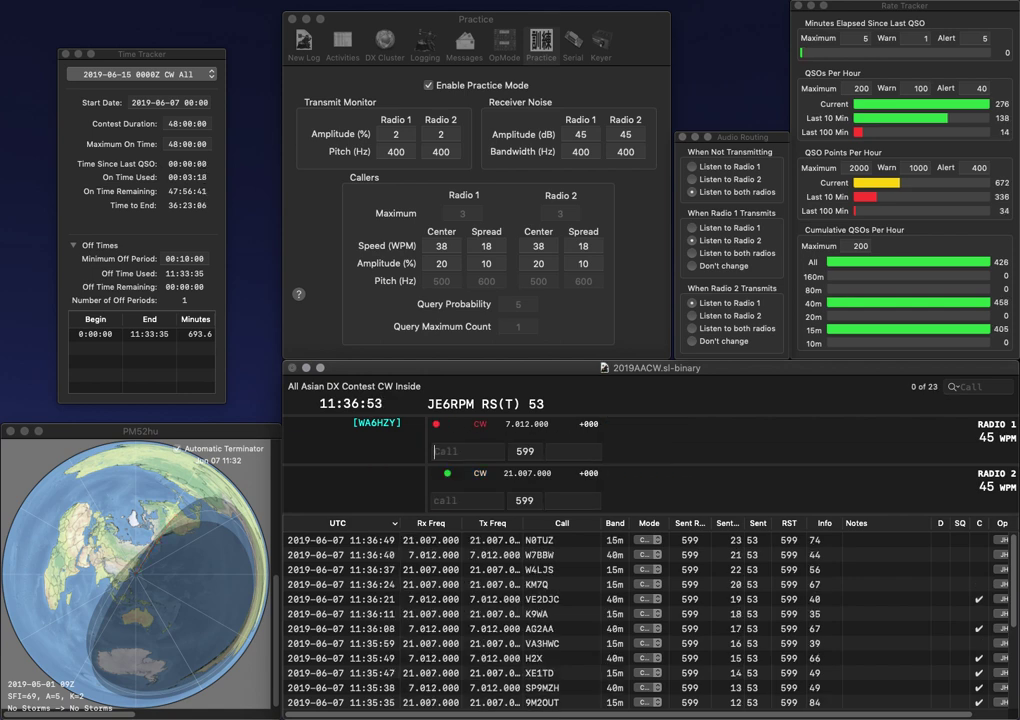
{"action": "key", "text": "Return"}
{"action": "type", "text": "2SQ"}
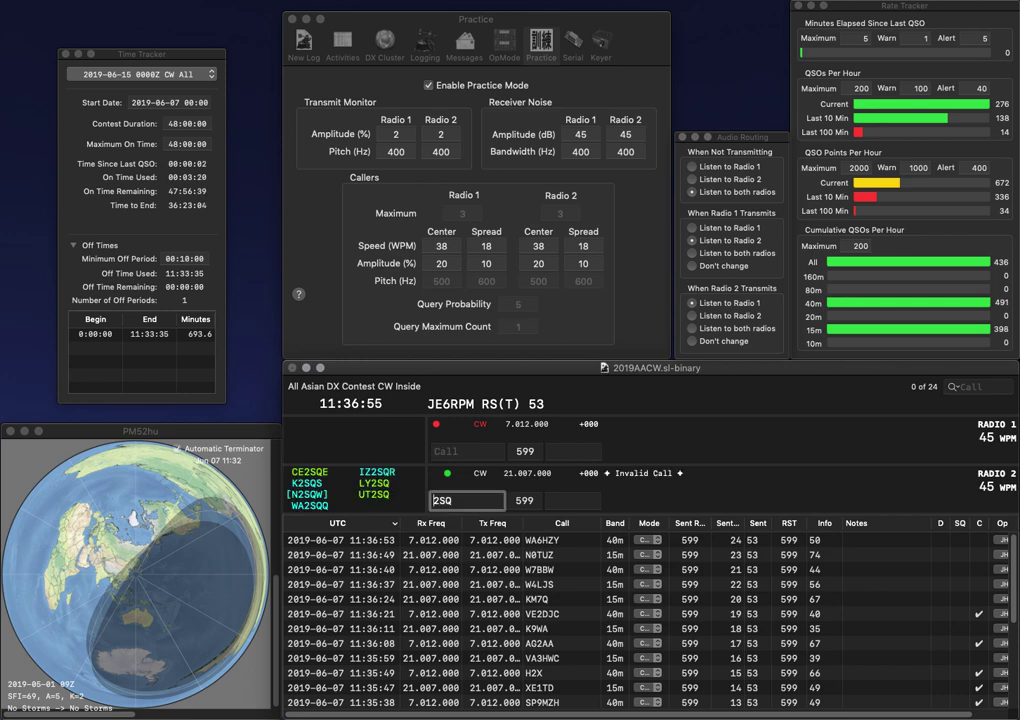
{"action": "key", "text": "Home"}
{"action": "type", "text": "OH"}
{"action": "key", "text": "Return"}
{"action": "type", "text": "JOT"}
{"action": "key", "text": "Home"}
{"action": "type", "text": "F5"}
{"action": "key", "text": "Return"}
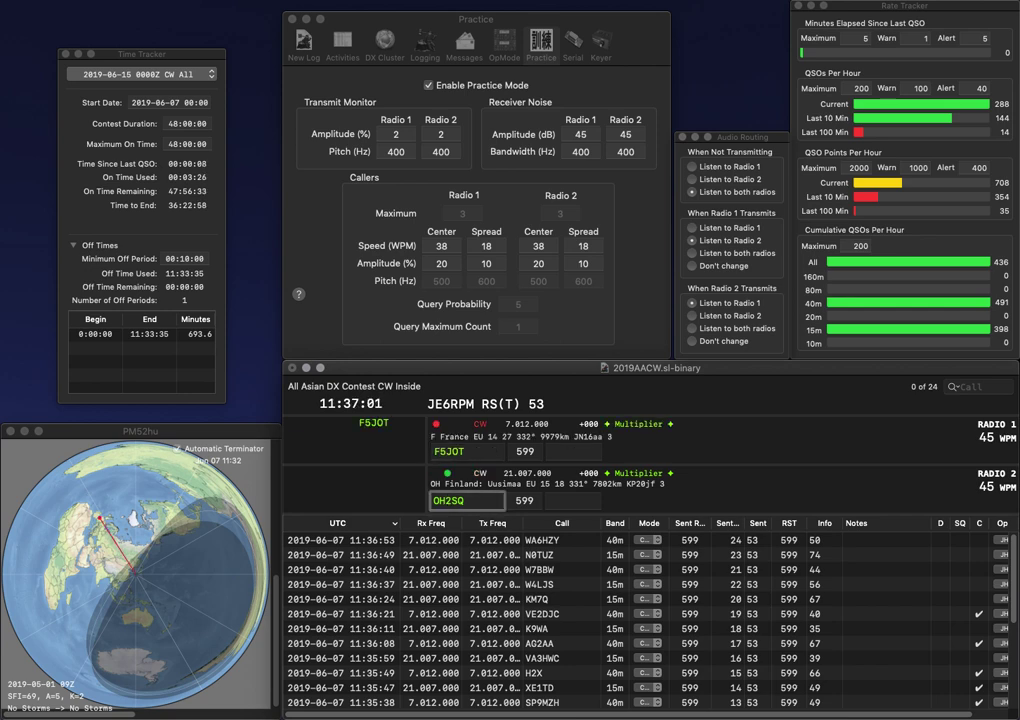
{"action": "type", "text": "H"}
{"action": "key", "text": "Return"}
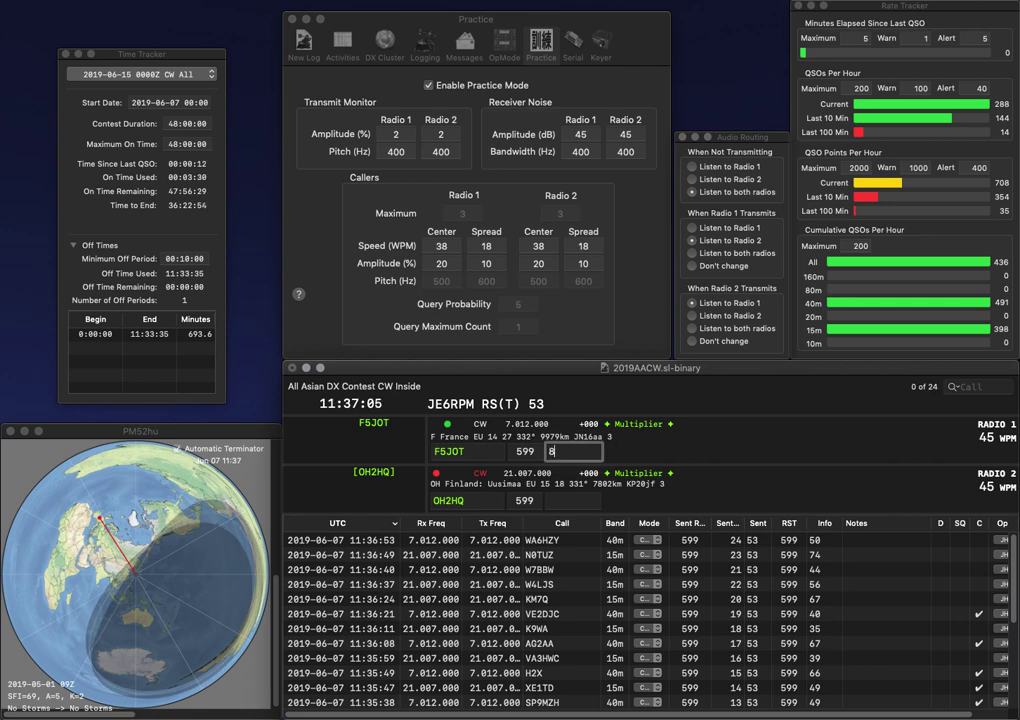
Step: Log F5JOT with received exchange 83 on Radio 1 and OH2HQ with received exchange 22 on Radio 2
{"action": "key", "text": "Return"}
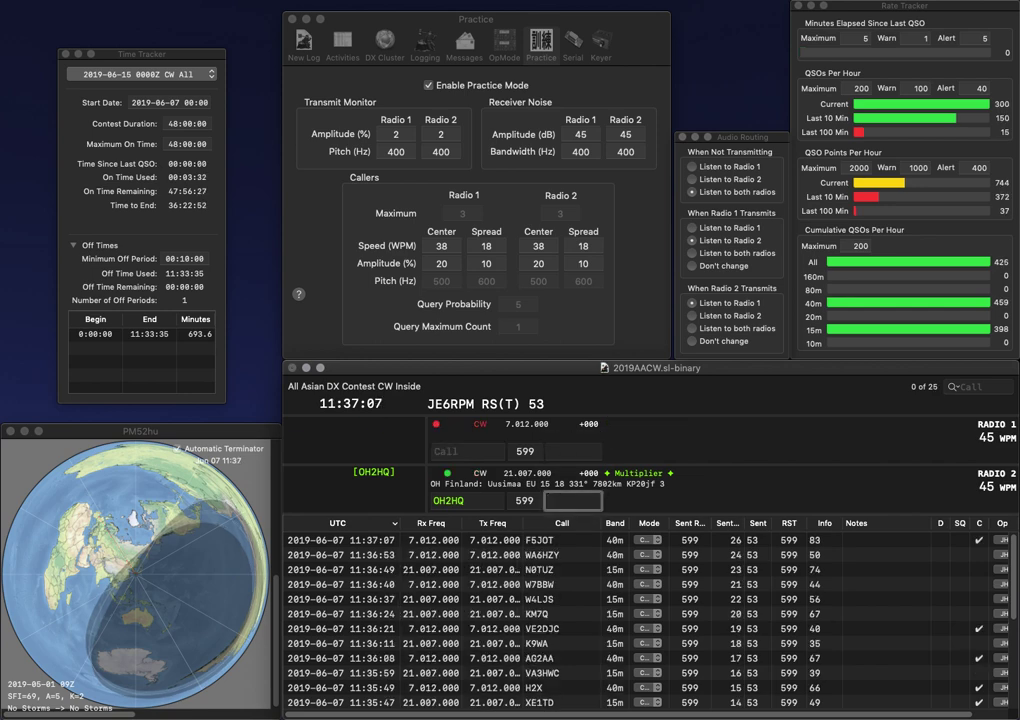
{"action": "type", "text": "22"}
{"action": "key", "text": "Return"}
{"action": "type", "text": "N3COB"}
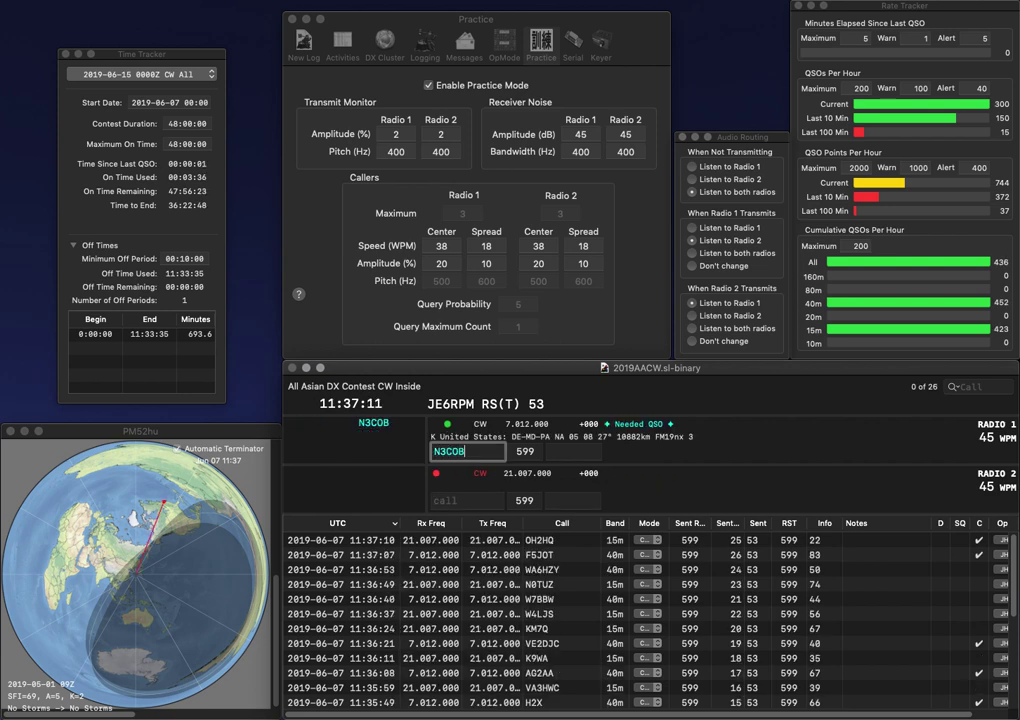
{"action": "key", "text": "Return"}
{"action": "type", "text": "DJ"}
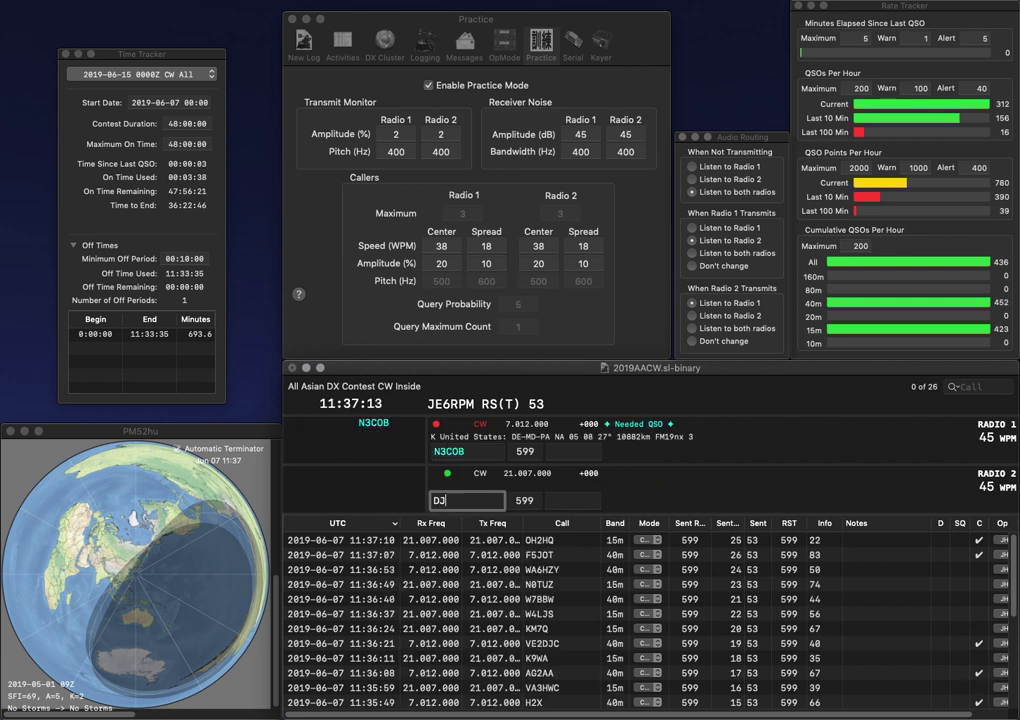
{"action": "type", "text": "0A"}
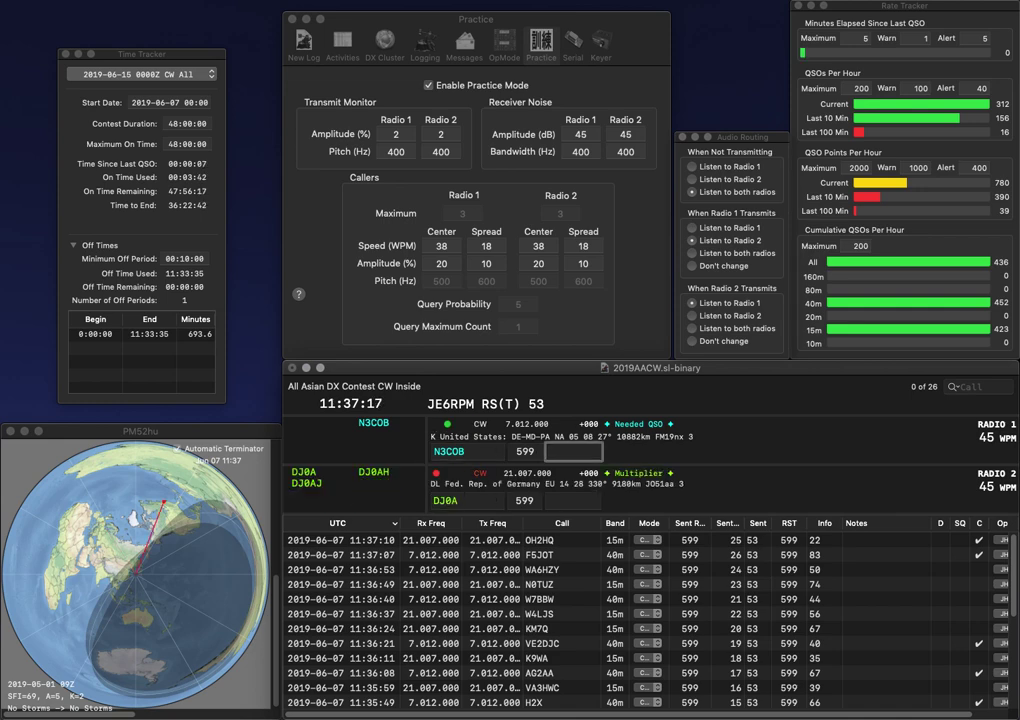
{"action": "key", "text": "Return"}
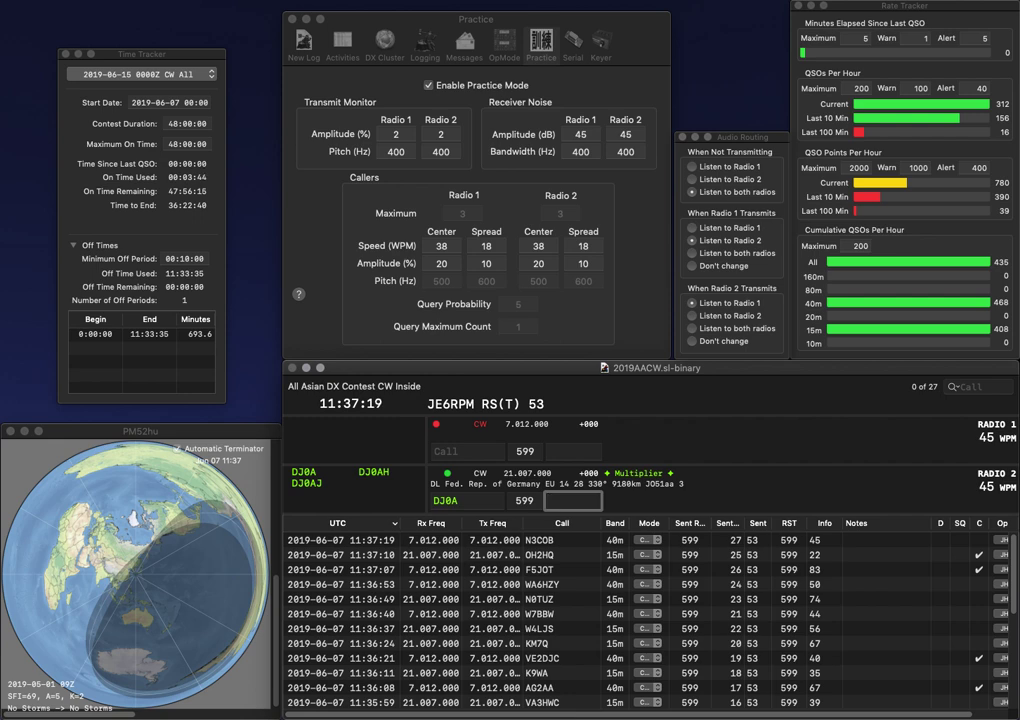
{"action": "type", "text": "64"}
{"action": "key", "text": "Return"}
{"action": "type", "text": "WN8QGV"}
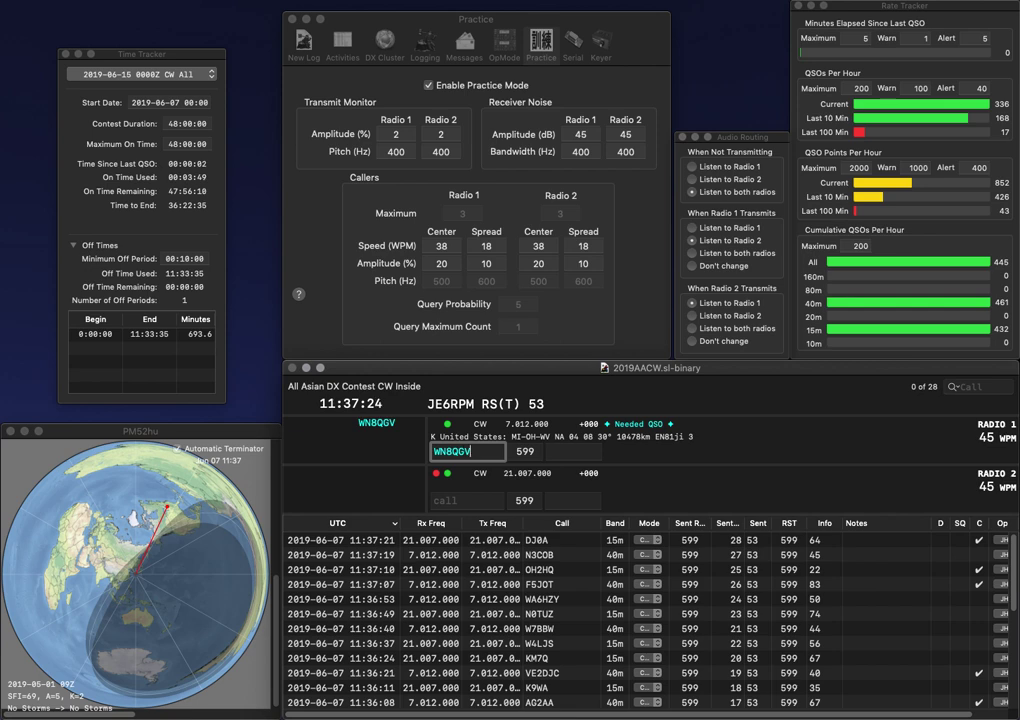
{"action": "key", "text": "Return"}
{"action": "type", "text": "YB6UAK"}
{"action": "key", "text": "Return"}
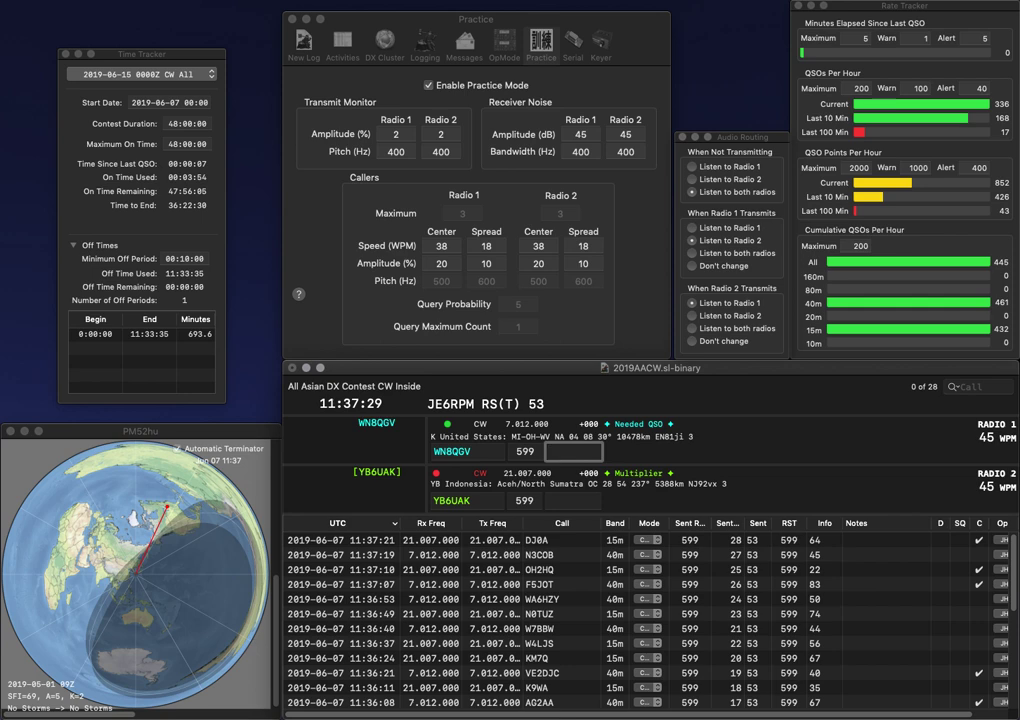
{"action": "type", "text": "1"}
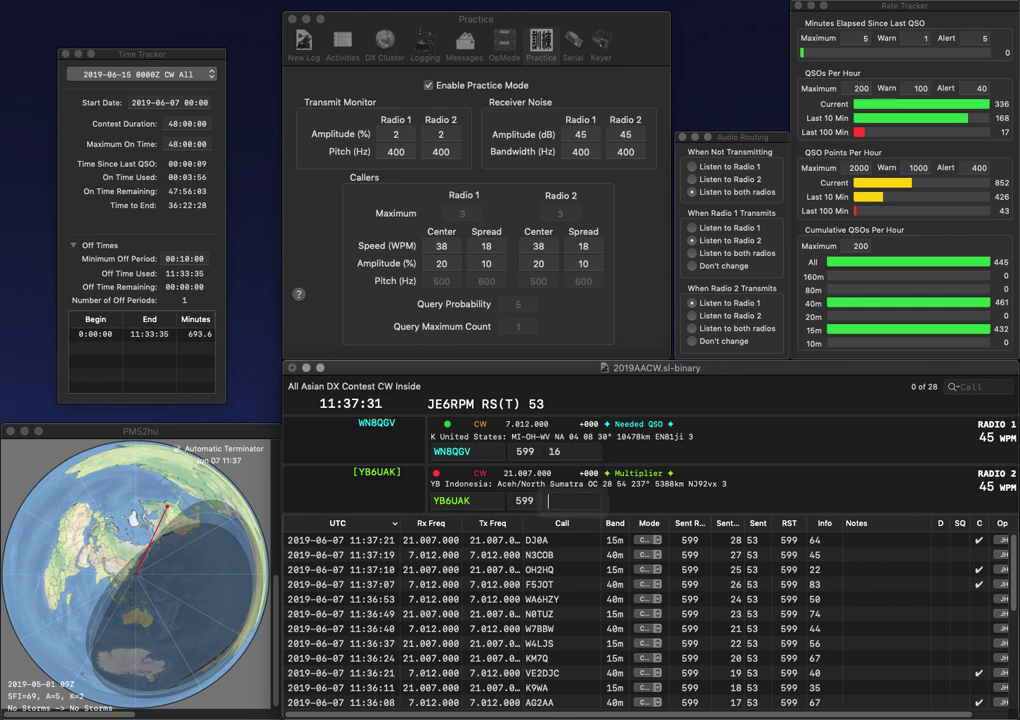
{"action": "type", "text": "6"}
{"action": "key", "text": "Return"}
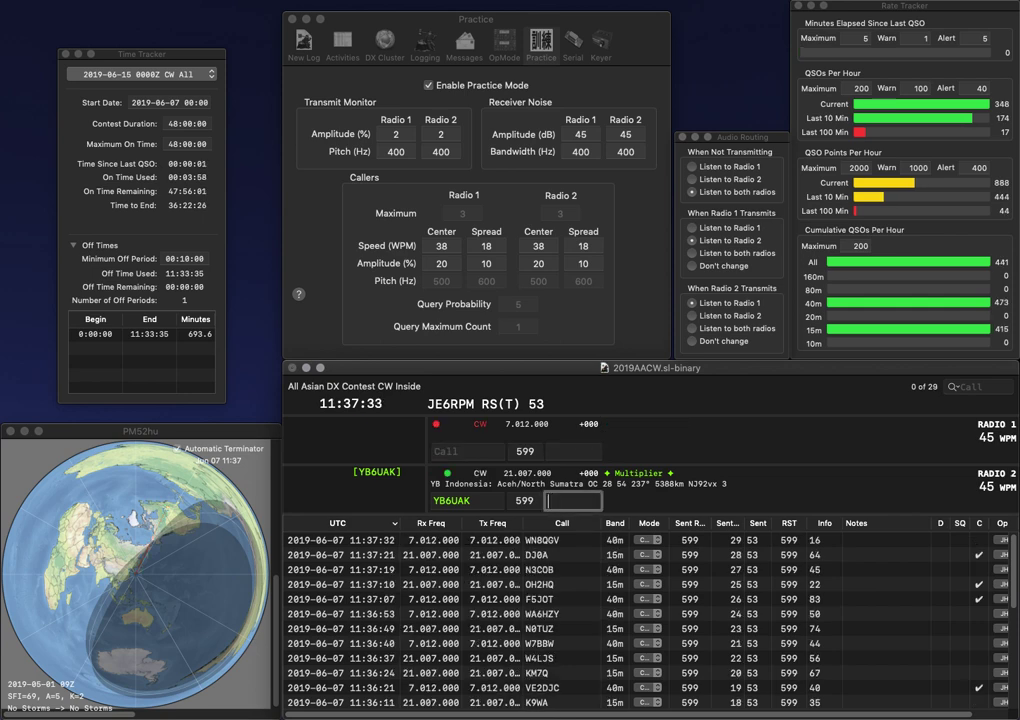
{"action": "type", "text": "0"}
{"action": "key", "text": "Return"}
Step: Enter SP9KVC for Radio 1 and N9XKH for Radio 2, and answer both callers
{"action": "type", "text": "SP9K"}
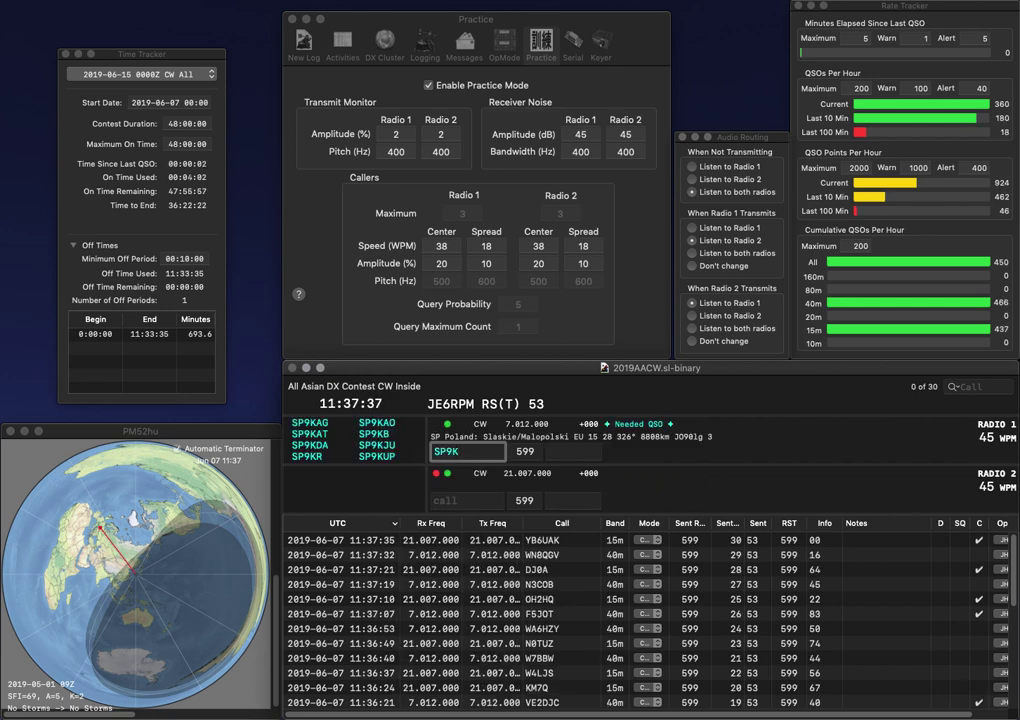
{"action": "type", "text": "VC"}
{"action": "key", "text": "Return"}
{"action": "type", "text": "N9"}
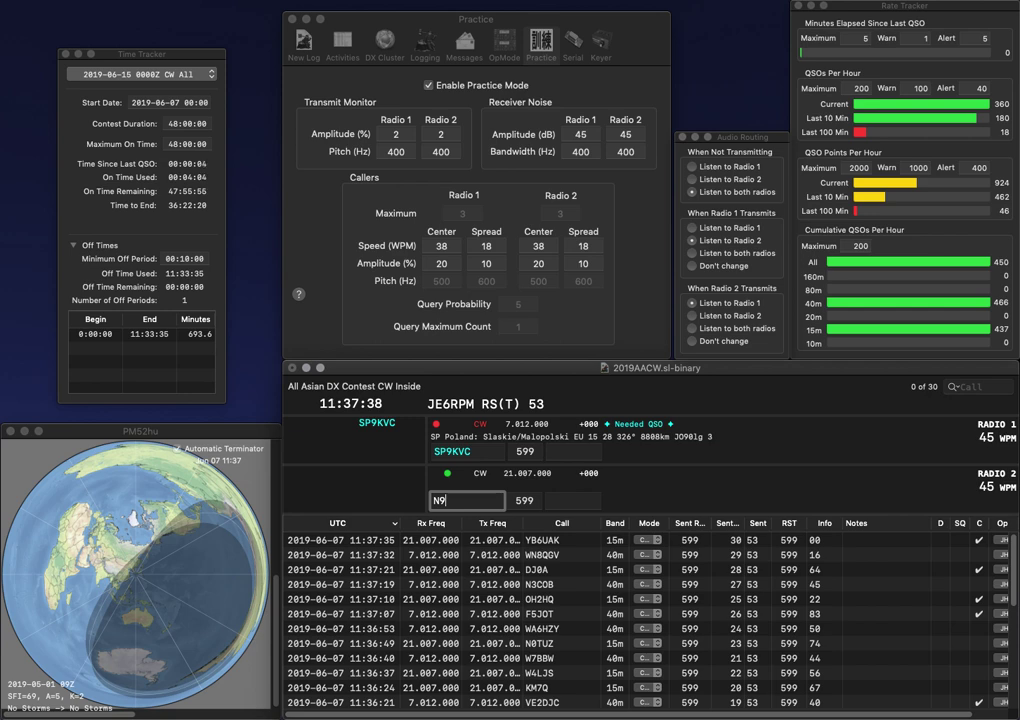
{"action": "type", "text": "XKH"}
{"action": "key", "text": "Return"}
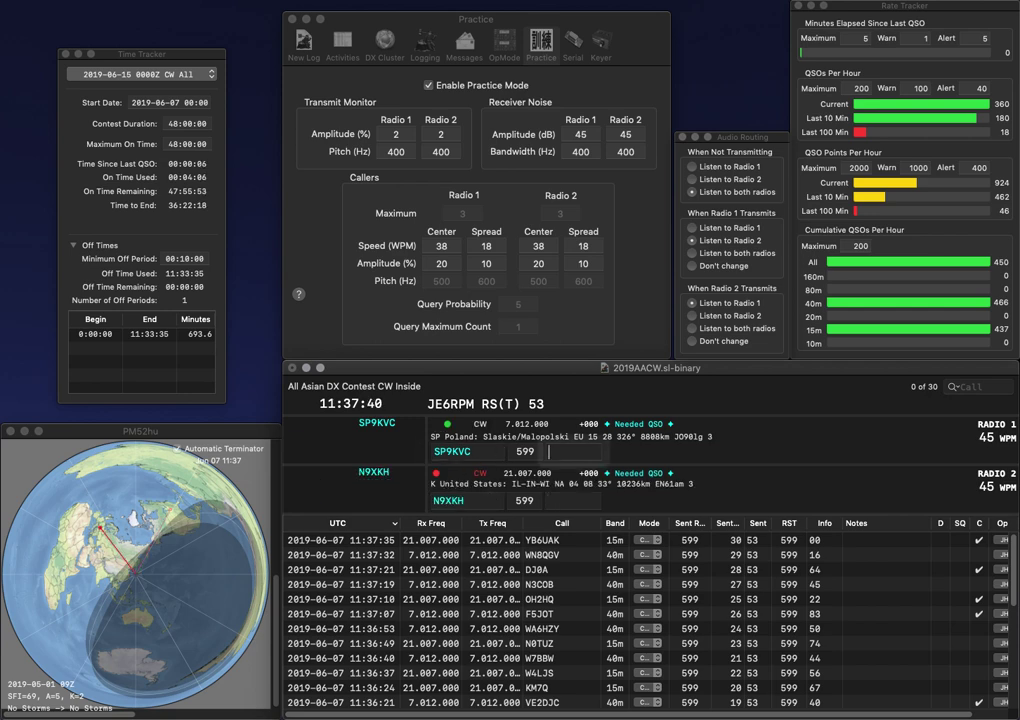
{"action": "type", "text": "02"}
{"action": "key", "text": "Return"}
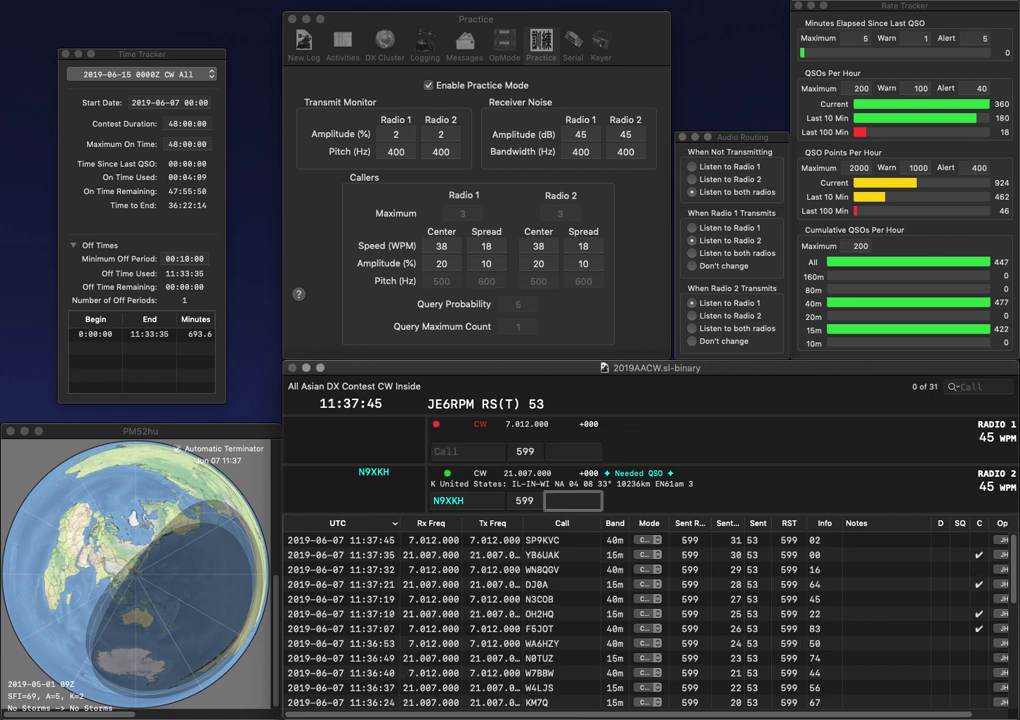
{"action": "type", "text": "8"}
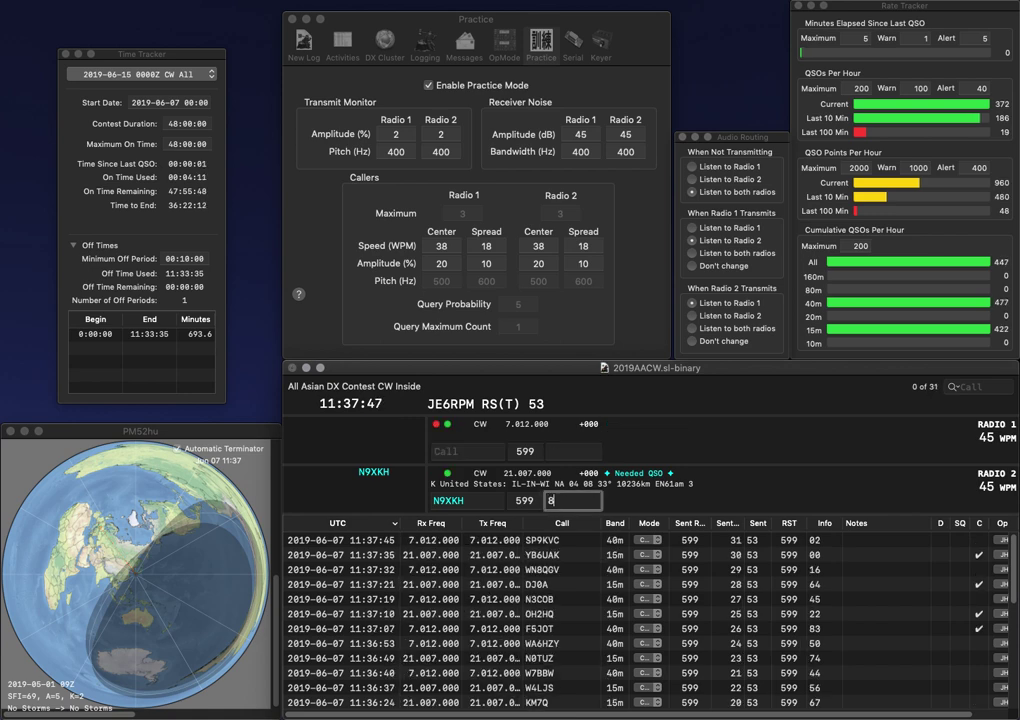
{"action": "type", "text": "0"}
{"action": "key", "text": "Return"}
Step: Enter the partial calls 3FV for Radio 1 and G8 for Radio 2, and answer both callers
{"action": "type", "text": "3FV"}
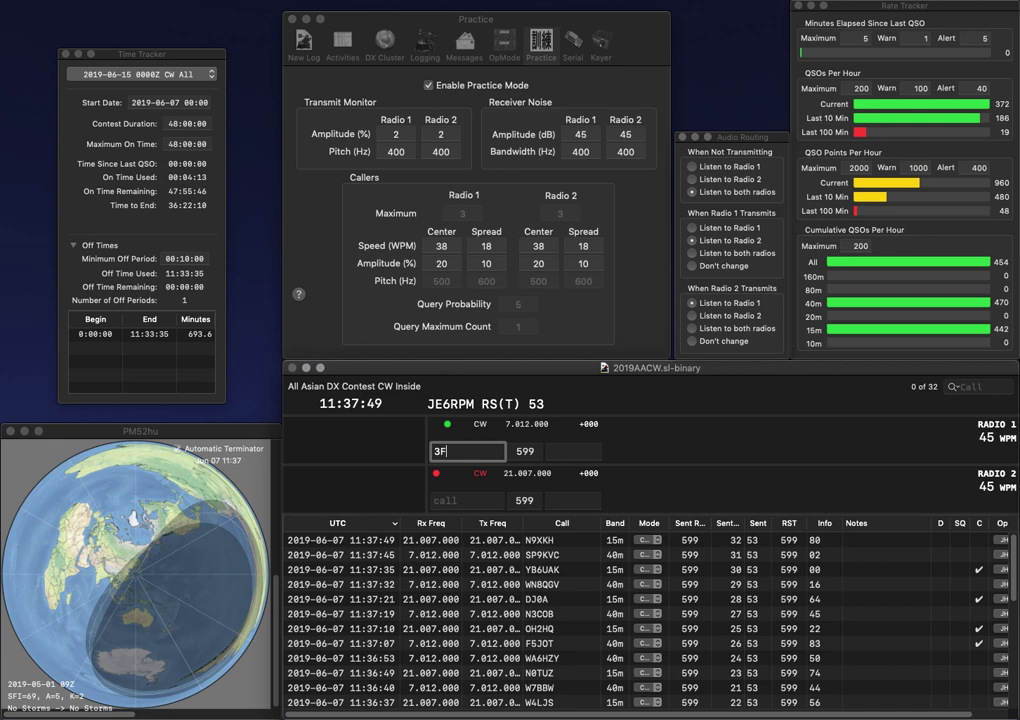
{"action": "key", "text": "Return"}
{"action": "type", "text": "G0"}
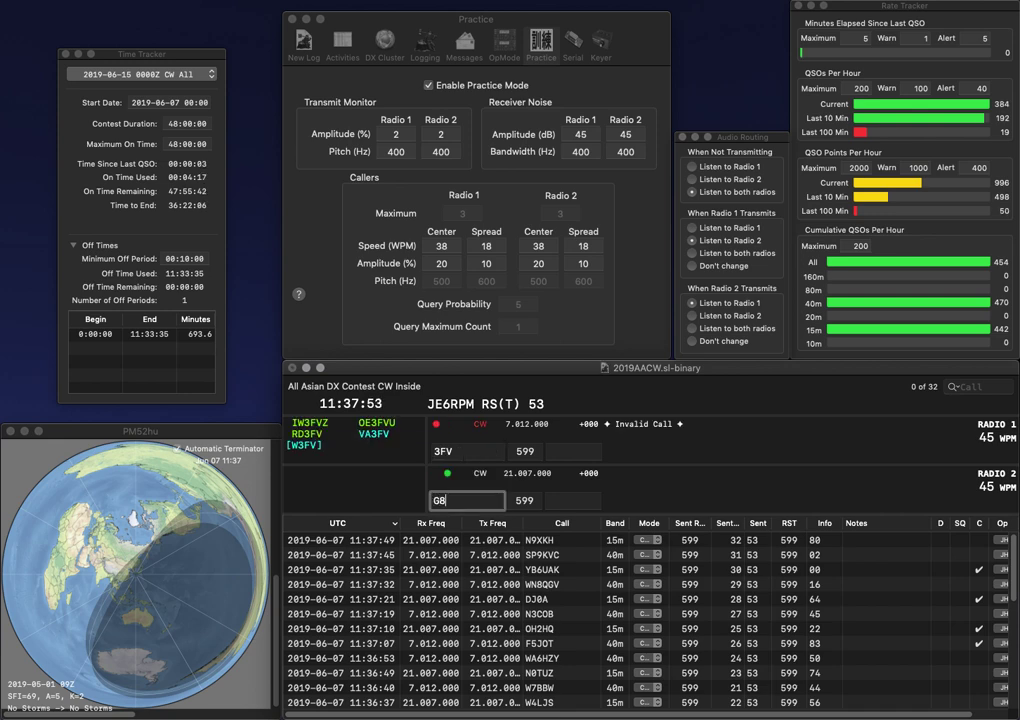
{"action": "key", "text": "Return"}
{"action": "key", "text": "Home"}
{"action": "type", "text": "VA"}
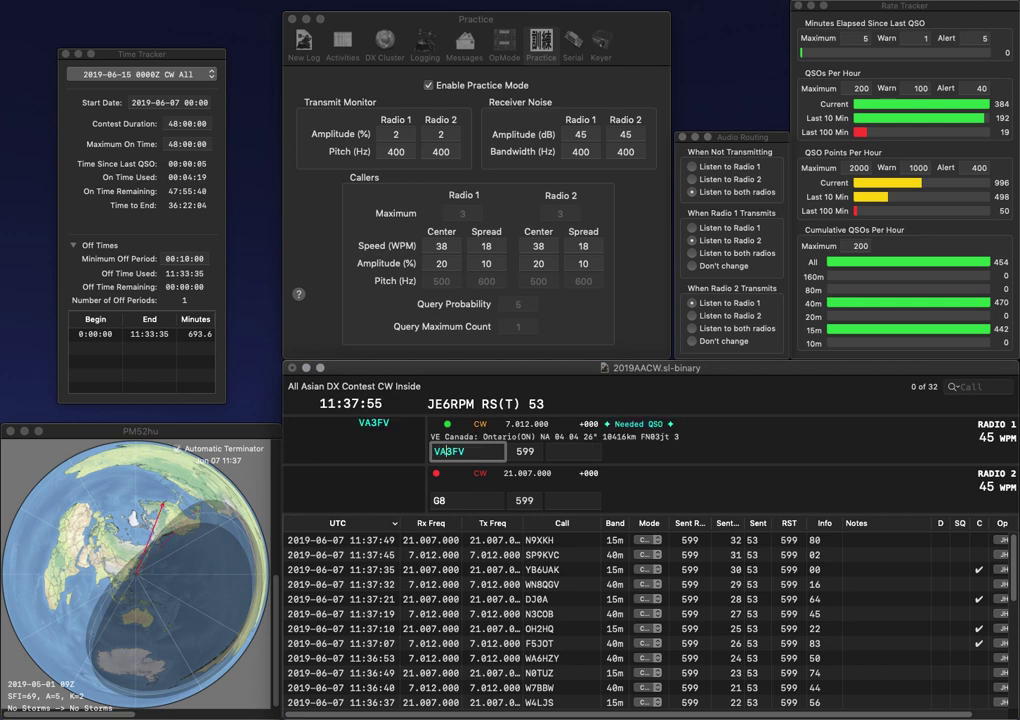
{"action": "key", "text": "Return"}
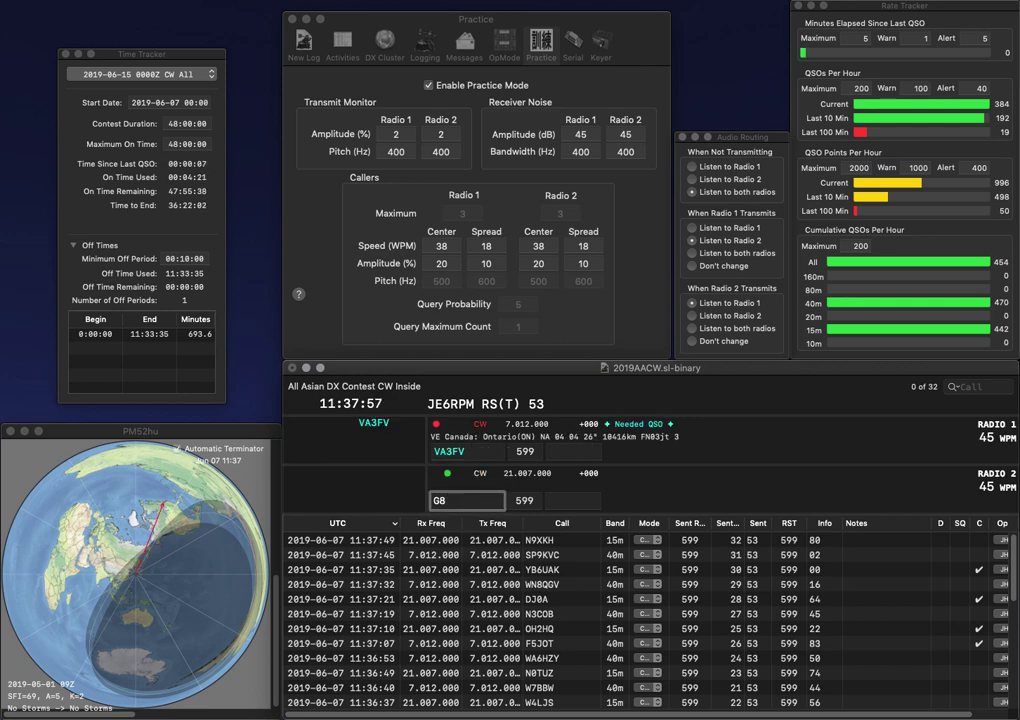
{"action": "type", "text": "AJM"}
{"action": "key", "text": "Return"}
{"action": "type", "text": "81"}
{"action": "key", "text": "Return"}
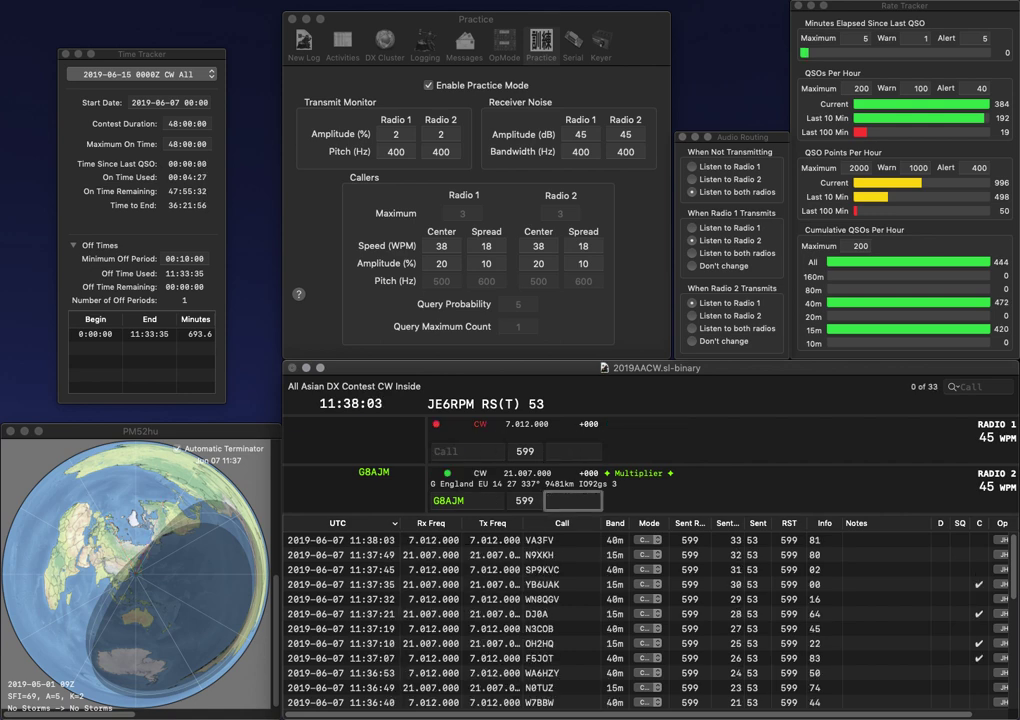
{"action": "type", "text": "29"}
{"action": "key", "text": "Return"}
Step: Enter the partial call OH3 for Radio 1 and CX7RT for Radio 2, and answer both callers
{"action": "type", "text": "IO3"}
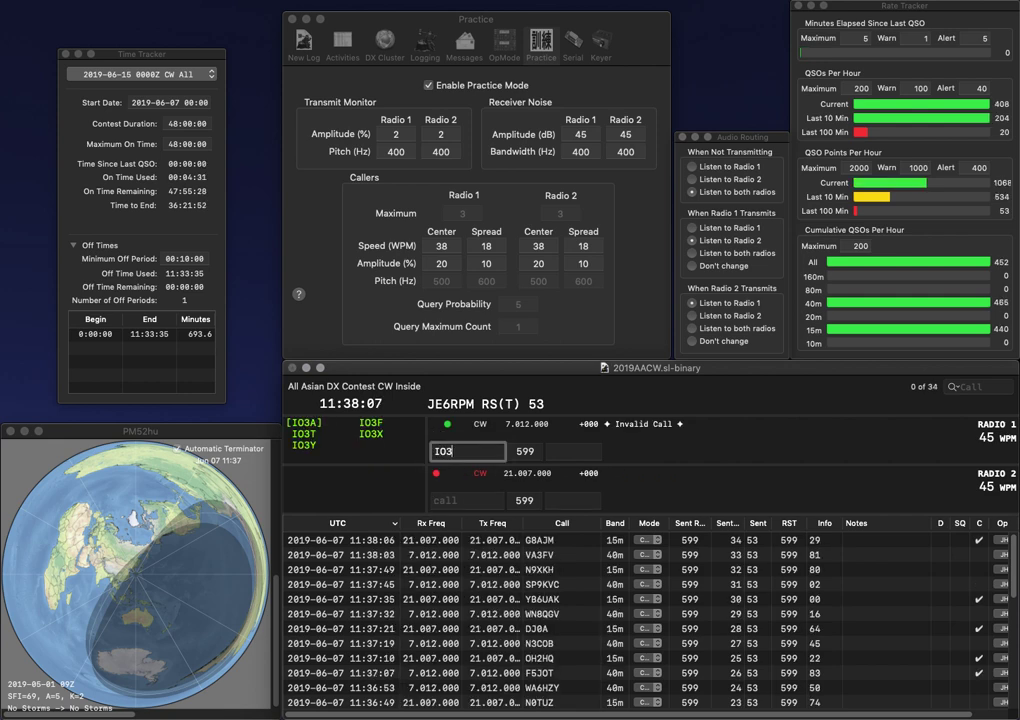
{"action": "type", "text": "H3"}
{"action": "key", "text": "Left"}
{"action": "key", "text": "Left"}
{"action": "key", "text": "Left"}
{"action": "key", "text": "BackSpace"}
{"action": "key", "text": "Return"}
{"action": "type", "text": "CX7R"}
{"action": "key", "text": "Tab"}
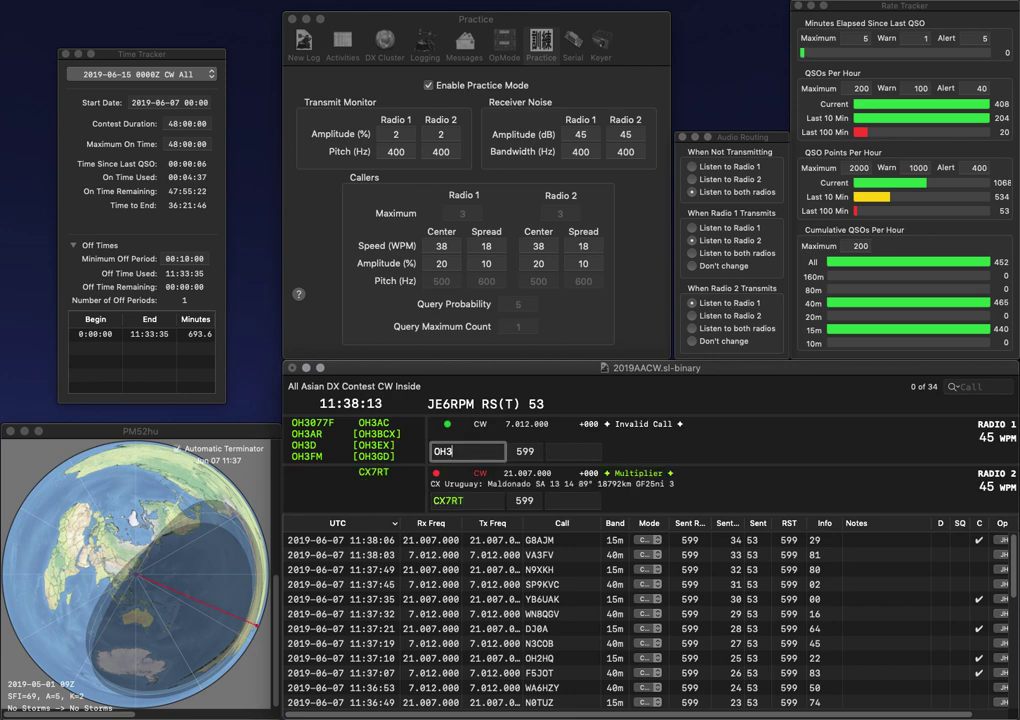
Step: Answer OH3EE on Radio 1 and log CX7RT with received exchange 01 on Radio 2
{"action": "type", "text": "EE"}
{"action": "key", "text": "Return"}
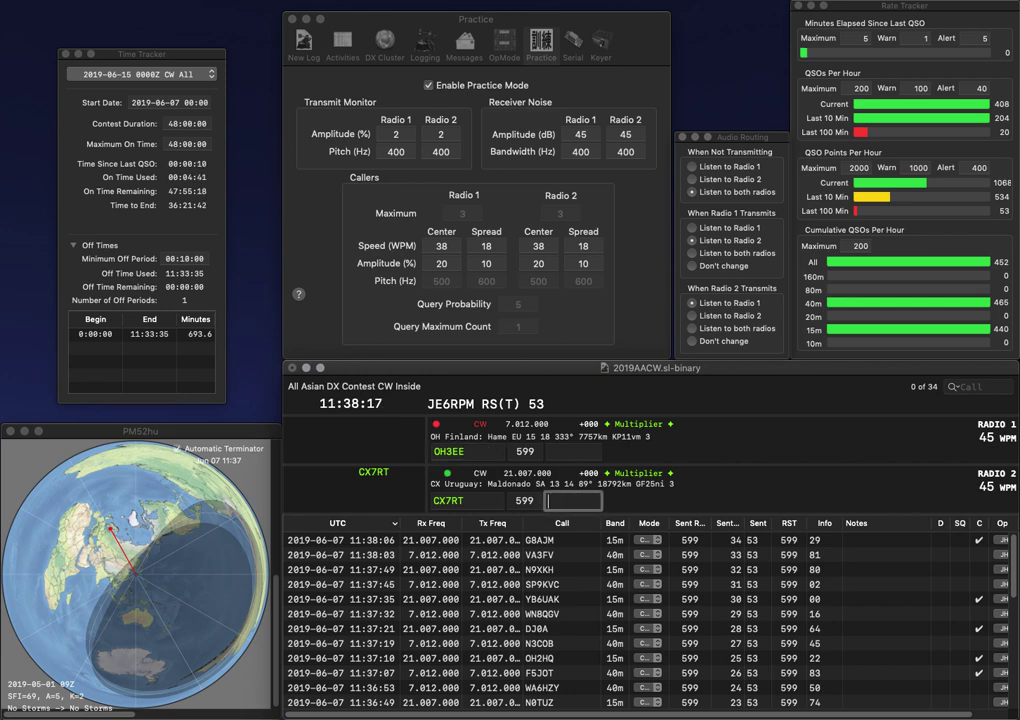
{"action": "type", "text": "01"}
{"action": "key", "text": "Return"}
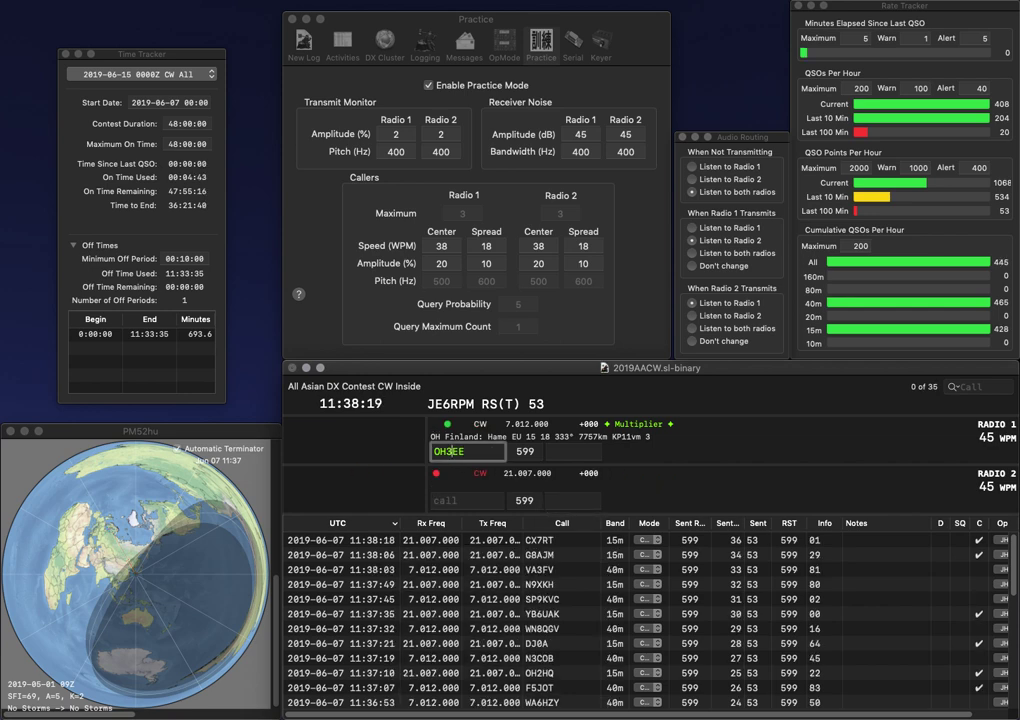
{"action": "key", "text": "Left"}
{"action": "key", "text": "Left"}
{"action": "key", "text": "BackSpace"}
{"action": "type", "text": "5"}
{"action": "key", "text": "Return"}
{"action": "type", "text": "OK1Q"}
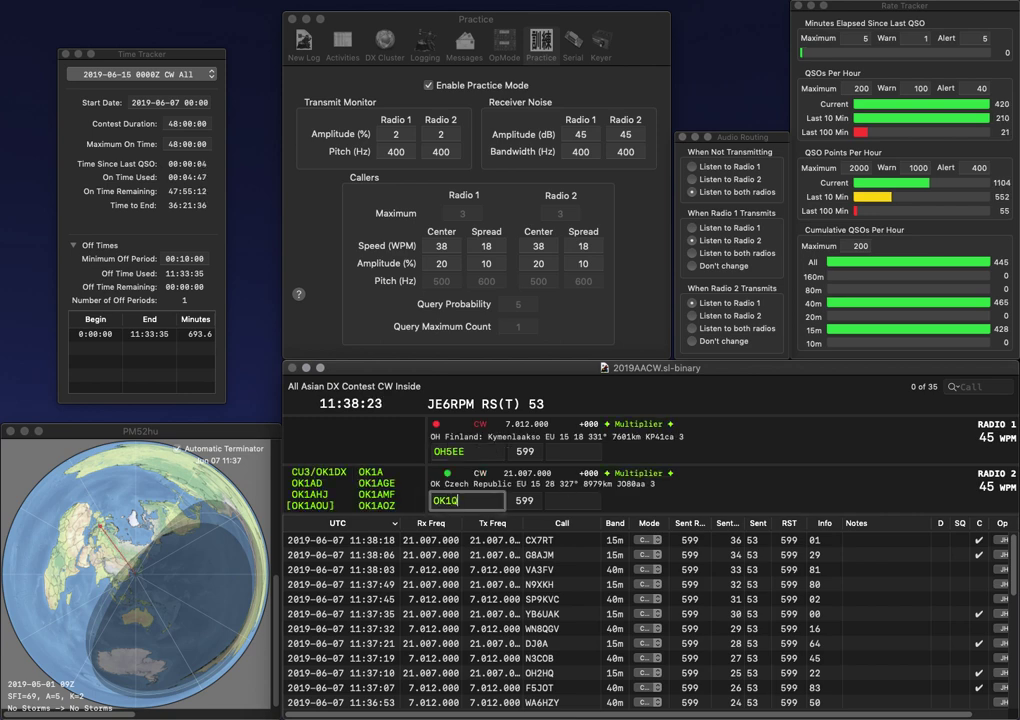
{"action": "type", "text": "A"}
{"action": "key", "text": "Return"}
{"action": "type", "text": "OH5"}
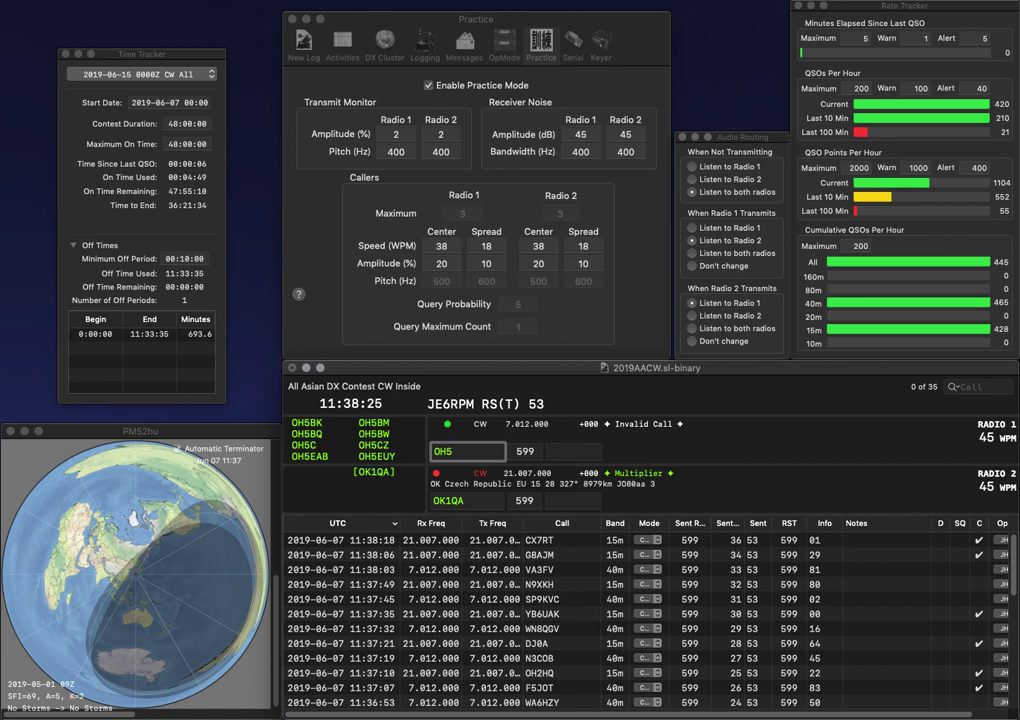
{"action": "key", "text": "BackSpace"}
{"action": "type", "text": "3E"}
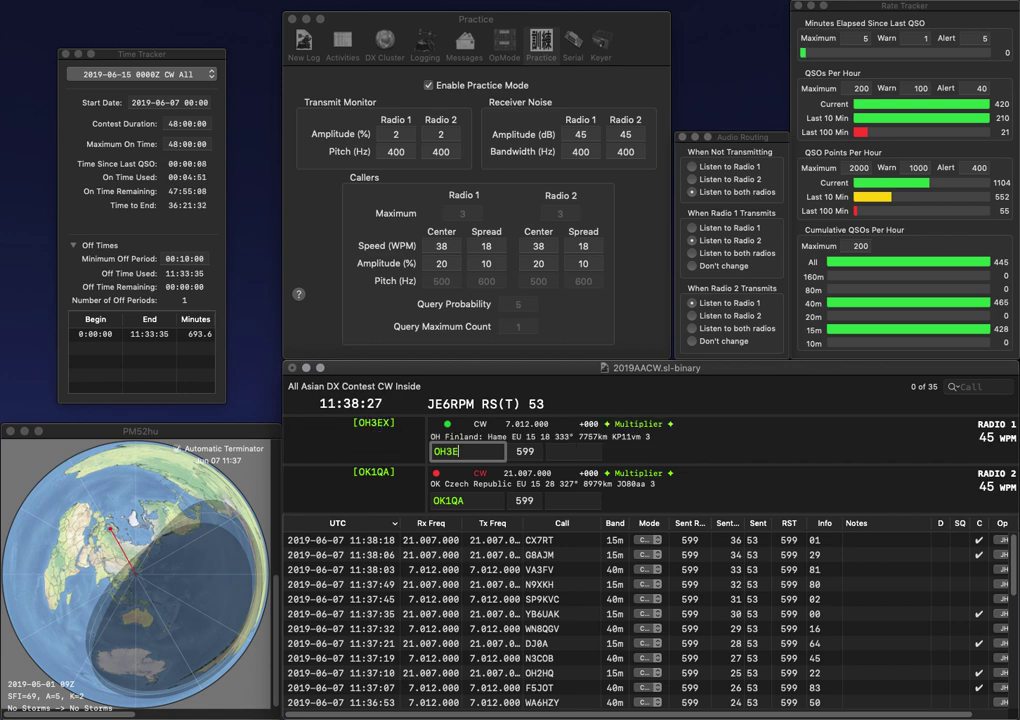
{"action": "key", "text": "Return"}
{"action": "key", "text": "space"}
{"action": "type", "text": "95"}
{"action": "key", "text": "Return"}
{"action": "key", "text": "Left"}
{"action": "key", "text": "Left"}
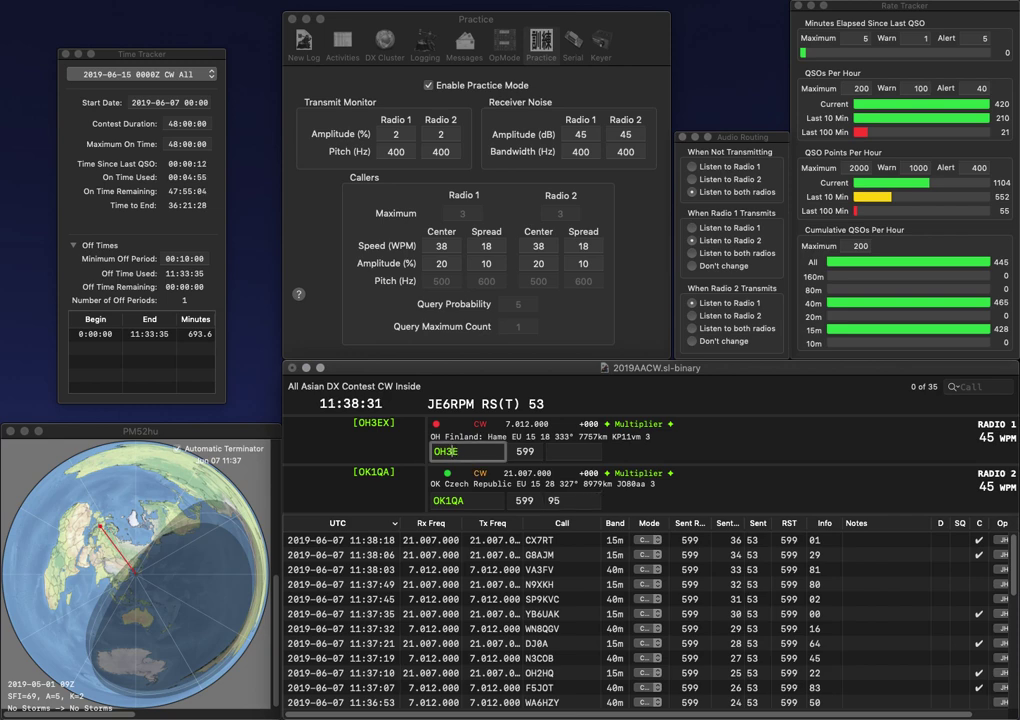
{"action": "key", "text": "BackSpace"}
{"action": "key", "text": "BackSpace"}
{"action": "type", "text": "9H3"}
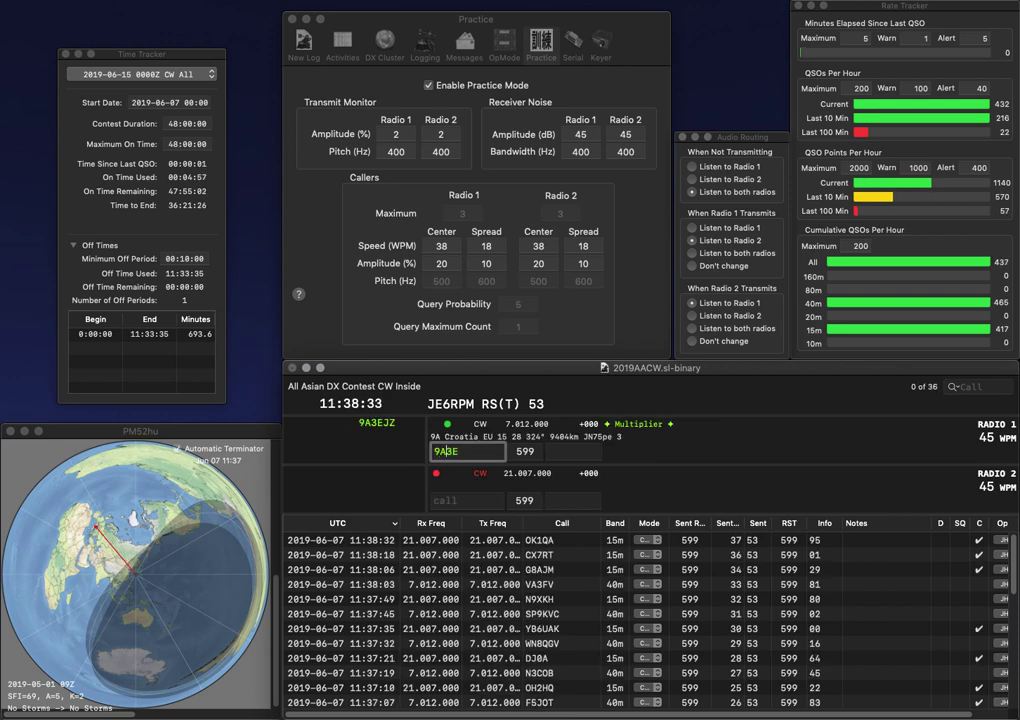
{"action": "type", "text": "EE"}
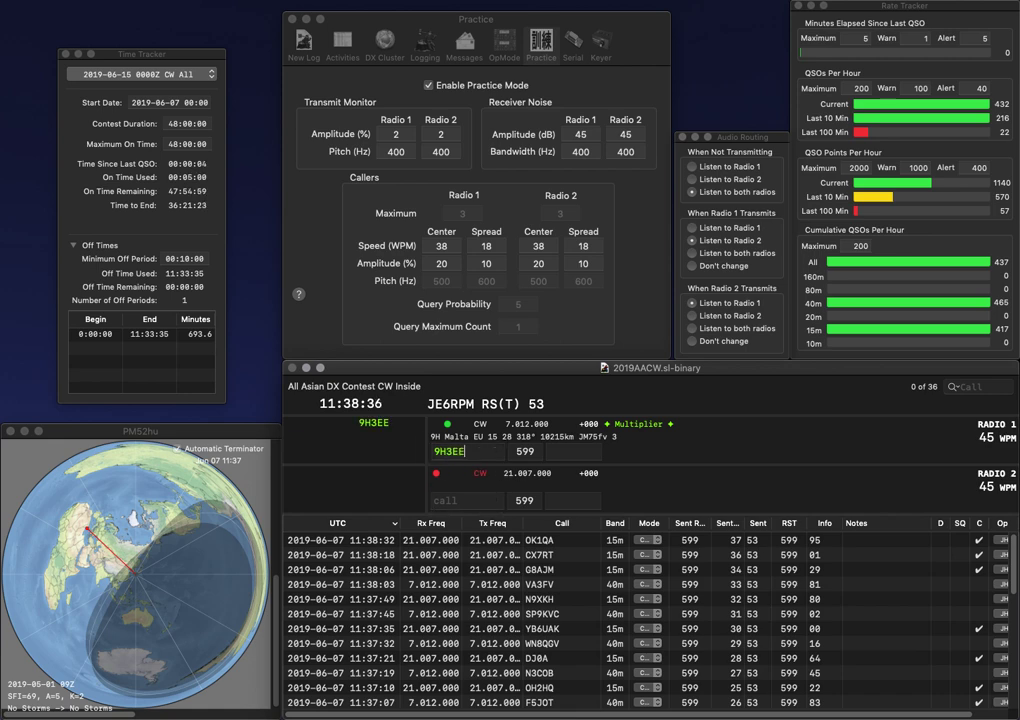
{"action": "key", "text": "Return"}
Step: Enter EA1DVY for Radio 2 and answer the caller
{"action": "type", "text": "IA1DVY"}
{"action": "left_click", "coordinate": [441, 500]}
{"action": "key", "text": "BackSpace"}
{"action": "type", "text": "E"}
{"action": "key", "text": "Return"}
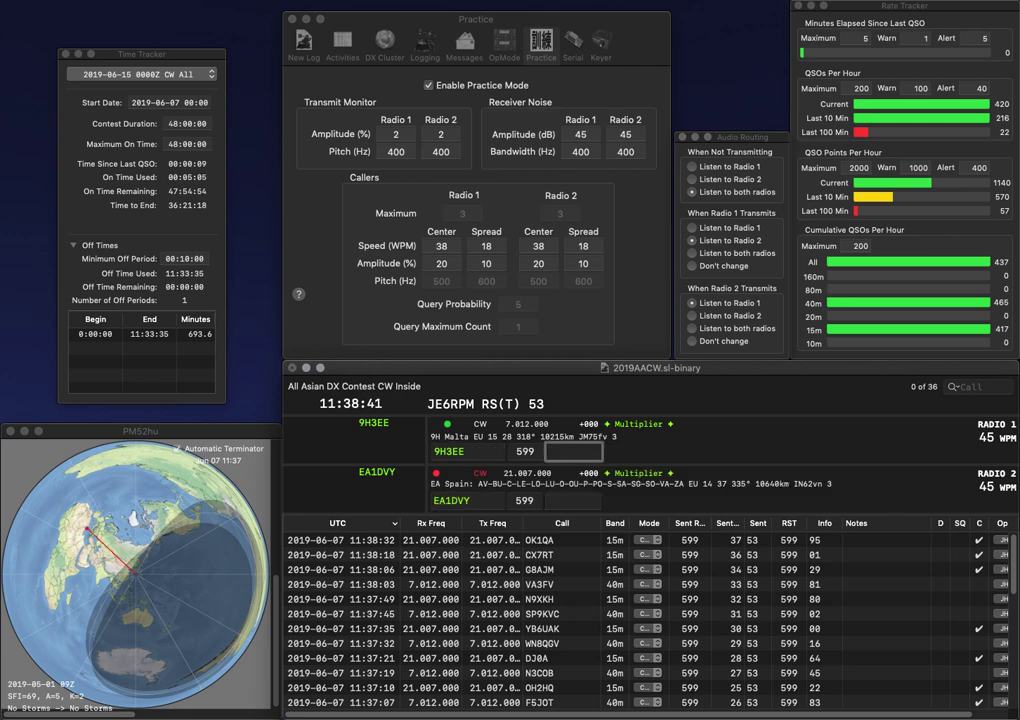
{"action": "type", "text": "89"}
{"action": "key", "text": "Return"}
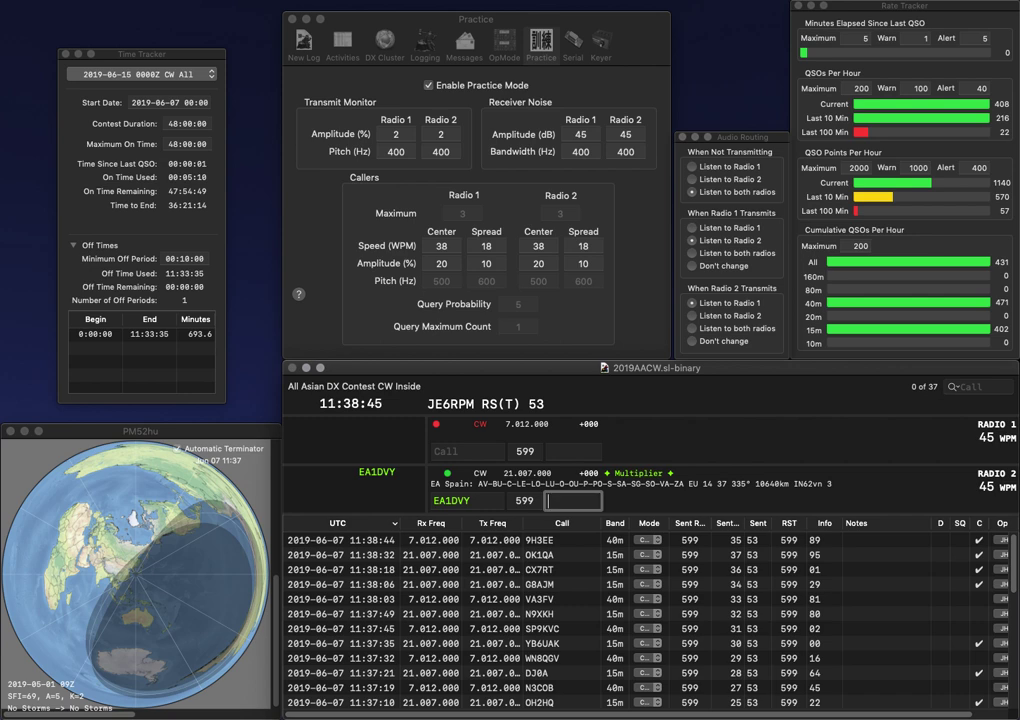
{"action": "type", "text": "6"}
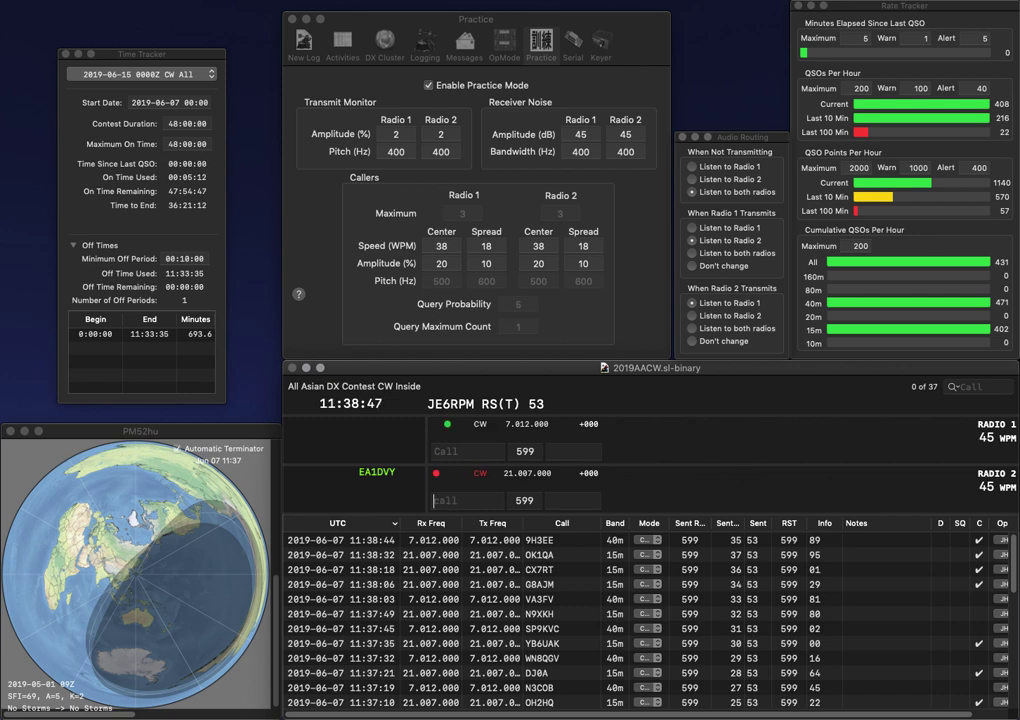
{"action": "key", "text": "Return"}
{"action": "type", "text": "F5ADE"}
{"action": "key", "text": "Return"}
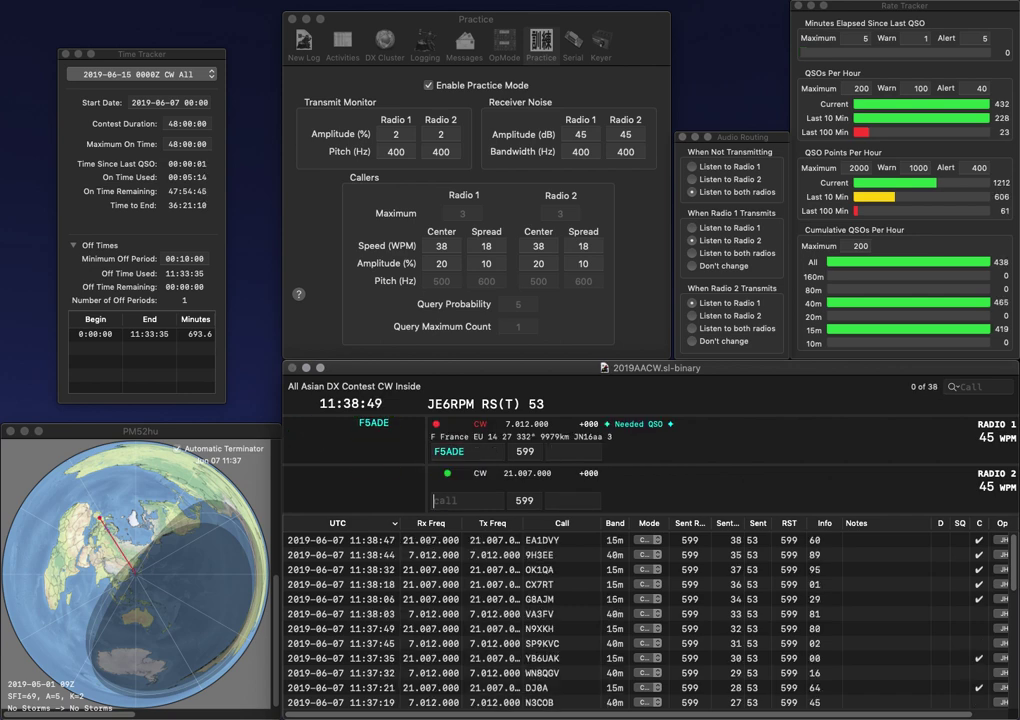
{"action": "type", "text": "KM"}
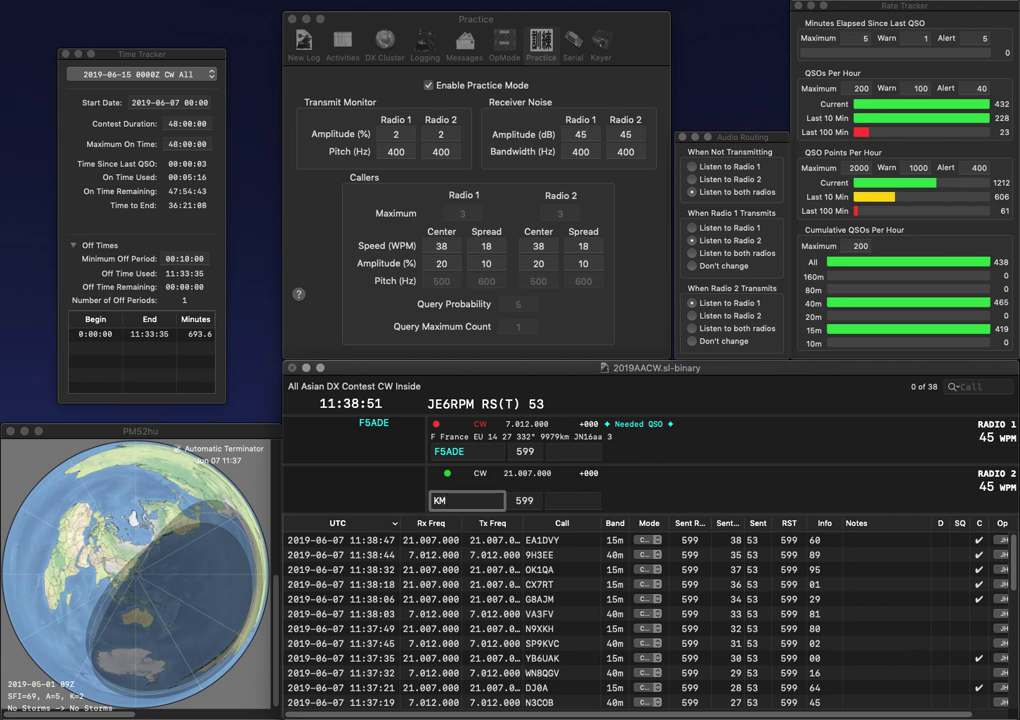
{"action": "type", "text": "0U"}
{"action": "key", "text": "Return"}
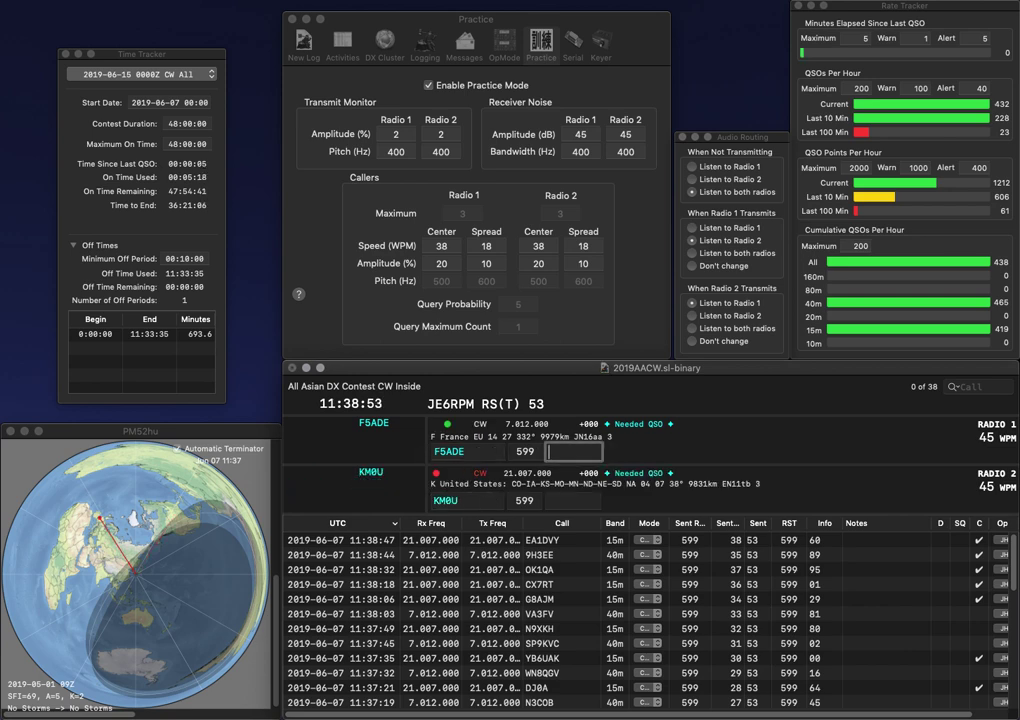
Step: Log F5ADE with received exchange 27 on Radio 1 and KM0U with received exchange 02 on Radio 2
{"action": "type", "text": "27"}
{"action": "key", "text": "Return"}
{"action": "type", "text": "02"}
{"action": "key", "text": "Return"}
{"action": "type", "text": "WH3L"}
{"action": "key", "text": "Return"}
{"action": "type", "text": "RV9CX"}
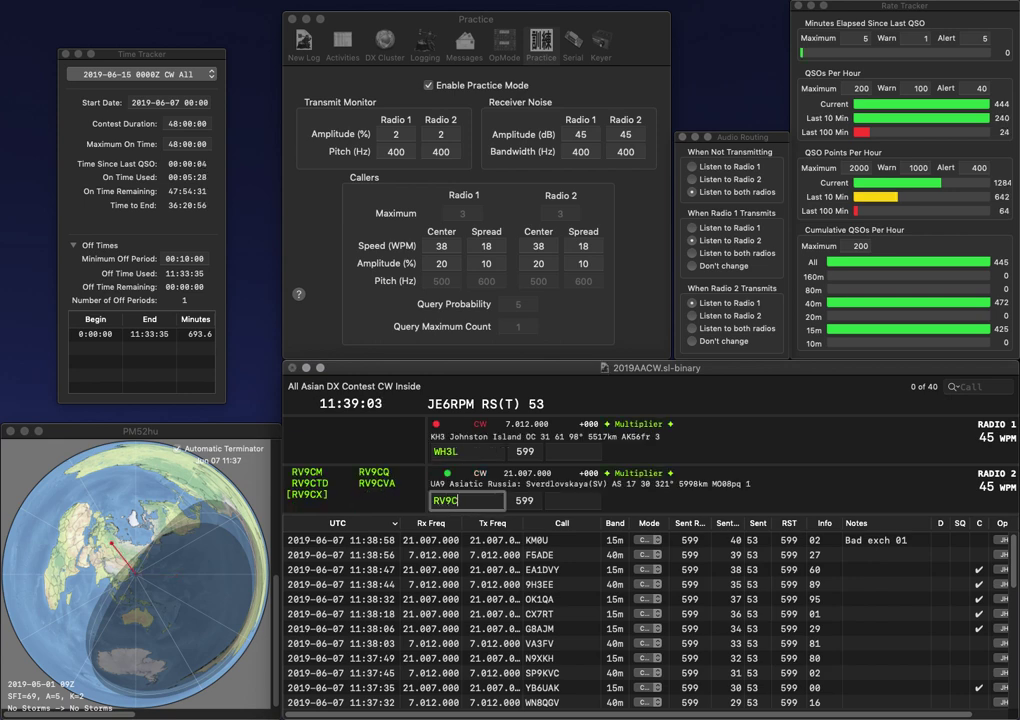
{"action": "key", "text": "Return"}
Step: Correct the Radio 1 call to J42L and answer the caller again
{"action": "key", "text": "BackSpace"}
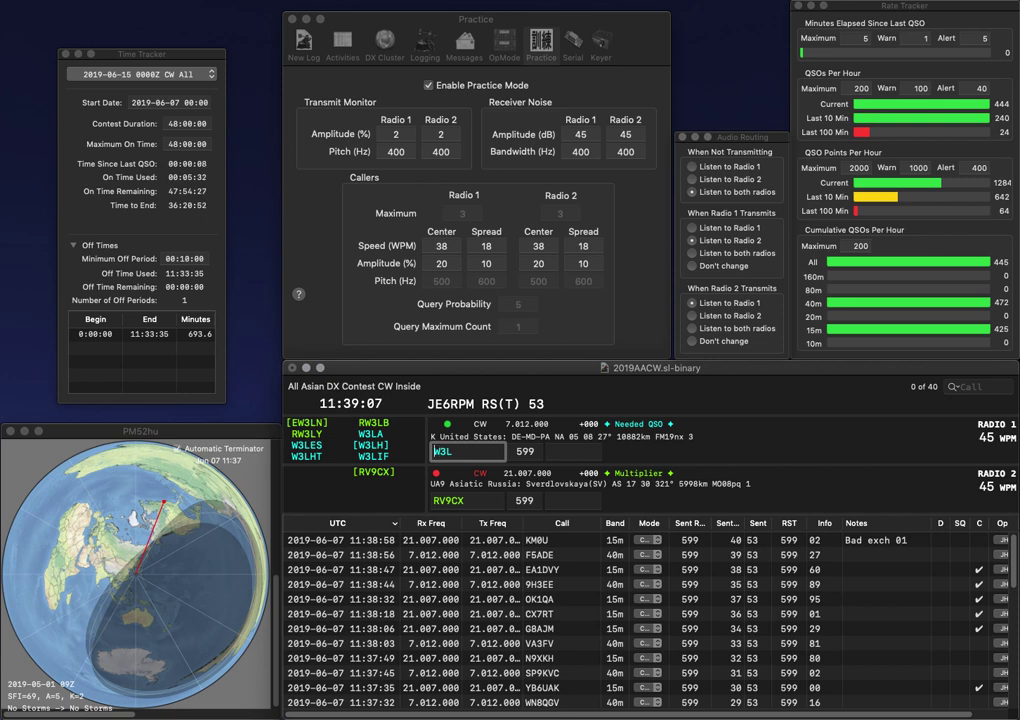
{"action": "key", "text": "BackSpace"}
{"action": "type", "text": "J2"}
{"action": "key", "text": "Return"}
{"action": "key", "text": "Return"}
{"action": "key", "text": "BackSpace"}
{"action": "type", "text": "3B"}
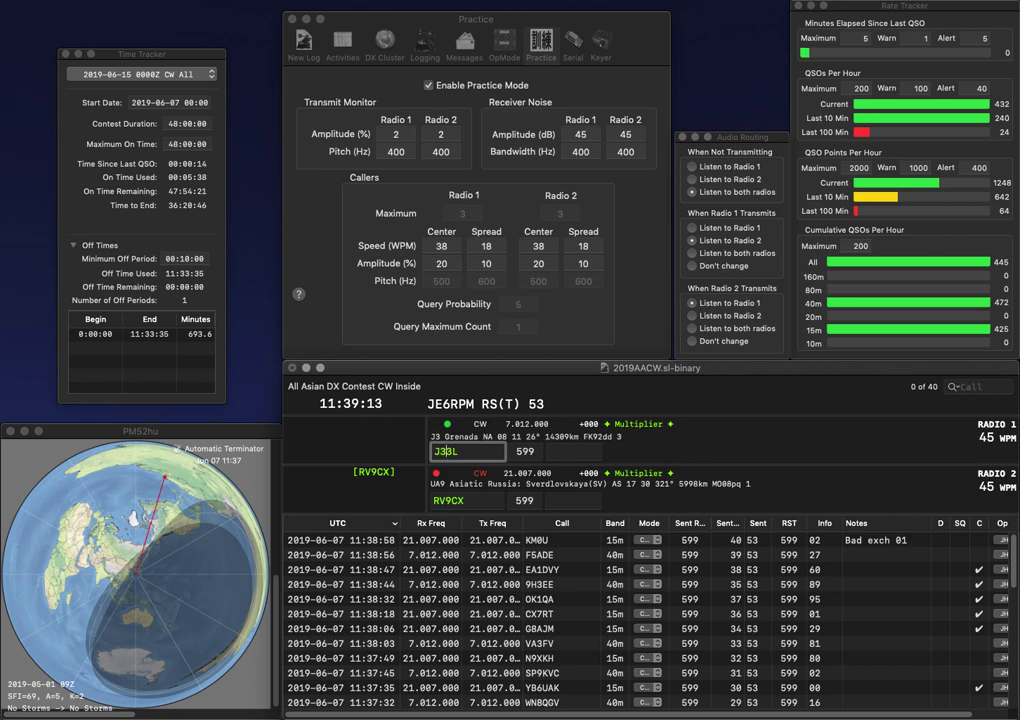
{"action": "type", "text": "4"}
{"action": "key", "text": "Delete"}
{"action": "type", "text": "2"}
{"action": "key", "text": "Return"}
Step: Log RV9CX with received exchange 38 on Radio 2 and J42L with received exchange 68 on Radio 1
{"action": "key", "text": "space"}
{"action": "type", "text": "38"}
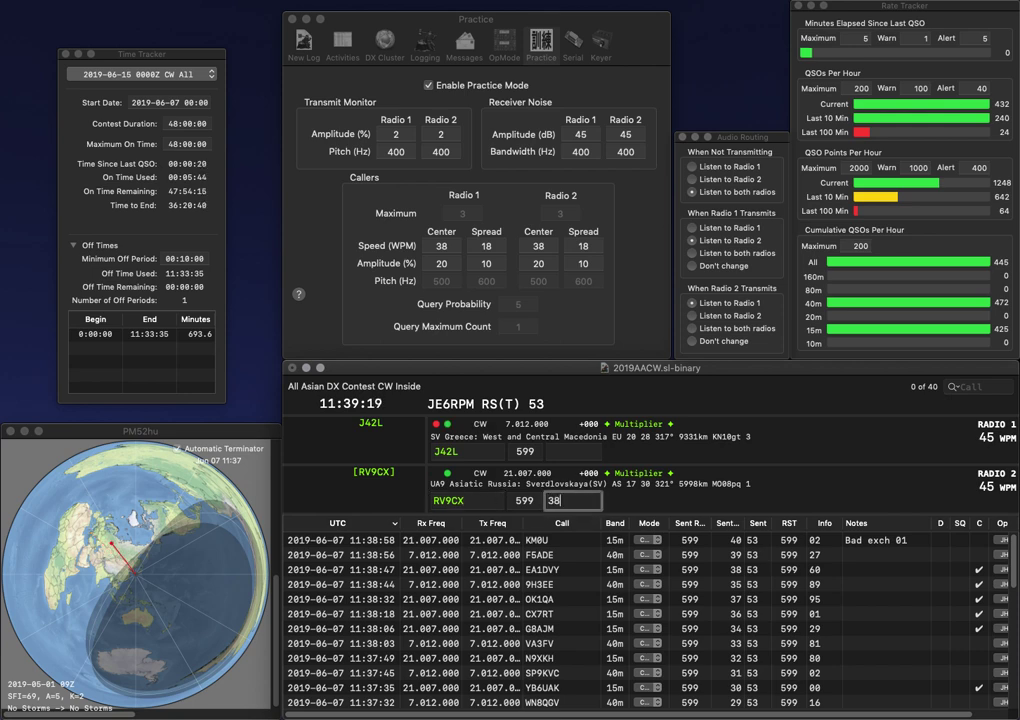
{"action": "key", "text": "Return"}
{"action": "key", "text": "Tab"}
{"action": "type", "text": "6"}
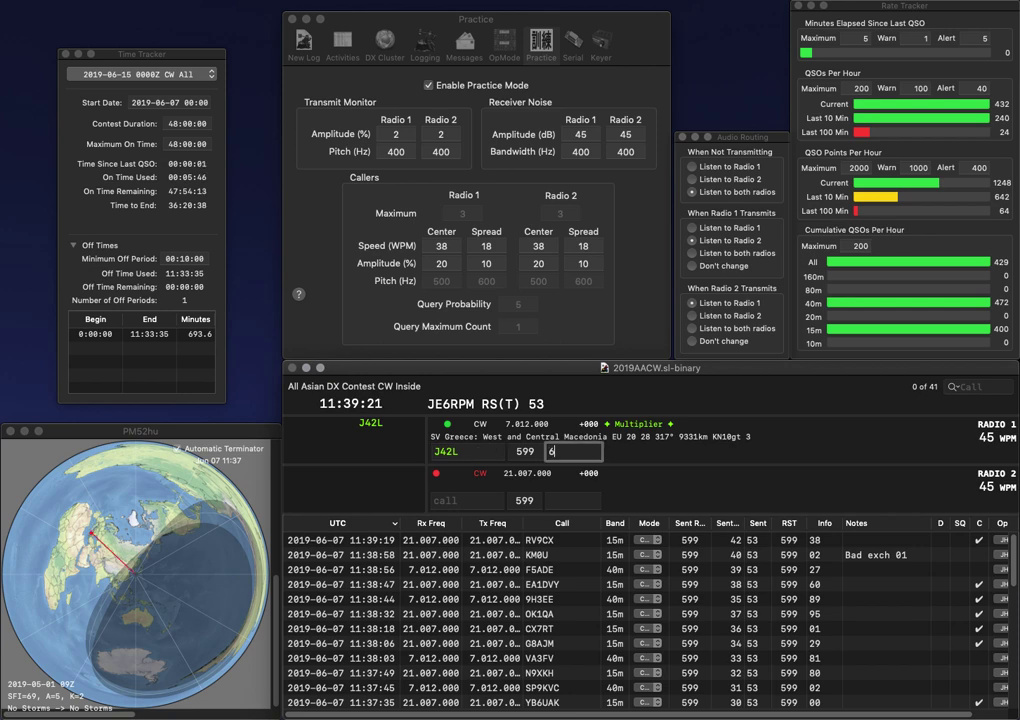
{"action": "type", "text": "8"}
{"action": "key", "text": "Return"}
{"action": "type", "text": "K2"}
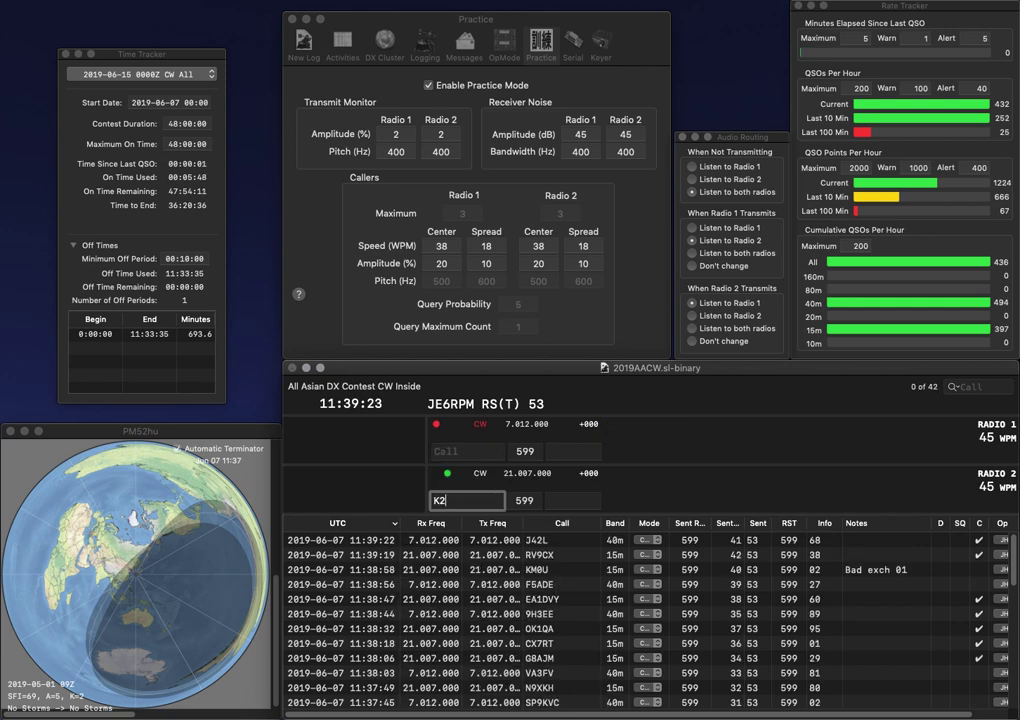
{"action": "type", "text": "WR"}
{"action": "key", "text": "Return"}
{"action": "type", "text": "WB8TRW"}
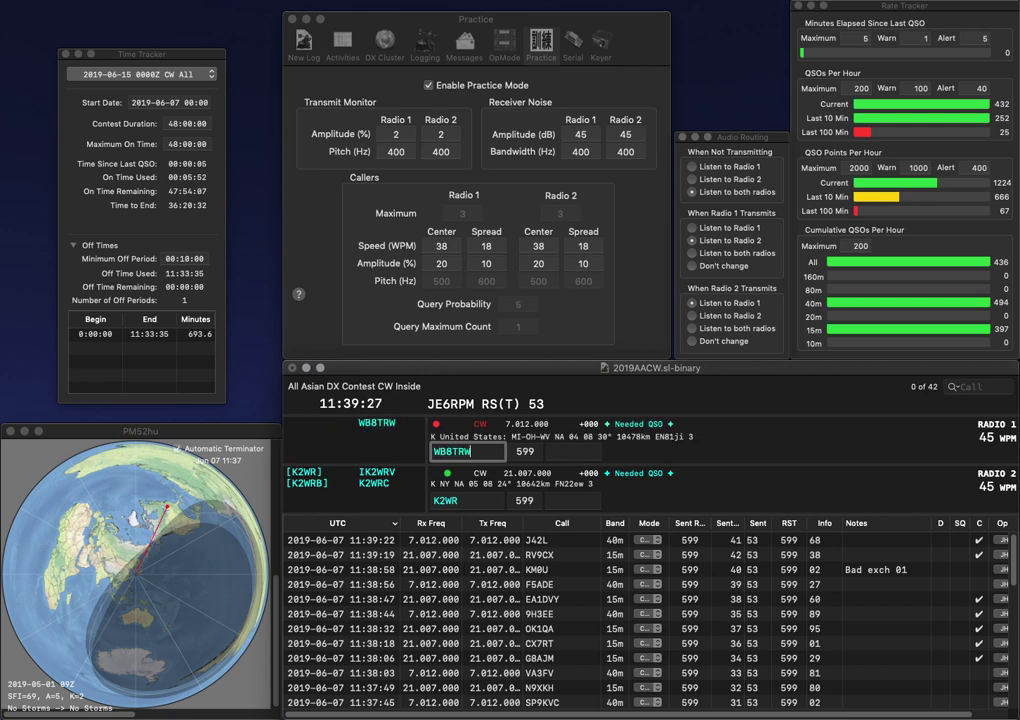
{"action": "key", "text": "Return"}
{"action": "type", "text": "74"}
{"action": "key", "text": "Return"}
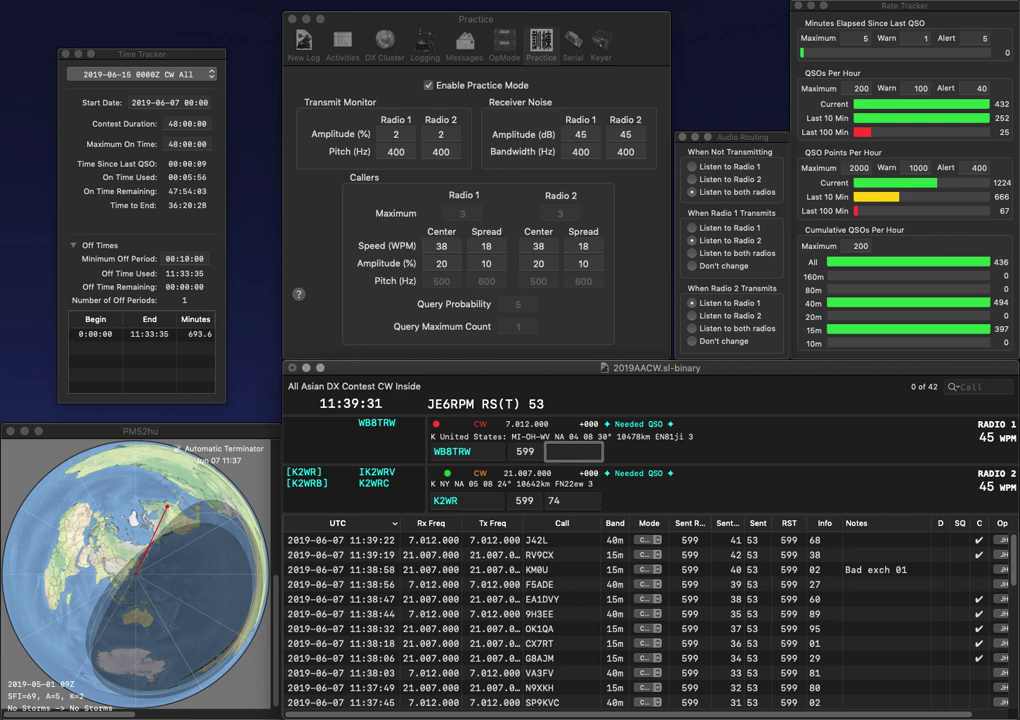
{"action": "type", "text": "02"}
{"action": "key", "text": "Return"}
Step: Enter W1NU for Radio 2 and DB0HY for Radio 1, and answer both callers
{"action": "type", "text": "W1NU"}
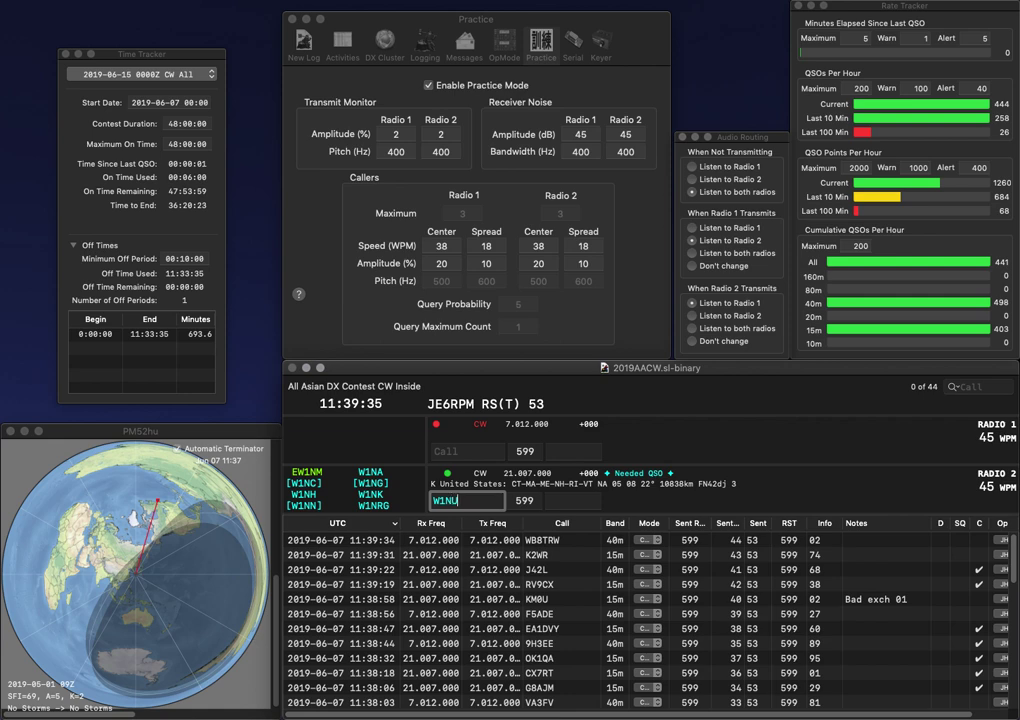
{"action": "key", "text": "Return"}
{"action": "type", "text": "DB0HY"}
{"action": "key", "text": "Return"}
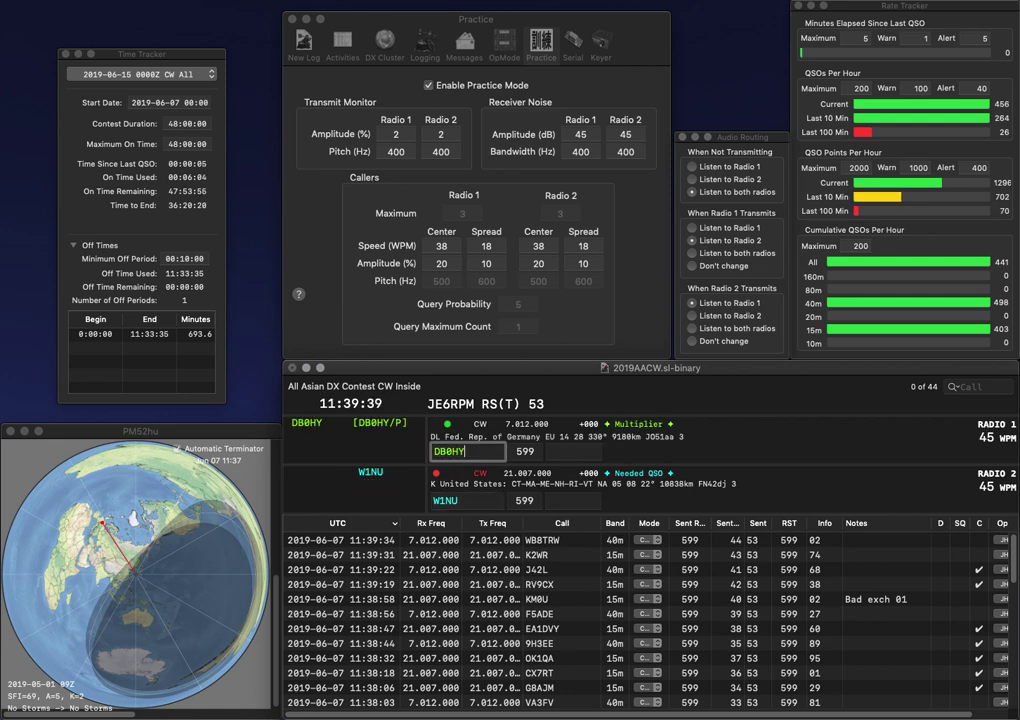
{"action": "type", "text": "06"}
{"action": "key", "text": "Return"}
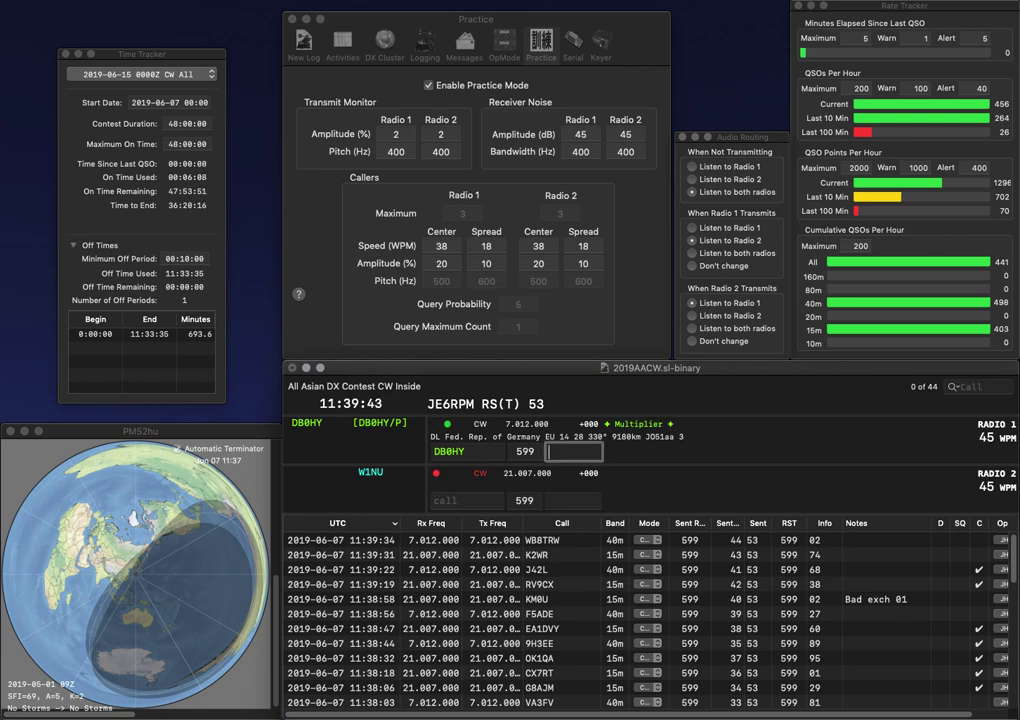
{"action": "type", "text": "55"}
{"action": "key", "text": "Return"}
Step: Enter N8F for Radio 2 and W2LPL for Radio 1, and answer both callers
{"action": "type", "text": "N"}
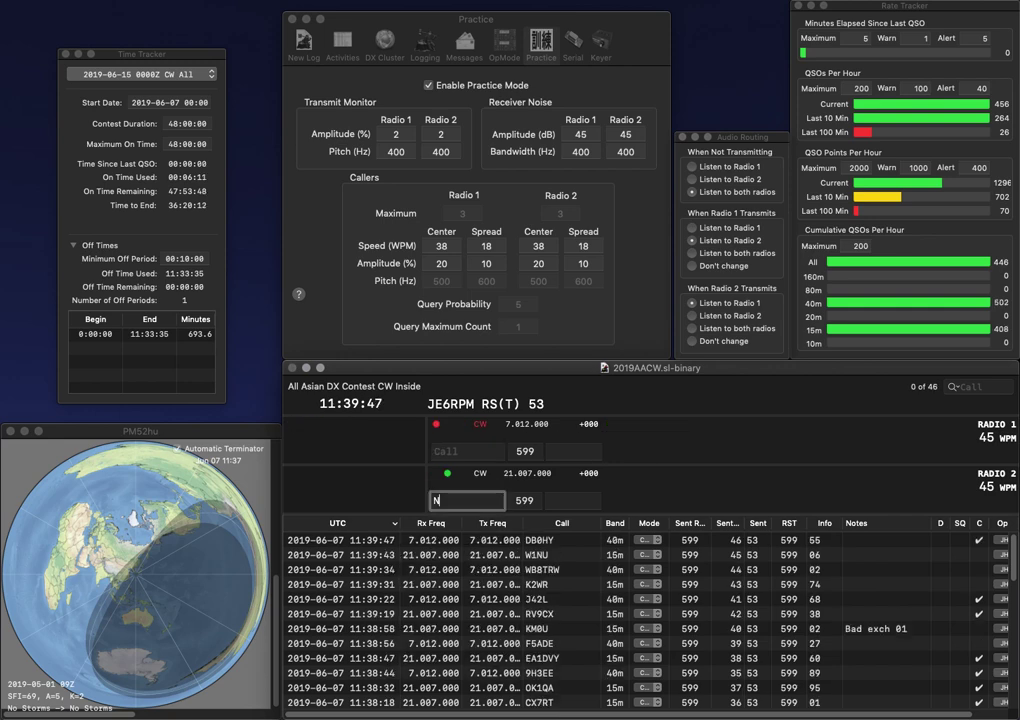
{"action": "type", "text": "R5"}
{"action": "type", "text": "F"}
{"action": "key", "text": "Return"}
{"action": "type", "text": "LP"}
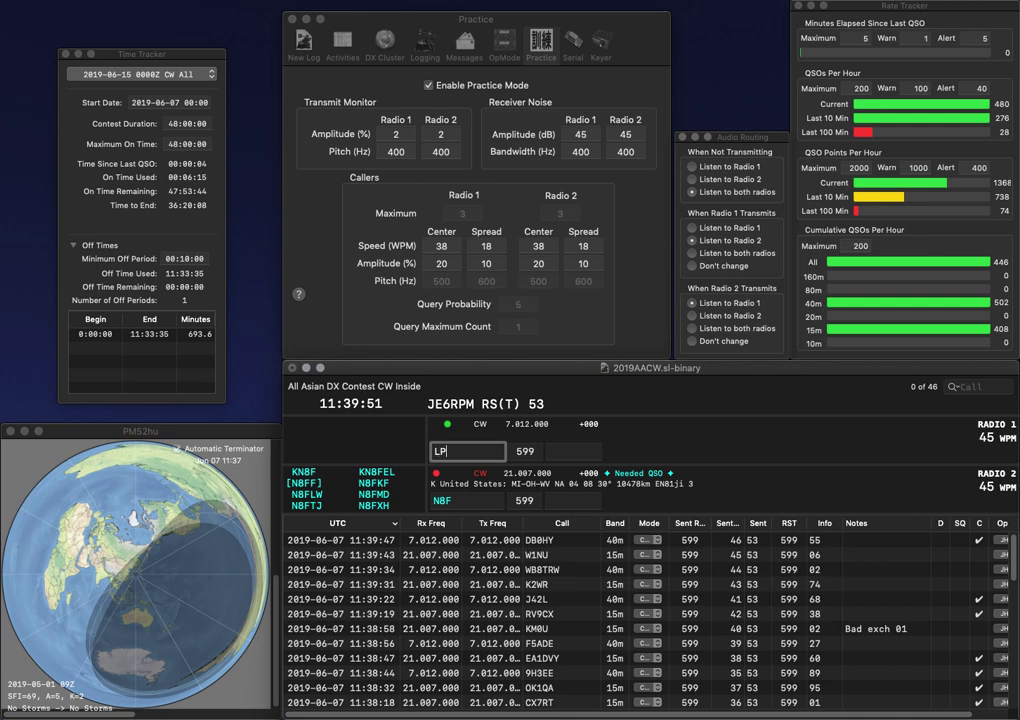
{"action": "type", "text": "L"}
{"action": "key", "text": "Left"}
{"action": "key", "text": "Left"}
{"action": "key", "text": "Left"}
{"action": "type", "text": "W2"}
{"action": "key", "text": "Return"}
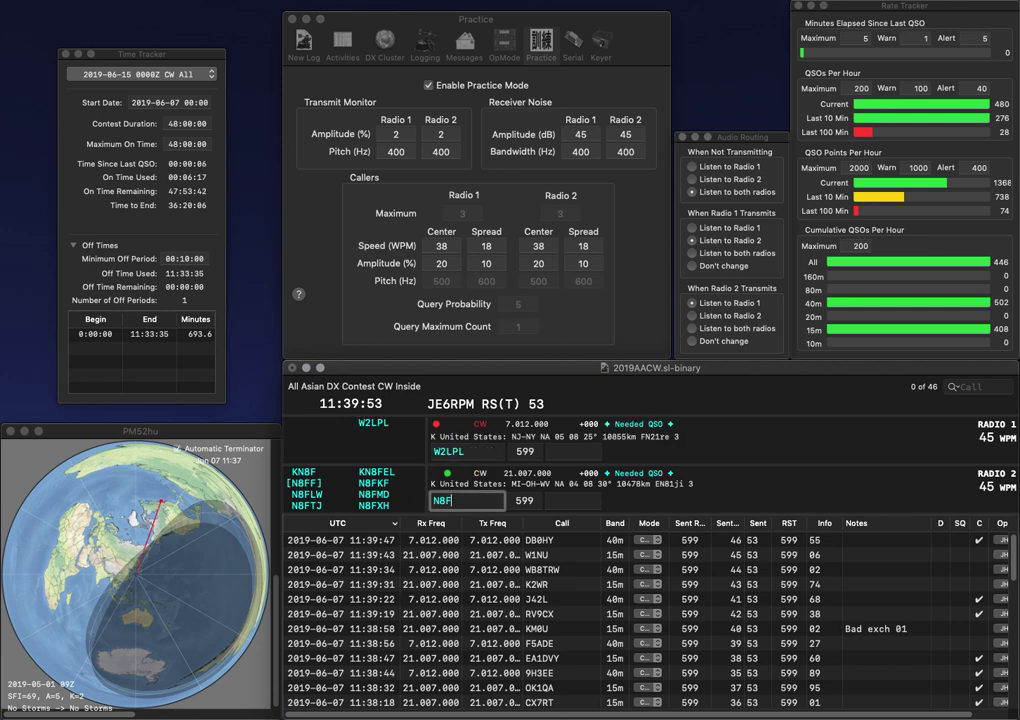
Step: Correct the Radio 2 call to NL8F and the Radio 1 call to W3LPL, and answer both callers again
{"action": "type", "text": "L"}
{"action": "key", "text": "Return"}
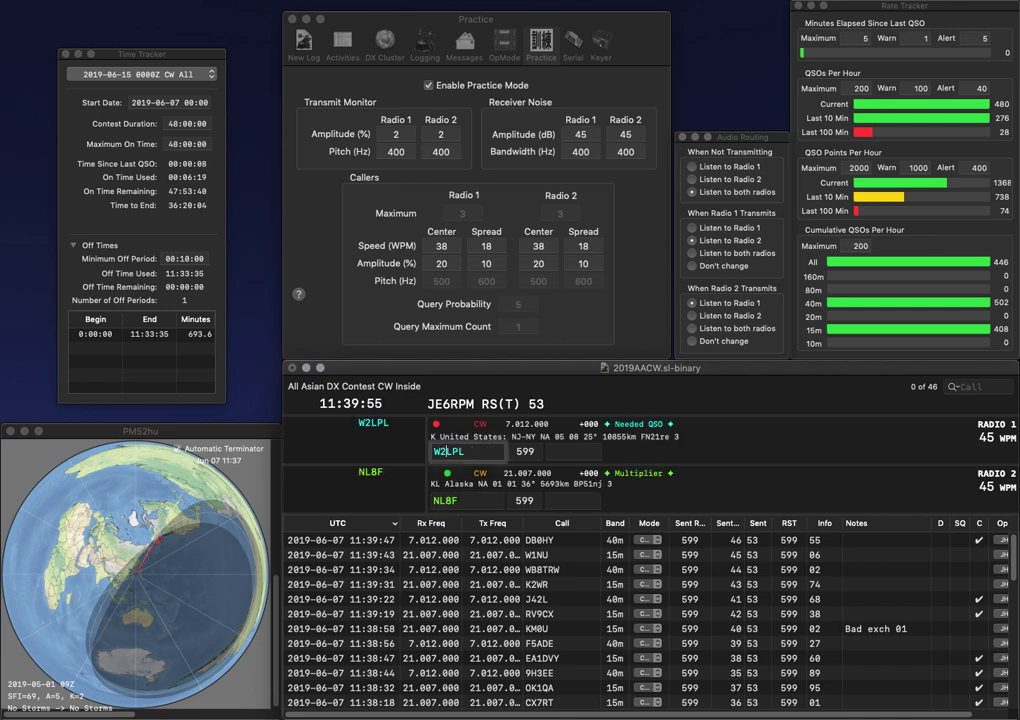
{"action": "key", "text": "BackSpace"}
{"action": "type", "text": "3"}
{"action": "key", "text": "Return"}
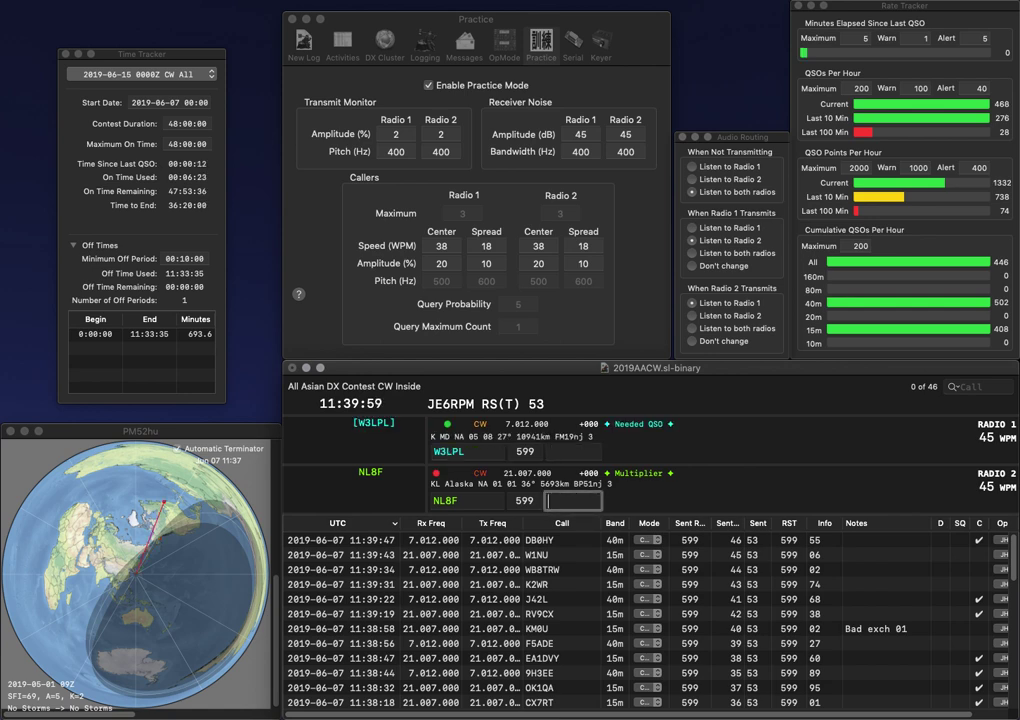
{"action": "type", "text": "35"}
{"action": "key", "text": "Return"}
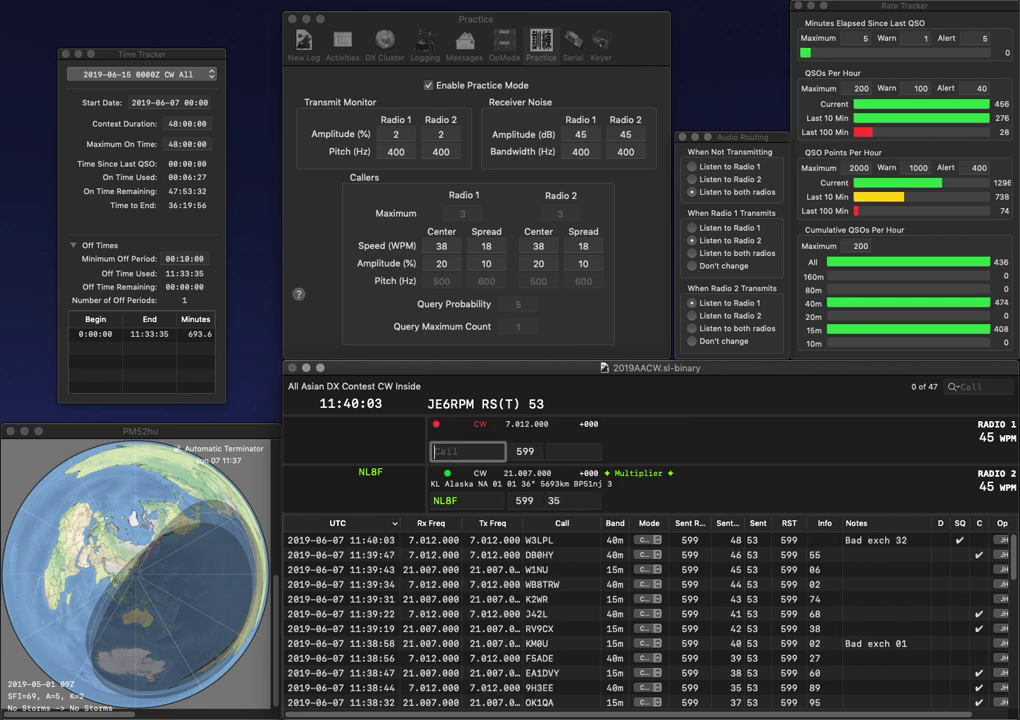
{"action": "left_click", "coordinate": [560, 500]}
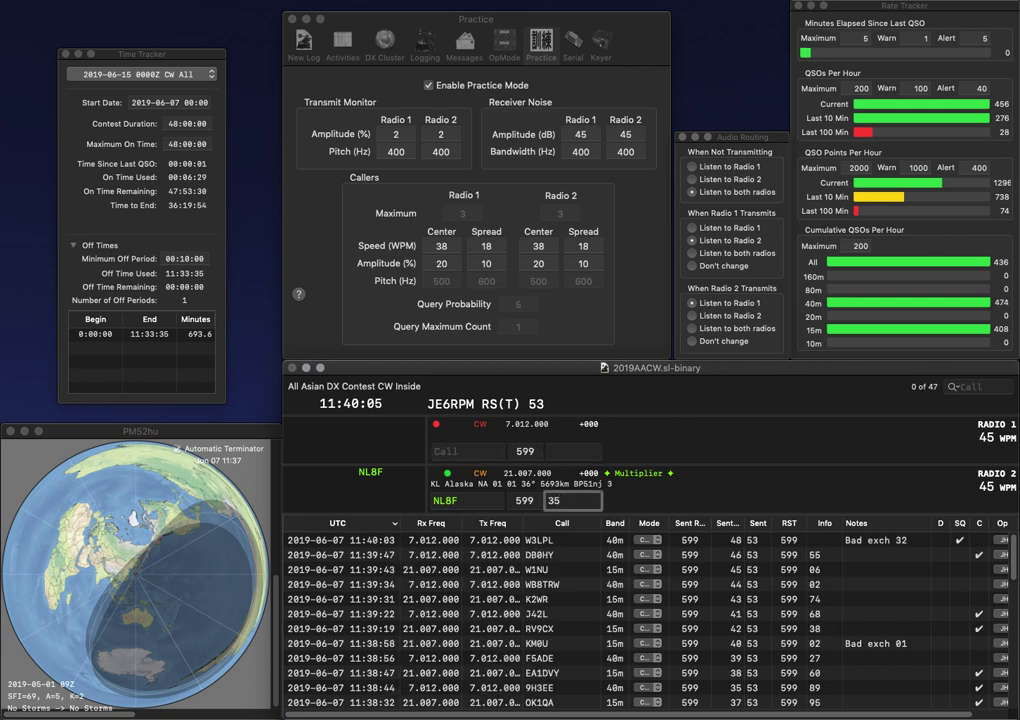
{"action": "key", "text": "Return"}
Step: Enter VE4MR for Radio 1 and K5EDI for Radio 2, and answer both callers
{"action": "type", "text": "VE4M"}
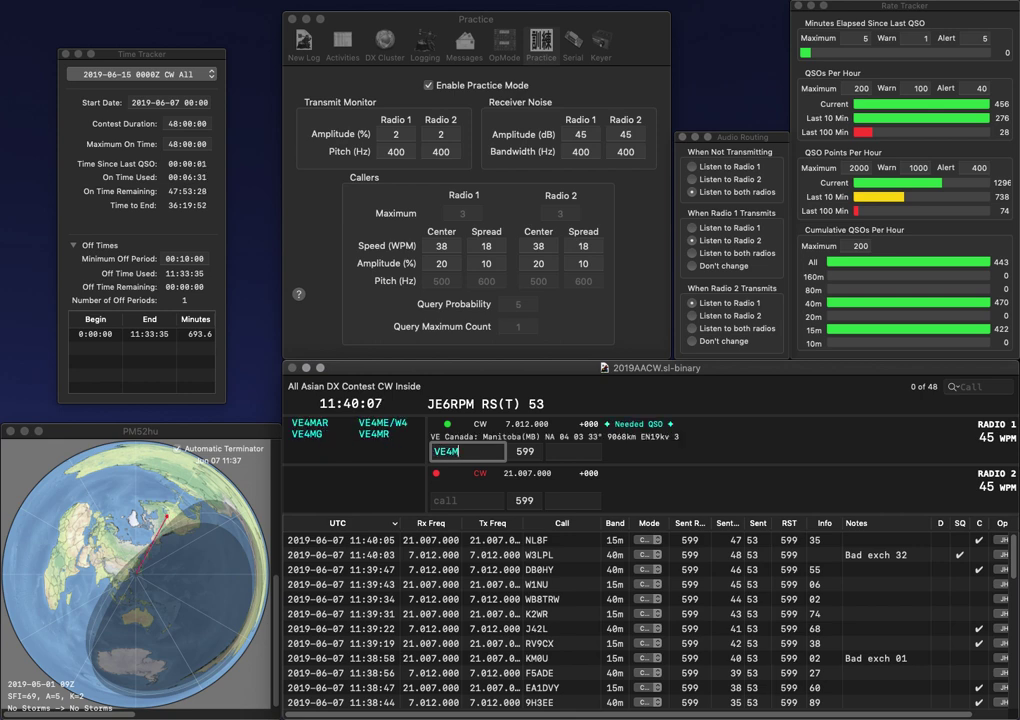
{"action": "type", "text": "R"}
{"action": "key", "text": "Return"}
{"action": "type", "text": "K5EDI"}
{"action": "key", "text": "Return"}
{"action": "key", "text": "space"}
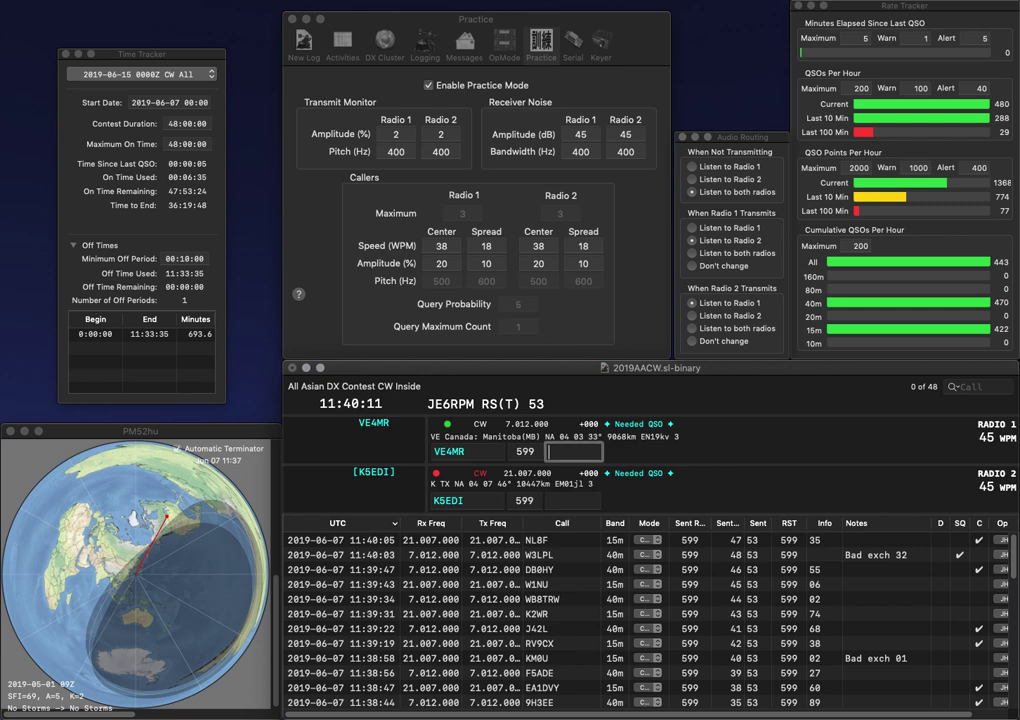
{"action": "type", "text": "06"}
{"action": "key", "text": "Return"}
{"action": "type", "text": "13"}
{"action": "key", "text": "Return"}
Step: Enter DL7FB for Radio 1 and VO1FOX for Radio 2, and answer both callers
{"action": "type", "text": "DL"}
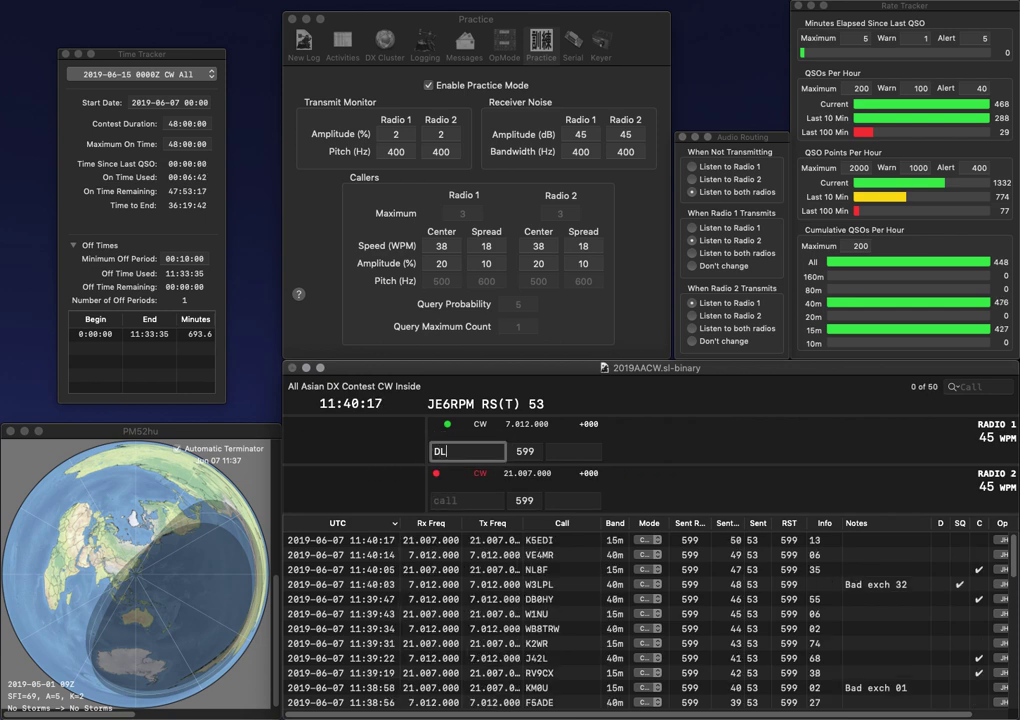
{"action": "type", "text": "7FB"}
{"action": "key", "text": "Return"}
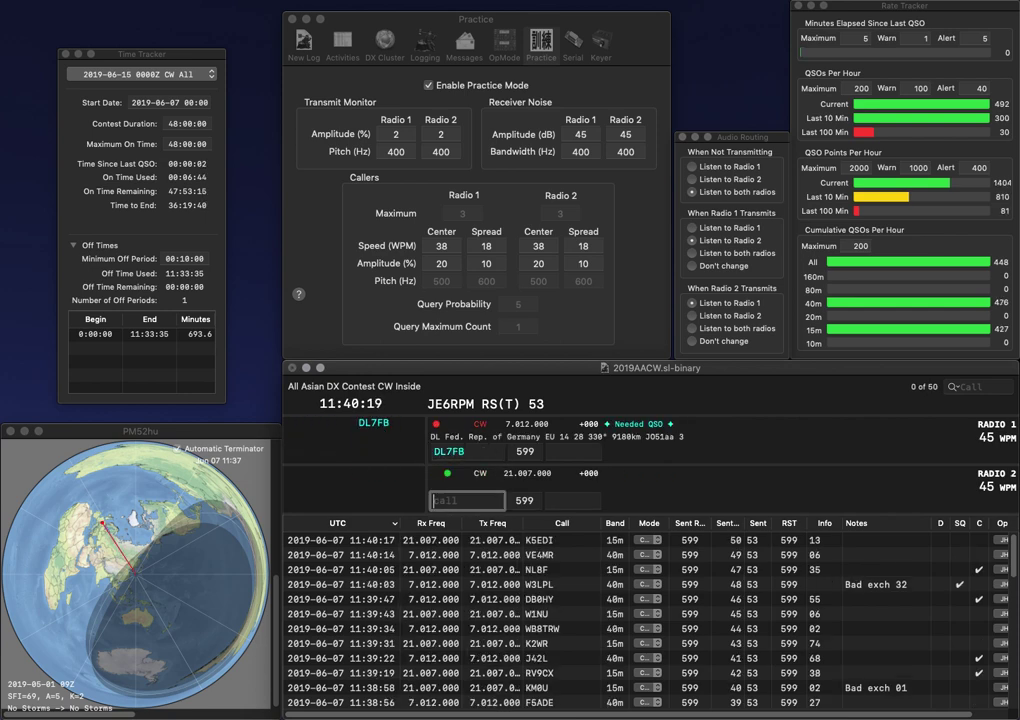
{"action": "type", "text": "VO1"}
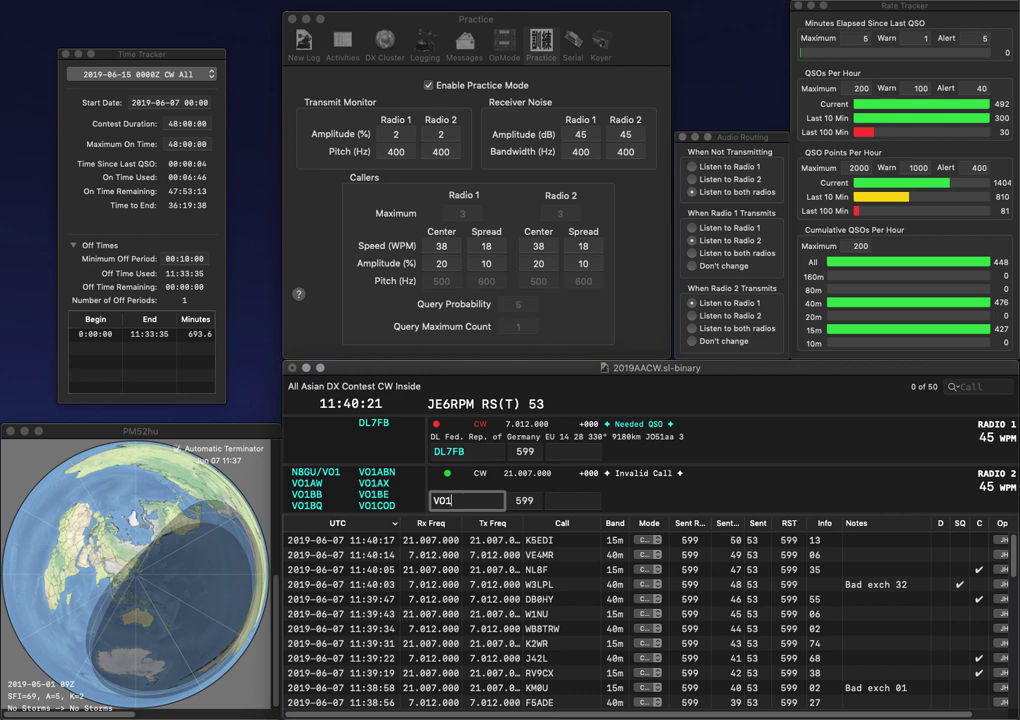
{"action": "type", "text": "FOX"}
{"action": "key", "text": "Return"}
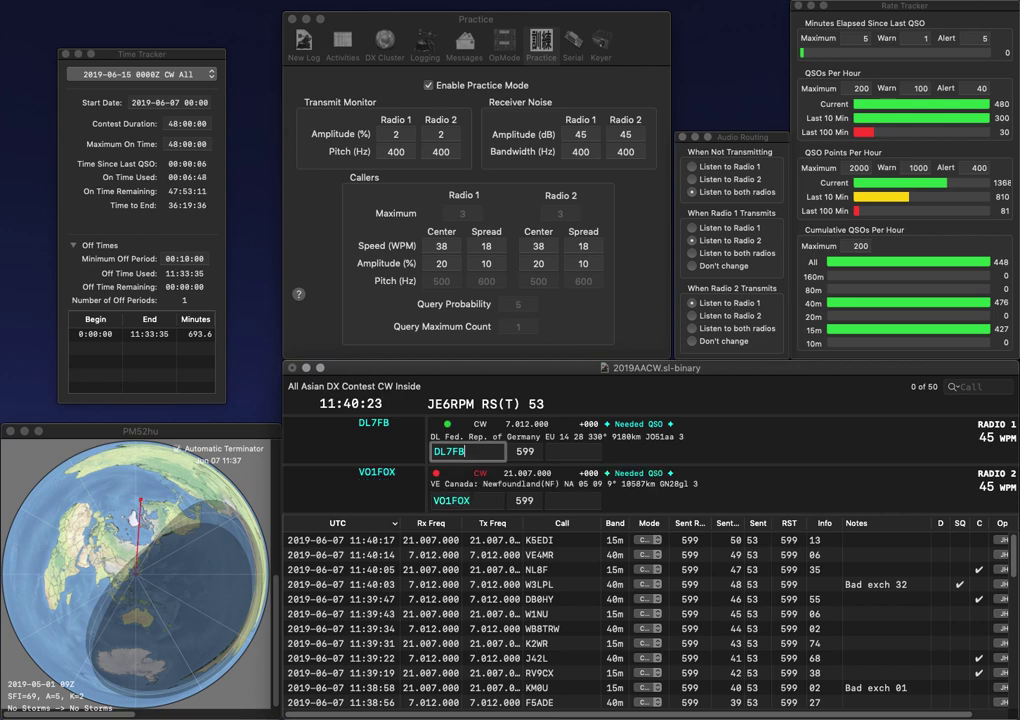
Step: Log DL7FB with received exchange 19 on Radio 1 and VO1FOX with received exchange 98 on Radio 2
{"action": "type", "text": "19"}
{"action": "key", "text": "Return"}
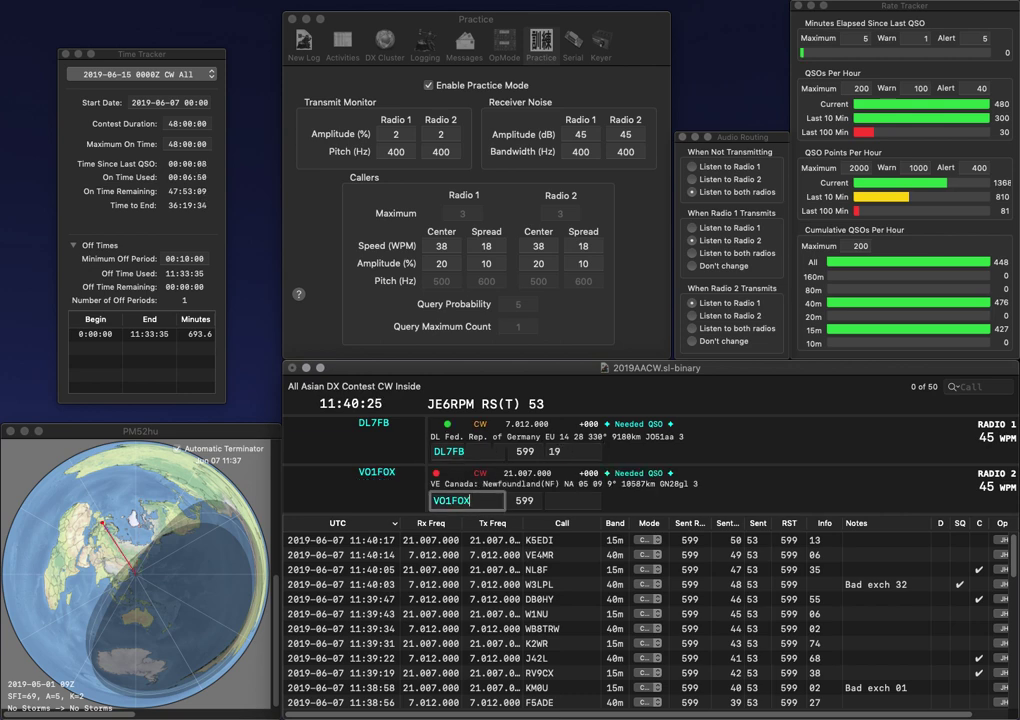
{"action": "key", "text": "Return"}
{"action": "type", "text": "98"}
{"action": "key", "text": "Return"}
Step: Enter the partial call 2FB for Radio 1 and KM6FEL for Radio 2, and answer both callers
{"action": "type", "text": "2FB"}
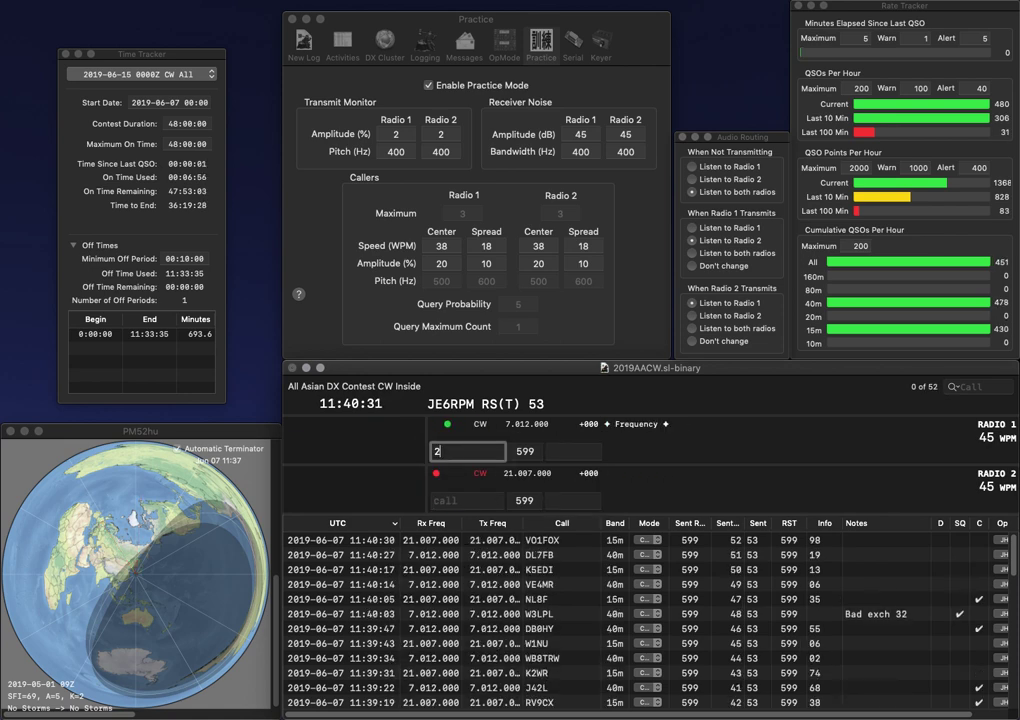
{"action": "key", "text": "Return"}
{"action": "type", "text": "KM6FEL"}
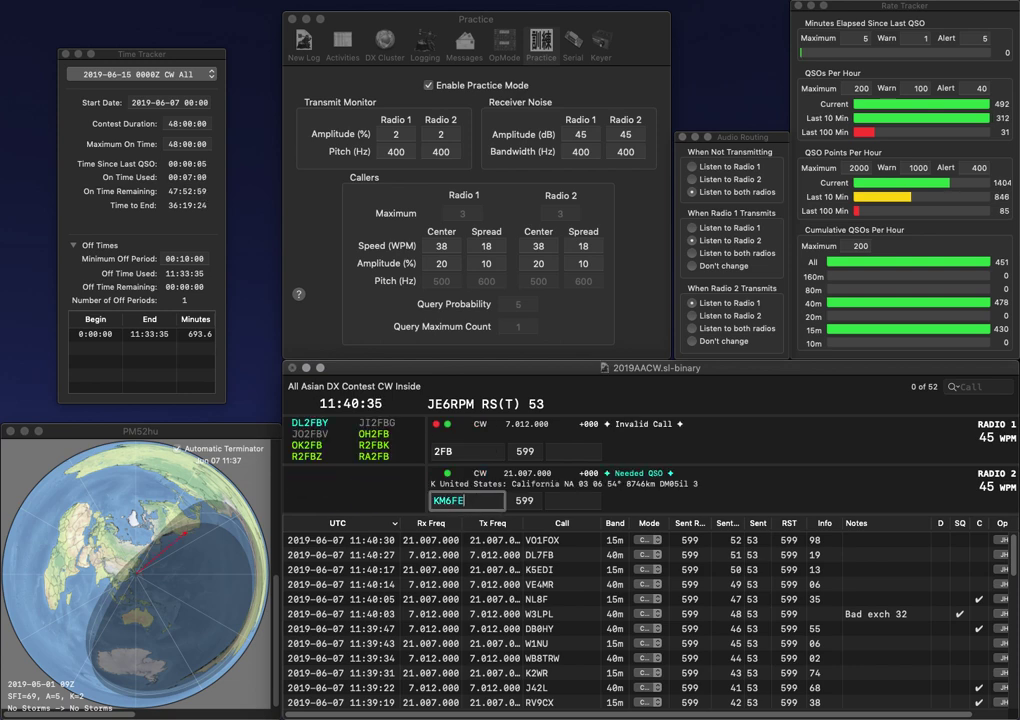
{"action": "key", "text": "Return"}
Step: Complete the Radio 1 call as OH2FB and correct the Radio 2 call to KN8FEL, answering both callers again
{"action": "type", "text": "OH"}
{"action": "key", "text": "Return"}
{"action": "key", "text": "space"}
{"action": "key", "text": "Left"}
{"action": "key", "text": "Left"}
{"action": "key", "text": "Left"}
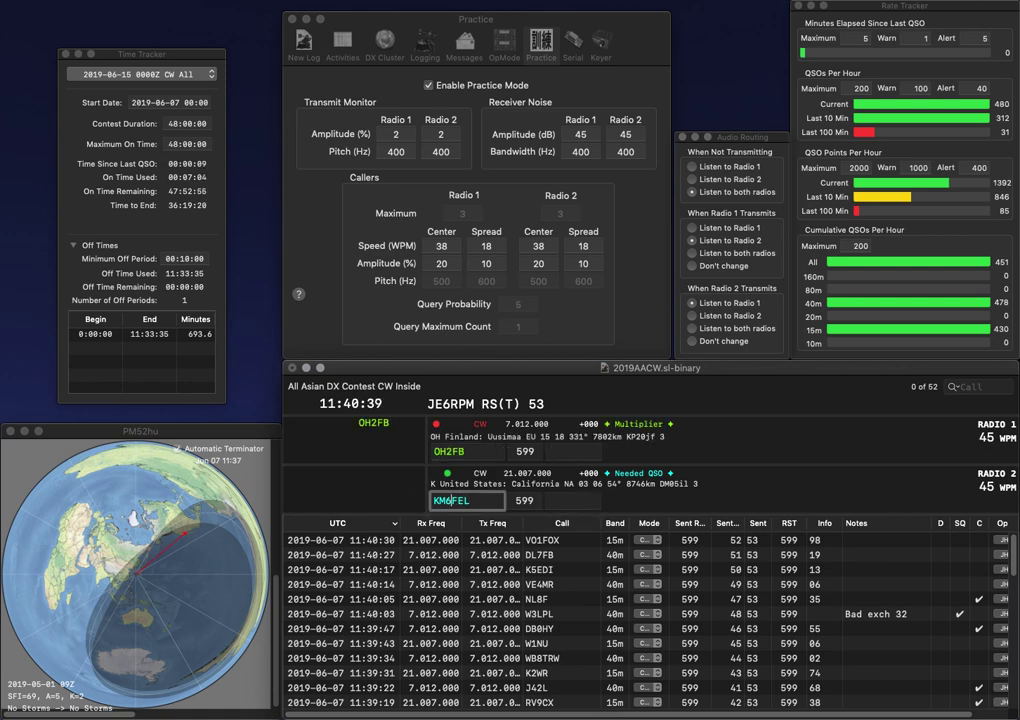
{"action": "key", "text": "BackSpace"}
{"action": "key", "text": "Delete"}
{"action": "type", "text": "N8"}
{"action": "key", "text": "grave"}
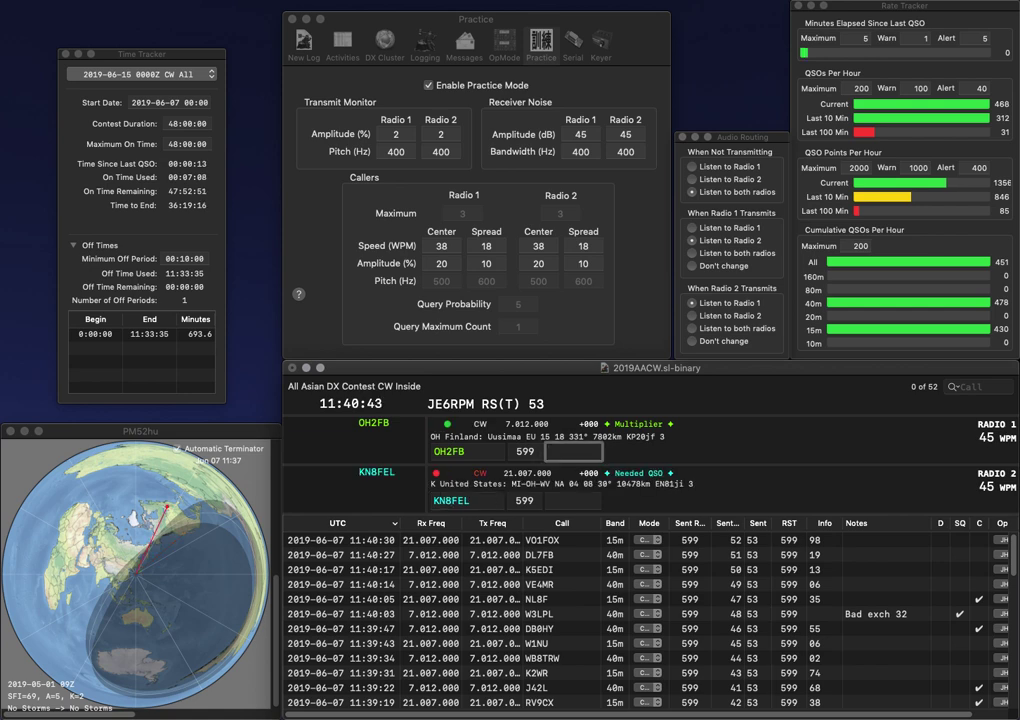
{"action": "type", "text": "20"}
{"action": "key", "text": "Return"}
{"action": "key", "text": "space"}
{"action": "type", "text": "1"}
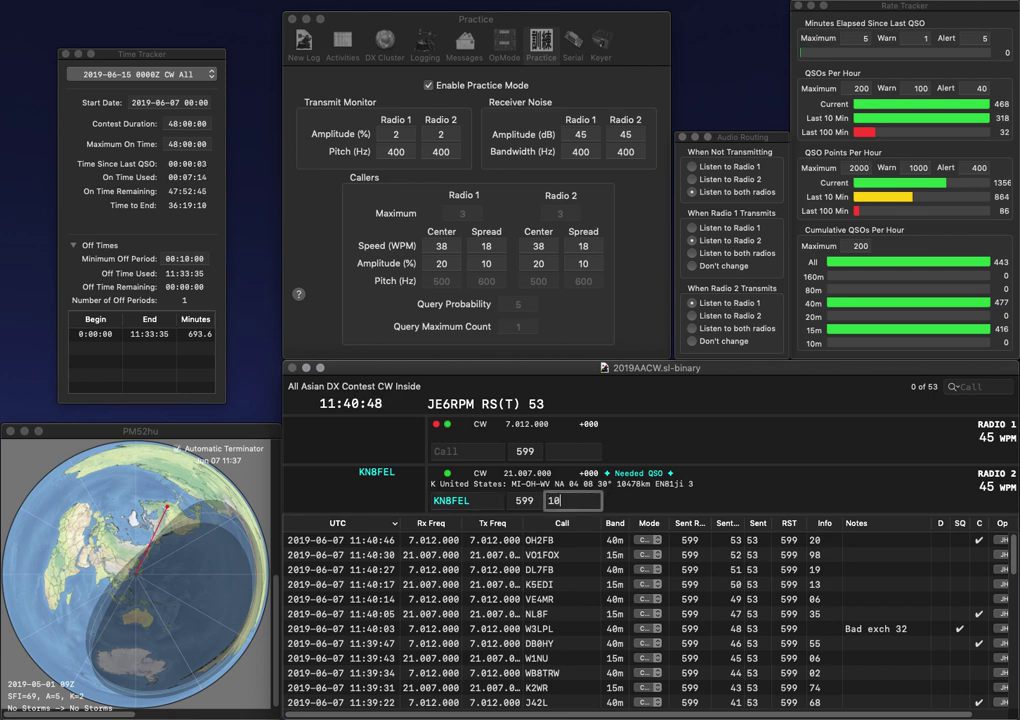
{"action": "key", "text": "Return"}
{"action": "type", "text": "WA89"}
{"action": "key", "text": "BackSpace"}
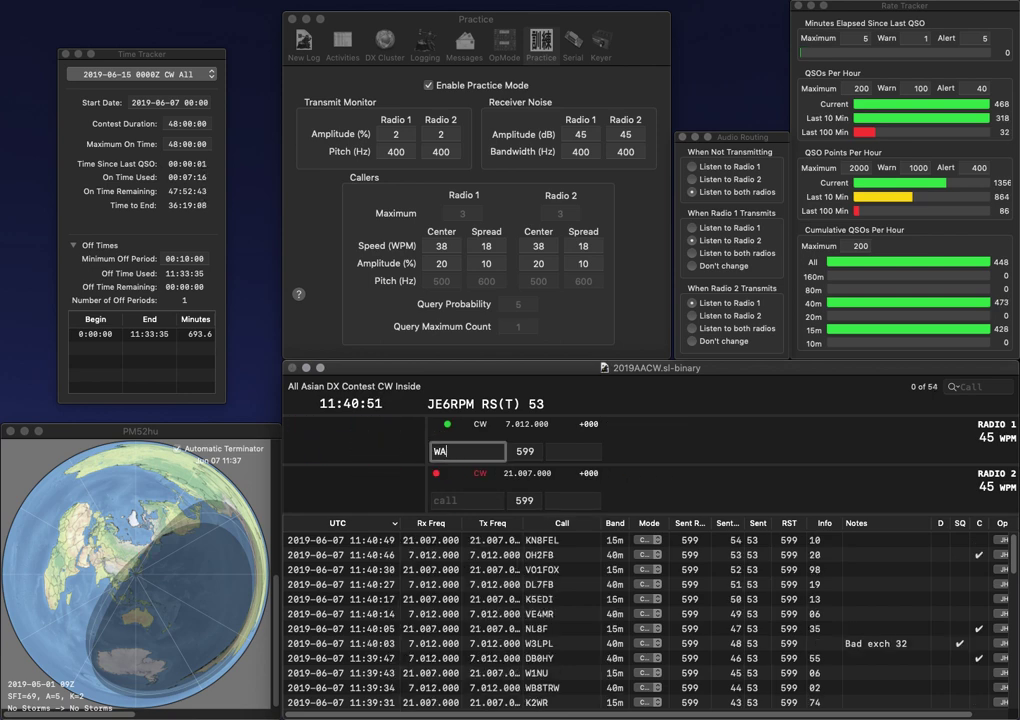
{"action": "type", "text": "9JBR"}
{"action": "key", "text": "Return"}
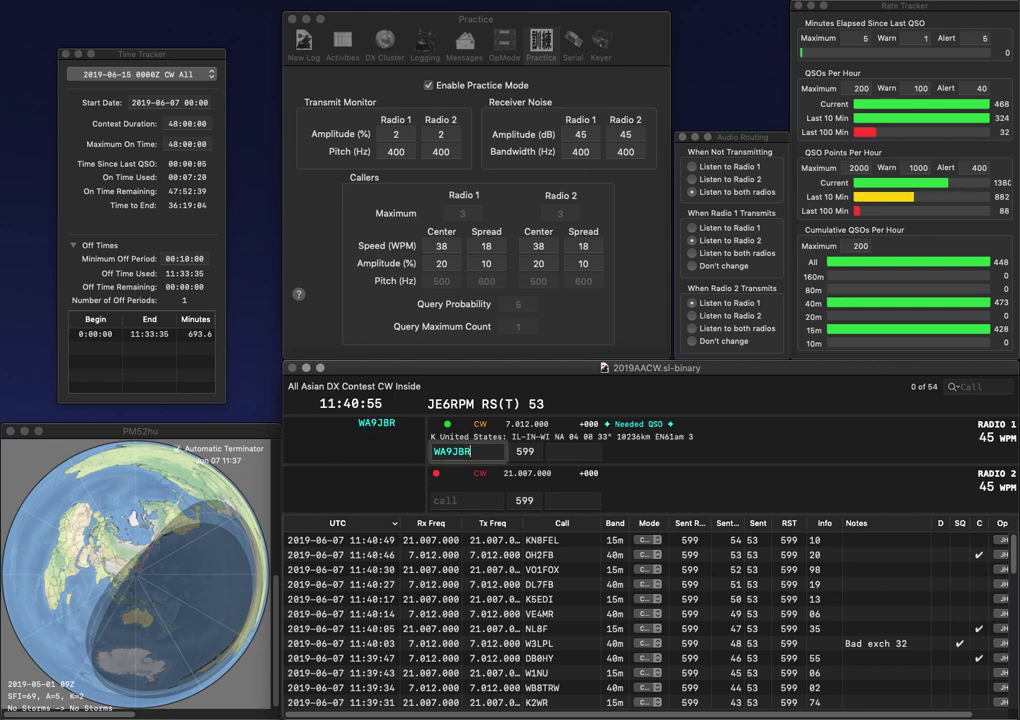
{"action": "type", "text": "M0"}
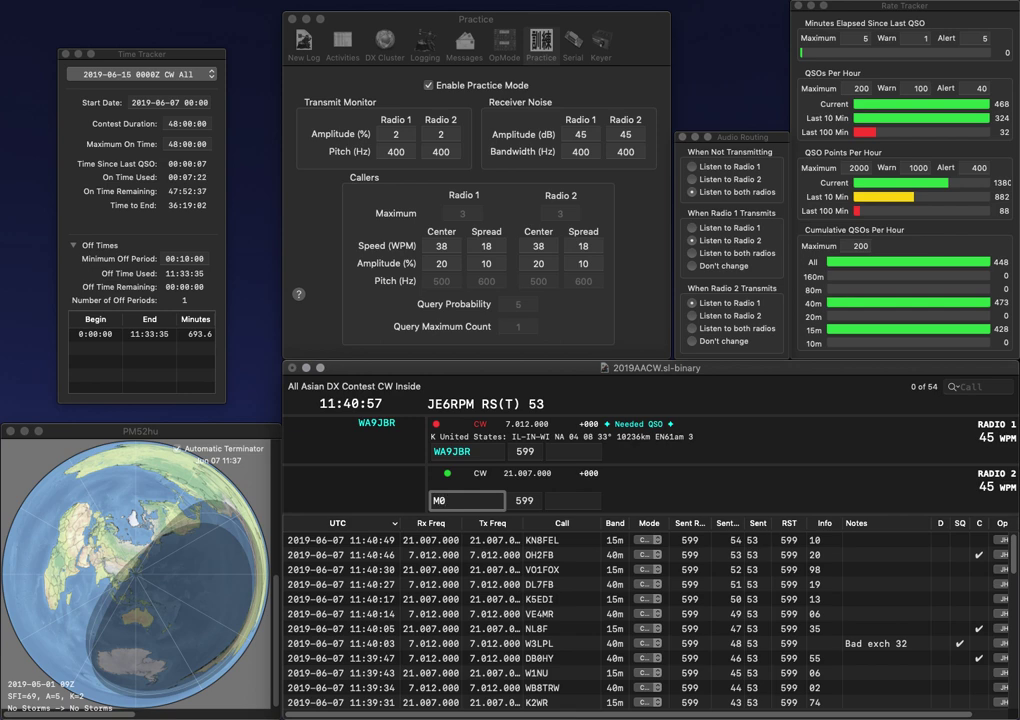
{"action": "type", "text": "PLX"}
{"action": "key", "text": "Return"}
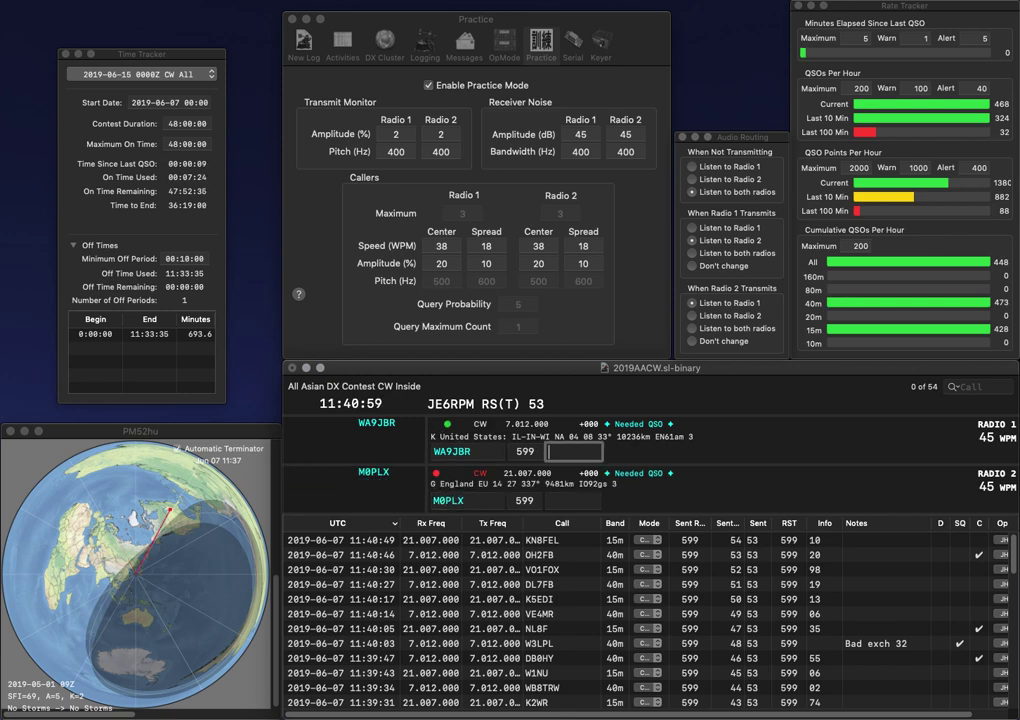
Step: Log WA9JBR with received exchange 77 on Radio 1 and M0PLX with received exchange 25 on Radio 2
{"action": "type", "text": "77"}
{"action": "key", "text": "Return"}
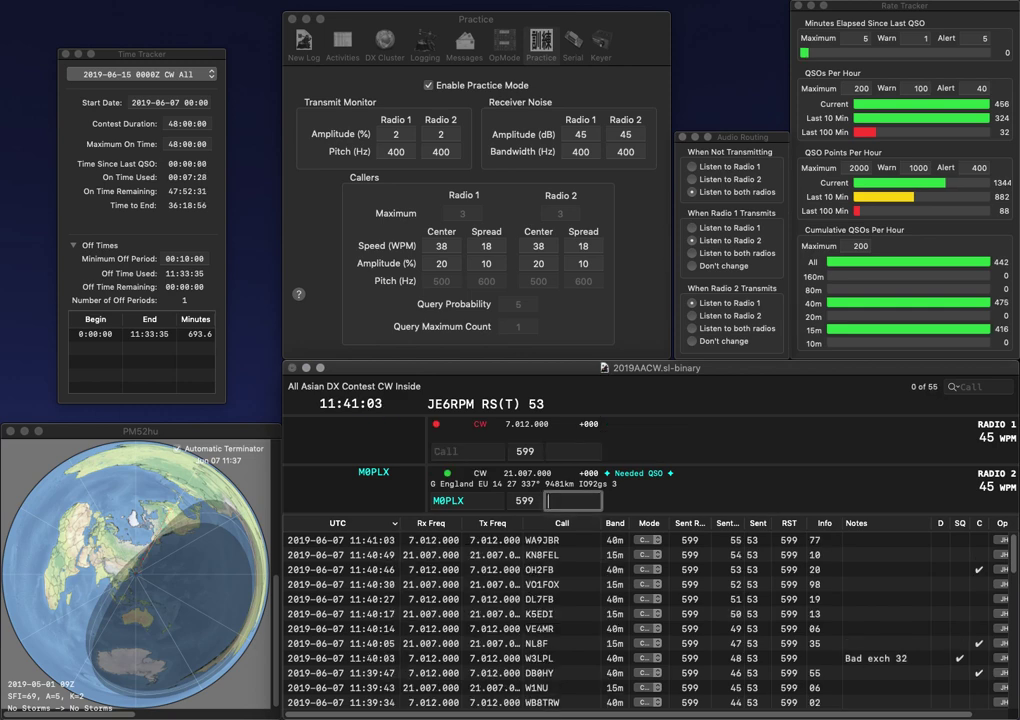
{"action": "type", "text": "25"}
{"action": "key", "text": "Return"}
Step: Enter PR7JM for Radio 1 and UR3VKC for Radio 2, and answer both callers
{"action": "type", "text": "PR7JM"}
{"action": "key", "text": "Return"}
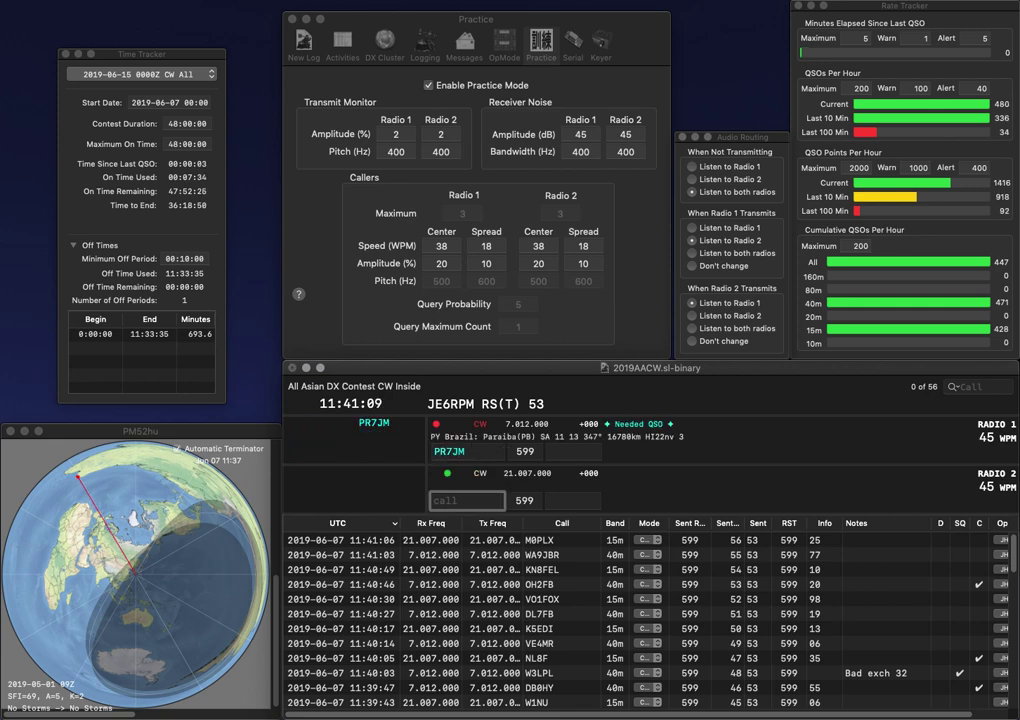
{"action": "type", "text": "UR3VKC"}
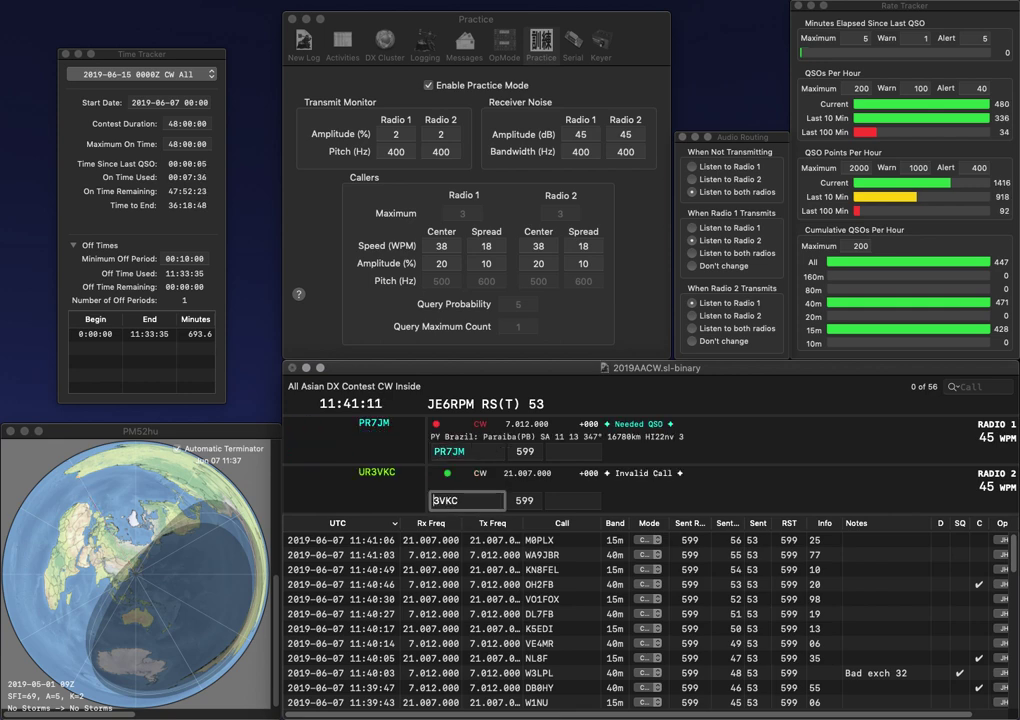
{"action": "key", "text": "Return"}
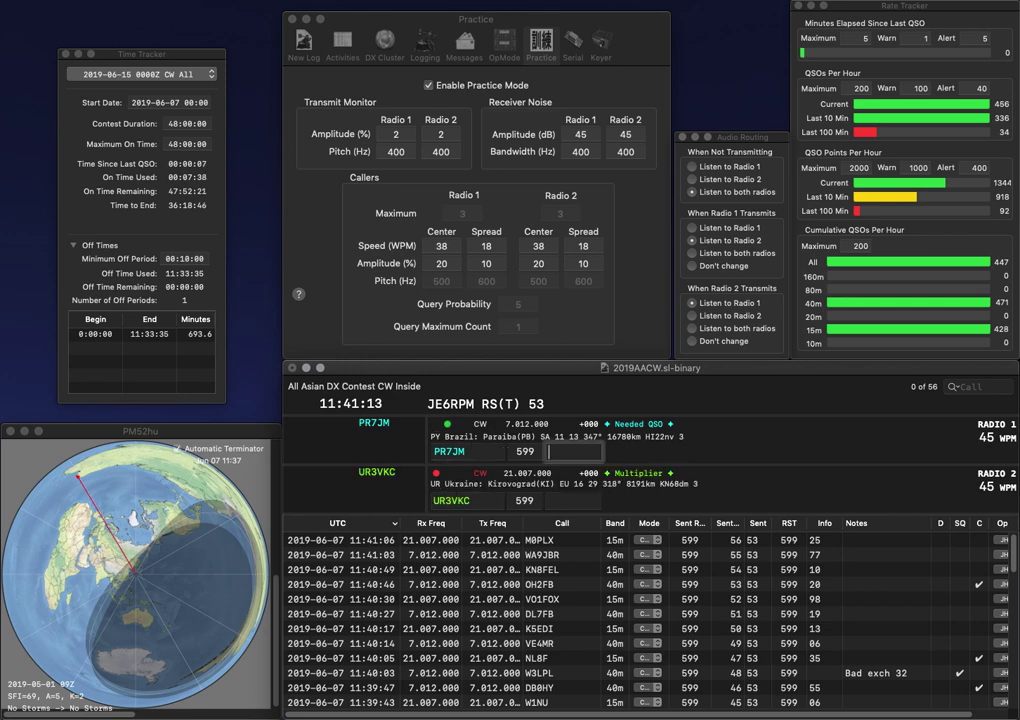
{"action": "type", "text": "56"}
{"action": "key", "text": "Return"}
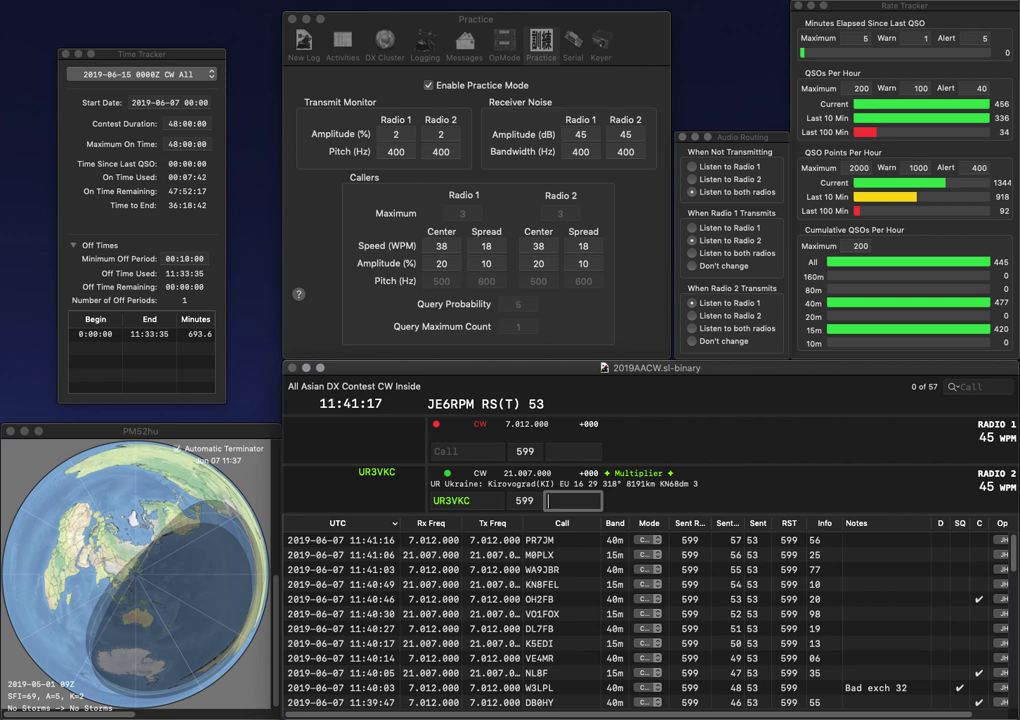
{"action": "key", "text": "Return"}
Step: Enter I1XPQ for Radio 1 and W5TN for Radio 2, and answer both callers
{"action": "type", "text": "I1XP"}
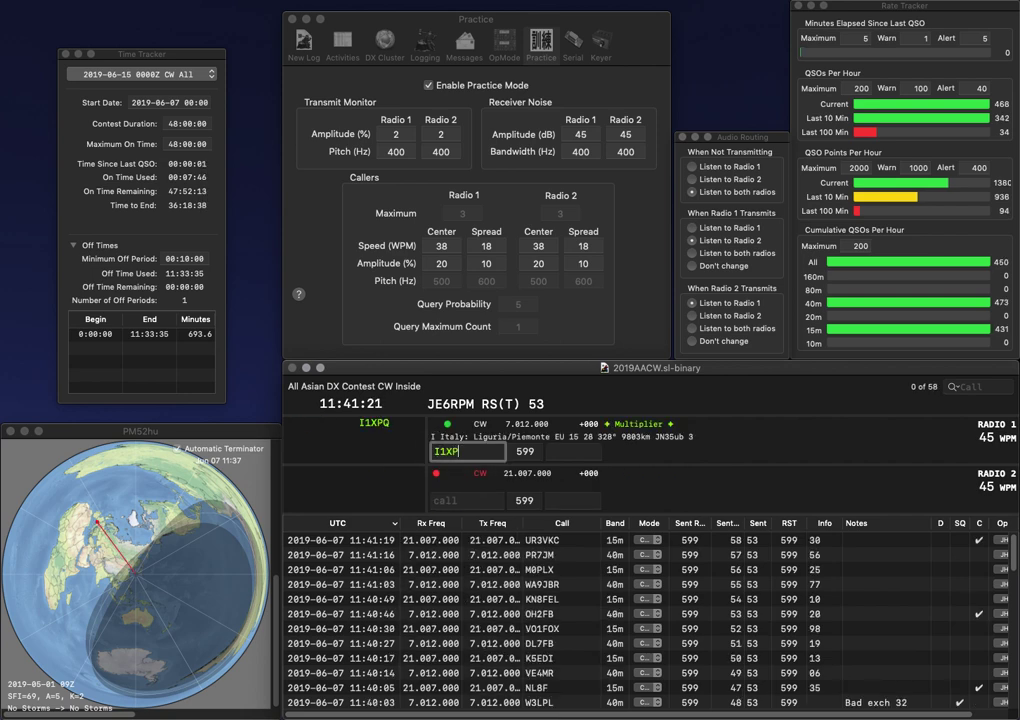
{"action": "type", "text": "Q"}
{"action": "key", "text": "Return"}
{"action": "type", "text": "W5T"}
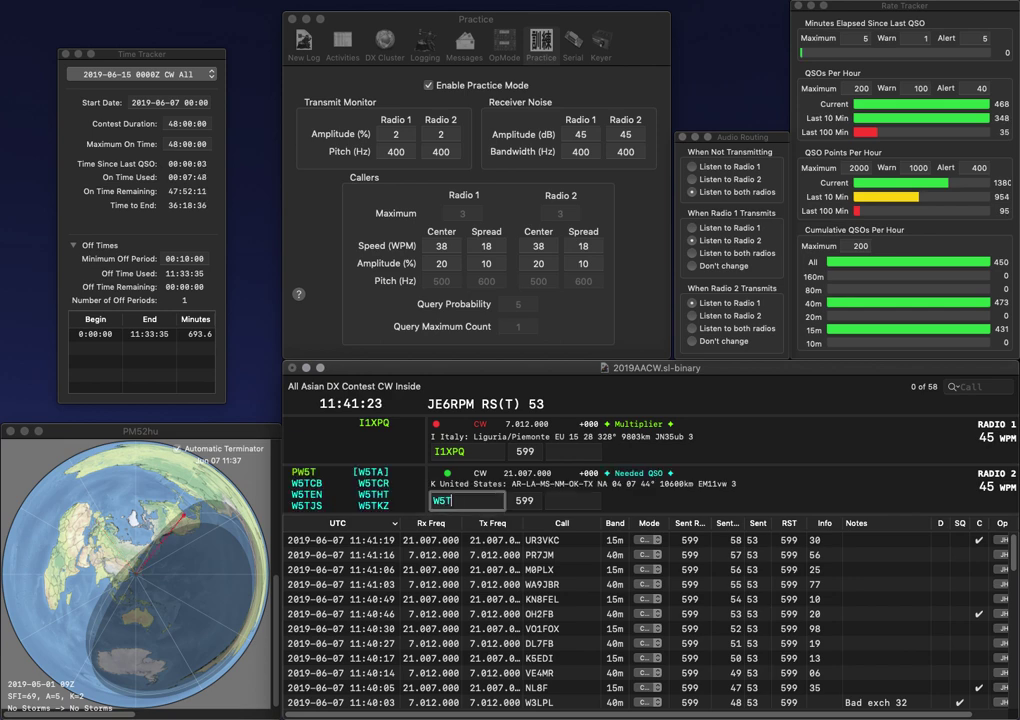
{"action": "type", "text": "N"}
{"action": "key", "text": "Return"}
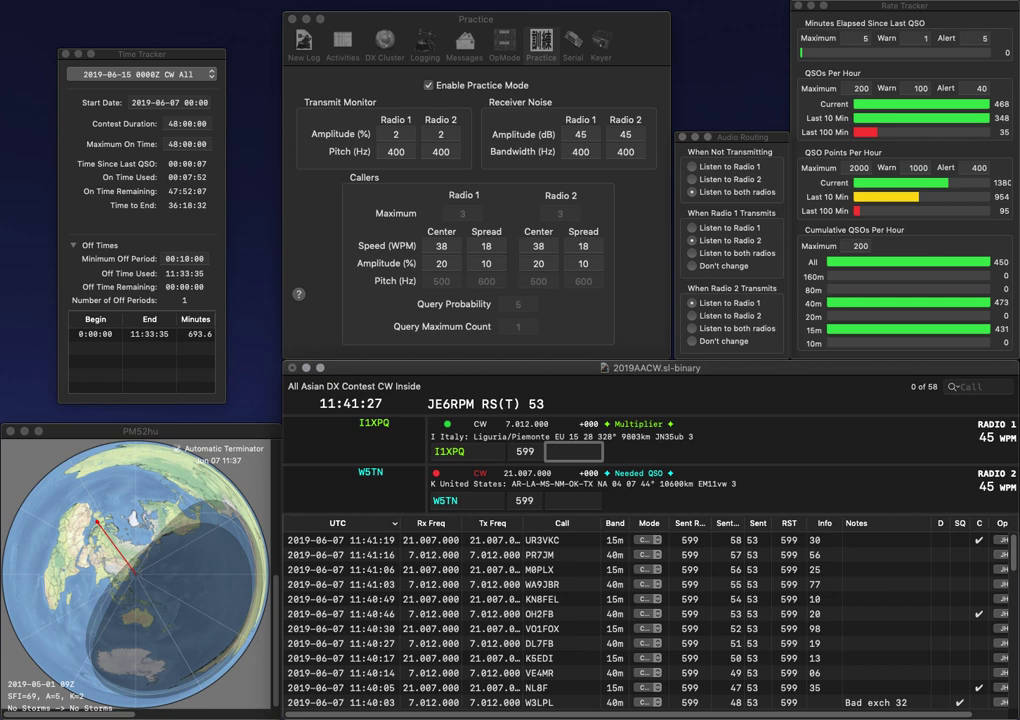
{"action": "type", "text": "64"}
{"action": "key", "text": "Return"}
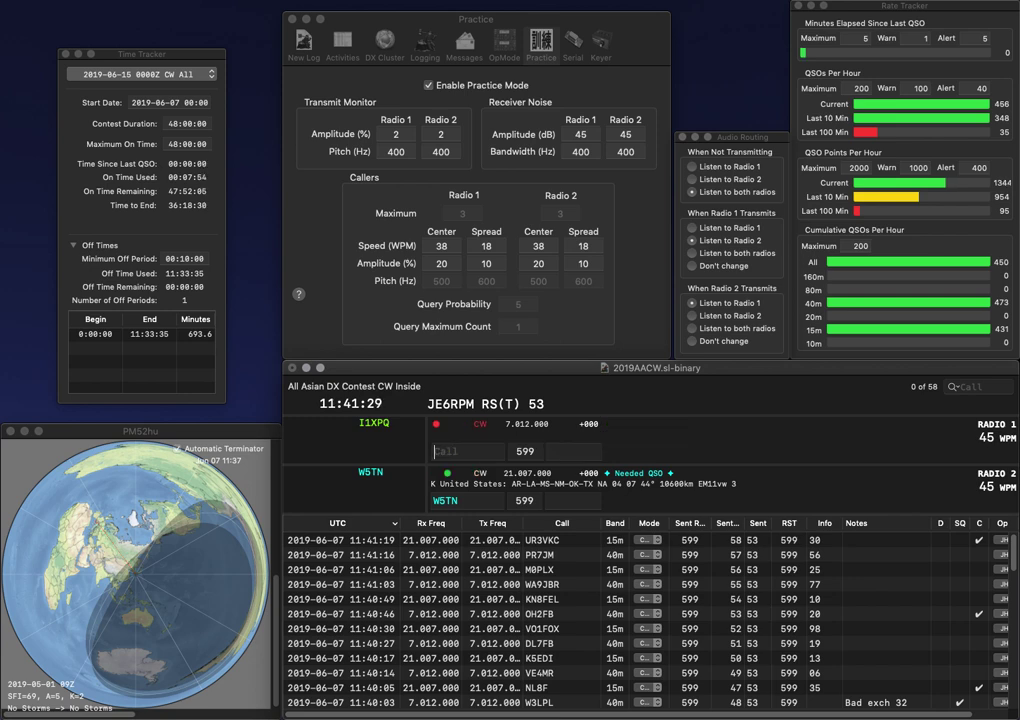
{"action": "type", "text": "99"}
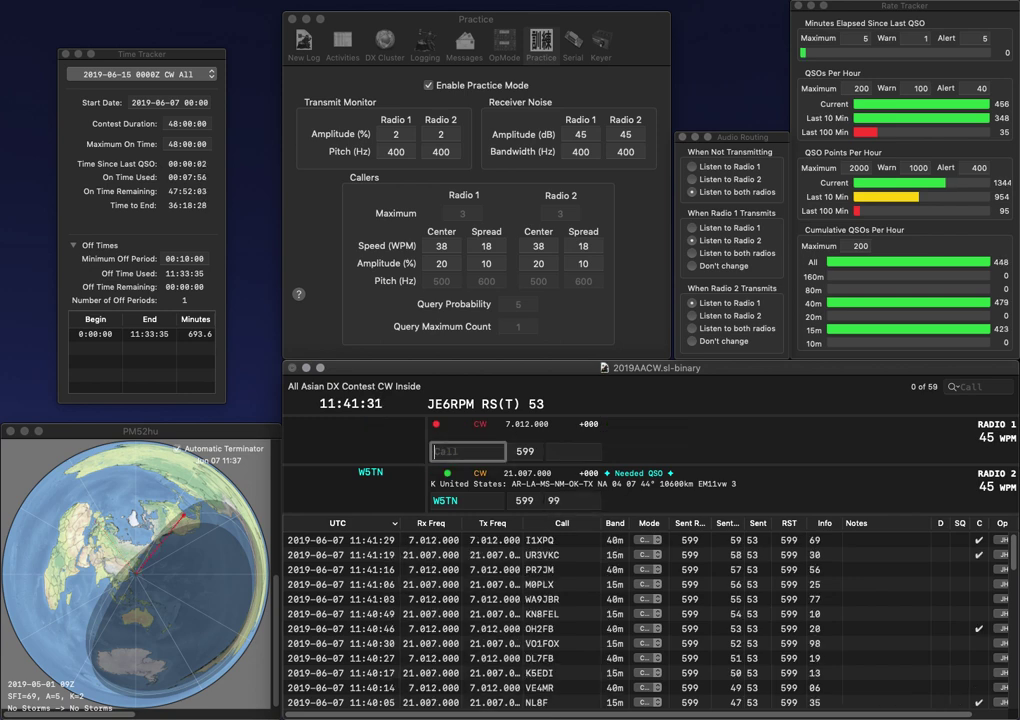
{"action": "key", "text": "Return"}
Step: Enter YT0T for Radio 1 and CT9ABO for Radio 2, and answer both callers
{"action": "type", "text": "YT"}
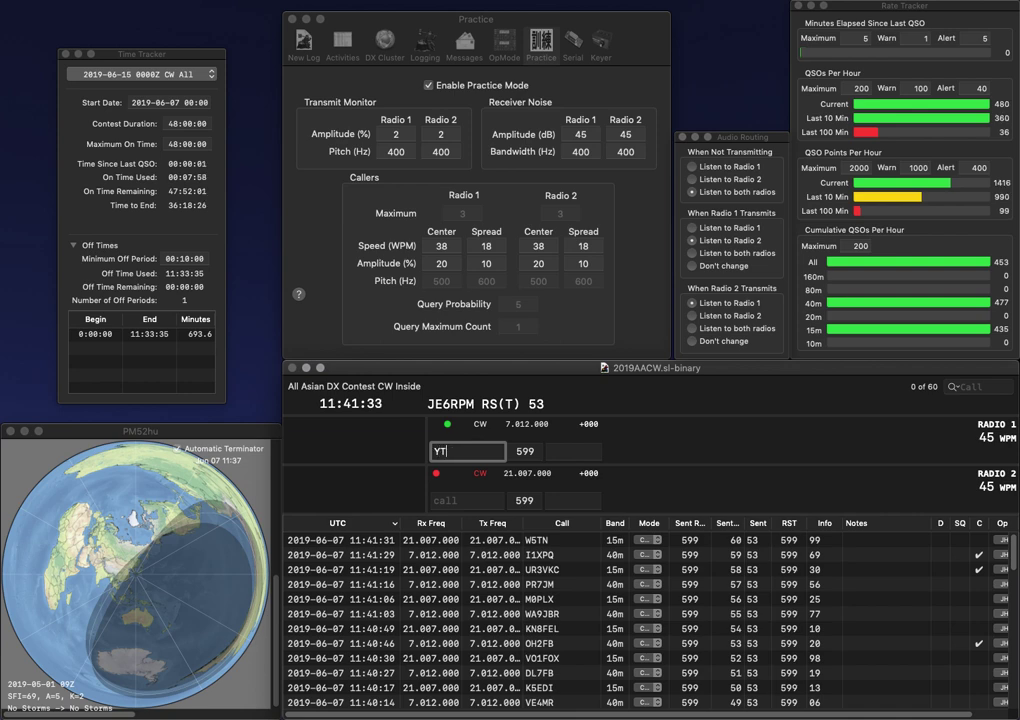
{"action": "type", "text": "0T"}
{"action": "key", "text": "Return"}
{"action": "type", "text": "CT9ABO"}
{"action": "key", "text": "Return"}
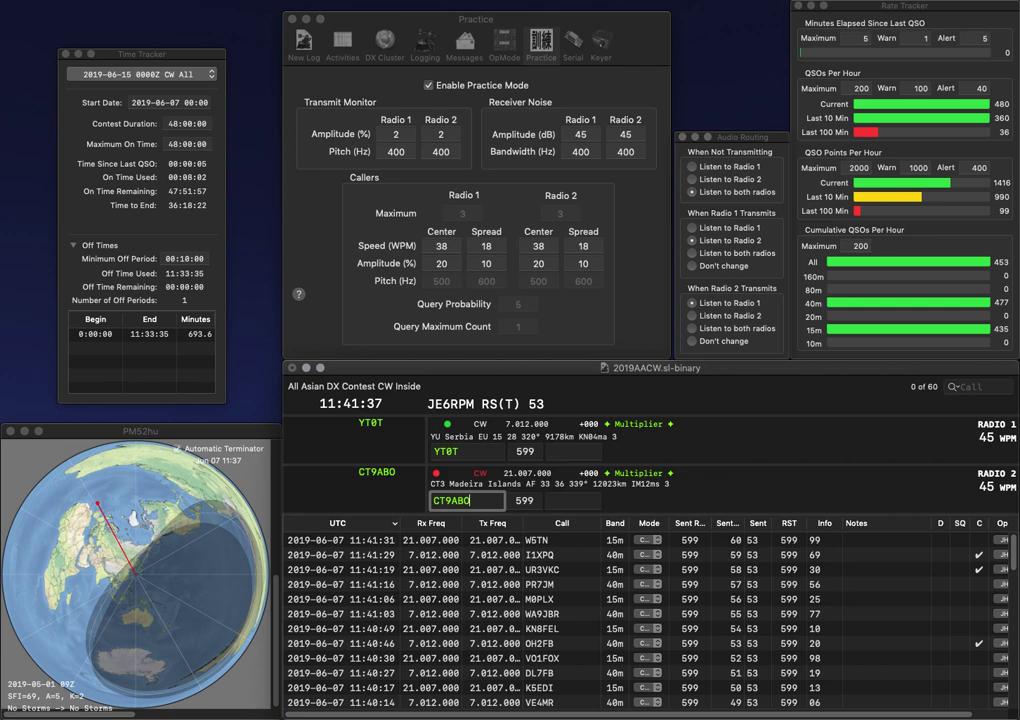
{"action": "key", "text": "space"}
{"action": "type", "text": "22"}
{"action": "key", "text": "Return"}
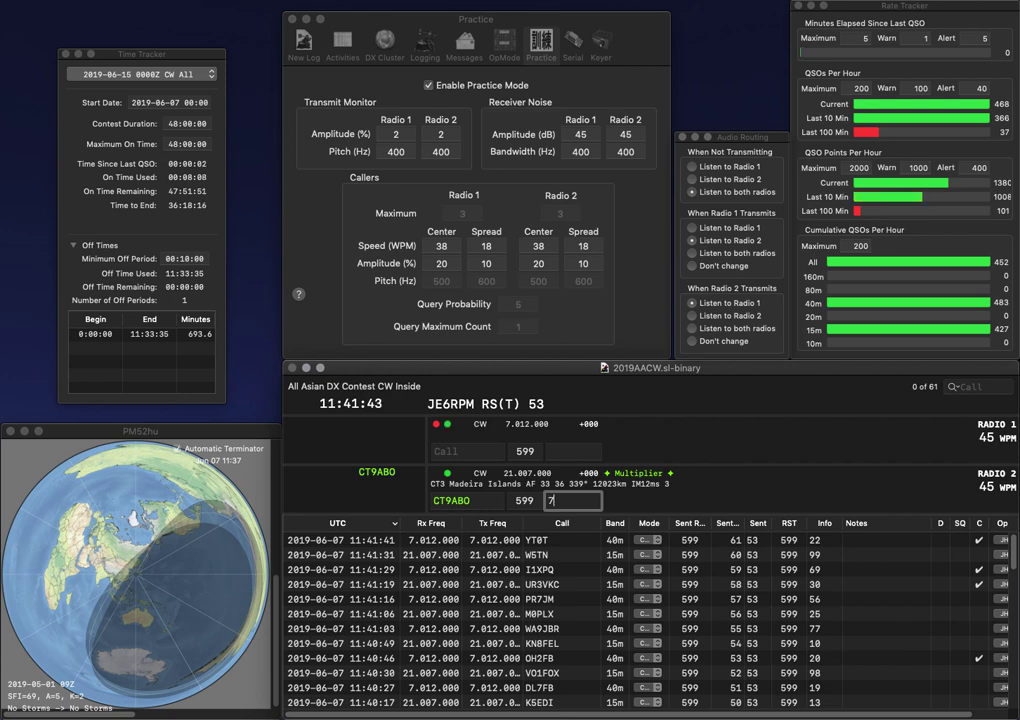
{"action": "type", "text": "0"}
{"action": "key", "text": "Return"}
Step: Enter K7JNA for Radio 1 and W2ZEZ for Radio 2, and answer both callers
{"action": "type", "text": "K7"}
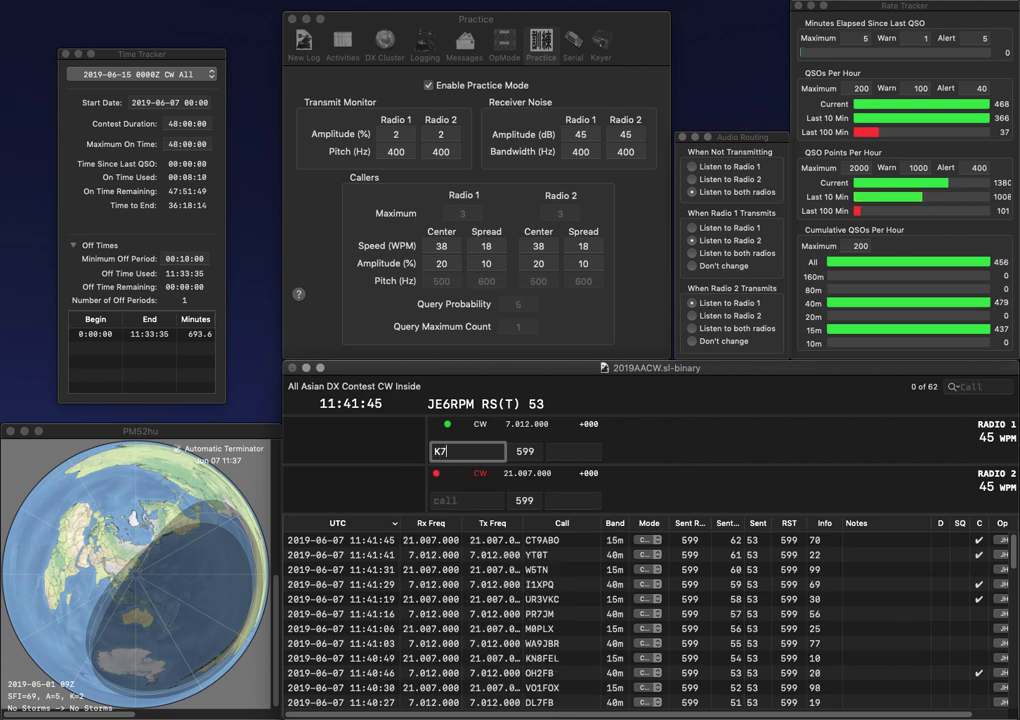
{"action": "type", "text": "JNA"}
{"action": "key", "text": "Return"}
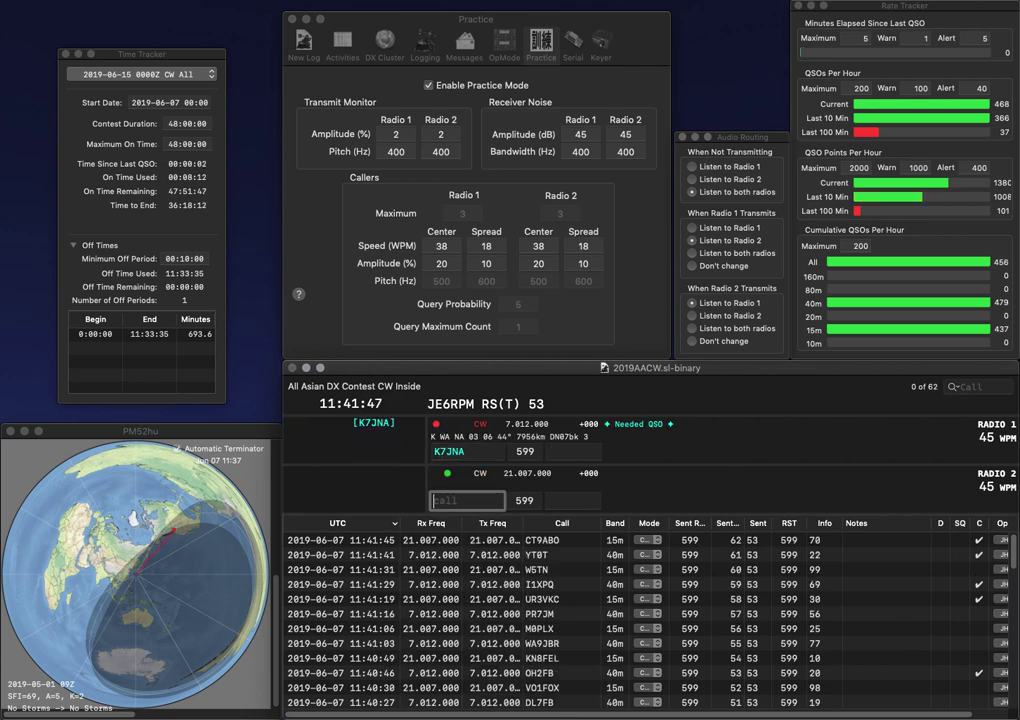
{"action": "type", "text": "W2Z"}
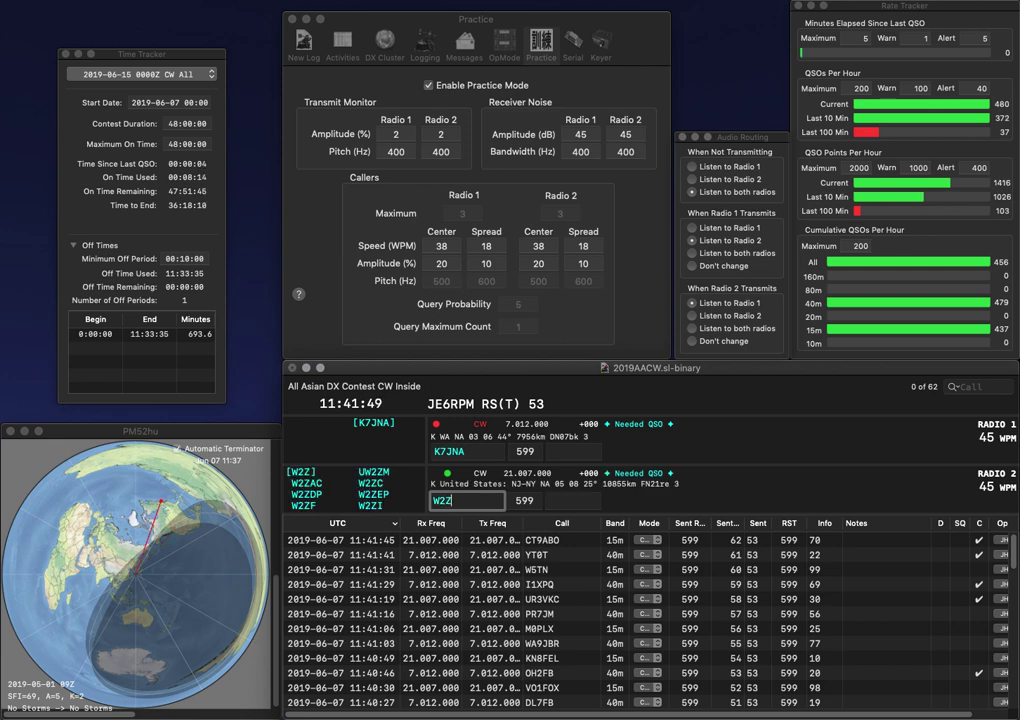
{"action": "type", "text": "EZ"}
{"action": "key", "text": "Return"}
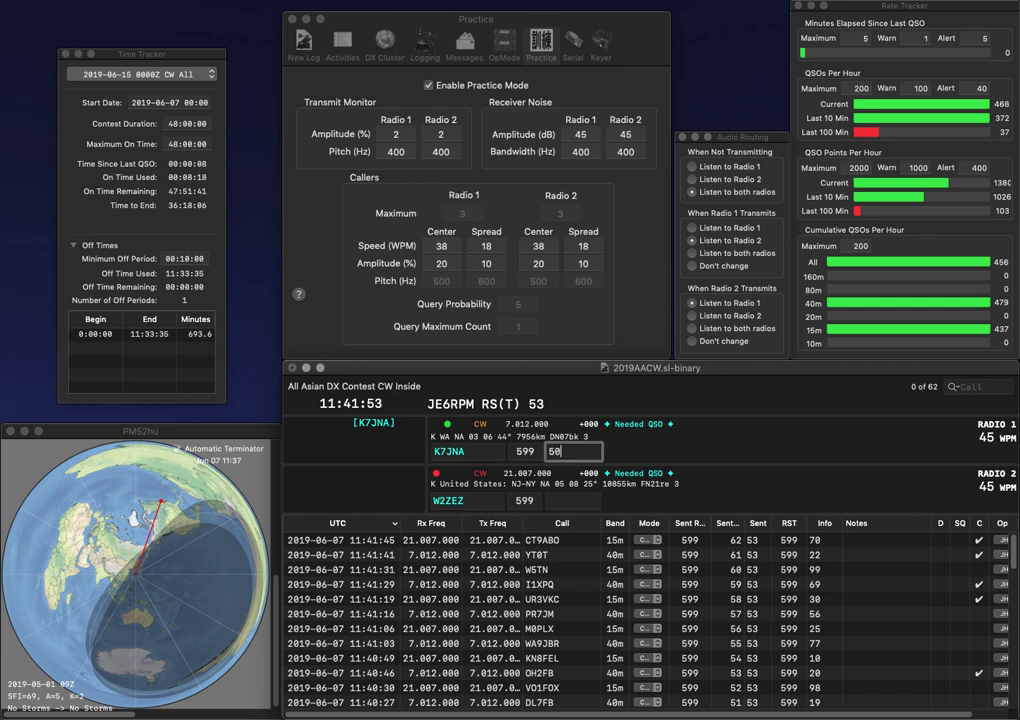
{"action": "key", "text": "Return"}
{"action": "type", "text": "G"}
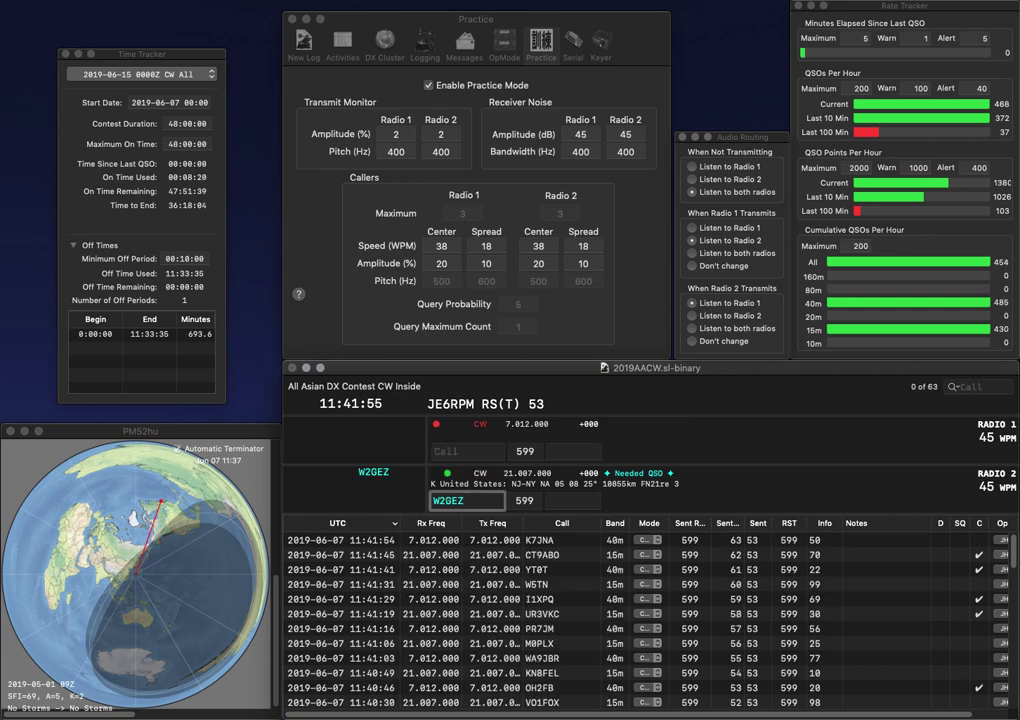
{"action": "key", "text": "Return"}
{"action": "type", "text": "I"}
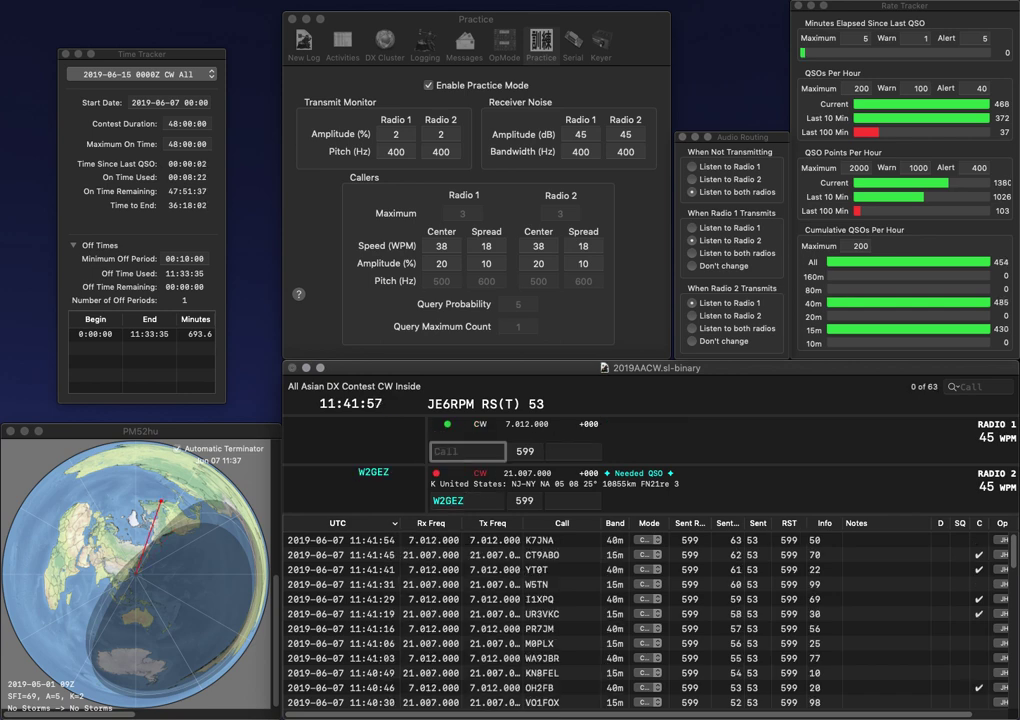
{"action": "type", "text": "KC4YOV"}
{"action": "key", "text": "Return"}
{"action": "key", "text": "space"}
{"action": "type", "text": "45"}
{"action": "key", "text": "Return"}
{"action": "key", "text": "space"}
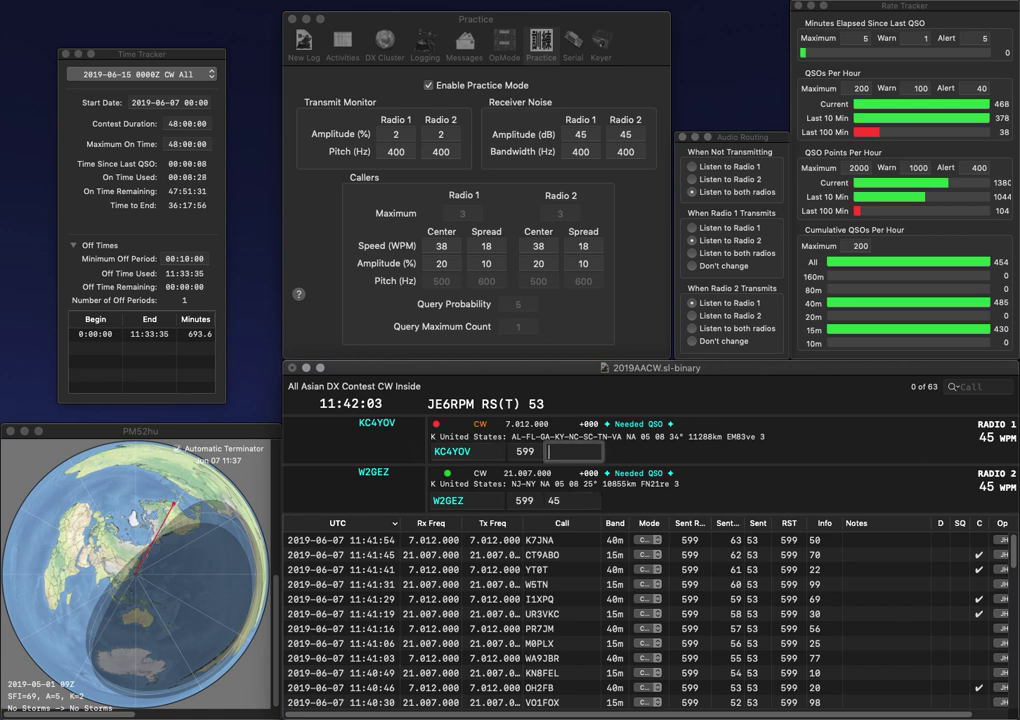
{"action": "type", "text": "93"}
{"action": "key", "text": "Return"}
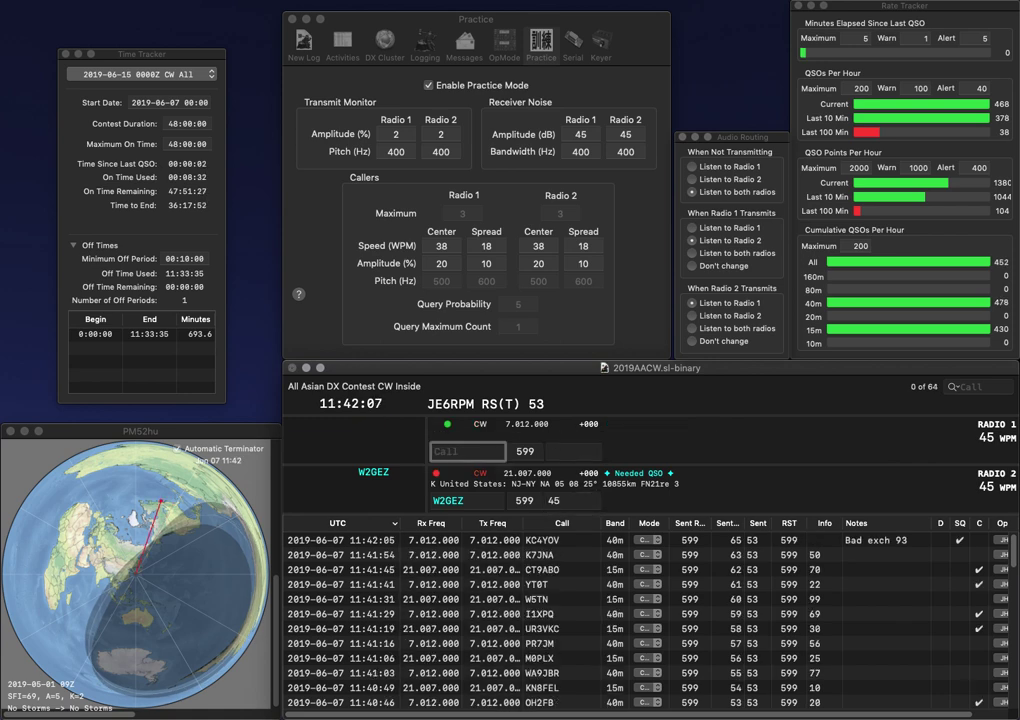
Step: Enter KC4YOV again as the call for Radio 1
{"action": "type", "text": "N"}
{"action": "key", "text": "BackSpace"}
{"action": "type", "text": "KKC"}
{"action": "key", "text": "BackSpace"}
{"action": "key", "text": "BackSpace"}
{"action": "type", "text": "C4YOV"}
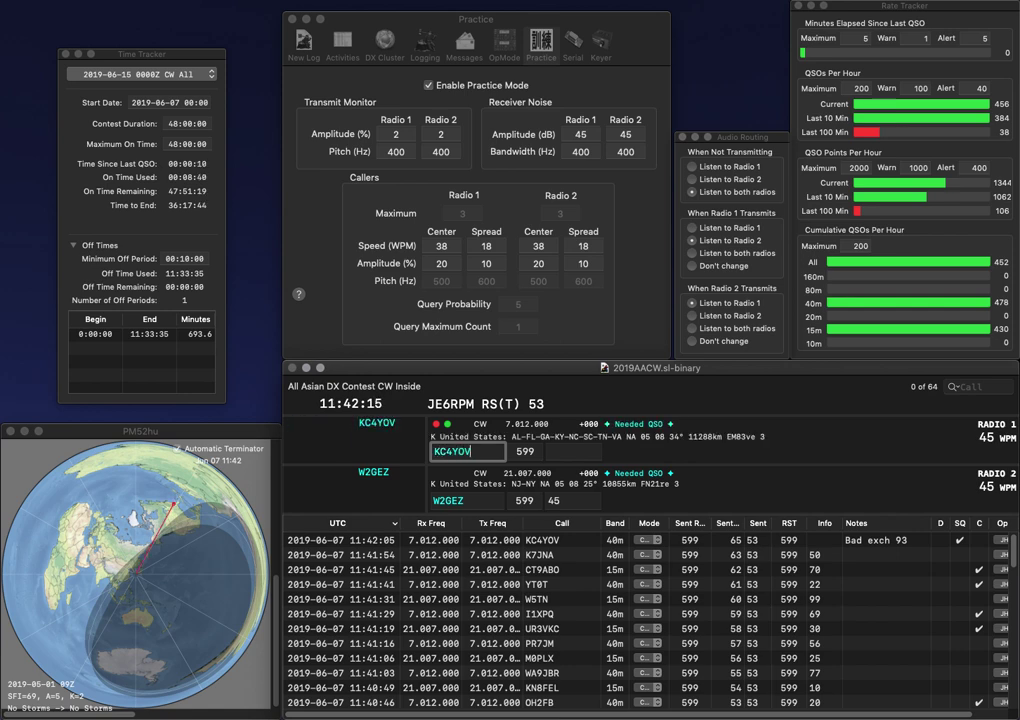
{"action": "left_click", "coordinate": [560, 500]}
{"action": "key", "text": "Up"}
{"action": "key", "text": "Down"}
{"action": "key", "text": "Return"}
{"action": "key", "text": "Up"}
{"action": "key", "text": "Return"}
{"action": "key", "text": "Down"}
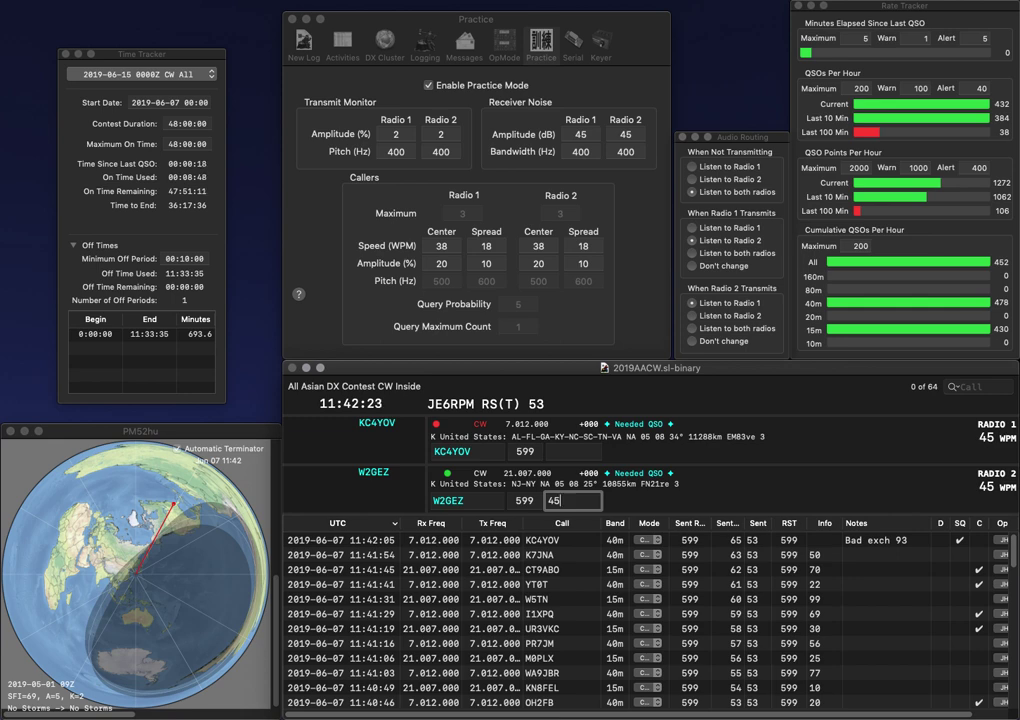
{"action": "key", "text": "Return"}
{"action": "key", "text": "Up"}
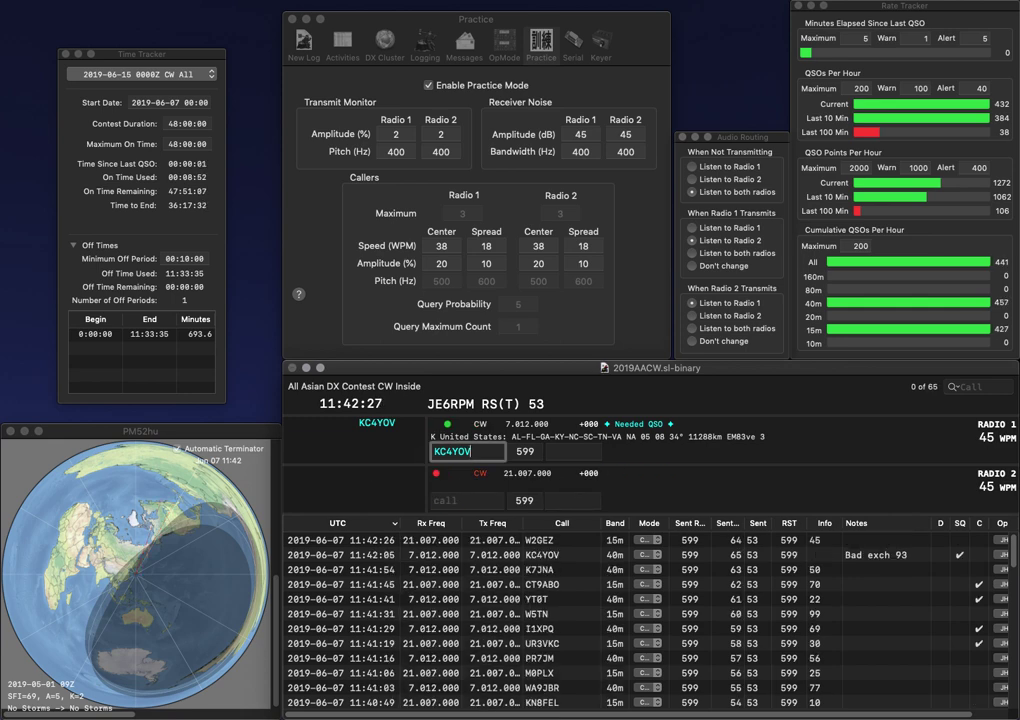
{"action": "key", "text": "Return"}
{"action": "key", "text": "Down"}
{"action": "type", "text": "NU3A"}
{"action": "key", "text": "Return"}
{"action": "key", "text": "Up"}
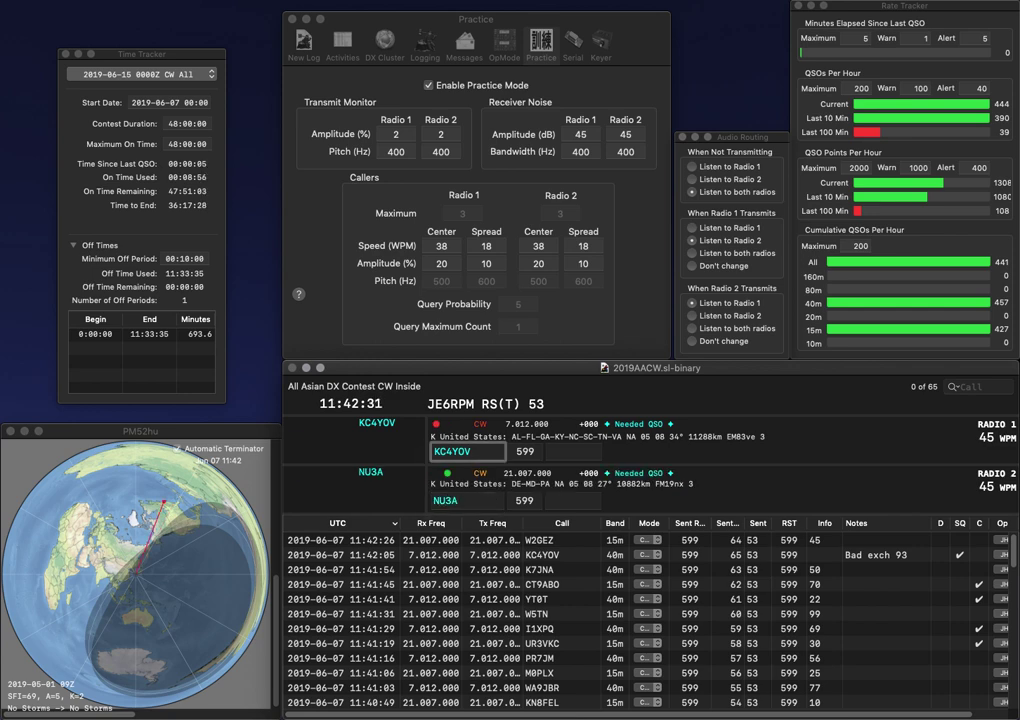
{"action": "key", "text": "Return"}
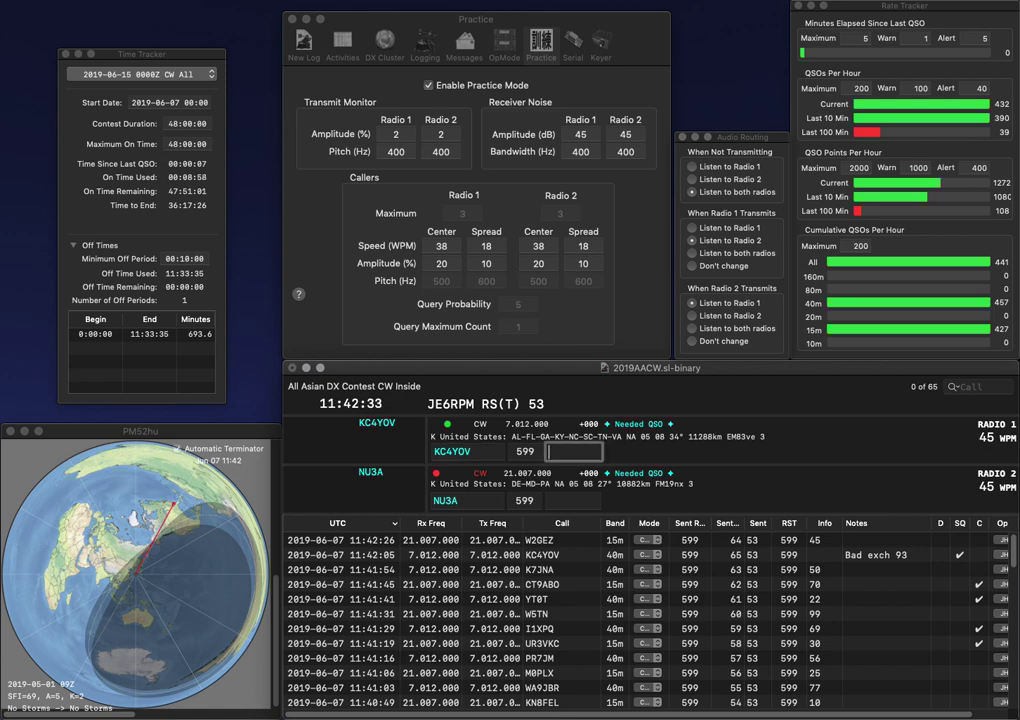
{"action": "type", "text": "93"}
{"action": "key", "text": "Return"}
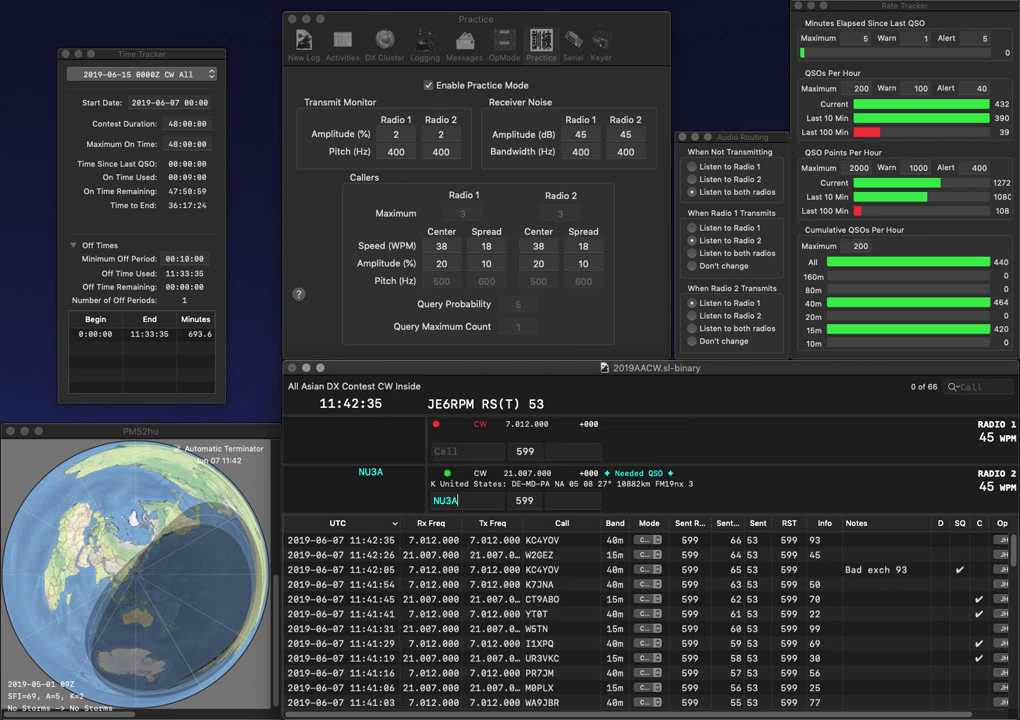
{"action": "key", "text": "Return"}
{"action": "type", "text": "69"}
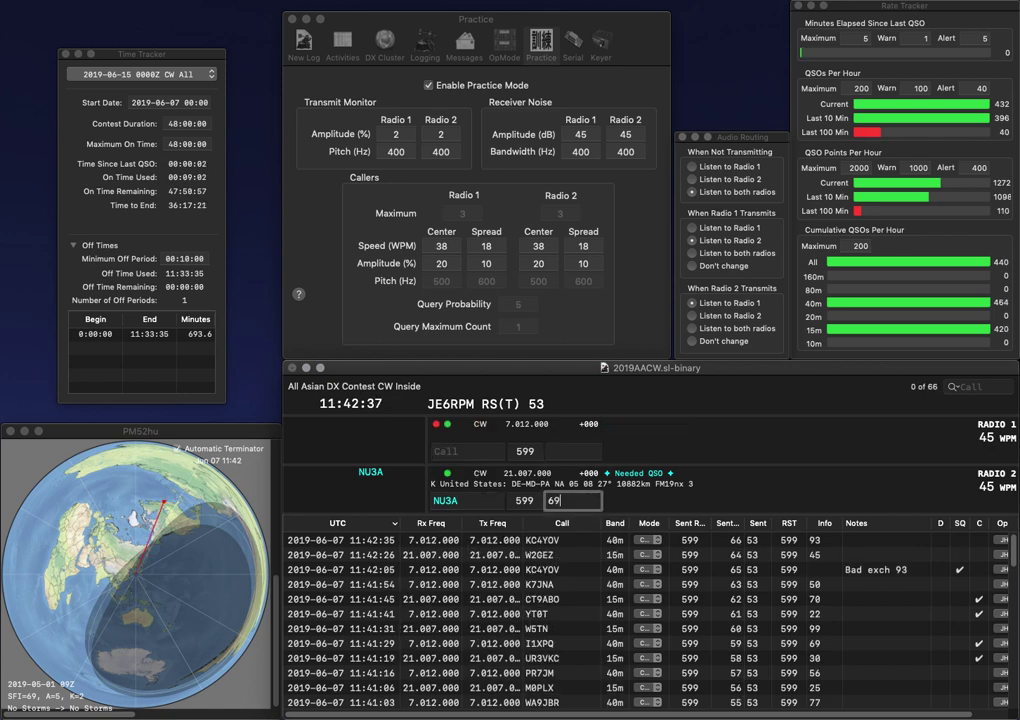
{"action": "key", "text": "Return"}
{"action": "type", "text": "IZ7DJR"}
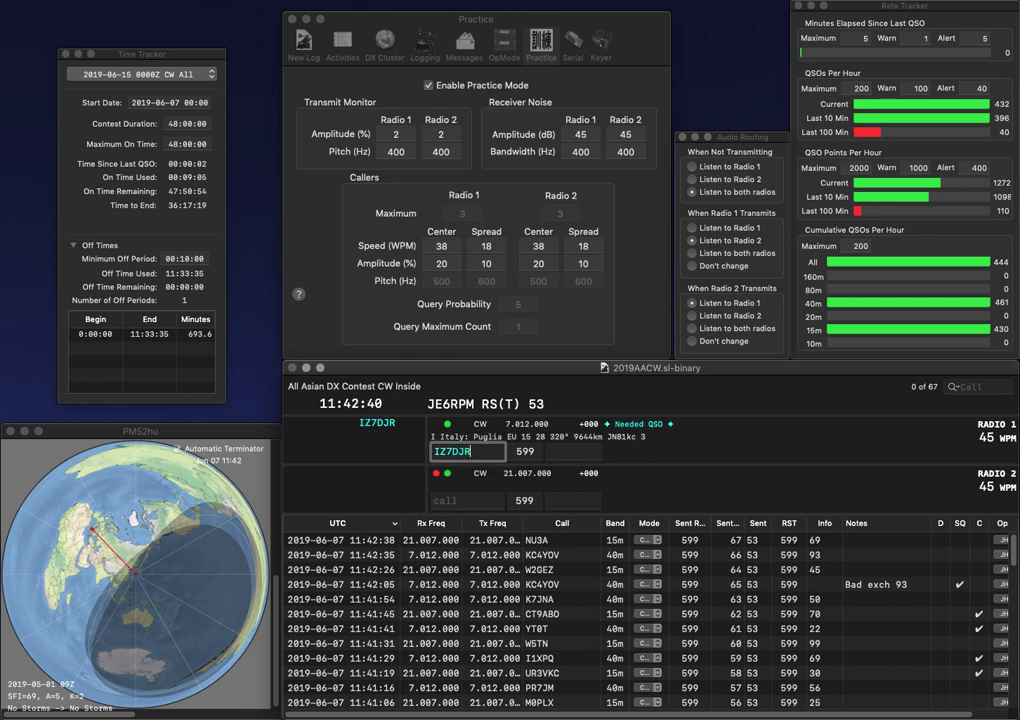
{"action": "key", "text": "Return"}
{"action": "type", "text": "DJ"}
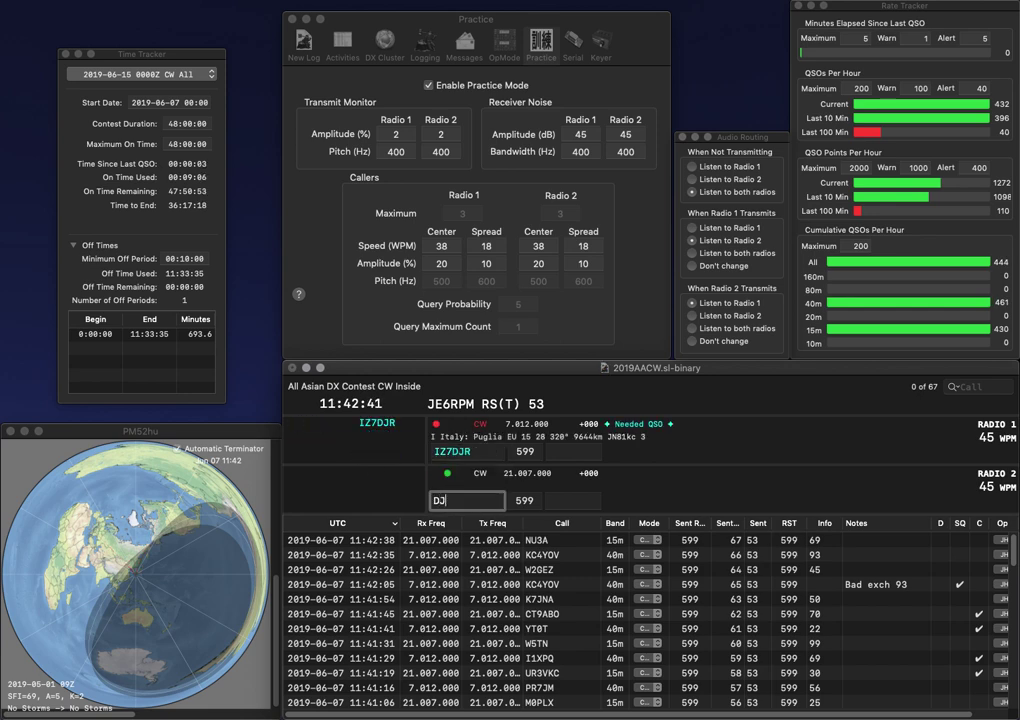
{"action": "type", "text": "L2GAN"}
{"action": "key", "text": "Up"}
{"action": "key", "text": "Right"}
{"action": "key", "text": "Delete"}
{"action": "key", "text": "Return"}
{"action": "key", "text": "space"}
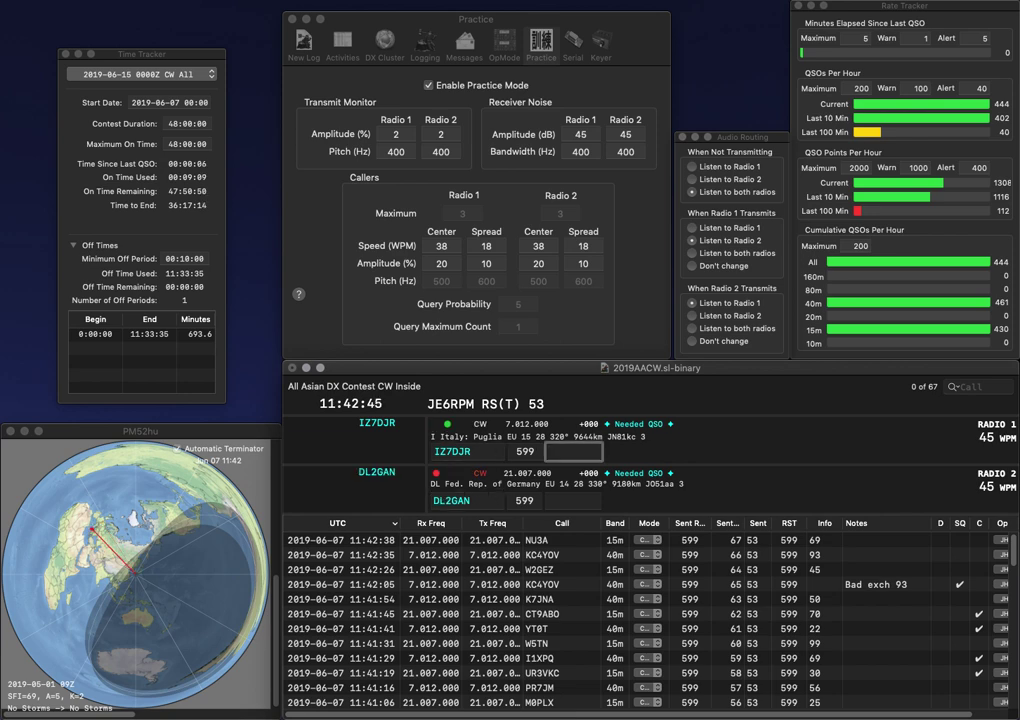
{"action": "type", "text": "98"}
{"action": "key", "text": "Return"}
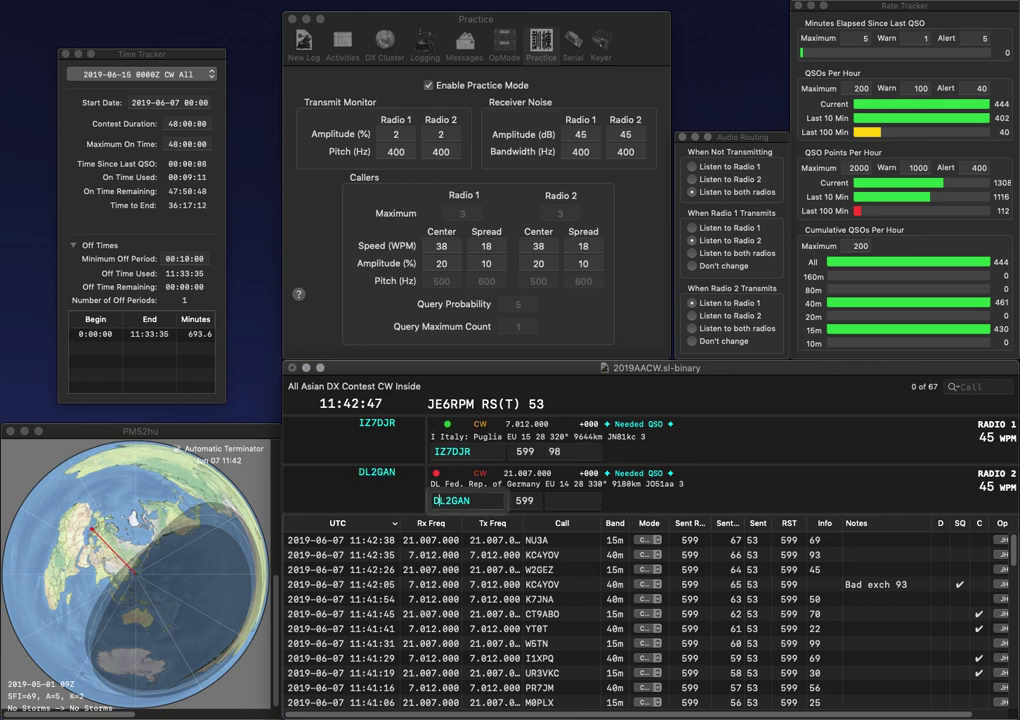
{"action": "type", "text": "01"}
{"action": "key", "text": "Return"}
{"action": "type", "text": "N4QH"}
{"action": "key", "text": "Return"}
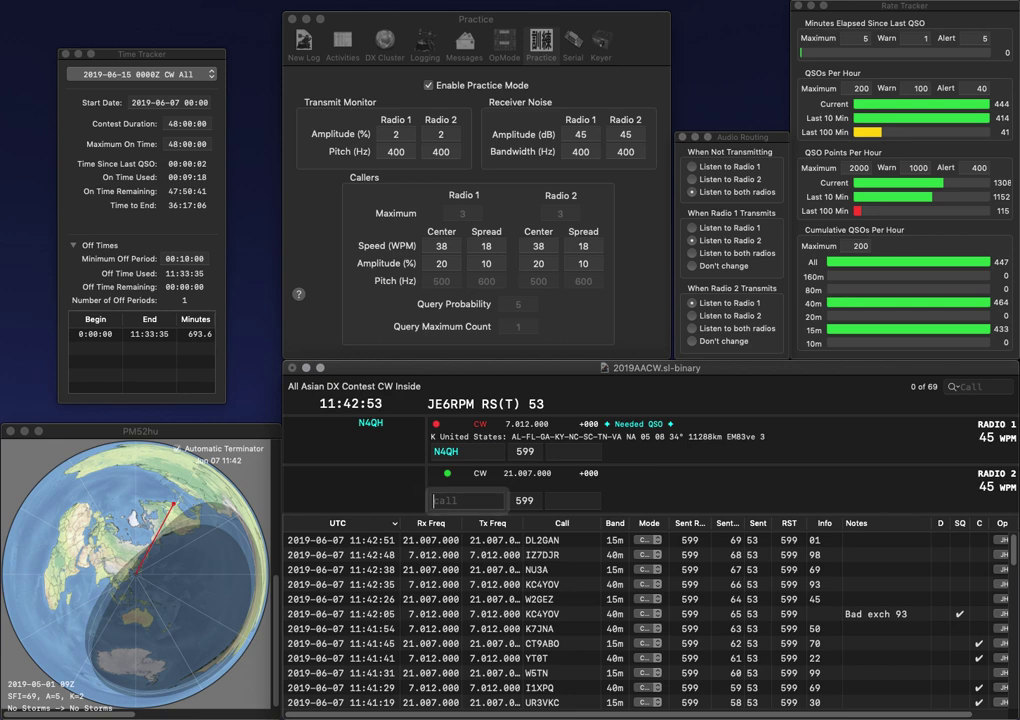
{"action": "type", "text": "KMAF"}
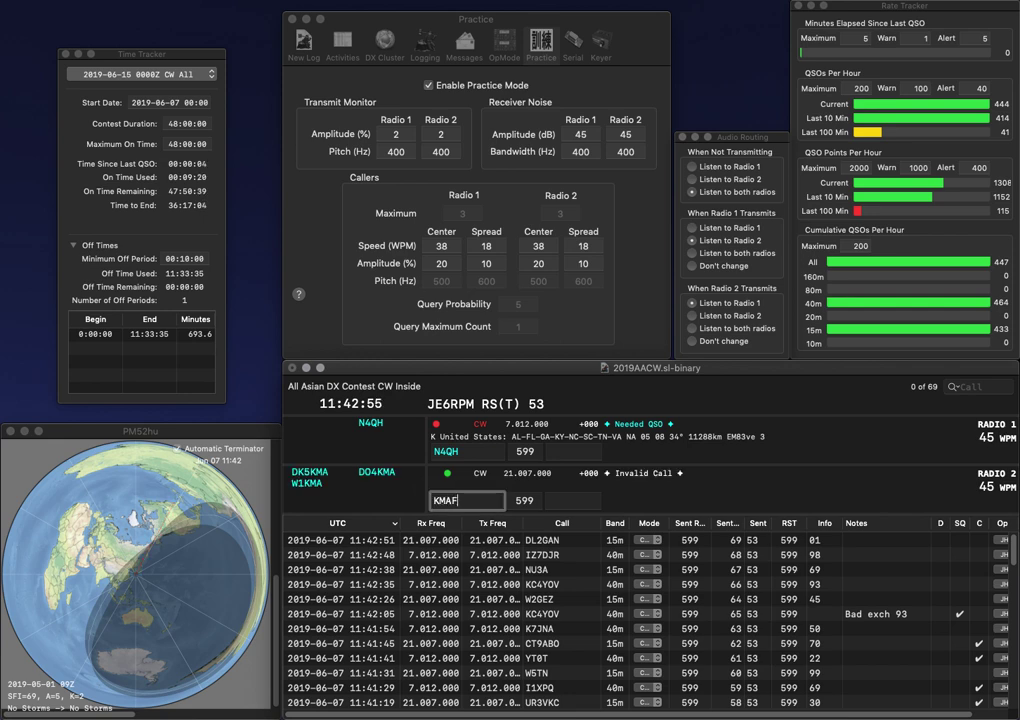
{"action": "key", "text": "Return"}
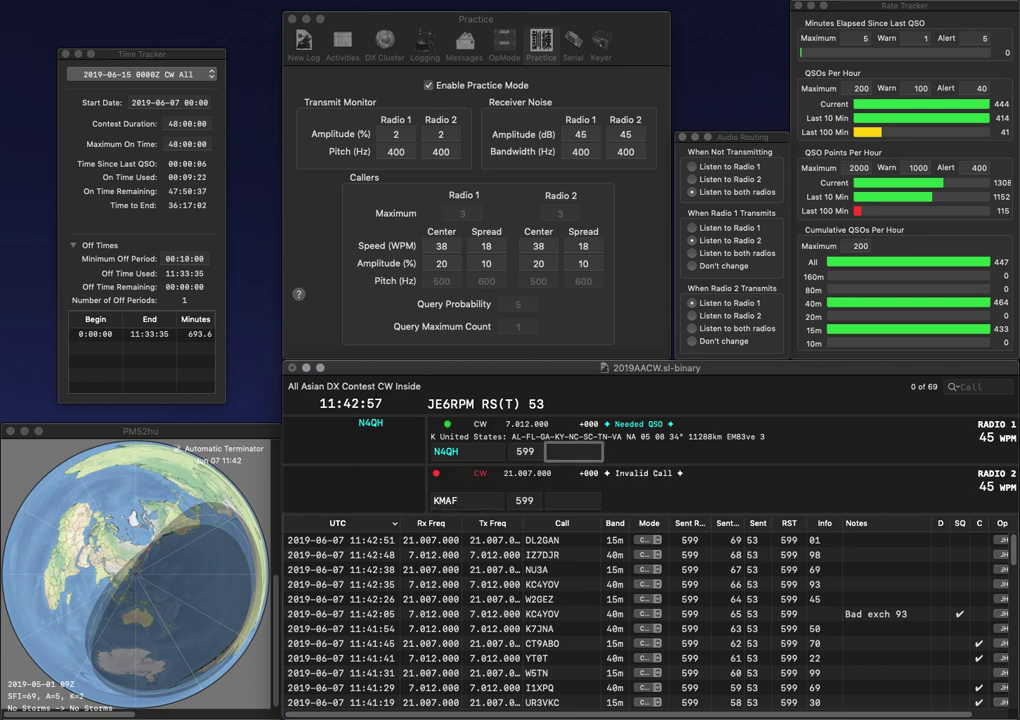
{"action": "type", "text": "02"}
{"action": "key", "text": "Return"}
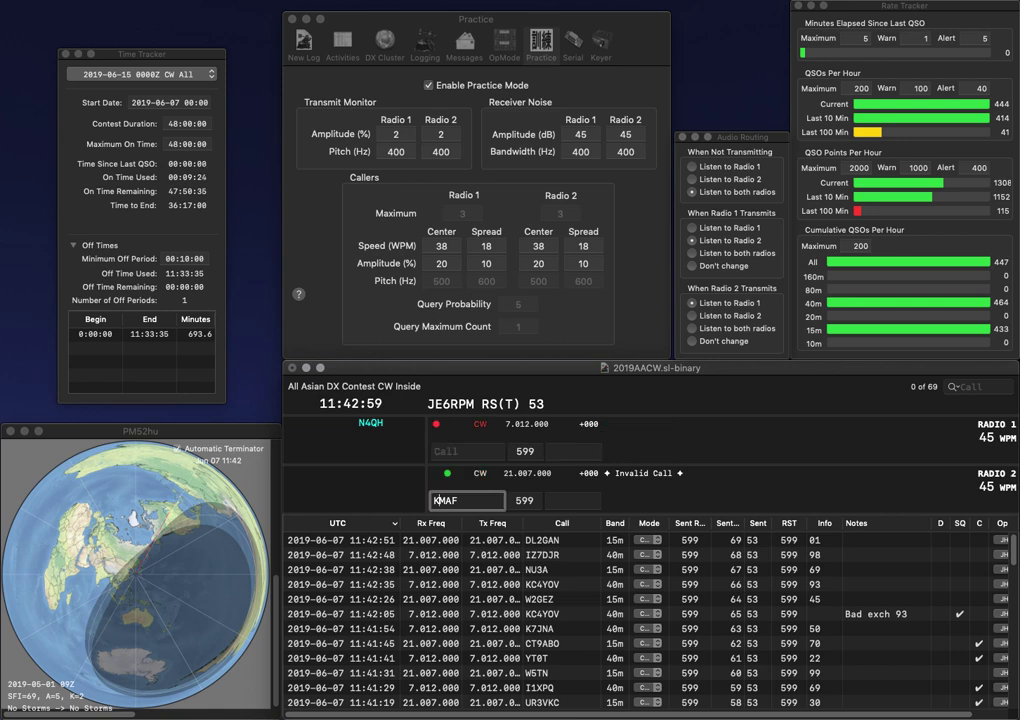
{"action": "type", "text": "5"}
{"action": "key", "text": "Return"}
Step: Enter and log OZ1ELY with received exchange 90 on Radio 1, and log K5MAF with received exchange 44 on Radio 2
{"action": "type", "text": "OZ1ELY"}
{"action": "key", "text": "Return"}
{"action": "key", "text": "Tab"}
{"action": "type", "text": "44"}
{"action": "key", "text": "Return"}
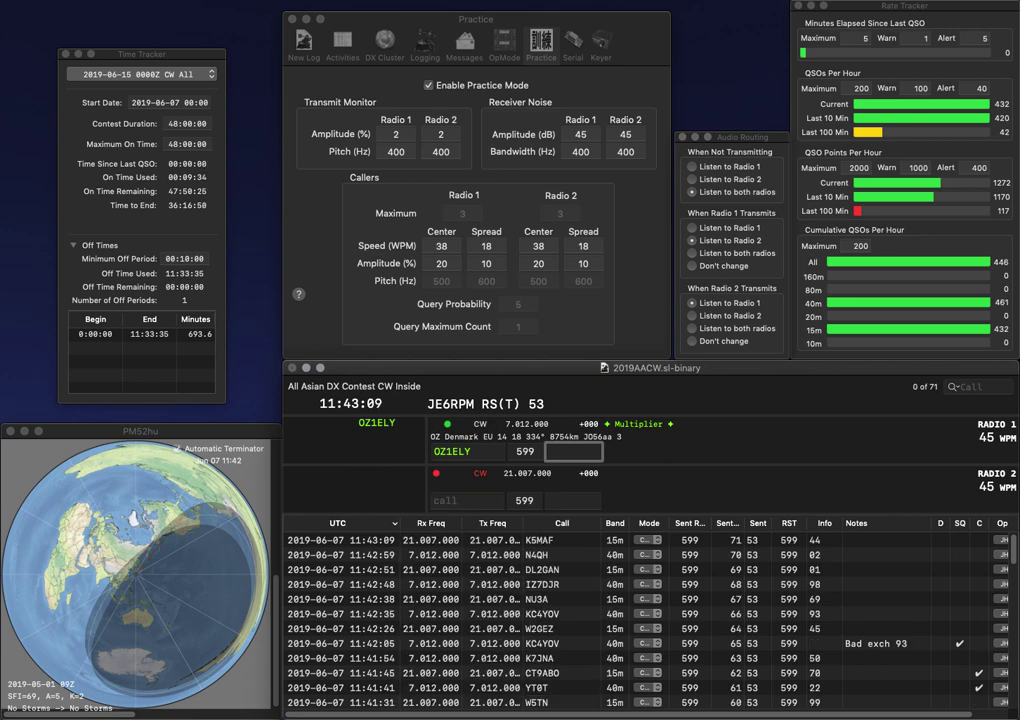
{"action": "type", "text": "90"}
{"action": "key", "text": "Return"}
Step: Enter N9AKR for Radio 2 and the partial call AI6 for Radio 1, and answer both callers
{"action": "type", "text": "N9AKR"}
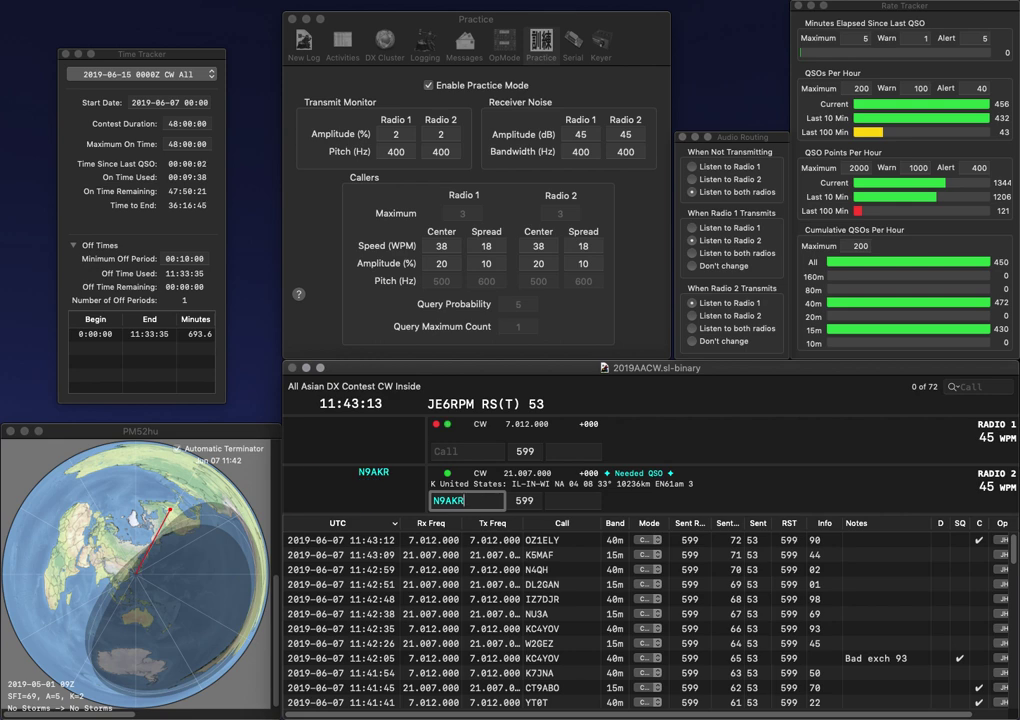
{"action": "key", "text": "Return"}
{"action": "type", "text": "AI6"}
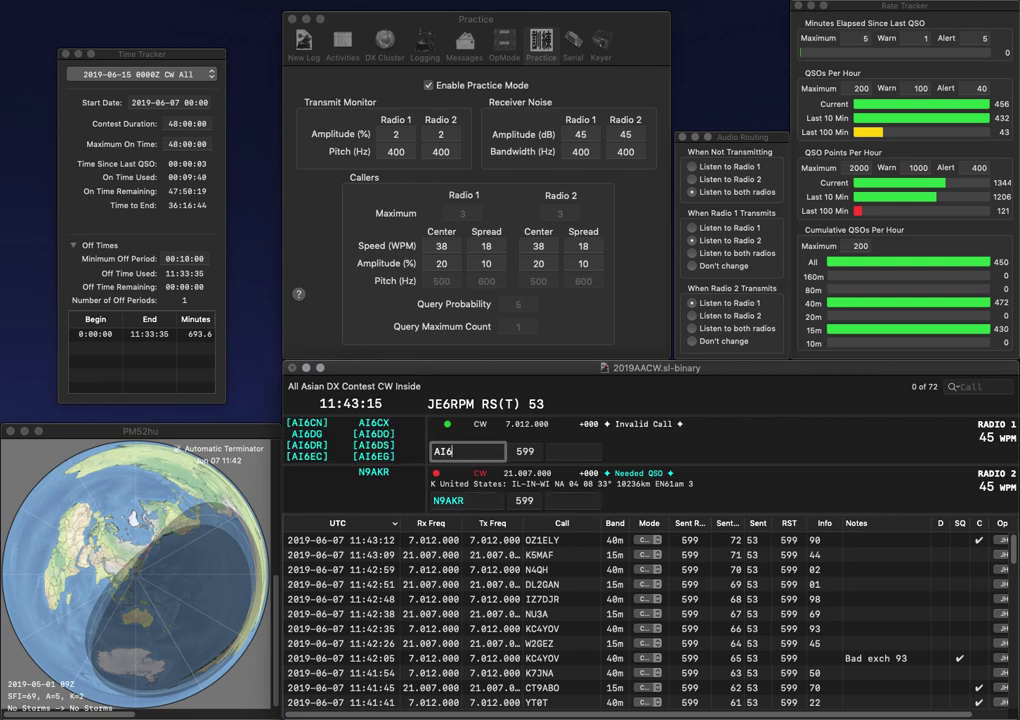
{"action": "key", "text": "Return"}
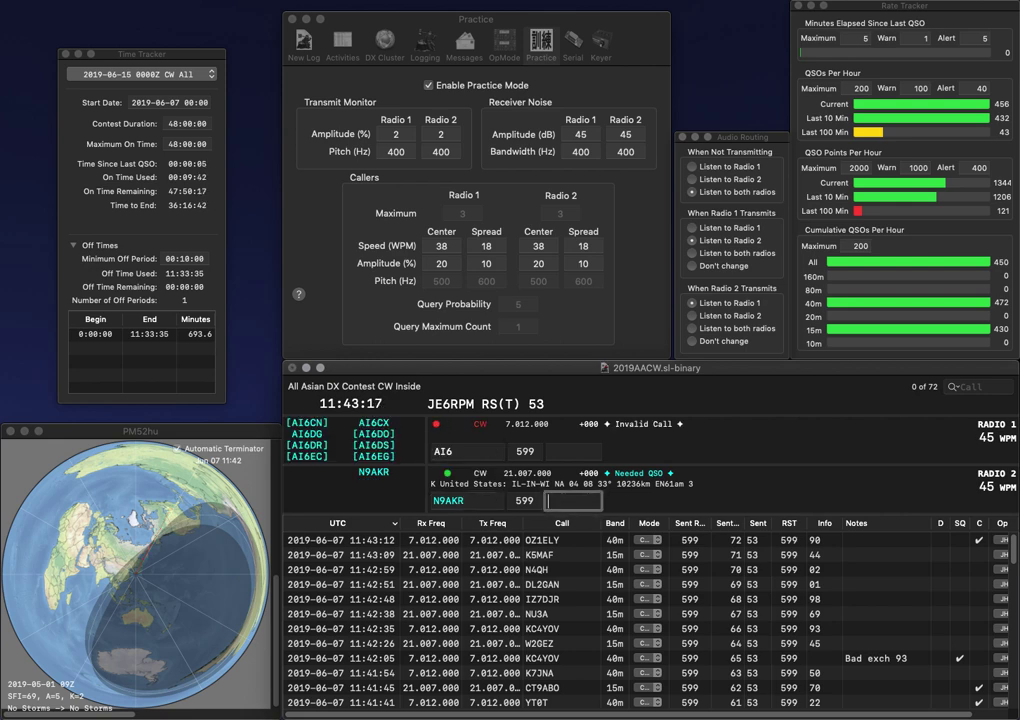
Step: Log N9AKR with received exchange 83 on Radio 2, and complete the Radio 1 call as AI6JZ and answer it
{"action": "type", "text": "83"}
{"action": "key", "text": "Return"}
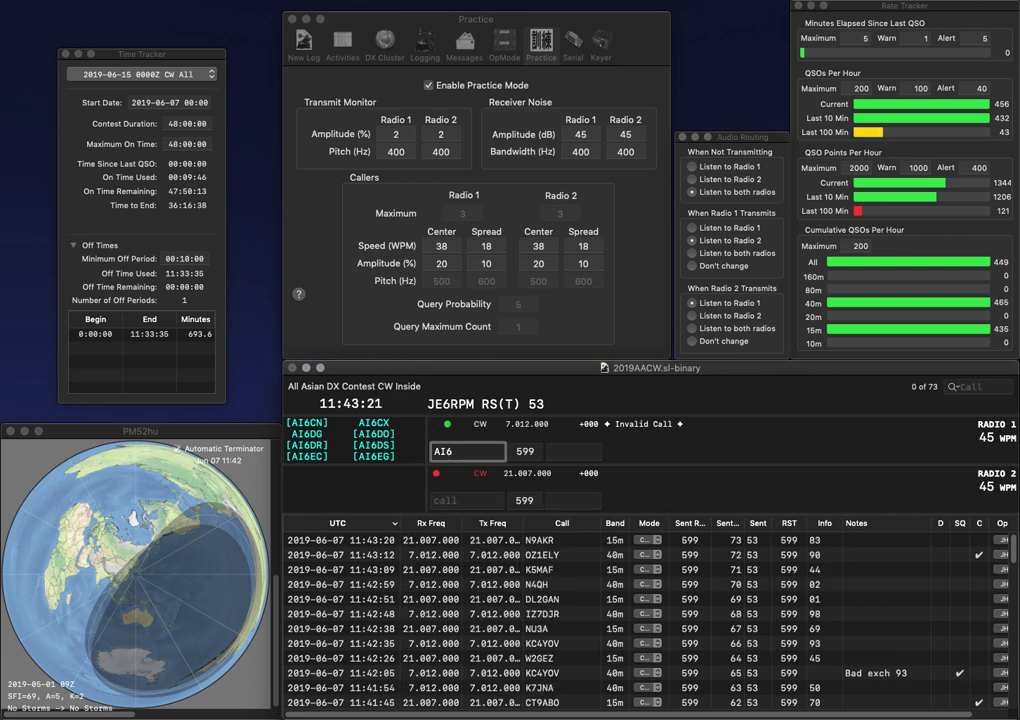
{"action": "type", "text": "JZ"}
{"action": "key", "text": "Return"}
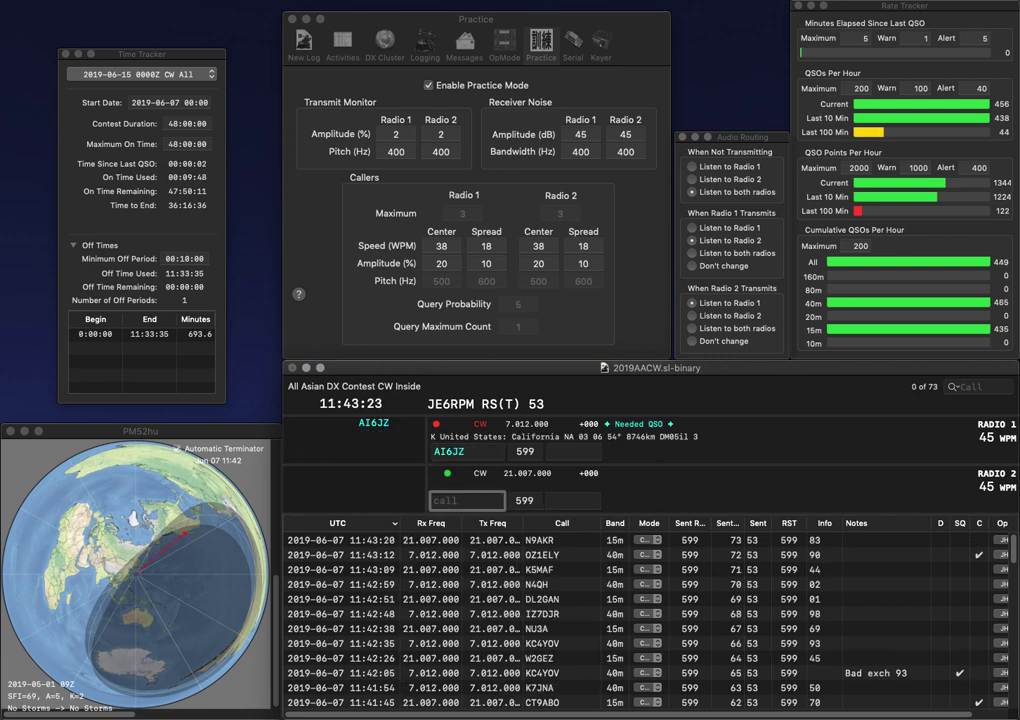
Step: Enter W1SJ for Radio 2 and answer it, and log AI6JZ with received exchange 95 on Radio 1
{"action": "type", "text": "W1SJ"}
{"action": "key", "text": "Return"}
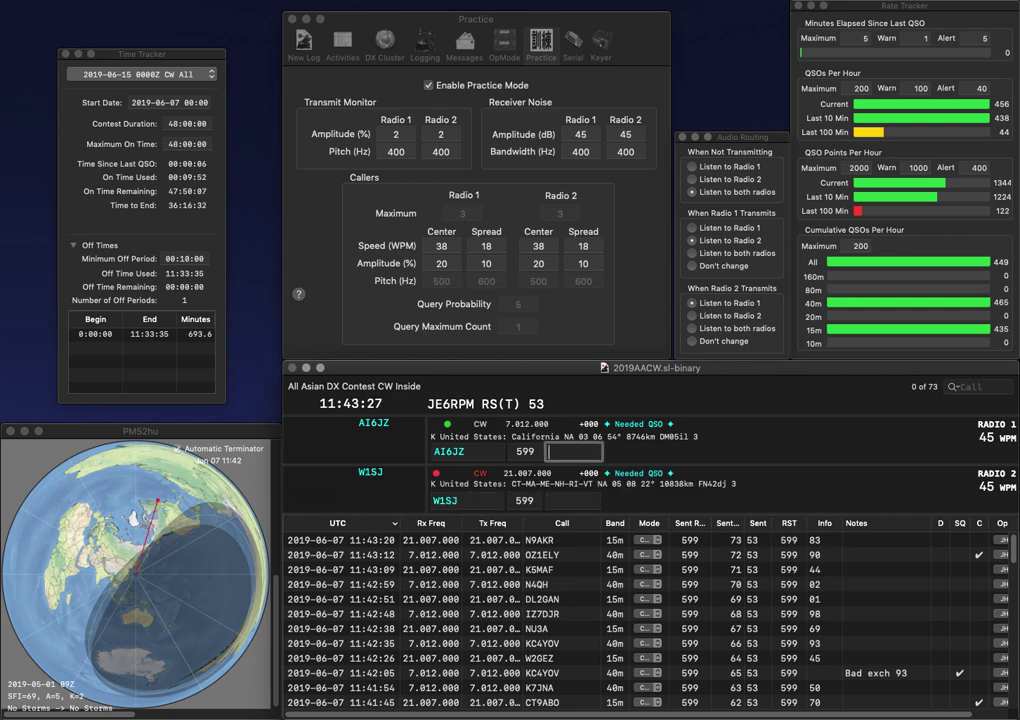
{"action": "type", "text": "95"}
{"action": "key", "text": "Return"}
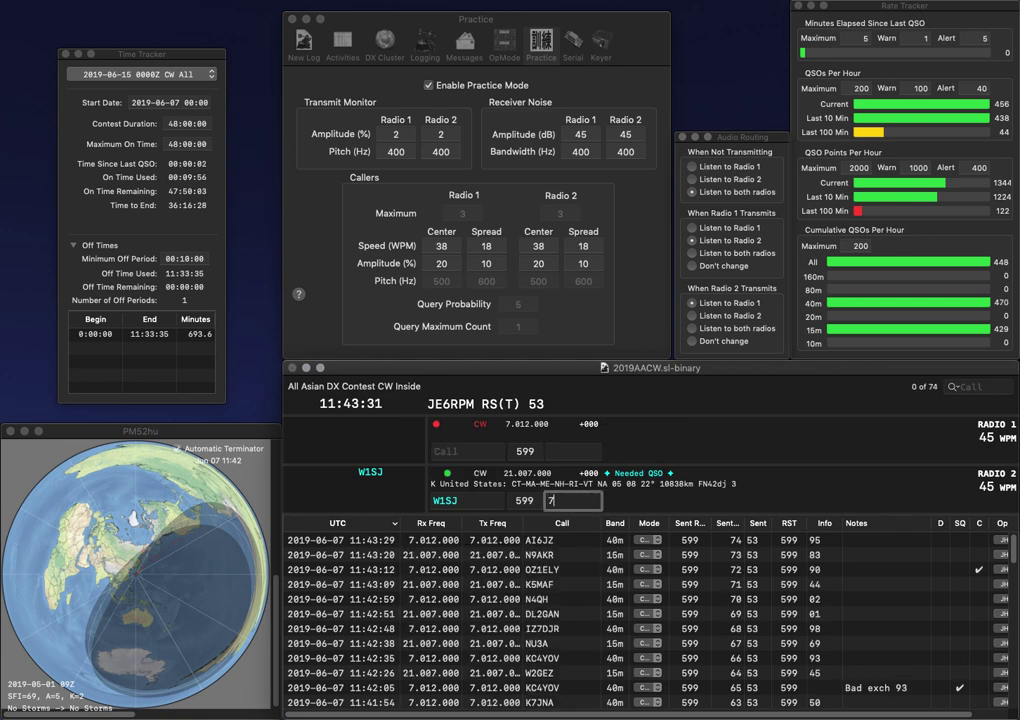
{"action": "type", "text": "77"}
{"action": "key", "text": "Return"}
{"action": "type", "text": "K4PGM"}
{"action": "key", "text": "Return"}
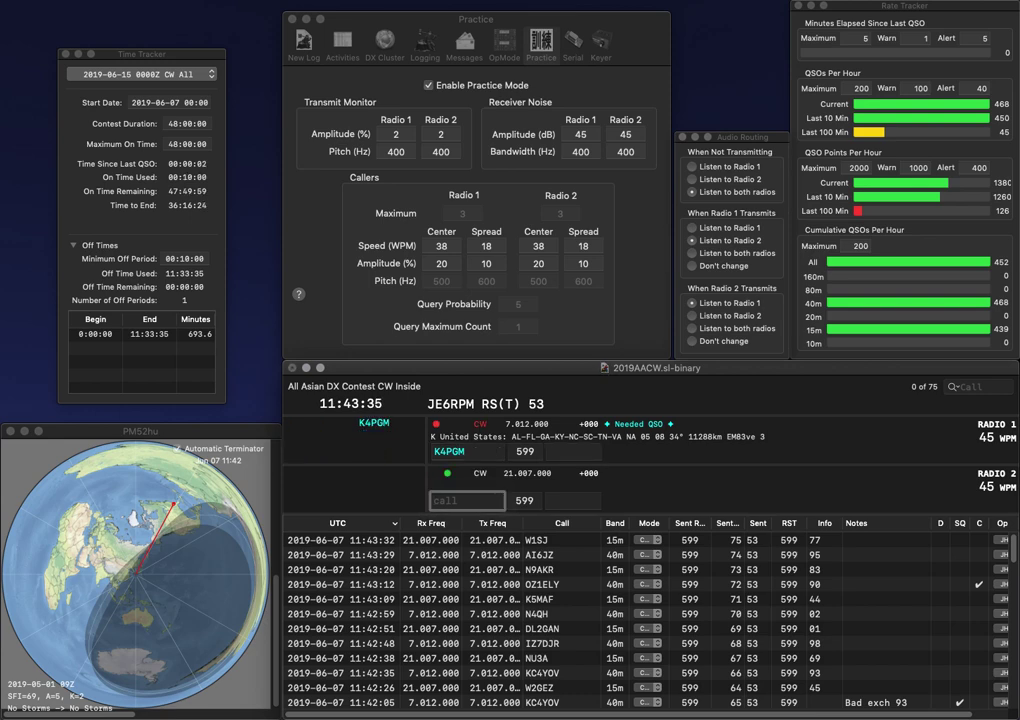
Step: Enter W4ATG for Radio 2 and answer it, and log K4PGM with received exchange 14 on Radio 1
{"action": "type", "text": "W4ATG"}
{"action": "key", "text": "Return"}
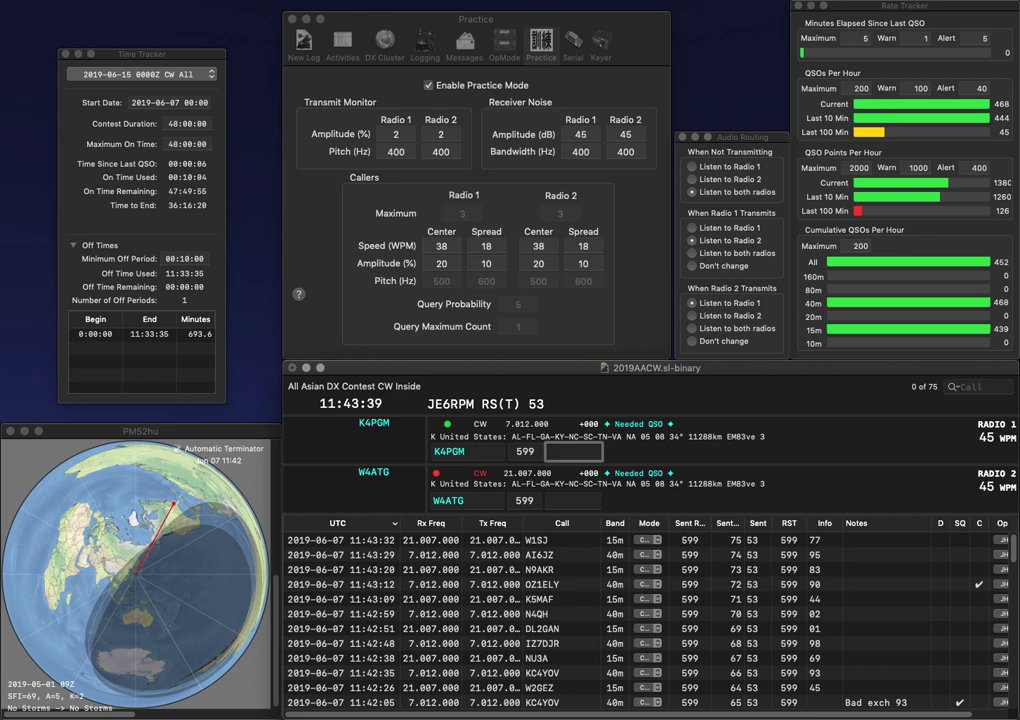
{"action": "type", "text": "14"}
{"action": "key", "text": "Return"}
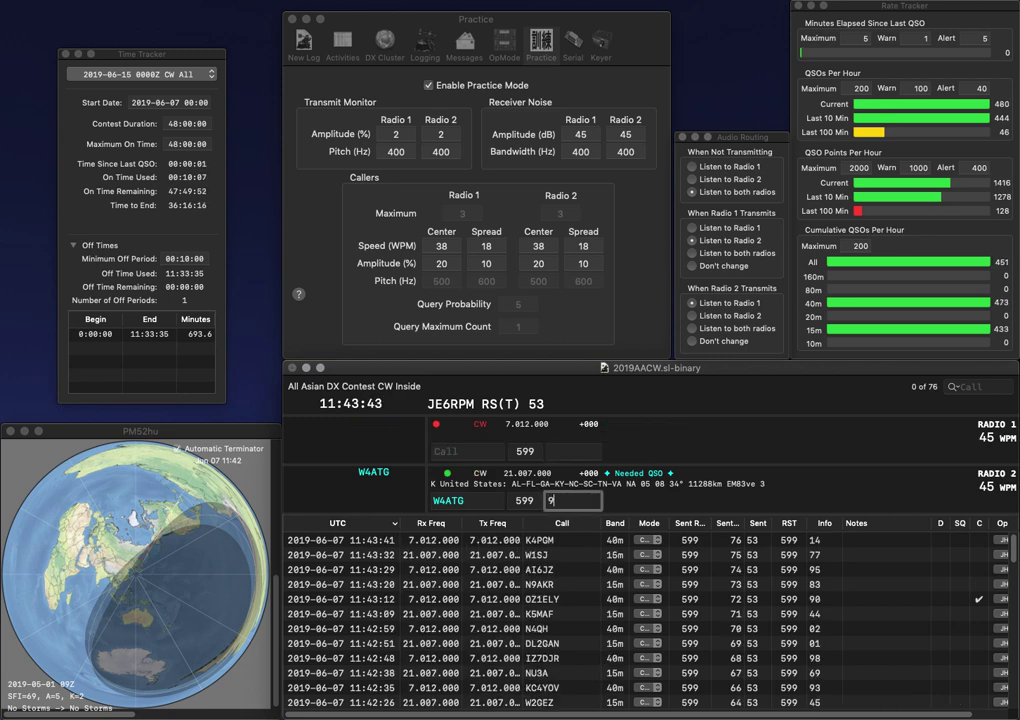
{"action": "type", "text": "90"}
{"action": "key", "text": "Return"}
{"action": "type", "text": "W4"}
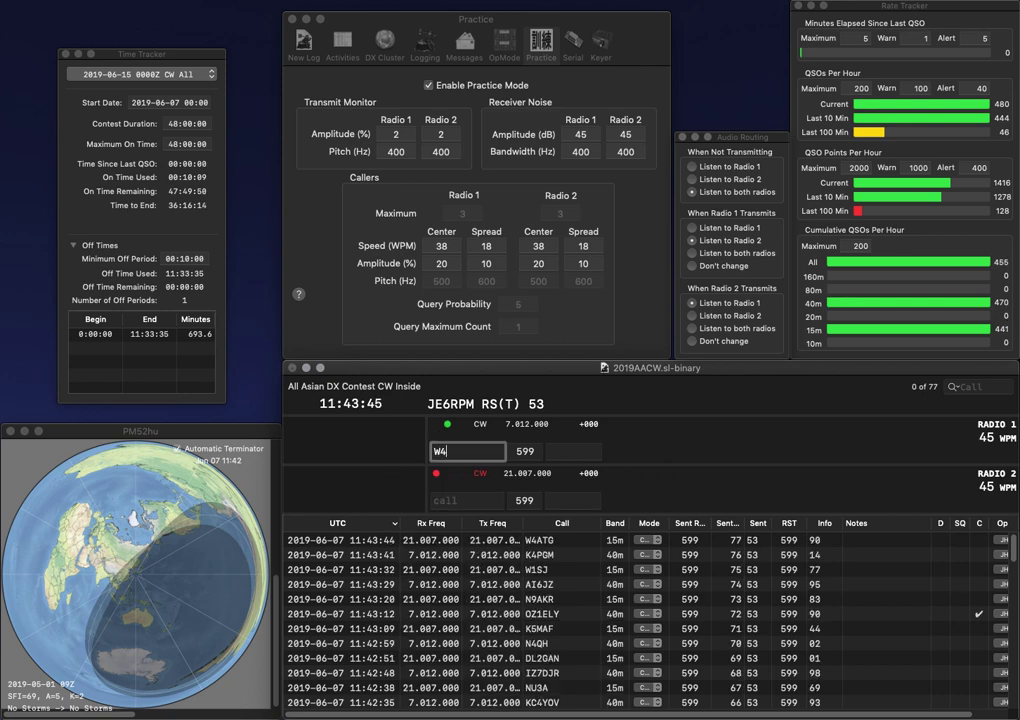
{"action": "type", "text": "GEH"}
{"action": "key", "text": "Return"}
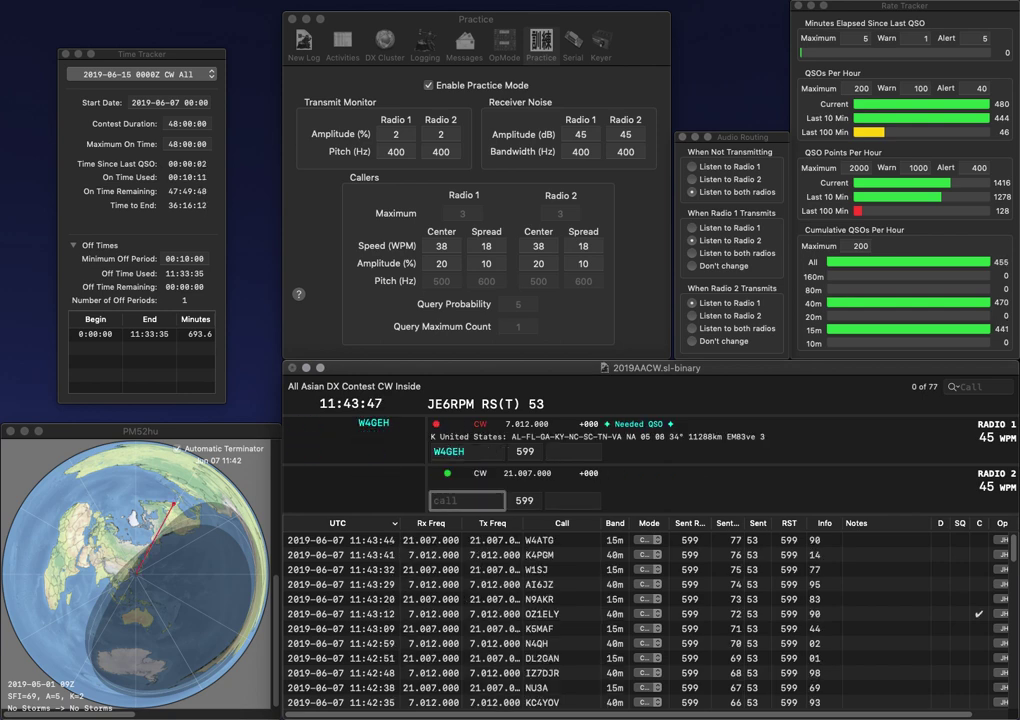
Step: Enter EA5ARC for Radio 2 and answer it, and log W4GEH with received exchange 97 on Radio 1
{"action": "type", "text": "EA5ARC"}
{"action": "key", "text": "Return"}
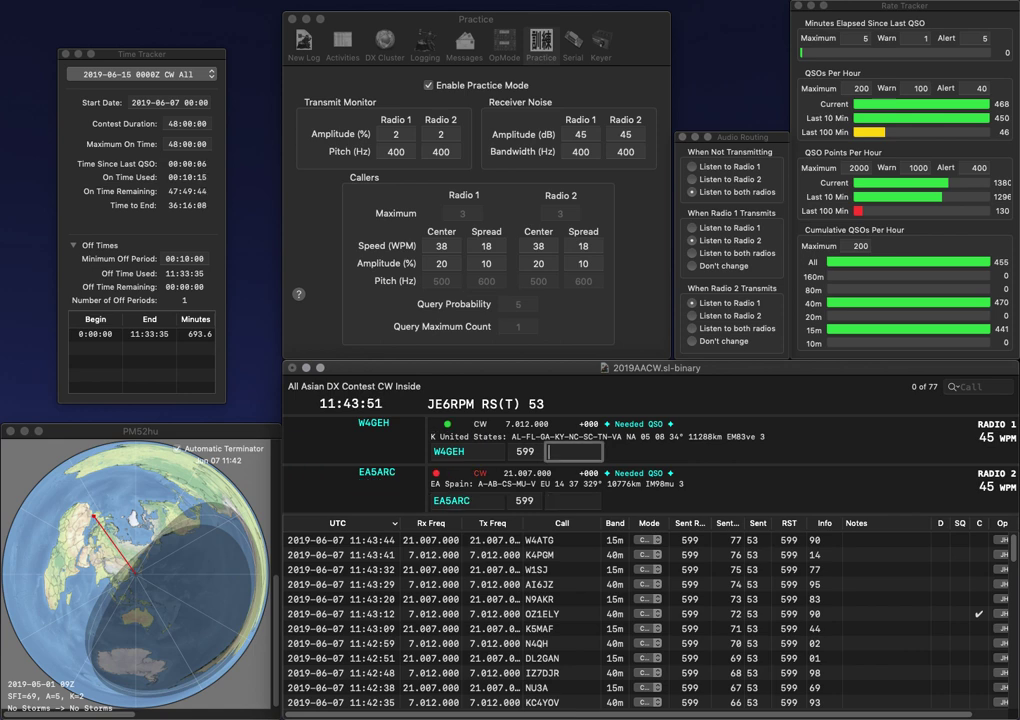
{"action": "type", "text": "97"}
{"action": "key", "text": "Return"}
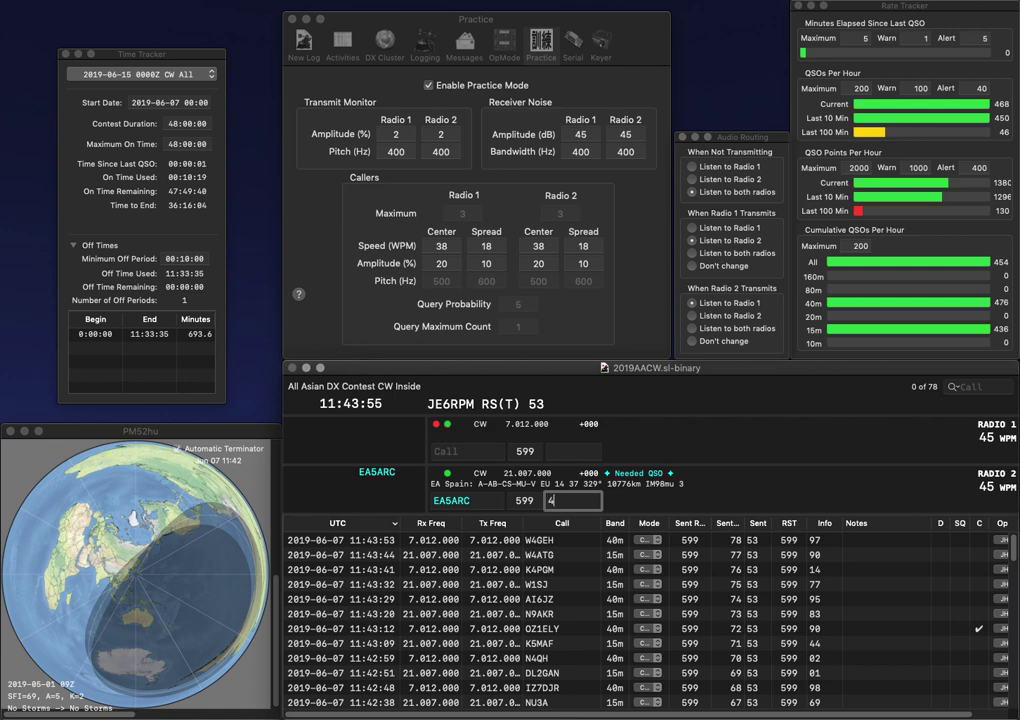
{"action": "type", "text": "43"}
{"action": "key", "text": "Return"}
{"action": "type", "text": "K"}
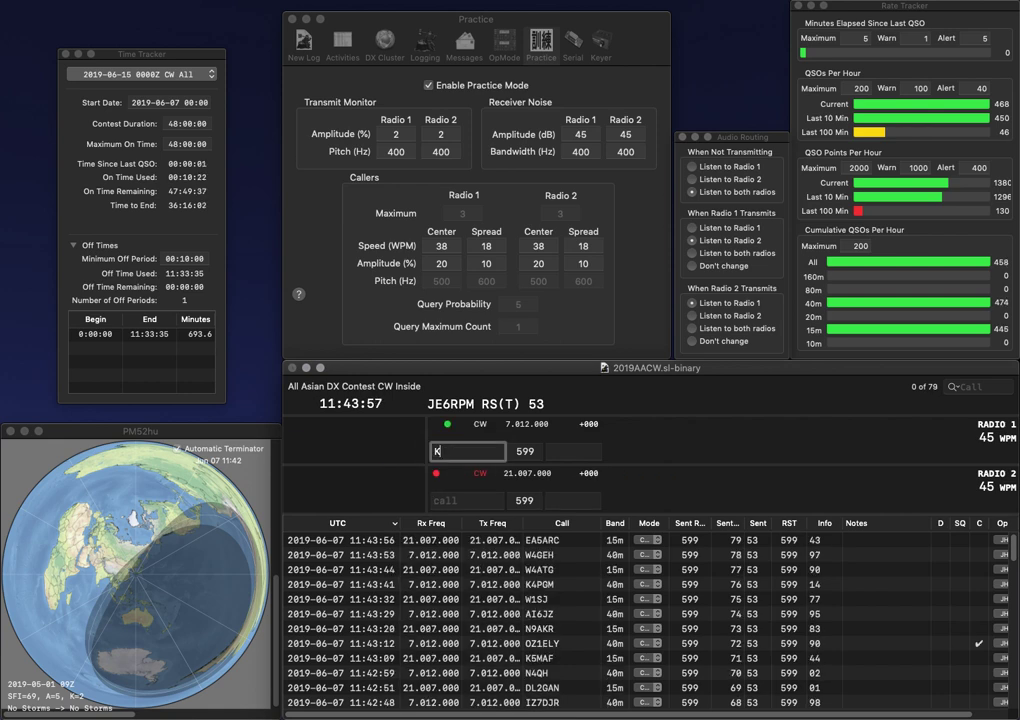
{"action": "type", "text": "D0ZDU"}
{"action": "key", "text": "Return"}
{"action": "type", "text": "7RM"}
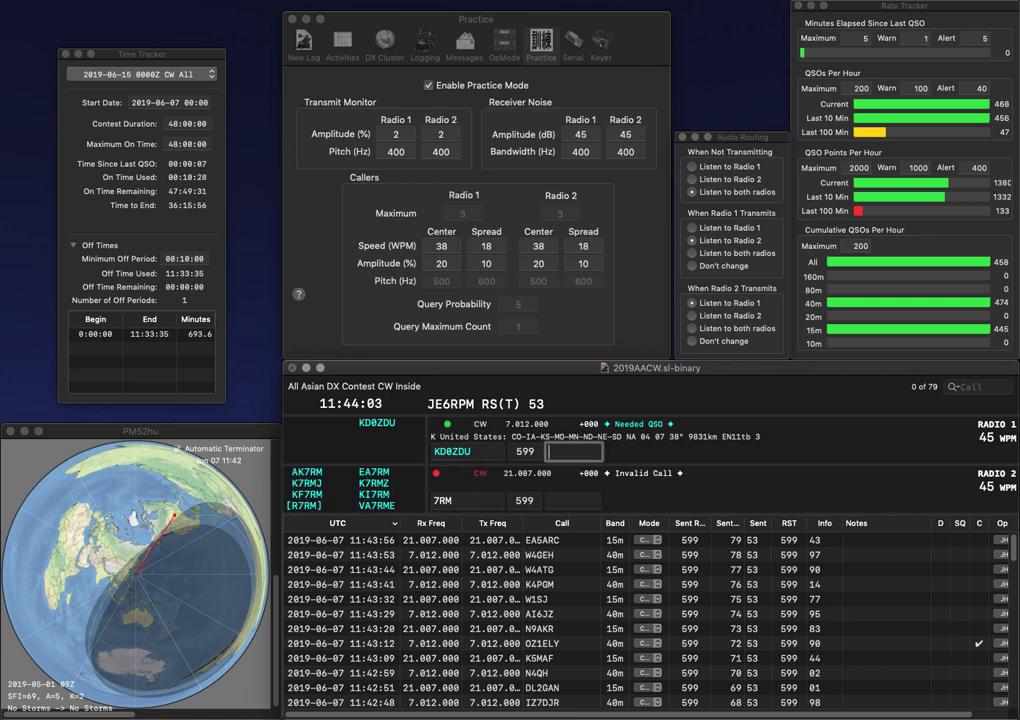
{"action": "type", "text": "83"}
{"action": "key", "text": "Return"}
{"action": "type", "text": "KI"}
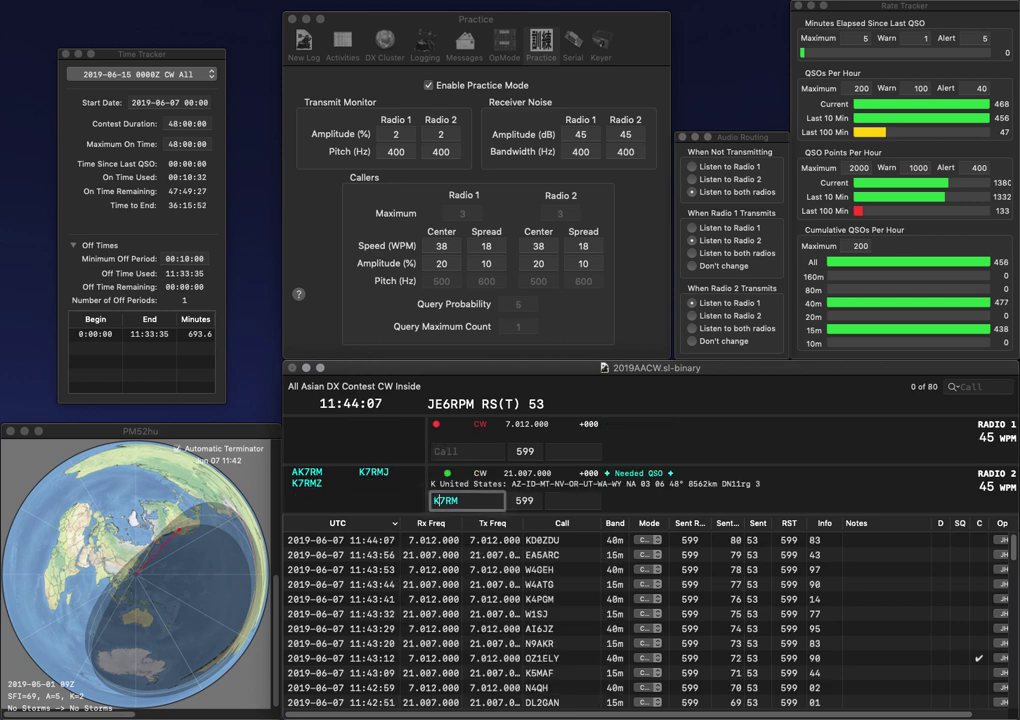
{"action": "key", "text": "Return"}
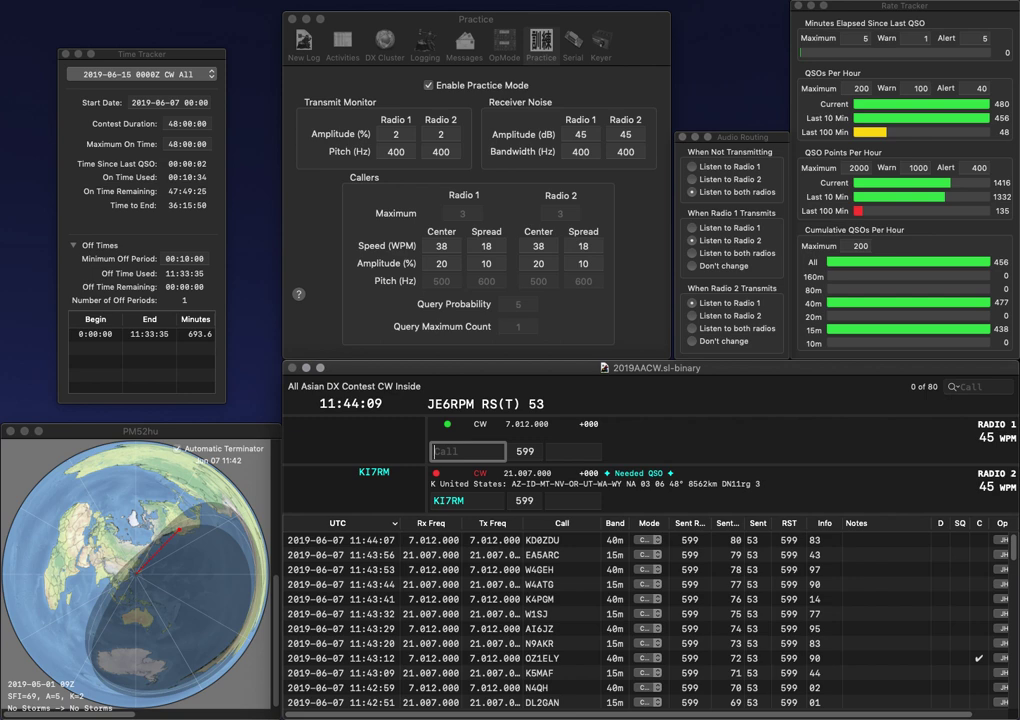
{"action": "type", "text": "DK9CG"}
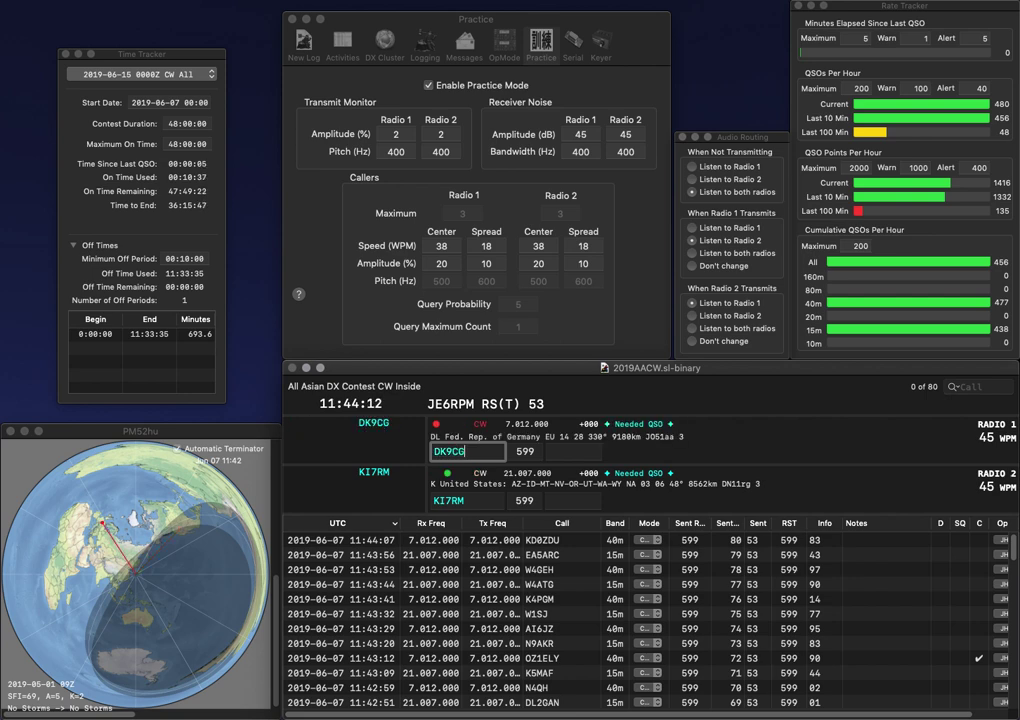
{"action": "key", "text": "Return"}
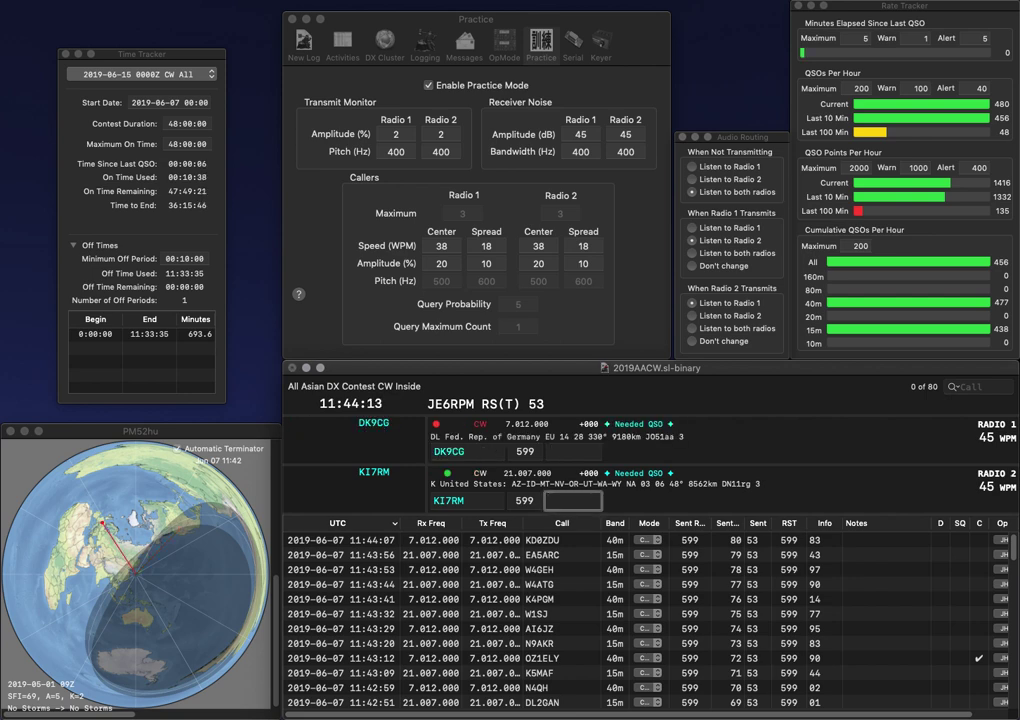
{"action": "type", "text": "38"}
{"action": "key", "text": "Return"}
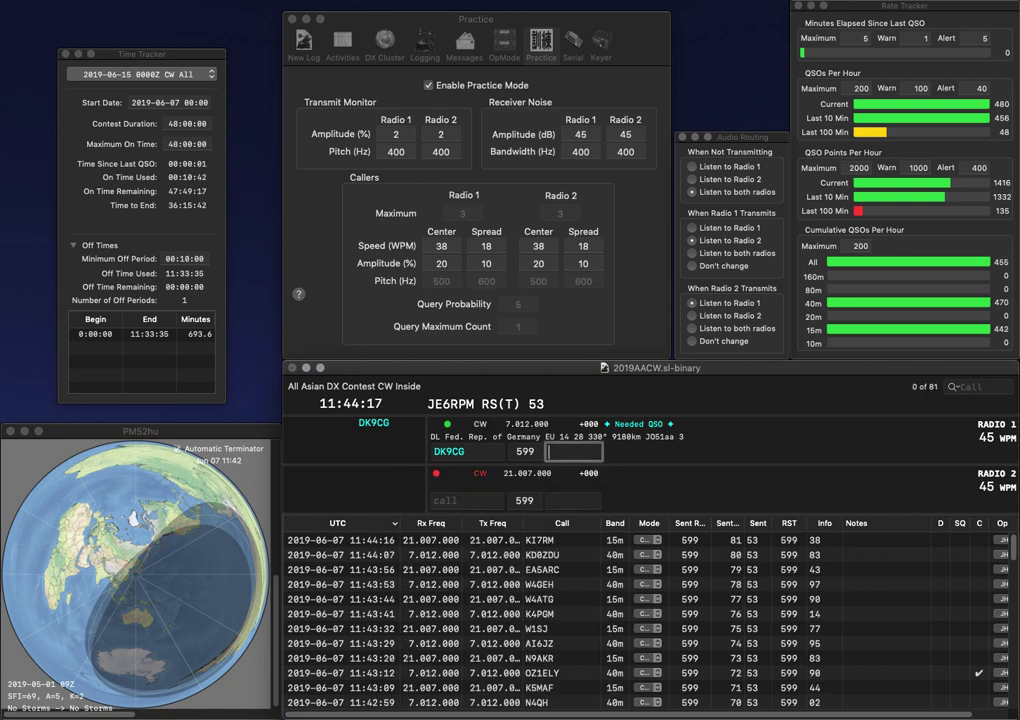
{"action": "type", "text": "96"}
{"action": "key", "text": "Return"}
Step: Enter DK4QT for Radio 2 and OE8ANK for Radio 1, and answer both callers
{"action": "type", "text": "DK4QT"}
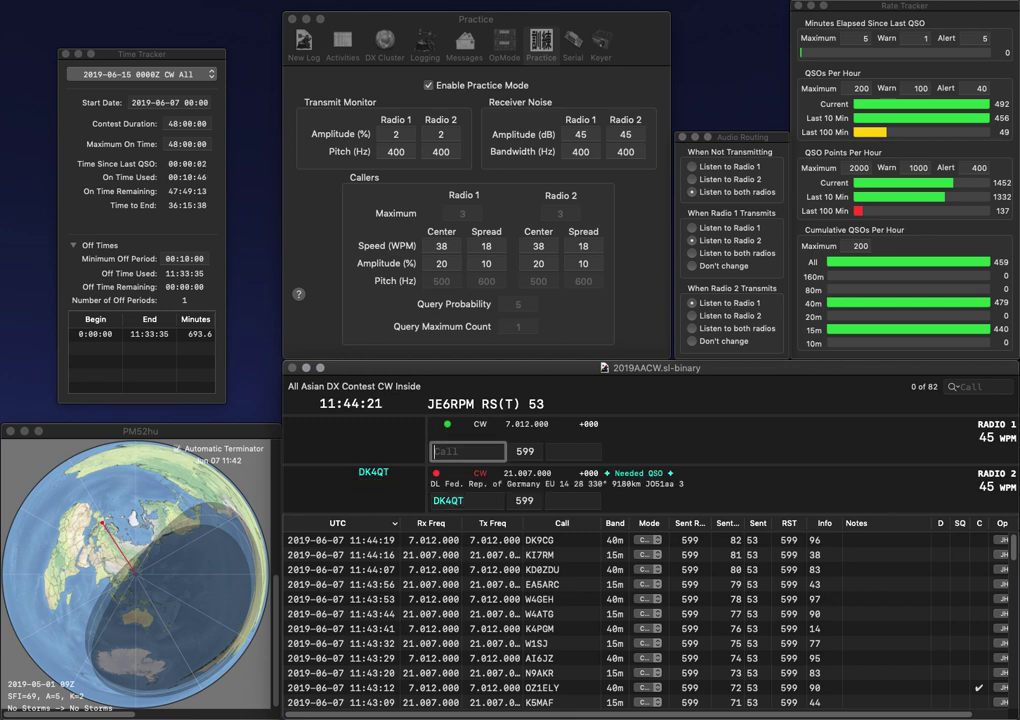
{"action": "key", "text": "Return"}
{"action": "type", "text": "OE8A"}
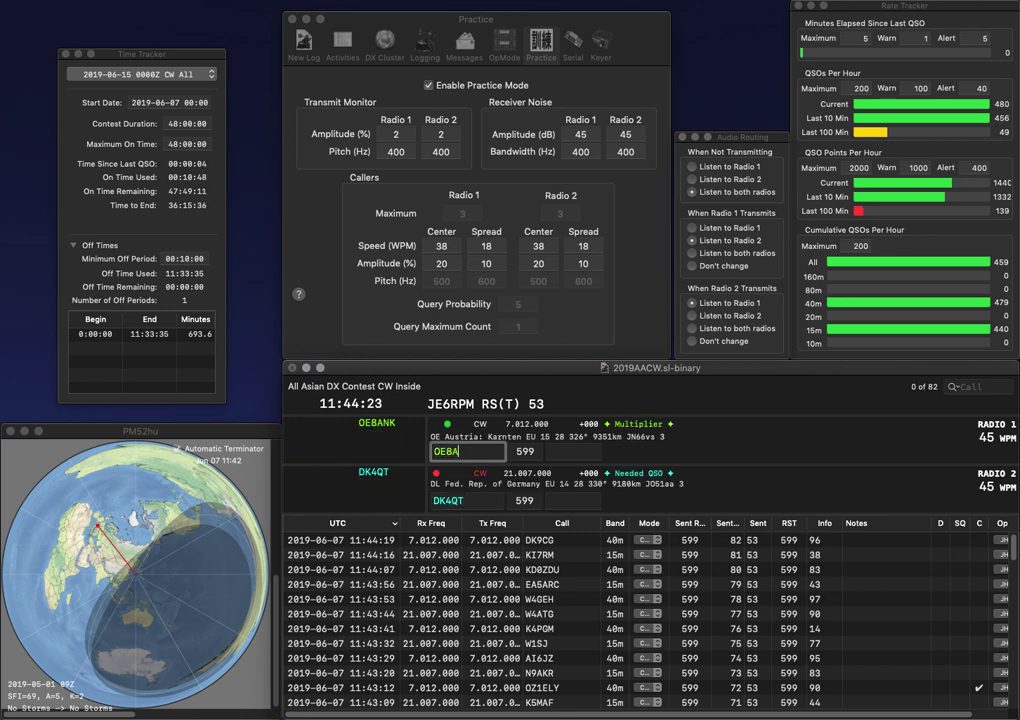
{"action": "type", "text": "NK"}
{"action": "key", "text": "Return"}
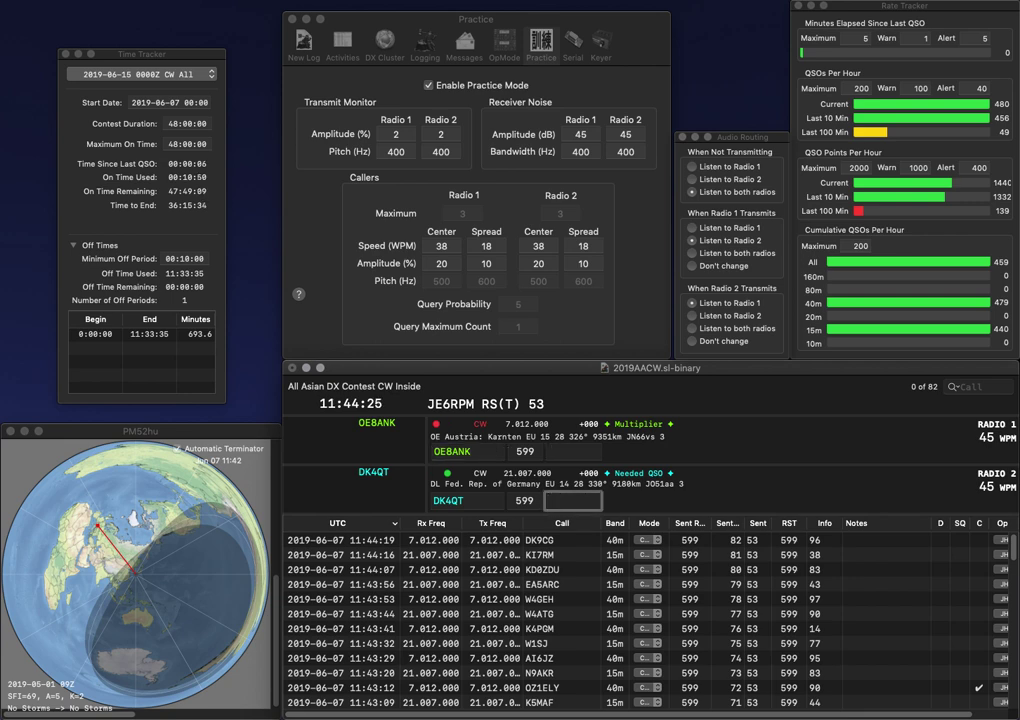
{"action": "type", "text": "48"}
{"action": "key", "text": "Return"}
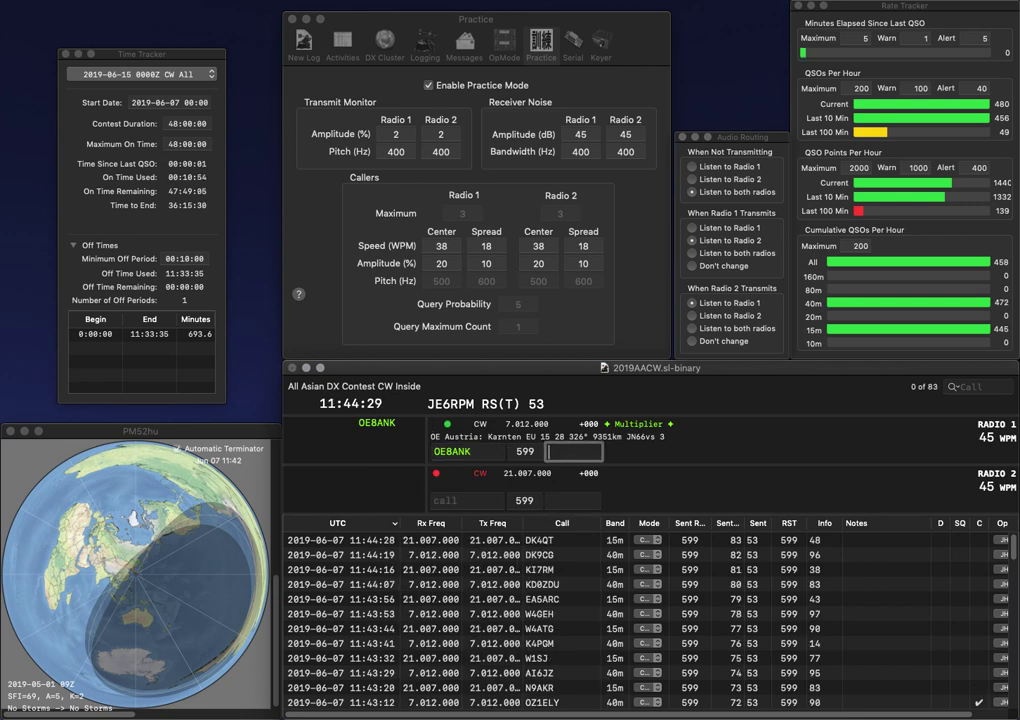
{"action": "type", "text": "1"}
{"action": "key", "text": "Return"}
{"action": "type", "text": "AJA"}
{"action": "key", "text": "Return"}
{"action": "type", "text": "IW1"}
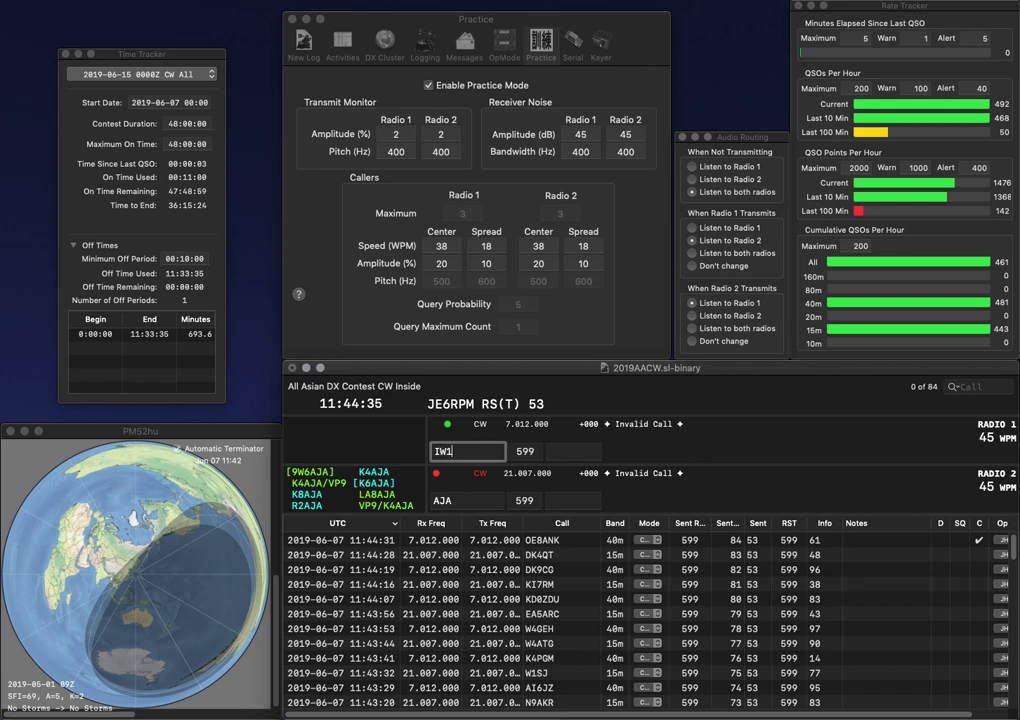
{"action": "type", "text": "DQH"}
{"action": "key", "text": "backslash"}
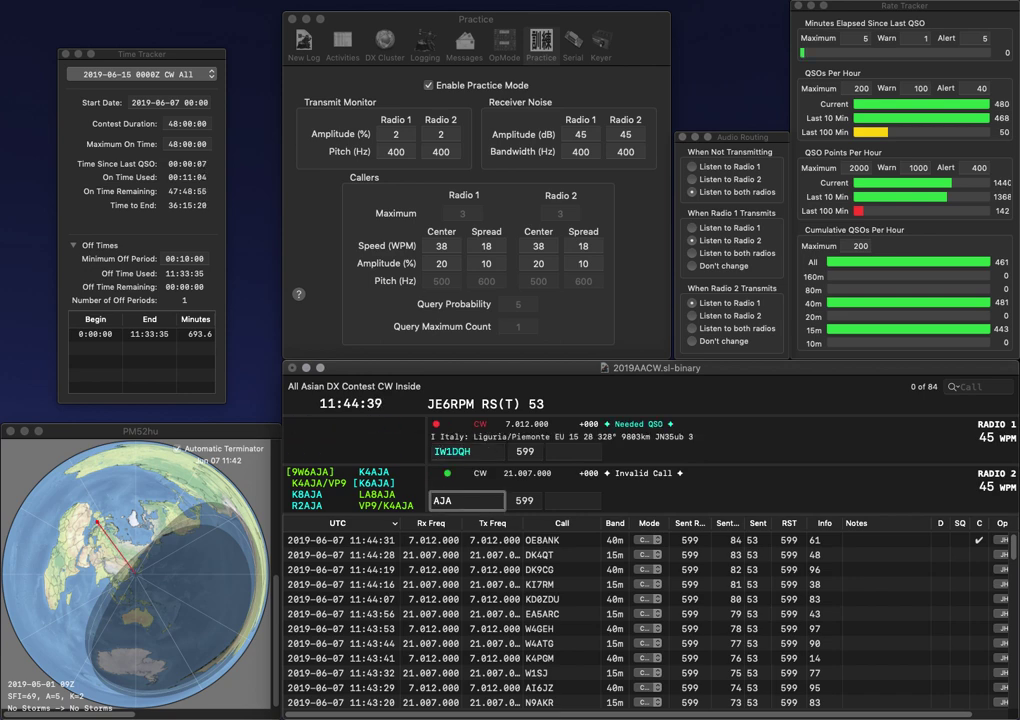
Step: Correct the Radio 1 call to IW1DQS and answer it
{"action": "key", "text": "backslash"}
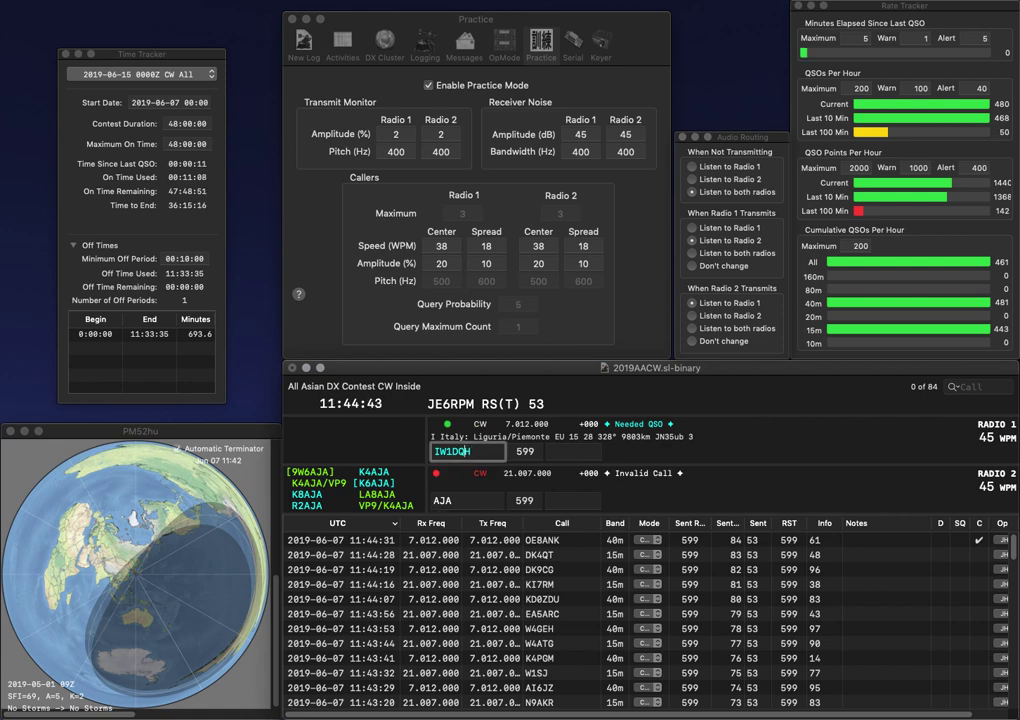
{"action": "key", "text": "BackSpace"}
{"action": "type", "text": "S"}
{"action": "key", "text": "Return"}
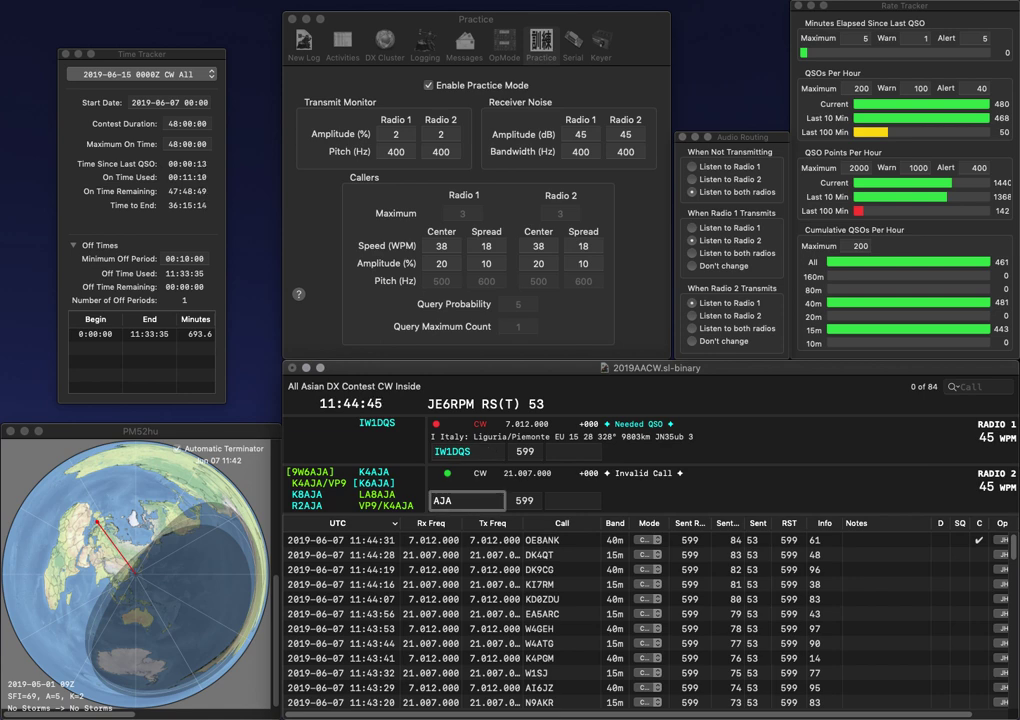
{"action": "type", "text": "R"}
{"action": "key", "text": "Return"}
{"action": "key", "text": "Return"}
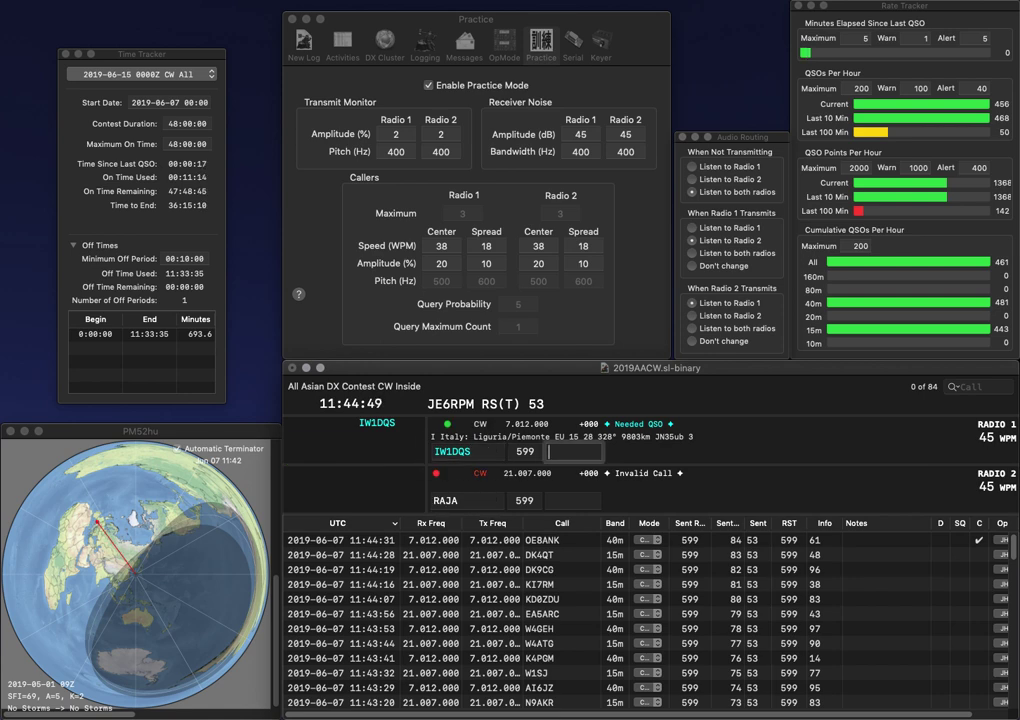
{"action": "type", "text": "74"}
{"action": "key", "text": "Return"}
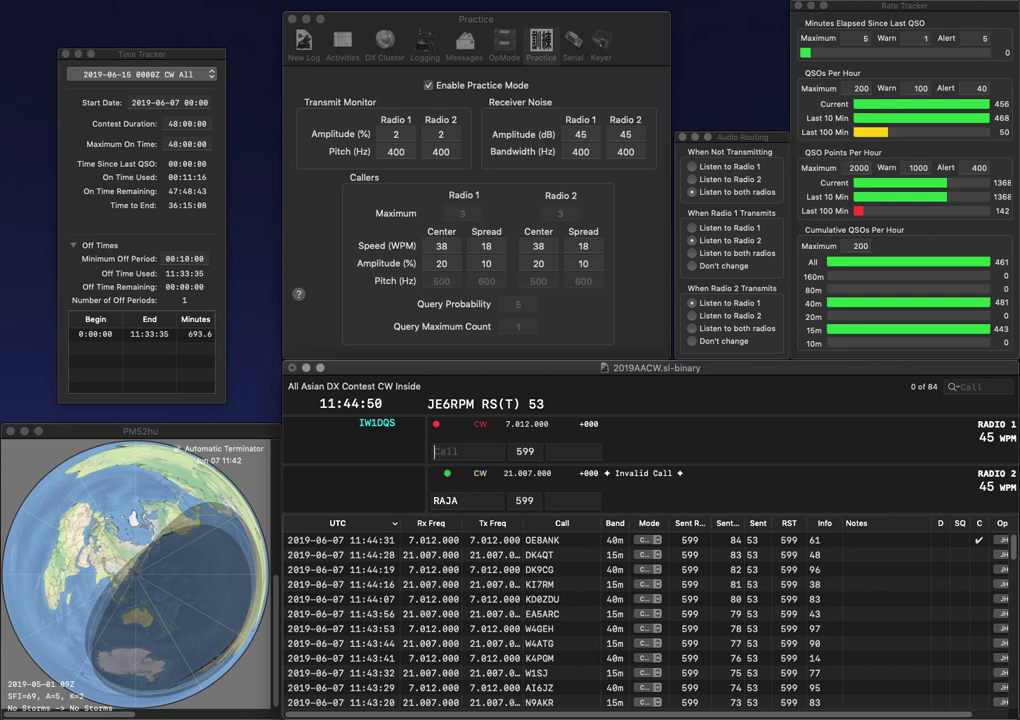
Step: Correct the Radio 2 call to R2AJA and enter SM6FZO for Radio 1, answering both callers
{"action": "type", "text": "2"}
{"action": "key", "text": "Return"}
{"action": "type", "text": "SM6F"}
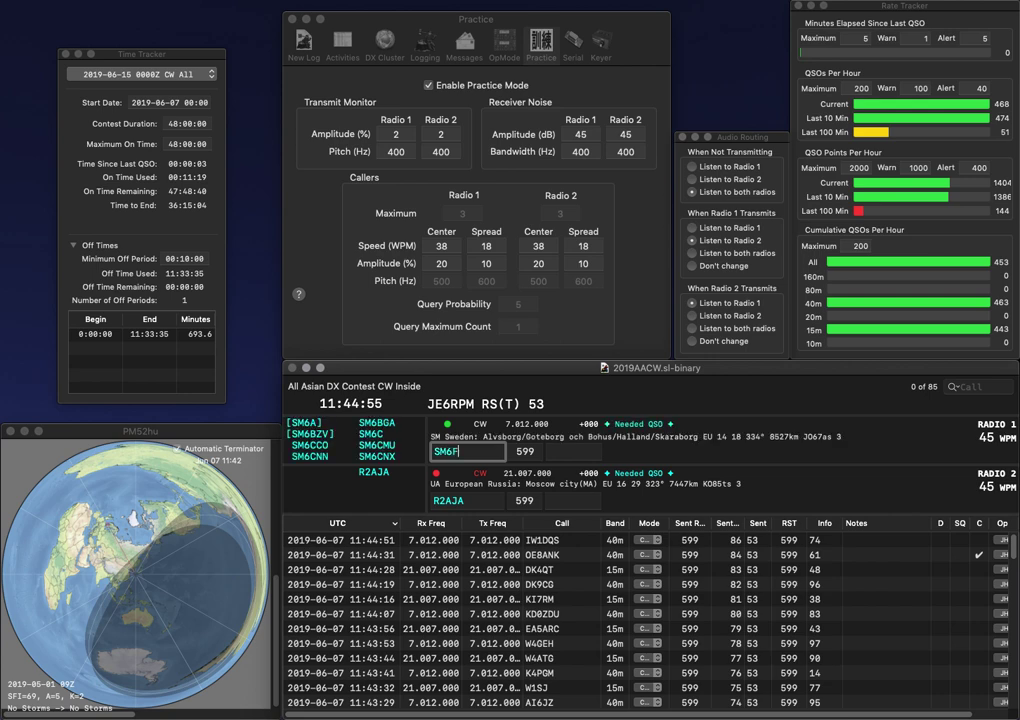
{"action": "type", "text": "ZO"}
{"action": "key", "text": "Return"}
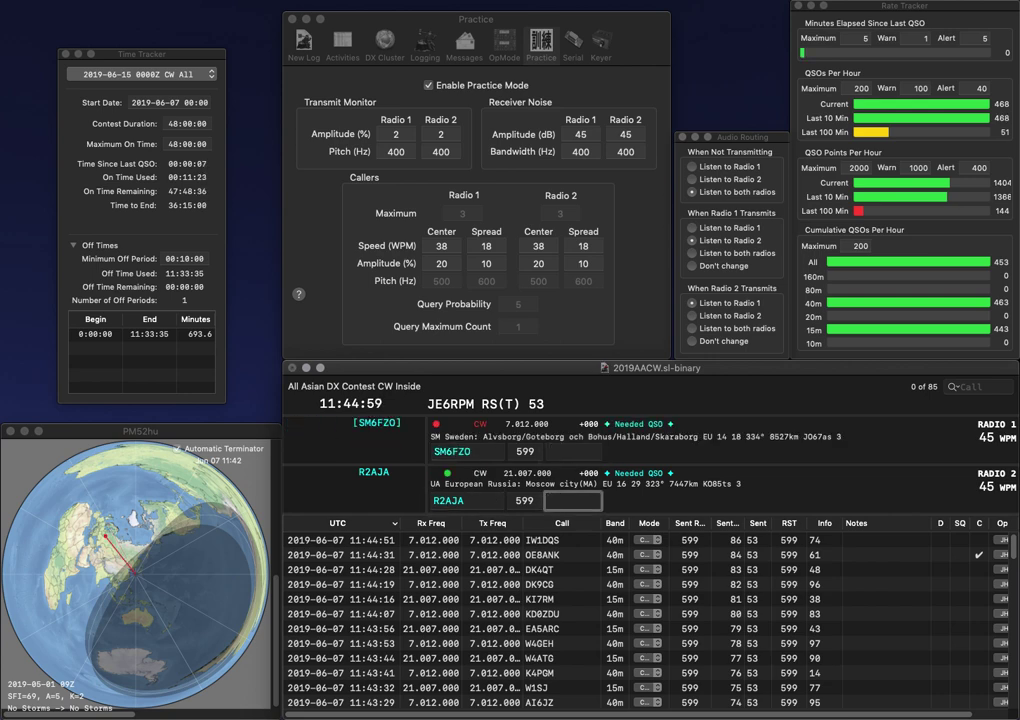
Step: Log SM6FZO on Radio 1 without a received exchange, and log R2AJA with received exchange 61 on Radio 2
{"action": "type", "text": "61"}
{"action": "key", "text": "Return"}
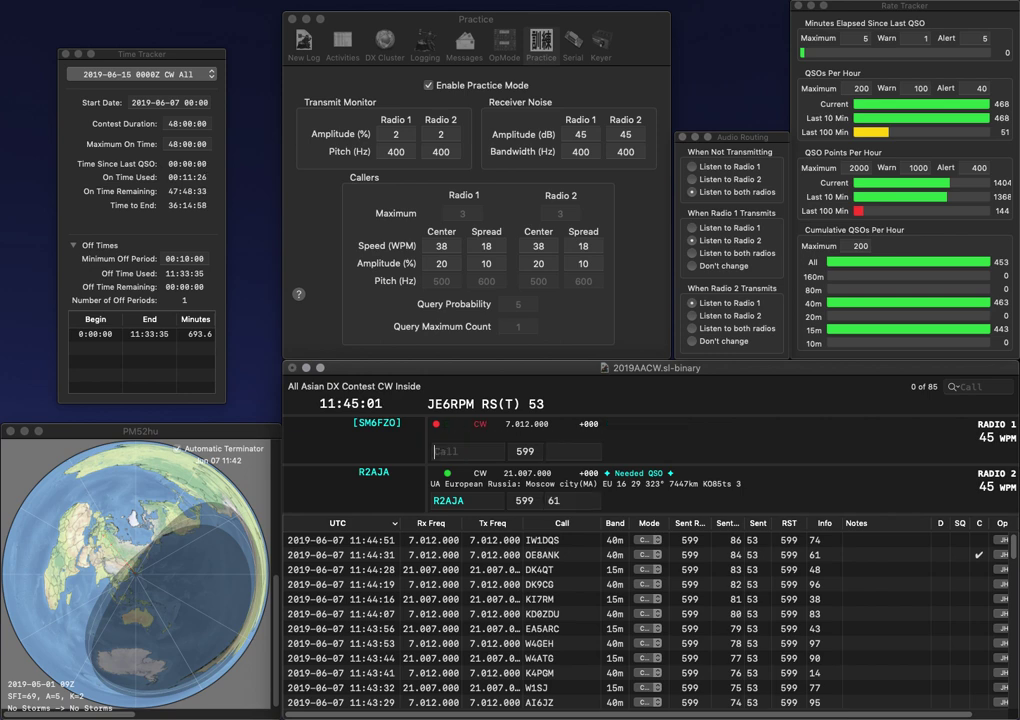
{"action": "key", "text": "Return"}
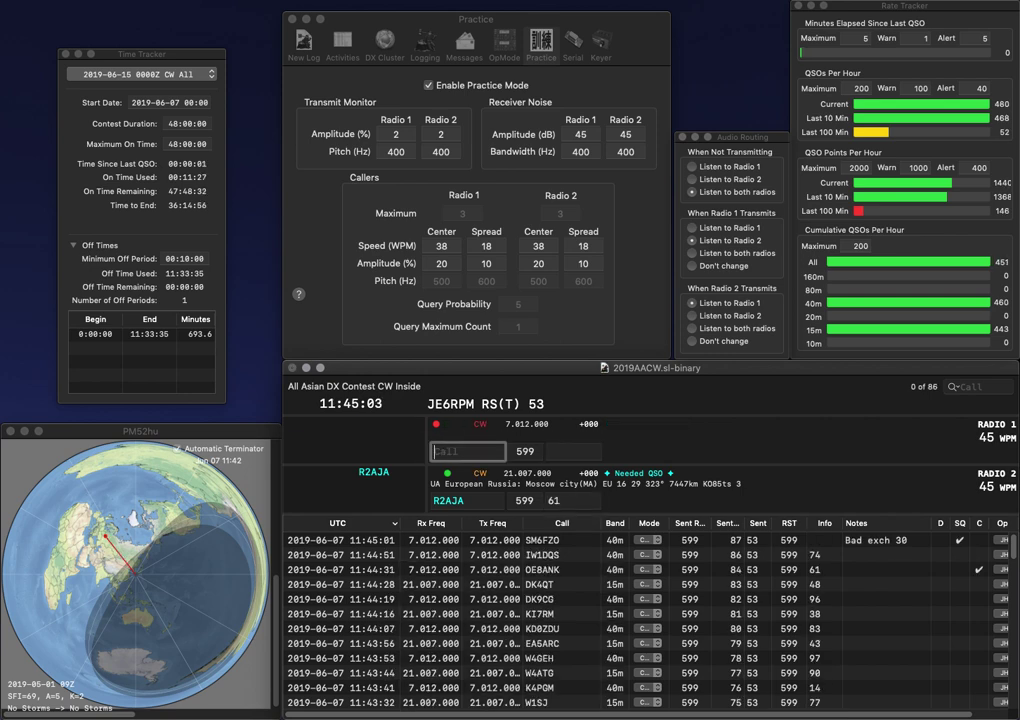
{"action": "key", "text": "Return"}
Step: Enter DJ6X for Radio 1 and the partial call 3XZ for Radio 2, and answer both callers
{"action": "type", "text": "DJ6"}
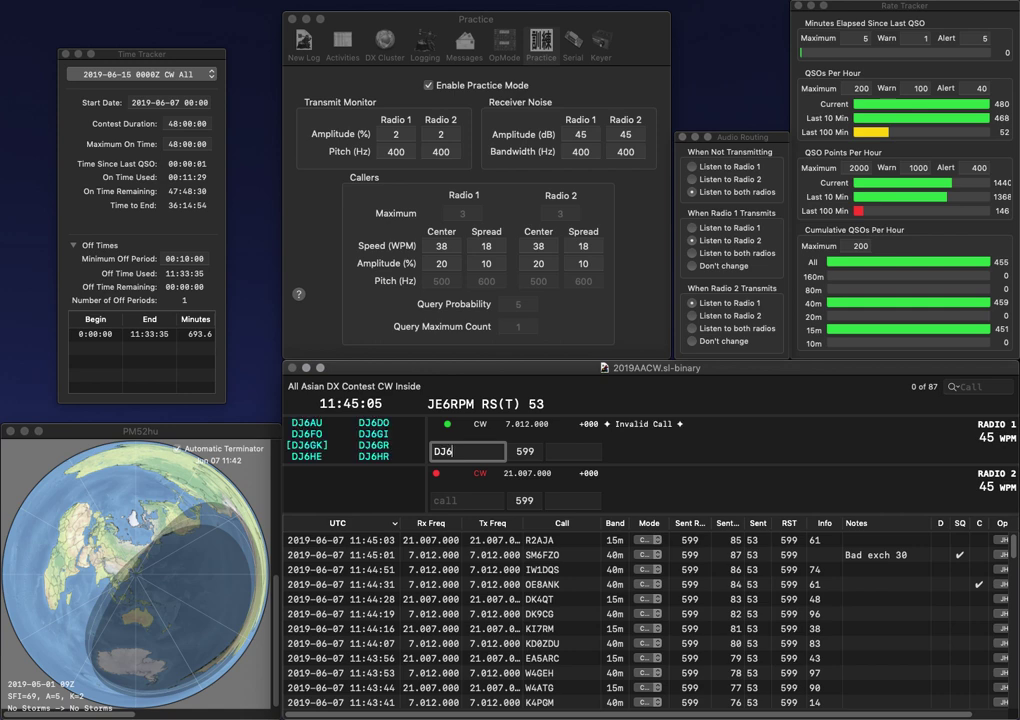
{"action": "type", "text": "X"}
{"action": "key", "text": "Return"}
{"action": "type", "text": "3XZ"}
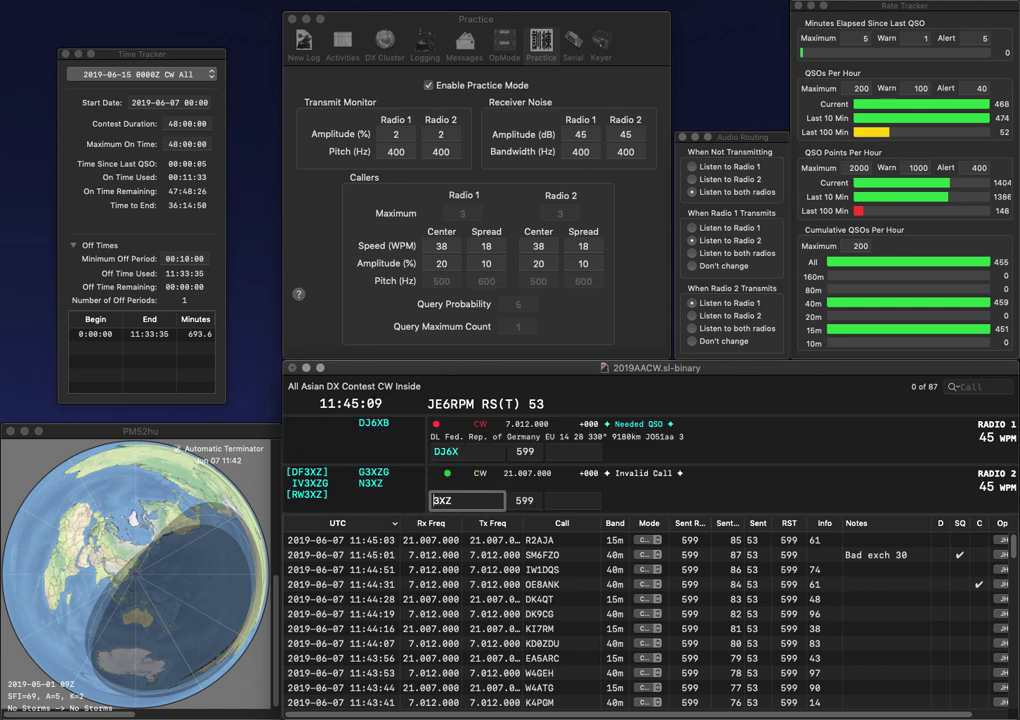
{"action": "key", "text": "Return"}
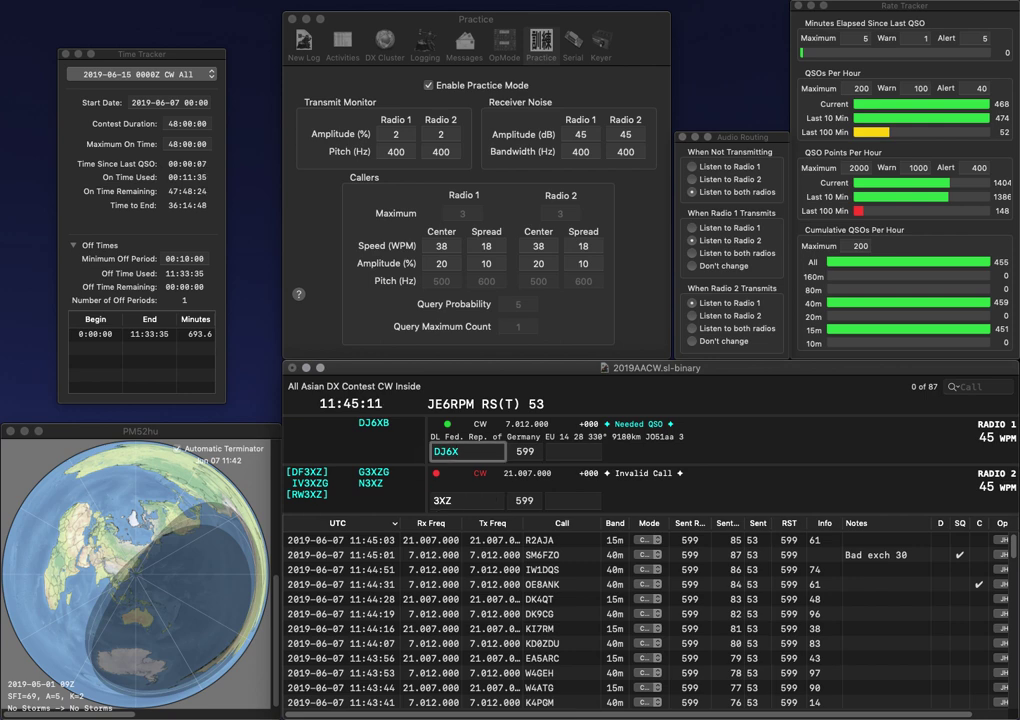
Step: Change the Radio 1 call to DJ7XJ and complete the Radio 2 call as RW3XZ, answering both callers
{"action": "key", "text": "BackSpace"}
{"action": "key", "text": "BackSpace"}
{"action": "type", "text": "7"}
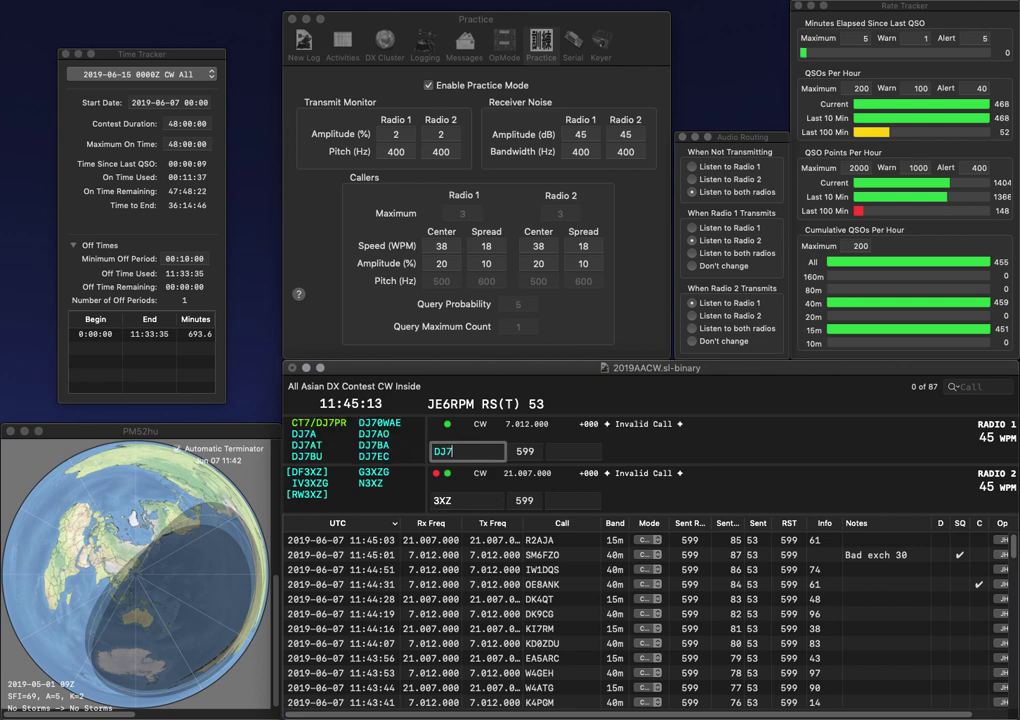
{"action": "type", "text": "XJ"}
{"action": "key", "text": "Return"}
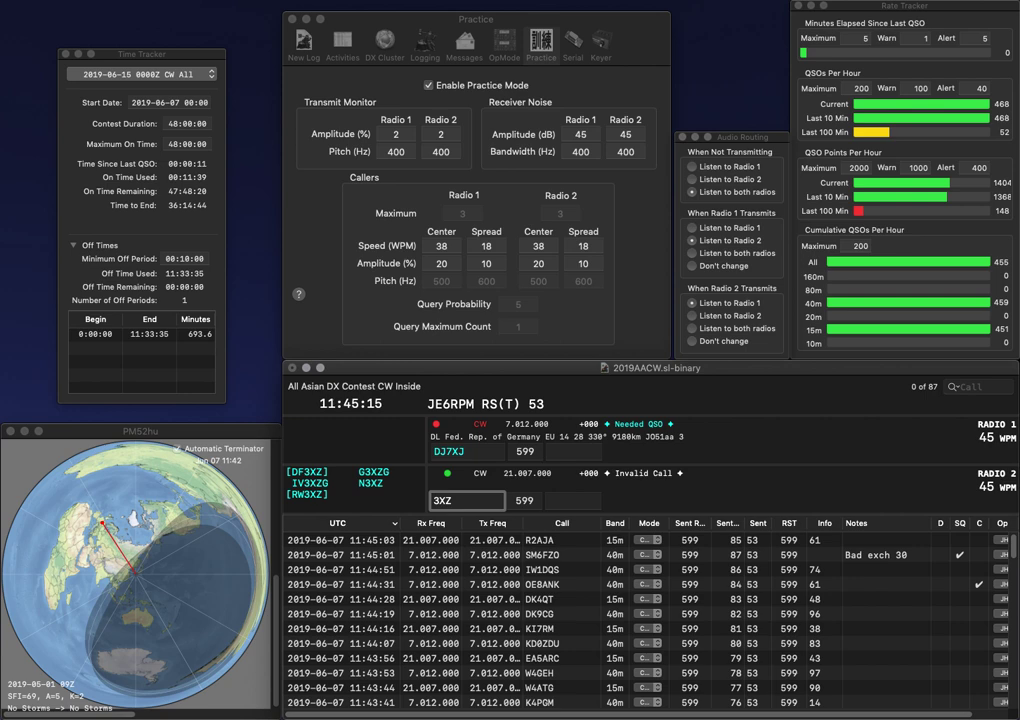
{"action": "type", "text": "RW"}
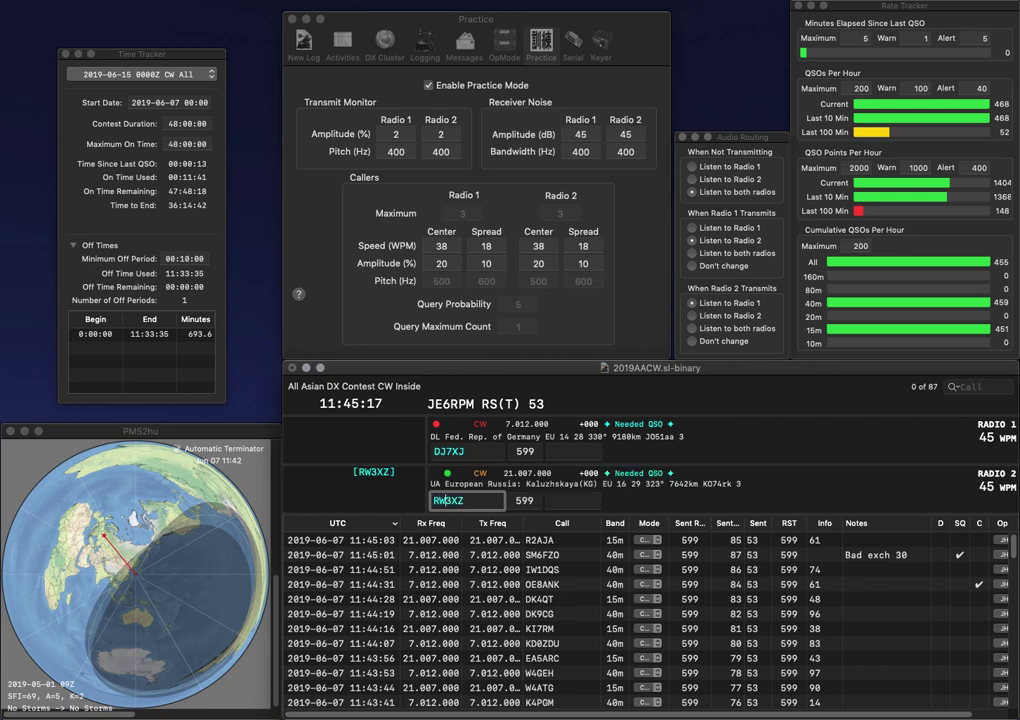
{"action": "key", "text": "Return"}
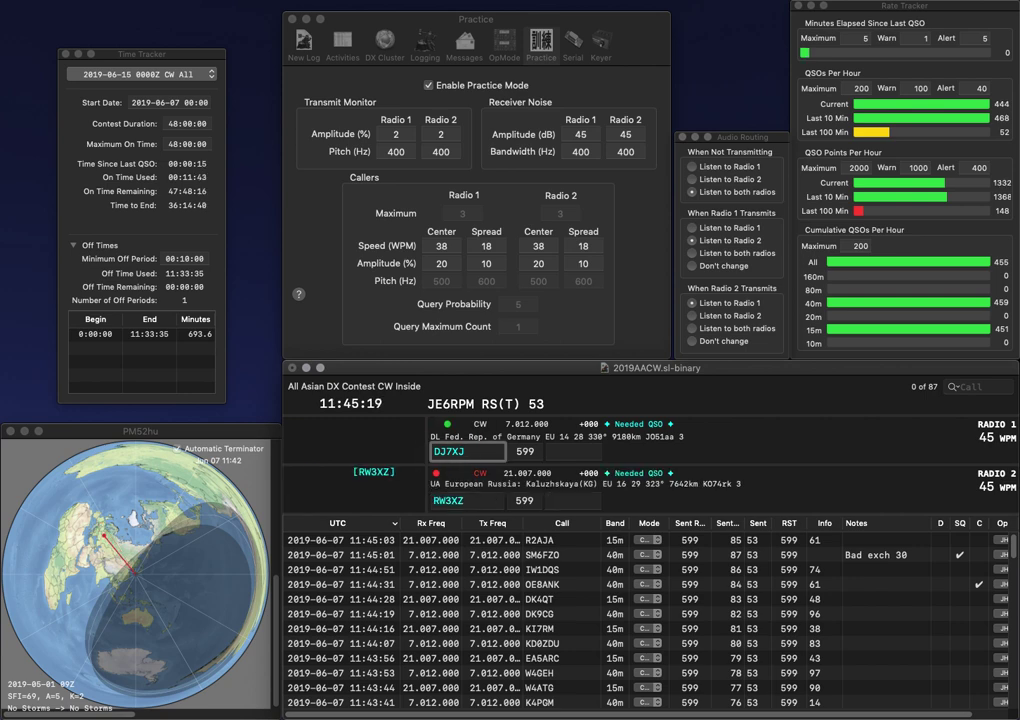
Step: Correct the Radio 1 call to DJ7XG and answer the caller
{"action": "key", "text": "BackSpace"}
{"action": "type", "text": "G"}
{"action": "key", "text": "Return"}
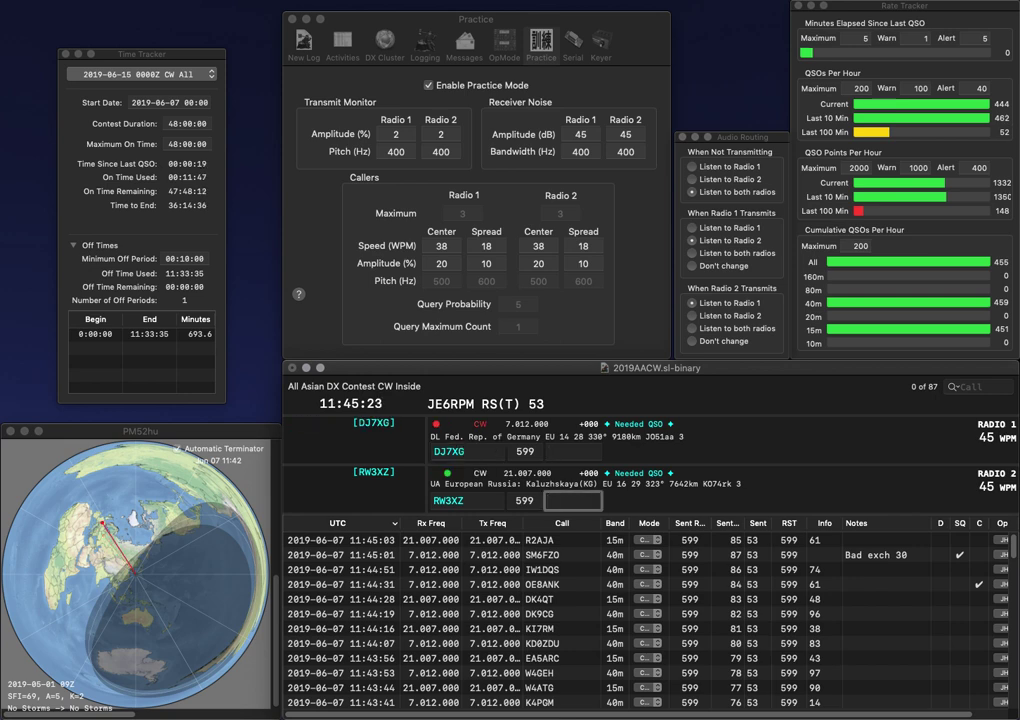
{"action": "type", "text": "76"}
{"action": "key", "text": "Return"}
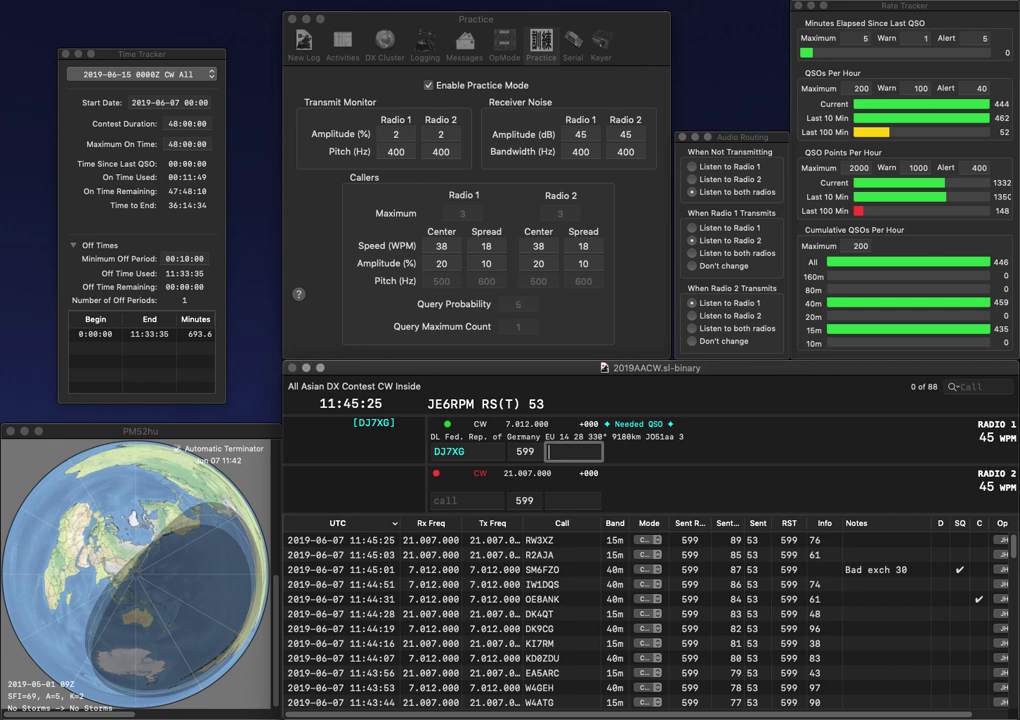
{"action": "type", "text": "26"}
{"action": "key", "text": "Return"}
{"action": "type", "text": "G4"}
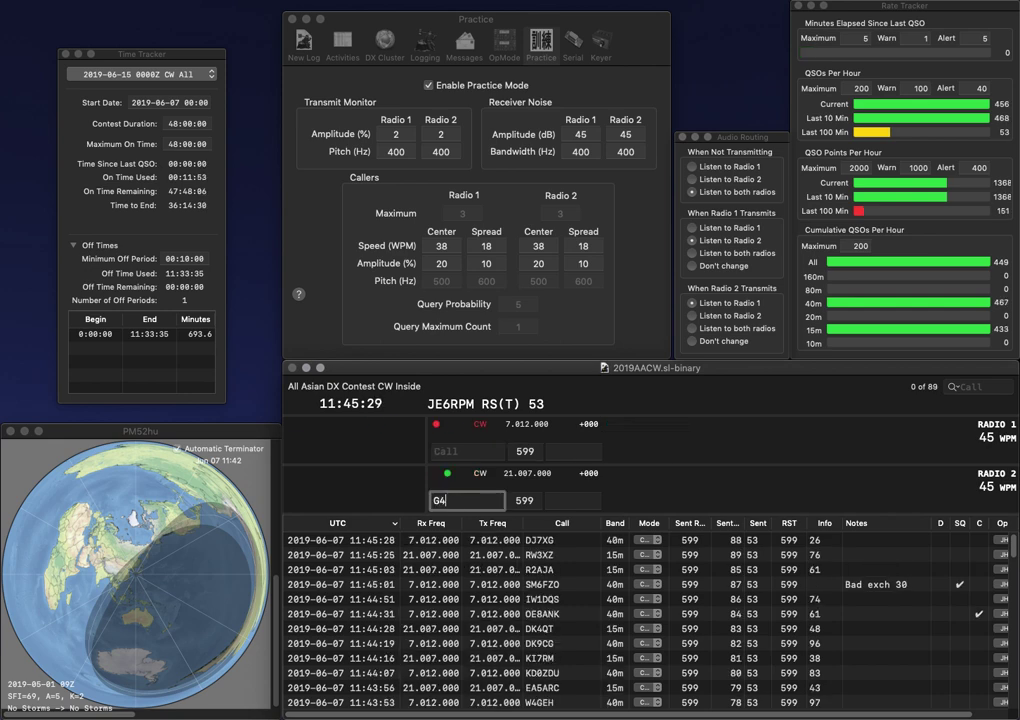
{"action": "type", "text": "CIB"}
{"action": "key", "text": "Return"}
{"action": "type", "text": "JKI1FXS"}
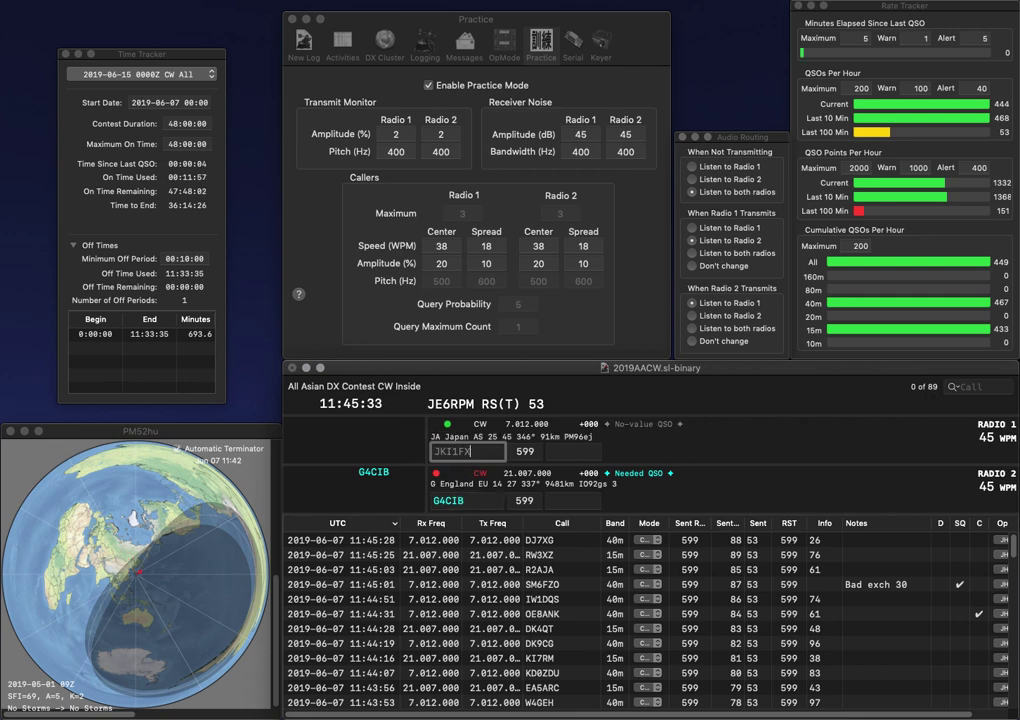
{"action": "left_click", "coordinate": [440, 451]}
{"action": "key", "text": "Delete"}
{"action": "key", "text": "Return"}
{"action": "type", "text": "21"}
{"action": "key", "text": "Return"}
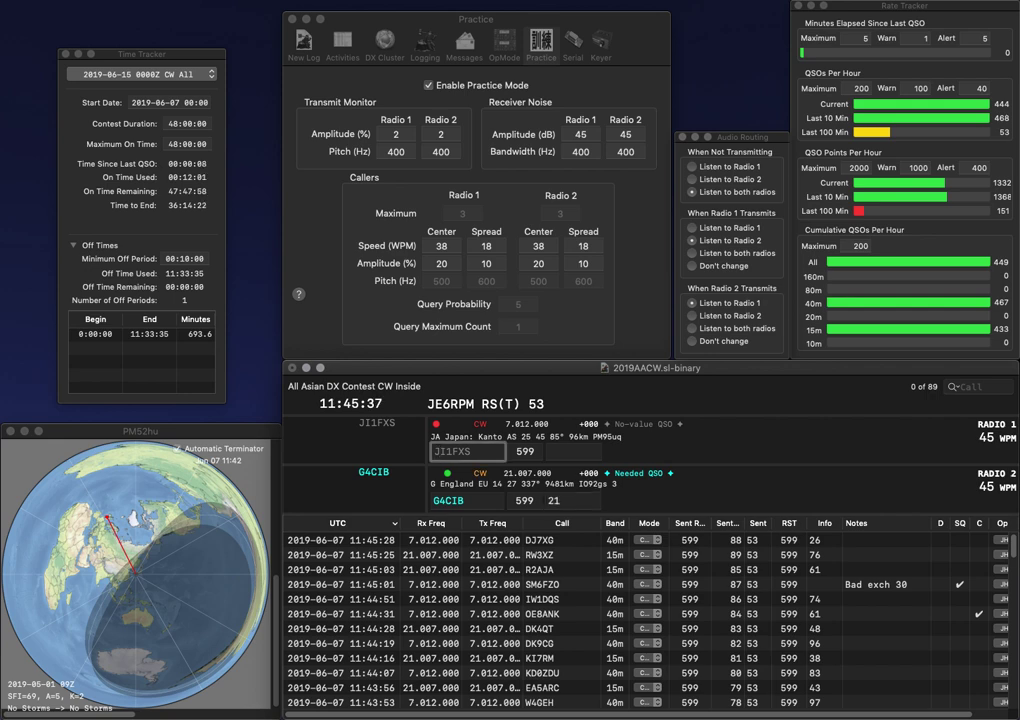
{"action": "key", "text": "Tab"}
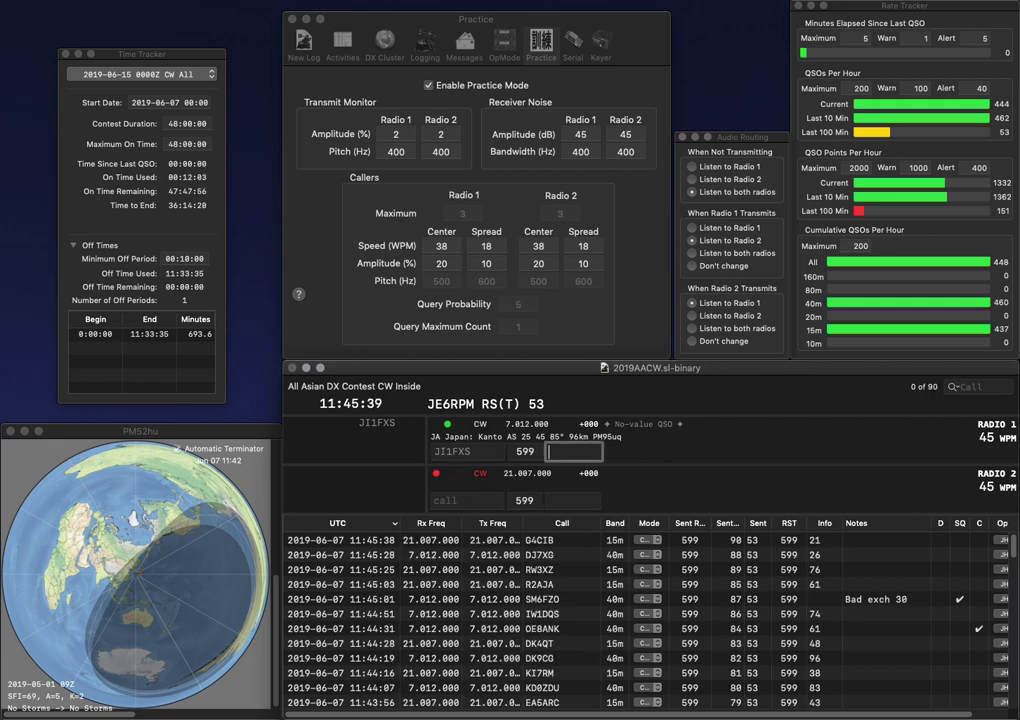
{"action": "type", "text": "49"}
{"action": "key", "text": "Return"}
{"action": "type", "text": "K1A"}
{"action": "key", "text": "ctrl+a"}
{"action": "type", "text": "D"}
{"action": "key", "text": "Return"}
{"action": "type", "text": "I2/HB9FIH"}
{"action": "key", "text": "Return"}
{"action": "type", "text": "56"}
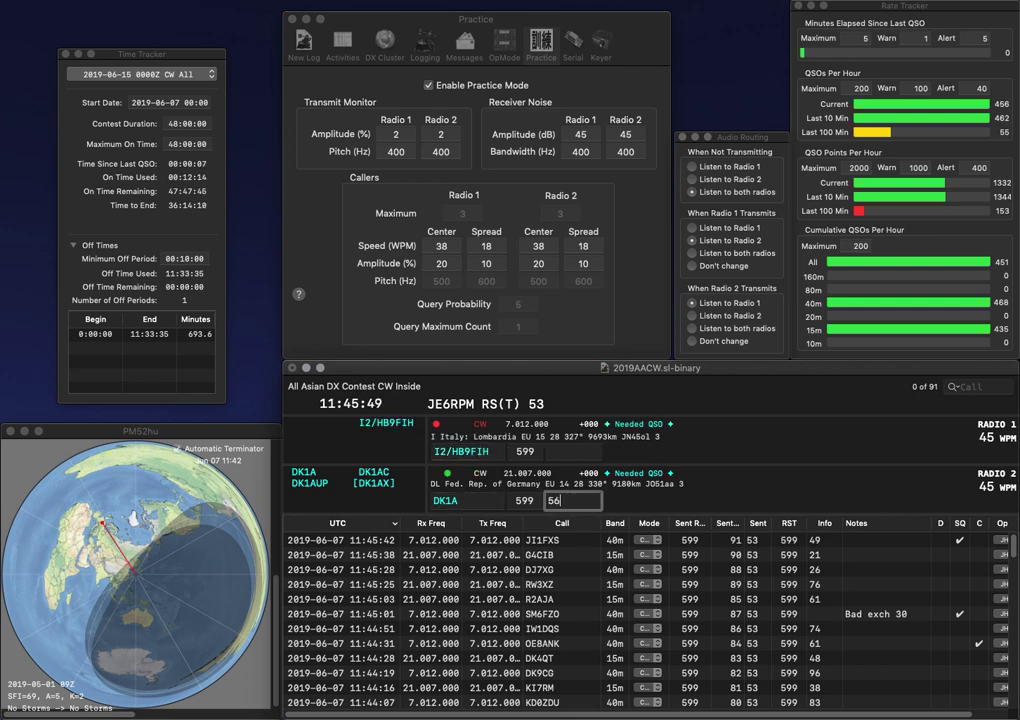
{"action": "key", "text": "space"}
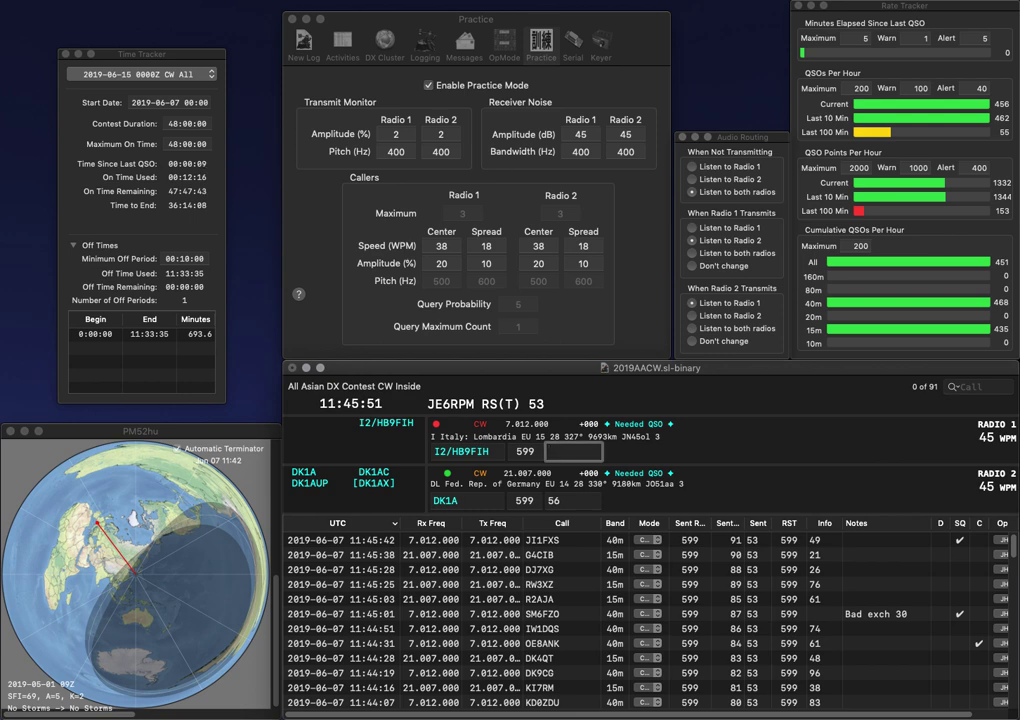
{"action": "key", "text": "Return"}
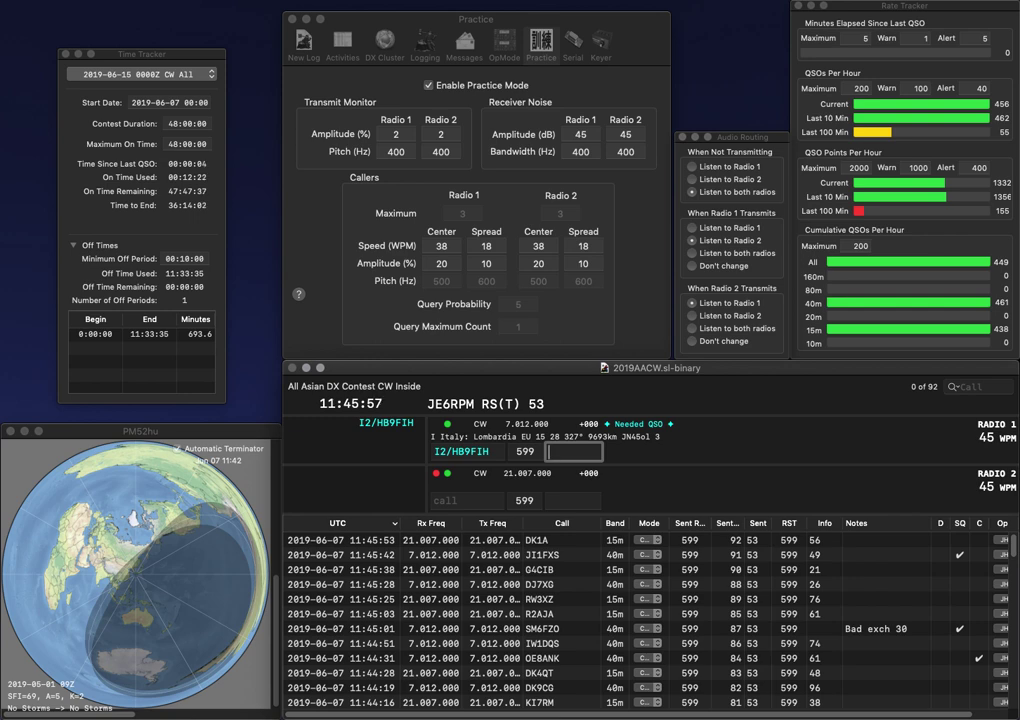
{"action": "type", "text": "14"}
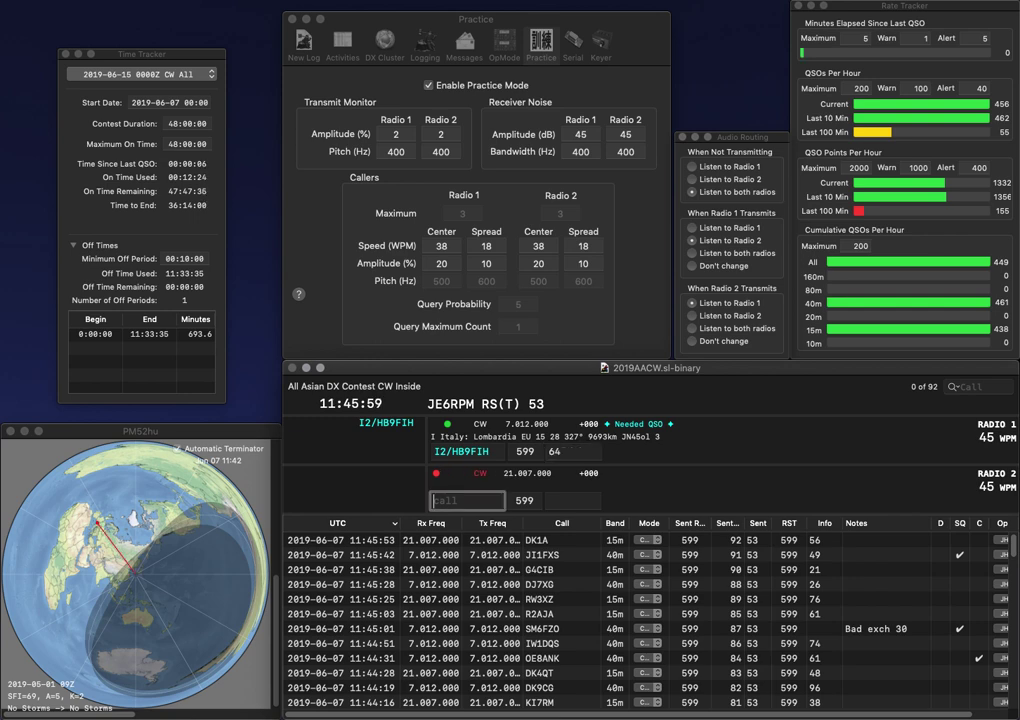
{"action": "key", "text": "Return"}
Step: Enter W2CCR for Radio 2 and LY5BT for Radio 1, and answer both callers
{"action": "type", "text": "W2CCR"}
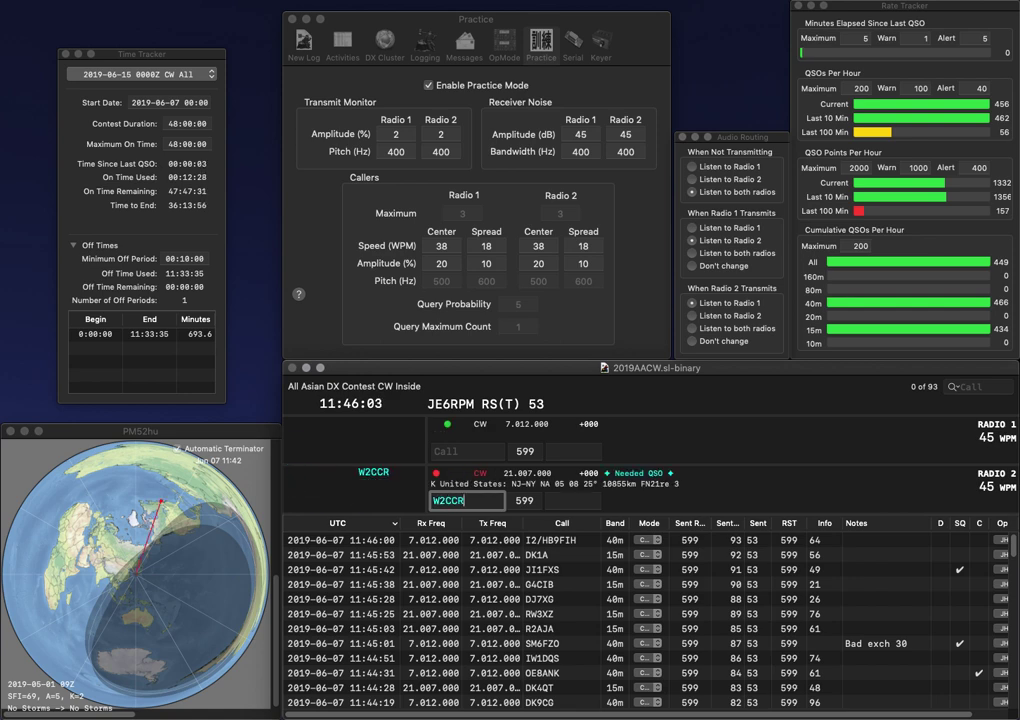
{"action": "key", "text": "Return"}
{"action": "type", "text": "LY5BT"}
{"action": "key", "text": "Return"}
{"action": "key", "text": "Return"}
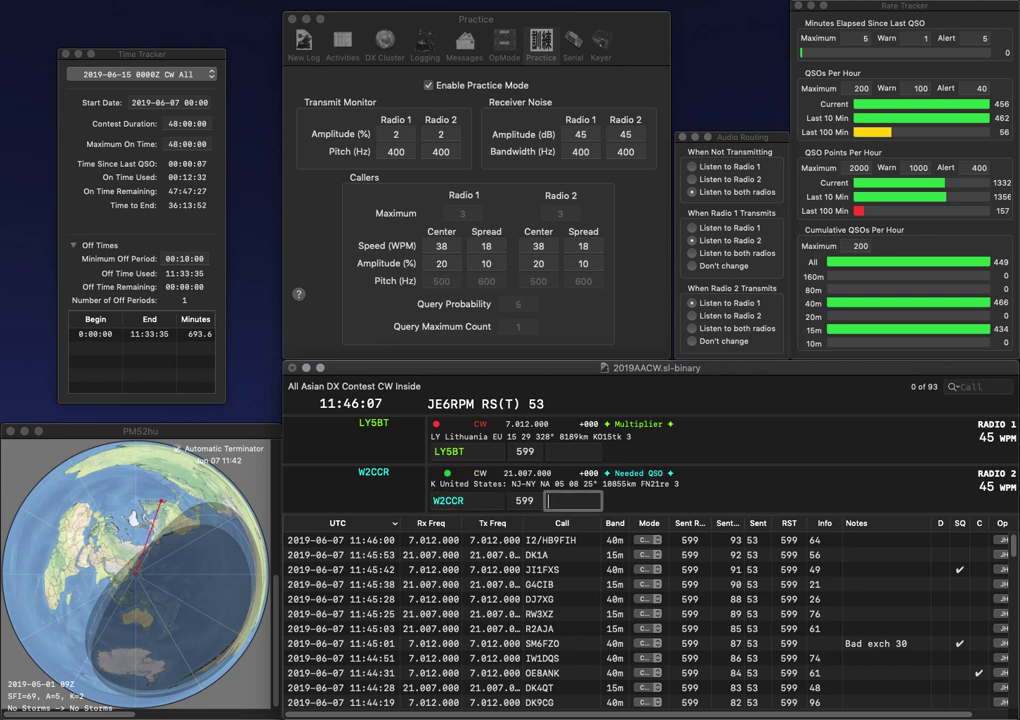
{"action": "type", "text": "12"}
{"action": "key", "text": "Return"}
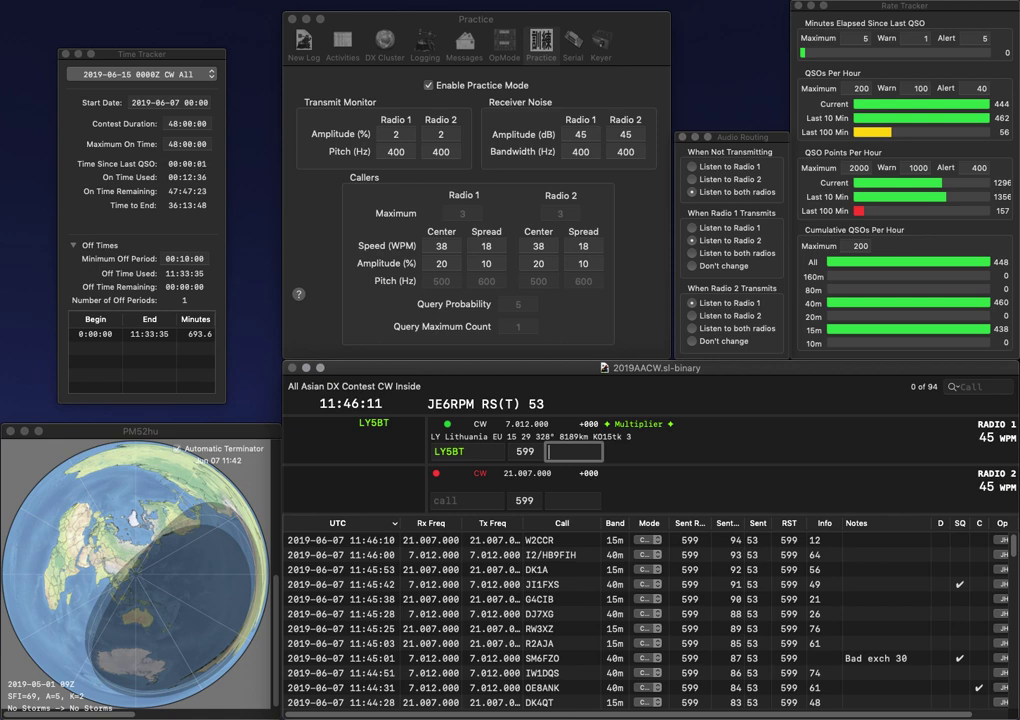
{"action": "type", "text": "59"}
{"action": "key", "text": "Return"}
Step: Enter W7REJ for Radio 2 and the partial call 0XBY for Radio 1, and answer both callers
{"action": "type", "text": "W"}
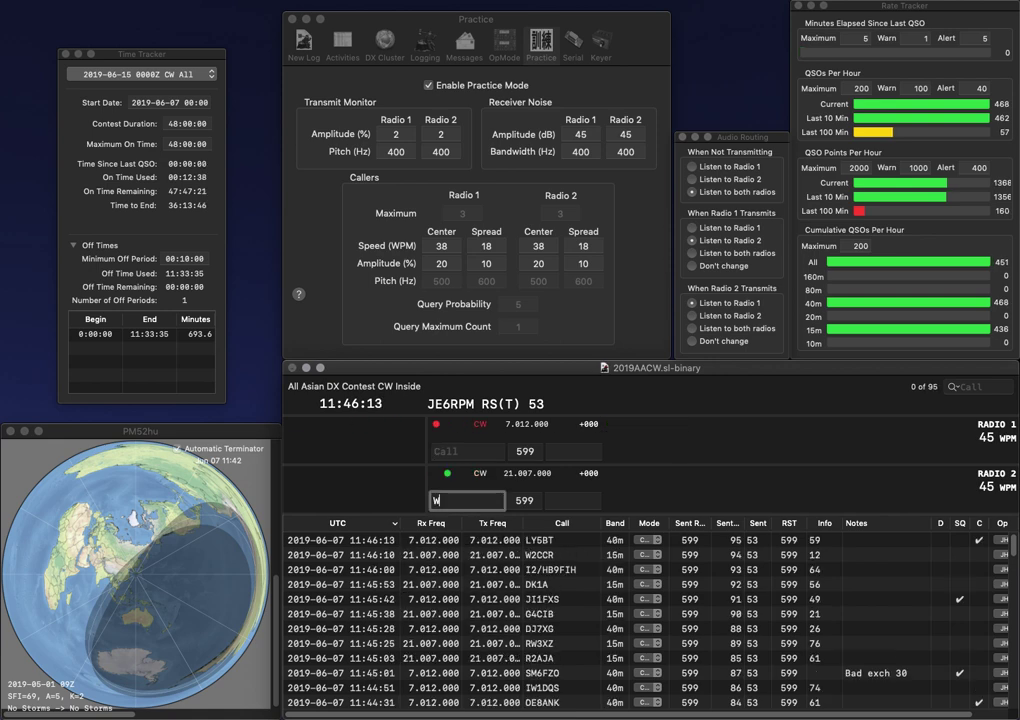
{"action": "type", "text": "7W"}
{"action": "key", "text": "BackSpace"}
{"action": "type", "text": "REJ"}
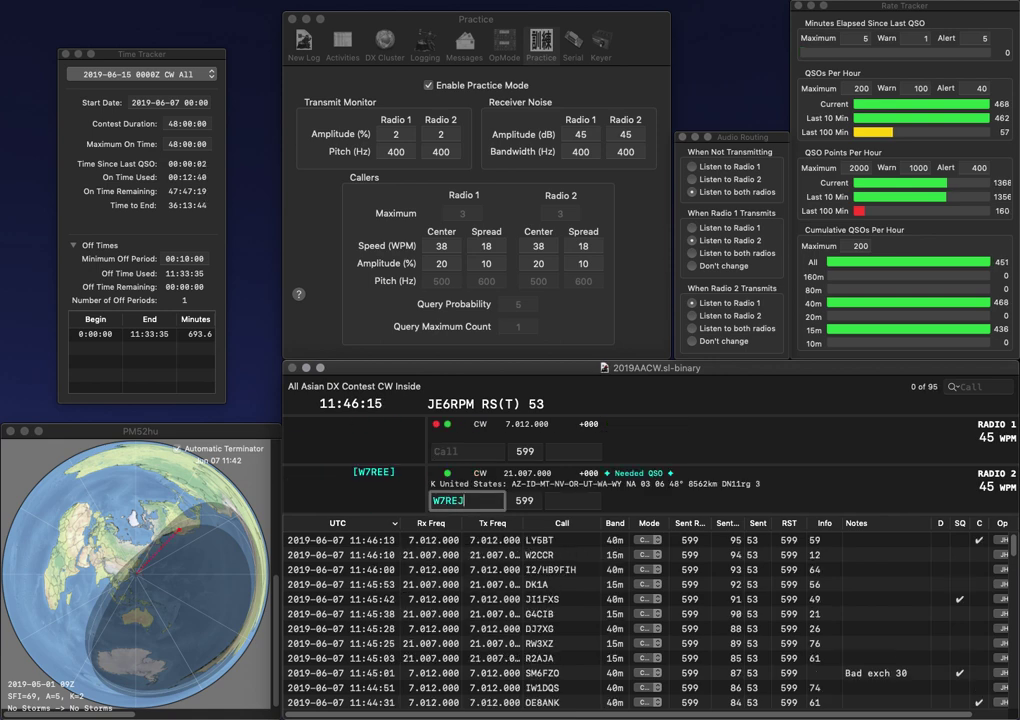
{"action": "key", "text": "Return"}
{"action": "type", "text": "0"}
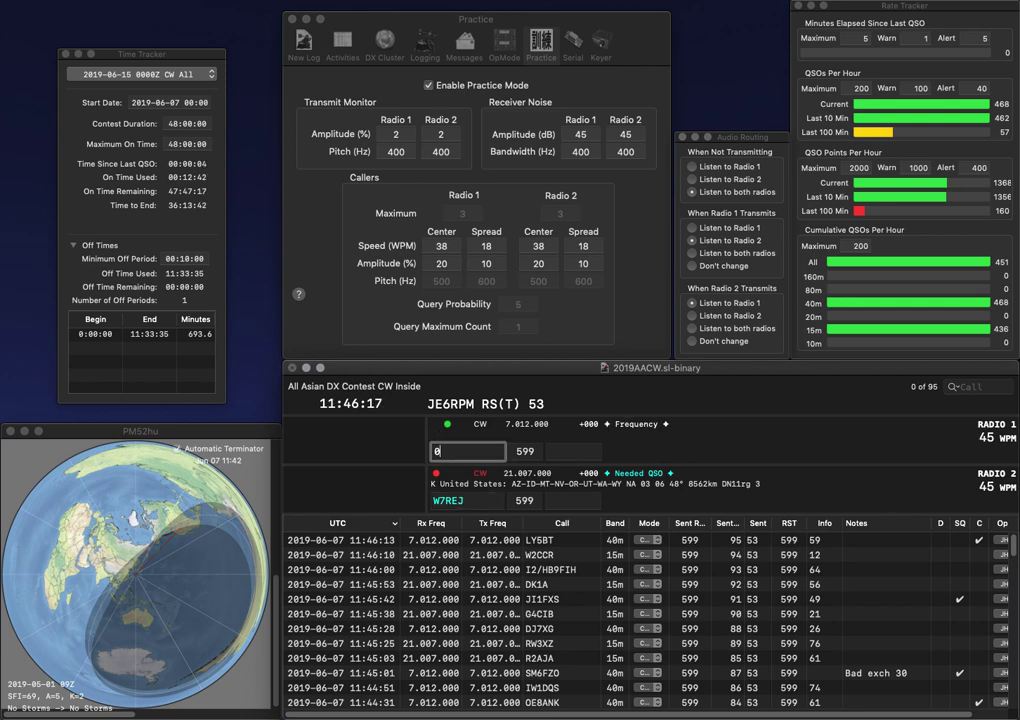
{"action": "type", "text": "XBY"}
{"action": "key", "text": "Return"}
{"action": "key", "text": "BackSpace"}
{"action": "key", "text": "BackSpace"}
{"action": "key", "text": "BackSpace"}
{"action": "type", "text": "WES"}
{"action": "key", "text": "Return"}
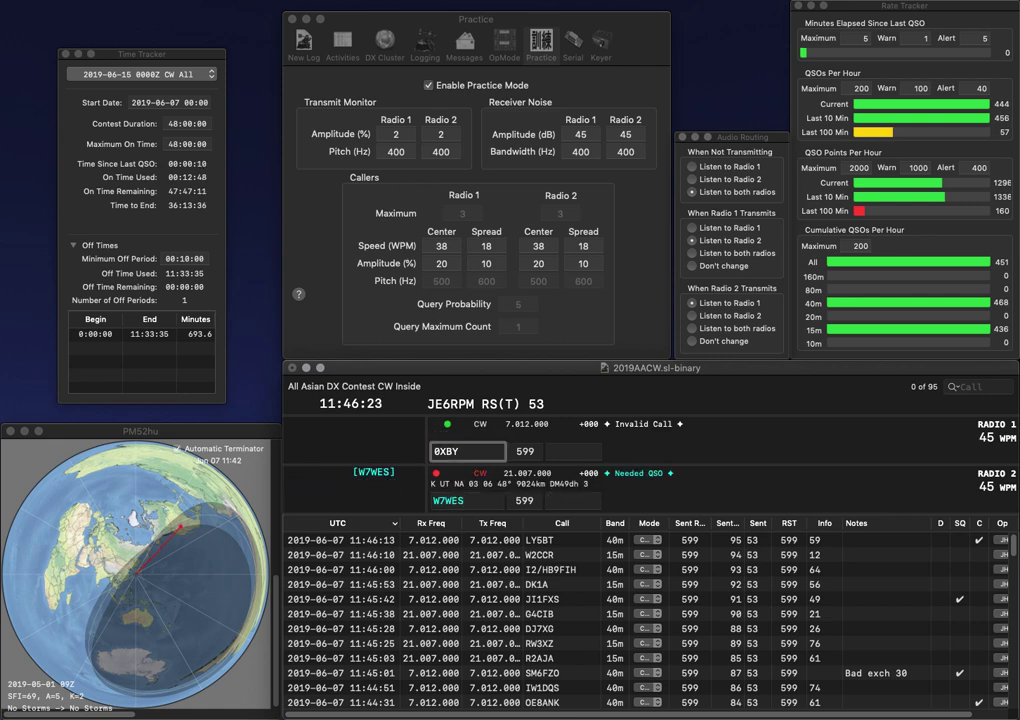
{"action": "type", "text": "IS"}
{"action": "key", "text": "BackSpace"}
{"action": "key", "text": "Right"}
{"action": "type", "text": "O"}
{"action": "key", "text": "Return"}
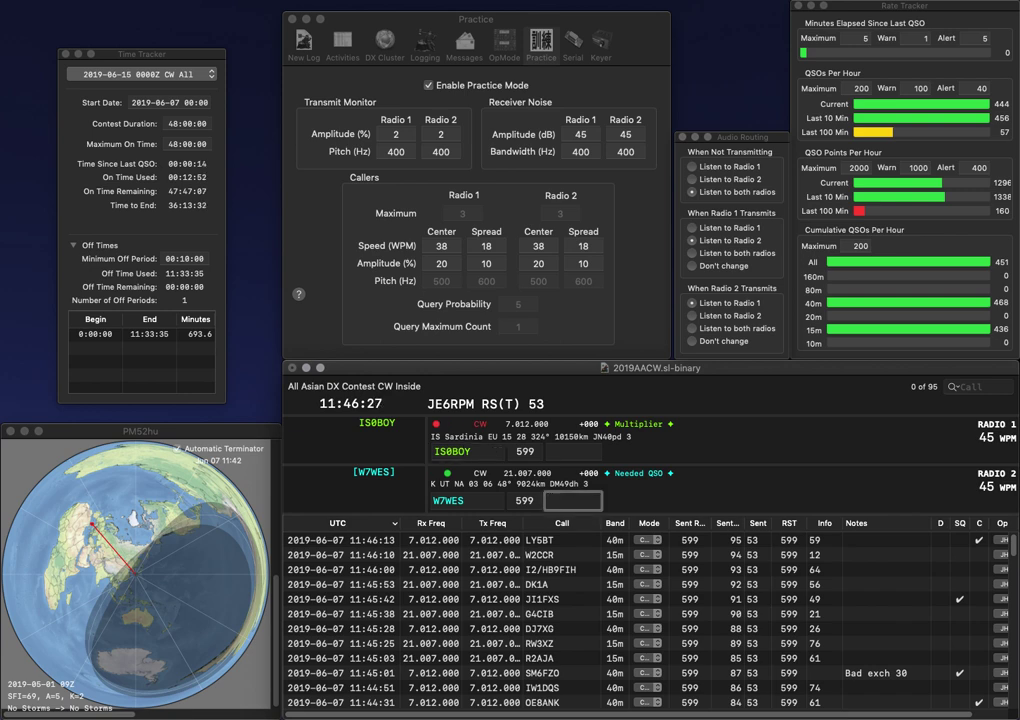
{"action": "type", "text": "94"}
{"action": "key", "text": "Return"}
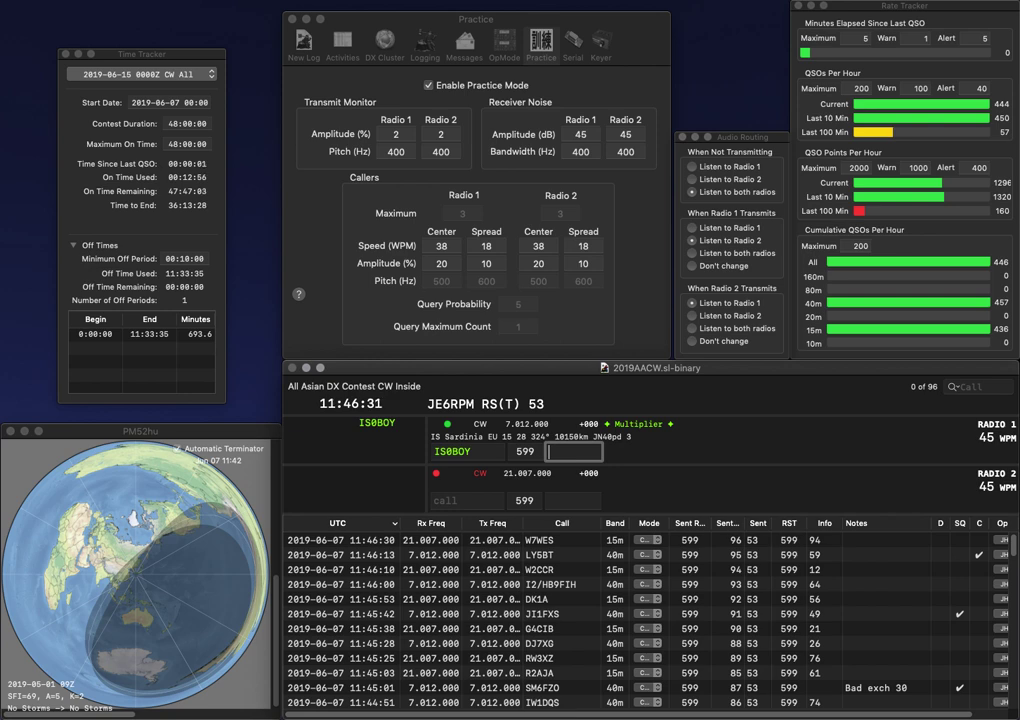
{"action": "type", "text": "59"}
{"action": "key", "text": "Return"}
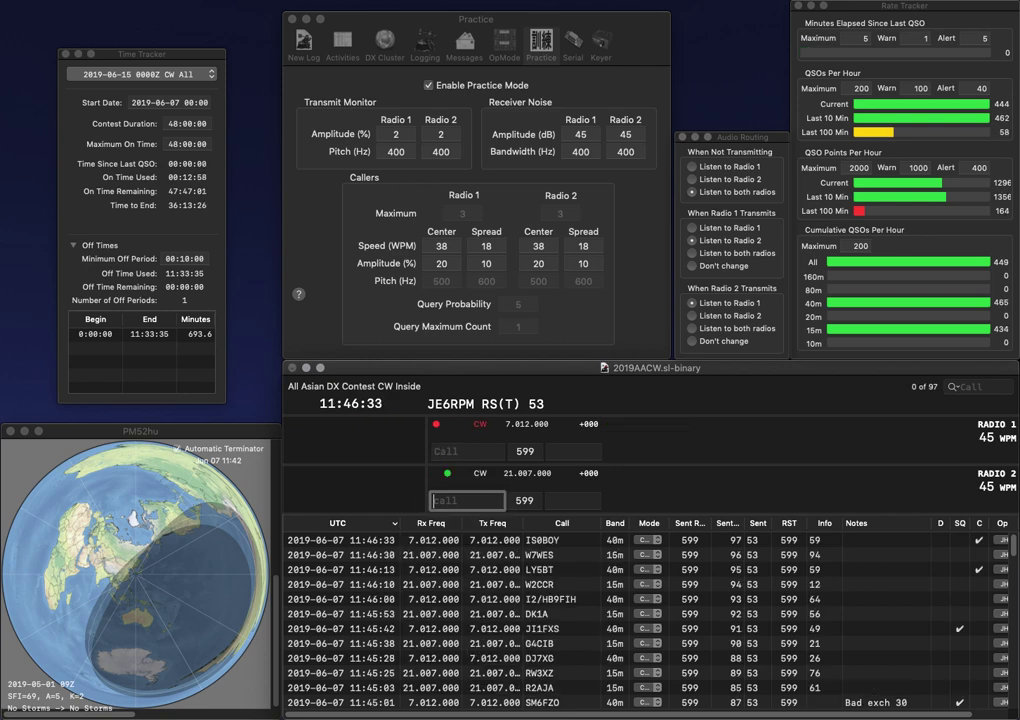
{"action": "type", "text": "K1PD"}
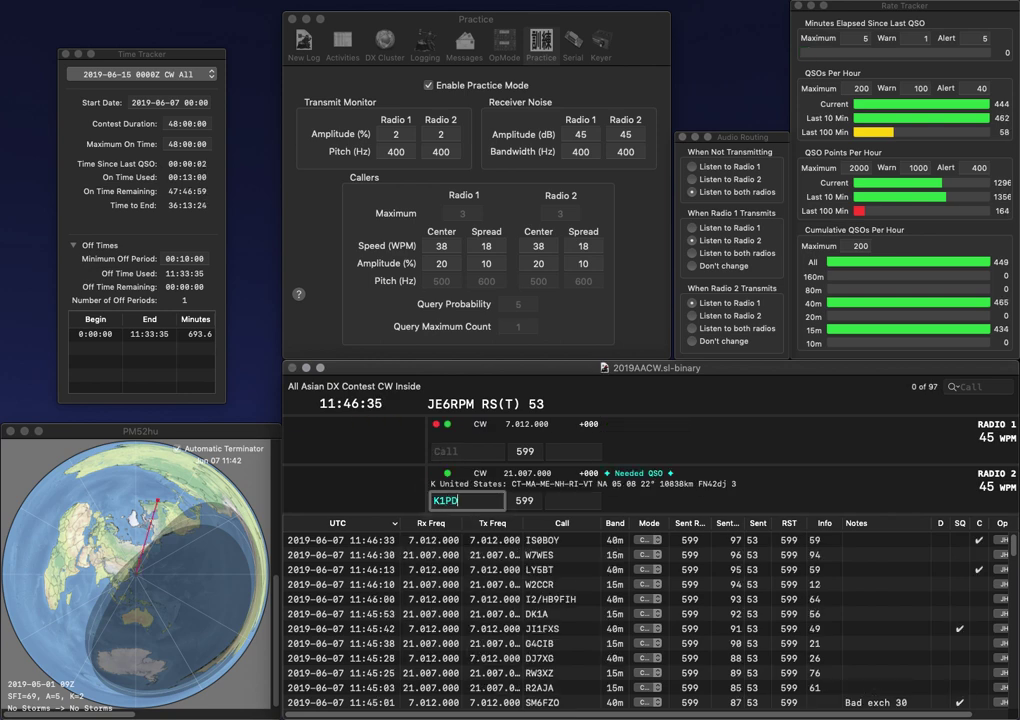
{"action": "type", "text": "O"}
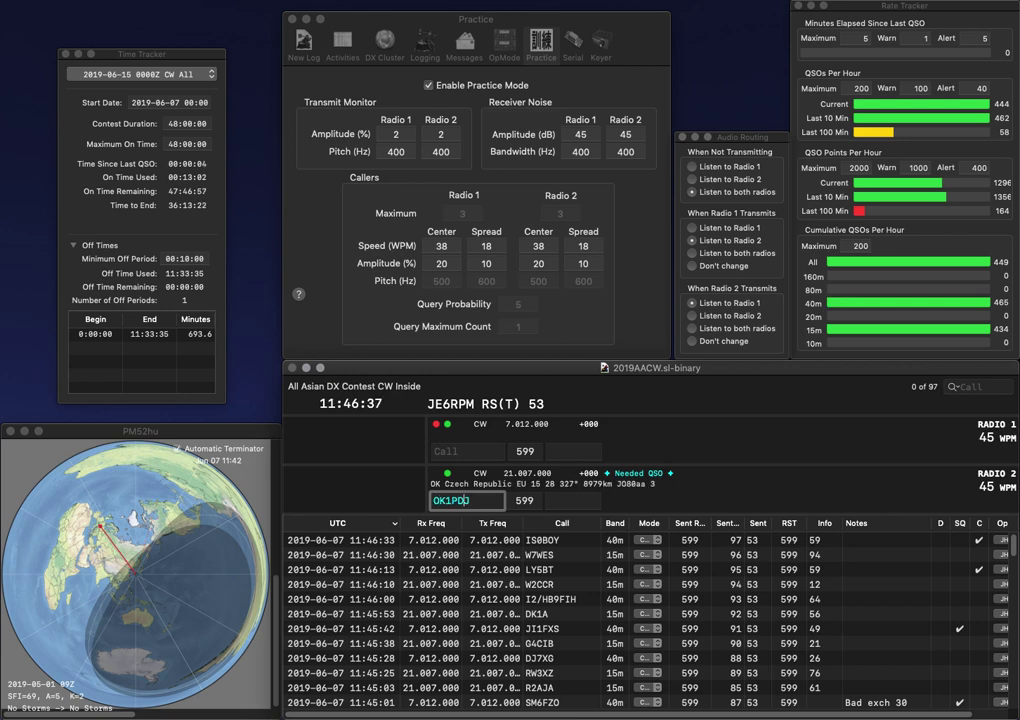
{"action": "key", "text": "BackSpace"}
{"action": "type", "text": "D"}
{"action": "key", "text": "Up"}
{"action": "type", "text": "9A"}
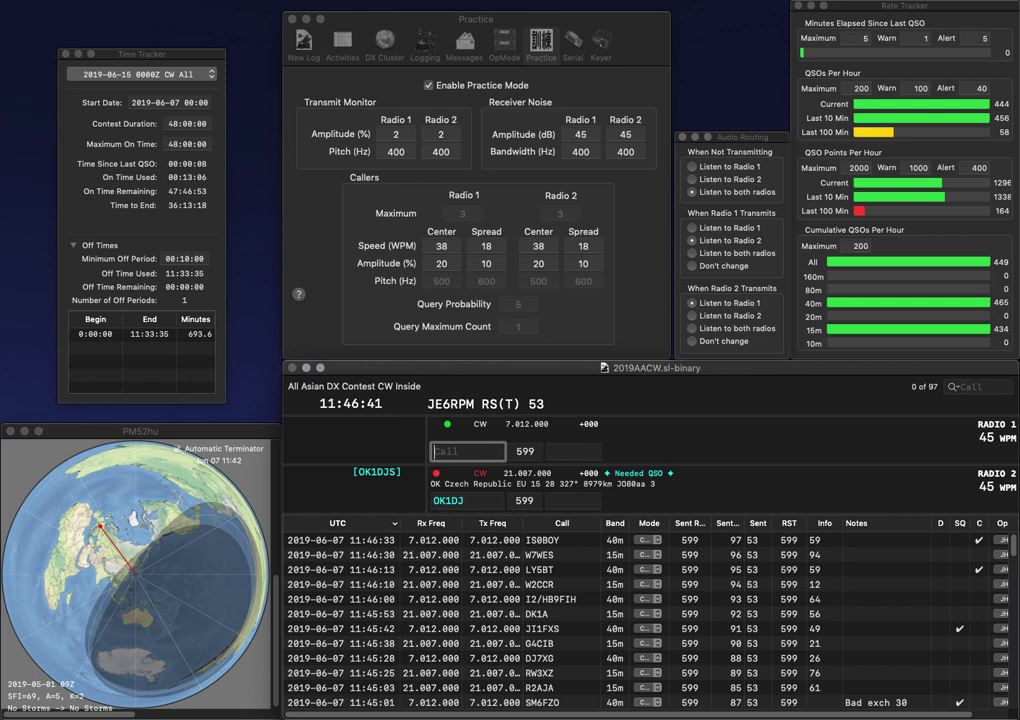
{"action": "type", "text": "1DR"}
{"action": "key", "text": "Return"}
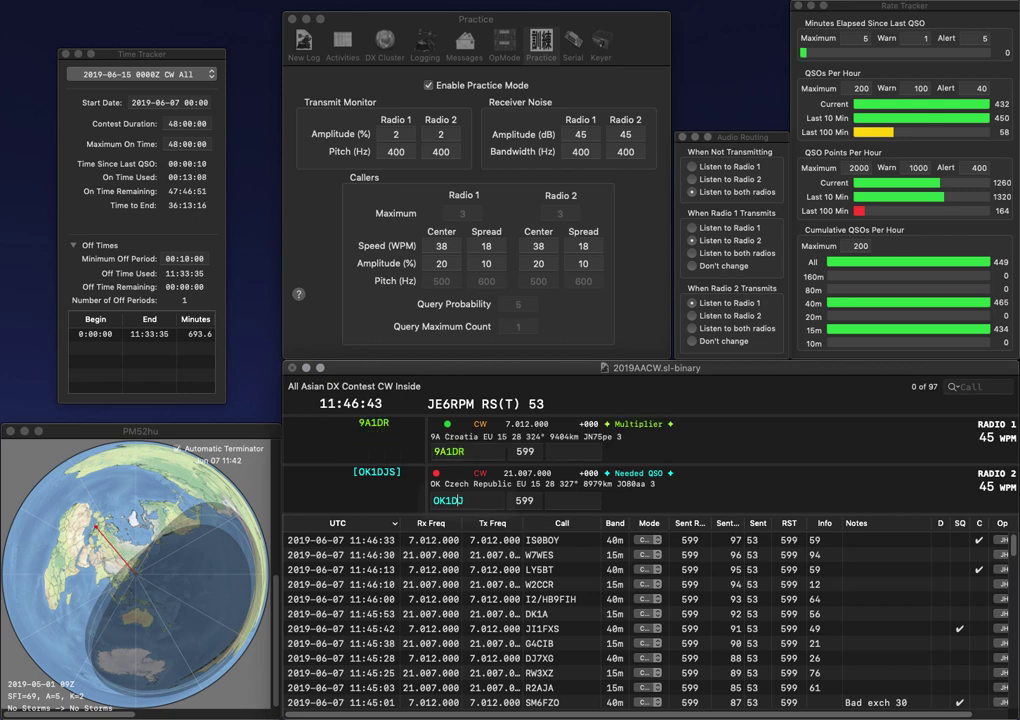
{"action": "key", "text": "BackSpace"}
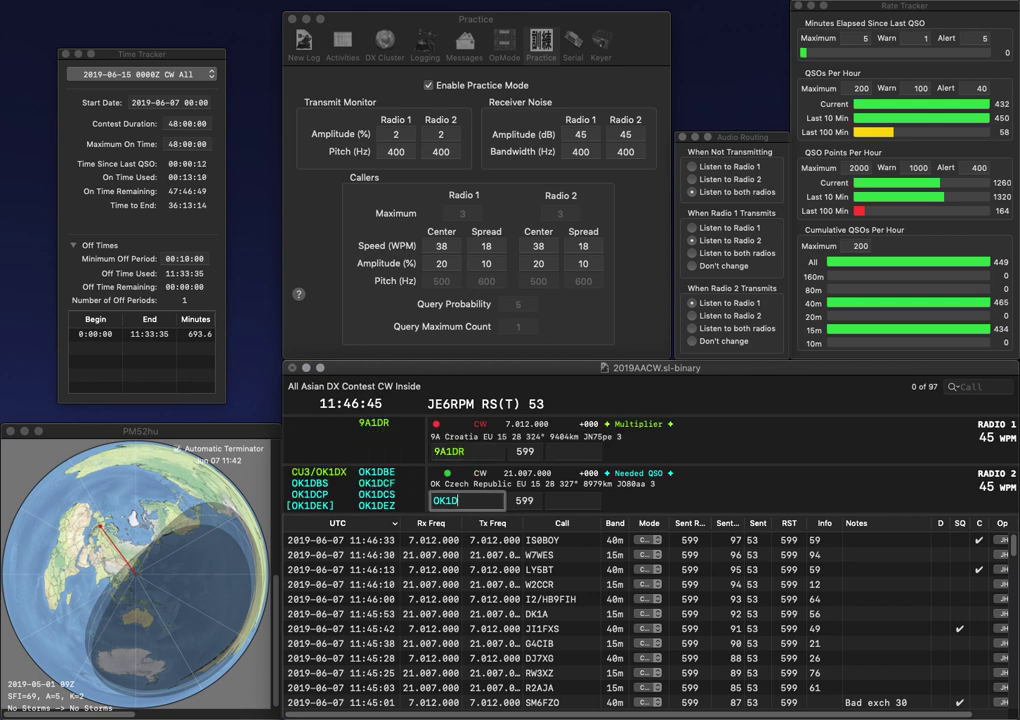
{"action": "key", "text": "BackSpace"}
{"action": "type", "text": "JDJ"}
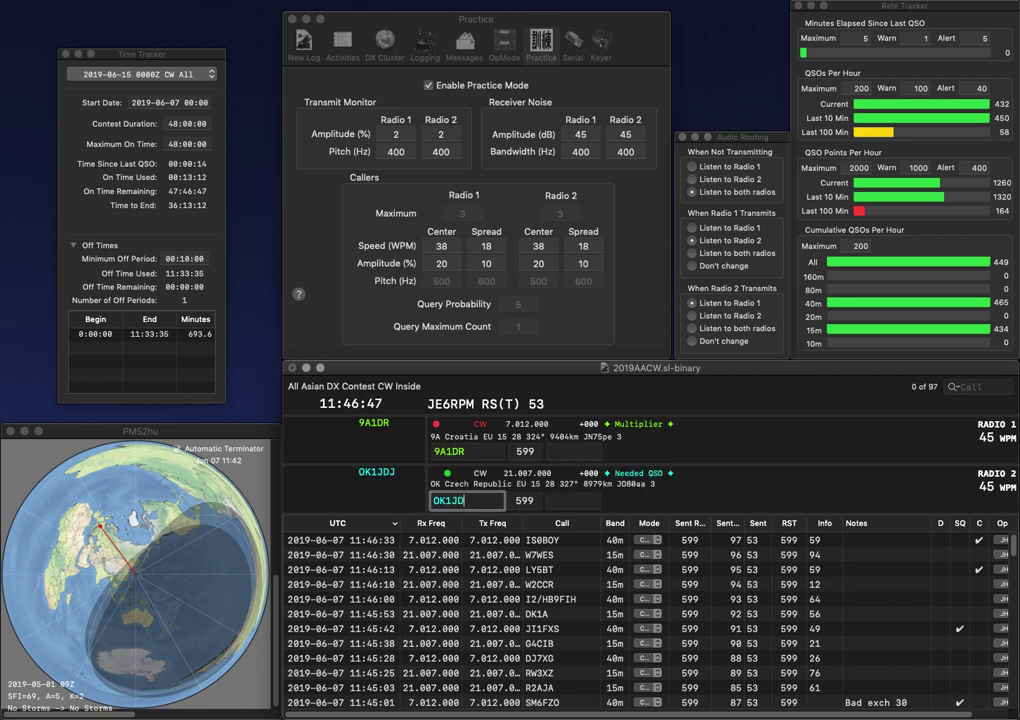
{"action": "key", "text": "Return"}
{"action": "left_click", "coordinate": [573, 451]}
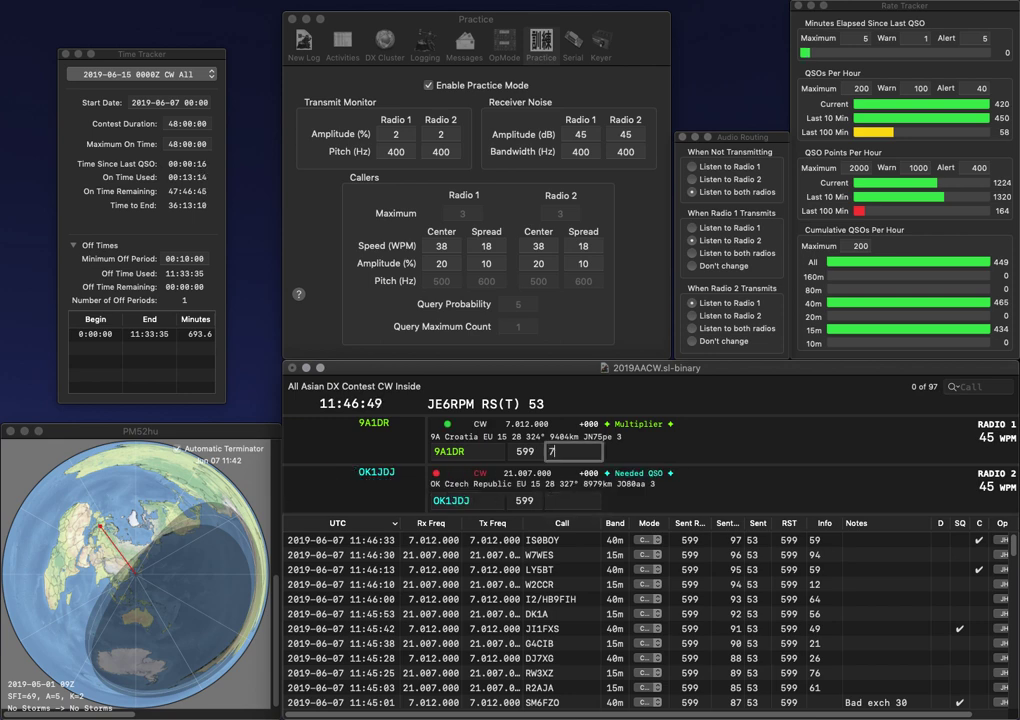
{"action": "key", "text": "Return"}
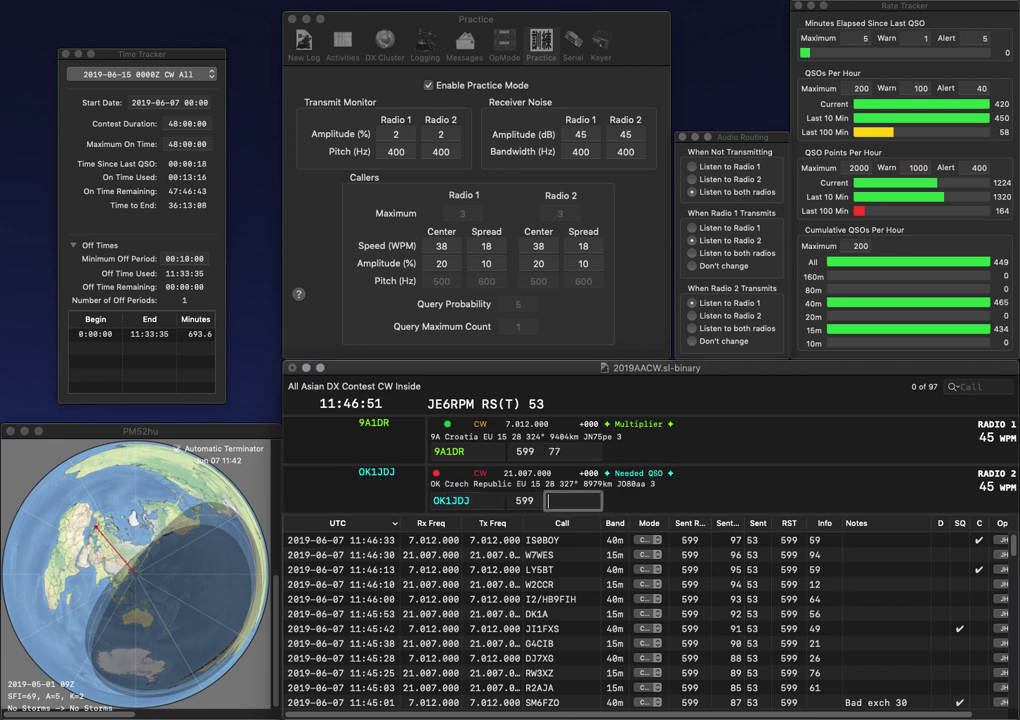
{"action": "key", "text": "Return"}
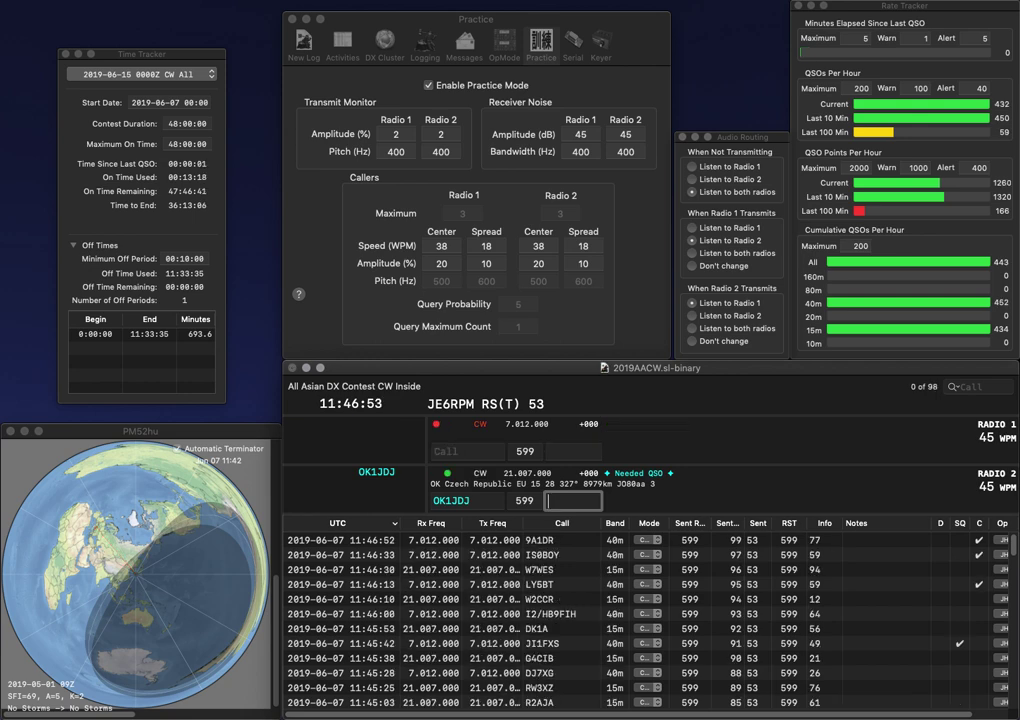
{"action": "key", "text": "Return"}
{"action": "type", "text": "2PAA"}
{"action": "key", "text": "Return"}
{"action": "type", "text": "W1LY"}
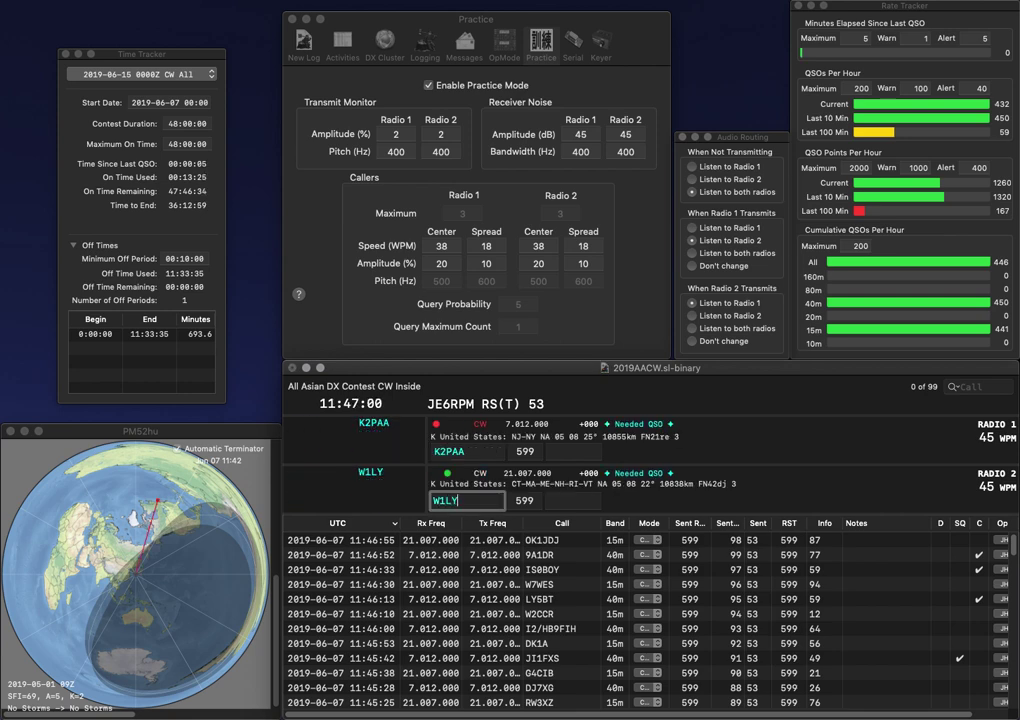
{"action": "key", "text": "Return"}
{"action": "key", "text": "space"}
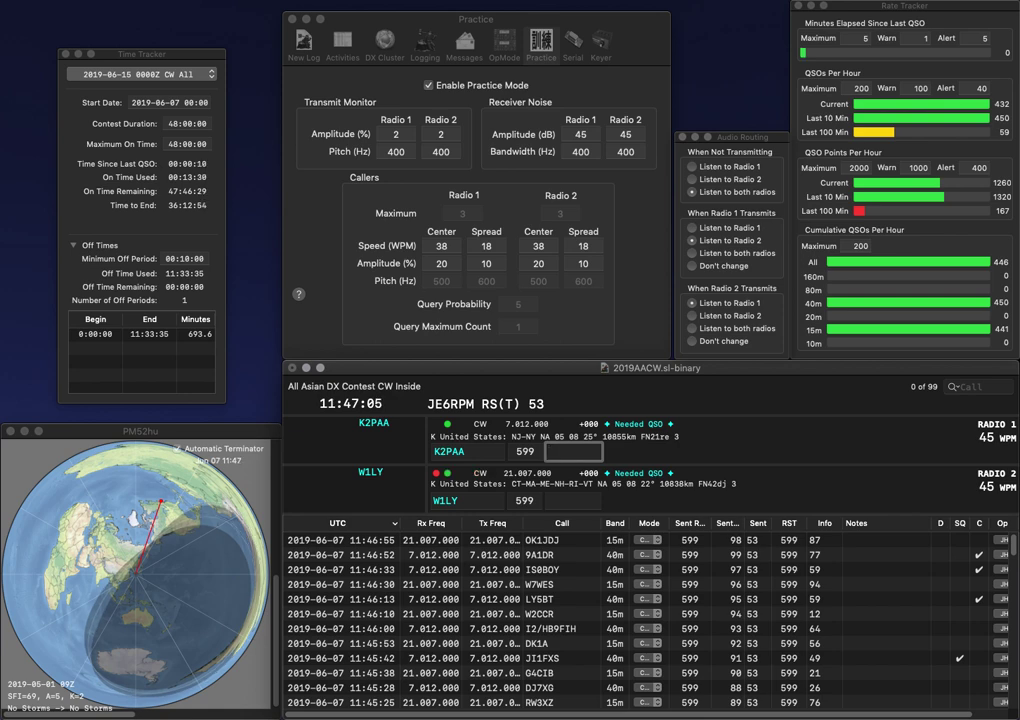
{"action": "key", "text": "Return"}
{"action": "type", "text": "33"}
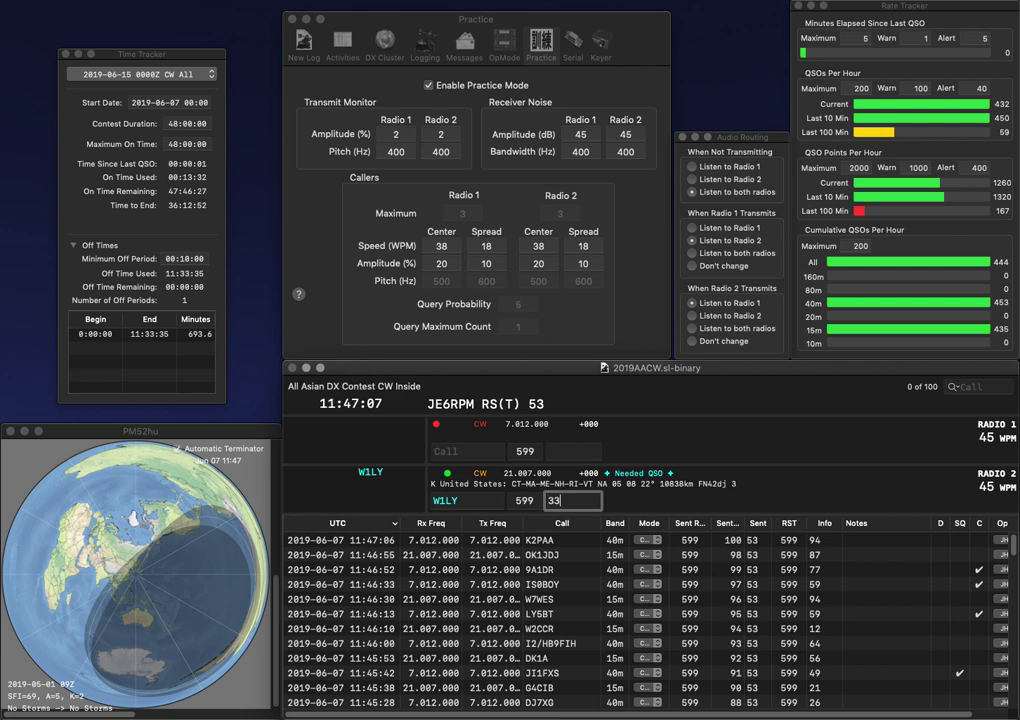
{"action": "key", "text": "Return"}
Step: Enter AA1WA for Radio 1 and OU2V for Radio 2, and answer both callers
{"action": "type", "text": "A"}
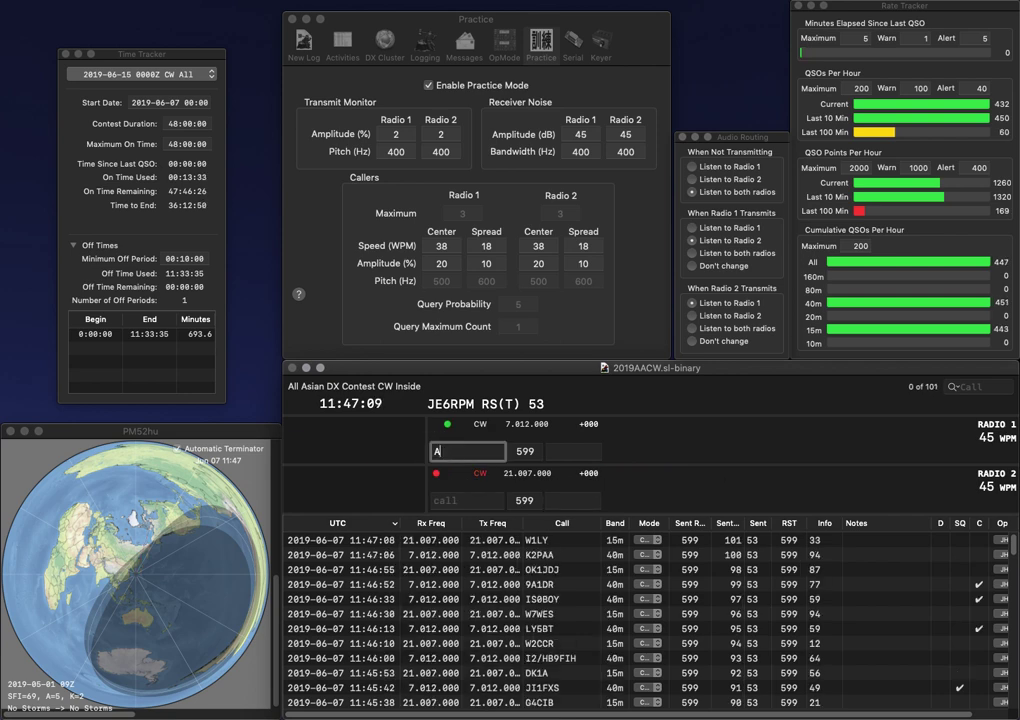
{"action": "type", "text": "A1WA"}
{"action": "key", "text": "Return"}
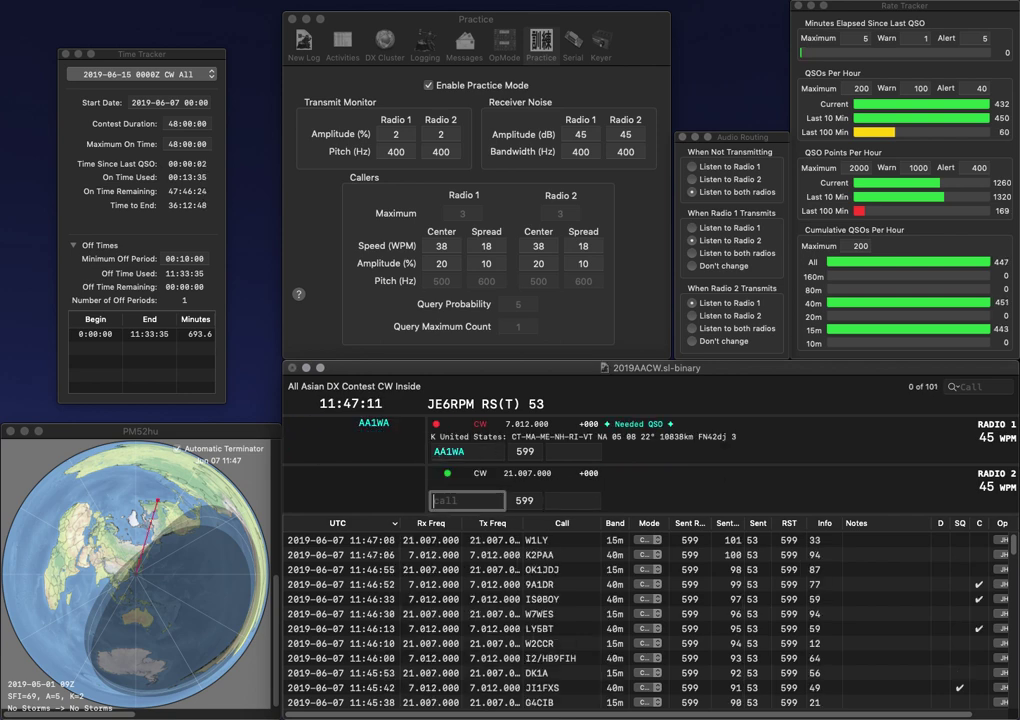
{"action": "type", "text": "OU2V"}
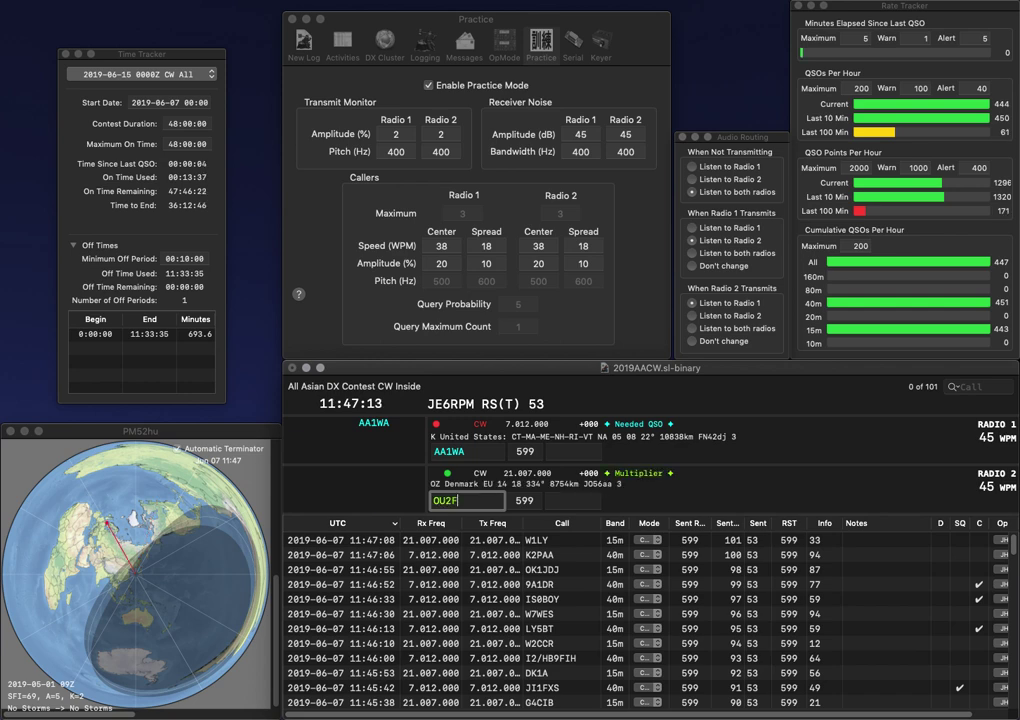
{"action": "key", "text": "Return"}
{"action": "key", "text": "Return"}
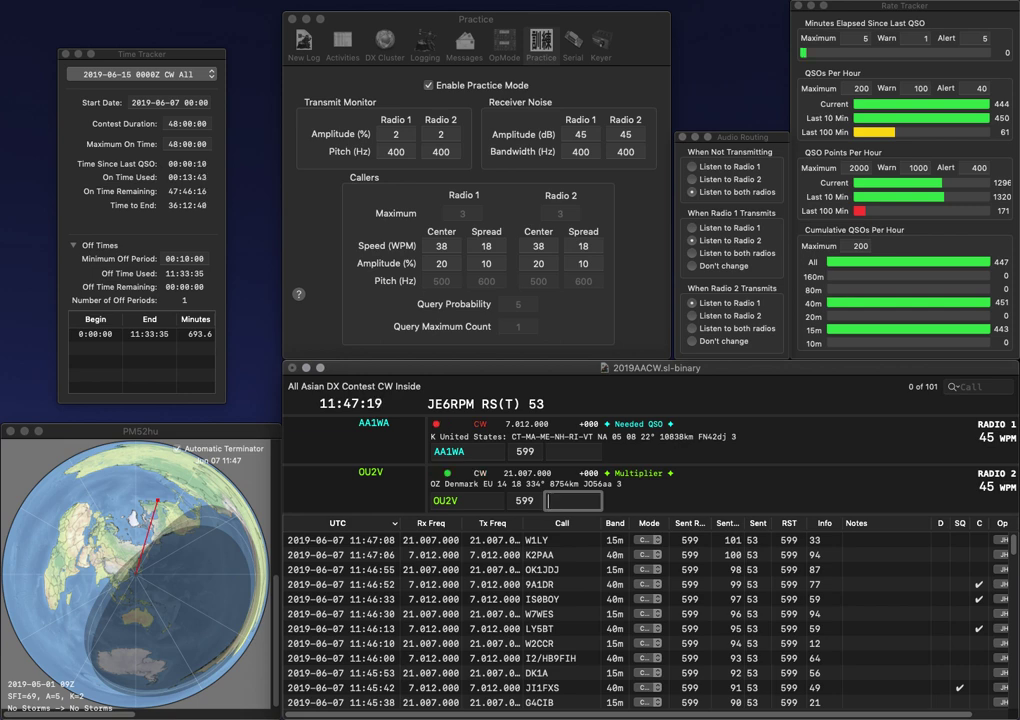
{"action": "type", "text": "37"}
{"action": "key", "text": "Return"}
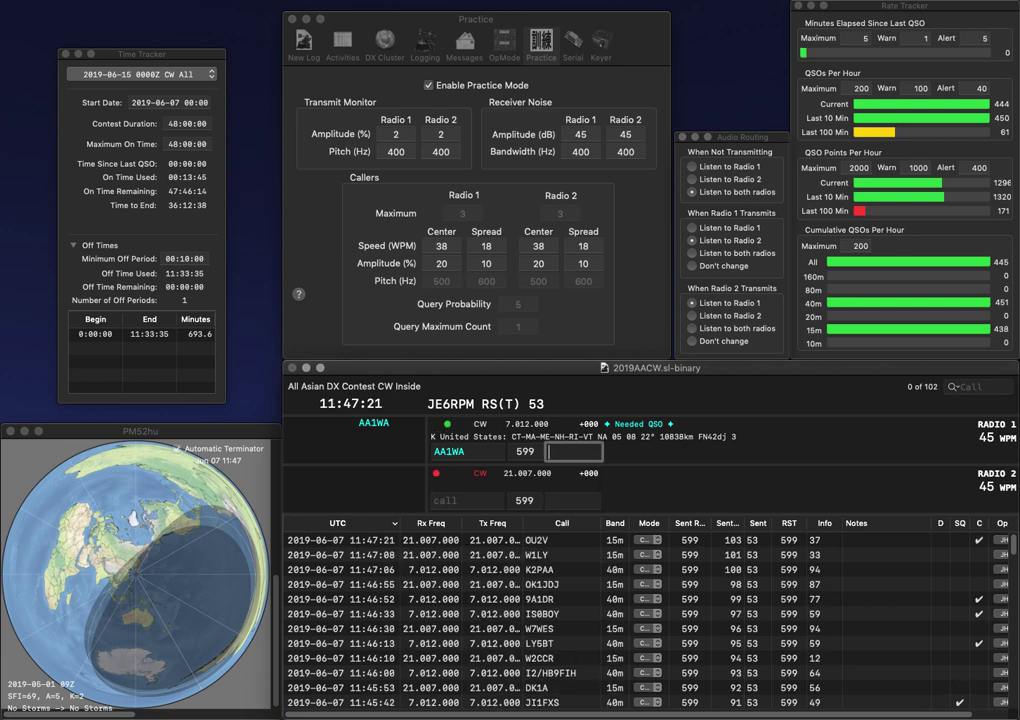
{"action": "type", "text": "49"}
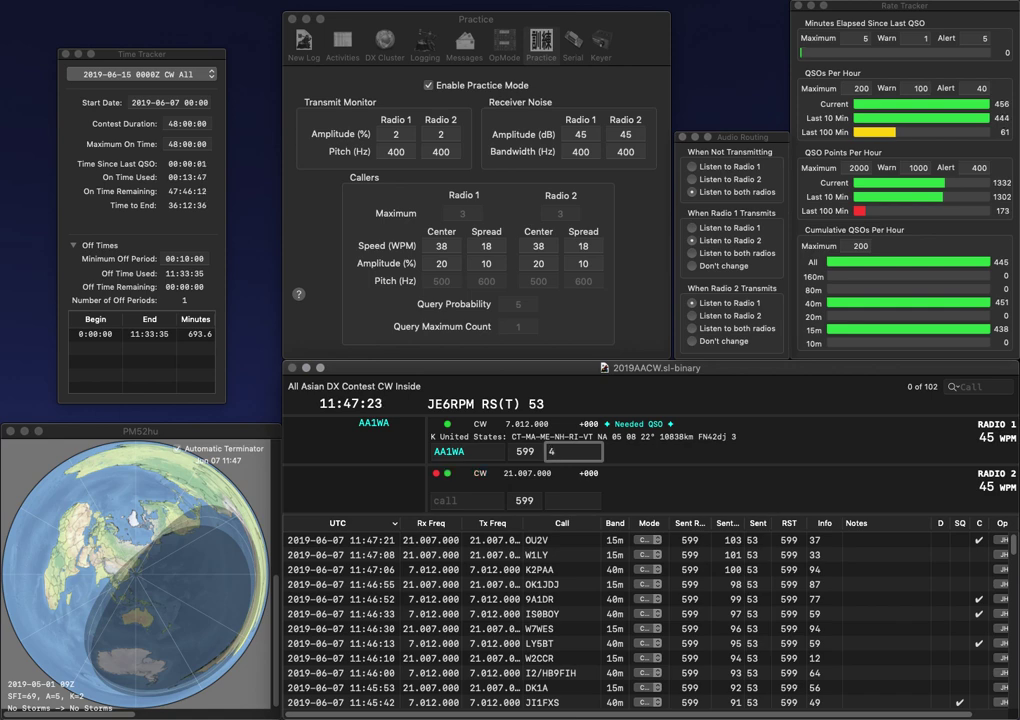
{"action": "key", "text": "Return"}
{"action": "type", "text": "KG4"}
{"action": "key", "text": "BackSpace"}
{"action": "type", "text": "5OV"}
{"action": "key", "text": "Return"}
{"action": "type", "text": "DM2GG"}
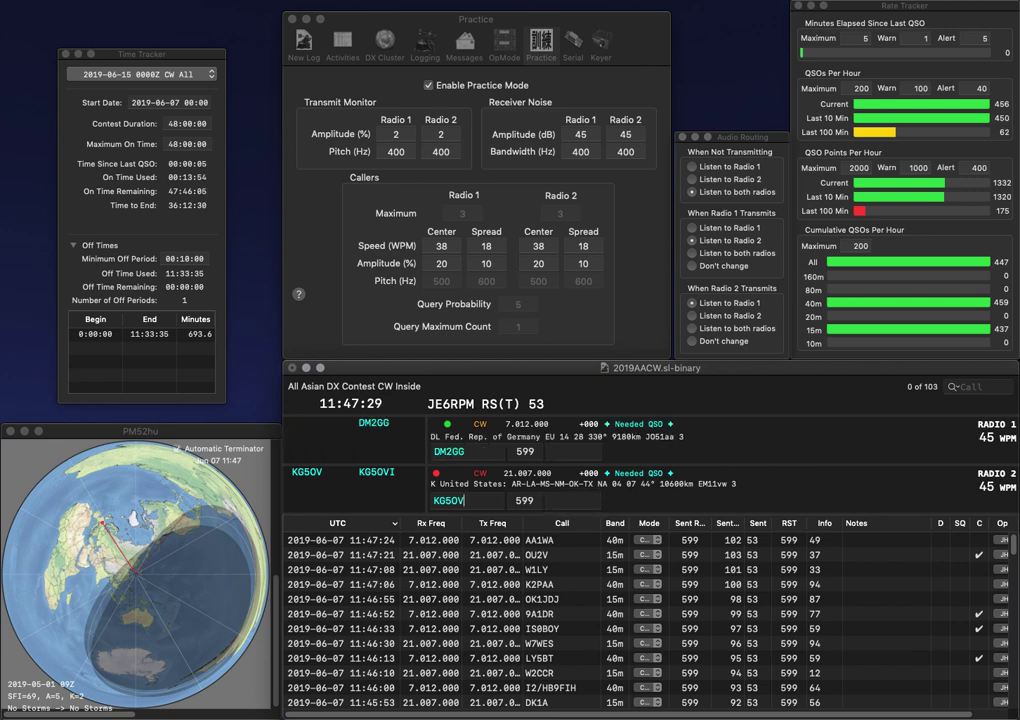
{"action": "key", "text": "Return"}
{"action": "key", "text": "Return"}
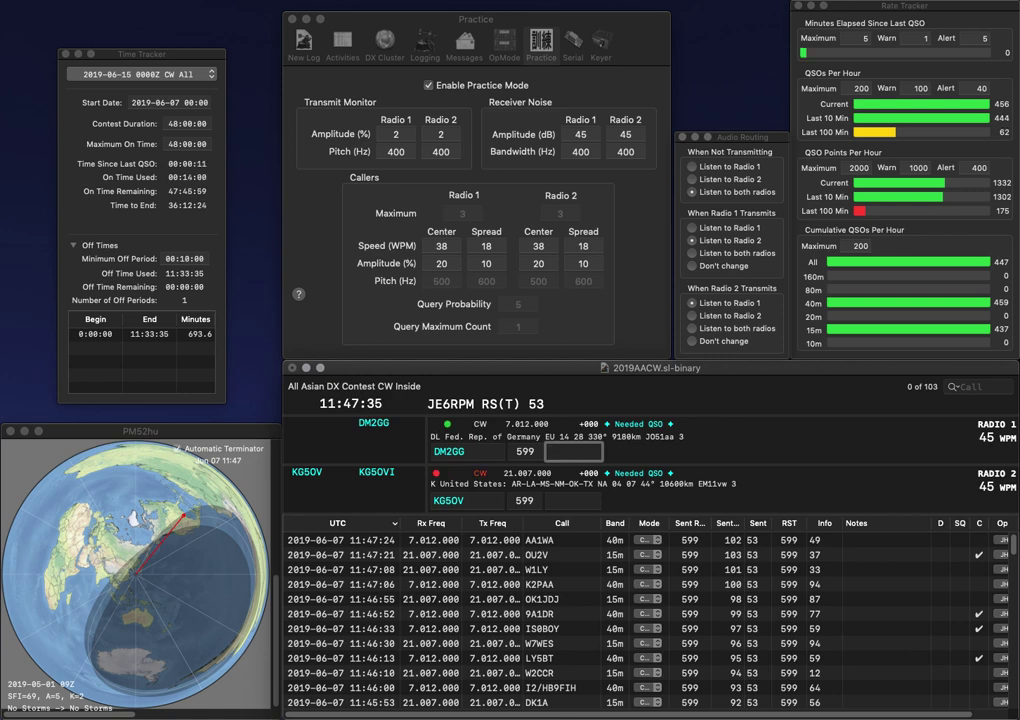
{"action": "key", "text": "Return"}
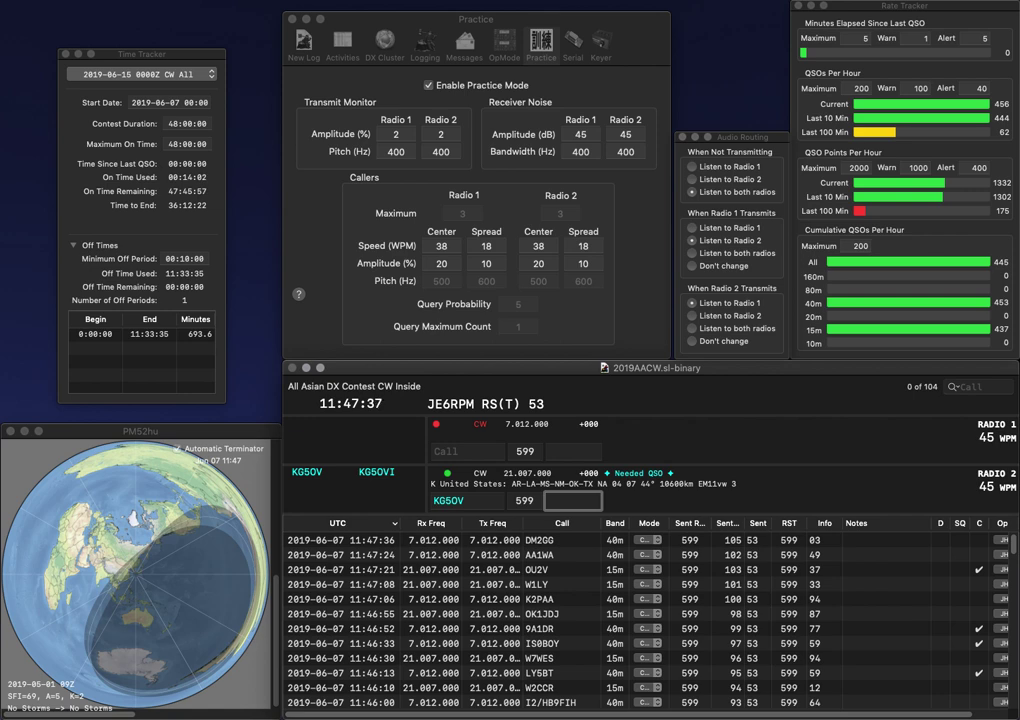
{"action": "type", "text": "37"}
{"action": "key", "text": "Return"}
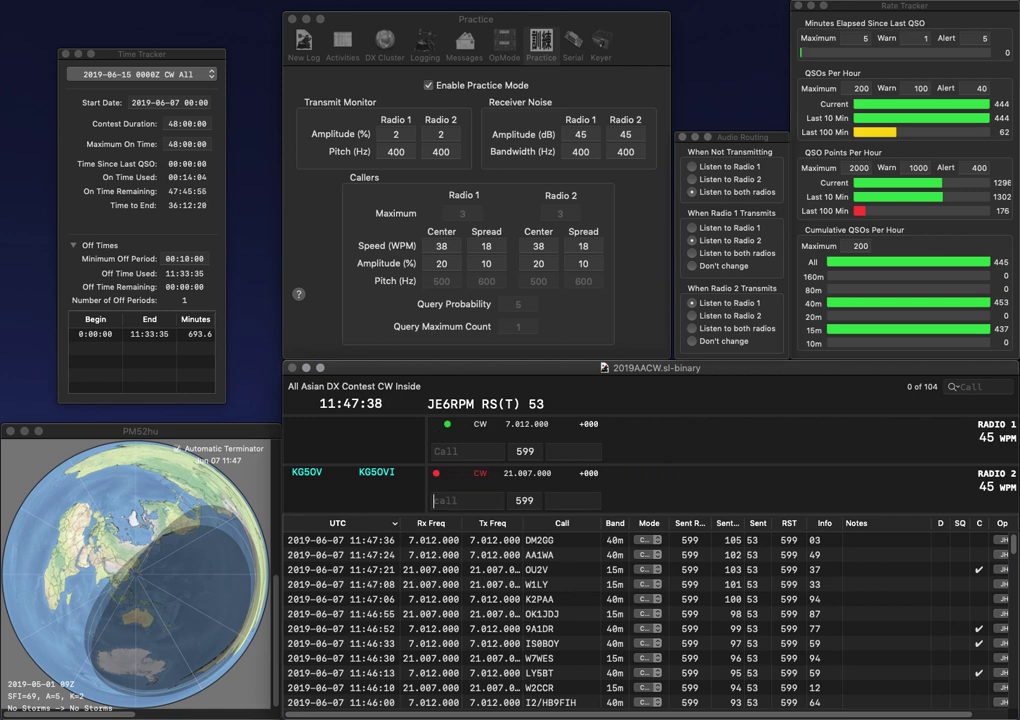
Step: Enter DF3IS for Radio 1 and KB1YO for Radio 2, and answer both callers
{"action": "type", "text": "K"}
{"action": "key", "text": "BackSpace"}
{"action": "type", "text": "DF3IS"}
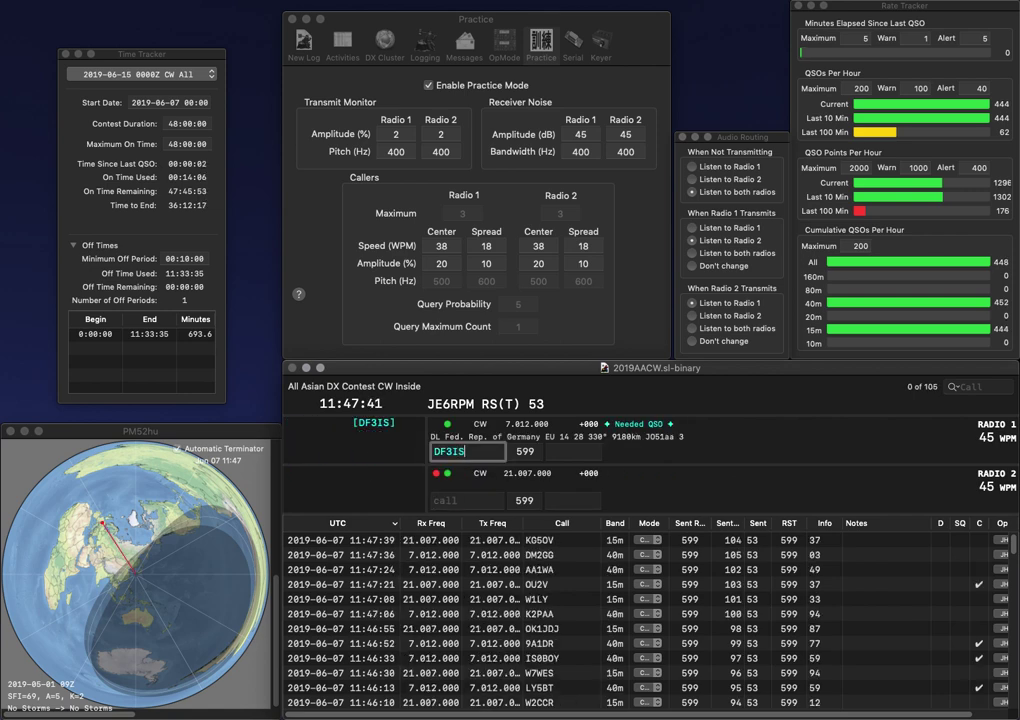
{"action": "key", "text": "Return"}
{"action": "type", "text": "KB1"}
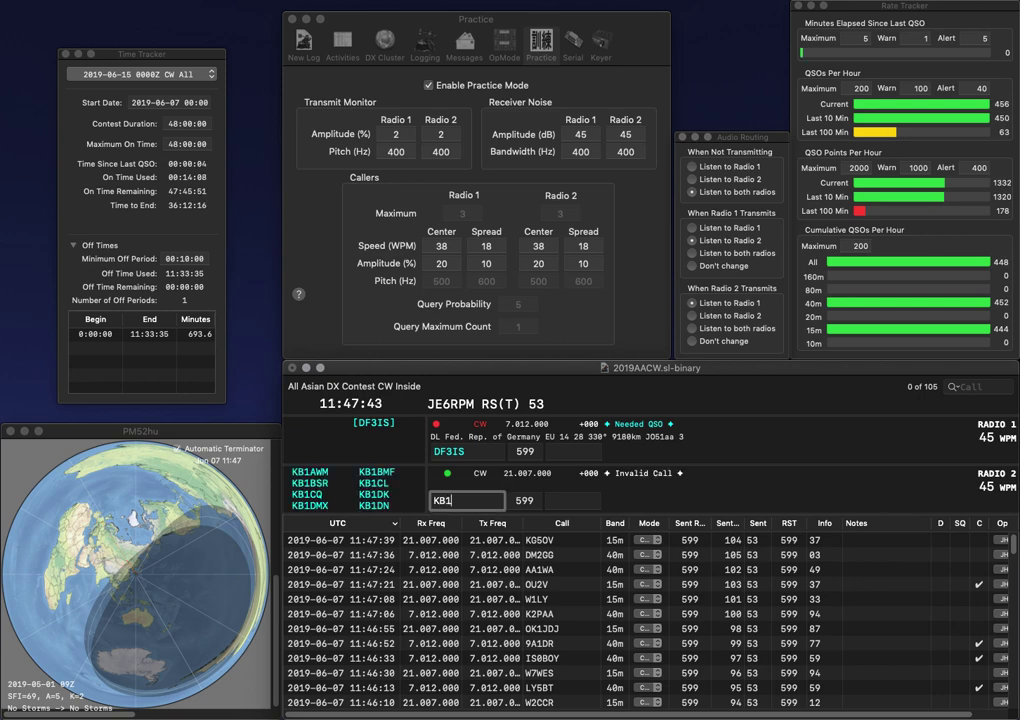
{"action": "type", "text": "YO"}
{"action": "key", "text": "Return"}
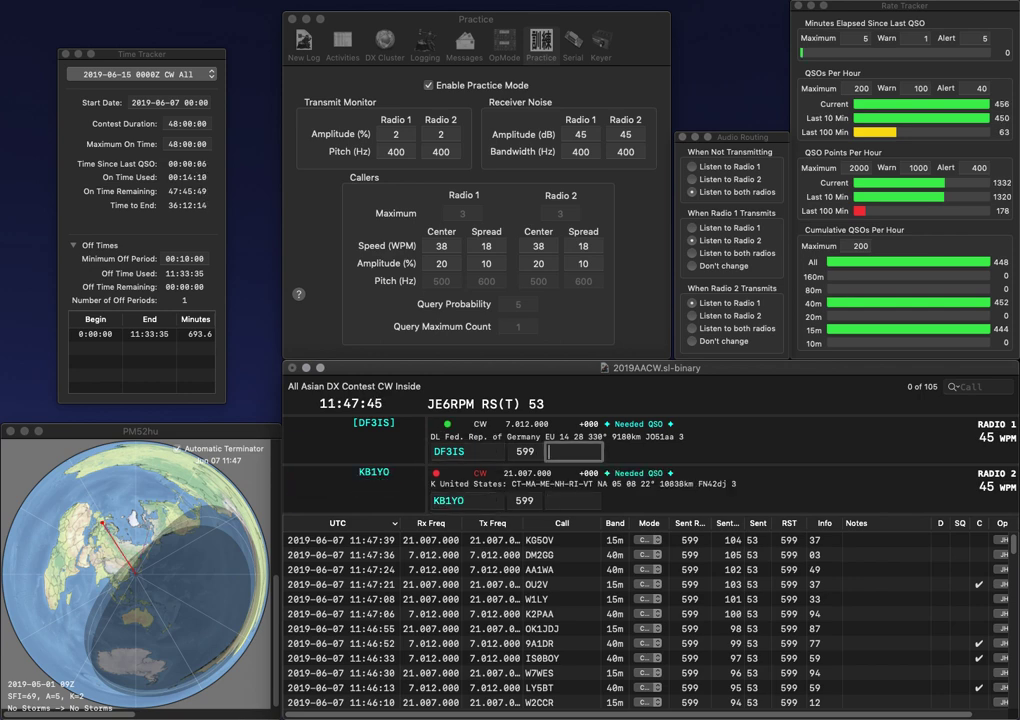
{"action": "type", "text": "32"}
{"action": "key", "text": "Return"}
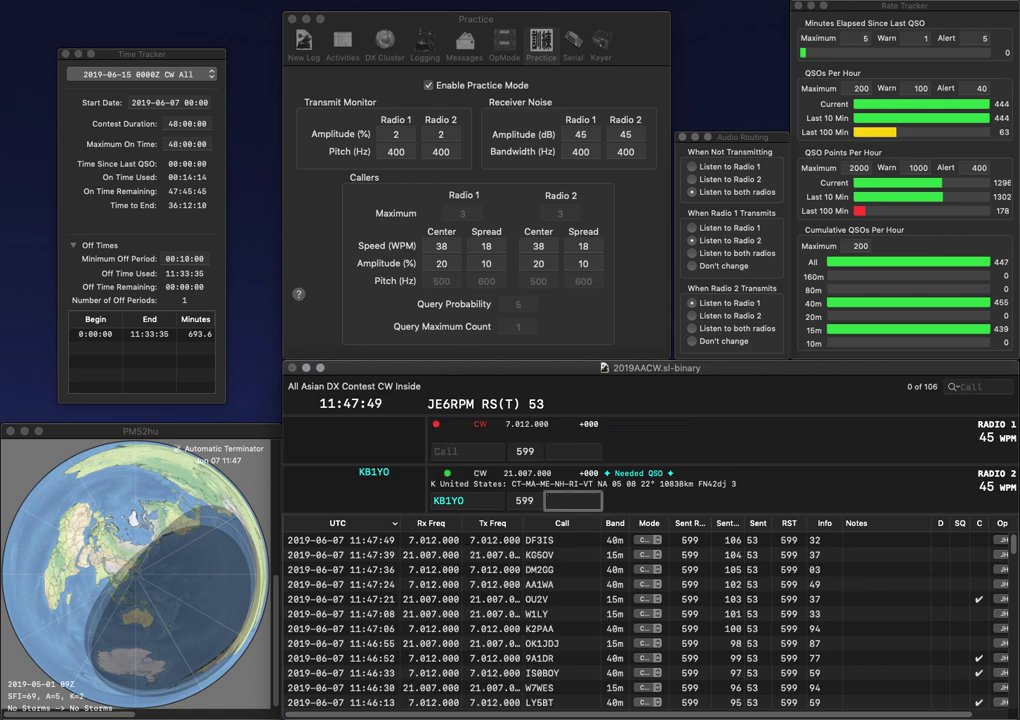
{"action": "type", "text": "91"}
{"action": "key", "text": "Return"}
Step: Enter K9WD for Radio 1 and N2OT for Radio 2, and go to Radio 1's received exchange
{"action": "type", "text": "K9WD"}
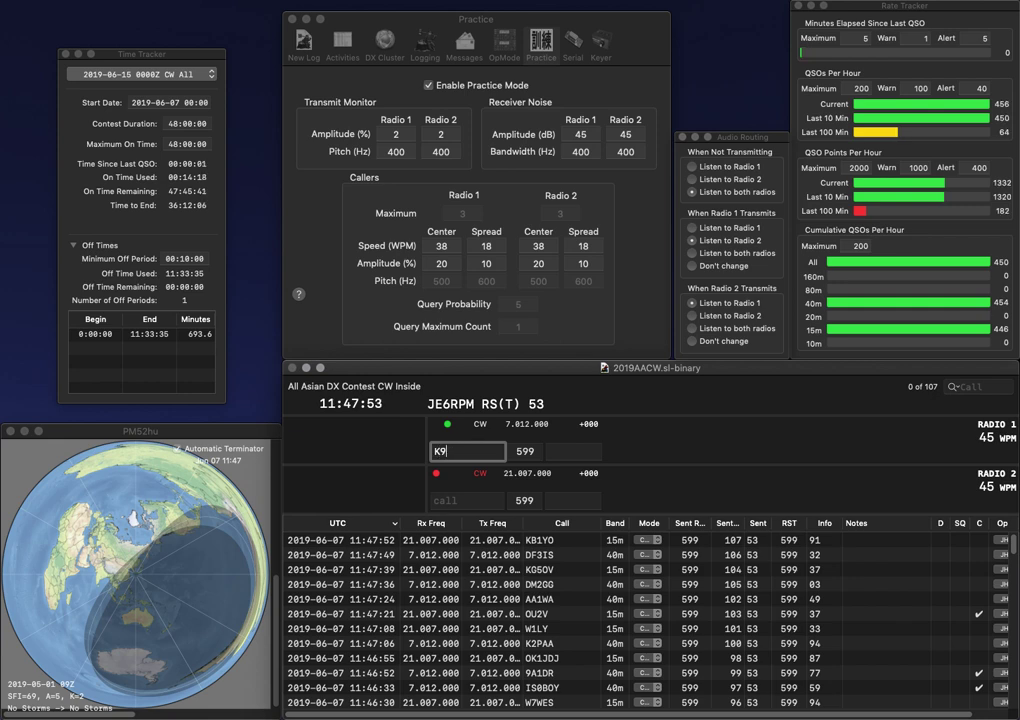
{"action": "key", "text": "Return"}
{"action": "type", "text": "N2OT"}
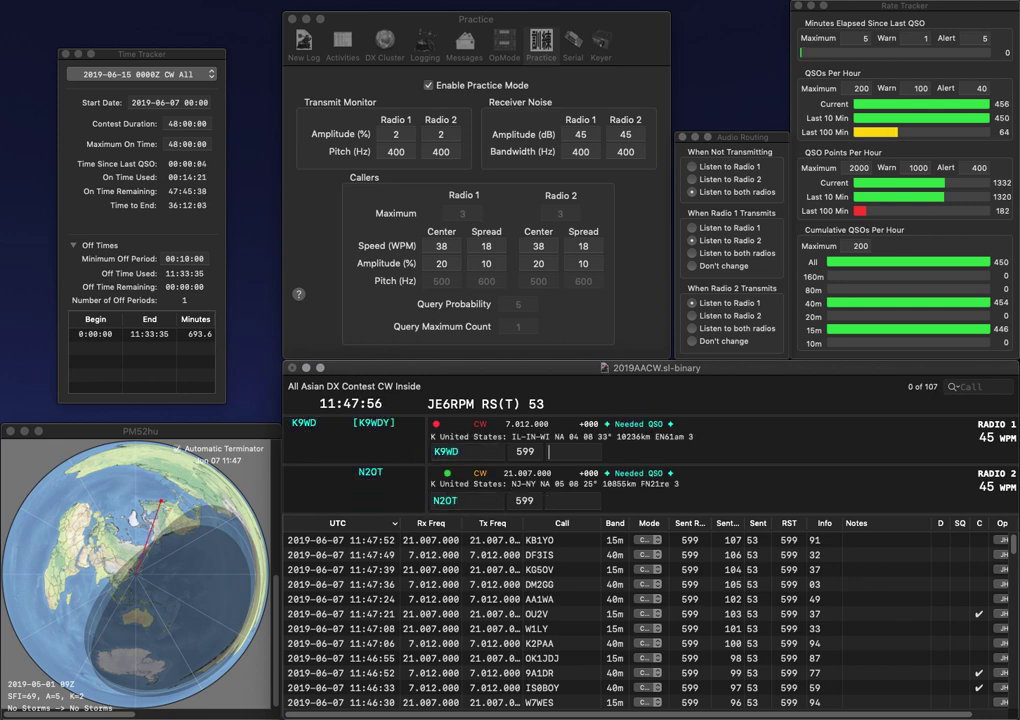
{"action": "key", "text": "Return"}
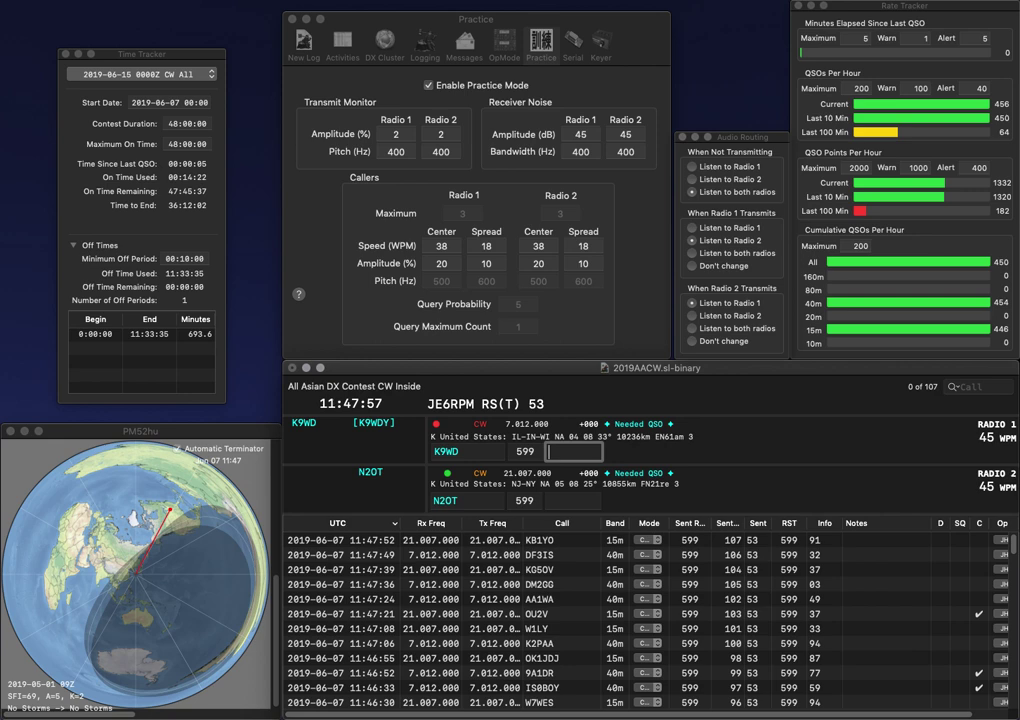
Step: Log K9WD with received exchange 52 on Radio 1, and answer N2OT on Radio 2 and the new caller IZ6AAW on Radio 1
{"action": "type", "text": "52"}
{"action": "key", "text": "Return"}
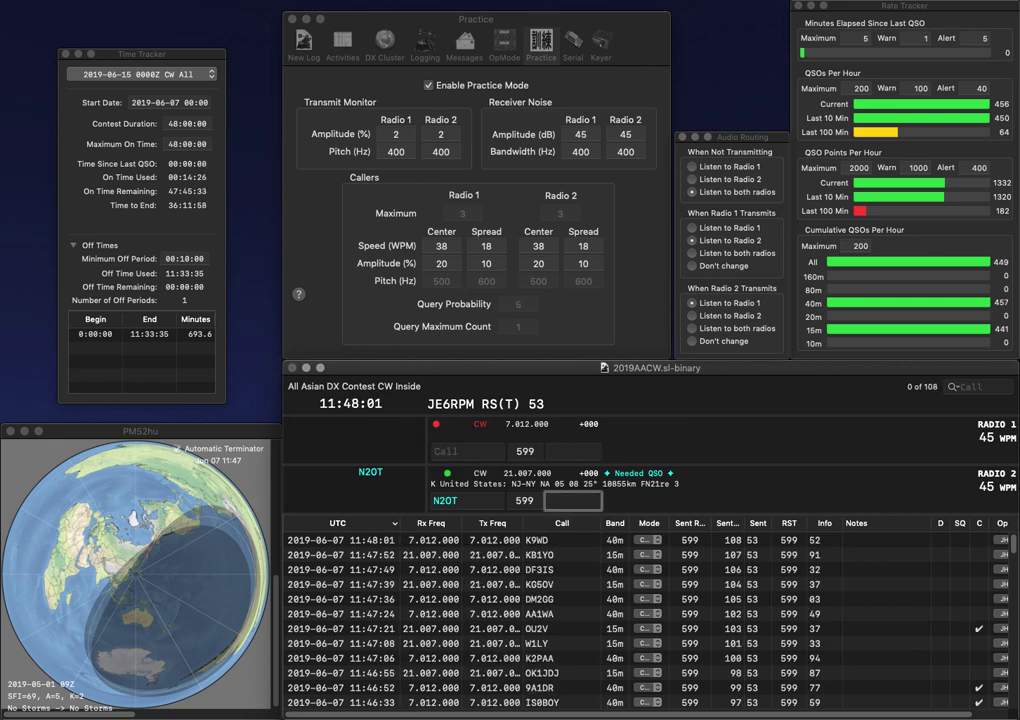
{"action": "key", "text": "Return"}
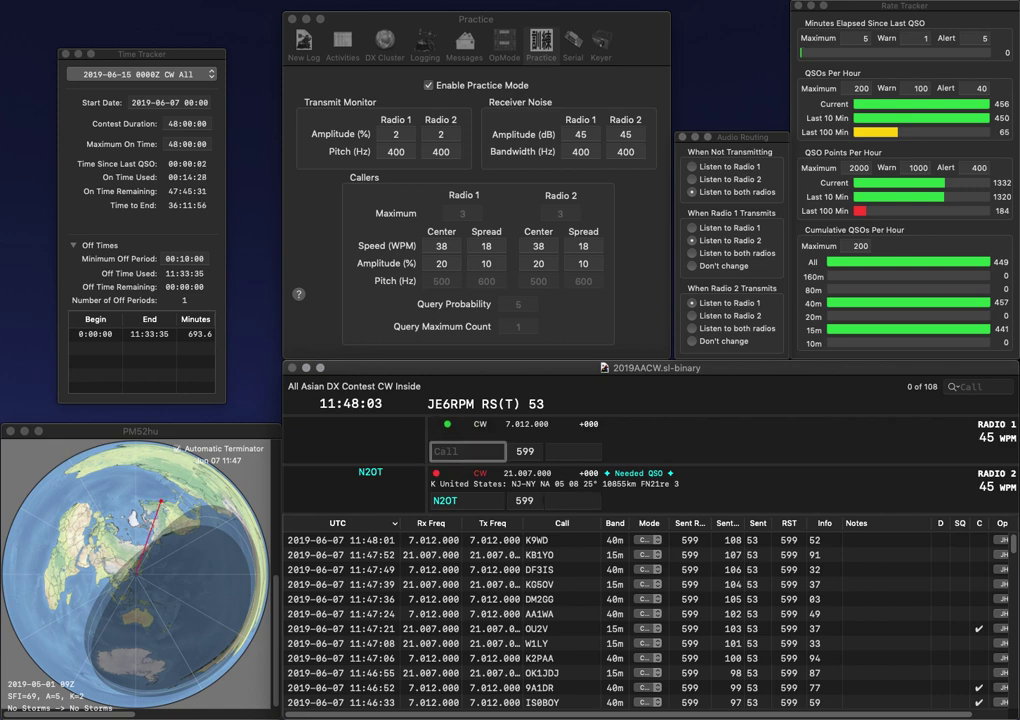
{"action": "type", "text": "IZ6AAW"}
{"action": "key", "text": "Return"}
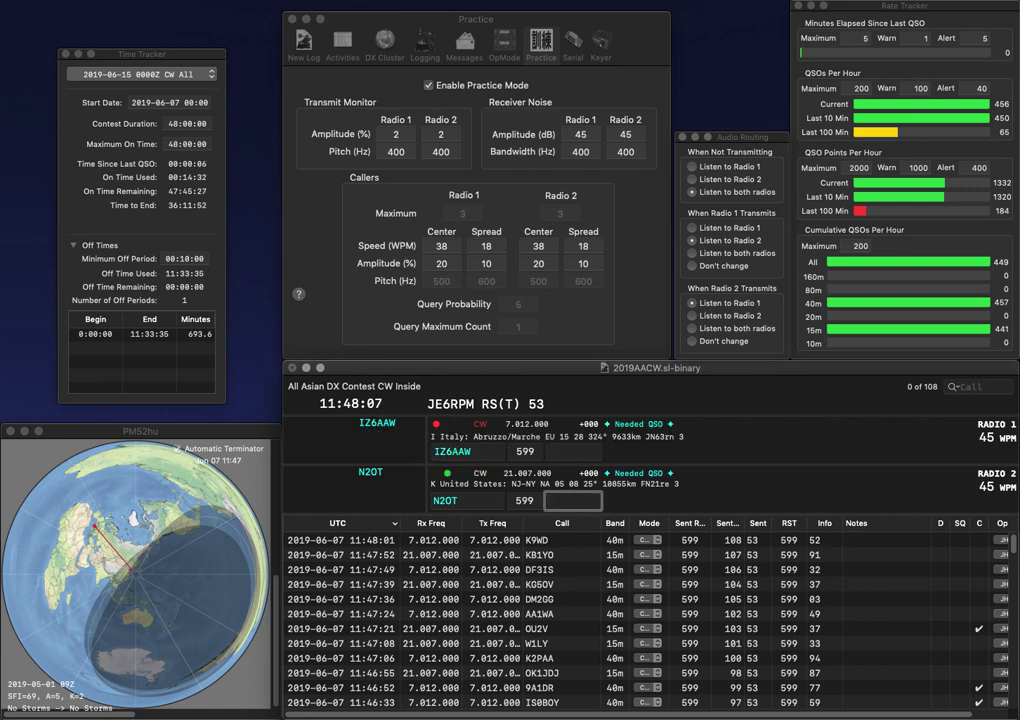
{"action": "type", "text": "9"}
{"action": "key", "text": "BackSpace"}
{"action": "type", "text": "87"}
{"action": "key", "text": "Return"}
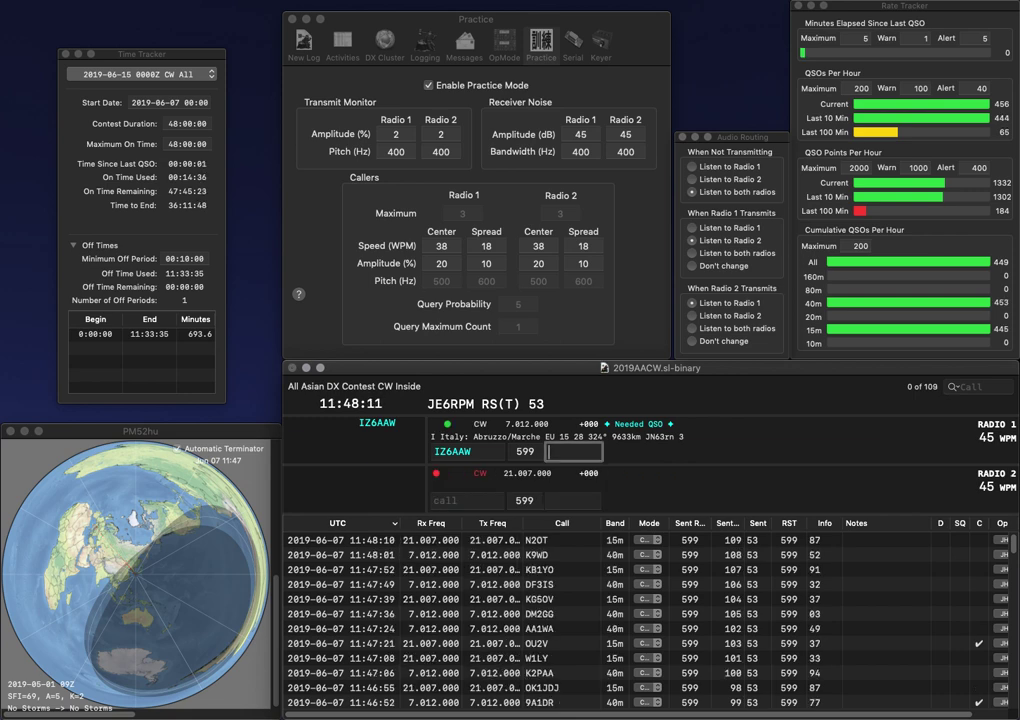
{"action": "key", "text": "Return"}
Step: Enter JA4KY for Radio 2 and UY1IP for Radio 1, and answer both callers
{"action": "type", "text": "JA"}
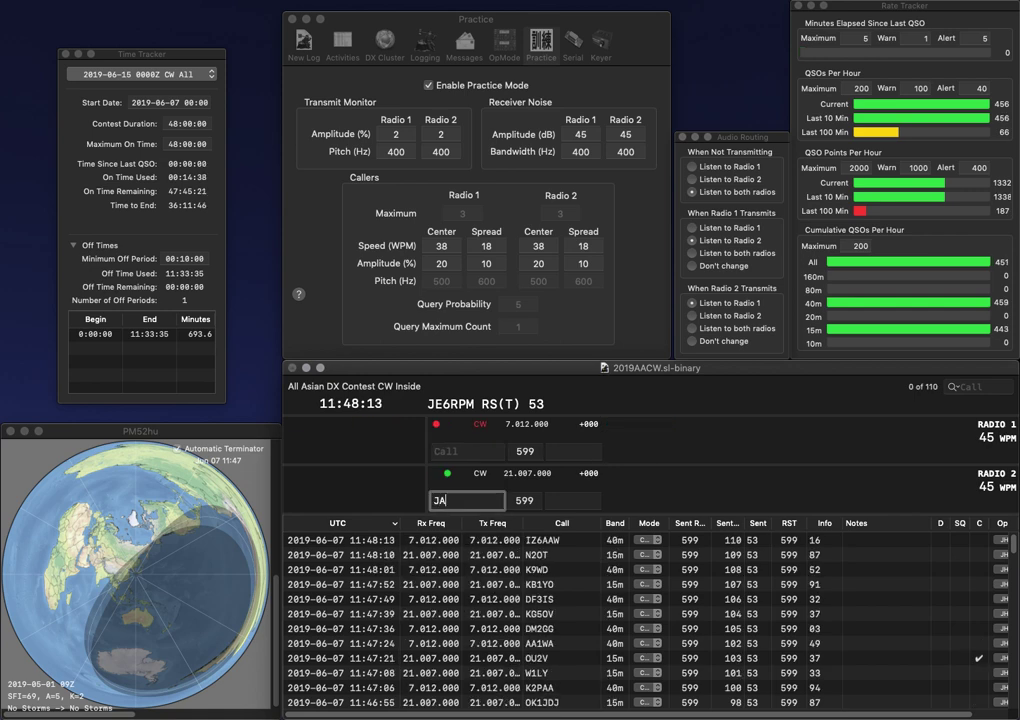
{"action": "type", "text": "4KY"}
{"action": "key", "text": "Return"}
{"action": "type", "text": "UY1IP"}
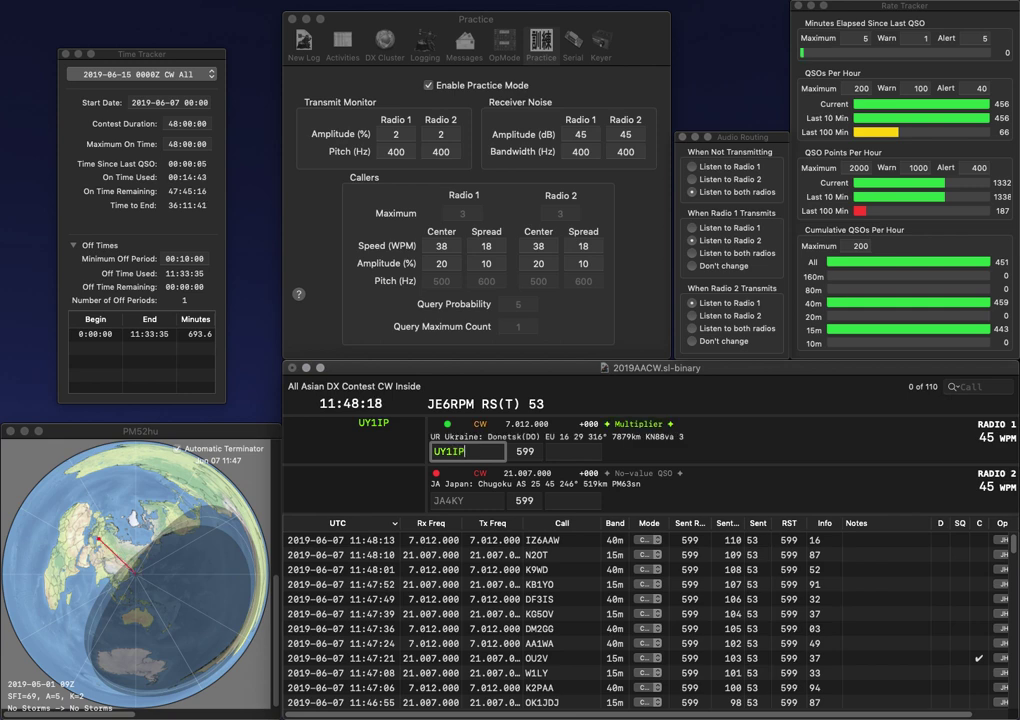
{"action": "key", "text": "Return"}
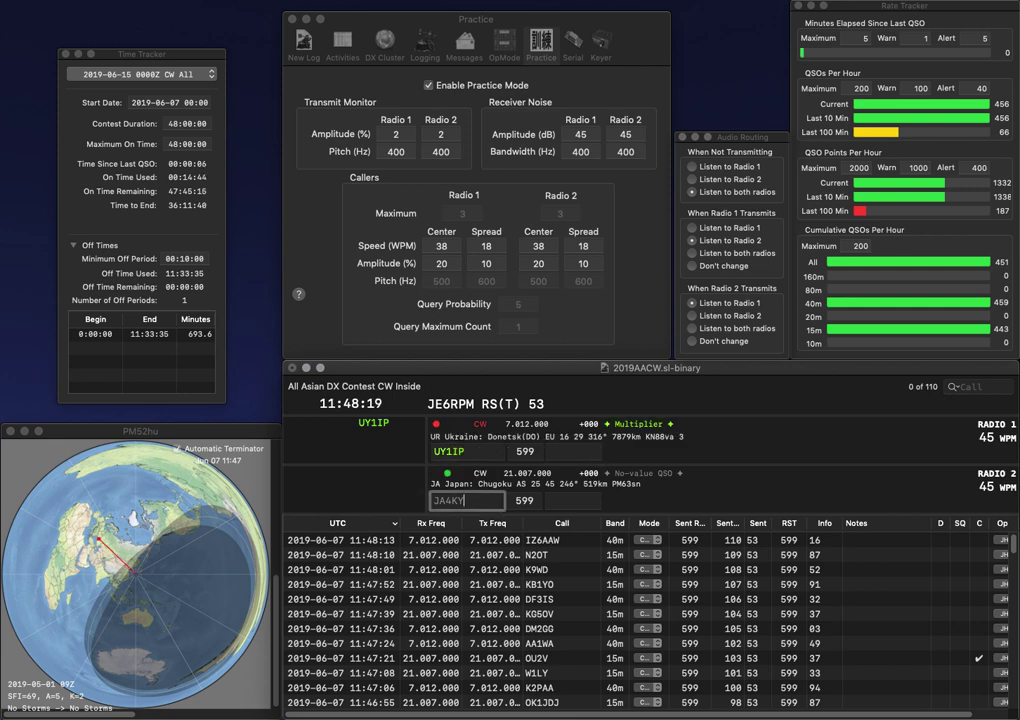
Step: Correct the Radio 2 call to JA4XY and answer the caller
{"action": "key", "text": "BackSpace"}
{"action": "type", "text": "X"}
{"action": "key", "text": "Return"}
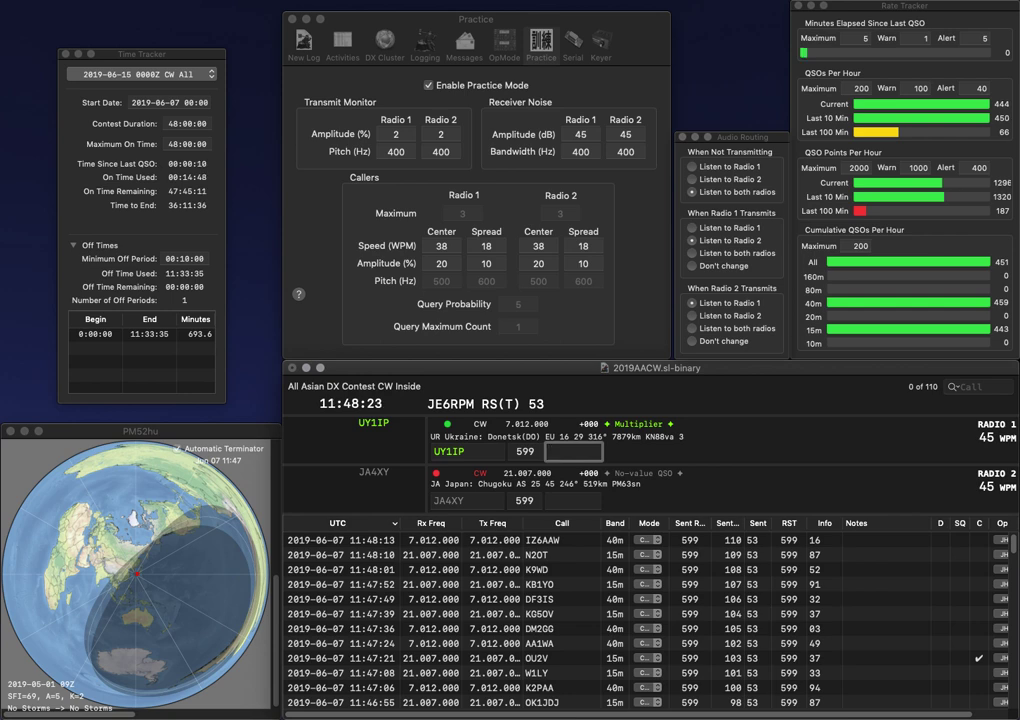
{"action": "type", "text": "87"}
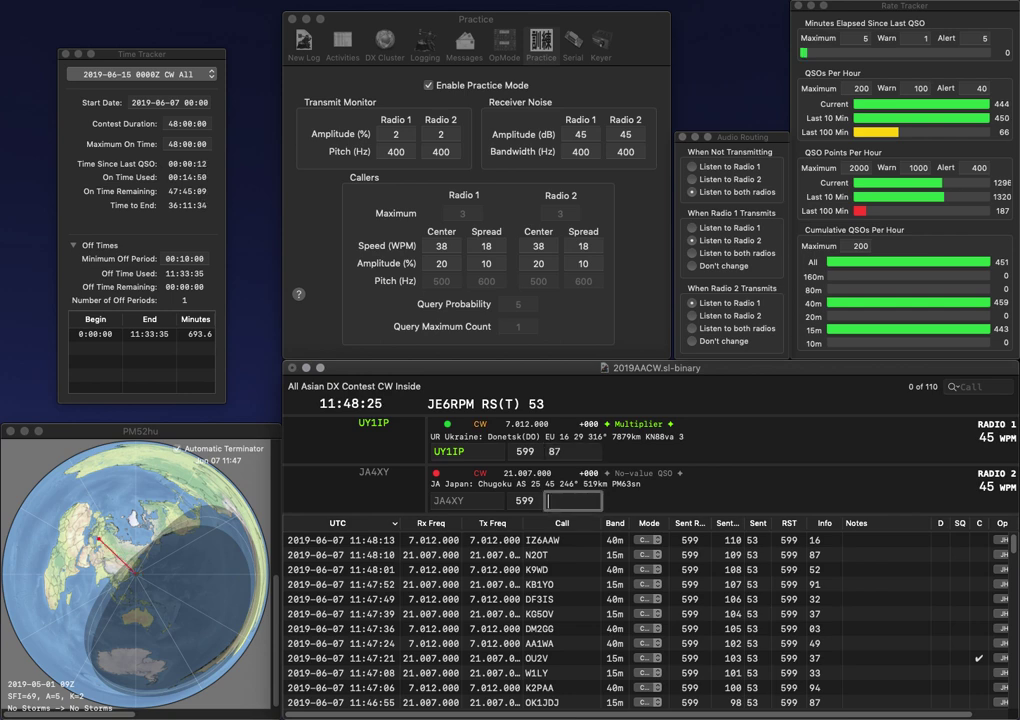
{"action": "key", "text": "Return"}
{"action": "type", "text": "49"}
{"action": "key", "text": "Return"}
{"action": "type", "text": "WQ8Q"}
{"action": "key", "text": "Return"}
{"action": "type", "text": "F6FNG"}
{"action": "key", "text": "Return"}
Step: Log WQ8Q with received exchange 14 on Radio 1 and F6FNG with the note "Bad exch 76" on Radio 2
{"action": "key", "text": "space"}
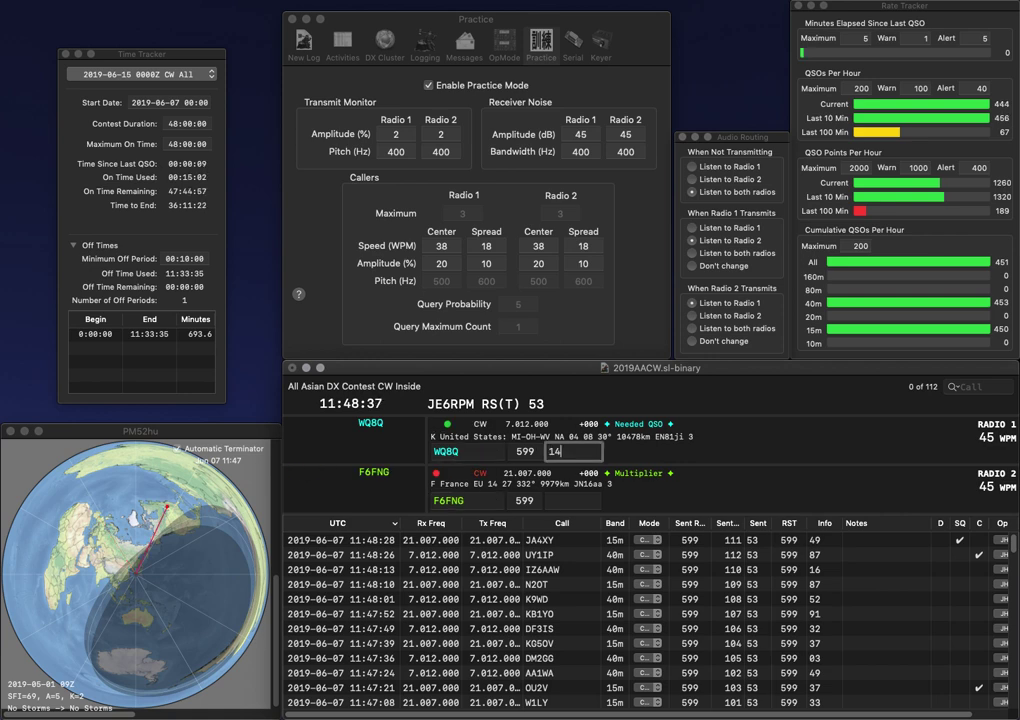
{"action": "type", "text": "14"}
{"action": "key", "text": "Return"}
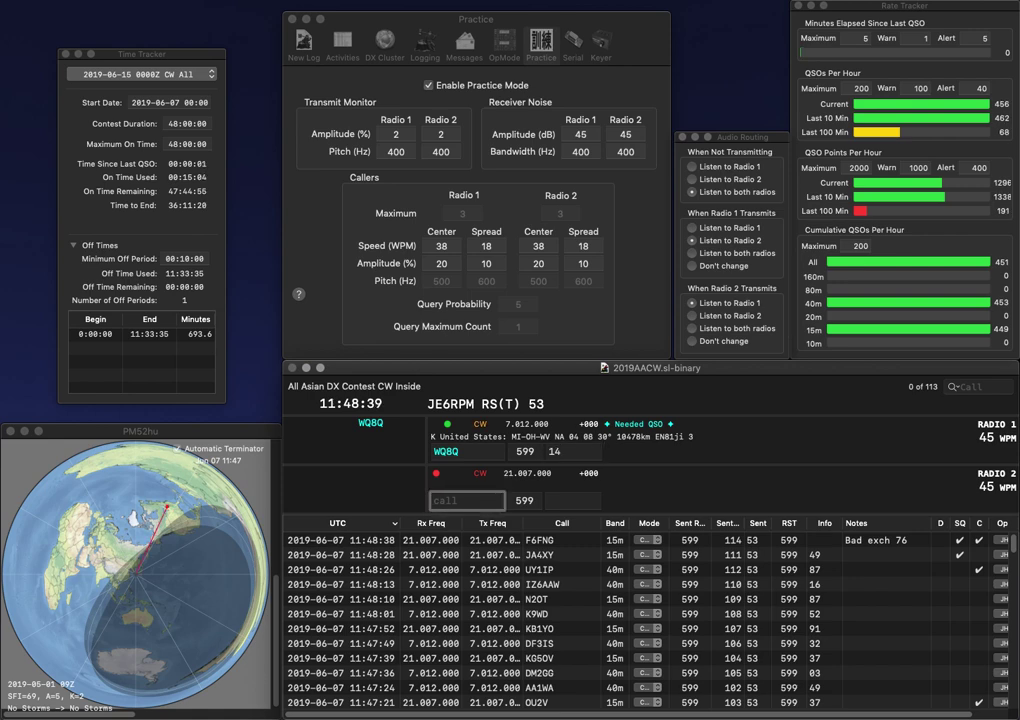
{"action": "type", "text": "N6"}
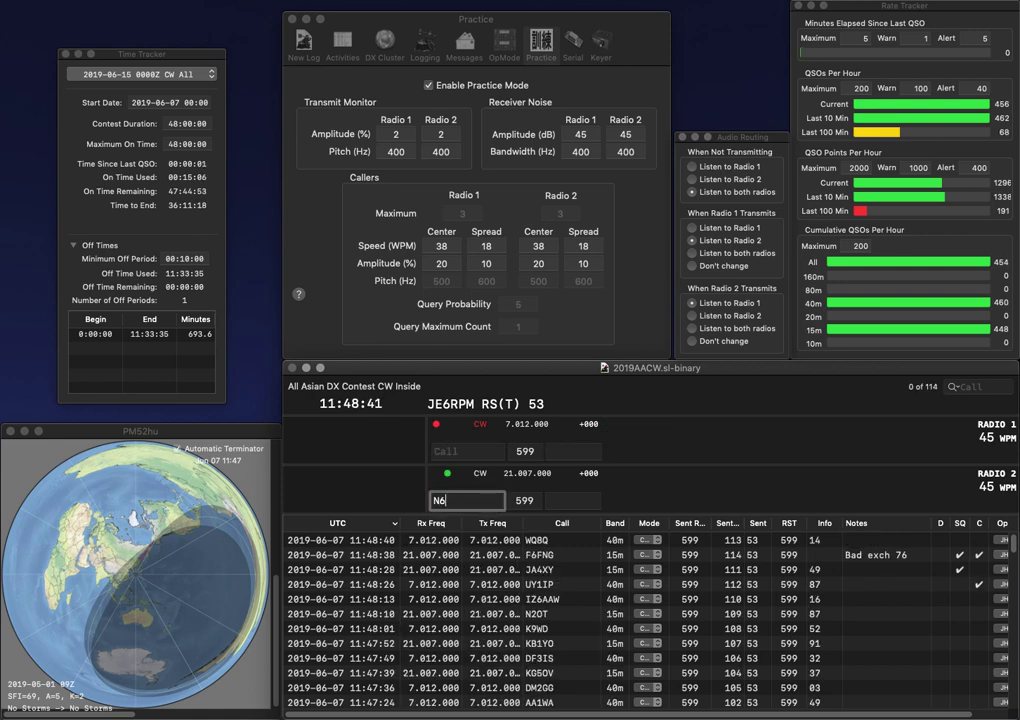
{"action": "key", "text": "BackSpace"}
{"action": "type", "text": "5"}
{"action": "key", "text": "Return"}
{"action": "type", "text": "N4OO"}
{"action": "key", "text": "Return"}
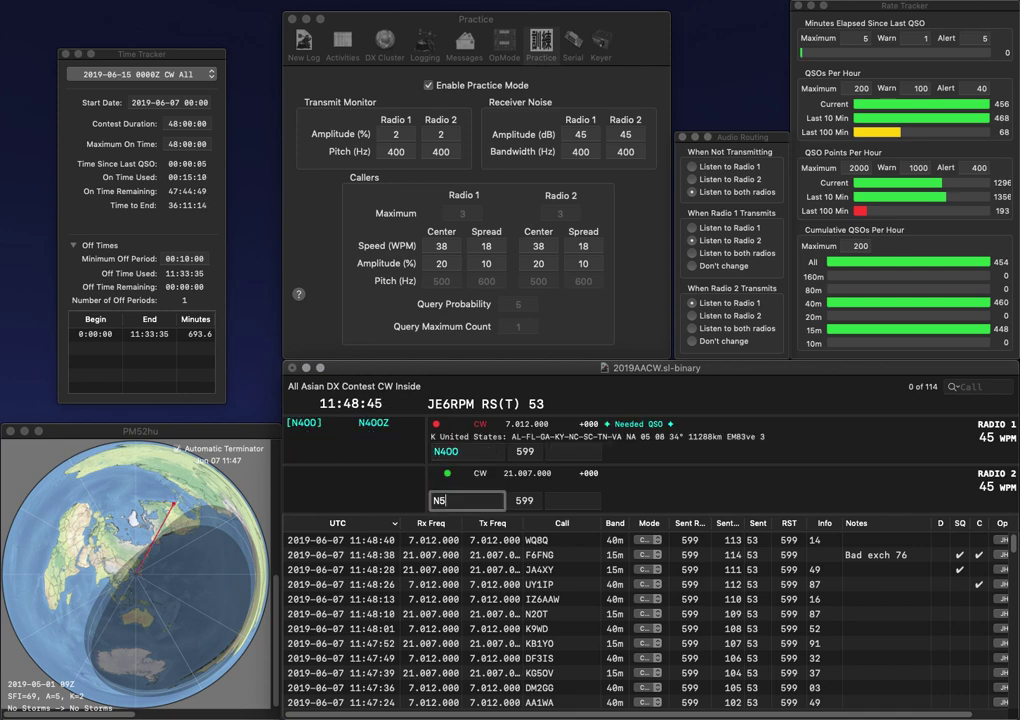
{"action": "type", "text": "DY"}
{"action": "key", "text": "Return"}
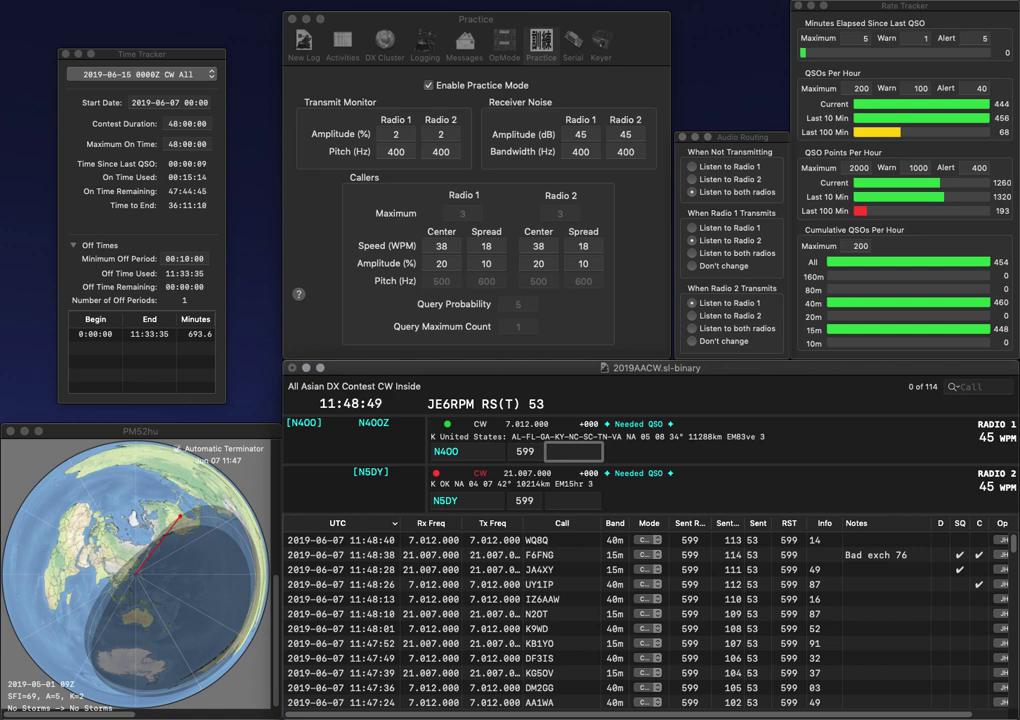
Step: Log N4OO with received exchange 80 on Radio 1 and N5DY with received exchange 86 on Radio 2
{"action": "type", "text": "80"}
{"action": "key", "text": "Return"}
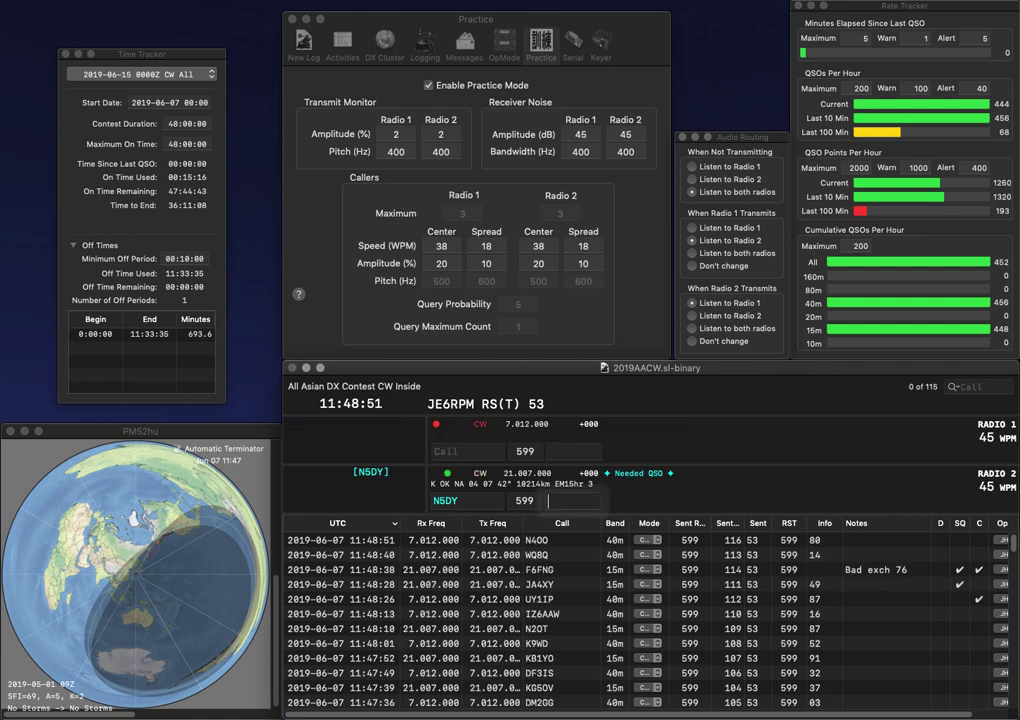
{"action": "type", "text": "86"}
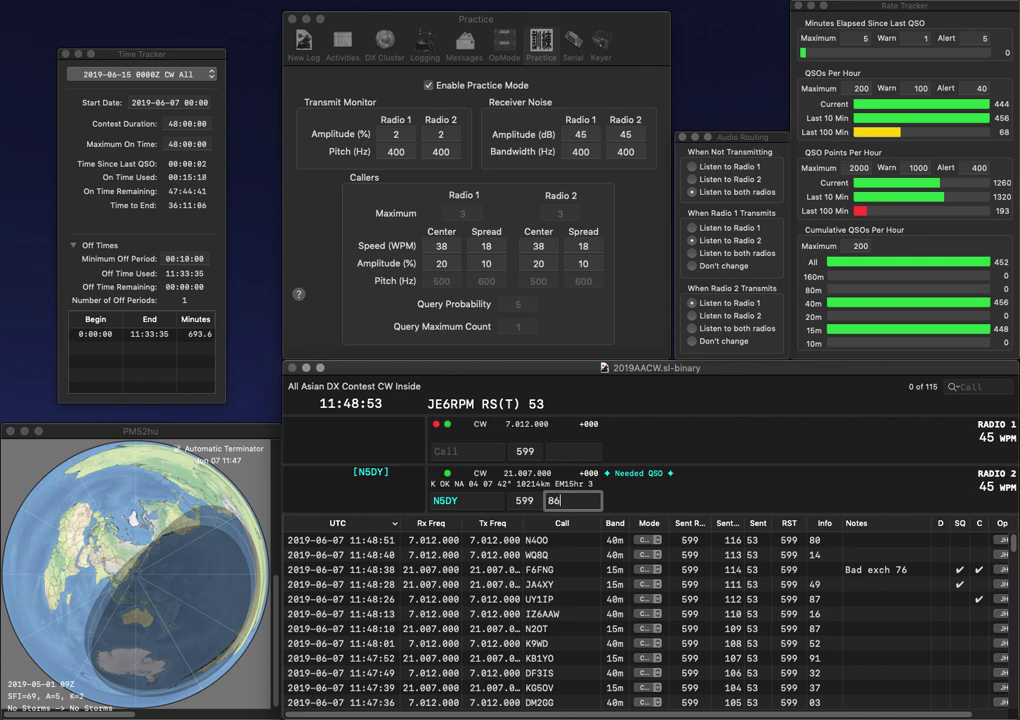
{"action": "key", "text": "Return"}
{"action": "type", "text": "IK4"}
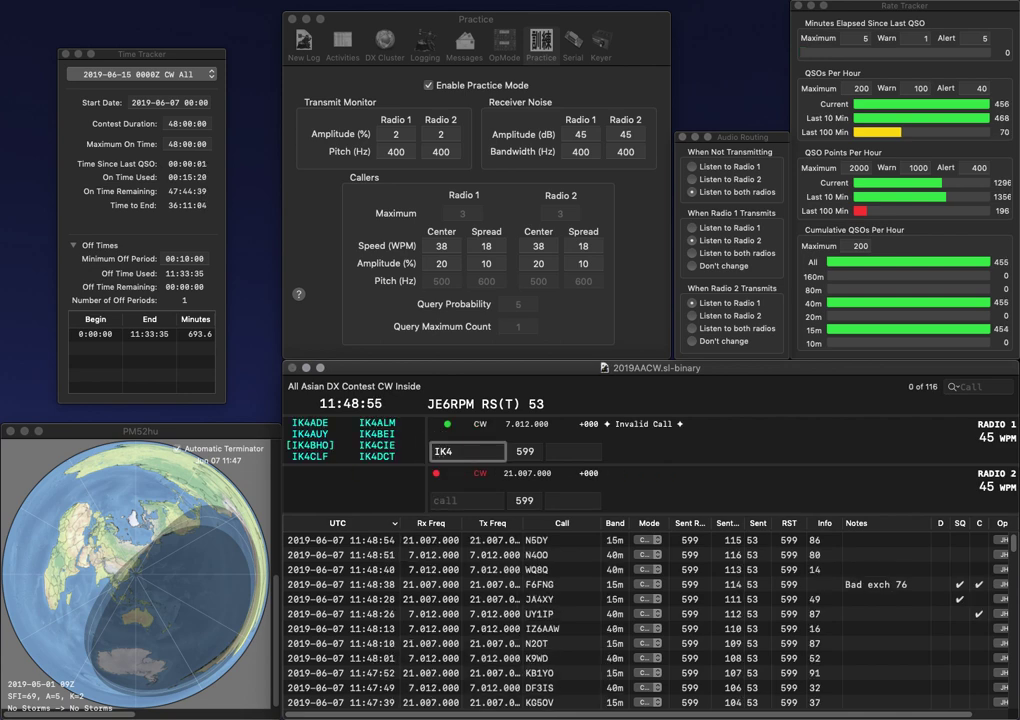
{"action": "type", "text": "Z"}
{"action": "key", "text": "Return"}
{"action": "type", "text": "7LX"}
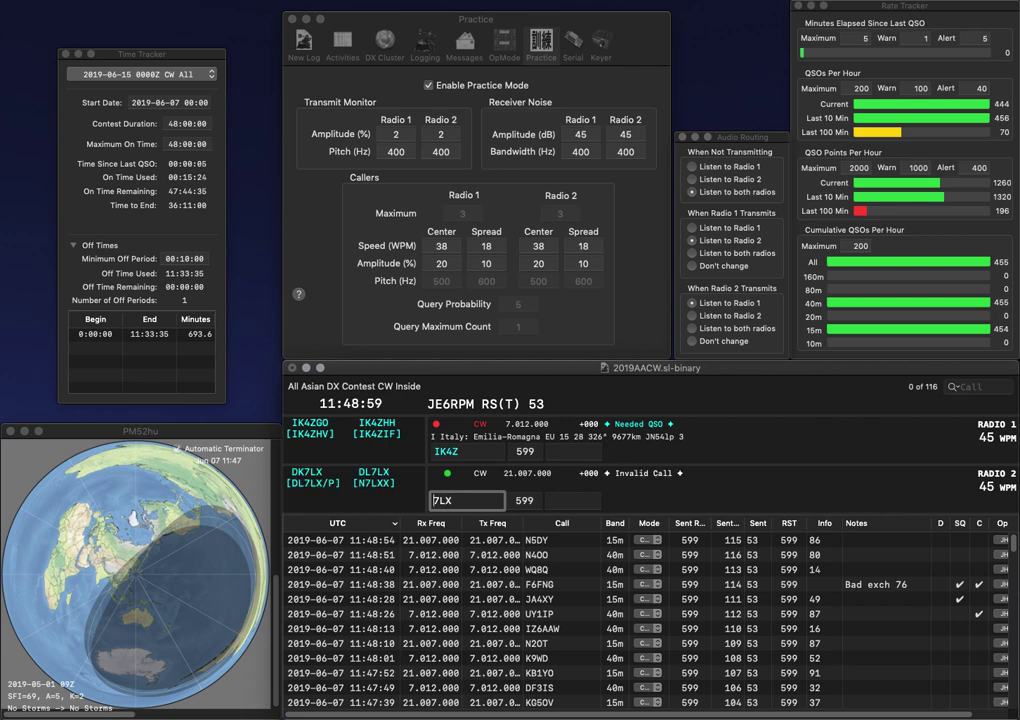
{"action": "key", "text": "Home"}
{"action": "type", "text": "DL"}
{"action": "key", "text": "Return"}
{"action": "key", "text": "grave"}
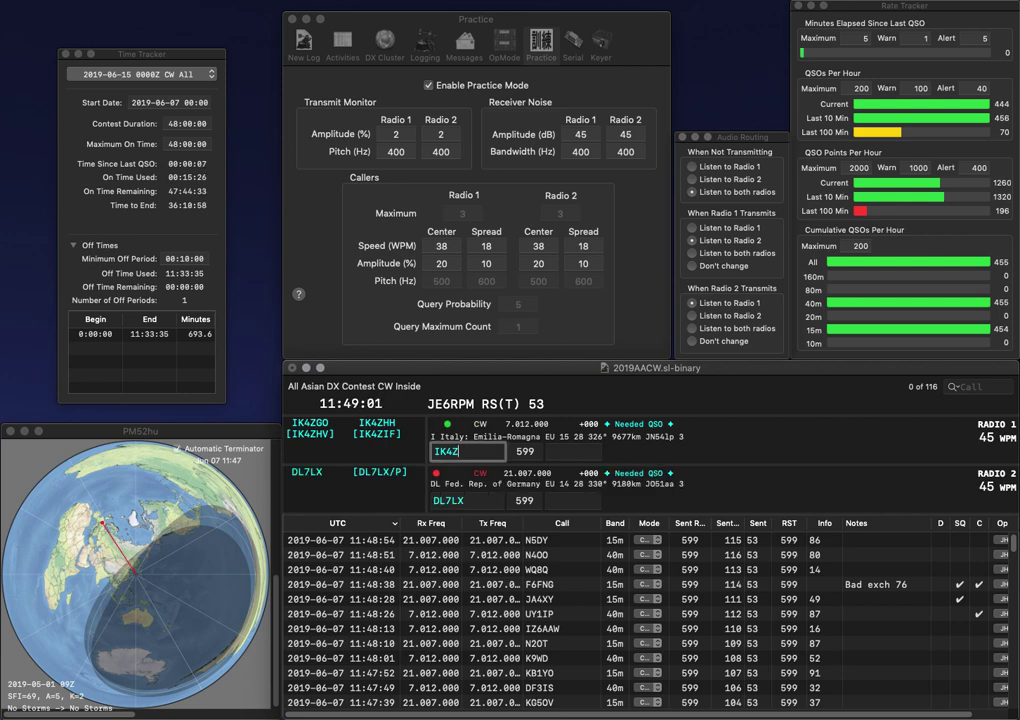
{"action": "type", "text": "GO"}
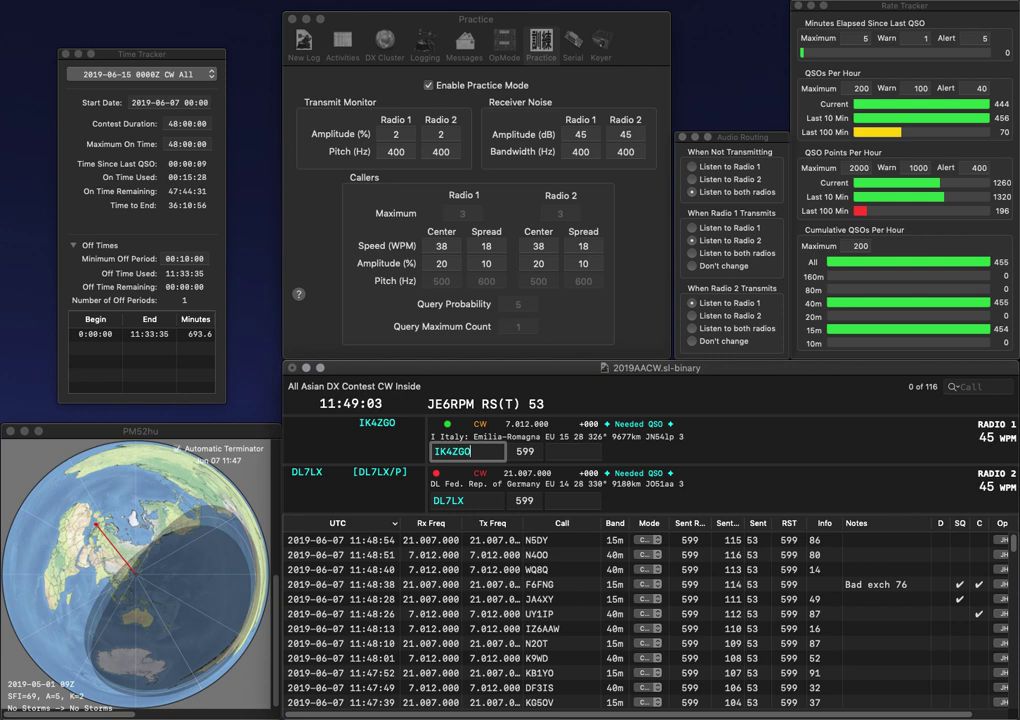
{"action": "key", "text": "Return"}
{"action": "key", "text": "grave"}
{"action": "key", "text": "Tab"}
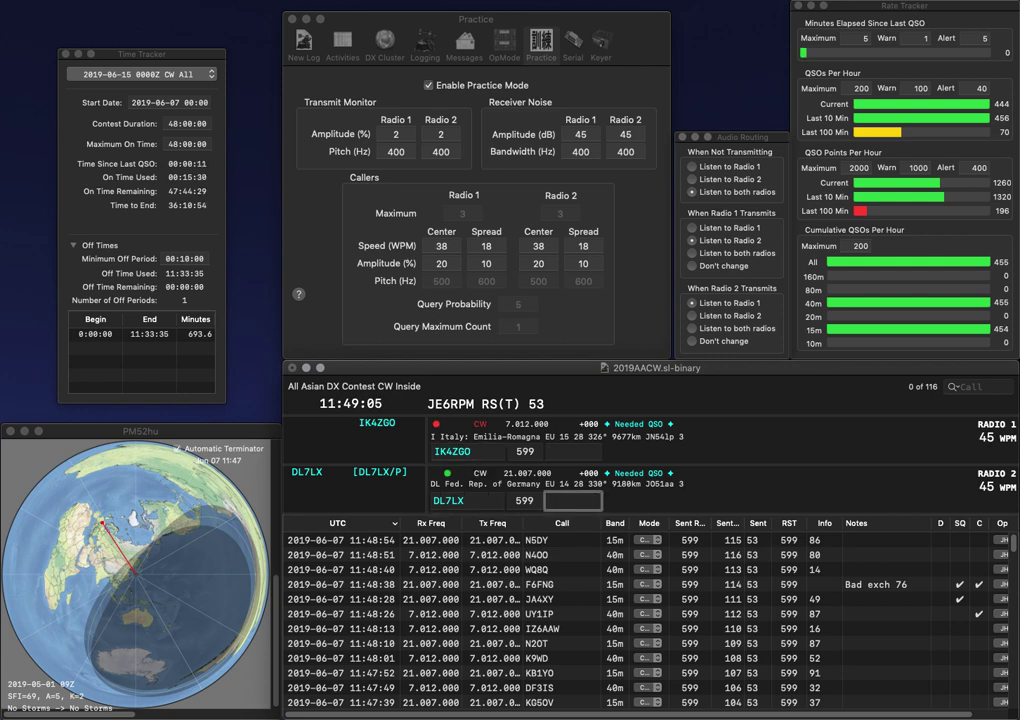
{"action": "type", "text": "60"}
{"action": "key", "text": "Return"}
{"action": "key", "text": "grave"}
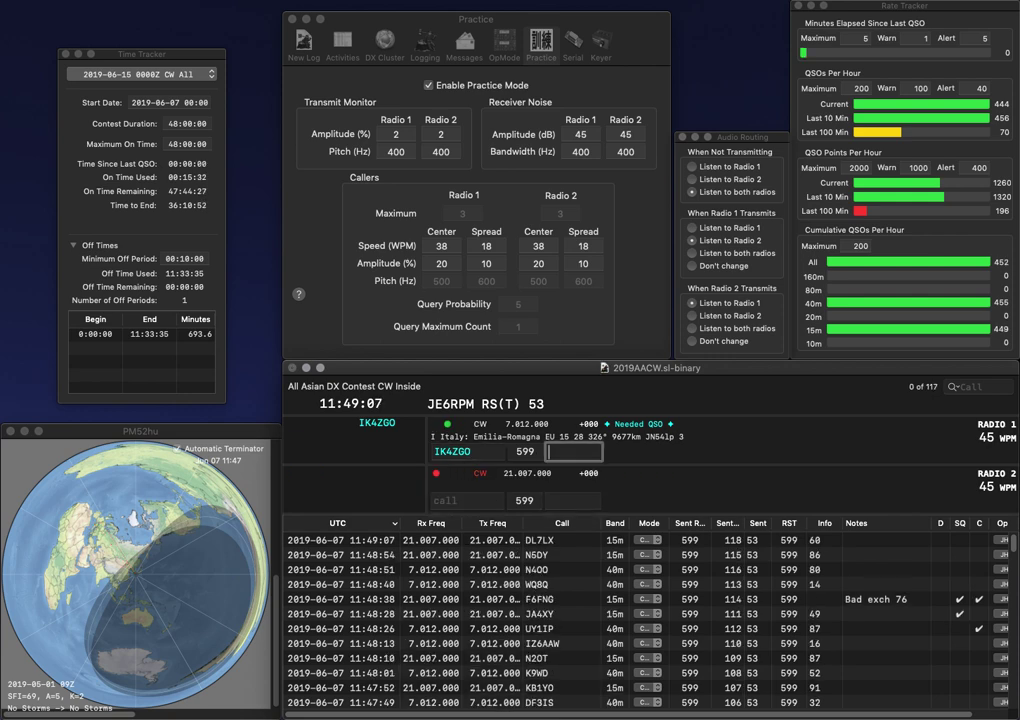
{"action": "type", "text": "87"}
{"action": "key", "text": "Return"}
{"action": "key", "text": "grave"}
{"action": "type", "text": "VA3TTZ"}
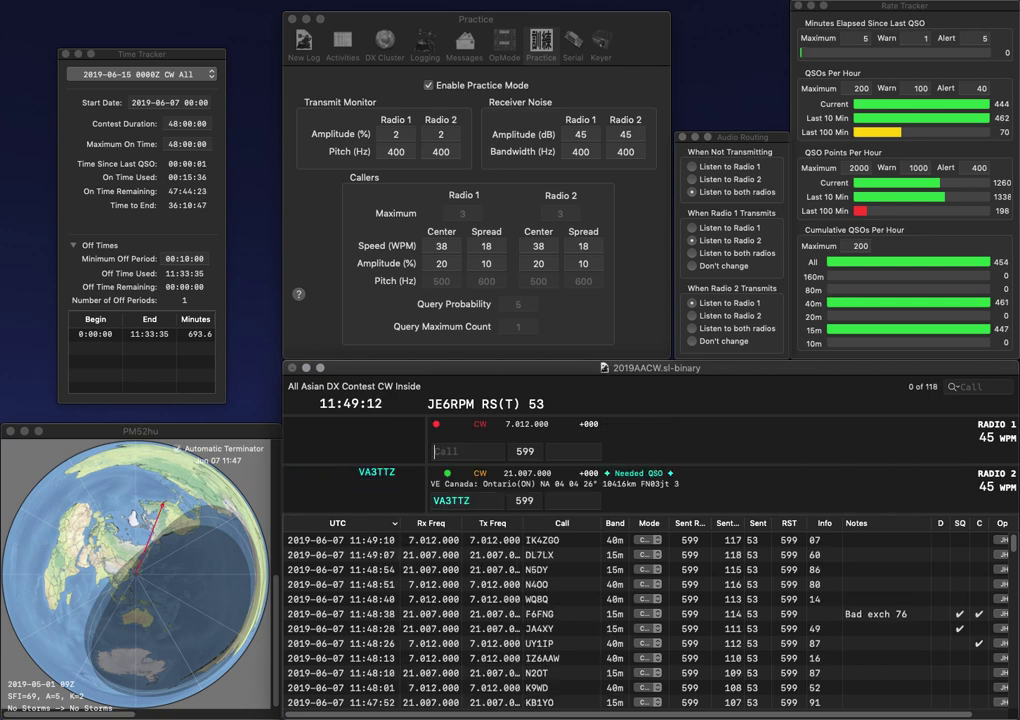
{"action": "key", "text": "Return"}
{"action": "key", "text": "grave"}
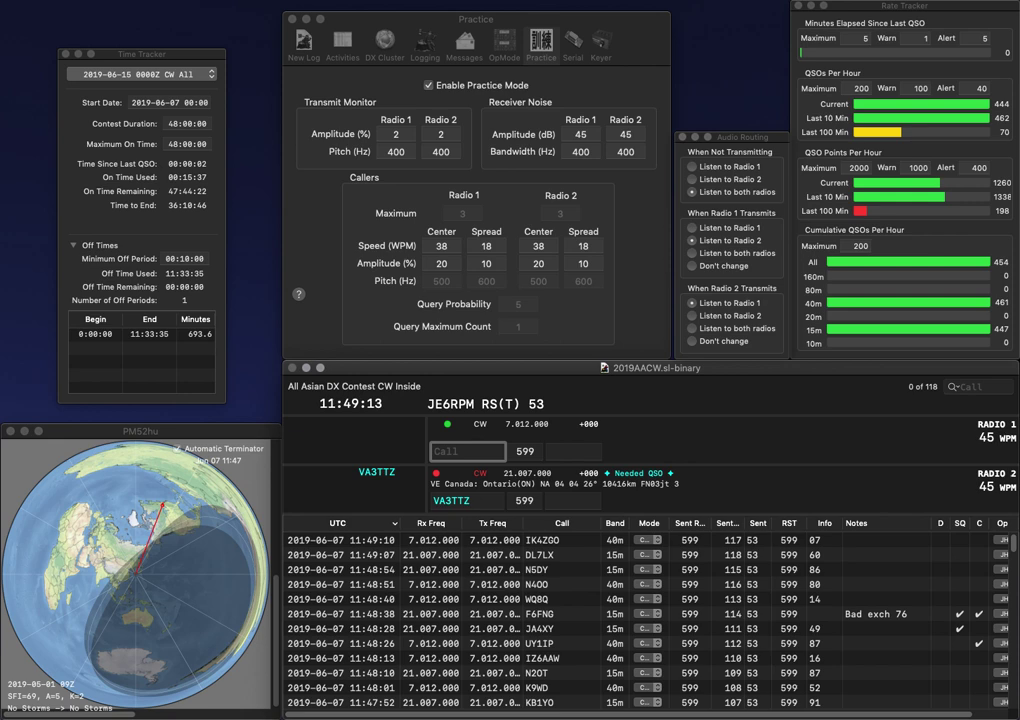
{"action": "type", "text": "YY1JLV"}
{"action": "key", "text": "Return"}
{"action": "key", "text": "grave"}
{"action": "type", "text": "61"}
{"action": "key", "text": "Return"}
{"action": "key", "text": "grave"}
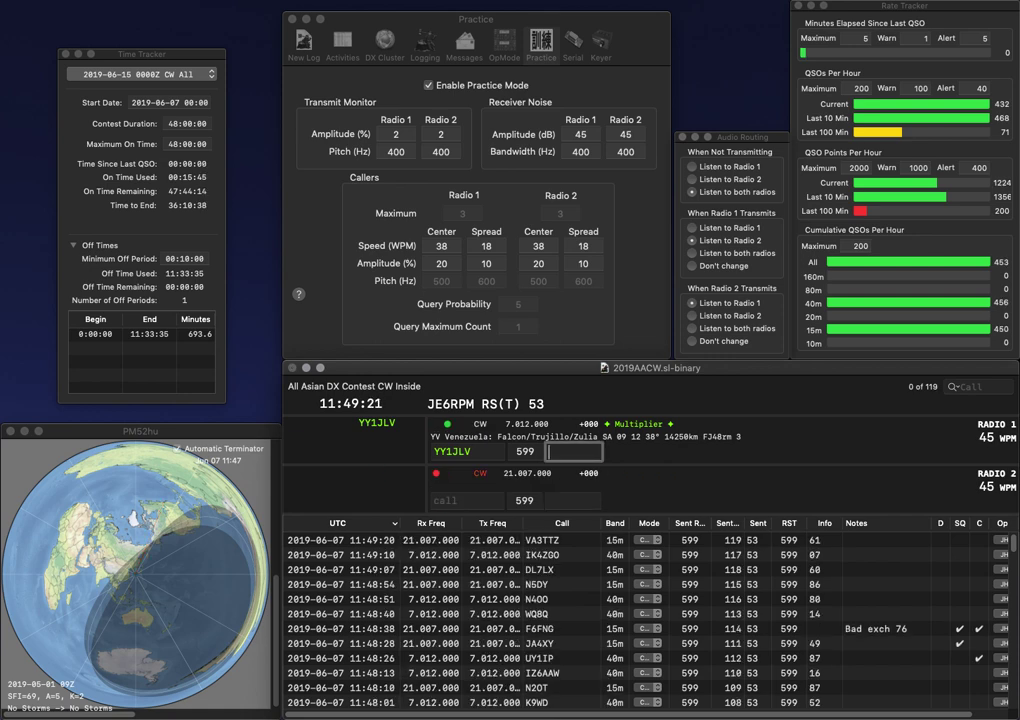
{"action": "type", "text": "44"}
{"action": "key", "text": "Return"}
{"action": "key", "text": "grave"}
Step: Enter VK4ATH for Radio 2 and JH3CGH for Radio 1, and answer both callers
{"action": "type", "text": "VK4ATH"}
{"action": "key", "text": "Return"}
{"action": "key", "text": "grave"}
{"action": "type", "text": "JH3C"}
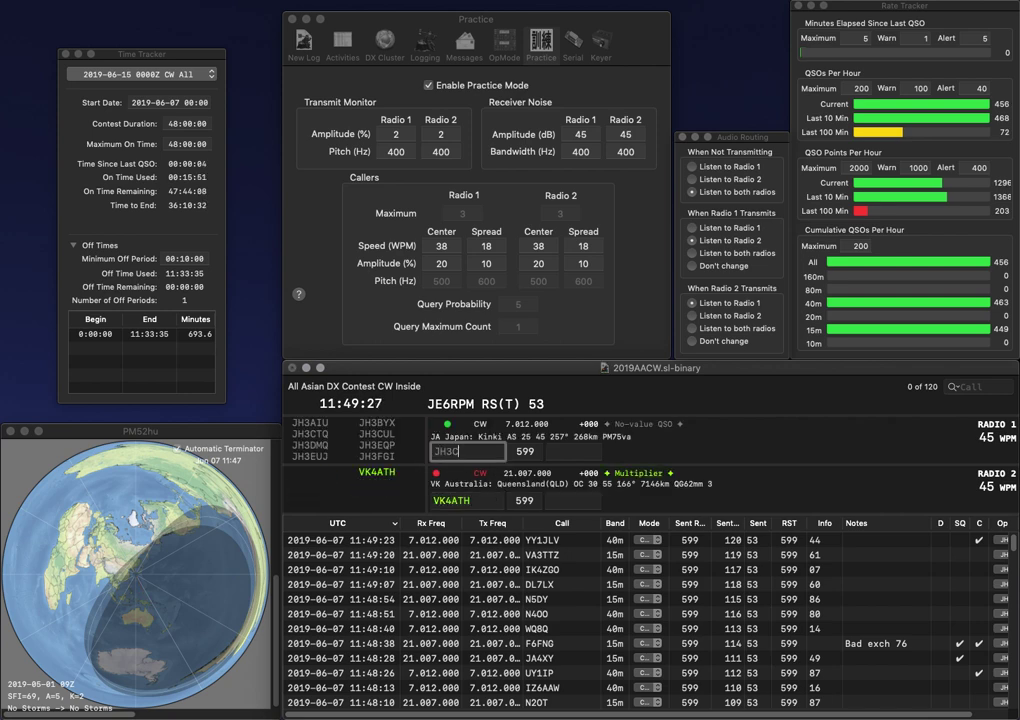
{"action": "type", "text": "QH"}
{"action": "key", "text": "Return"}
{"action": "key", "text": "grave"}
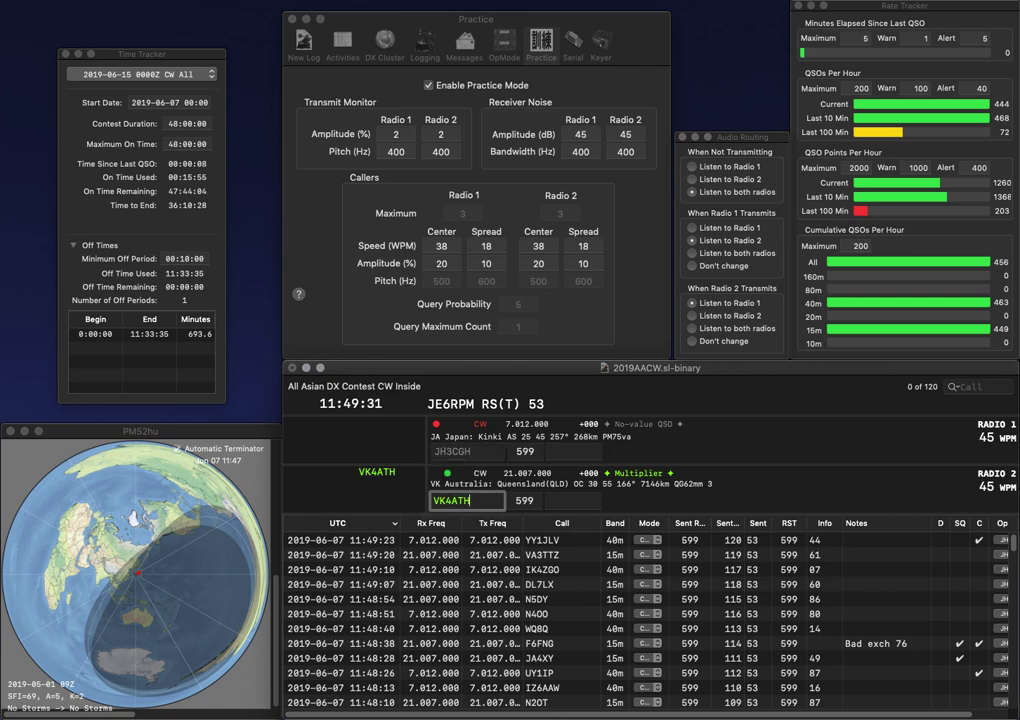
Step: Log VK4ATH with received exchange 60 on Radio 2
{"action": "key", "text": "space"}
{"action": "type", "text": "60"}
{"action": "key", "text": "Return"}
{"action": "key", "text": "grave"}
{"action": "left_click", "coordinate": [440, 451]}
{"action": "key", "text": "Delete"}
{"action": "type", "text": "S"}
{"action": "key", "text": "Return"}
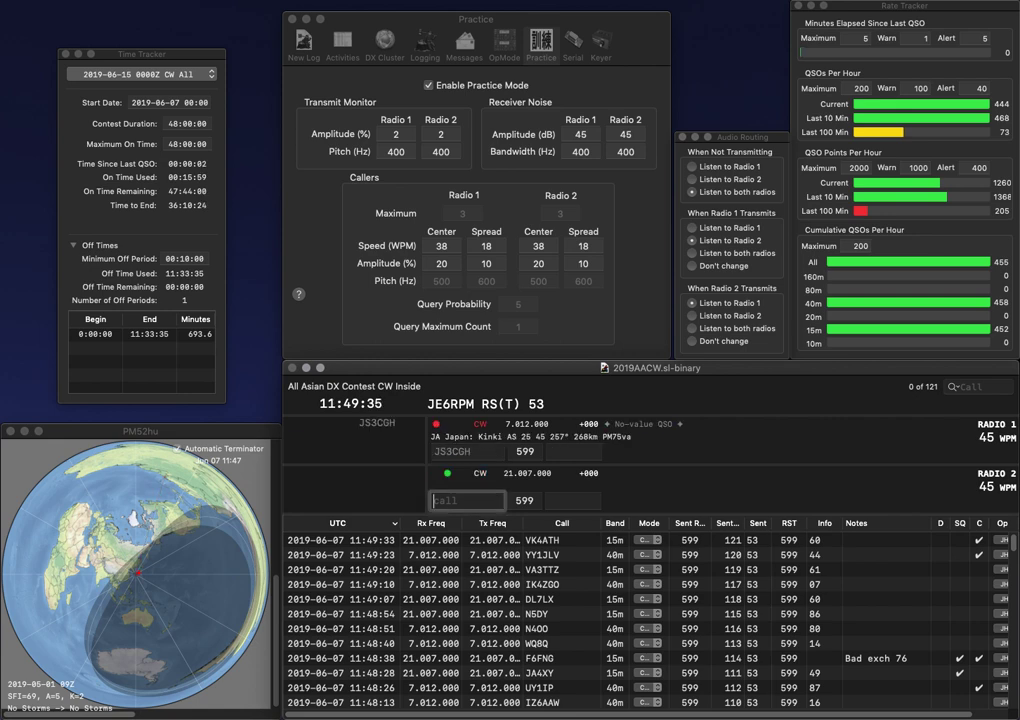
{"action": "type", "text": "VE3"}
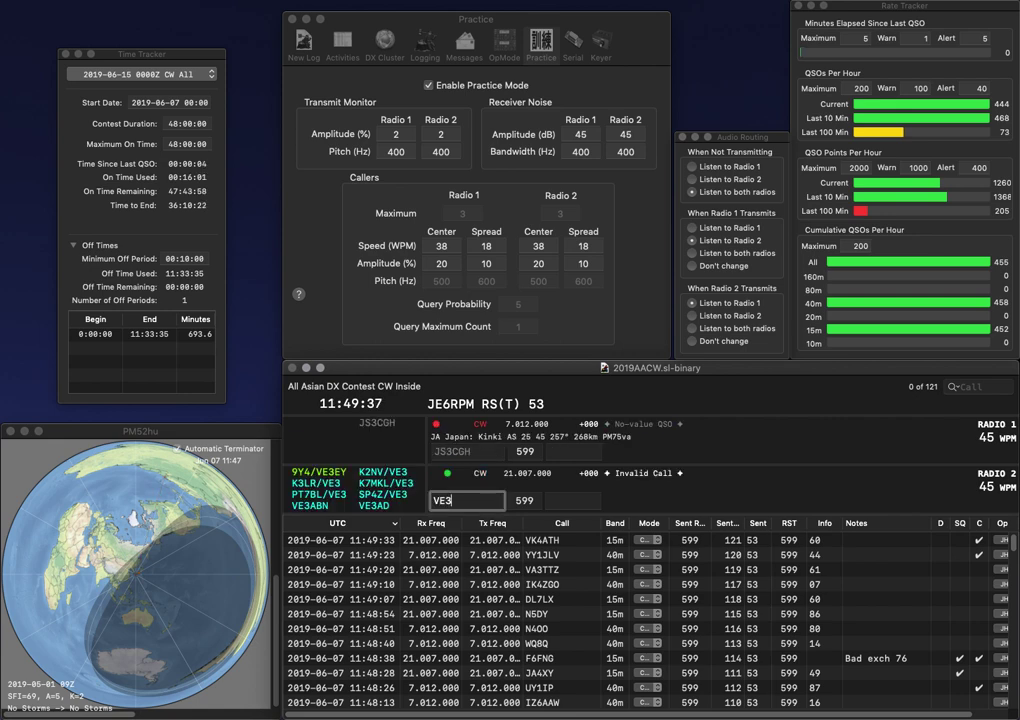
{"action": "type", "text": "BWL"}
{"action": "key", "text": "Return"}
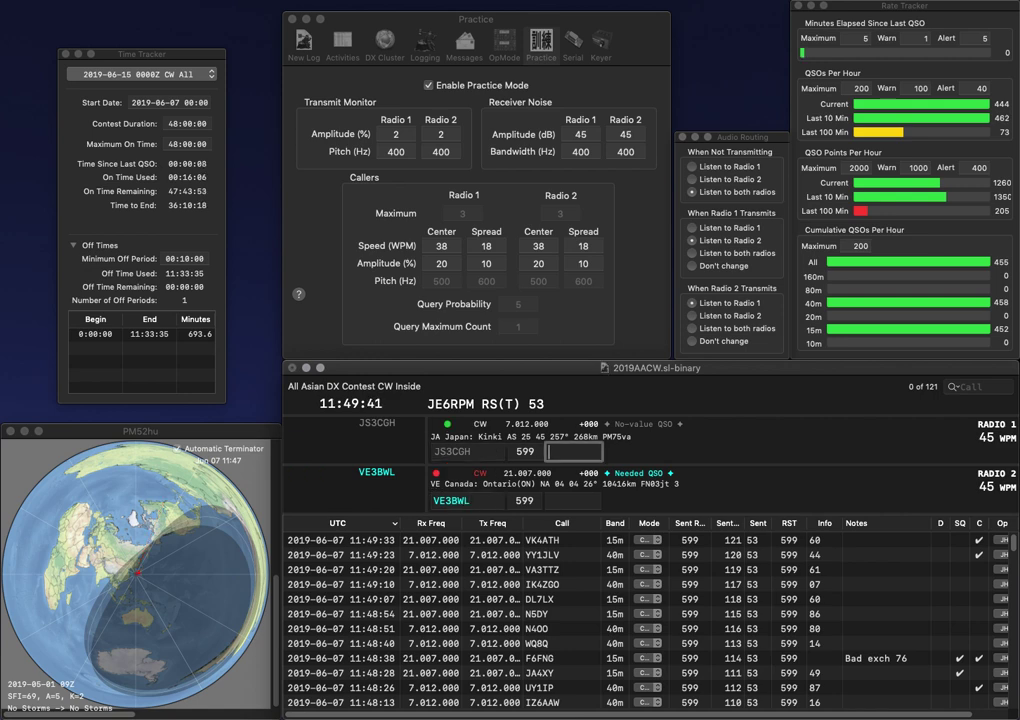
Step: Log JS3CGH with received exchange 99 on Radio 1 and VE3BWL with received exchange 03 on Radio 2
{"action": "key", "text": "Return"}
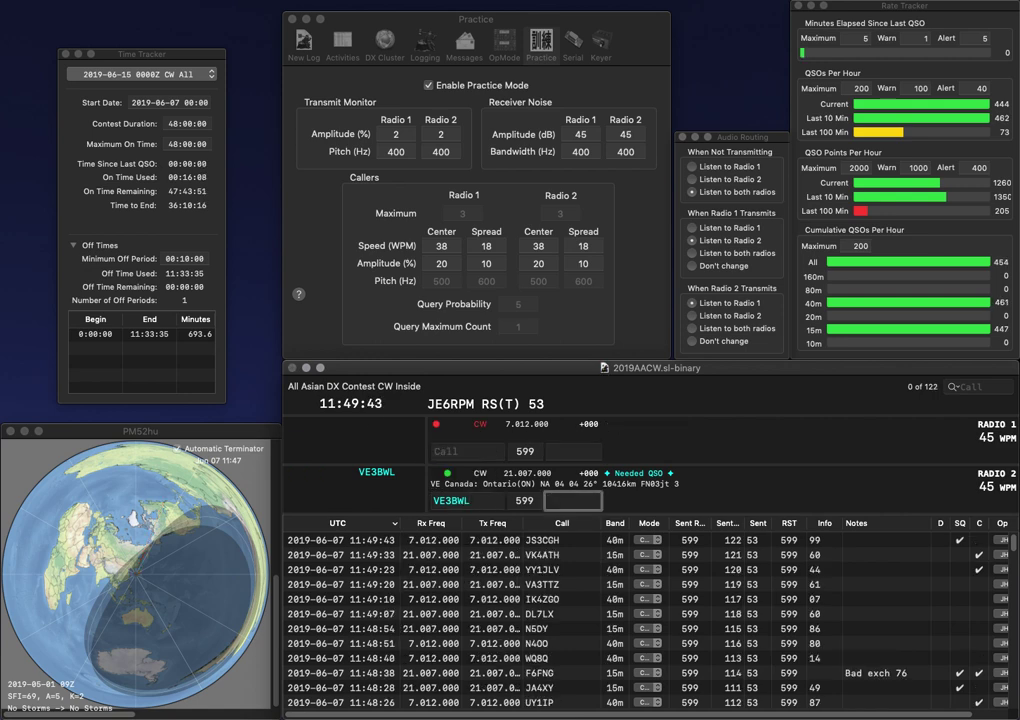
{"action": "type", "text": "043"}
{"action": "key", "text": "Return"}
Step: Enter EA6AKN for Radio 1 and KN4QXZ for Radio 2, and answer both callers
{"action": "type", "text": "AK"}
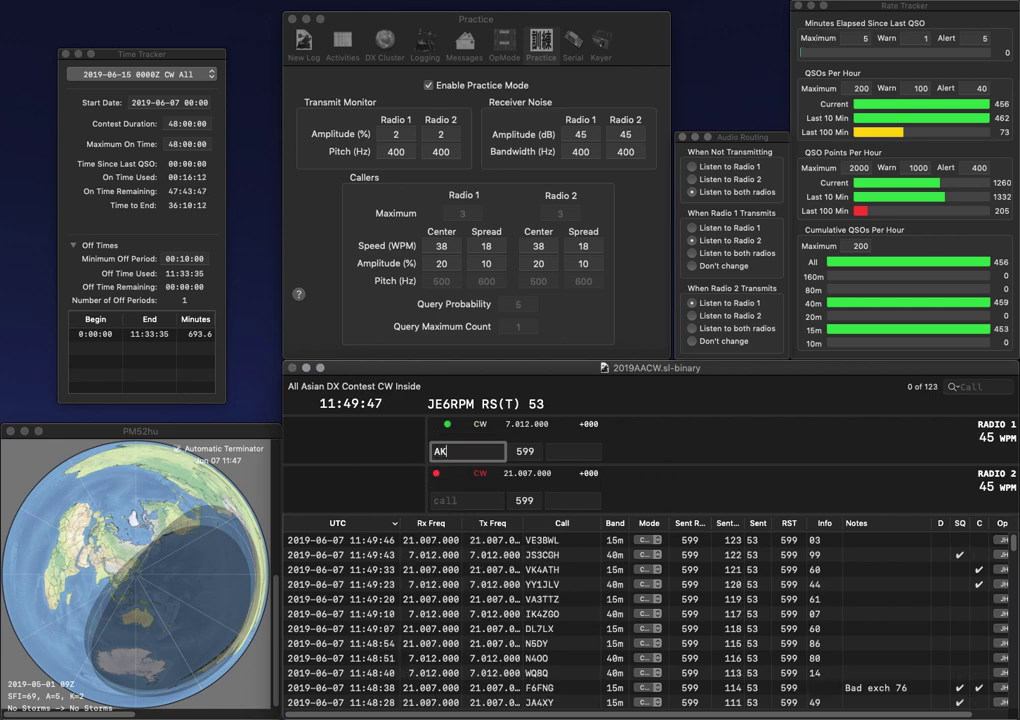
{"action": "type", "text": "N"}
{"action": "key", "text": "Home"}
{"action": "type", "text": "EA6"}
{"action": "key", "text": "Return"}
{"action": "type", "text": "KN4QX"}
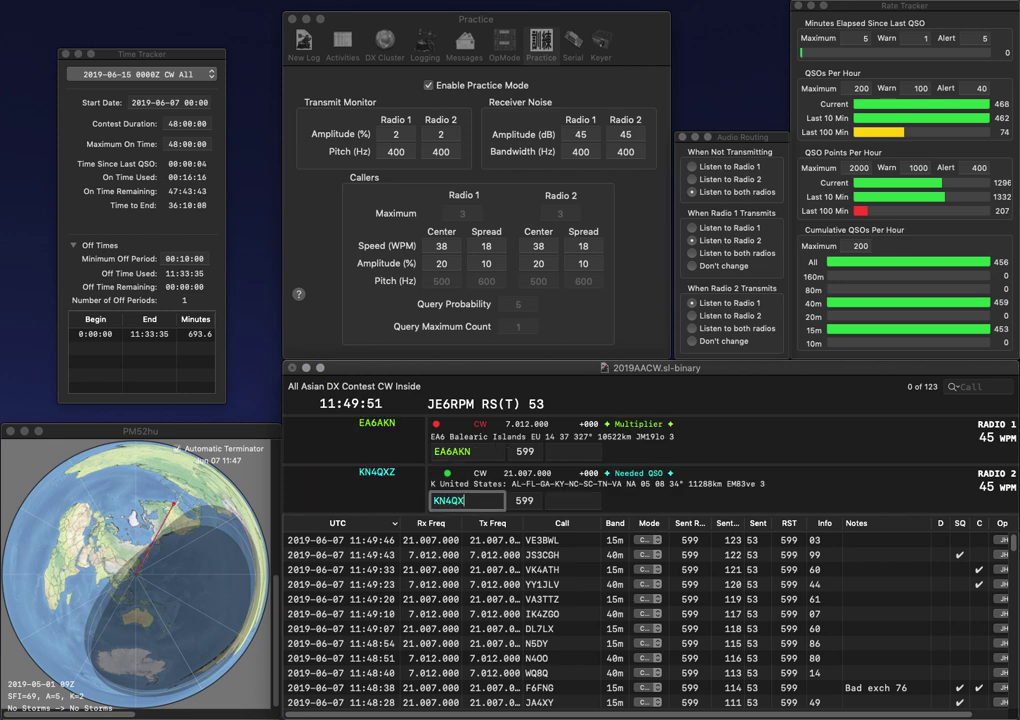
{"action": "type", "text": "Z"}
{"action": "key", "text": "Return"}
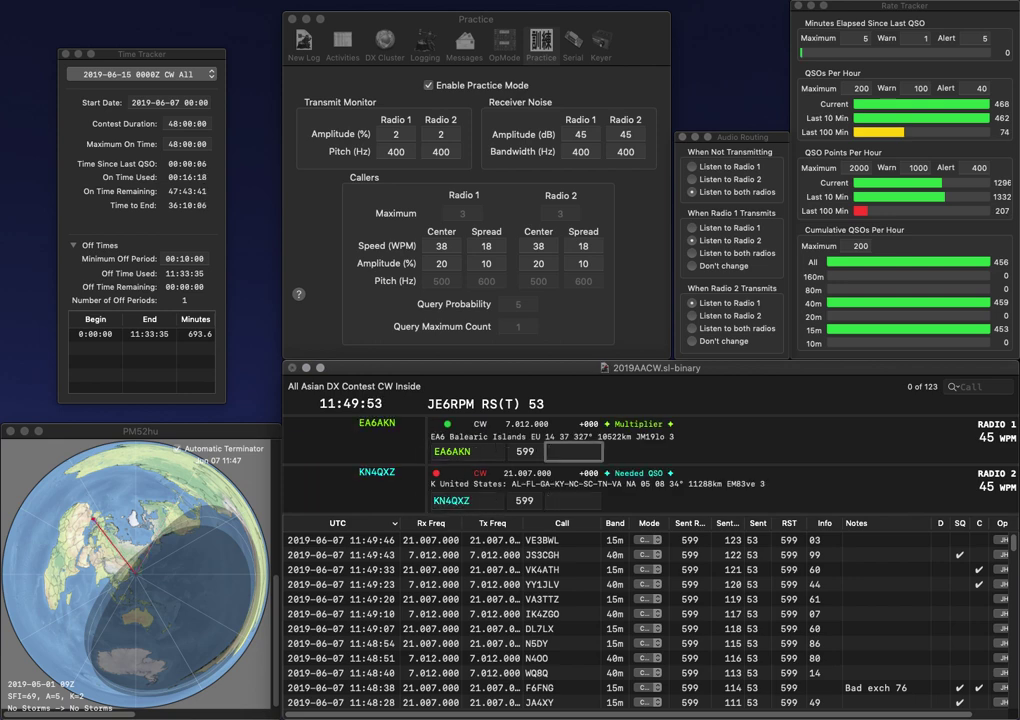
{"action": "type", "text": "44"}
{"action": "key", "text": "Return"}
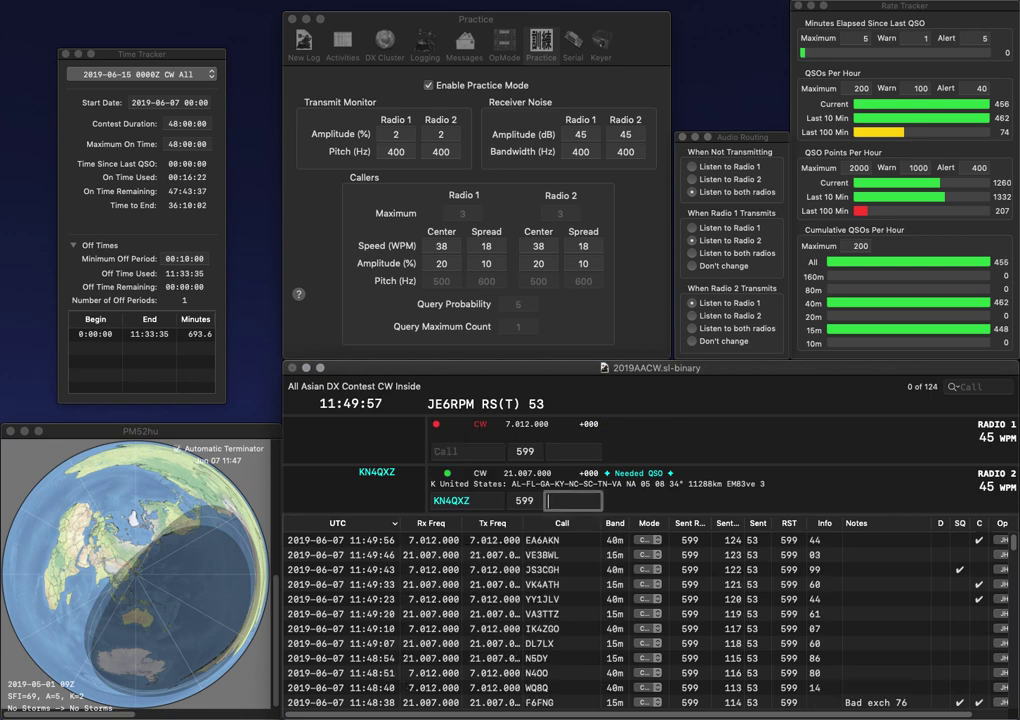
{"action": "type", "text": "45"}
{"action": "key", "text": "Return"}
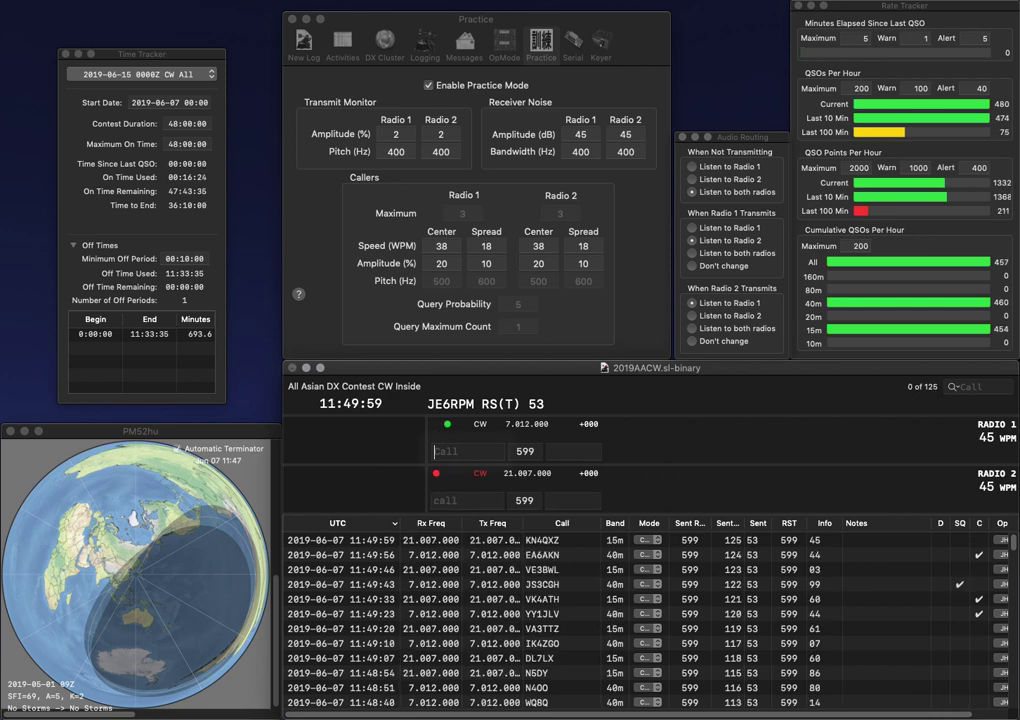
{"action": "type", "text": "PD4R"}
{"action": "key", "text": "Return"}
{"action": "type", "text": "307AF"}
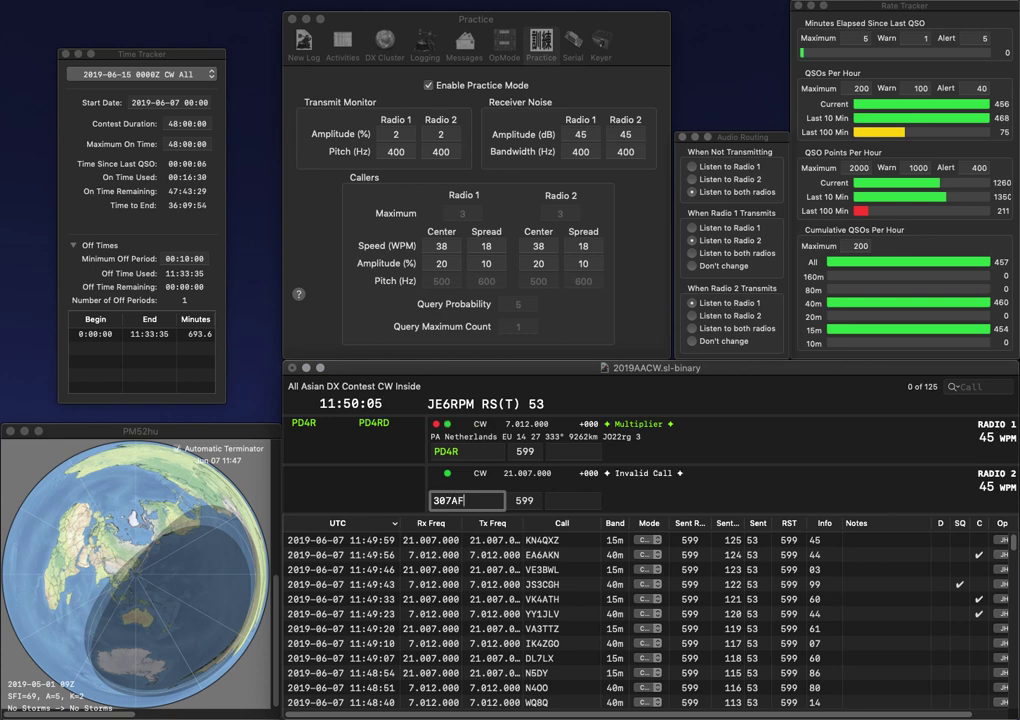
{"action": "key", "text": "Return"}
Step: Log PD4R with received exchange 28 on Radio 1
{"action": "key", "text": "space"}
{"action": "type", "text": "28"}
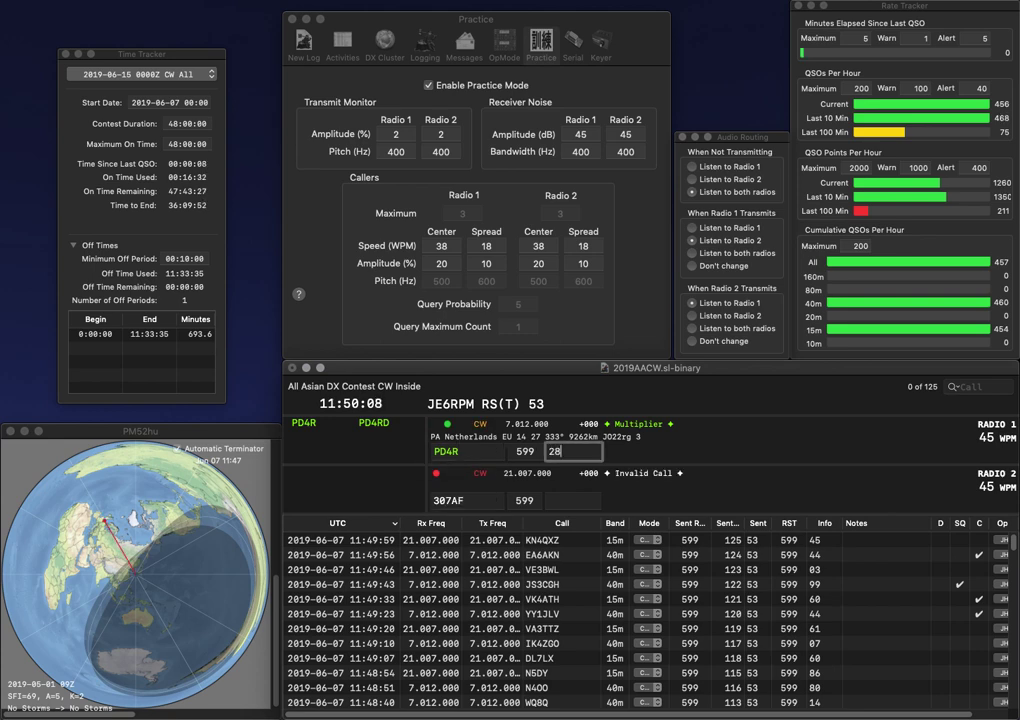
{"action": "key", "text": "Down"}
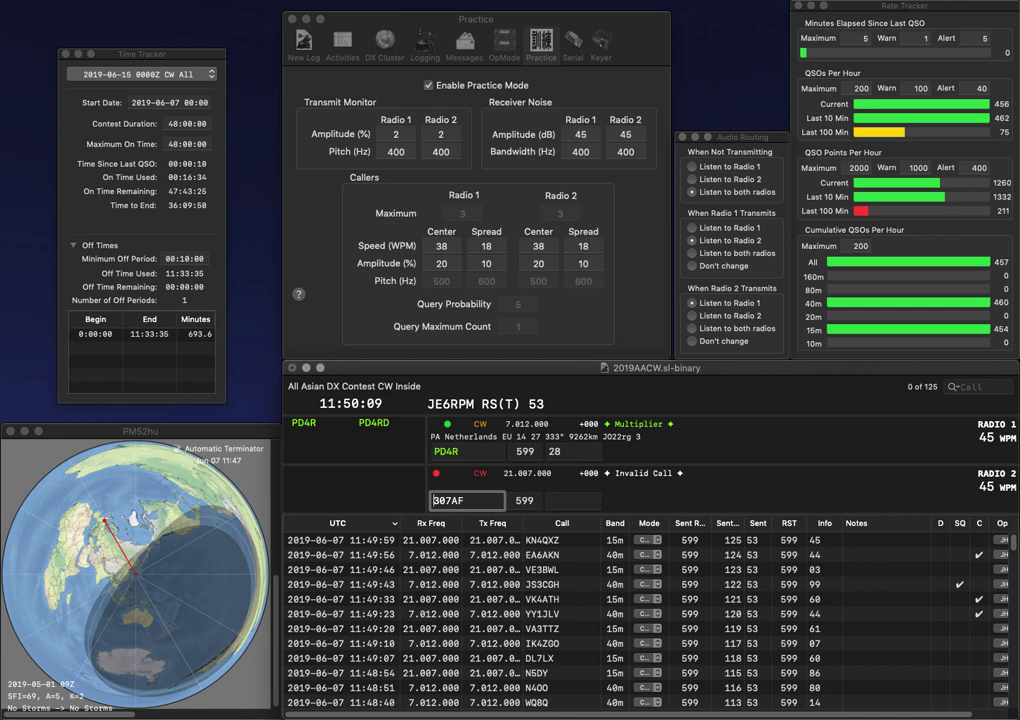
{"action": "type", "text": "P30"}
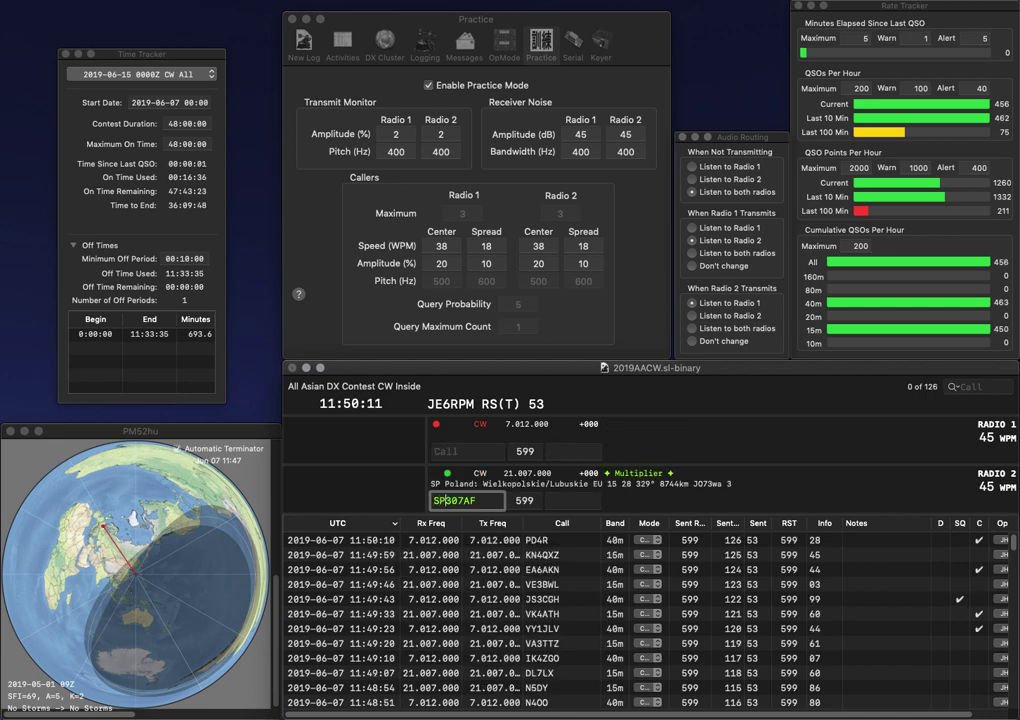
{"action": "type", "text": "8"}
{"action": "key", "text": "Delete"}
{"action": "type", "text": "PAF"}
{"action": "key", "text": "Return"}
{"action": "type", "text": "KF5DD"}
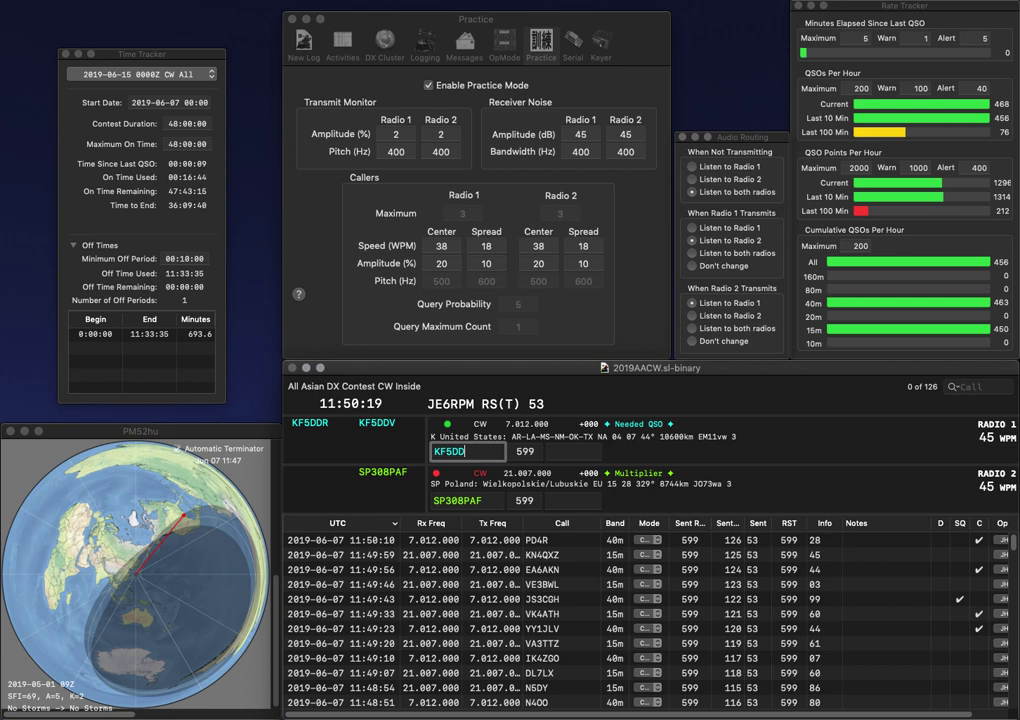
{"action": "type", "text": "V"}
{"action": "key", "text": "Return"}
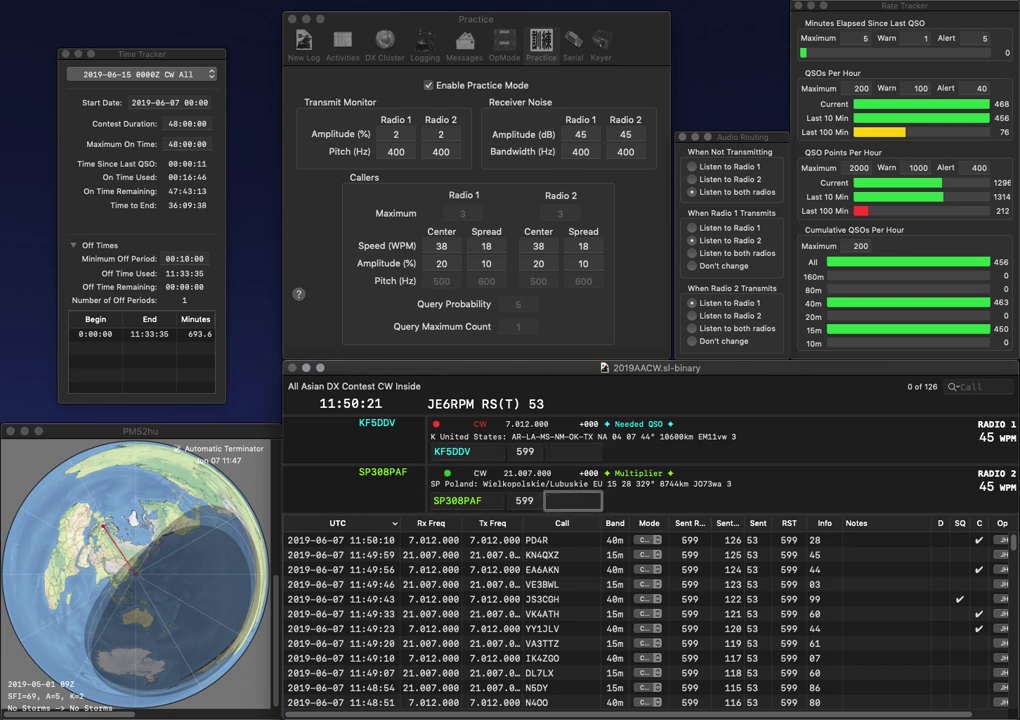
Step: Log SP308PAF with received exchange 26 on Radio 2 and KF5DDV with received exchange 56 on Radio 1
{"action": "type", "text": "26"}
{"action": "key", "text": "Return"}
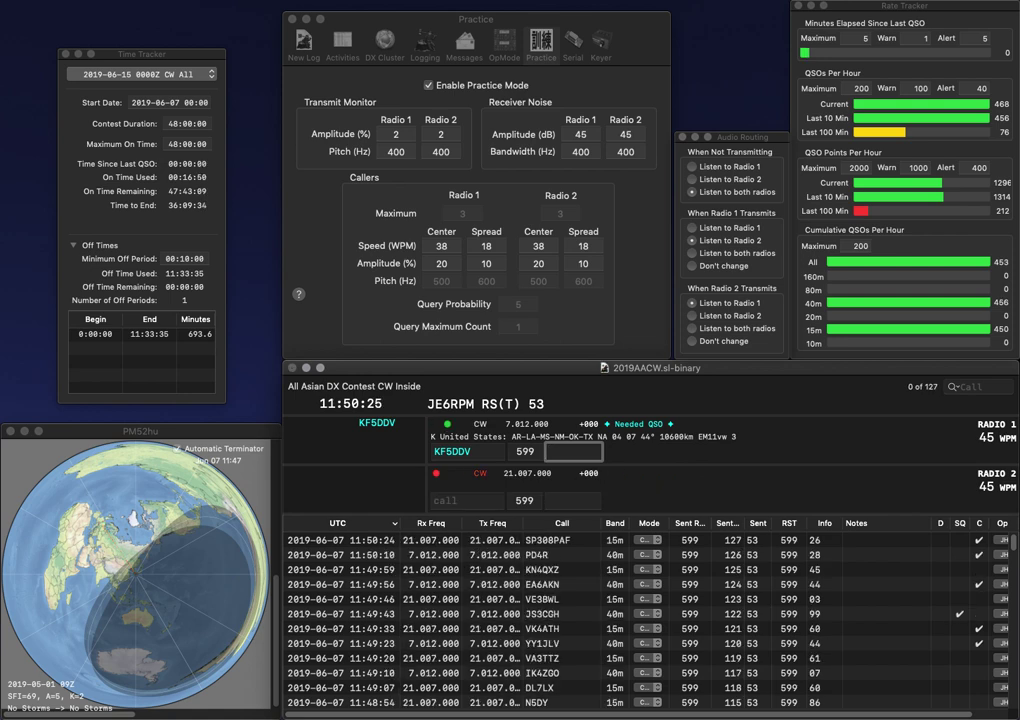
{"action": "type", "text": "56"}
{"action": "key", "text": "Return"}
{"action": "type", "text": "WA8CDU"}
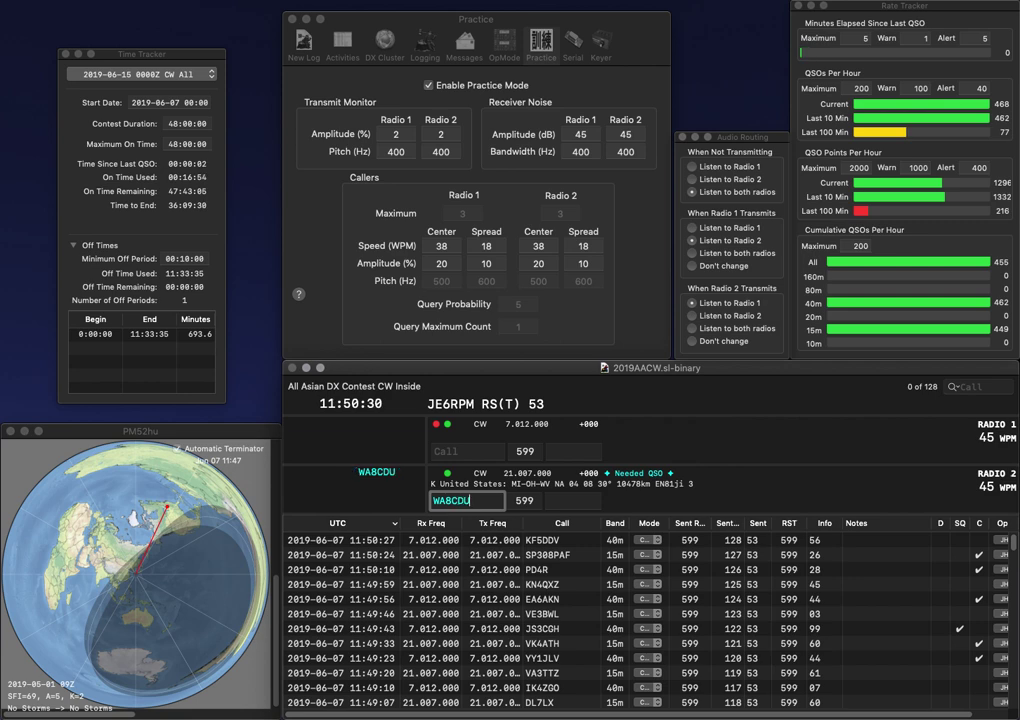
{"action": "key", "text": "Return"}
{"action": "type", "text": "3"}
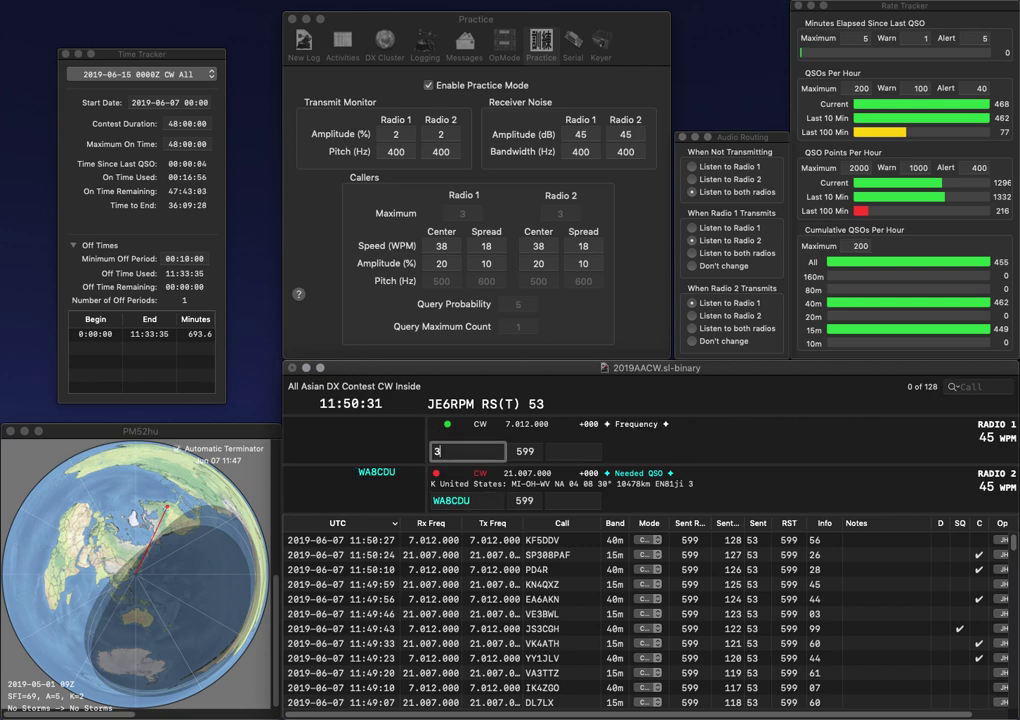
{"action": "type", "text": "SPK"}
{"action": "key", "text": "Down"}
Step: Log WA8CDU with received exchange 58 on Radio 2
{"action": "key", "text": "space"}
{"action": "type", "text": "58"}
{"action": "key", "text": "Return"}
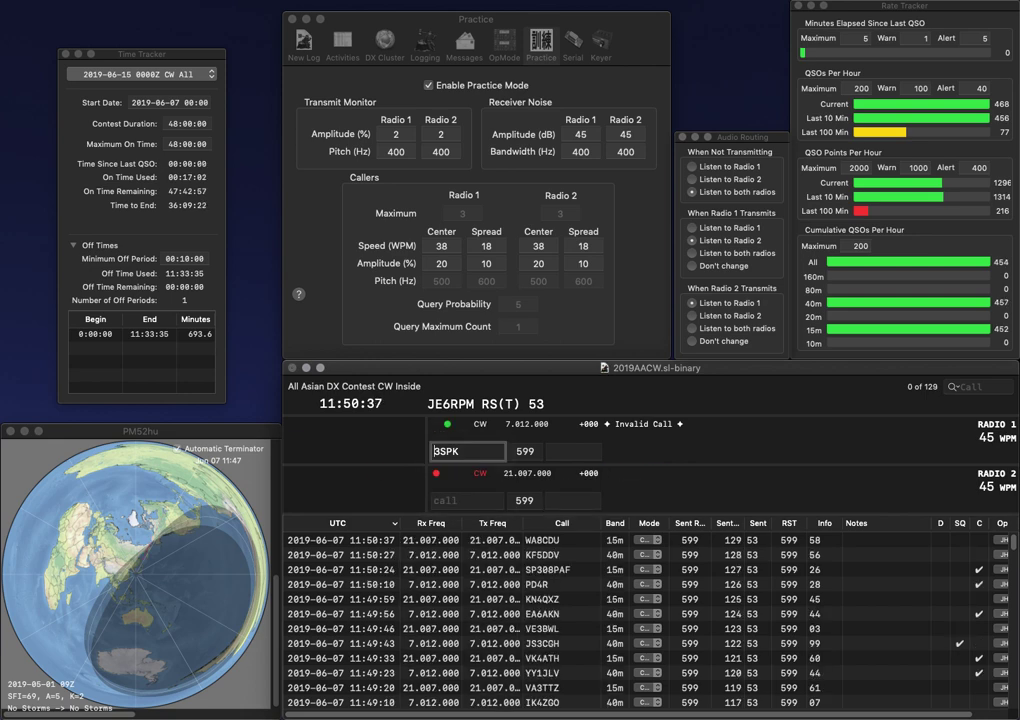
Step: Correct the Radio 1 call to 7N2SPK, enter WT8V for Radio 2, and answer both callers
{"action": "type", "text": "ZN2"}
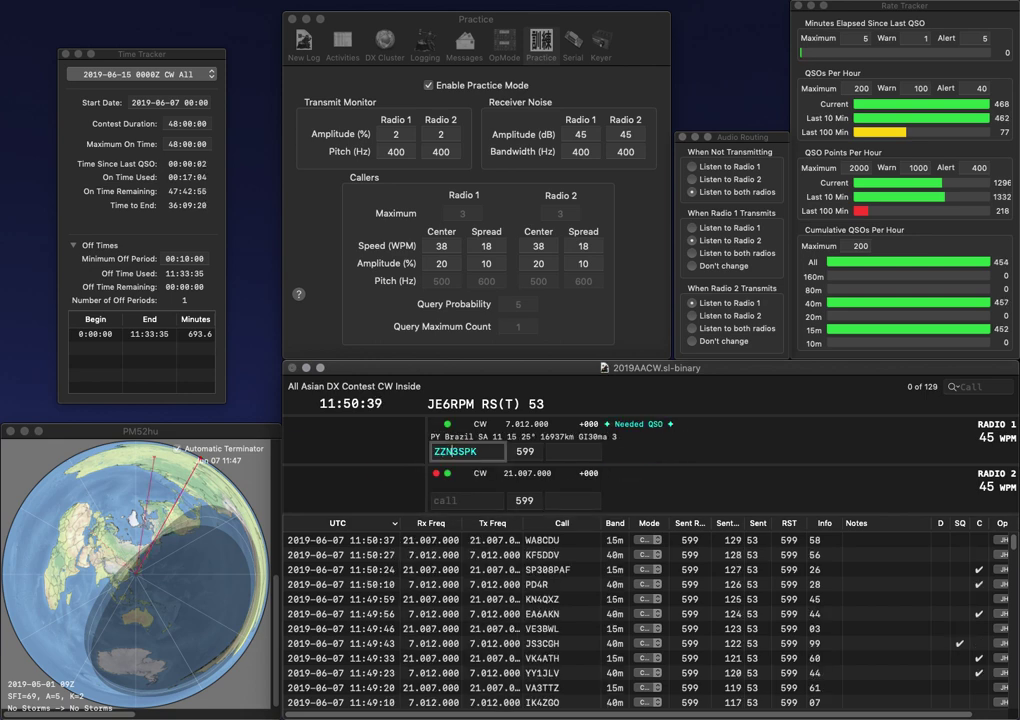
{"action": "key", "text": "Left"}
{"action": "key", "text": "Left"}
{"action": "key", "text": "BackSpace"}
{"action": "type", "text": "7"}
{"action": "key", "text": "Down"}
{"action": "key", "text": "Return"}
{"action": "key", "text": "Return"}
{"action": "type", "text": "WT8V"}
{"action": "key", "text": "Return"}
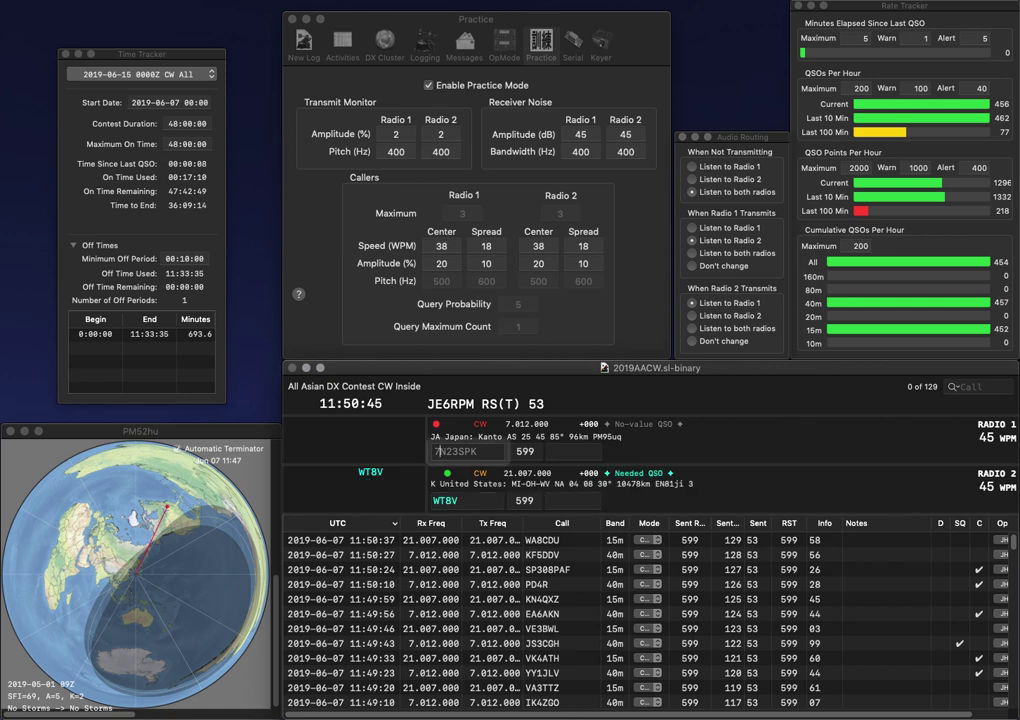
{"action": "key", "text": "Right"}
{"action": "key", "text": "Delete"}
{"action": "key", "text": "Return"}
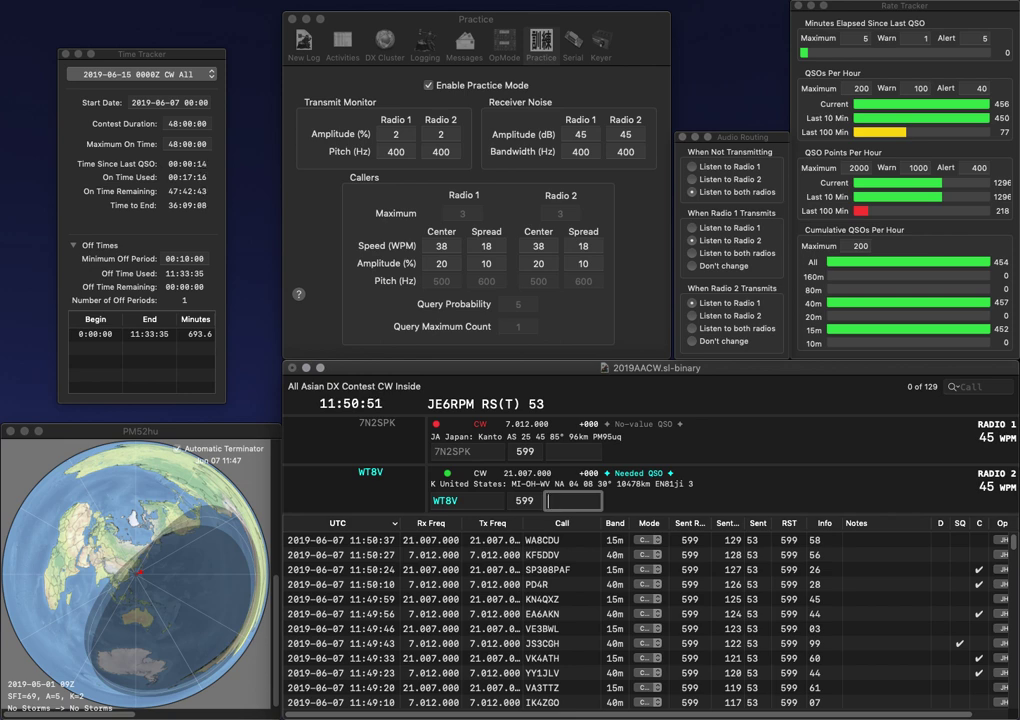
{"action": "key", "text": "Return"}
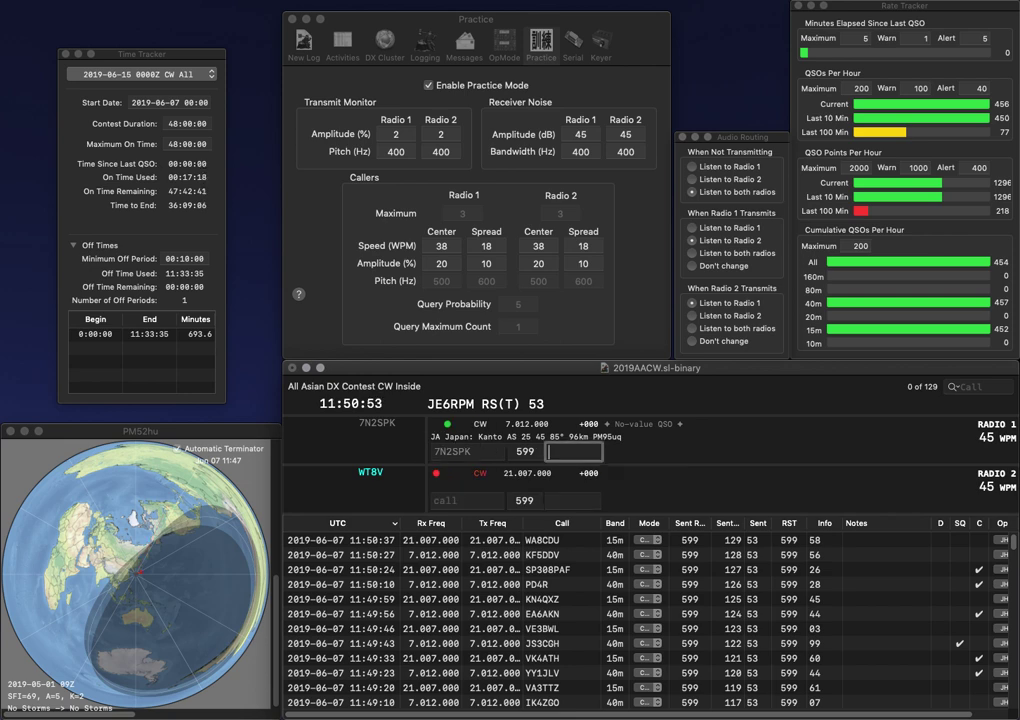
{"action": "type", "text": "66"}
{"action": "key", "text": "Return"}
Step: Enter and answer ON7BJ on Radio 2, and send the partial call W6S on Radio 1
{"action": "type", "text": "ON7D"}
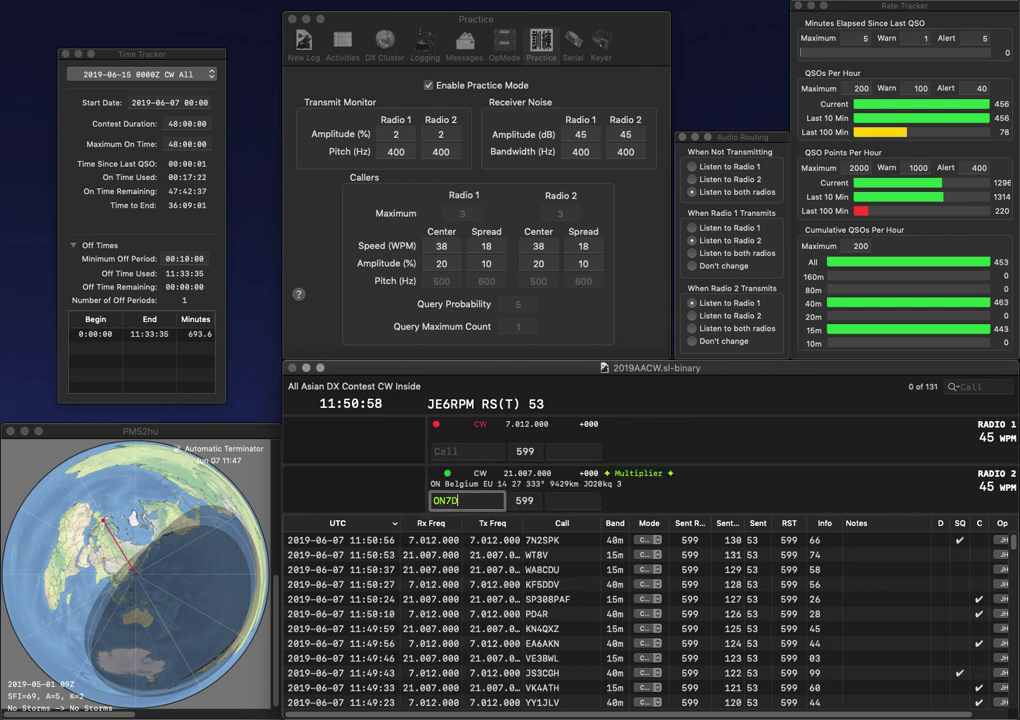
{"action": "key", "text": "BackSpace"}
{"action": "type", "text": "BJ"}
{"action": "key", "text": "Return"}
{"action": "type", "text": "WB"}
{"action": "type", "text": "S"}
{"action": "key", "text": "Return"}
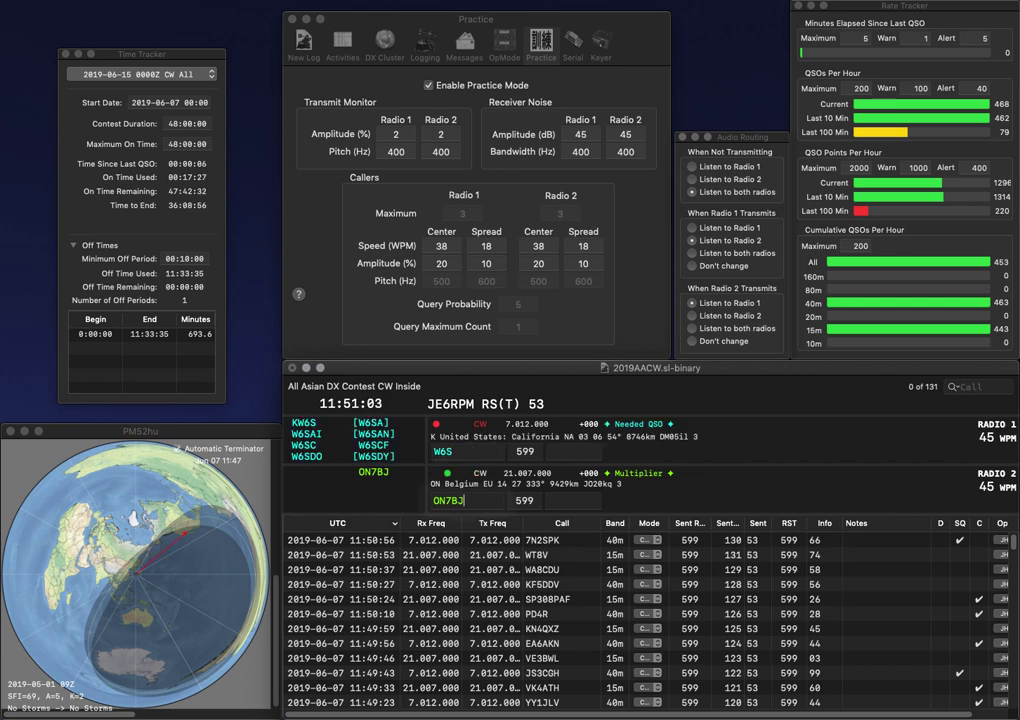
Step: Log ON7BJ with received exchange 84 on Radio 2
{"action": "key", "text": "Tab"}
{"action": "type", "text": "8"}
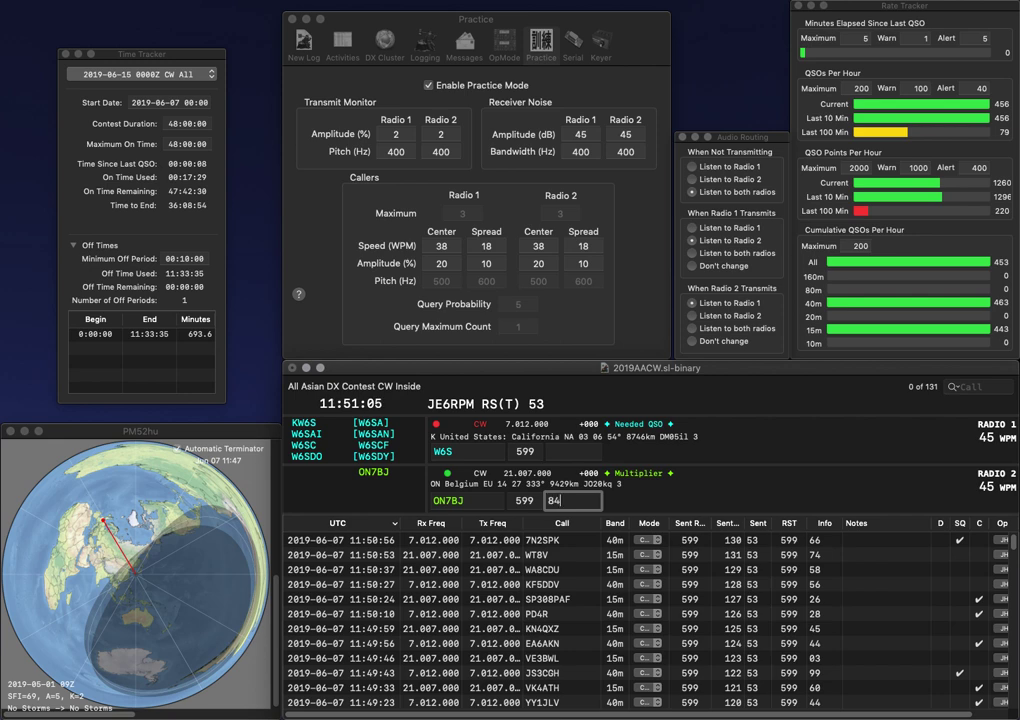
{"action": "key", "text": "Return"}
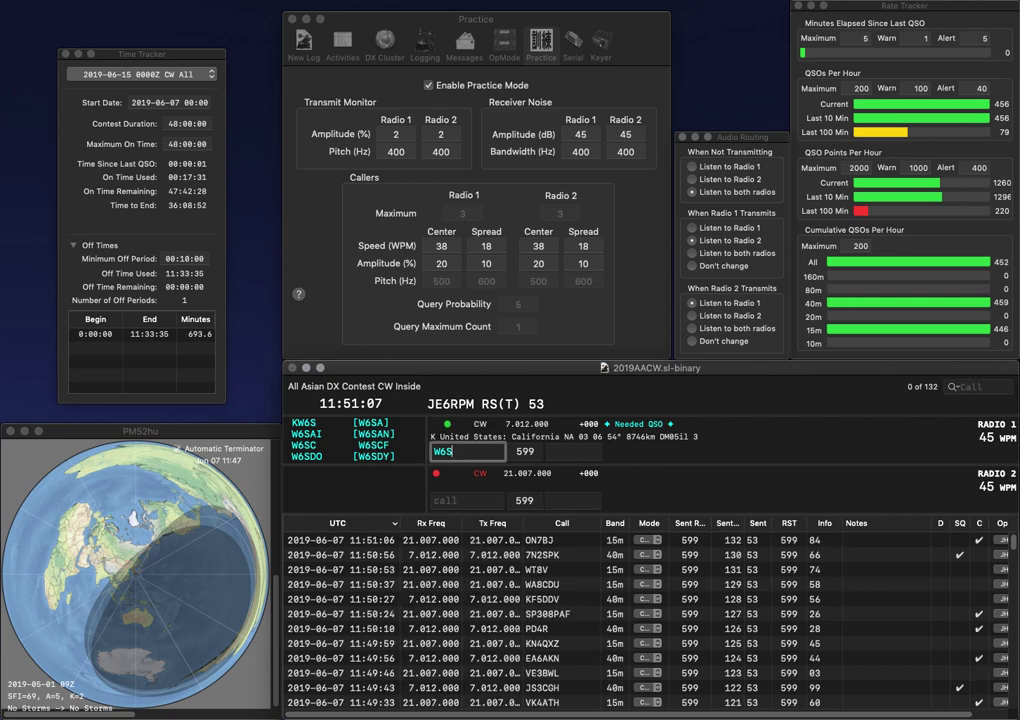
{"action": "type", "text": "F"}
{"action": "key", "text": "Return"}
{"action": "type", "text": "K"}
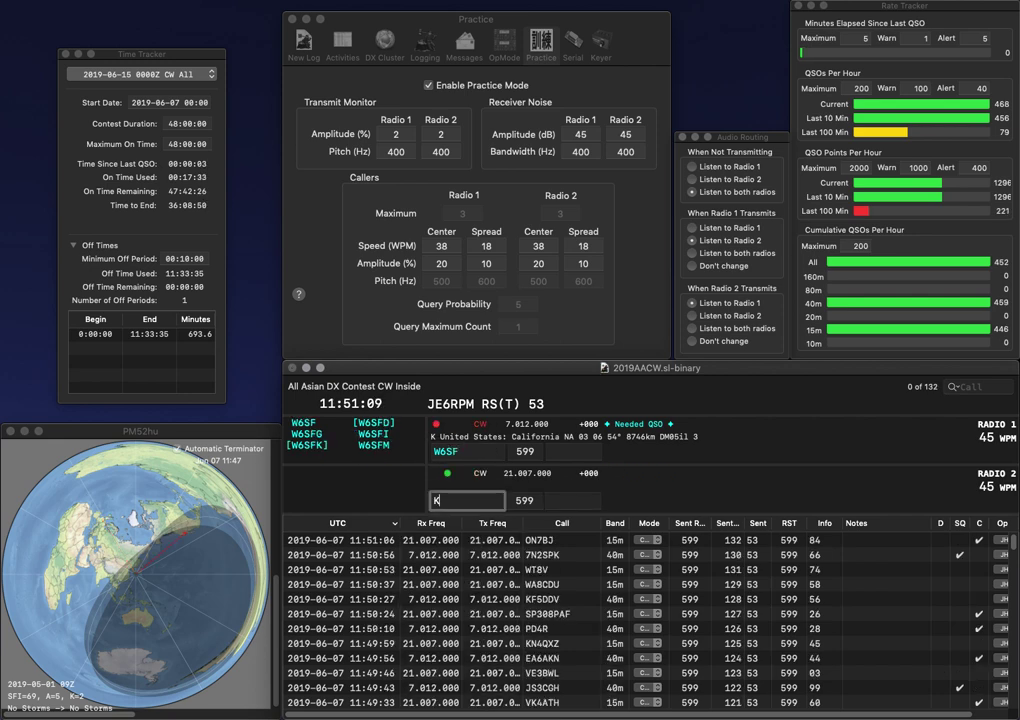
{"action": "type", "text": "C2YG"}
{"action": "key", "text": "Return"}
Step: Log W6SF with received exchange 28 on Radio 1
{"action": "key", "text": "Tab"}
{"action": "type", "text": "28"}
{"action": "key", "text": "Return"}
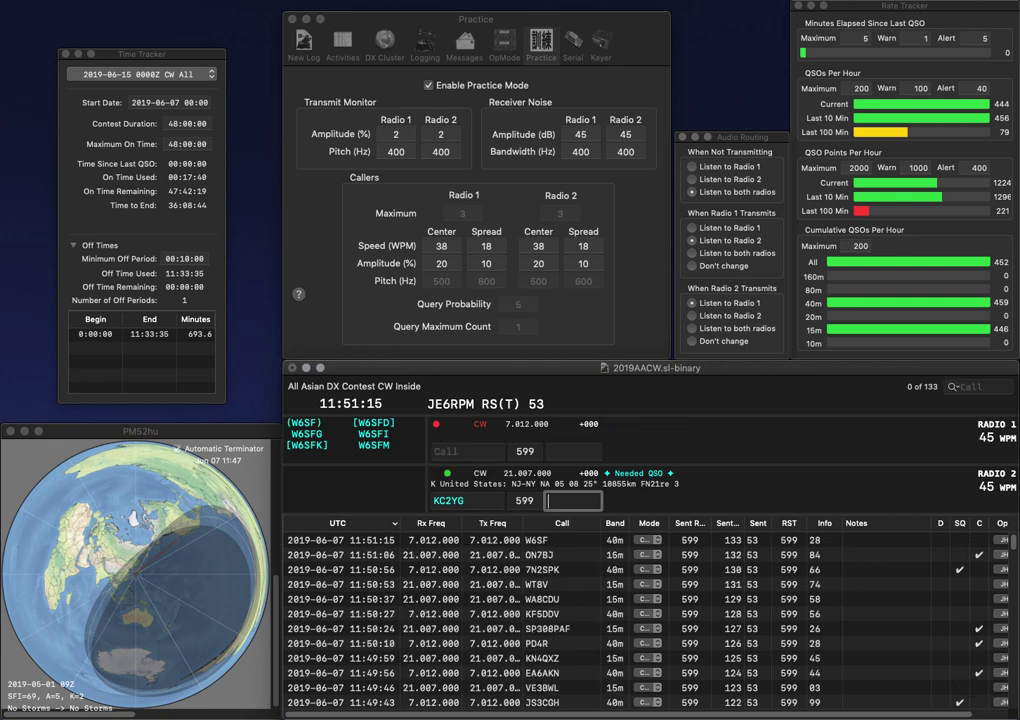
Step: Correct the Radio 2 call to KC3YG, enter W8WDW for Radio 1, and answer both callers
{"action": "key", "text": "BackSpace"}
{"action": "key", "text": "BackSpace"}
{"action": "key", "text": "BackSpace"}
{"action": "type", "text": "3YG"}
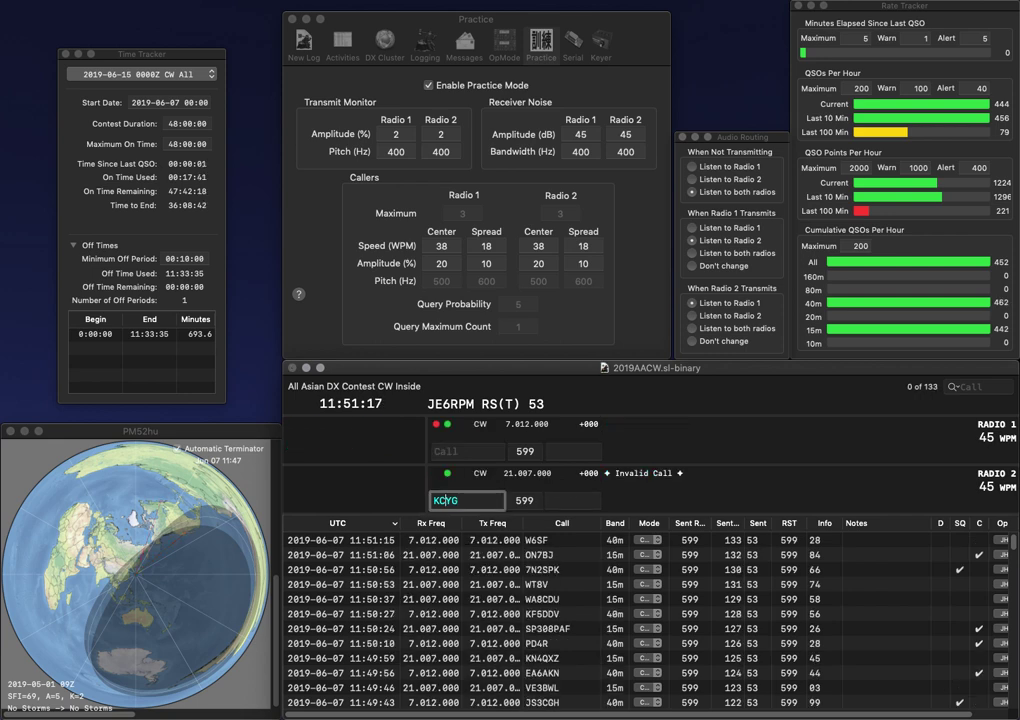
{"action": "key", "text": "Return"}
{"action": "type", "text": "W8WDW"}
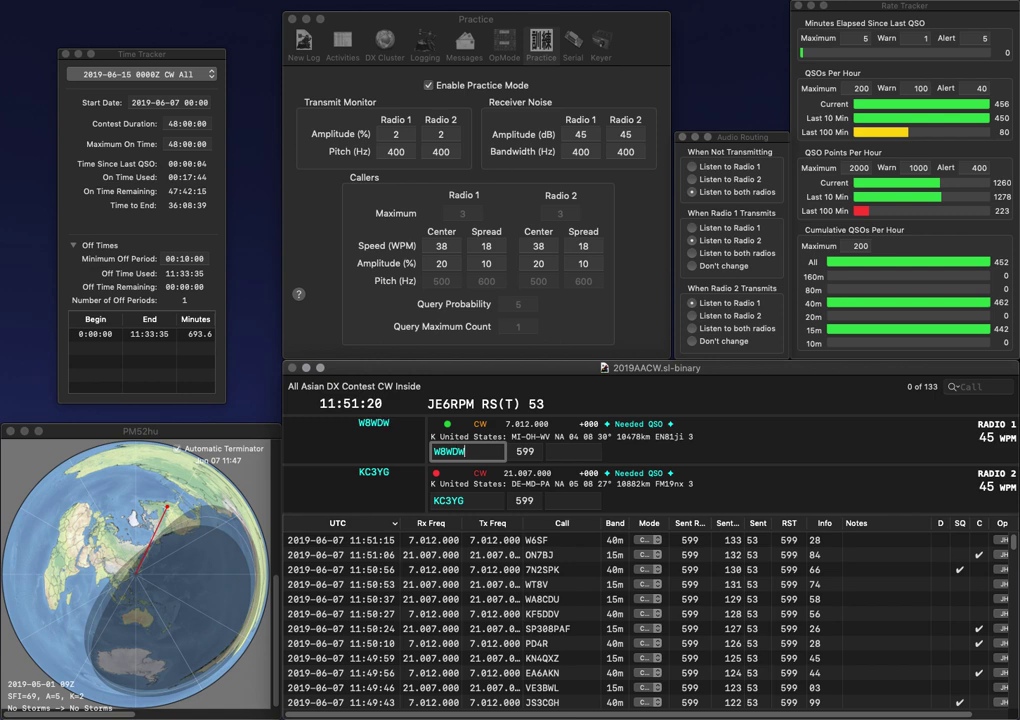
{"action": "key", "text": "Return"}
{"action": "key", "text": "Return"}
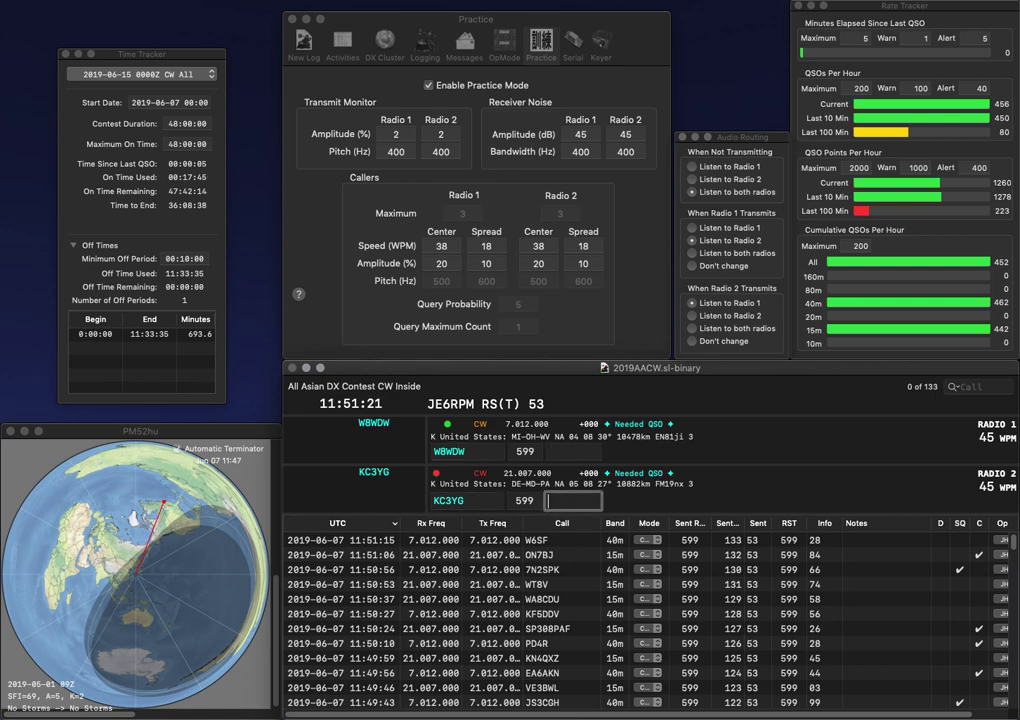
Step: Log KC3YG with received exchange 89 on Radio 2 and W8WDW with received exchange 73 on Radio 1
{"action": "type", "text": "89"}
{"action": "key", "text": "Return"}
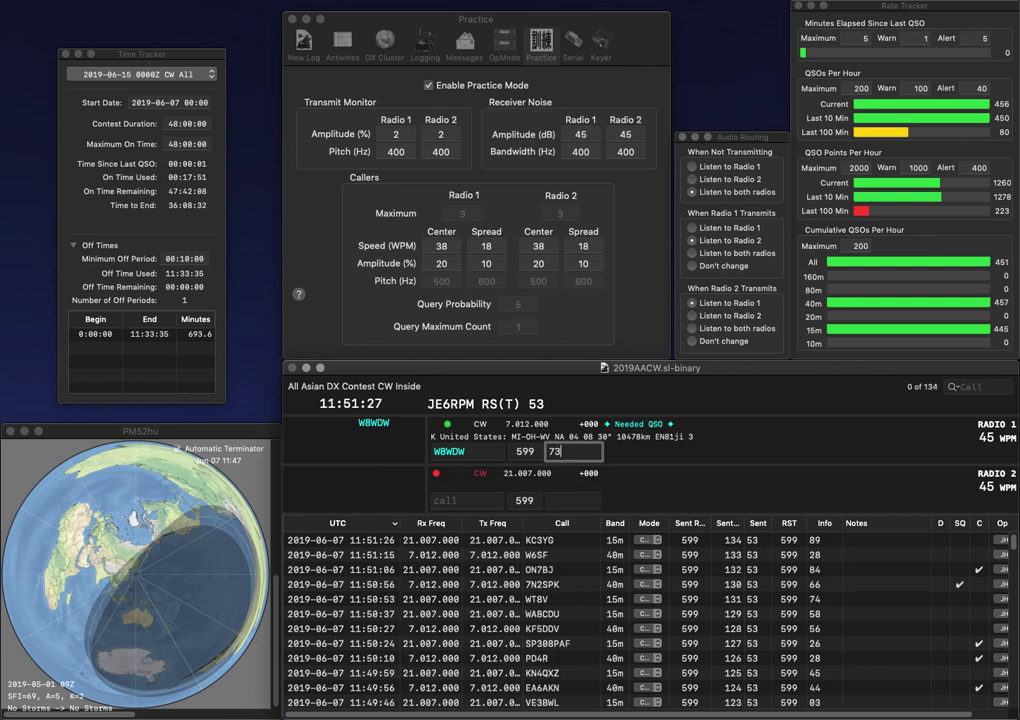
{"action": "key", "text": "Return"}
{"action": "type", "text": "WF"}
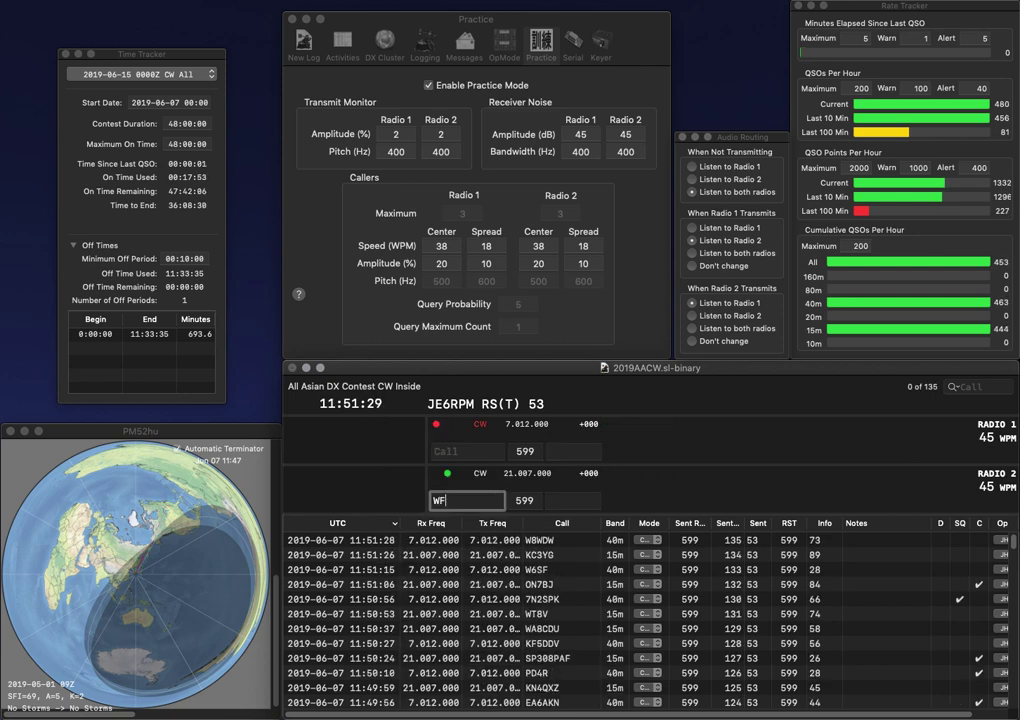
{"action": "type", "text": "3H"}
{"action": "key", "text": "Return"}
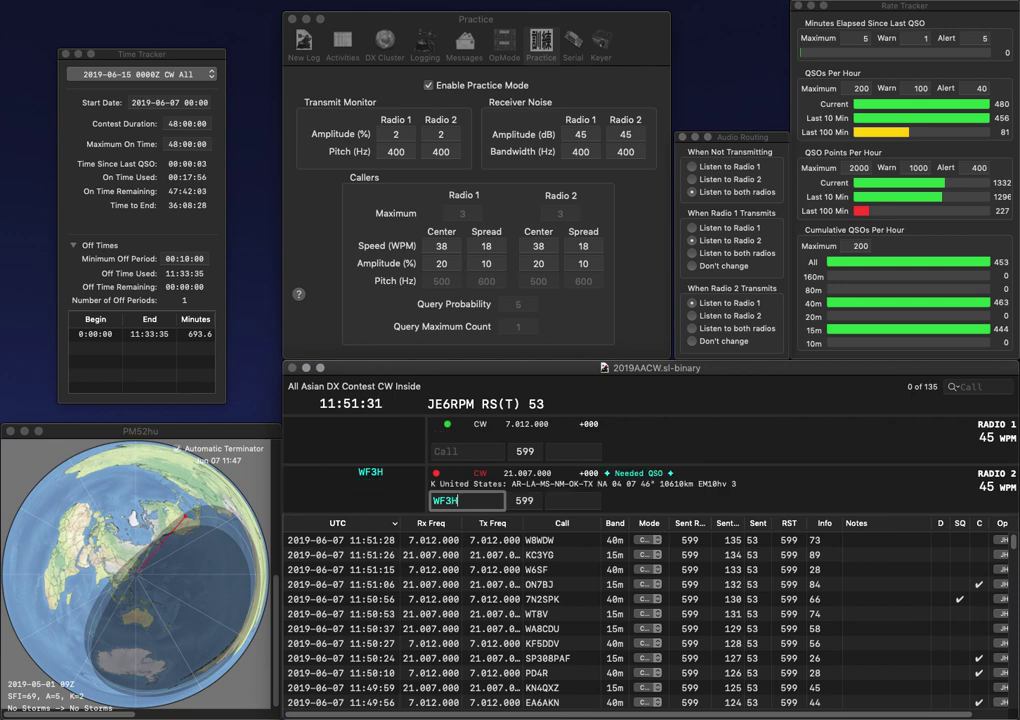
{"action": "type", "text": "0I"}
{"action": "type", "text": "MI"}
{"action": "key", "text": "Return"}
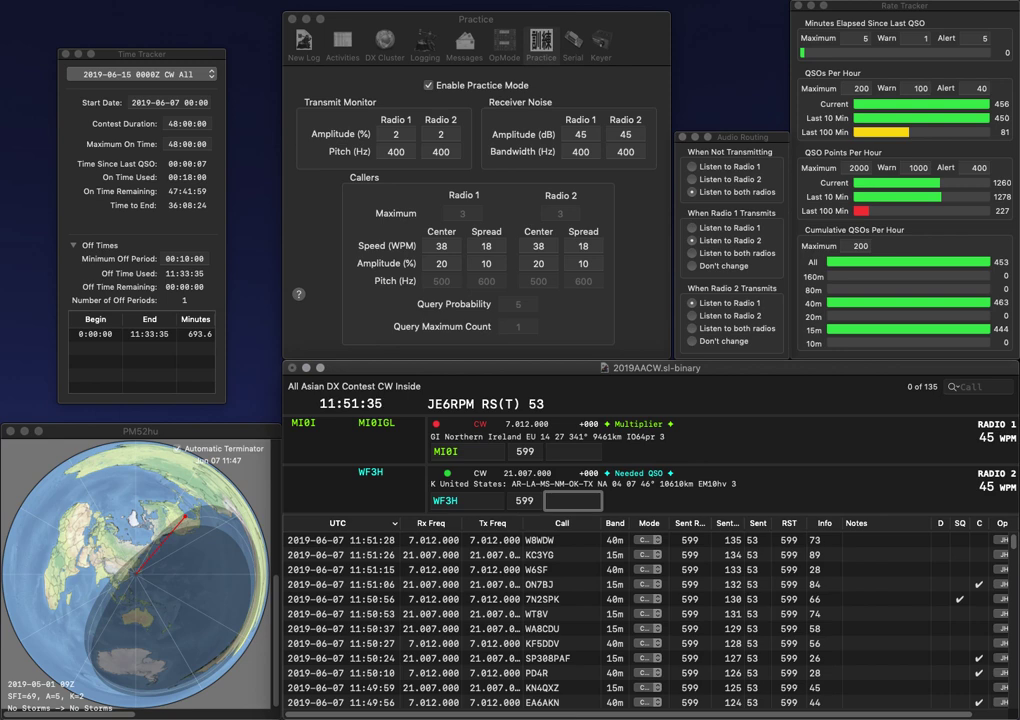
{"action": "type", "text": "48"}
{"action": "key", "text": "Return"}
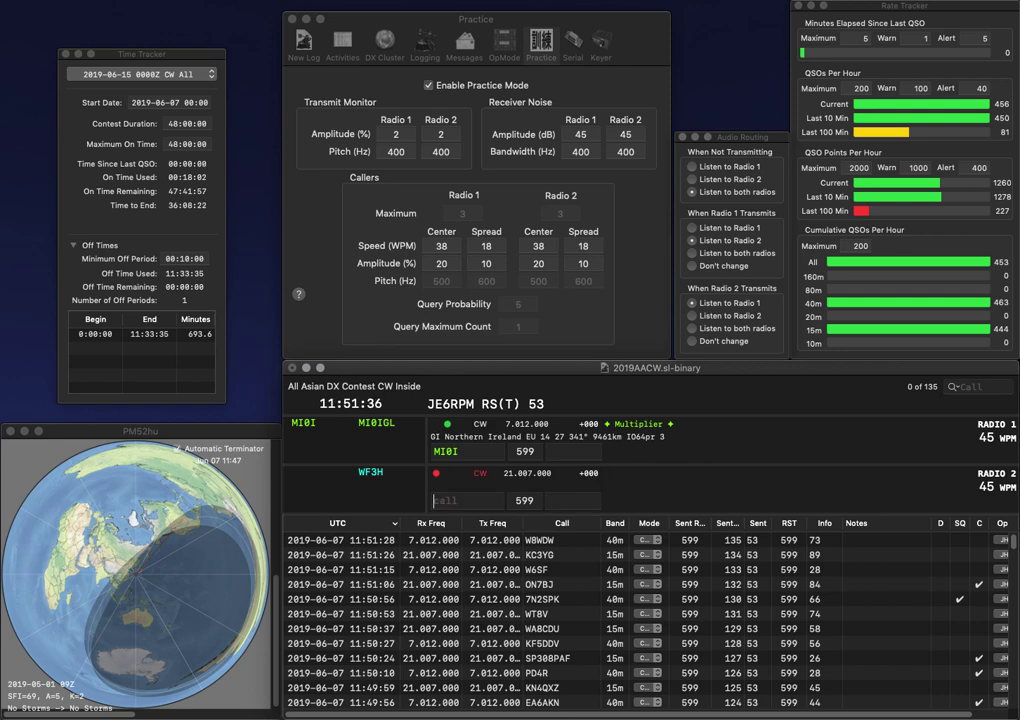
{"action": "key", "text": "Return"}
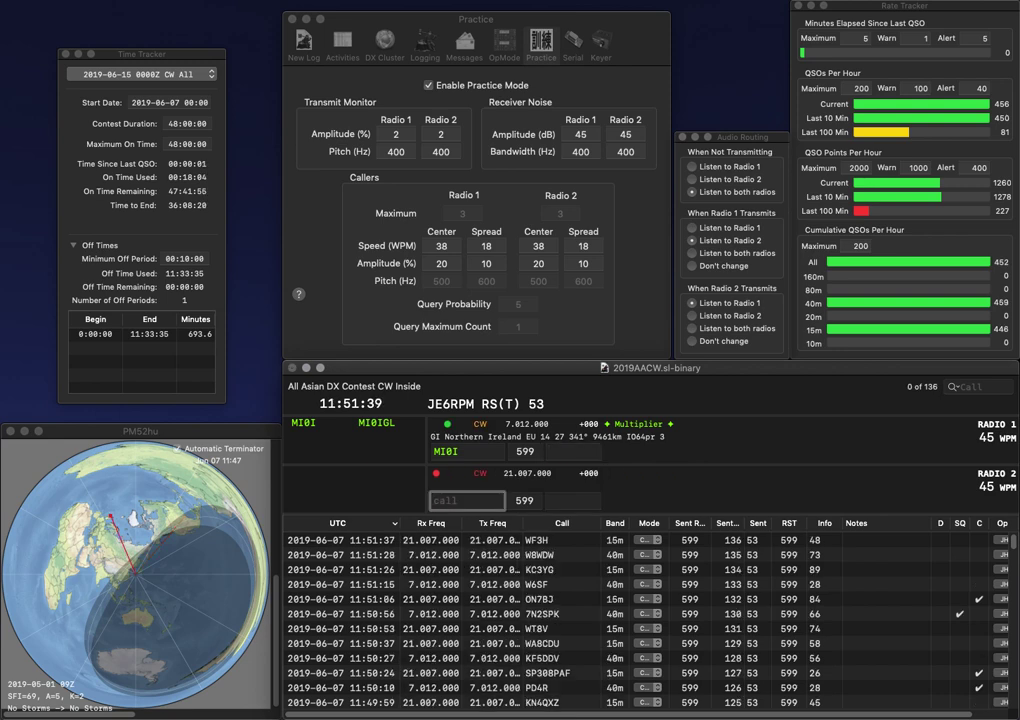
{"action": "type", "text": "KA1EFD"}
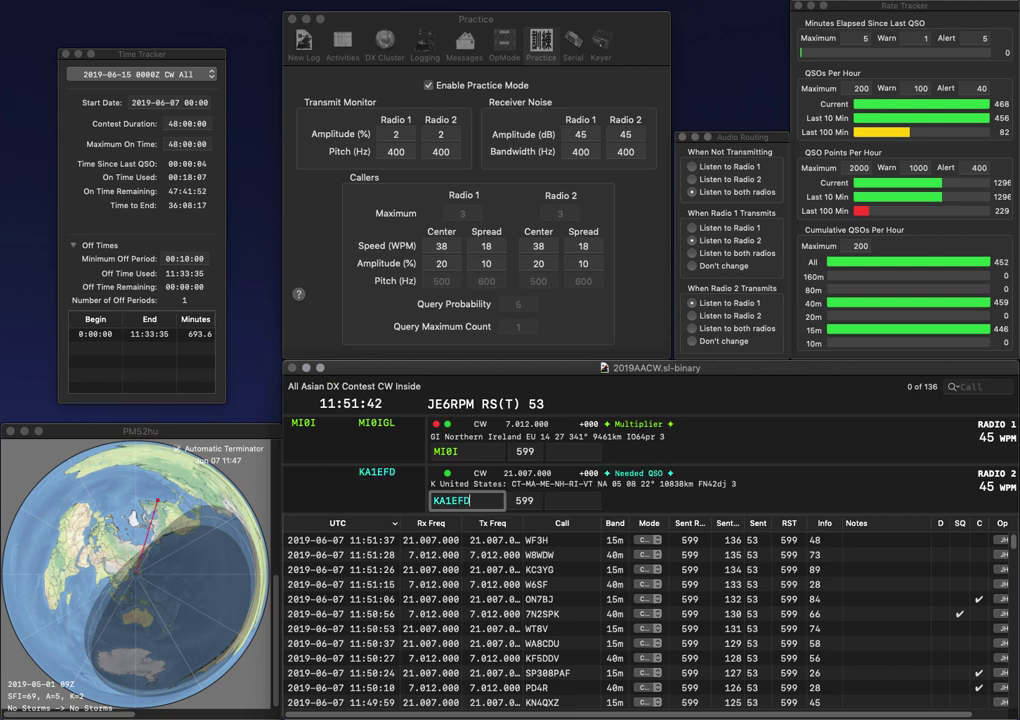
{"action": "key", "text": "Return"}
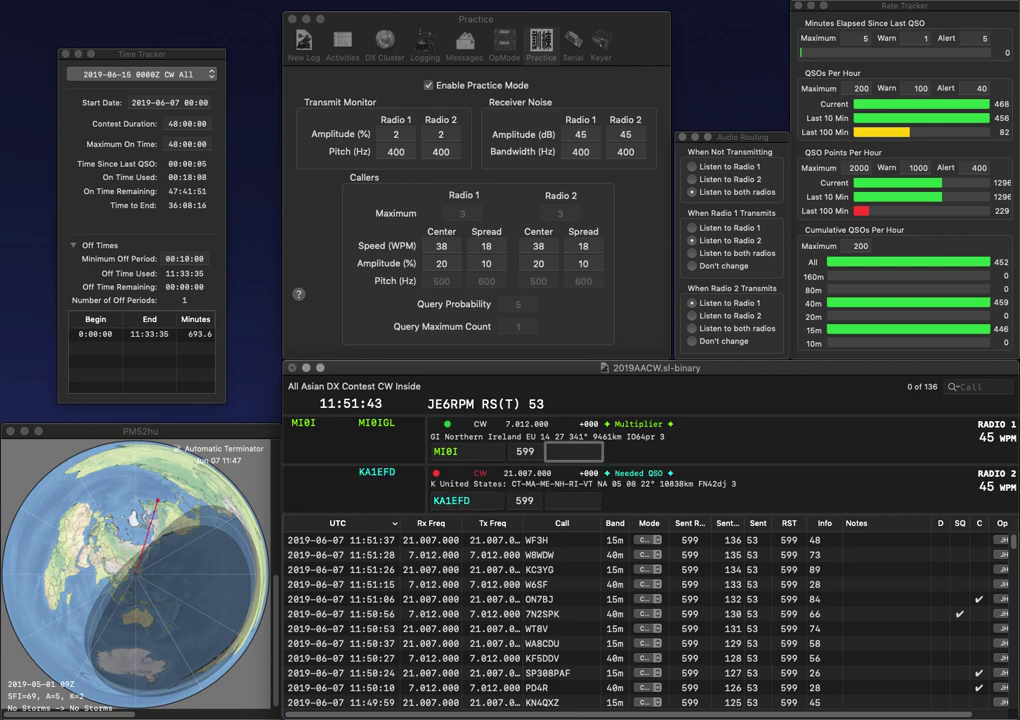
{"action": "type", "text": "31"}
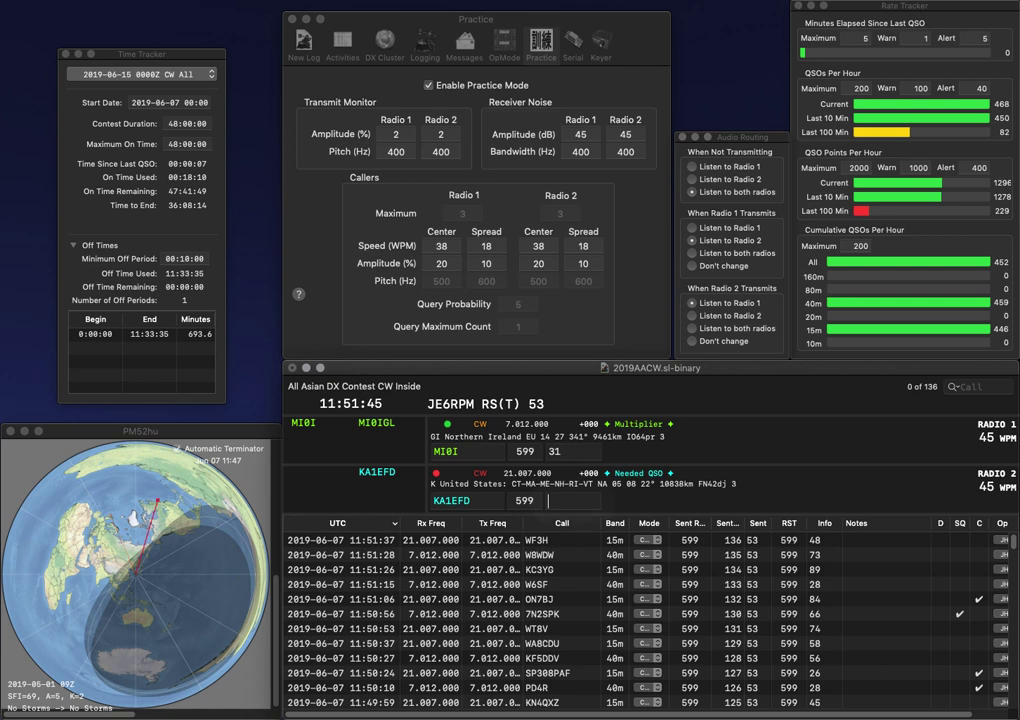
{"action": "key", "text": "Return"}
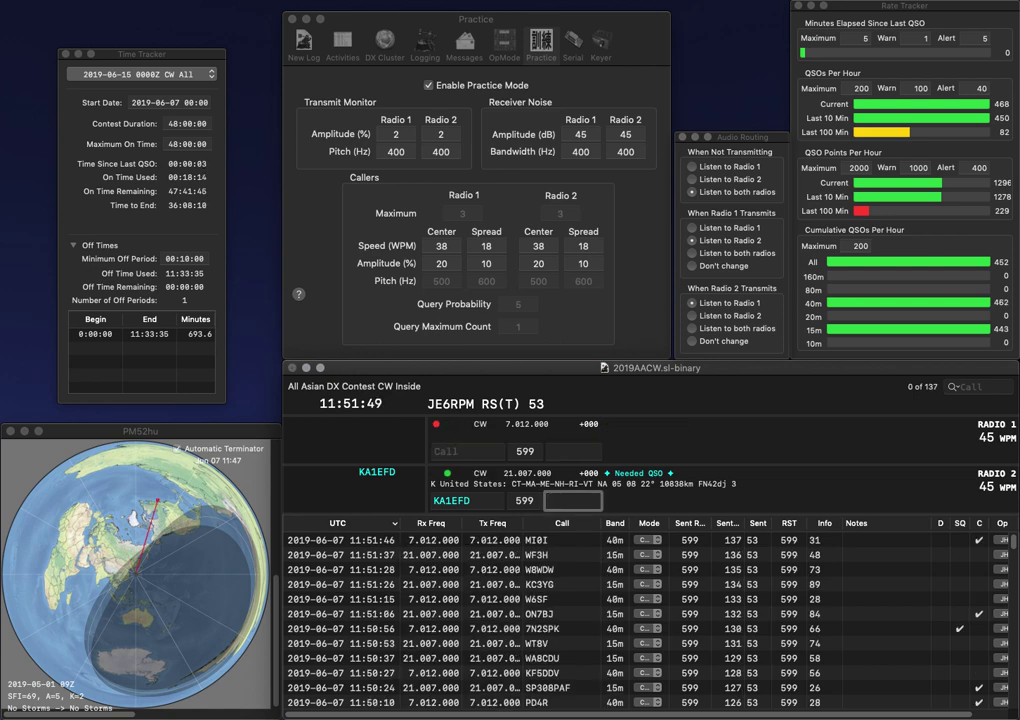
{"action": "type", "text": "38"}
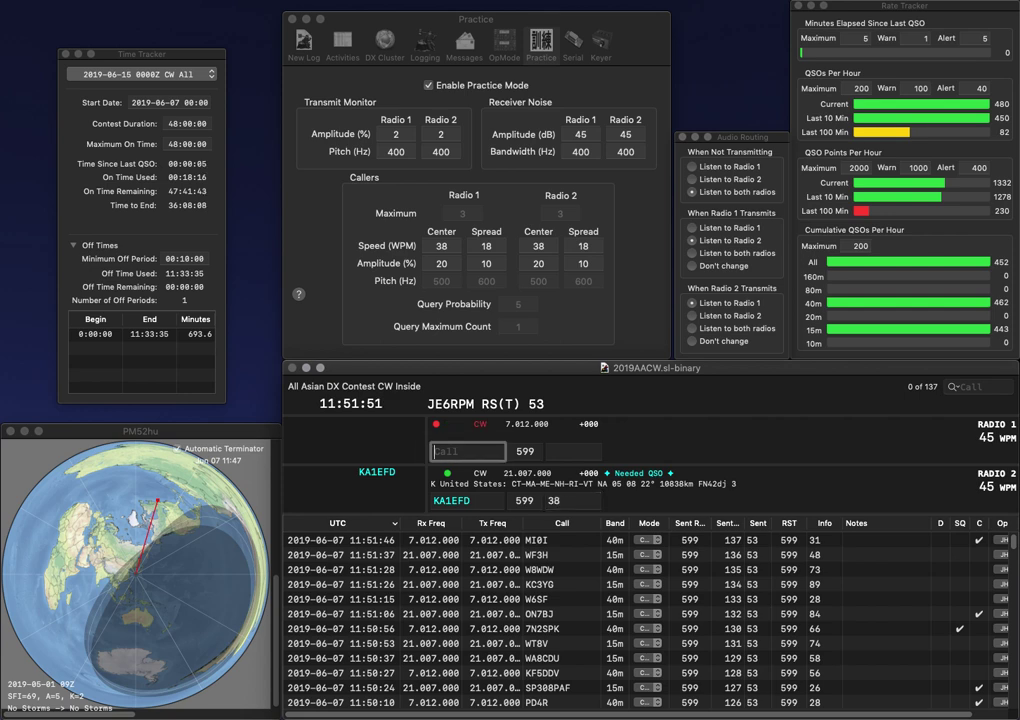
{"action": "key", "text": "Return"}
{"action": "type", "text": "J"}
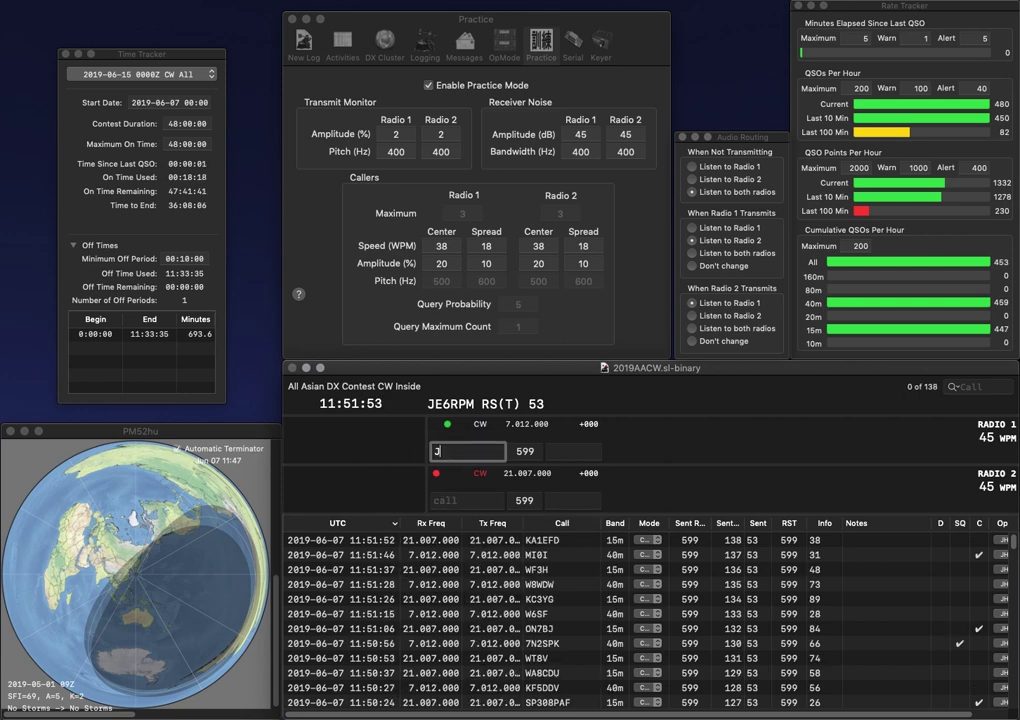
{"action": "type", "text": "N2AMD"}
{"action": "key", "text": "Return"}
{"action": "type", "text": "W7PRC"}
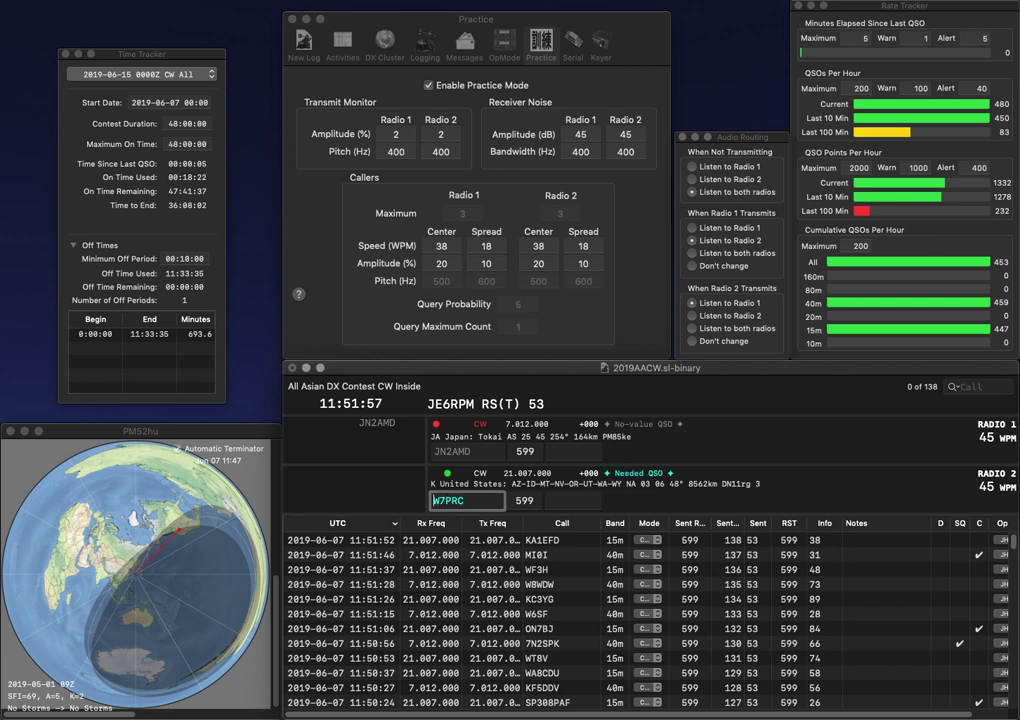
{"action": "key", "text": "Home"}
{"action": "key", "text": "Delete"}
{"action": "type", "text": "WA"}
{"action": "key", "text": "Return"}
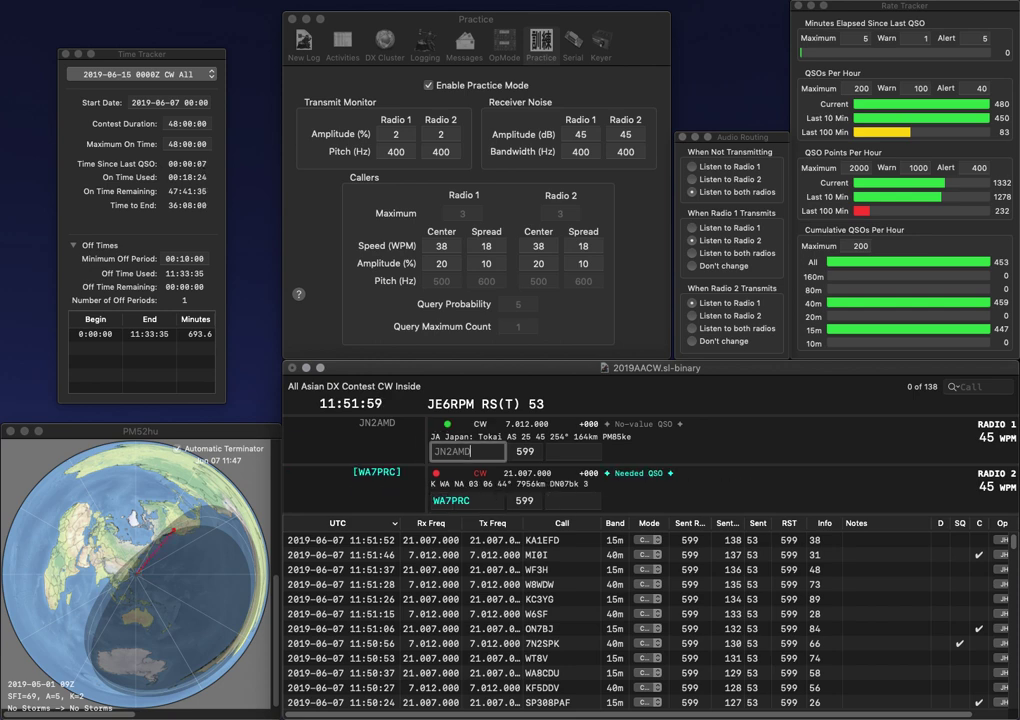
{"action": "type", "text": "55"}
{"action": "key", "text": "Return"}
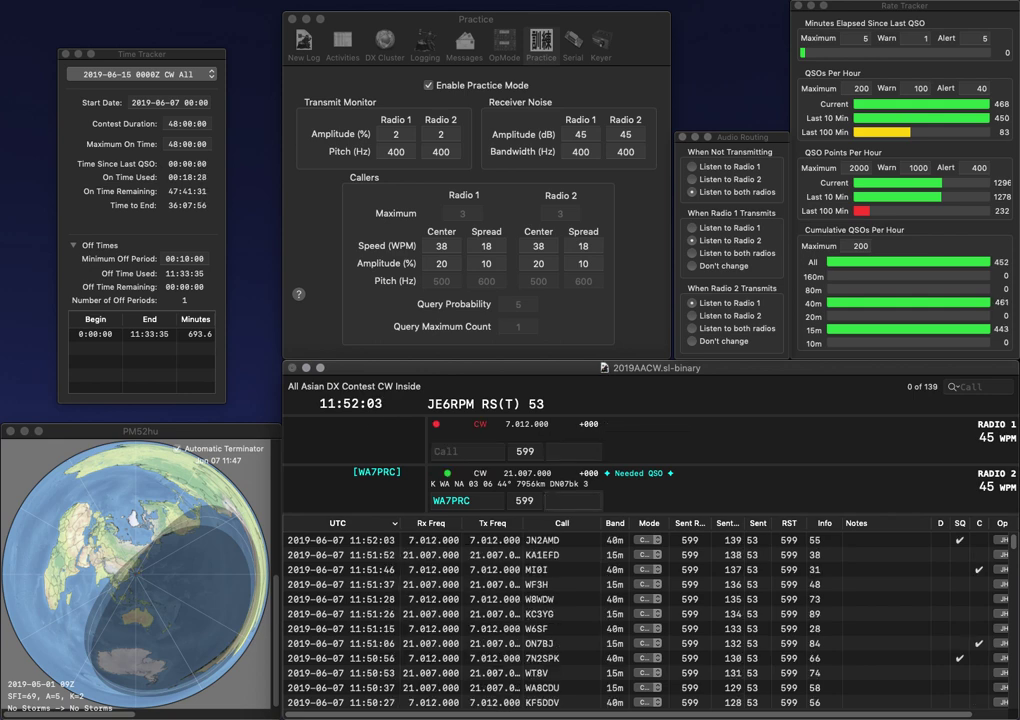
{"action": "type", "text": "95"}
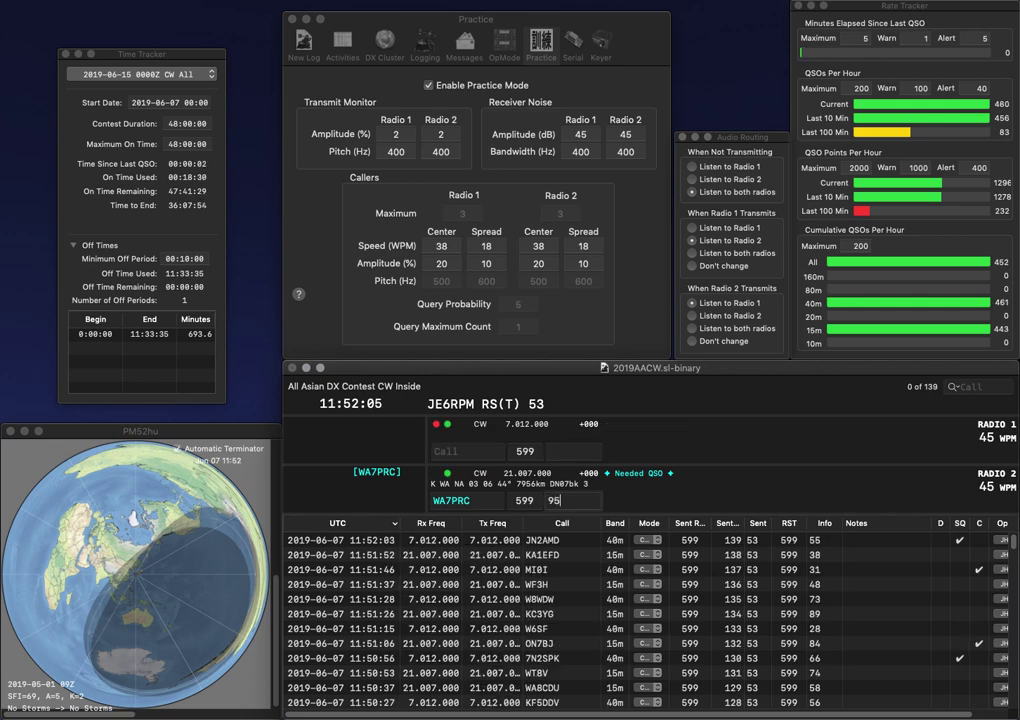
{"action": "key", "text": "Return"}
{"action": "type", "text": "DL6PO"}
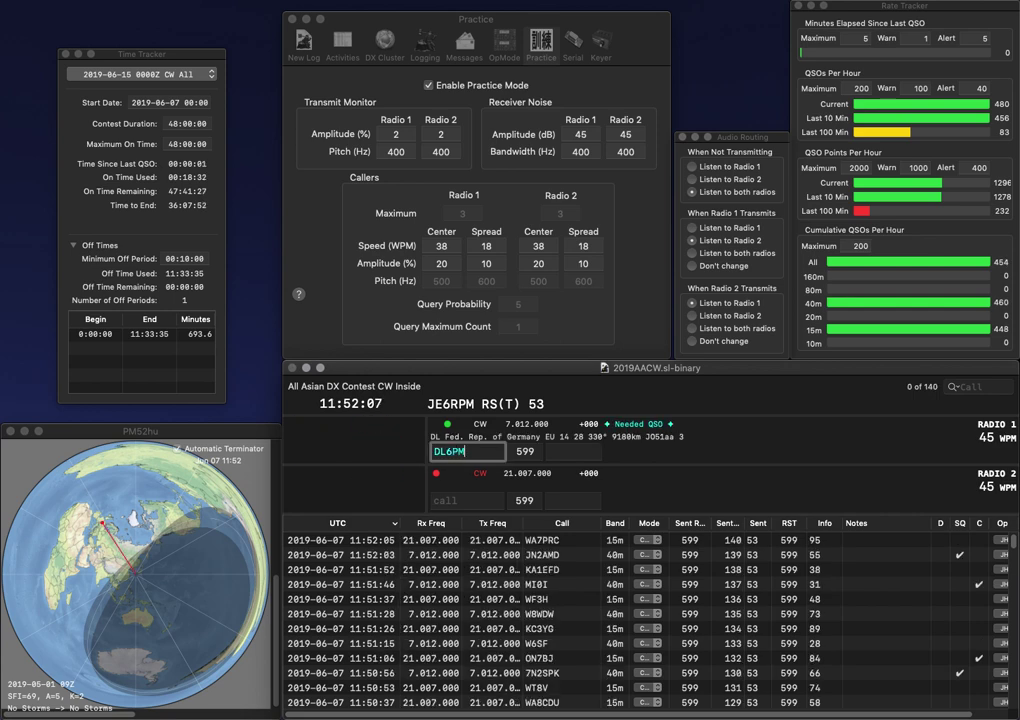
{"action": "key", "text": "Return"}
{"action": "type", "text": "IK"}
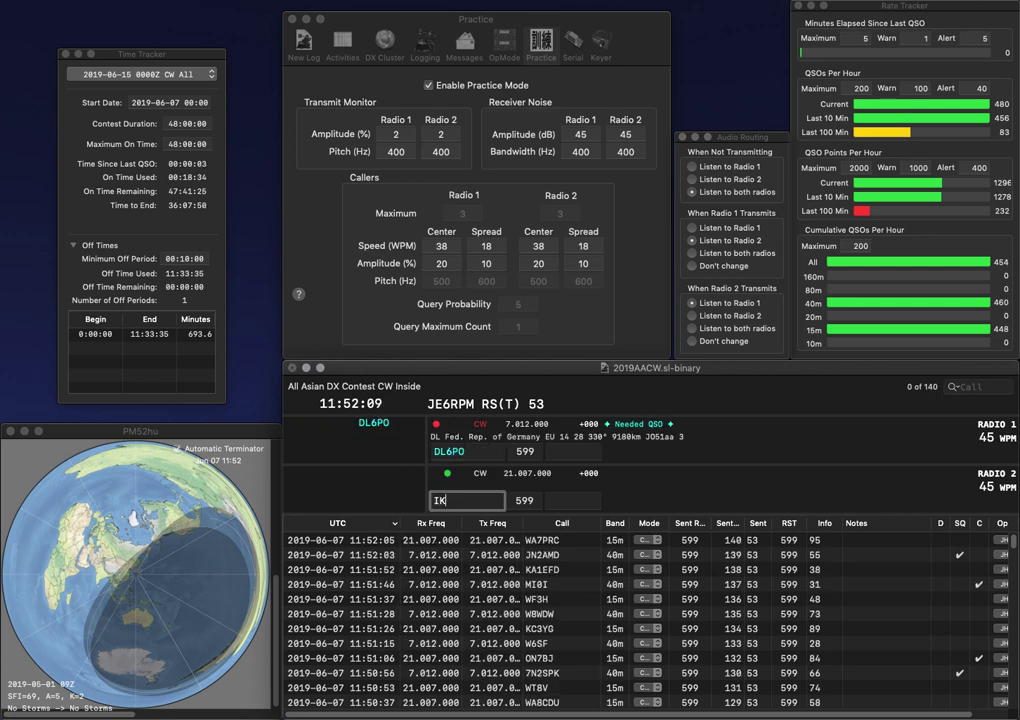
{"action": "type", "text": "0XFD"}
{"action": "key", "text": "Return"}
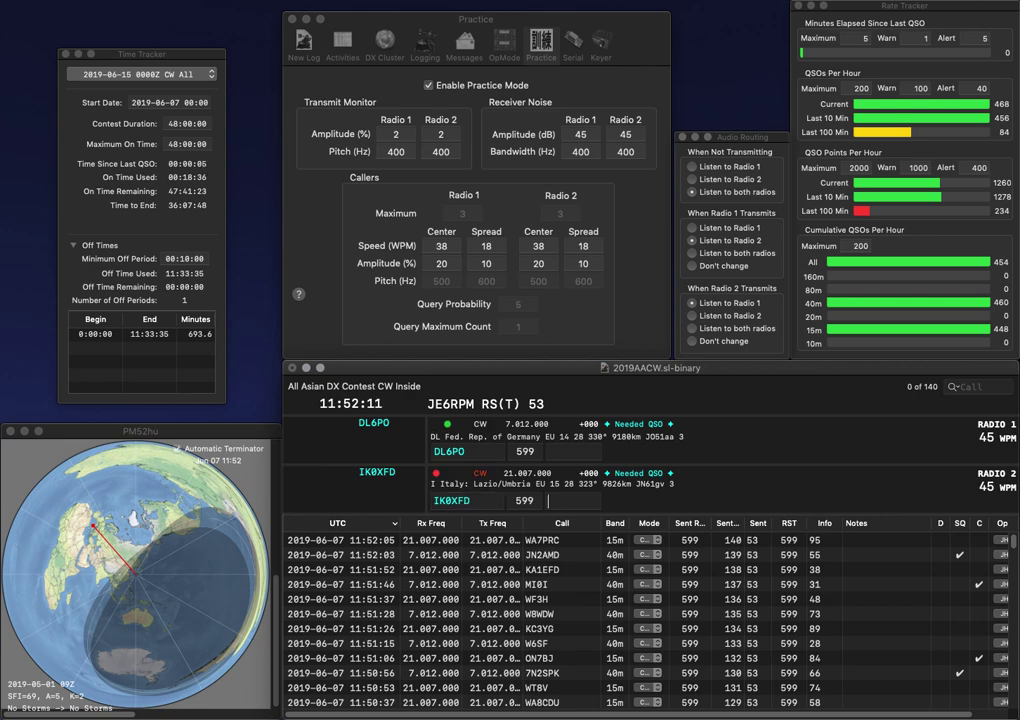
{"action": "type", "text": "85"}
{"action": "key", "text": "Return"}
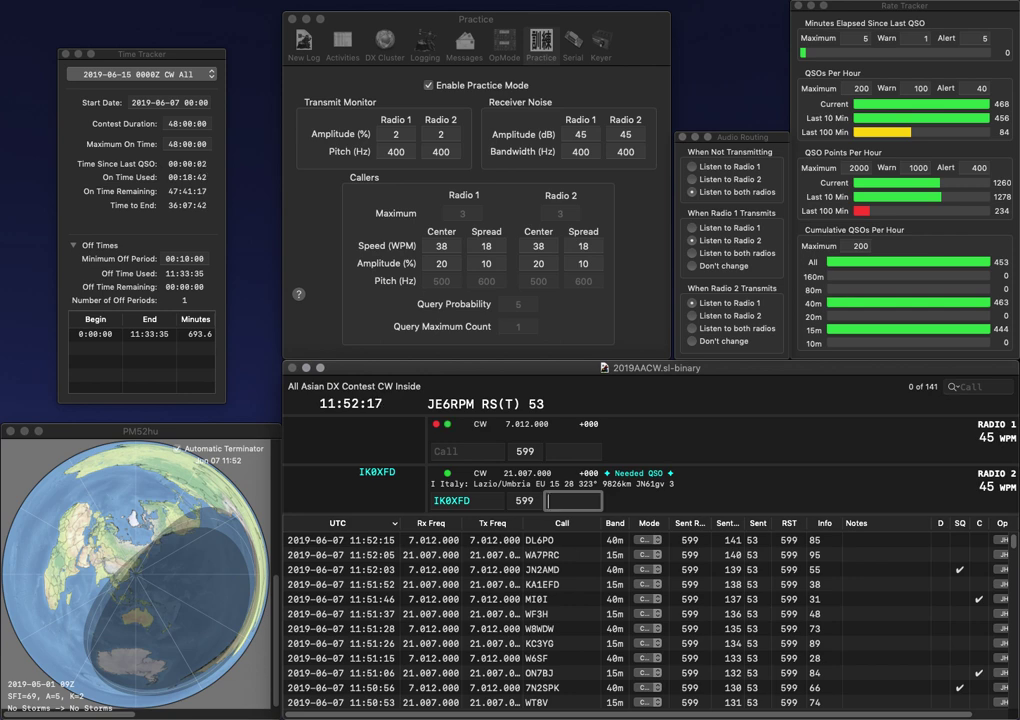
{"action": "type", "text": "89"}
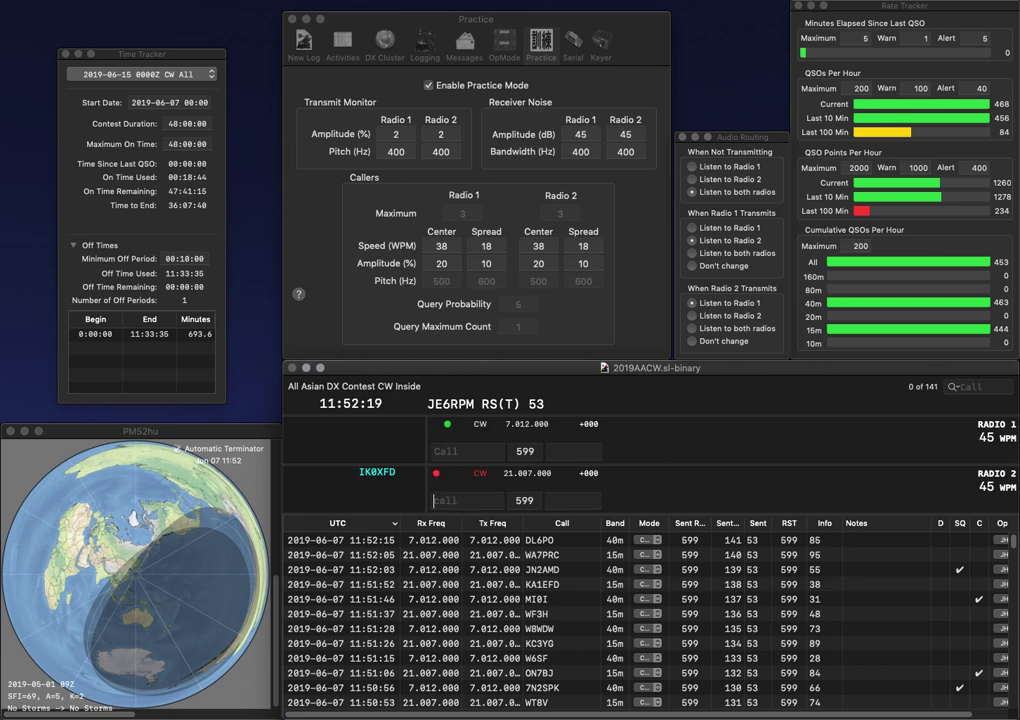
{"action": "key", "text": "Return"}
{"action": "type", "text": "BIYV"}
{"action": "key", "text": "Delete"}
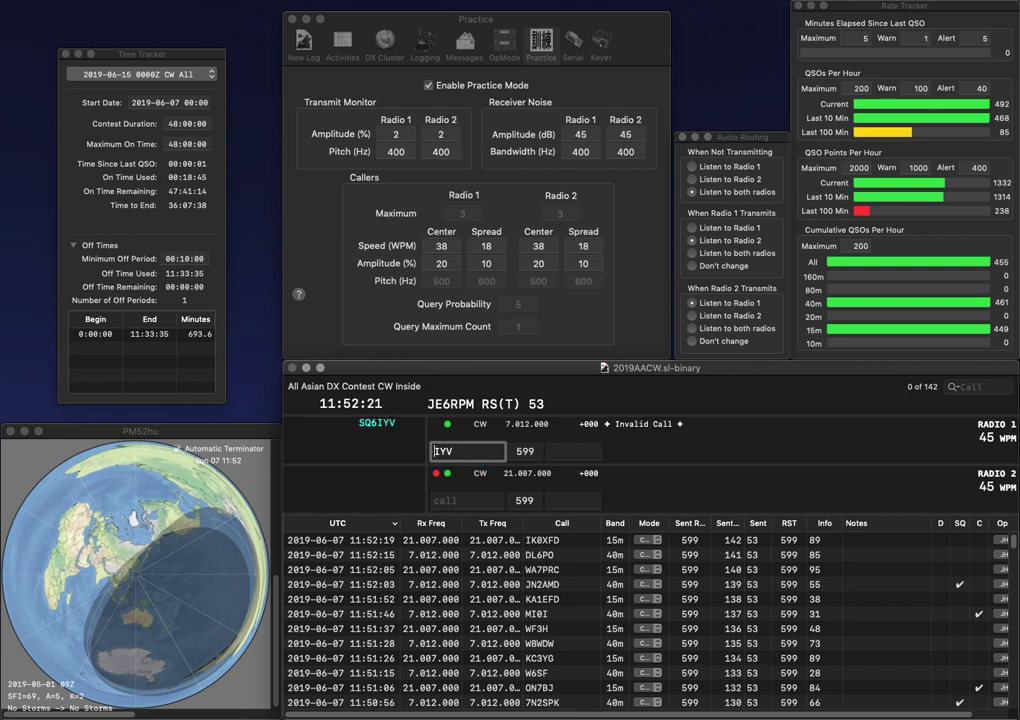
{"action": "type", "text": "SP"}
{"action": "key", "text": "BackSpace"}
{"action": "type", "text": "Q6"}
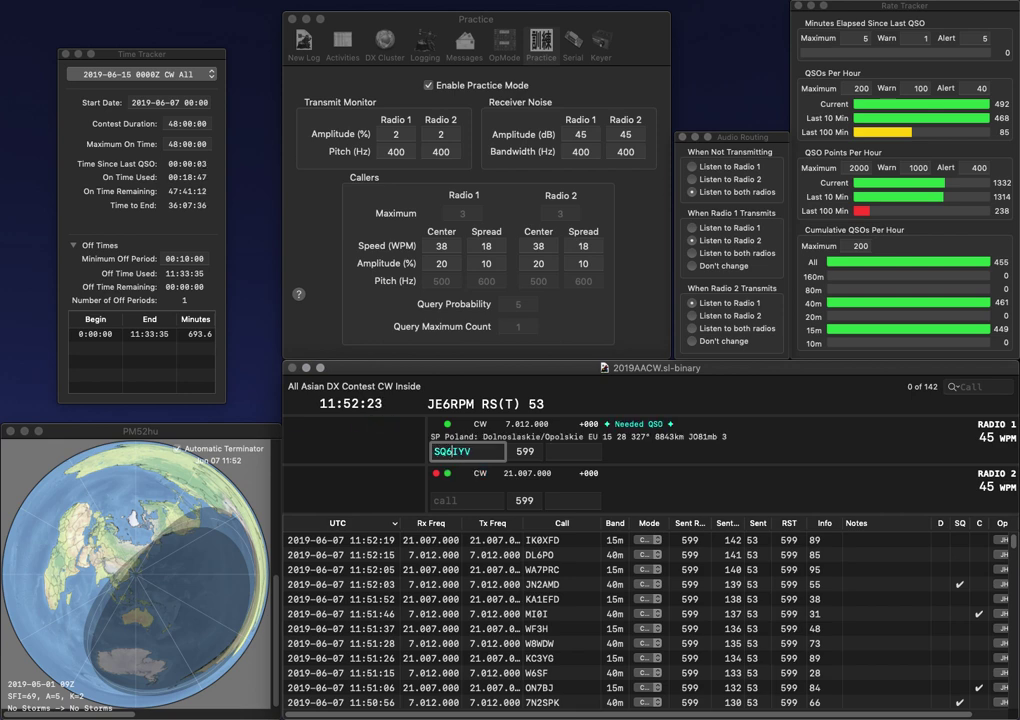
{"action": "key", "text": "Return"}
{"action": "type", "text": "PY2ZU"}
{"action": "key", "text": "Return"}
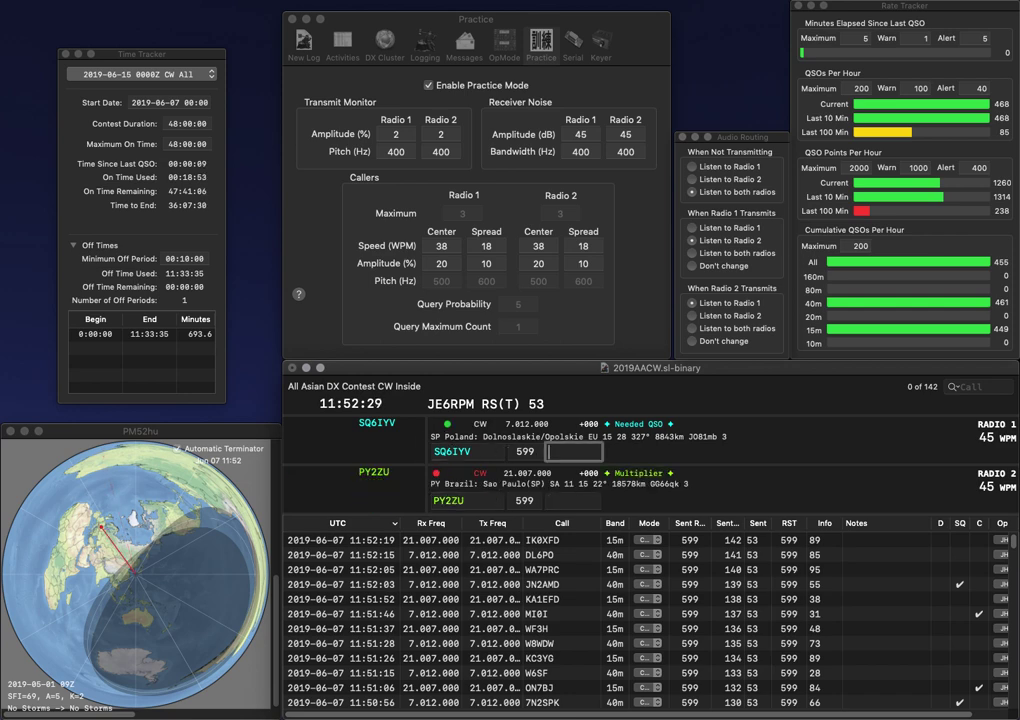
Step: Log SQ6IYV with received exchange 98 on Radio 1 and PY2ZU with received exchange 65 on Radio 2
{"action": "type", "text": "98"}
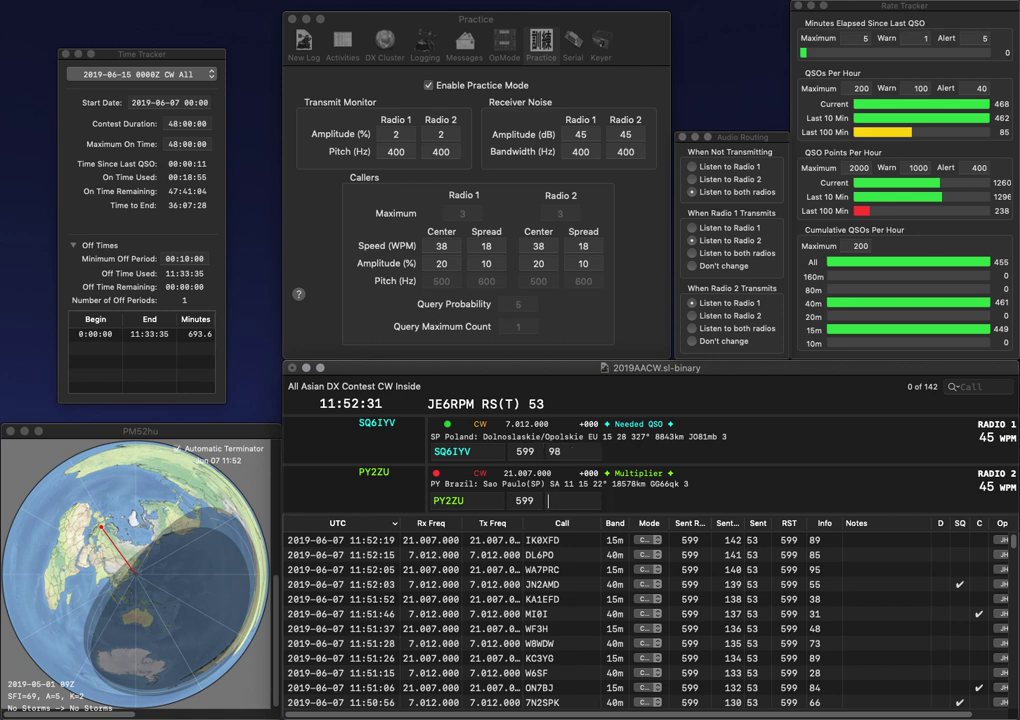
{"action": "key", "text": "Return"}
{"action": "type", "text": "65"}
{"action": "key", "text": "Return"}
{"action": "type", "text": "WT"}
{"action": "key", "text": "Return"}
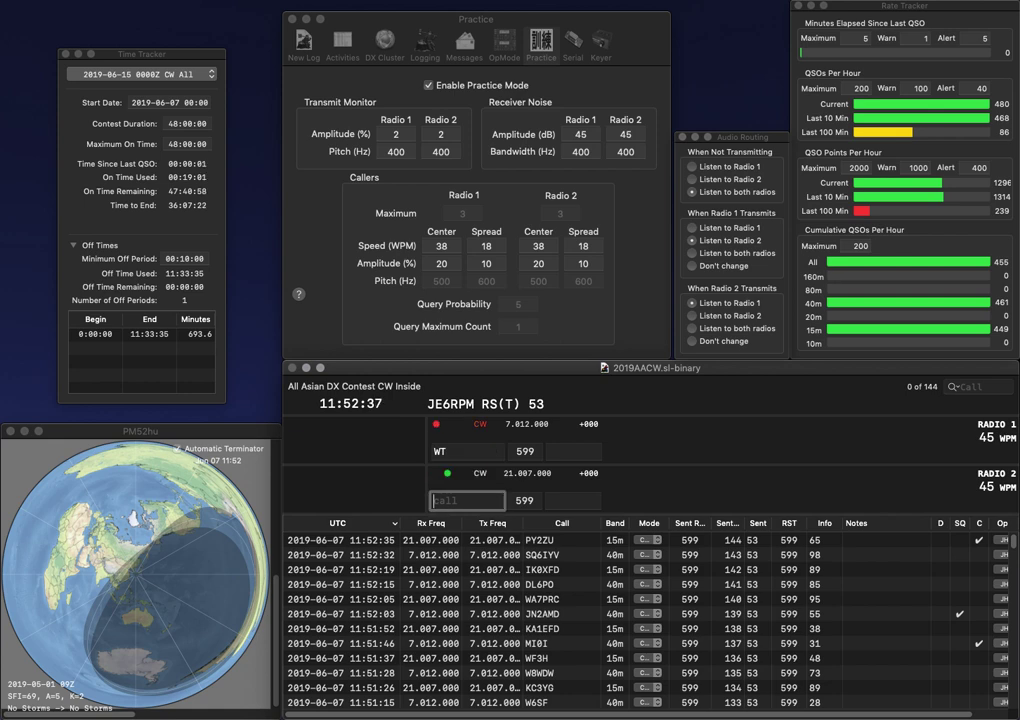
{"action": "type", "text": "KE3T"}
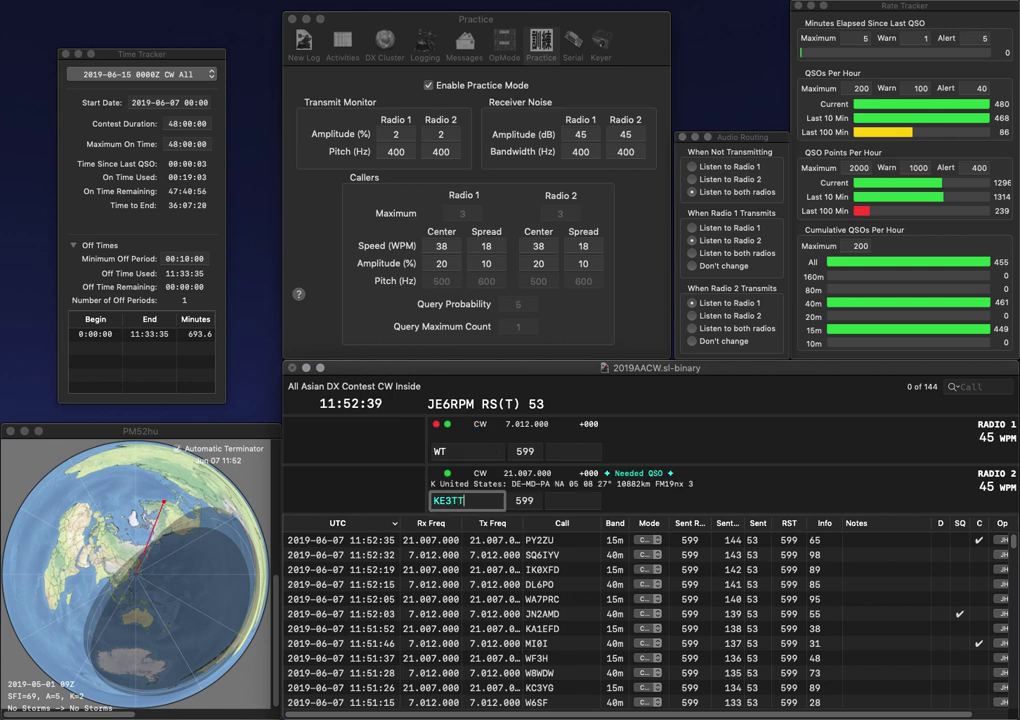
{"action": "type", "text": "MT"}
{"action": "key", "text": "Return"}
{"action": "type", "text": "0DX"}
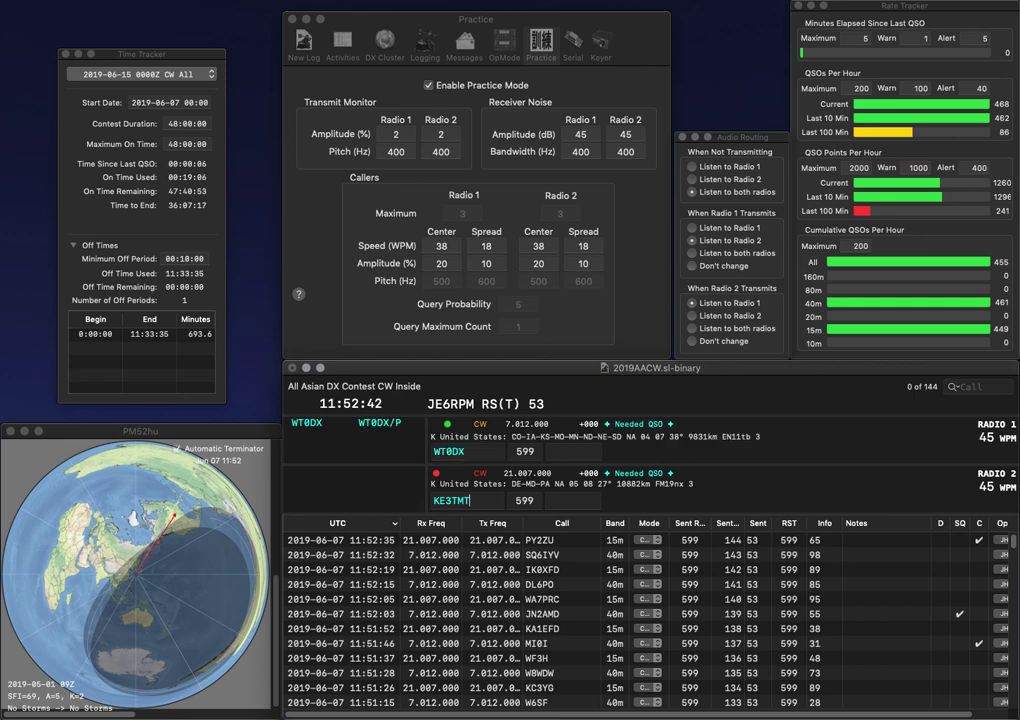
{"action": "key", "text": "Return"}
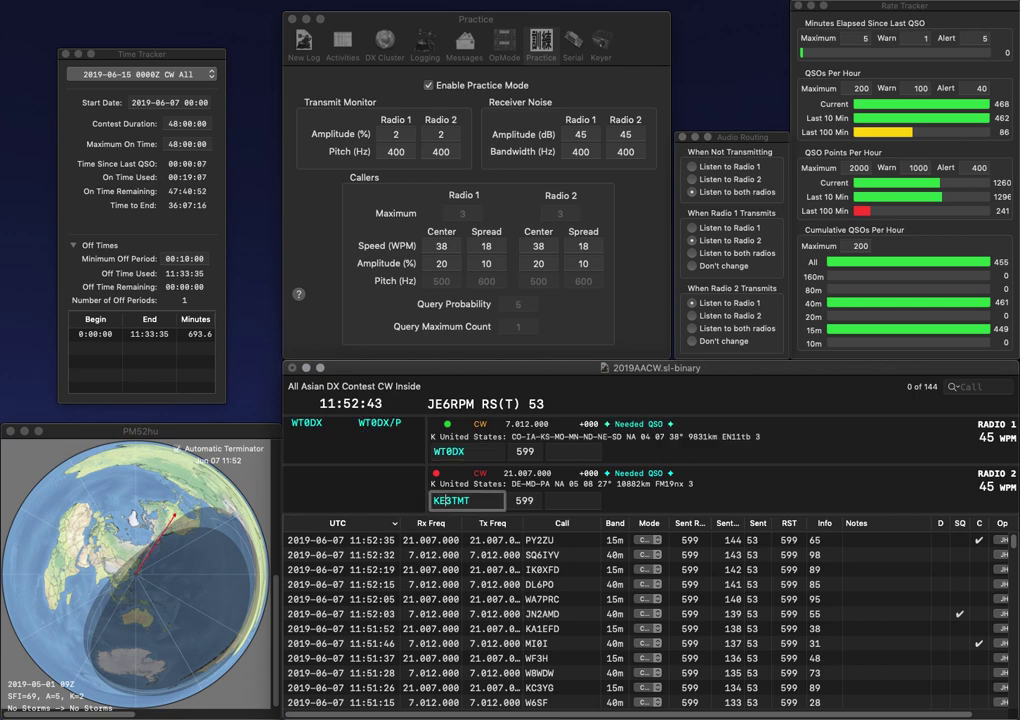
{"action": "key", "text": "Delete"}
{"action": "type", "text": "V"}
{"action": "key", "text": "Return"}
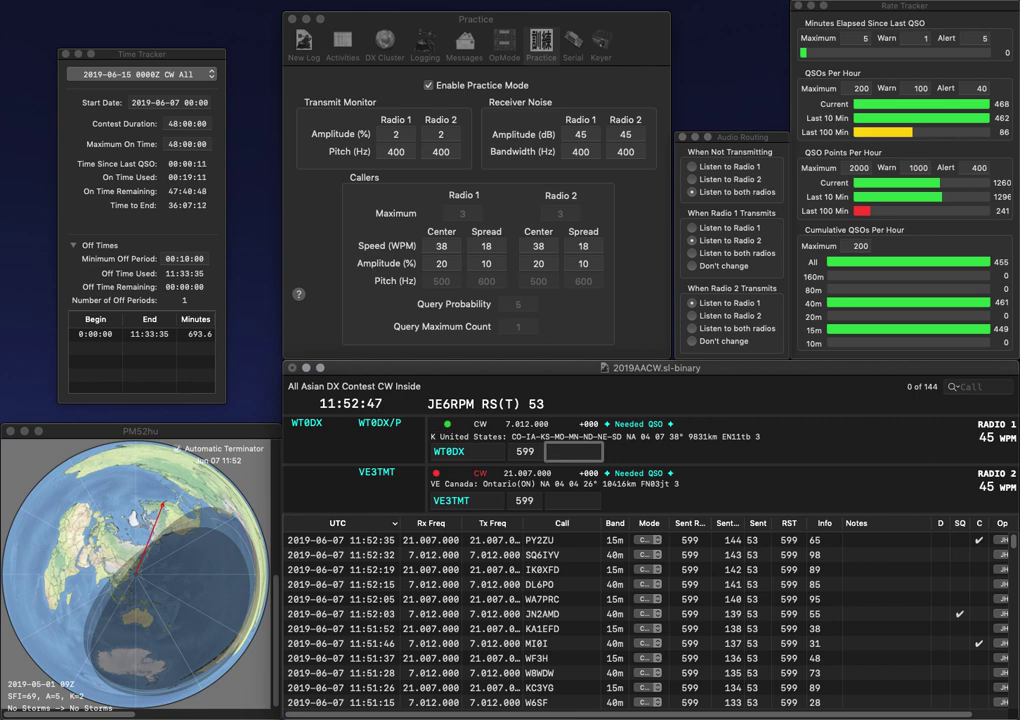
{"action": "type", "text": "84"}
{"action": "key", "text": "Return"}
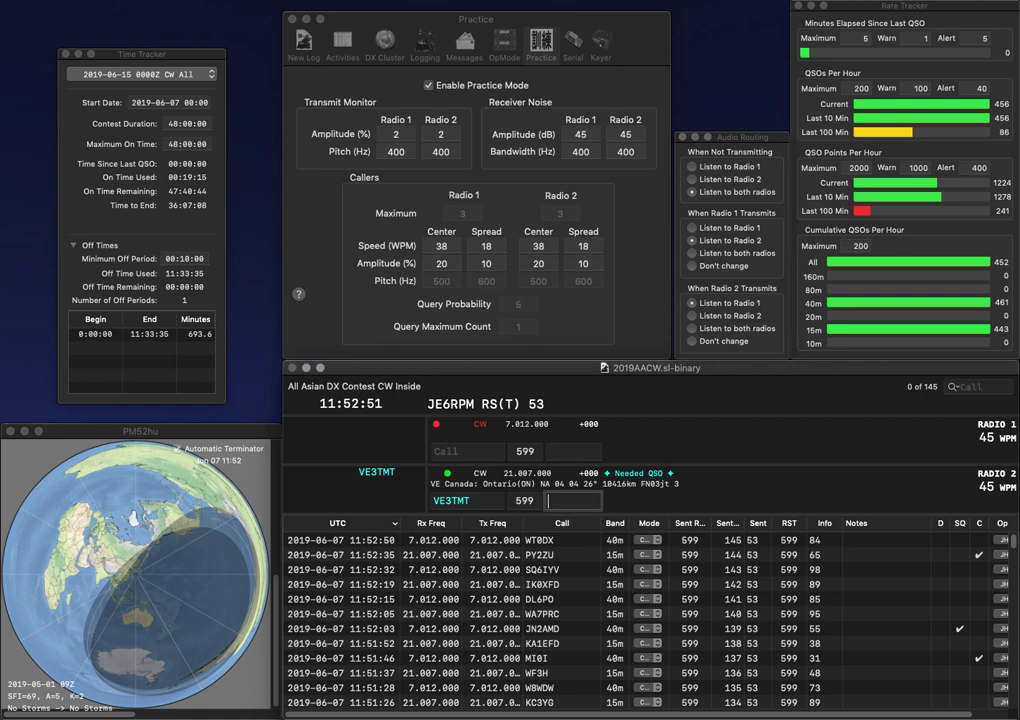
{"action": "type", "text": "51"}
{"action": "key", "text": "Return"}
Step: Enter W6OOL for Radio 1 and KG4SS for Radio 2, and answer both callers
{"action": "type", "text": "W6OOL"}
{"action": "key", "text": "Return"}
{"action": "type", "text": "KG4SS"}
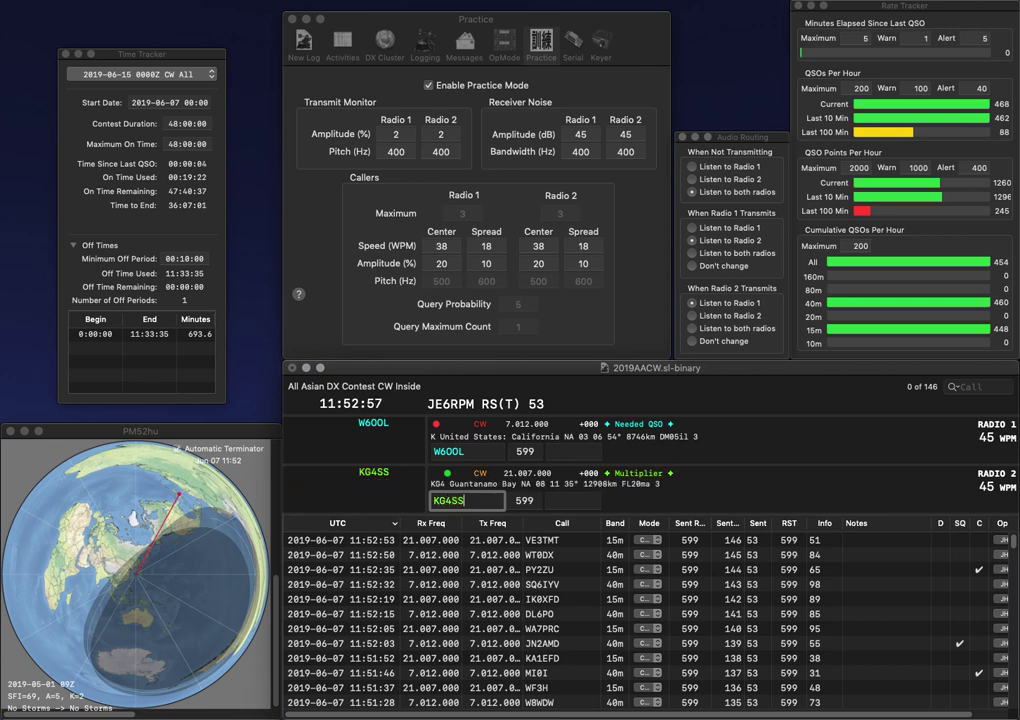
{"action": "key", "text": "Return"}
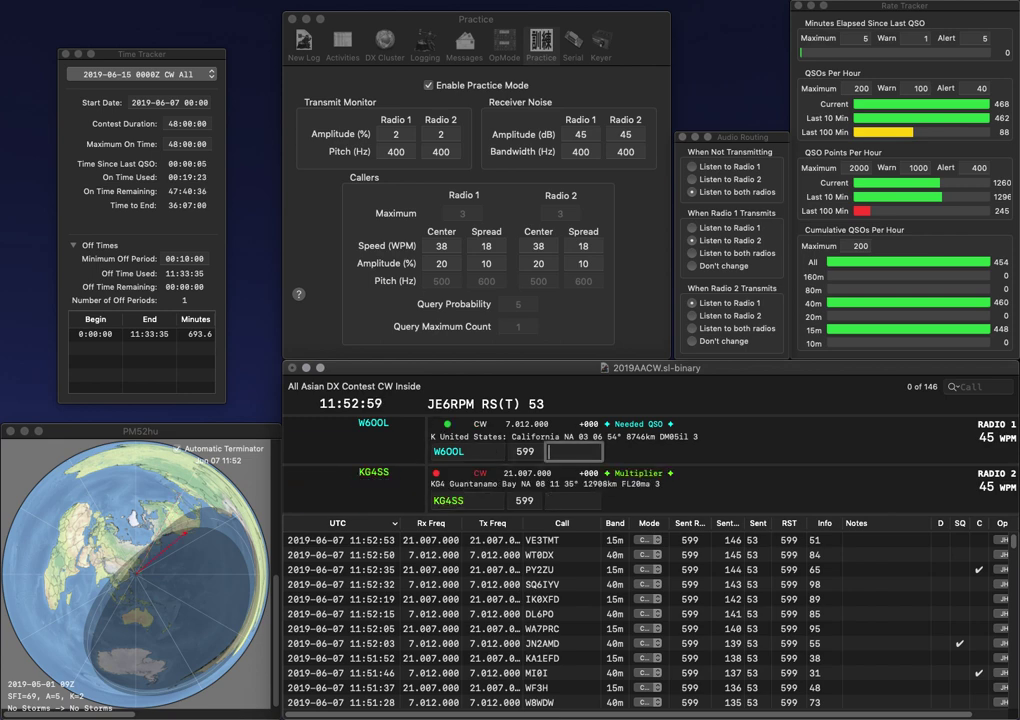
{"action": "type", "text": "90"}
{"action": "key", "text": "Return"}
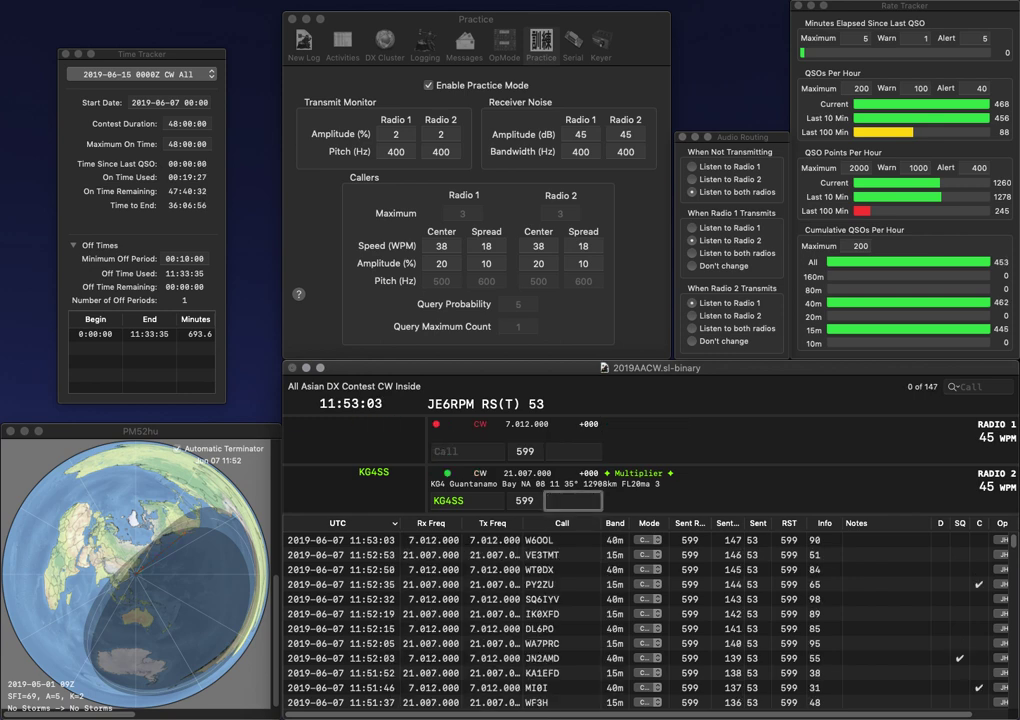
{"action": "type", "text": "12"}
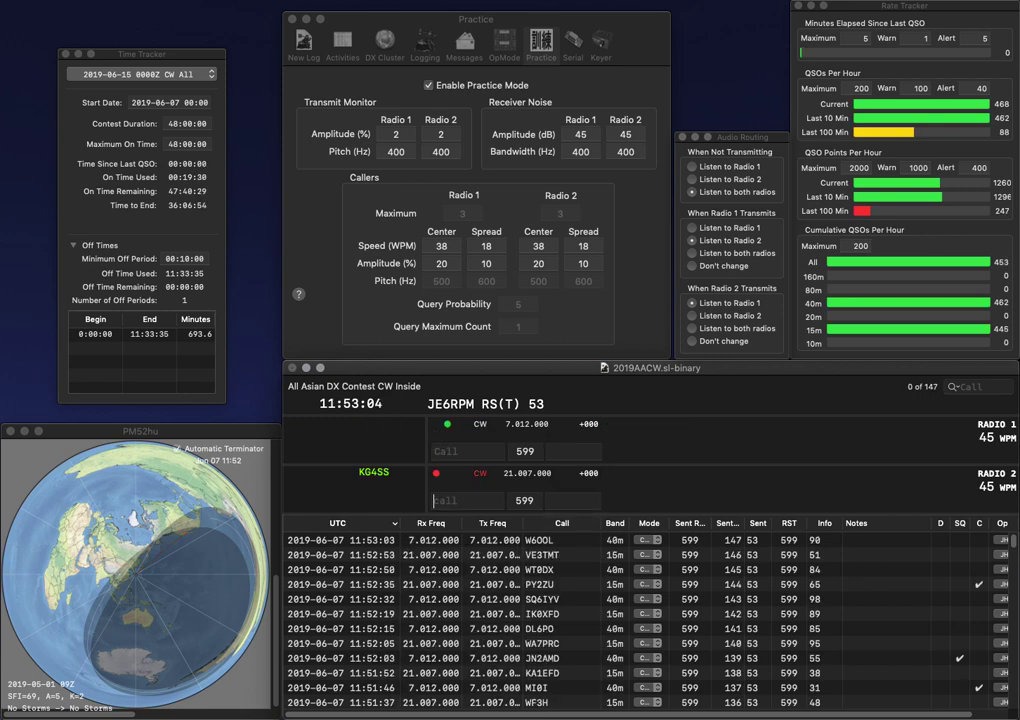
{"action": "key", "text": "Return"}
Step: Enter OR4N for Radio 1 and UT3IA for Radio 2, and answer both callers
{"action": "type", "text": "OR4N"}
{"action": "key", "text": "Return"}
{"action": "type", "text": "UT3IA"}
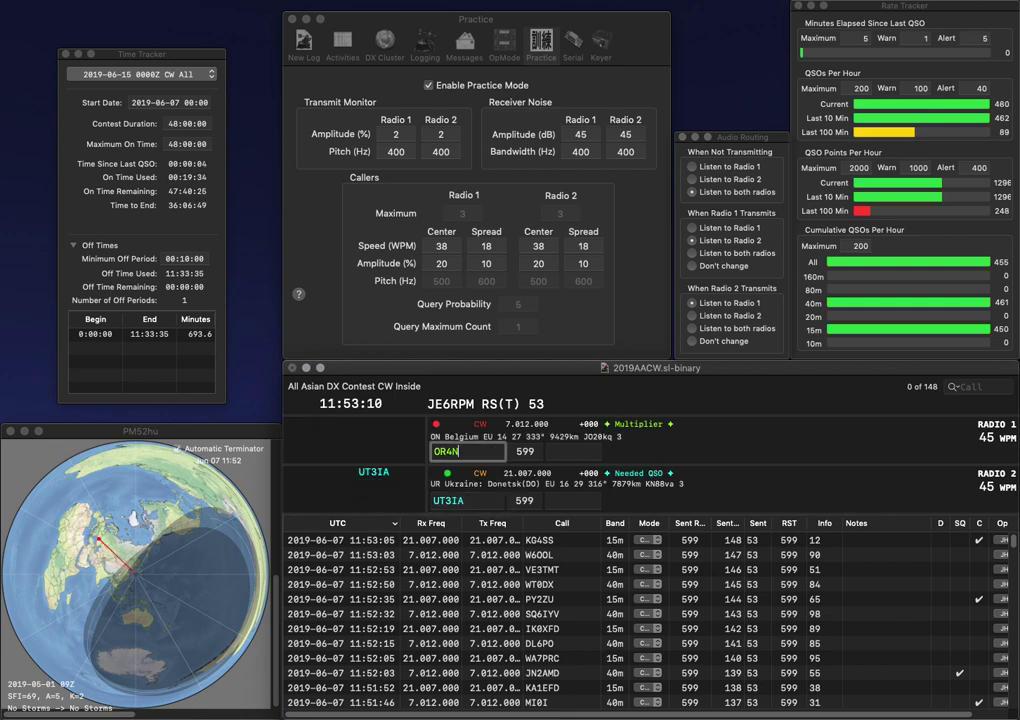
{"action": "key", "text": "Return"}
Step: Correct the Radio 1 call sign to OR5N and answer the caller again
{"action": "left_click", "coordinate": [453, 451]}
{"action": "key", "text": "BackSpace"}
{"action": "type", "text": "5"}
{"action": "key", "text": "Return"}
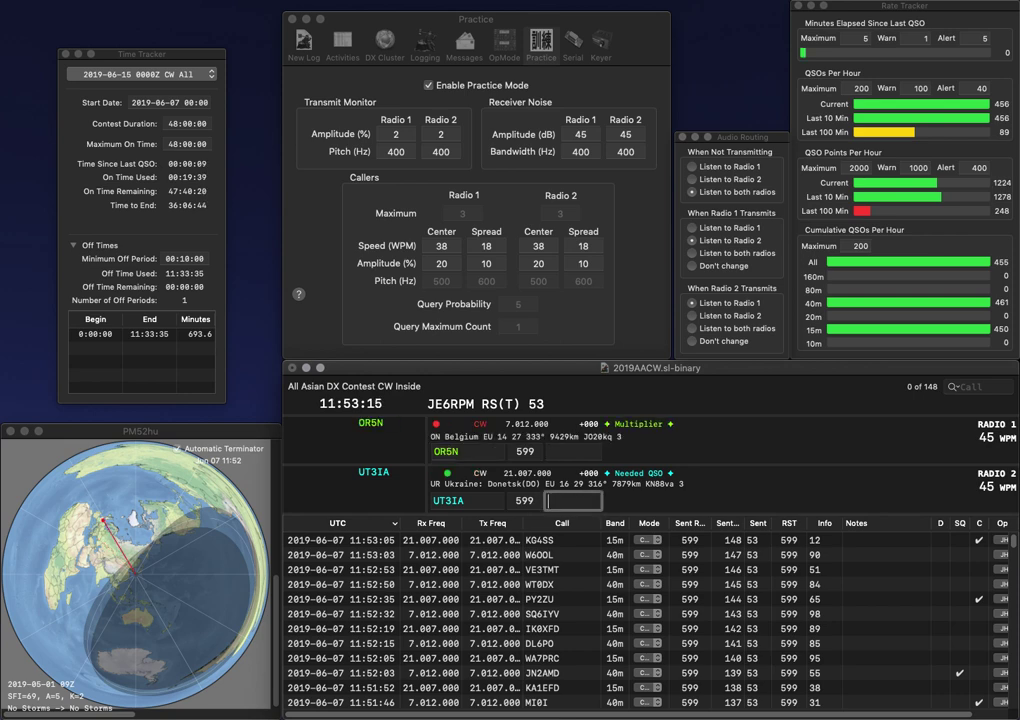
{"action": "type", "text": "27"}
{"action": "key", "text": "Return"}
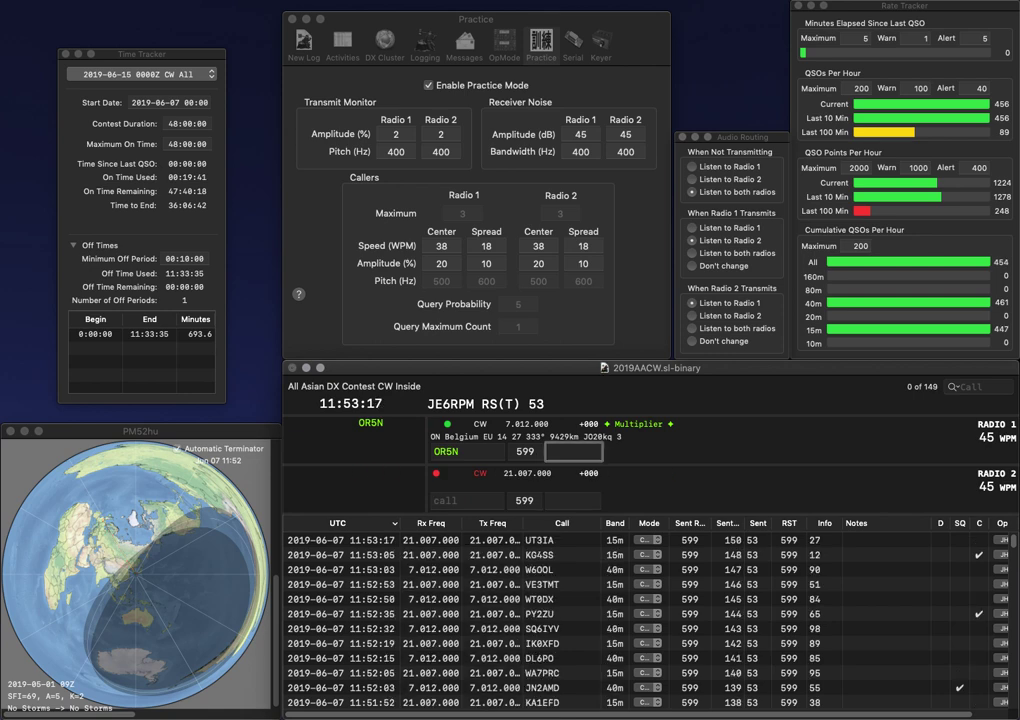
{"action": "type", "text": "39"}
{"action": "key", "text": "Return"}
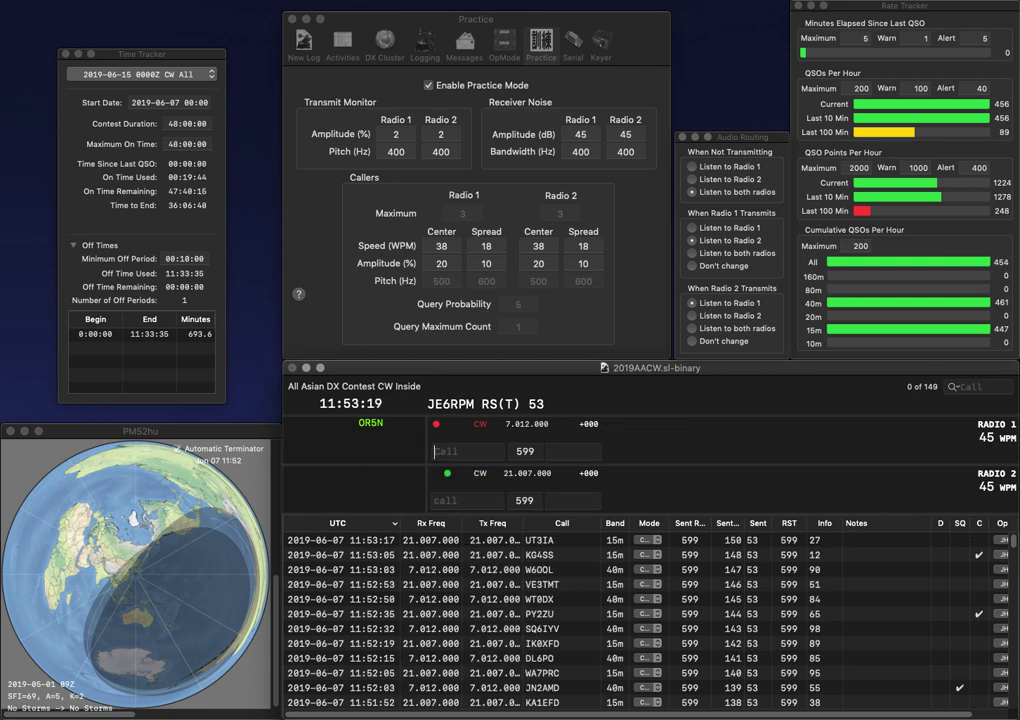
Step: Enter N4XL for Radio 2 and PP5RR for Radio 1, and answer both callers
{"action": "type", "text": "N4XL"}
{"action": "key", "text": "Return"}
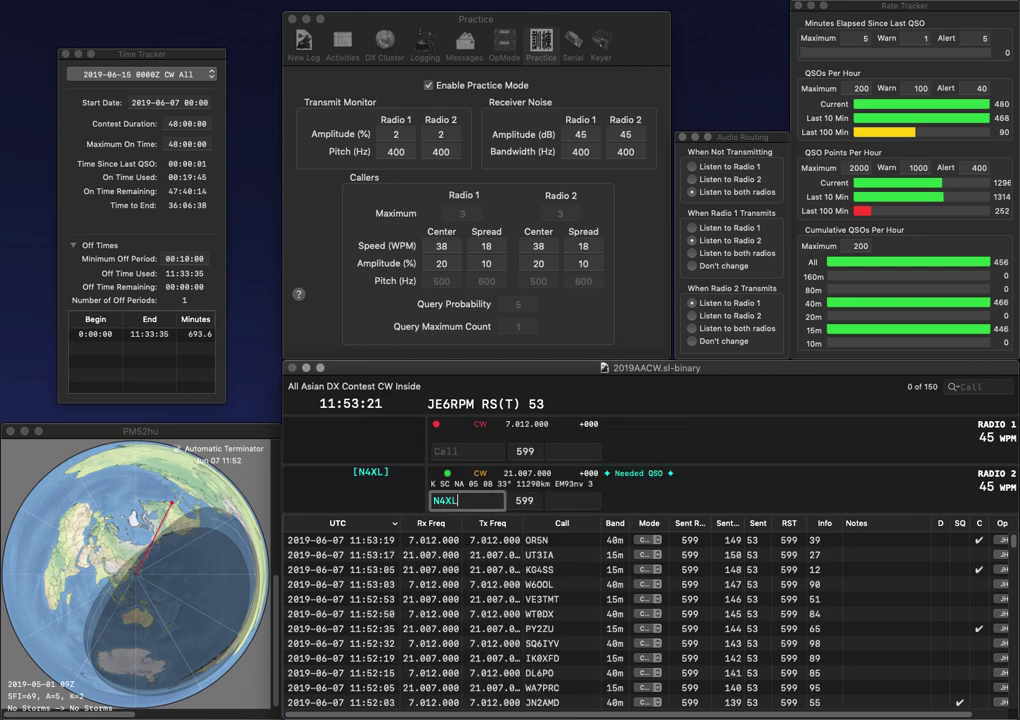
{"action": "type", "text": "PP5RR"}
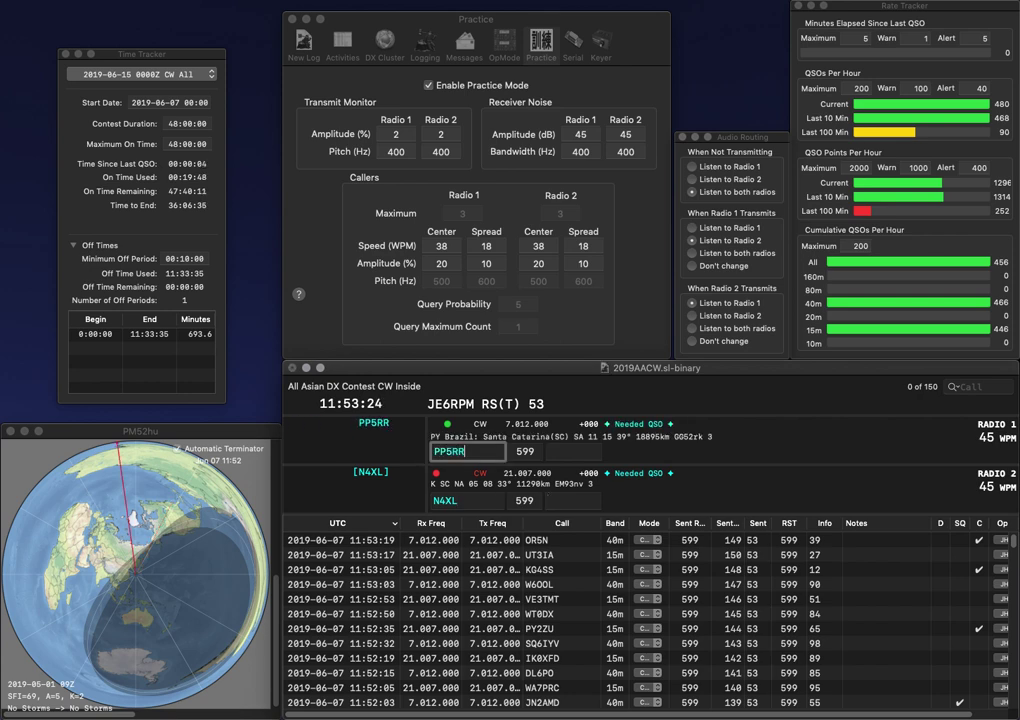
{"action": "key", "text": "Return"}
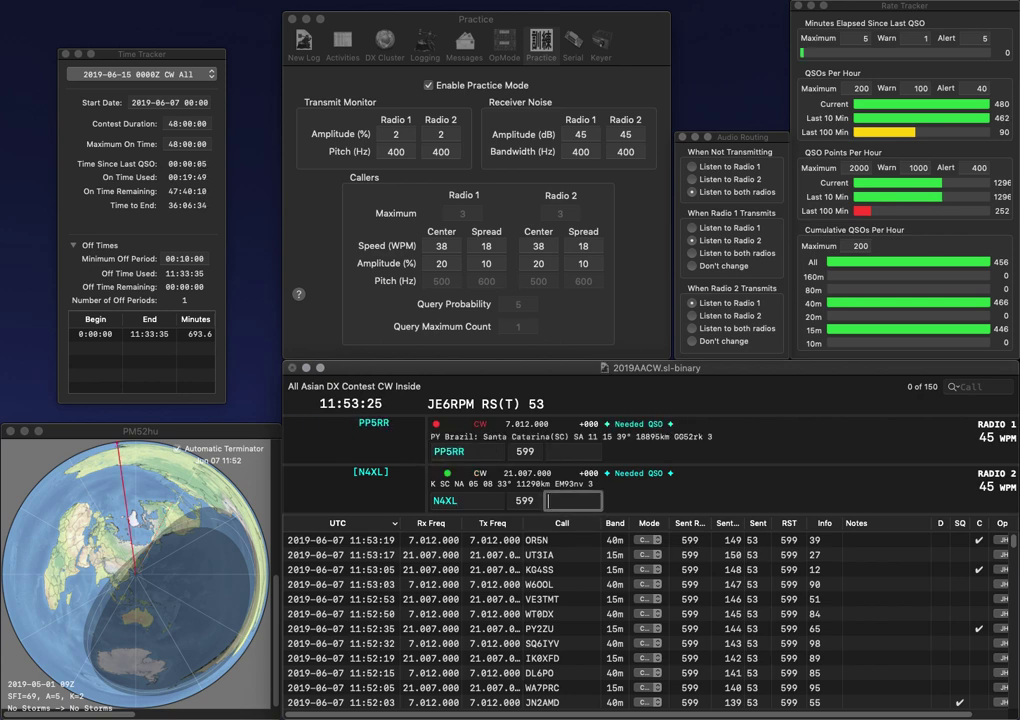
{"action": "type", "text": "9"}
{"action": "key", "text": "Return"}
{"action": "type", "text": "2"}
Step: Enter VA3ONO for Radio 2 and UA9AVA for Radio 1, and answer both callers
{"action": "type", "text": "V"}
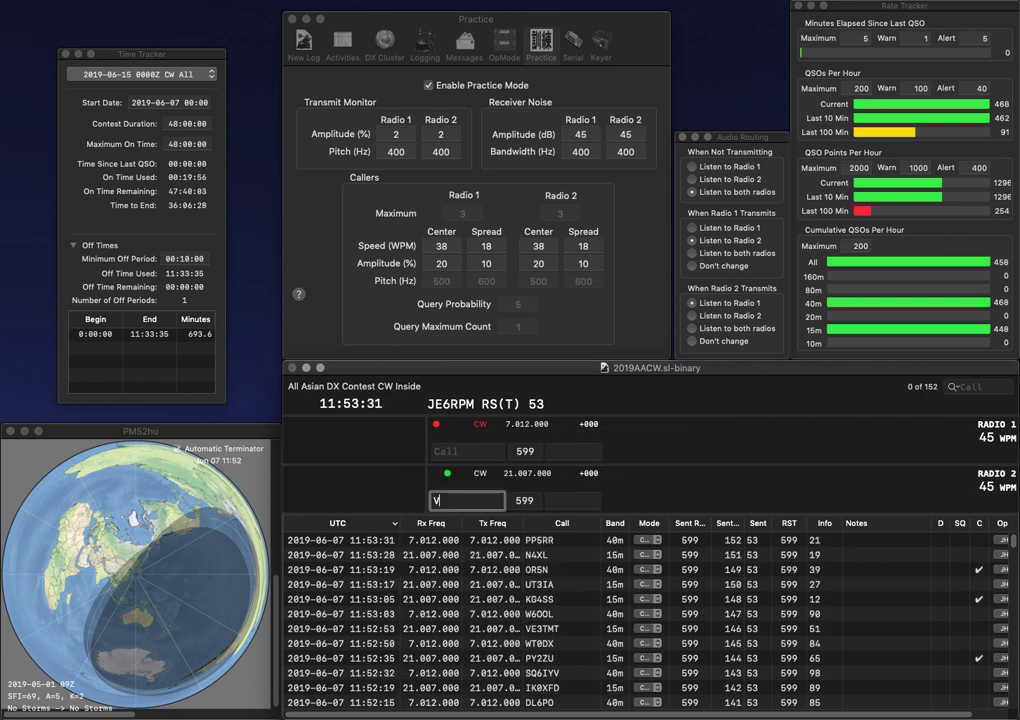
{"action": "type", "text": "A3ONO"}
{"action": "key", "text": "Return"}
{"action": "type", "text": "UA6"}
{"action": "key", "text": "BackSpace"}
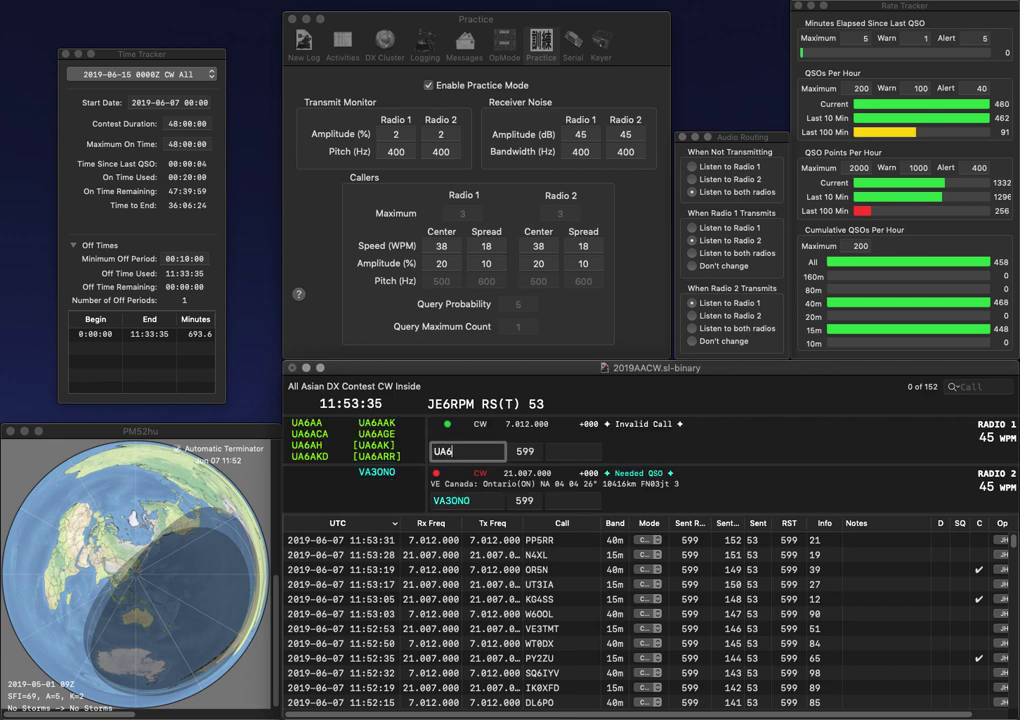
{"action": "type", "text": "9AVA"}
{"action": "key", "text": "Return"}
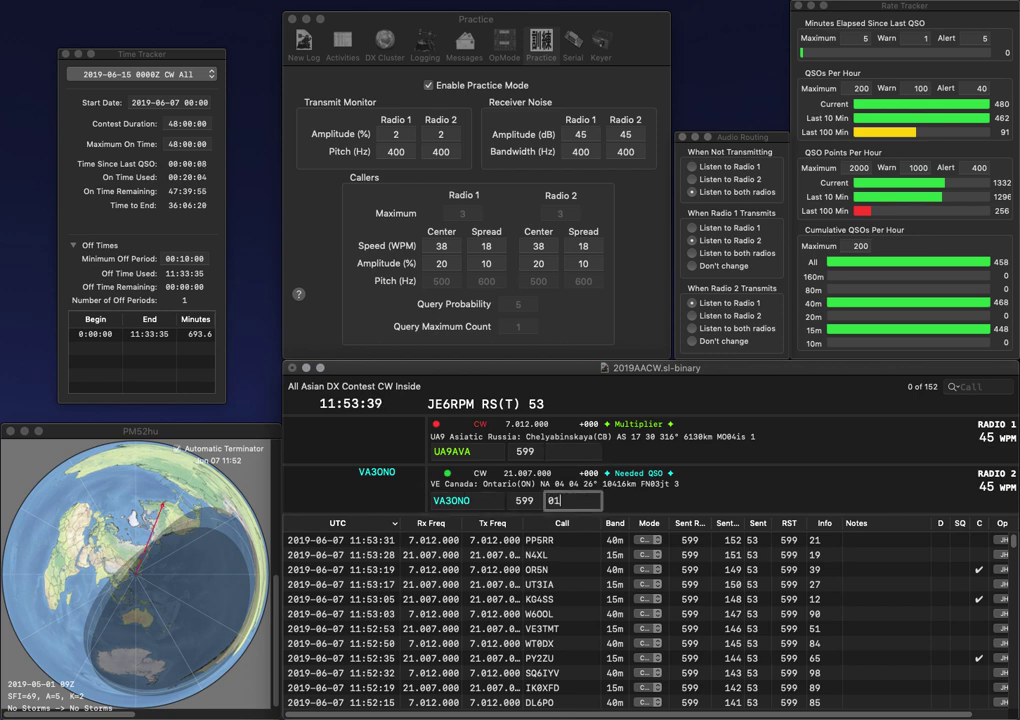
{"action": "type", "text": "01"}
{"action": "key", "text": "Return"}
{"action": "key", "text": "BackSpace"}
{"action": "type", "text": "6"}
{"action": "key", "text": "Return"}
{"action": "type", "text": "AA0XW"}
{"action": "key", "text": "Return"}
{"action": "key", "text": "Return"}
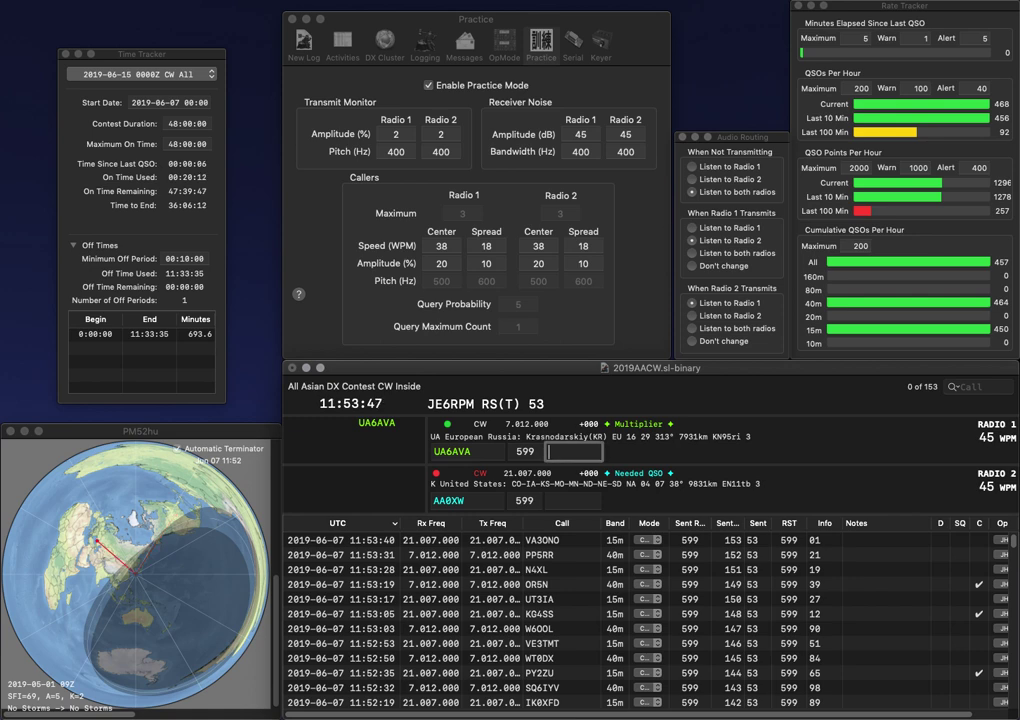
{"action": "type", "text": "94"}
{"action": "key", "text": "Return"}
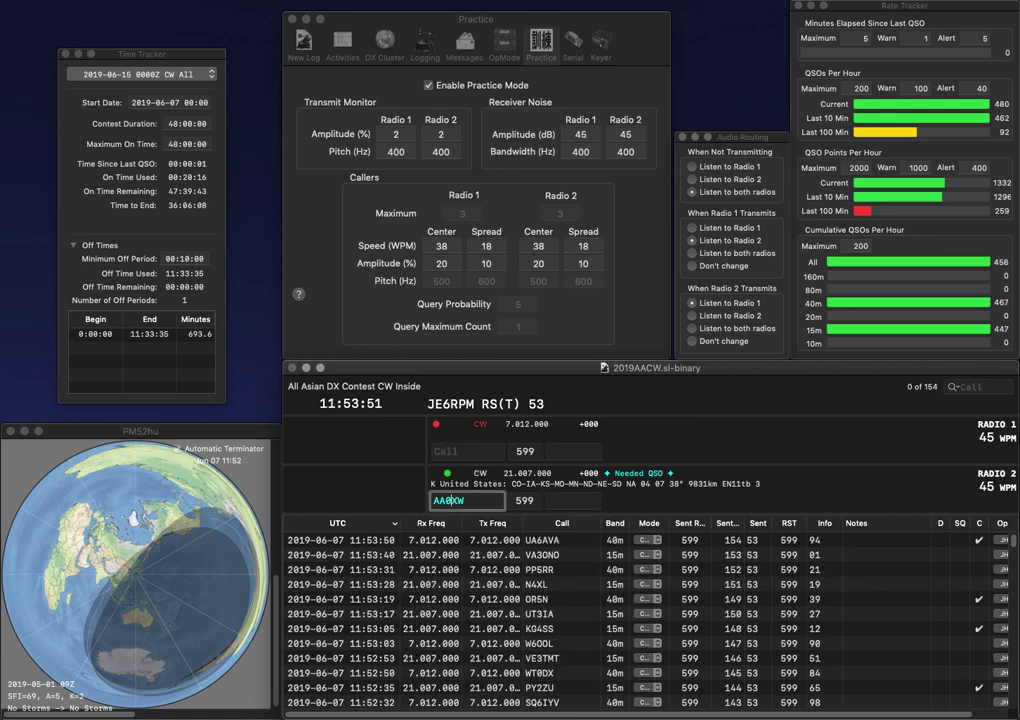
{"action": "key", "text": "Left"}
{"action": "key", "text": "Left"}
{"action": "key", "text": "Delete"}
{"action": "type", "text": "K"}
{"action": "key", "text": "Return"}
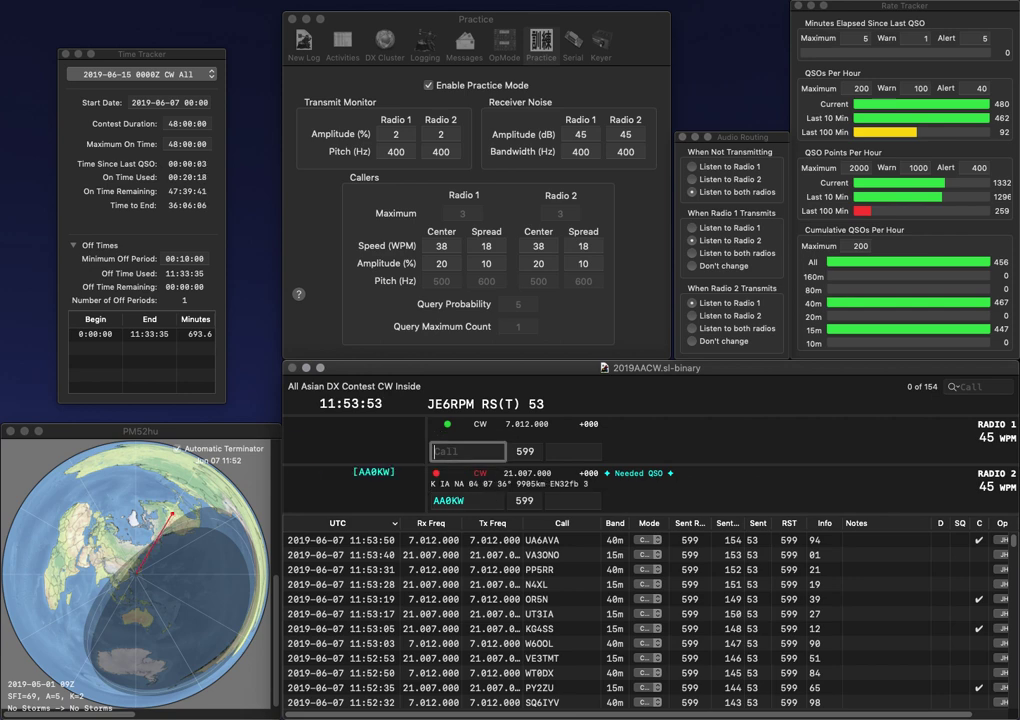
Step: Enter the partial call 0SW on Radio 1 and log AA0KW on Radio 2 with received exchange 35
{"action": "type", "text": "0SW"}
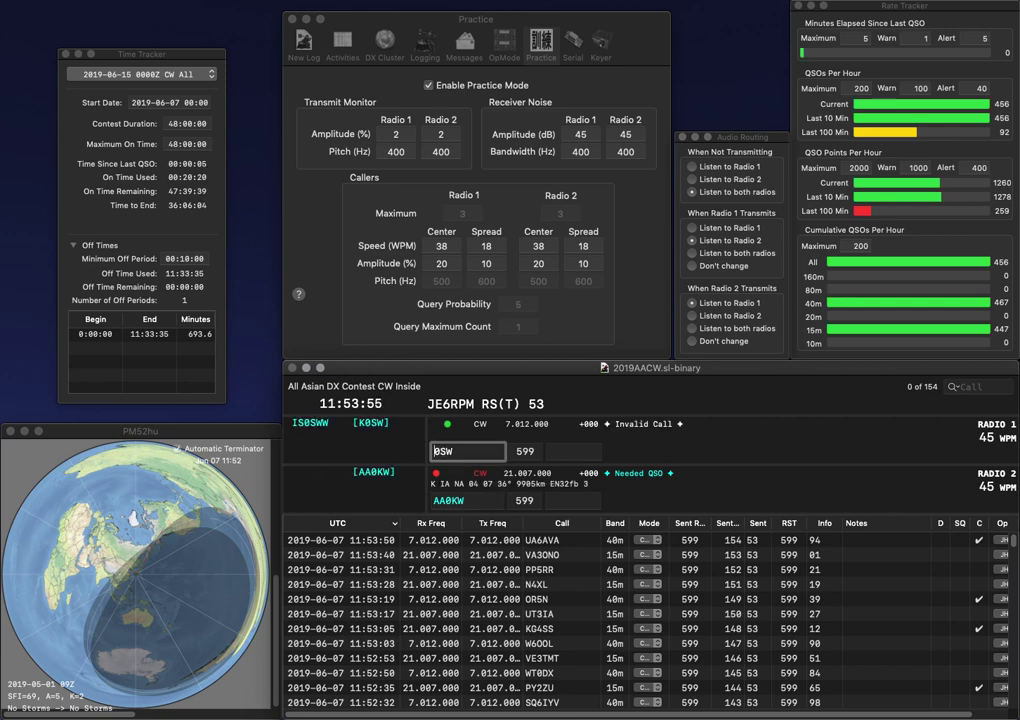
{"action": "key", "text": "Return"}
{"action": "key", "text": "space"}
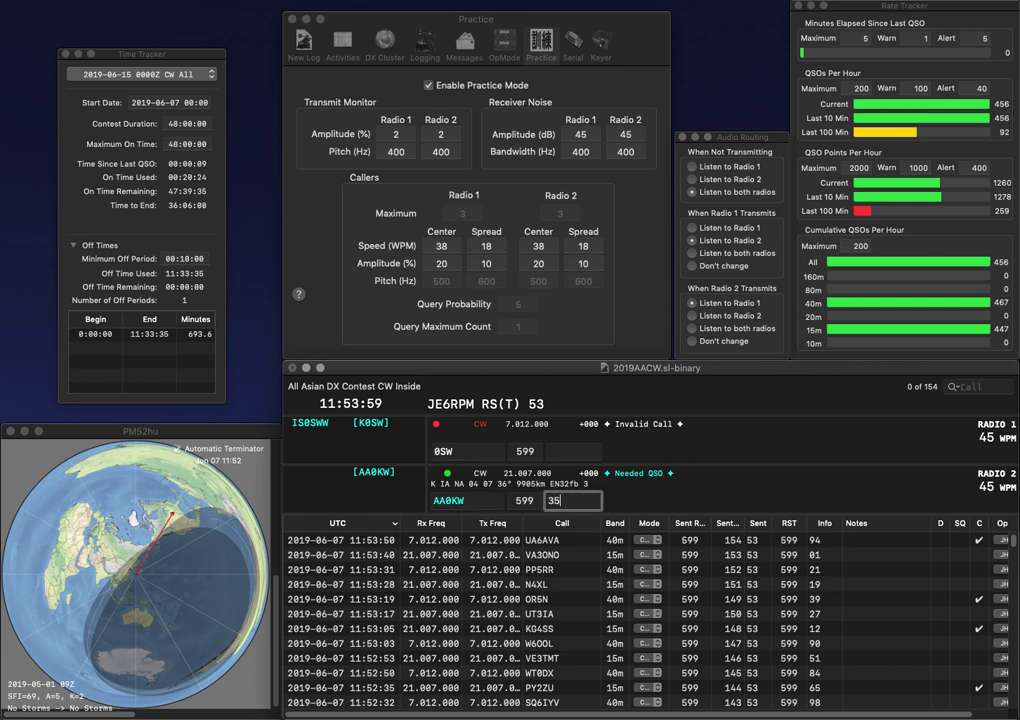
{"action": "key", "text": "Return"}
Step: Complete the partial call on Radio 1 as HF0HW and enter W7LD as the caller on Radio 2
{"action": "type", "text": "F"}
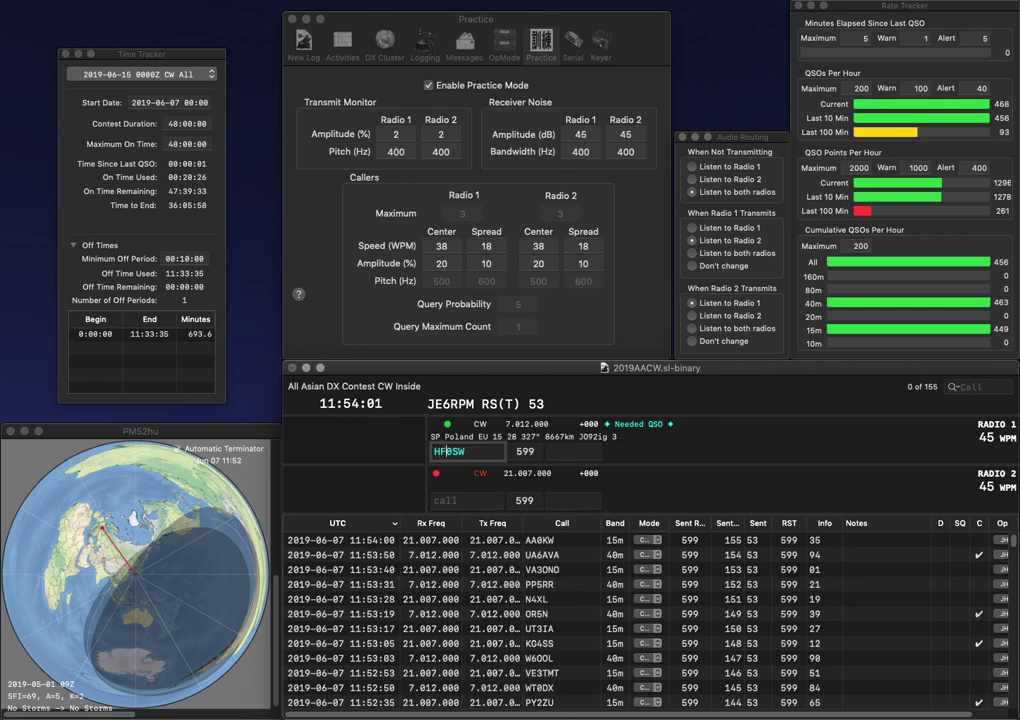
{"action": "key", "text": "Delete"}
{"action": "type", "text": "H"}
{"action": "key", "text": "Return"}
{"action": "type", "text": "W7LD"}
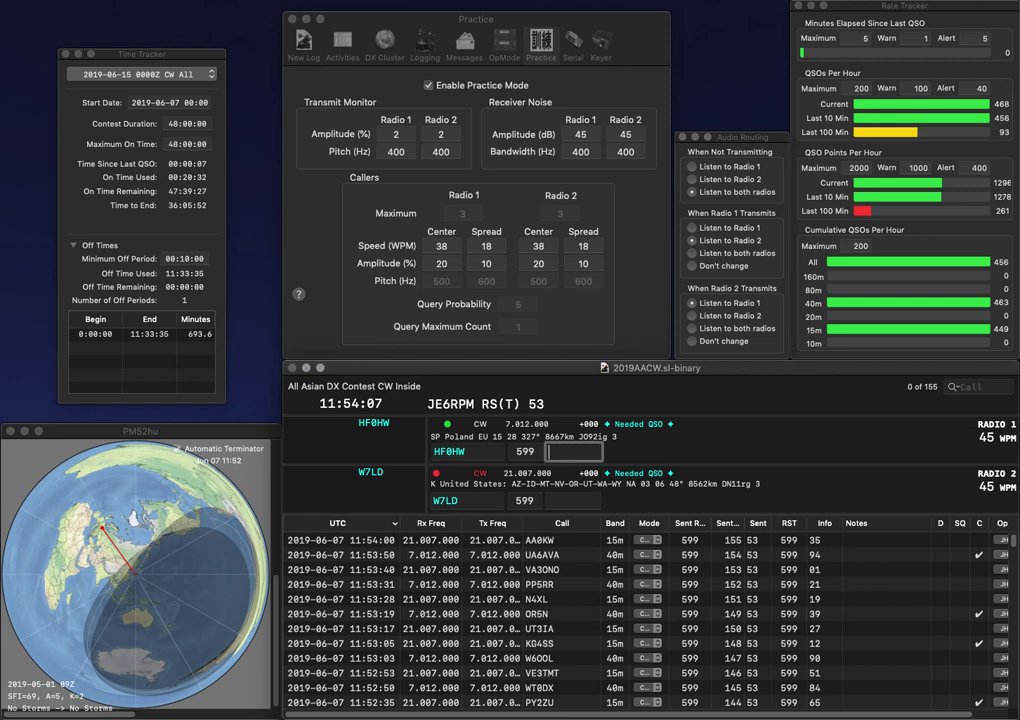
{"action": "type", "text": "85"}
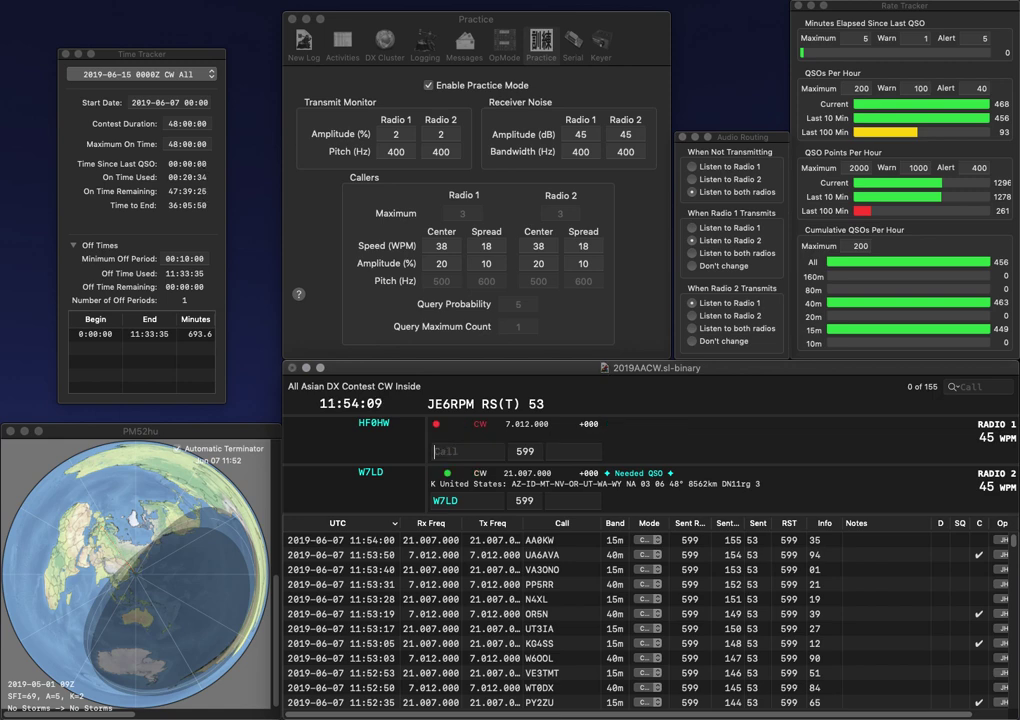
{"action": "key", "text": "Return"}
{"action": "type", "text": "93"}
{"action": "key", "text": "Return"}
Step: Answer the callers DL7GP on Radio 1 and DM4X on Radio 2
{"action": "type", "text": "DL"}
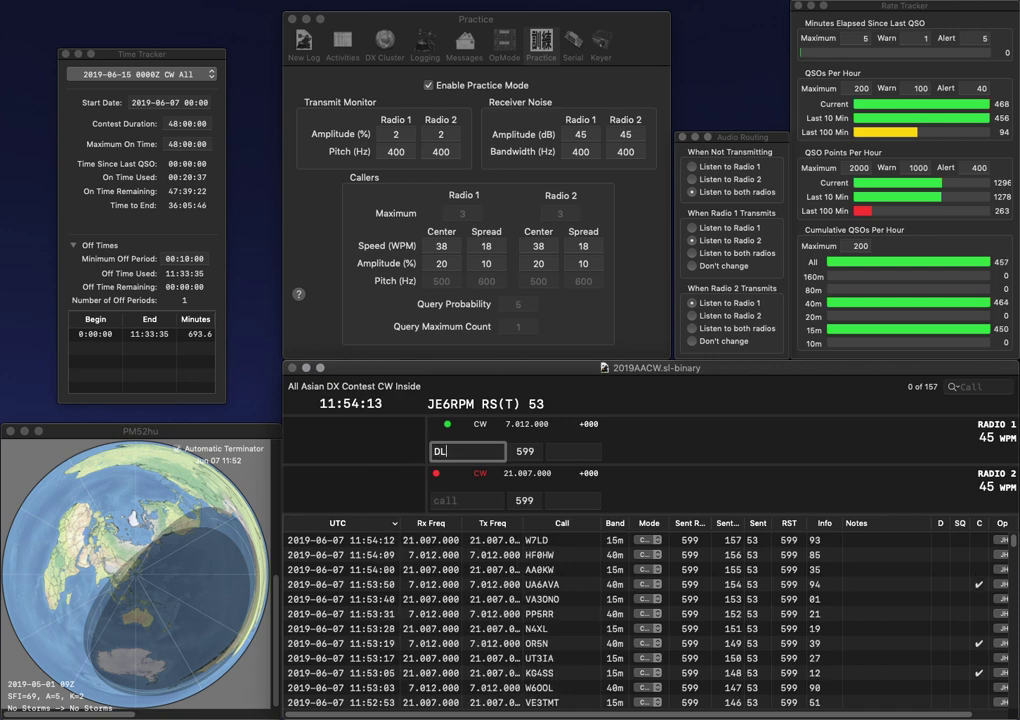
{"action": "type", "text": "7GP"}
{"action": "key", "text": "Return"}
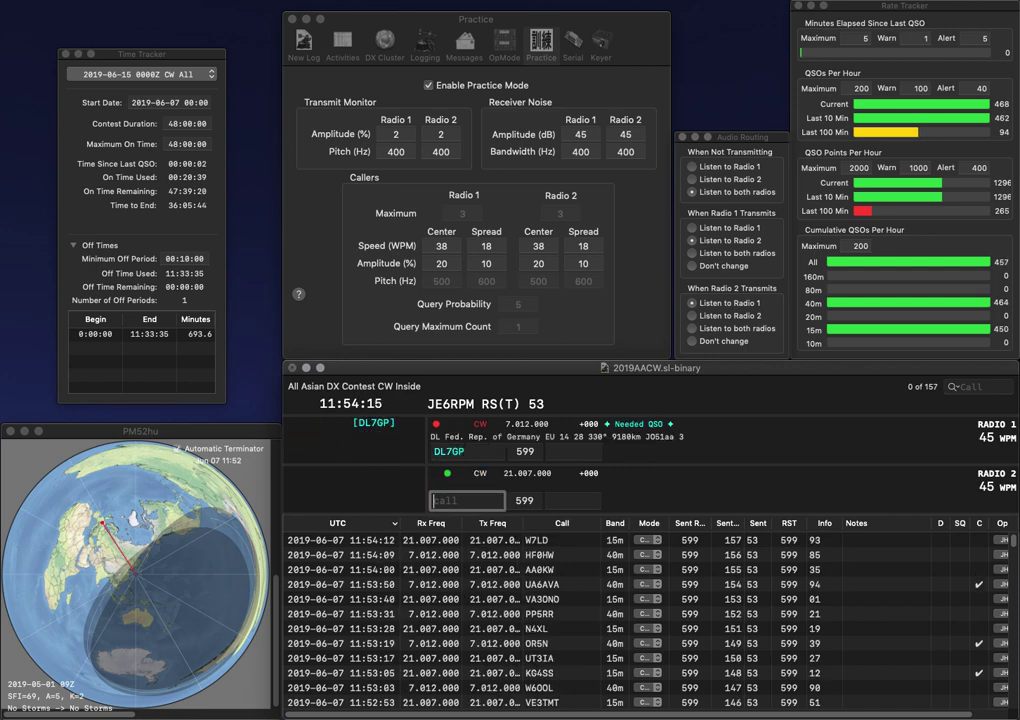
{"action": "type", "text": "DM4X"}
{"action": "key", "text": "Return"}
{"action": "key", "text": "backslash"}
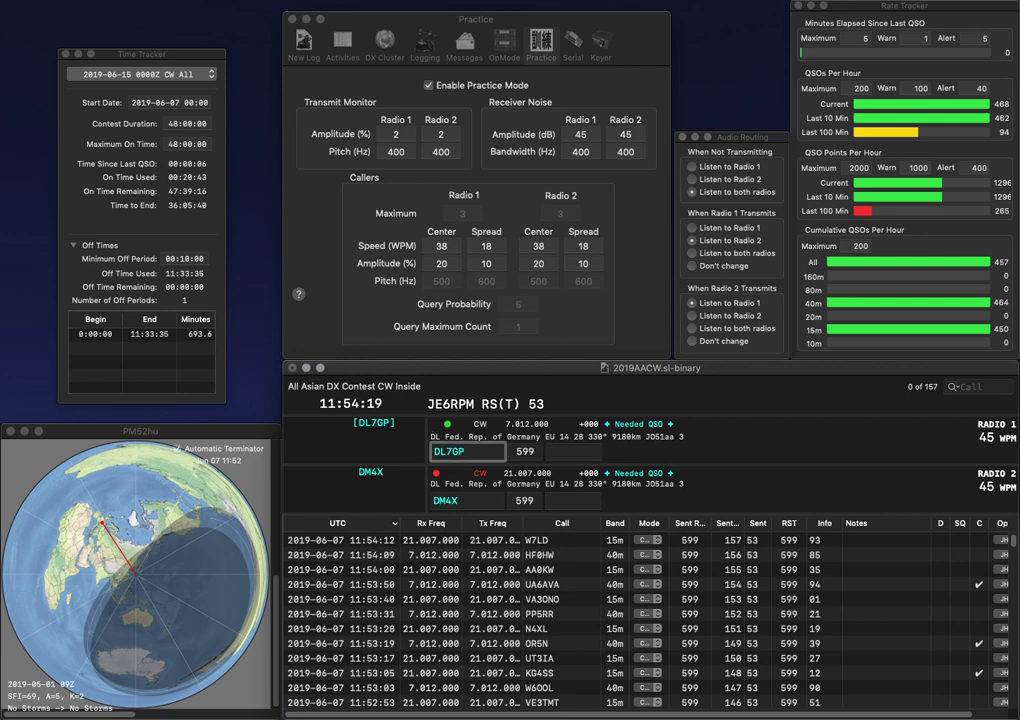
{"action": "key", "text": "space"}
{"action": "type", "text": "47"}
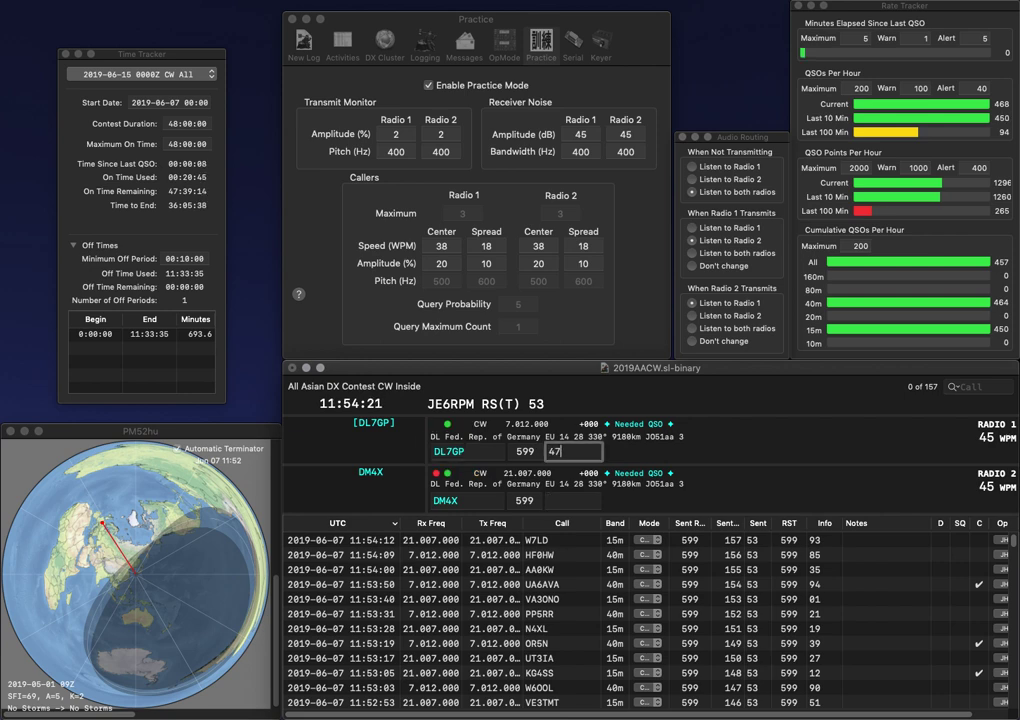
{"action": "key", "text": "Return"}
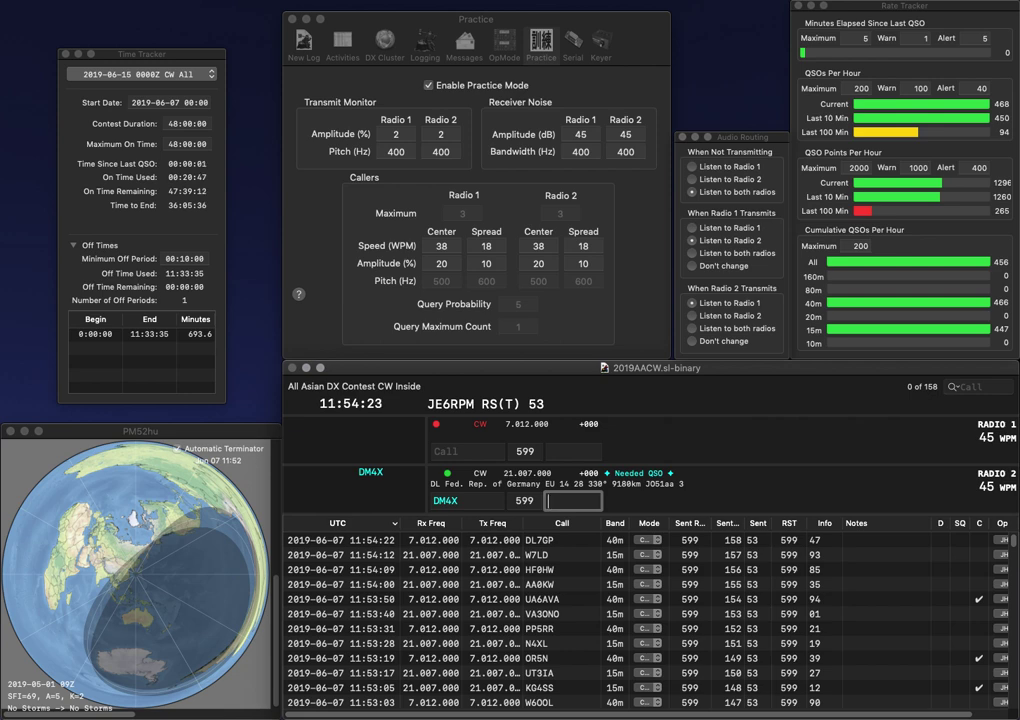
{"action": "type", "text": "0"}
{"action": "key", "text": "Return"}
{"action": "type", "text": "N6"}
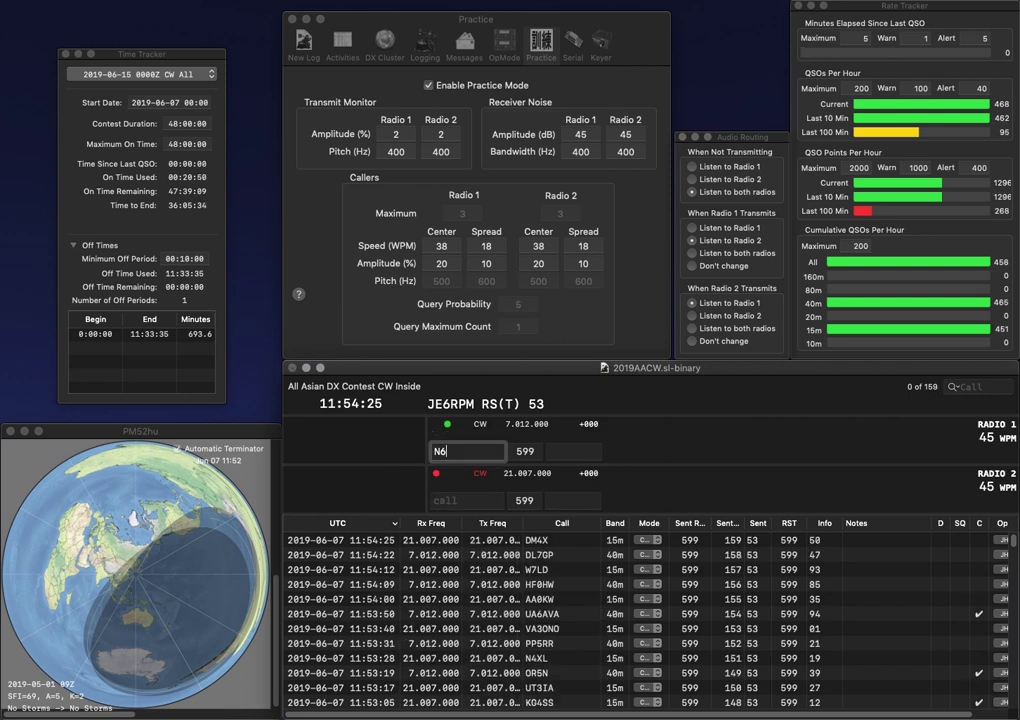
{"action": "type", "text": "RRY"}
{"action": "key", "text": "Return"}
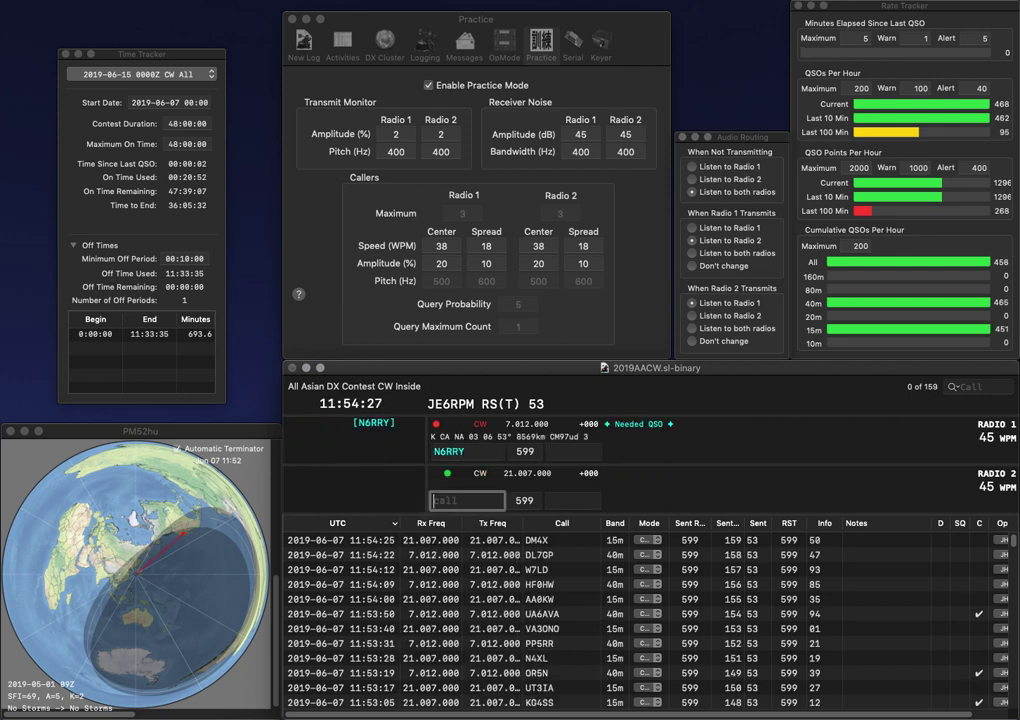
{"action": "type", "text": "AC7KJ"}
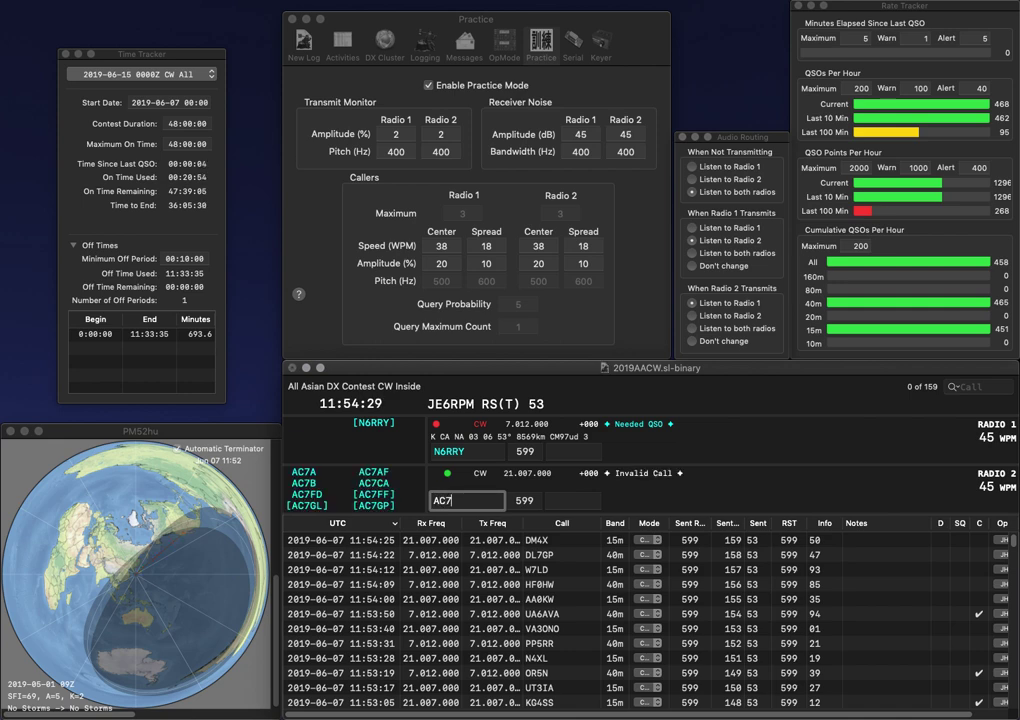
{"action": "key", "text": "Return"}
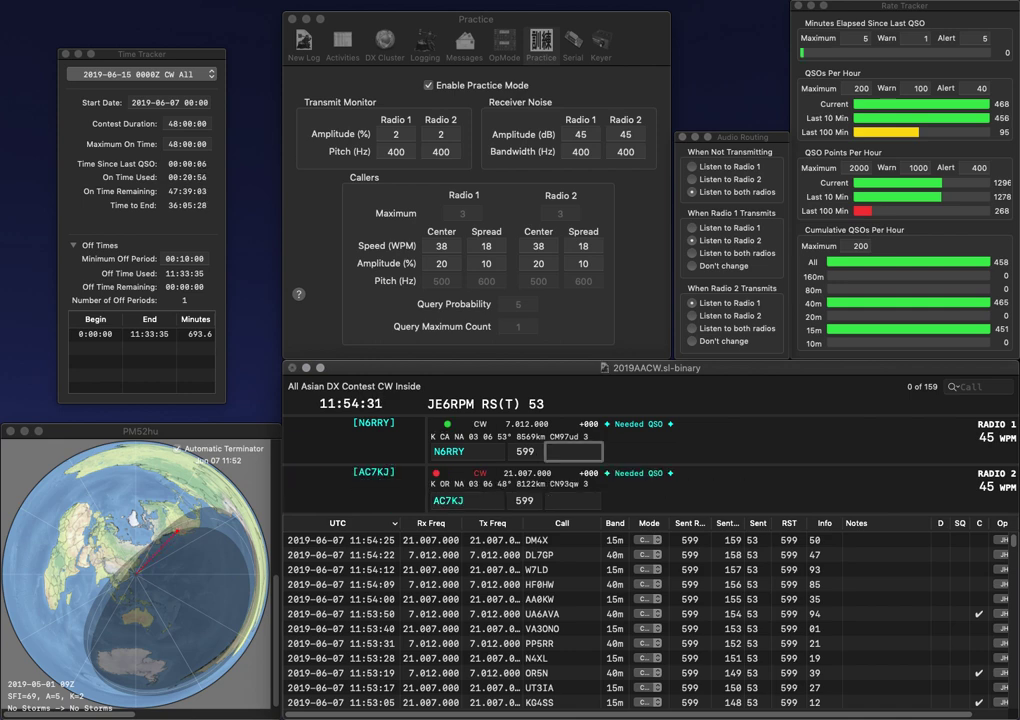
{"action": "key", "text": "Down"}
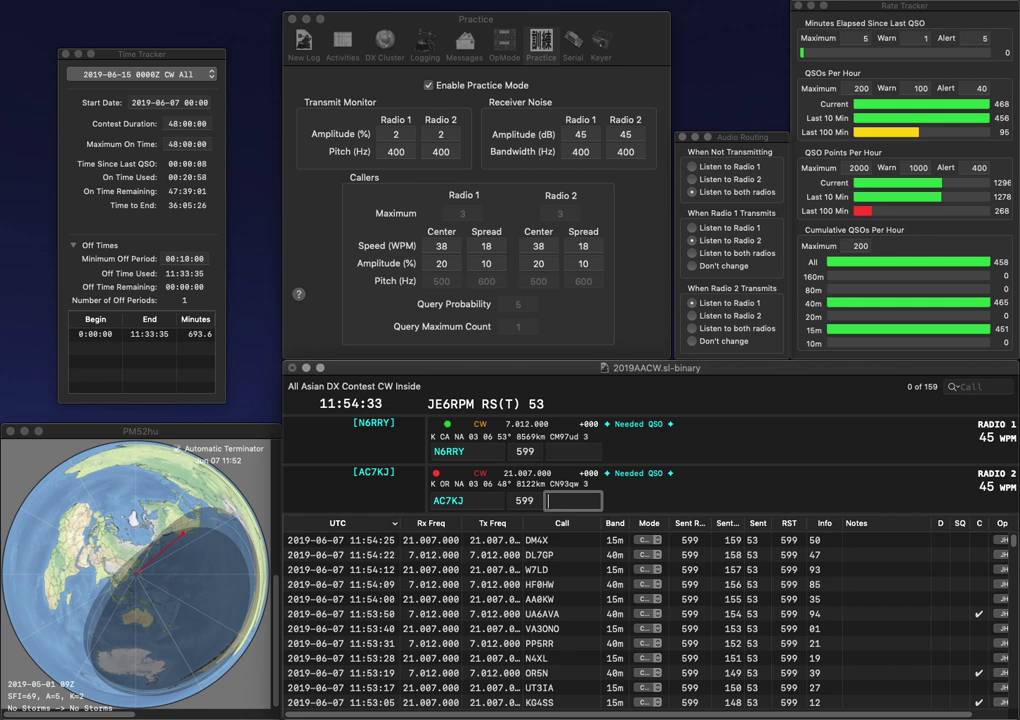
{"action": "type", "text": "66"}
{"action": "key", "text": "Return"}
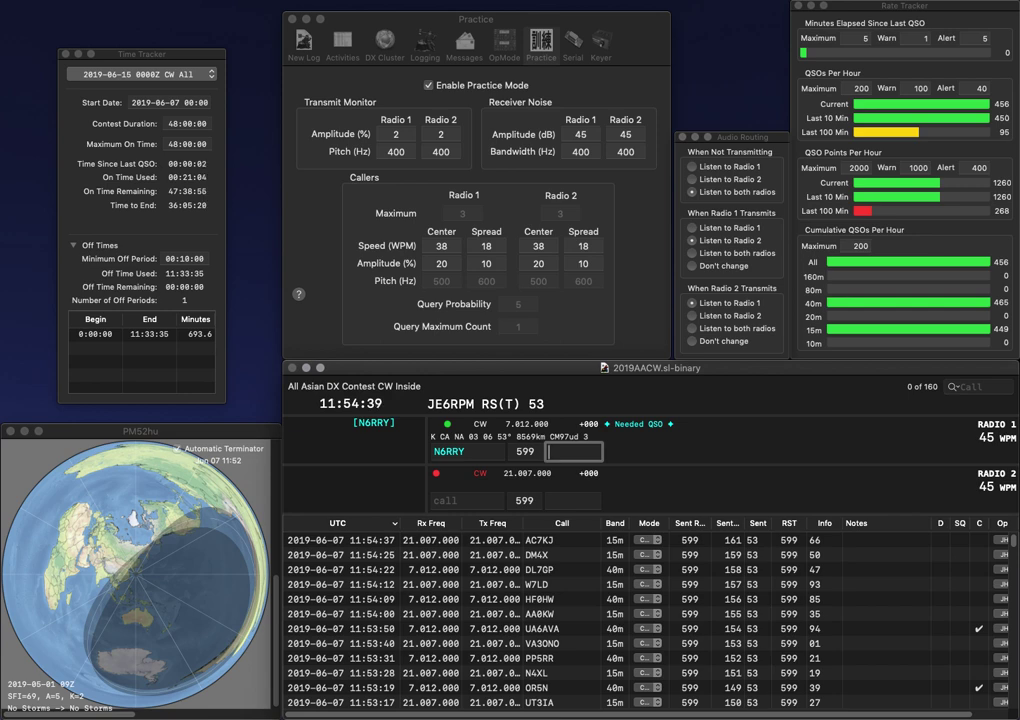
{"action": "type", "text": "47"}
{"action": "key", "text": "Return"}
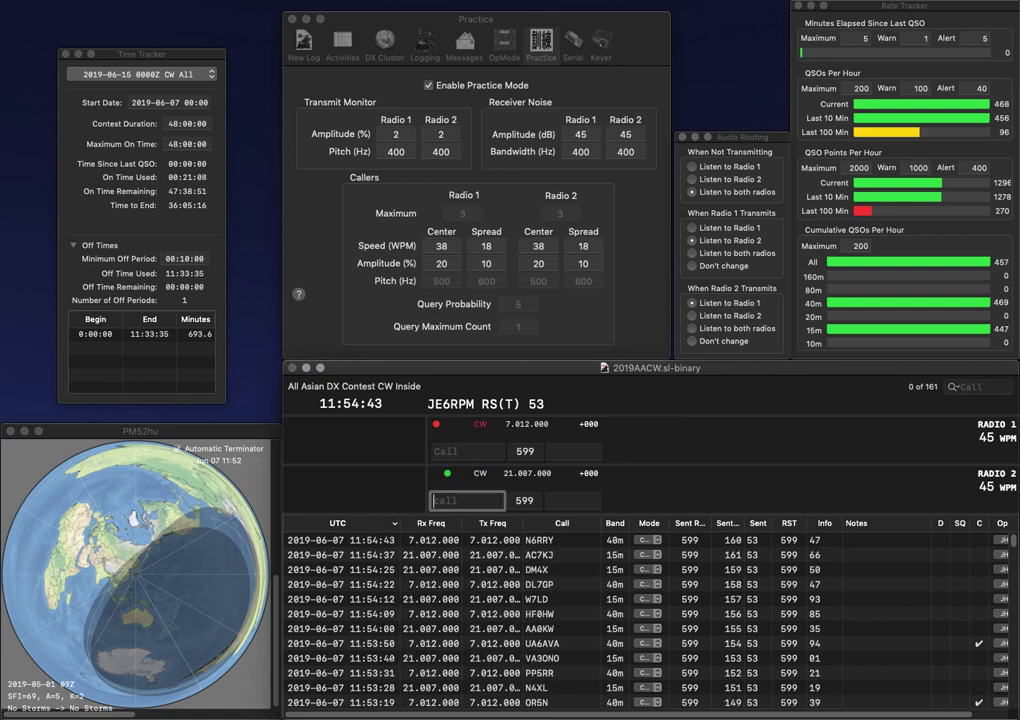
Step: Answer N8EHP on Radio 2, and enter the call on Radio 1 as SP3JEN
{"action": "type", "text": "N8EHP"}
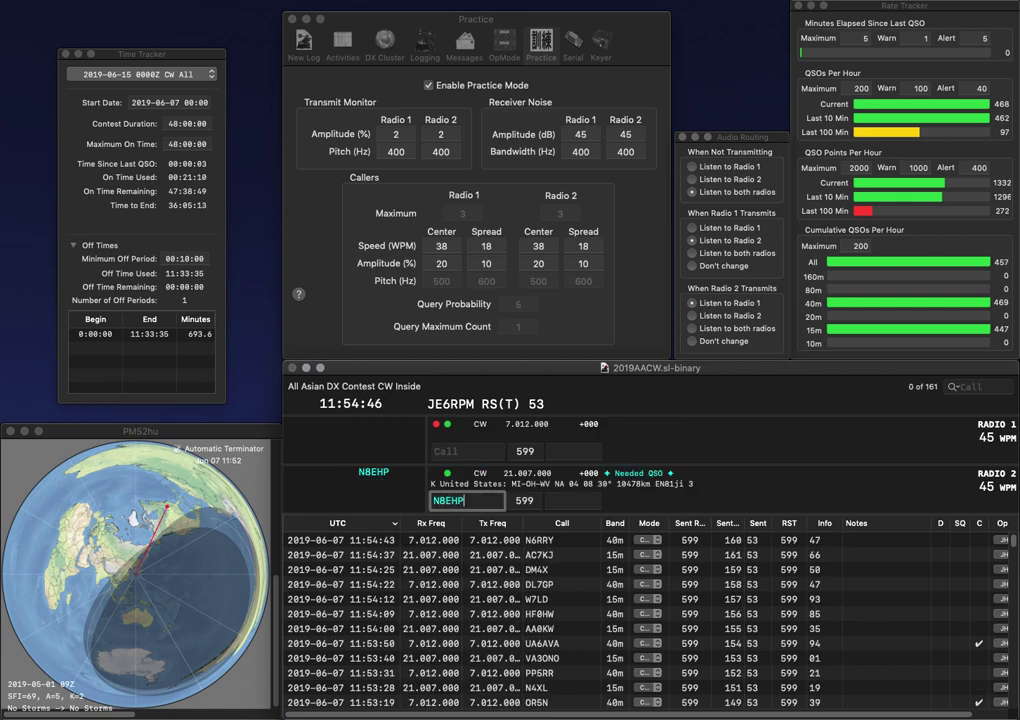
{"action": "key", "text": "Return"}
{"action": "type", "text": "3JEN"}
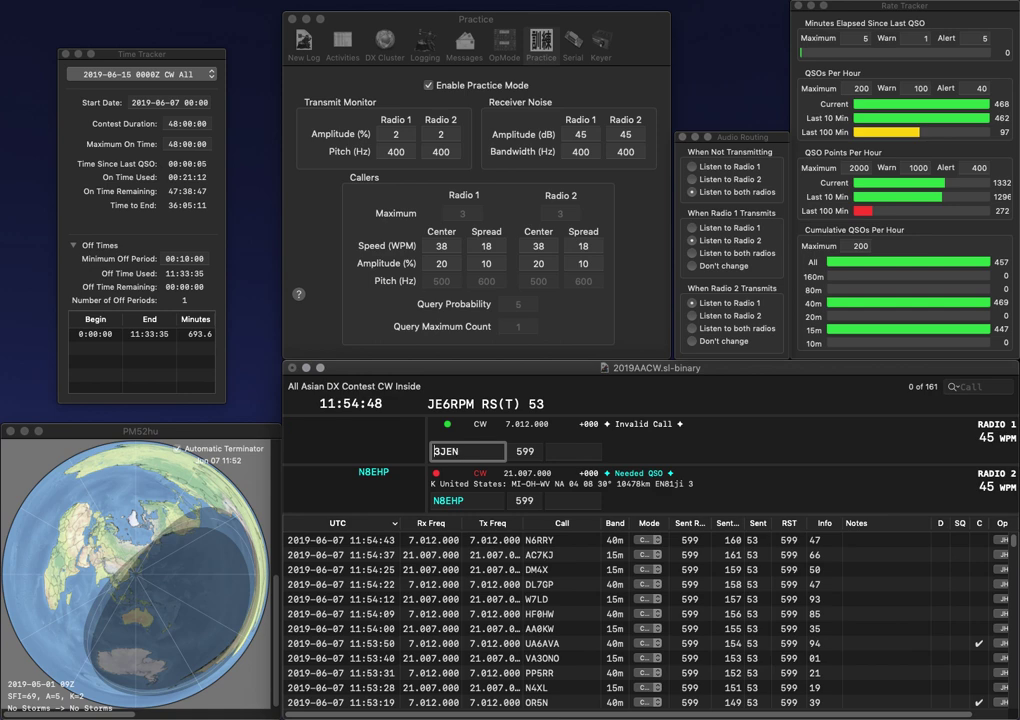
{"action": "key", "text": "Home"}
{"action": "type", "text": "SP"}
{"action": "key", "text": "Return"}
{"action": "key", "text": "Tab"}
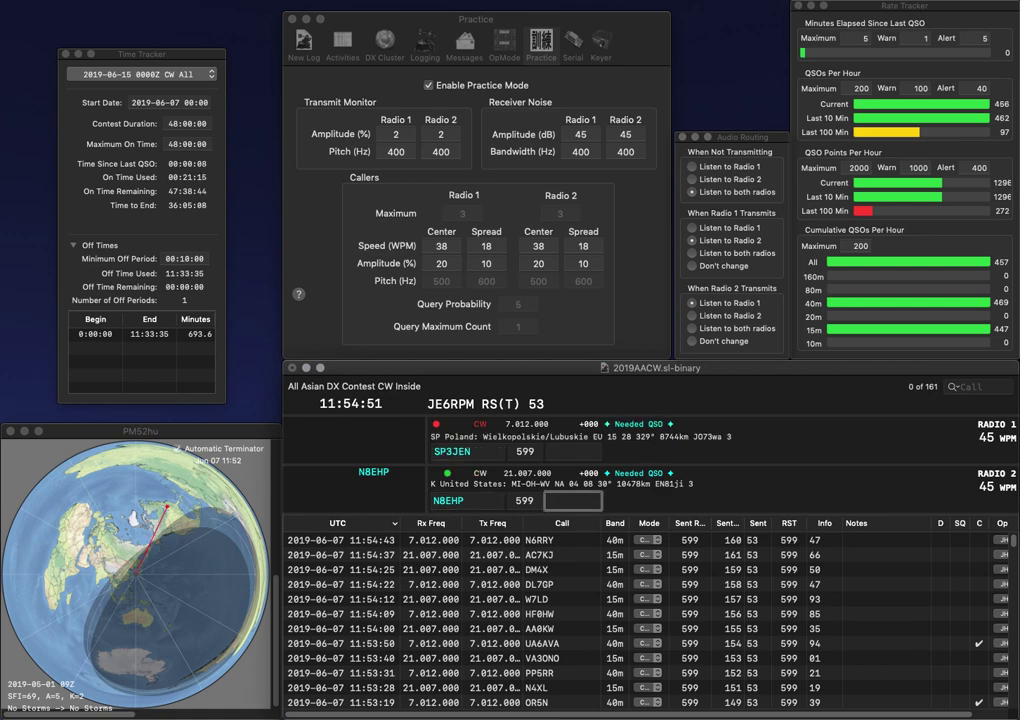
Step: Log N8EHP on Radio 2 with exchange 98 and correct the Radio 1 call to SQ4JEN
{"action": "type", "text": "98"}
{"action": "key", "text": "Return"}
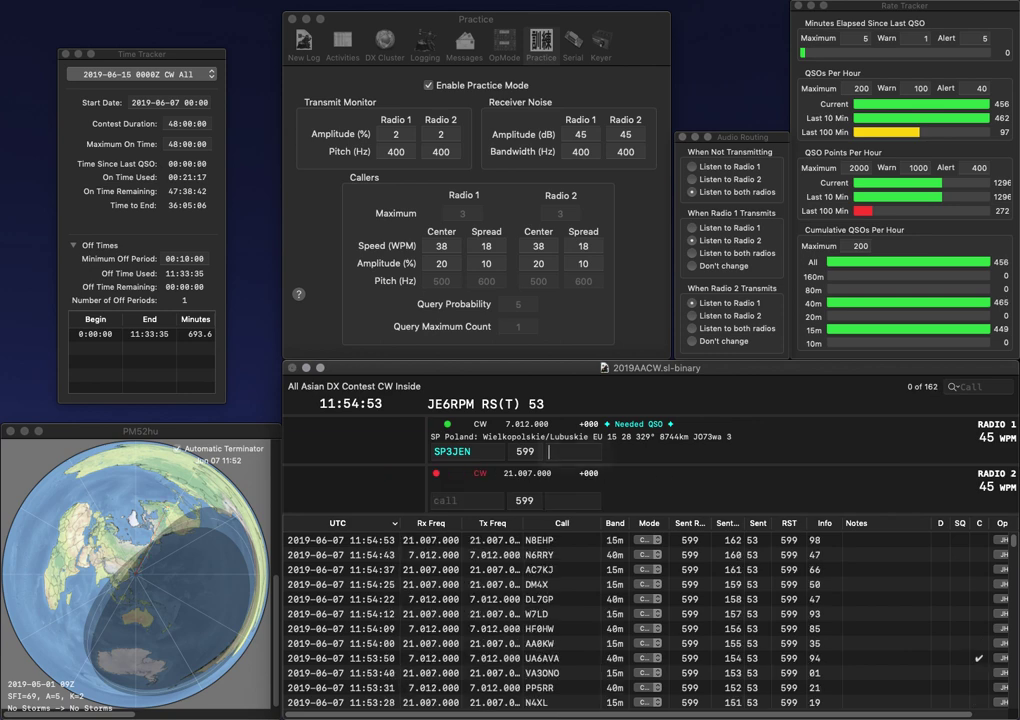
{"action": "key", "text": "BackSpace"}
{"action": "type", "text": "Q"}
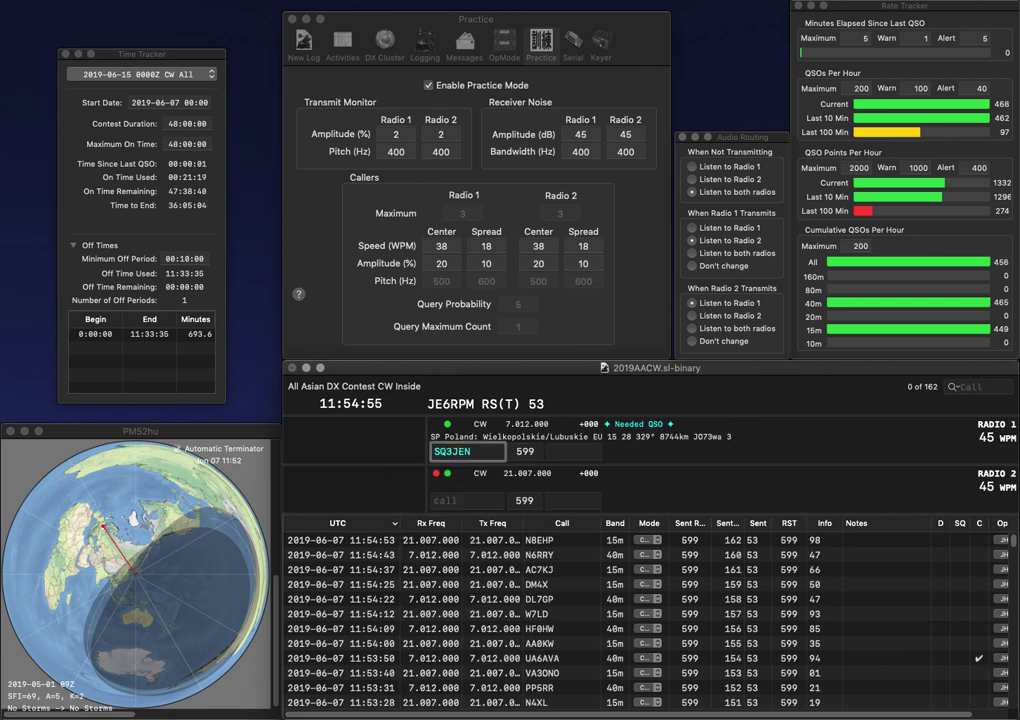
{"action": "key", "text": "Delete"}
{"action": "type", "text": "4"}
{"action": "key", "text": "Return"}
{"action": "type", "text": "8RNI"}
{"action": "key", "text": "Return"}
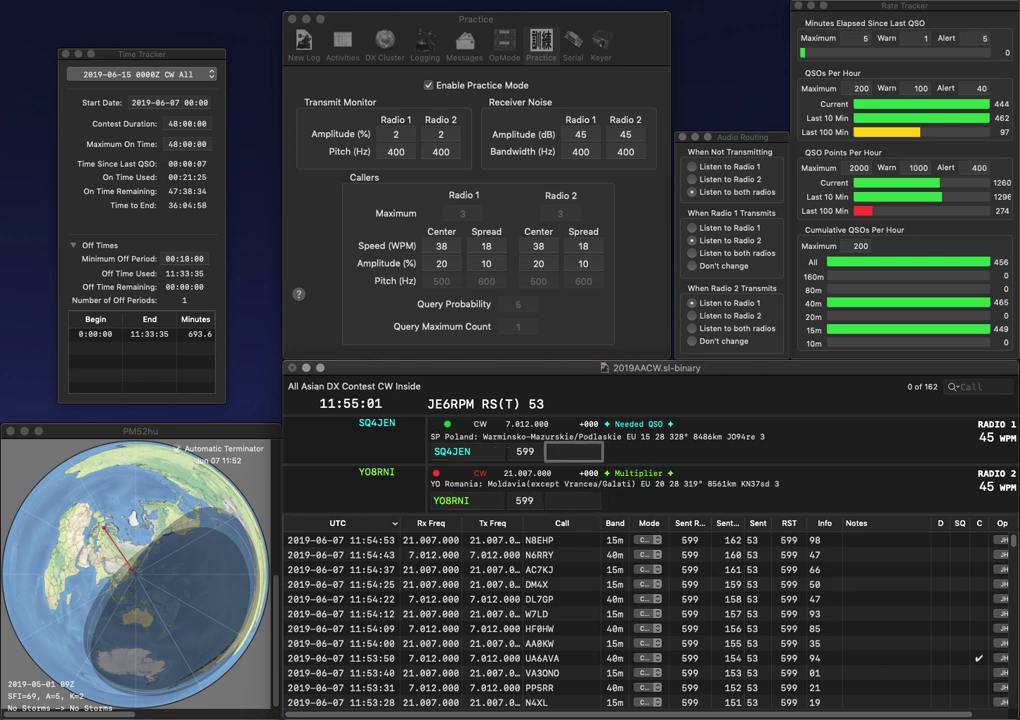
{"action": "key", "text": "Return"}
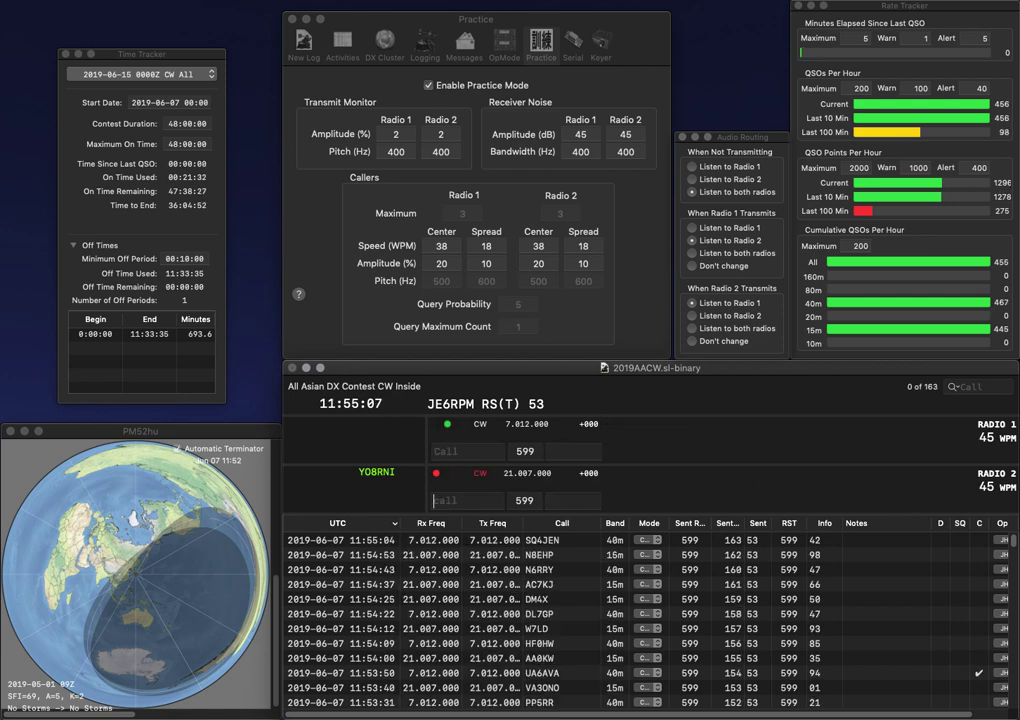
{"action": "key", "text": "Return"}
{"action": "type", "text": "DJ2SX"}
{"action": "key", "text": "Return"}
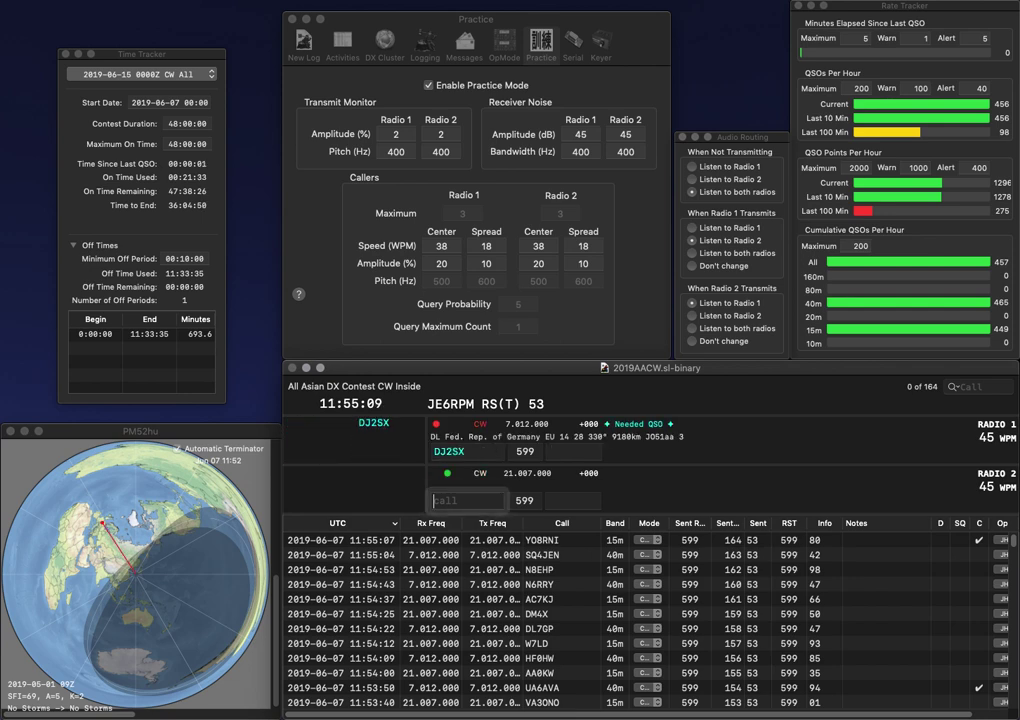
{"action": "type", "text": "XE2MVY"}
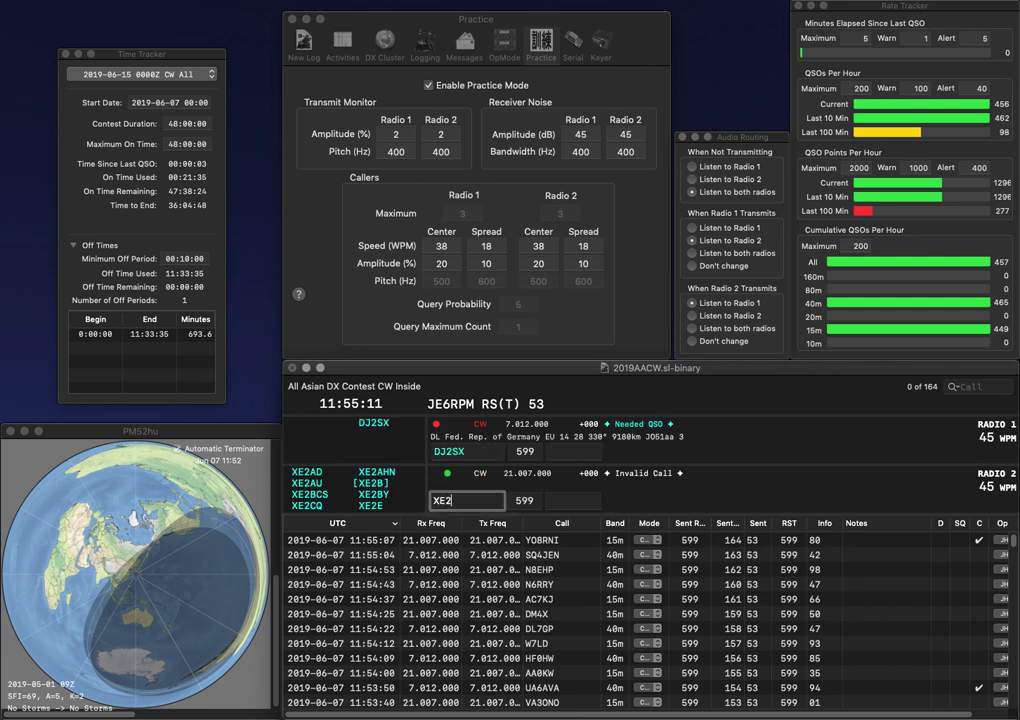
{"action": "key", "text": "Return"}
{"action": "left_click", "coordinate": [573, 451]}
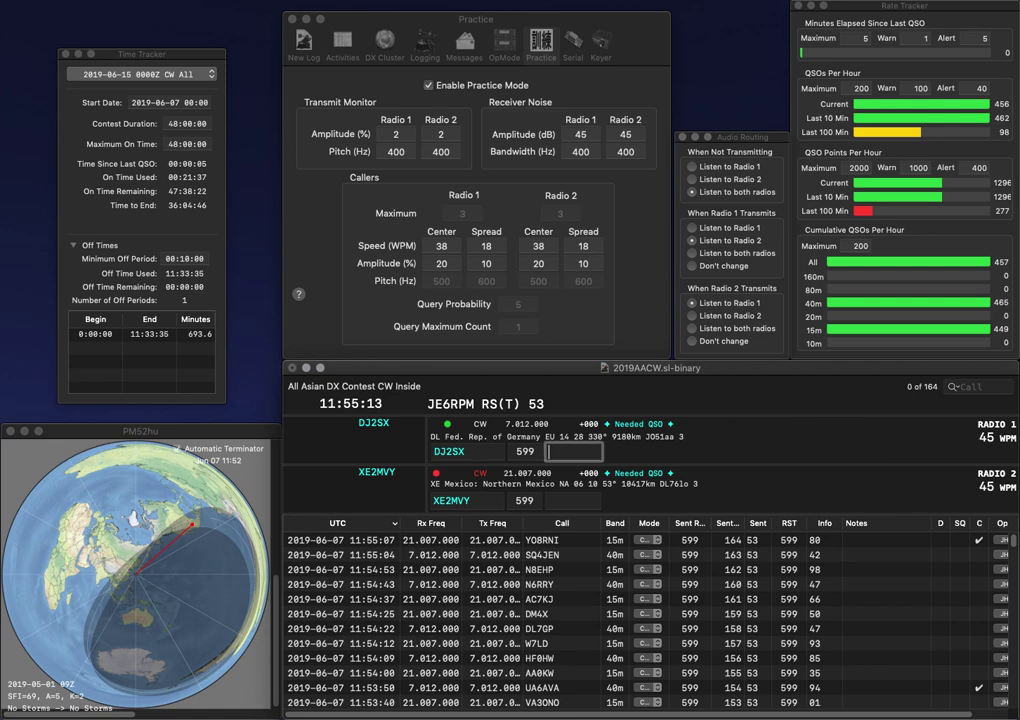
{"action": "type", "text": "81"}
{"action": "key", "text": "Return"}
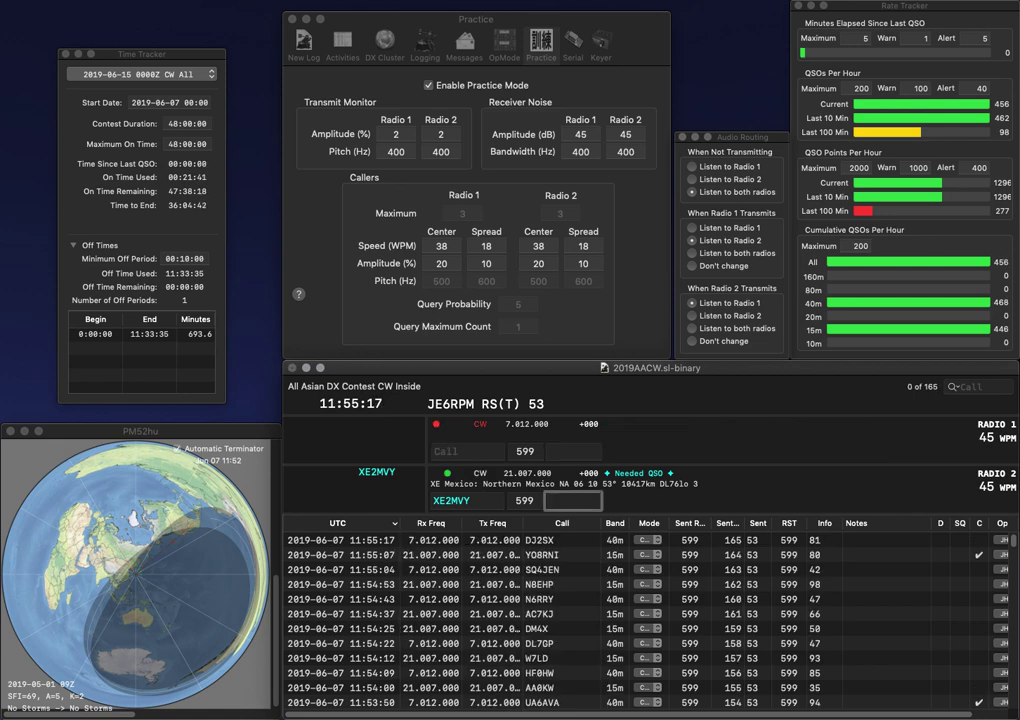
{"action": "key", "text": "Return"}
{"action": "type", "text": "K0GUZ"}
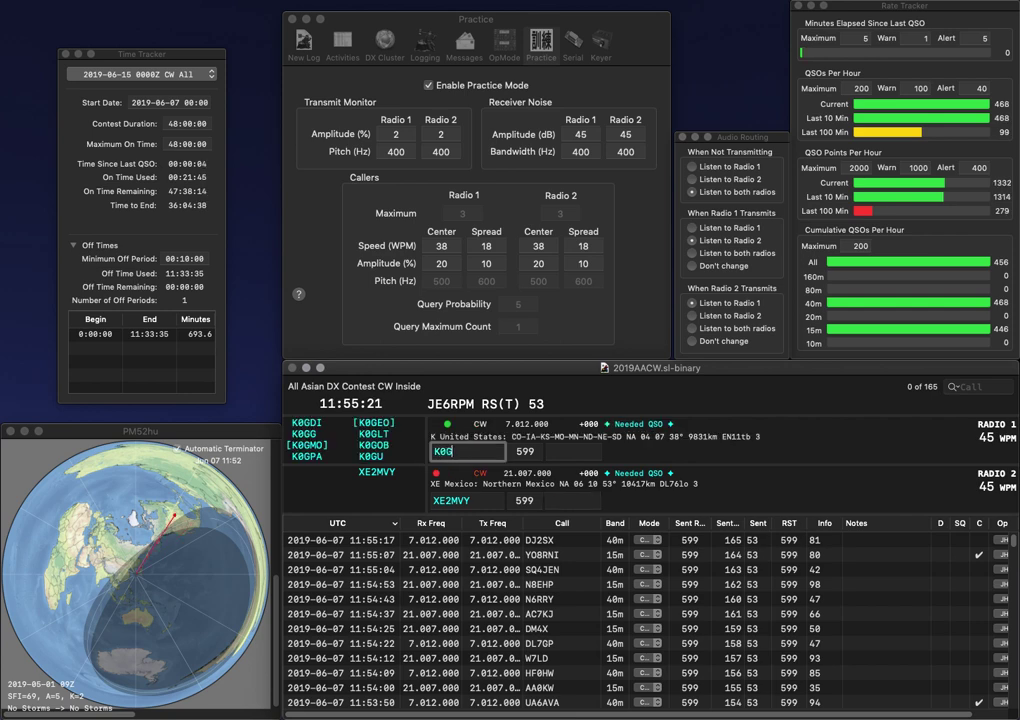
{"action": "key", "text": "Return"}
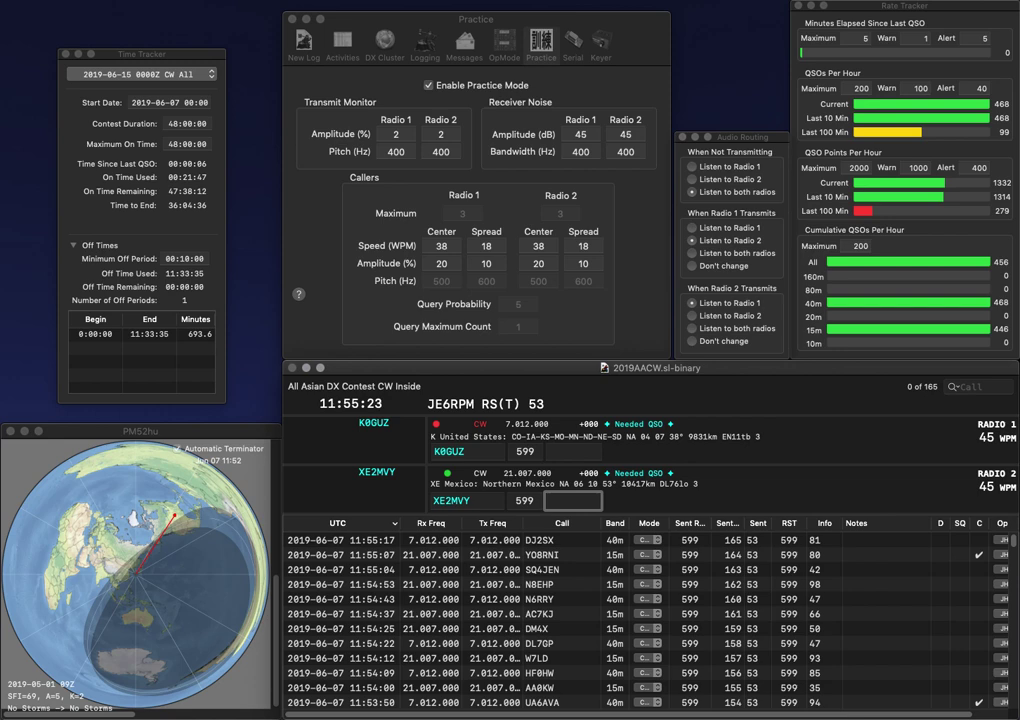
{"action": "type", "text": "20"}
{"action": "key", "text": "Return"}
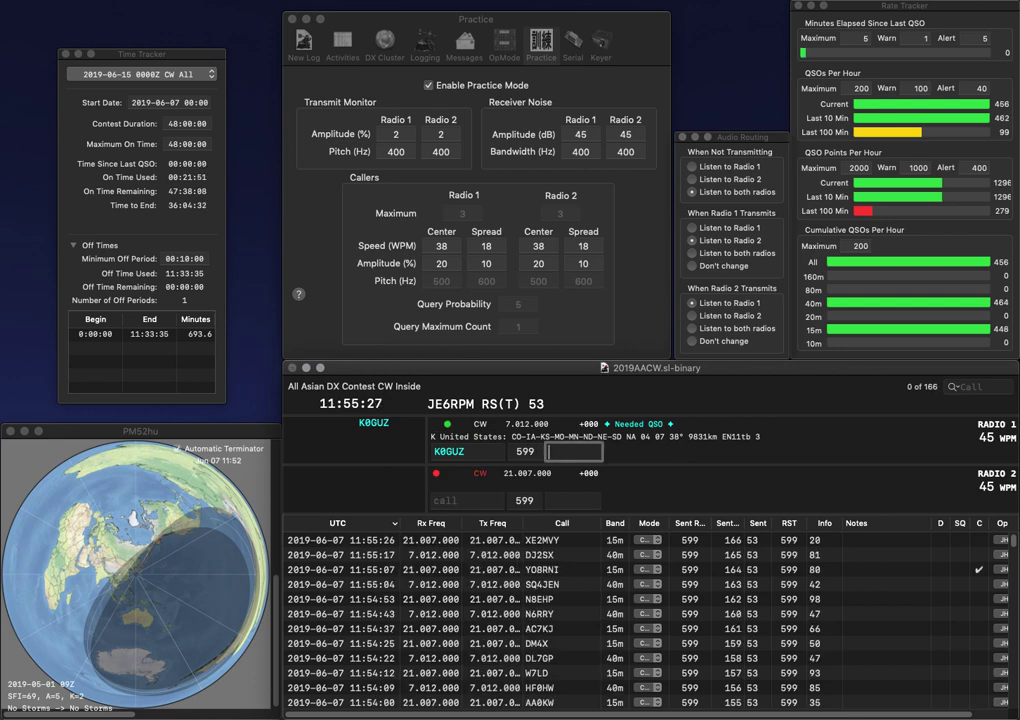
{"action": "type", "text": "61"}
{"action": "key", "text": "Return"}
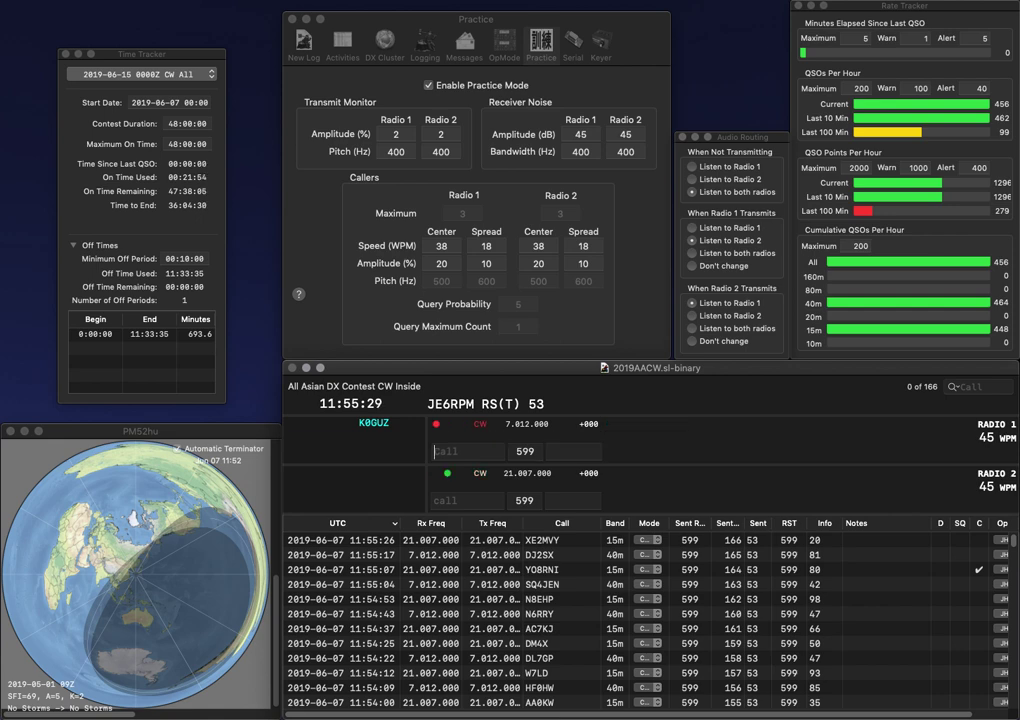
{"action": "type", "text": "BLT"}
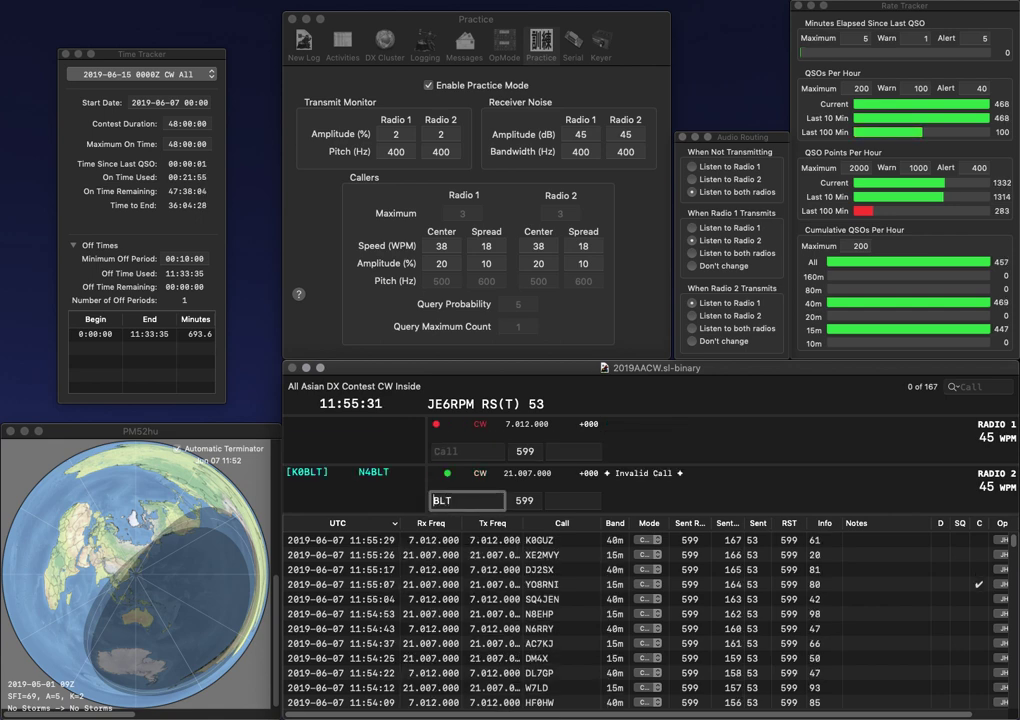
{"action": "key", "text": "Return"}
{"action": "type", "text": "DL8FBJ"}
{"action": "key", "text": "Return"}
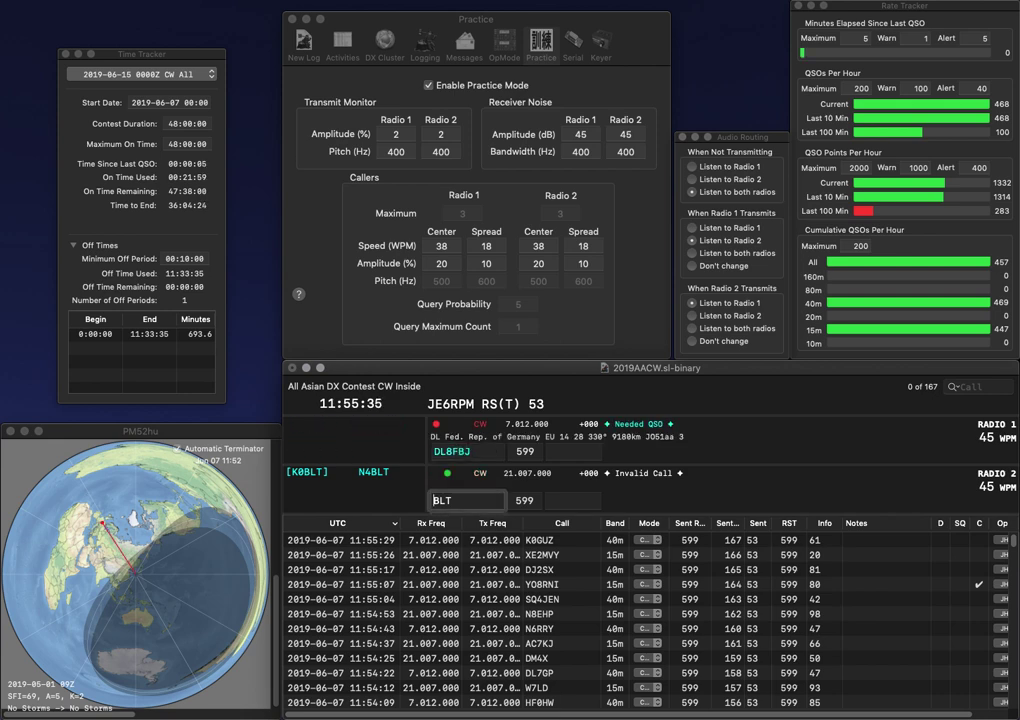
{"action": "type", "text": "N4"}
{"action": "key", "text": "Return"}
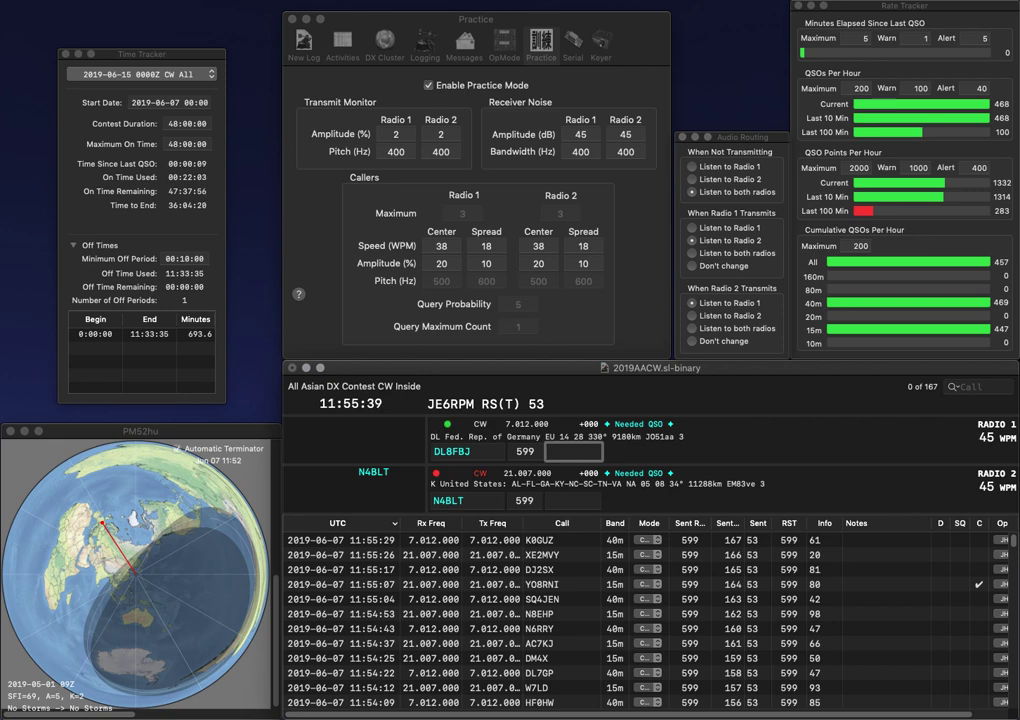
{"action": "left_click", "coordinate": [469, 452]}
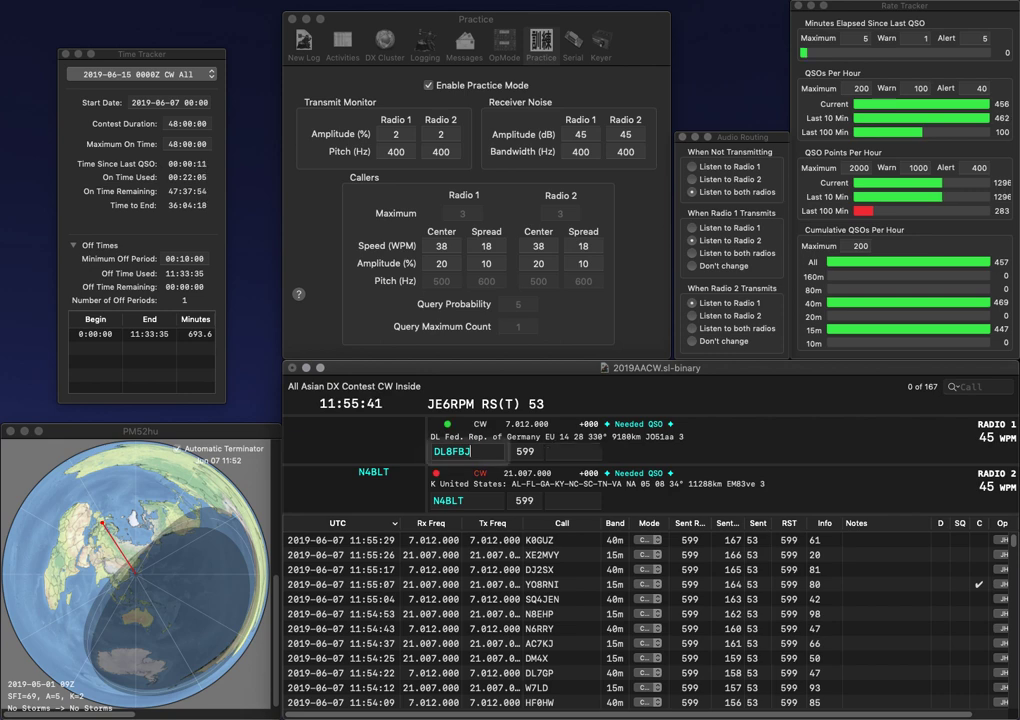
{"action": "key", "text": "BackSpace"}
{"action": "type", "text": "H"}
{"action": "key", "text": "Return"}
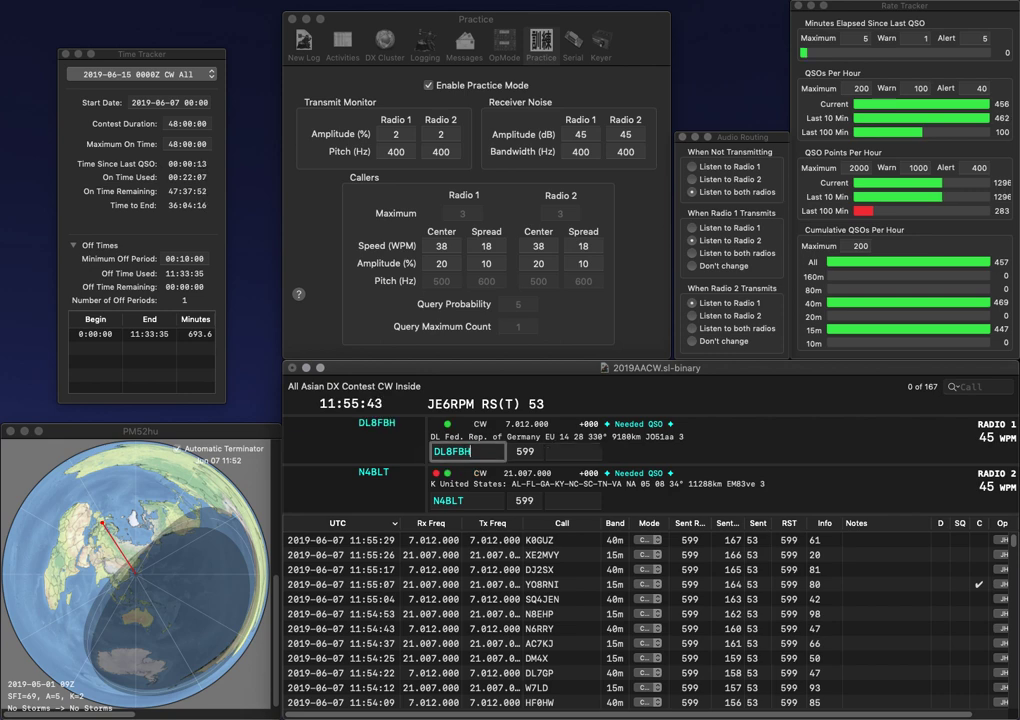
{"action": "type", "text": "92"}
{"action": "key", "text": "Return"}
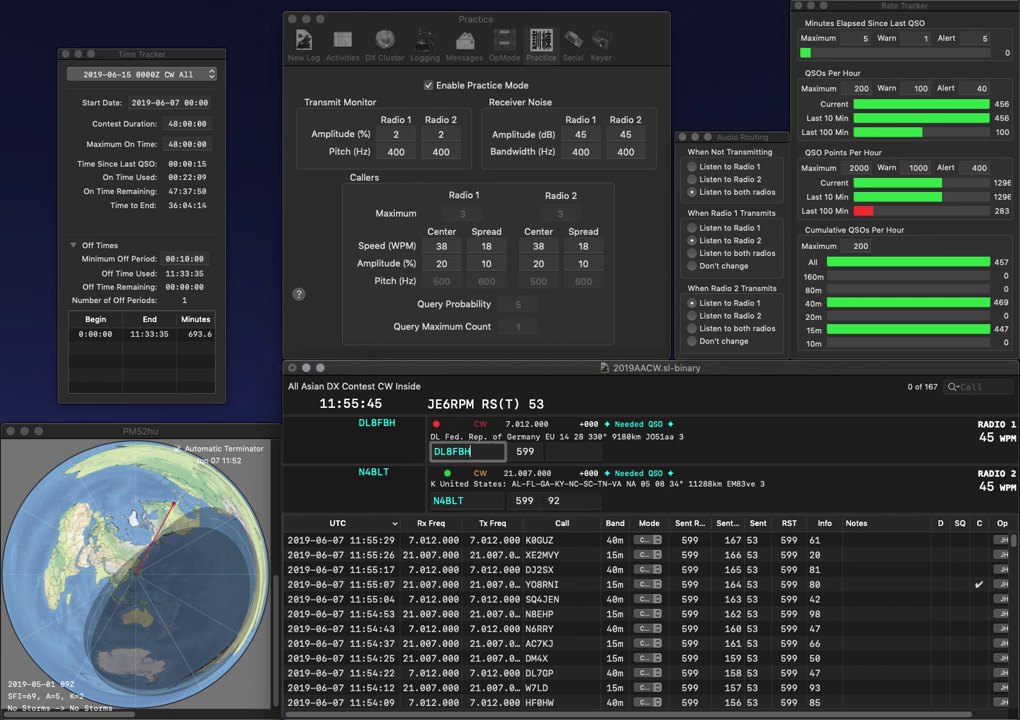
{"action": "key", "text": "Tab"}
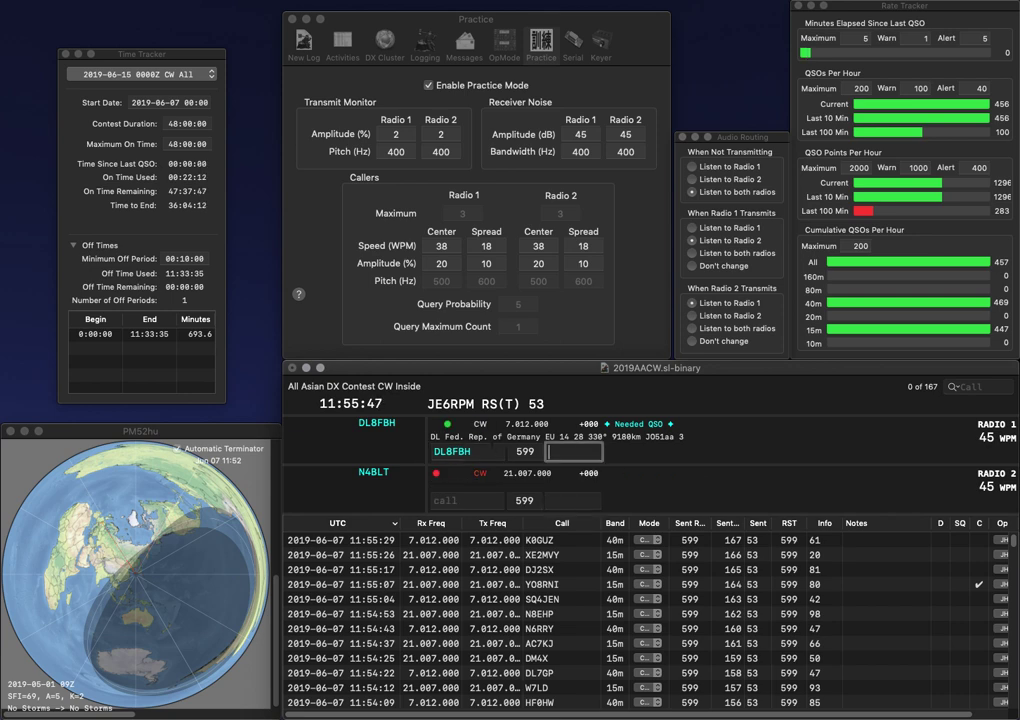
{"action": "type", "text": "64"}
{"action": "key", "text": "Return"}
Step: Enter ON4RA as the Radio 2 caller, correct it to ON5RA and answer
{"action": "type", "text": "ON4"}
{"action": "type", "text": "RA"}
{"action": "key", "text": "Left"}
{"action": "key", "text": "Left"}
{"action": "key", "text": "BackSpace"}
{"action": "type", "text": "5"}
{"action": "key", "text": "Return"}
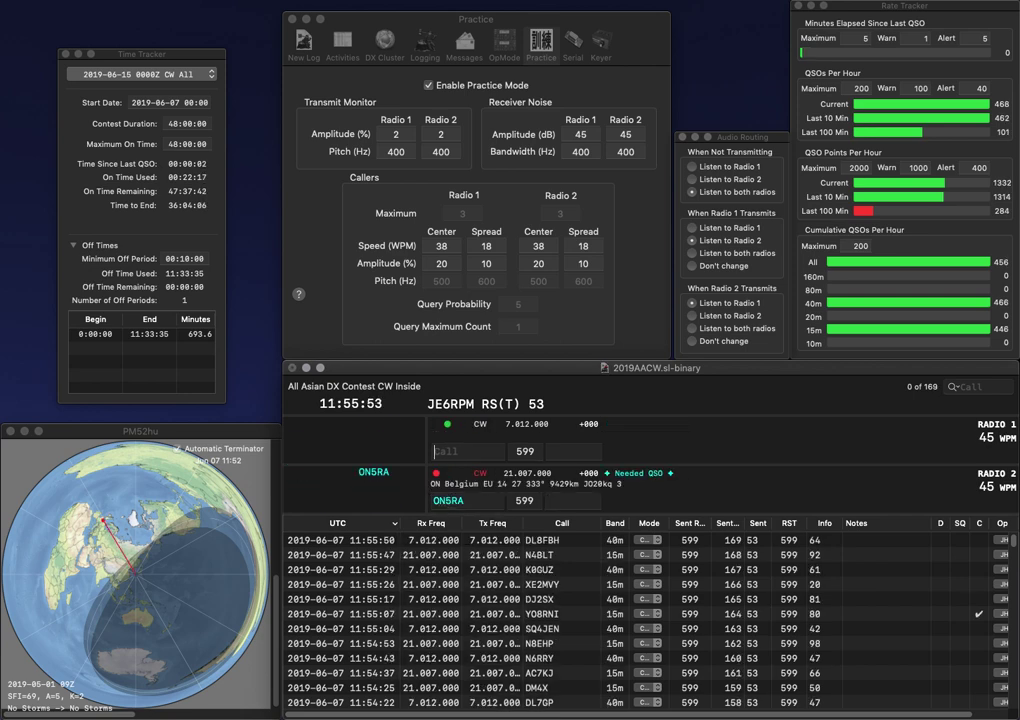
{"action": "type", "text": "K7SJ"}
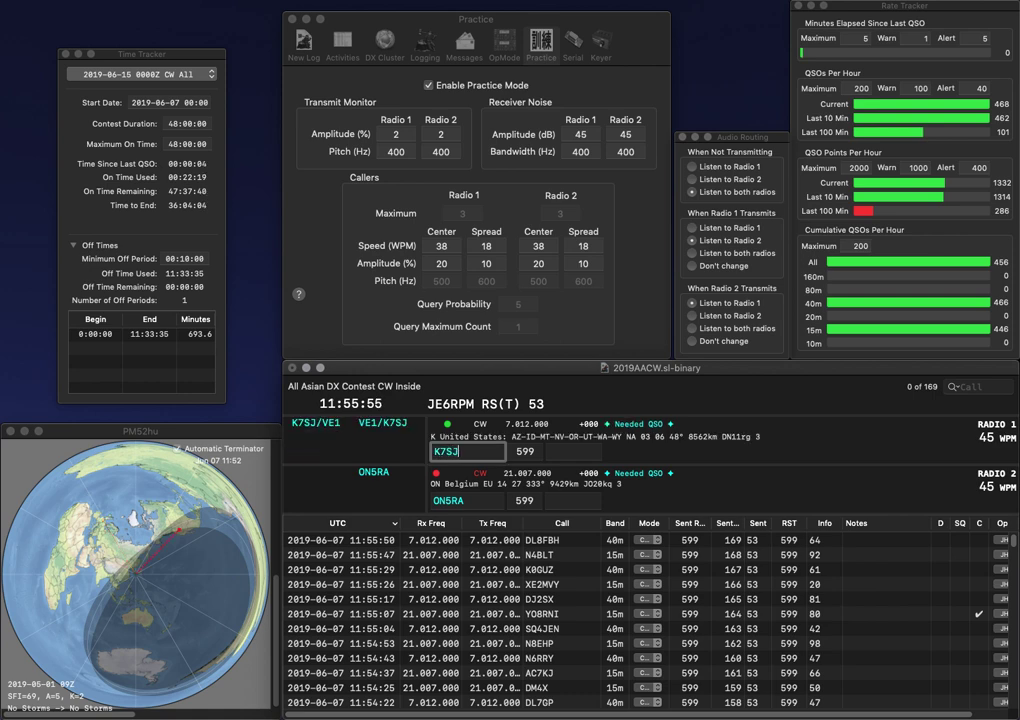
{"action": "key", "text": "BackSpace"}
{"action": "key", "text": "BackSpace"}
{"action": "type", "text": "HJE"}
{"action": "key", "text": "Return"}
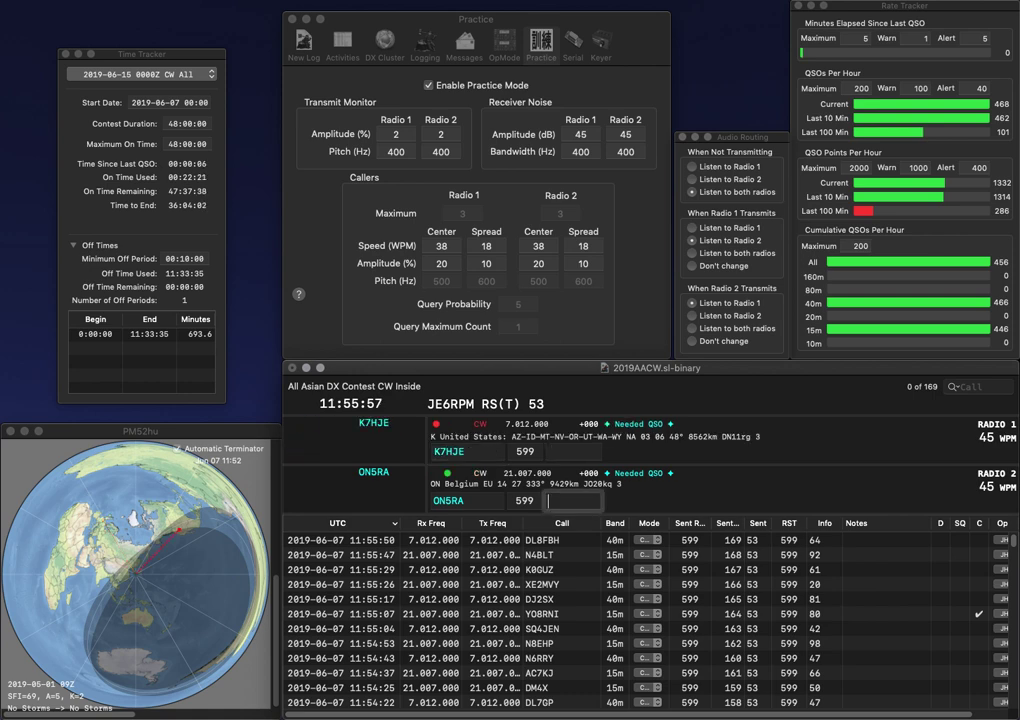
{"action": "key", "text": "Return"}
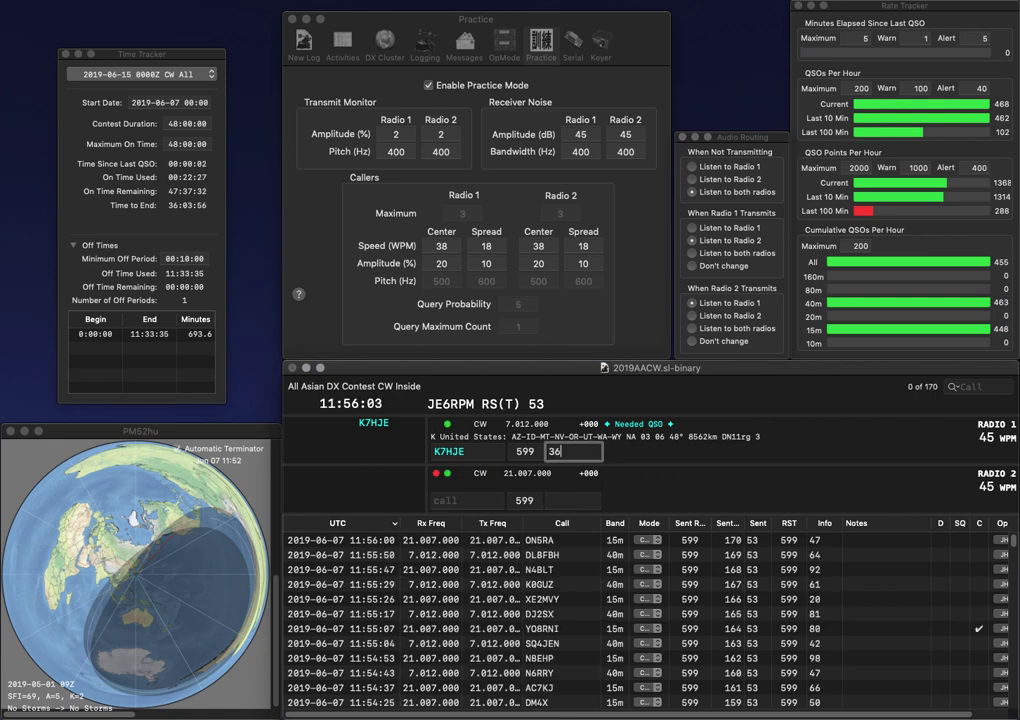
{"action": "key", "text": "Return"}
{"action": "type", "text": "KG4"}
{"action": "type", "text": "BR"}
{"action": "key", "text": "BackSpace"}
{"action": "type", "text": "5"}
{"action": "key", "text": "Return"}
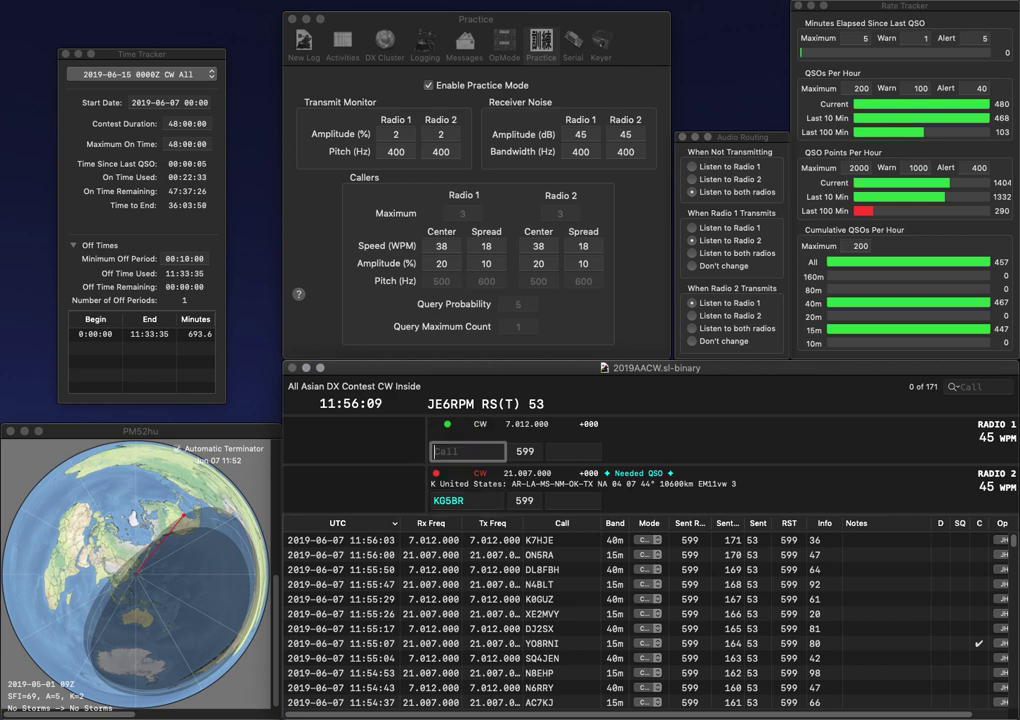
{"action": "type", "text": "OZ1"}
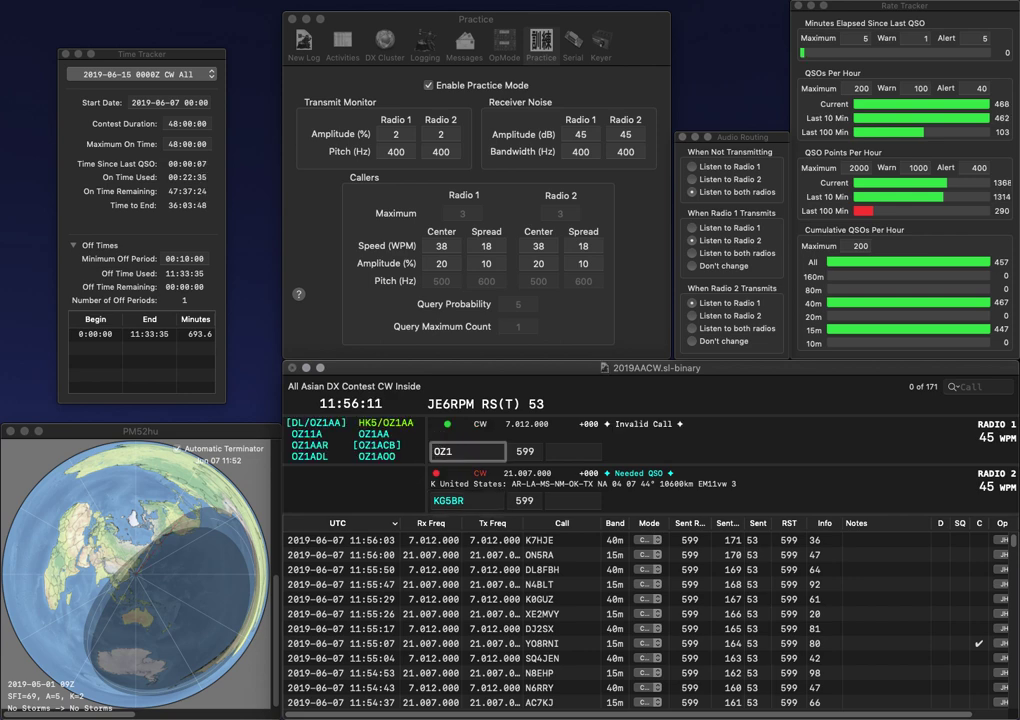
{"action": "type", "text": "LQO"}
{"action": "key", "text": "Return"}
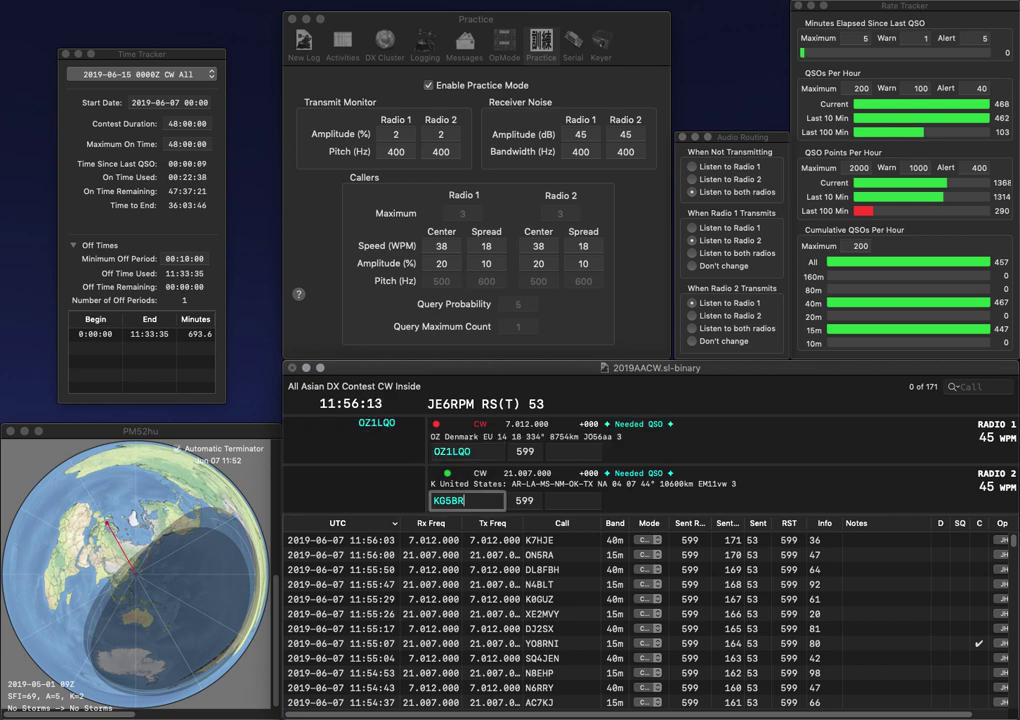
{"action": "key", "text": "BackSpace"}
{"action": "type", "text": "ZR"}
{"action": "key", "text": "Return"}
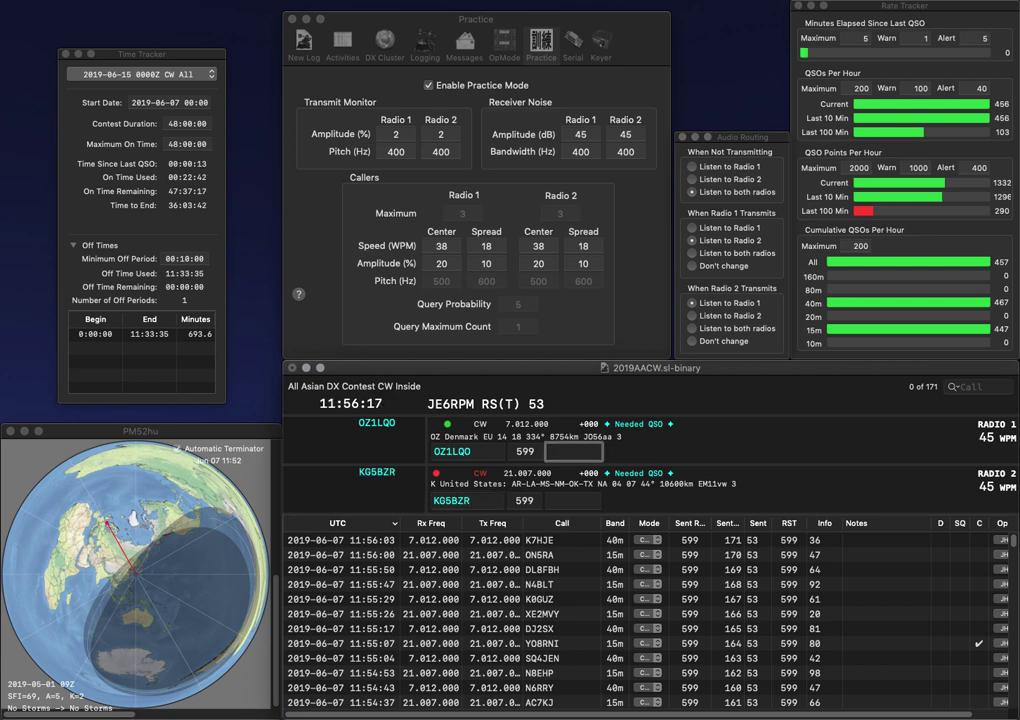
{"action": "type", "text": "99"}
{"action": "key", "text": "Return"}
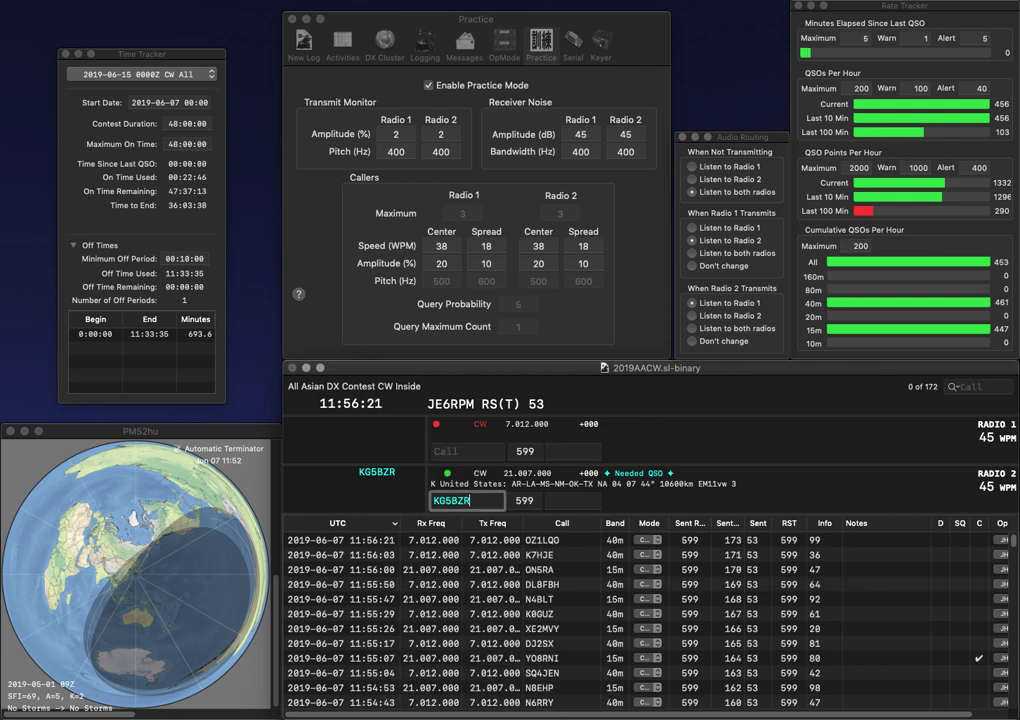
{"action": "key", "text": "Tab"}
{"action": "type", "text": "10"}
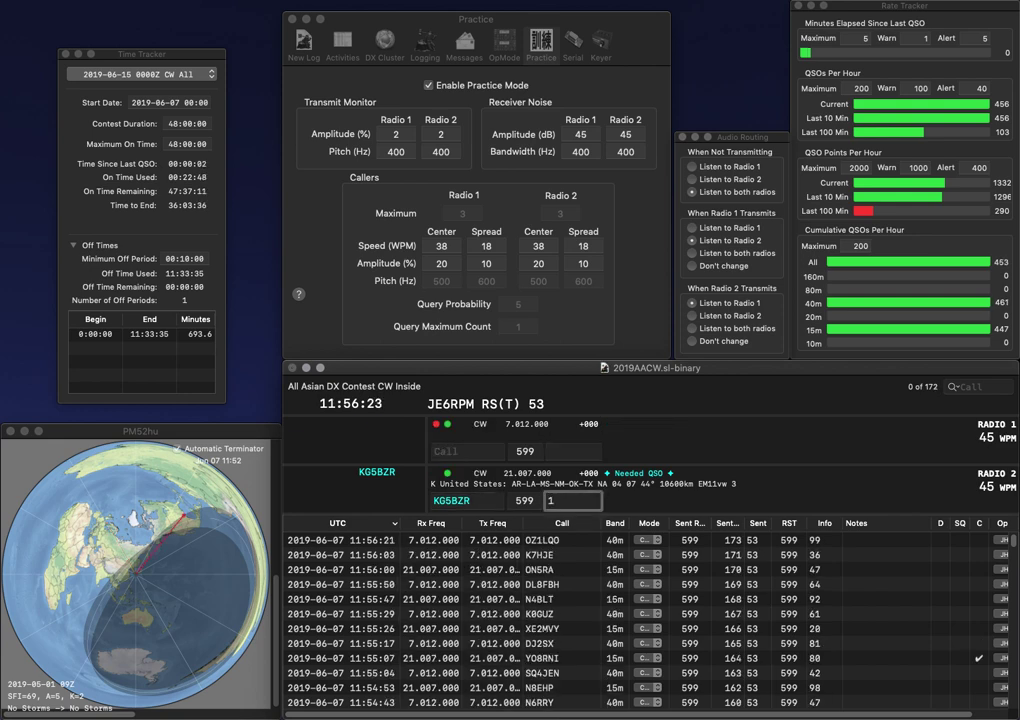
{"action": "key", "text": "Return"}
{"action": "type", "text": "UX7MX"}
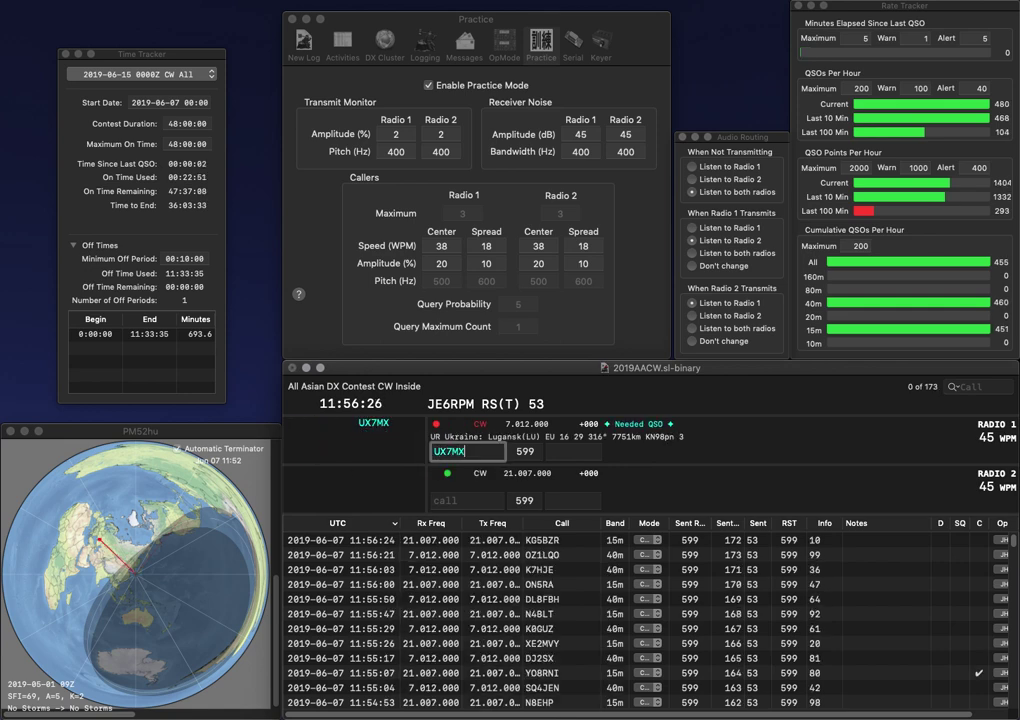
{"action": "key", "text": "Return"}
{"action": "type", "text": "ED1W"}
{"action": "key", "text": "Return"}
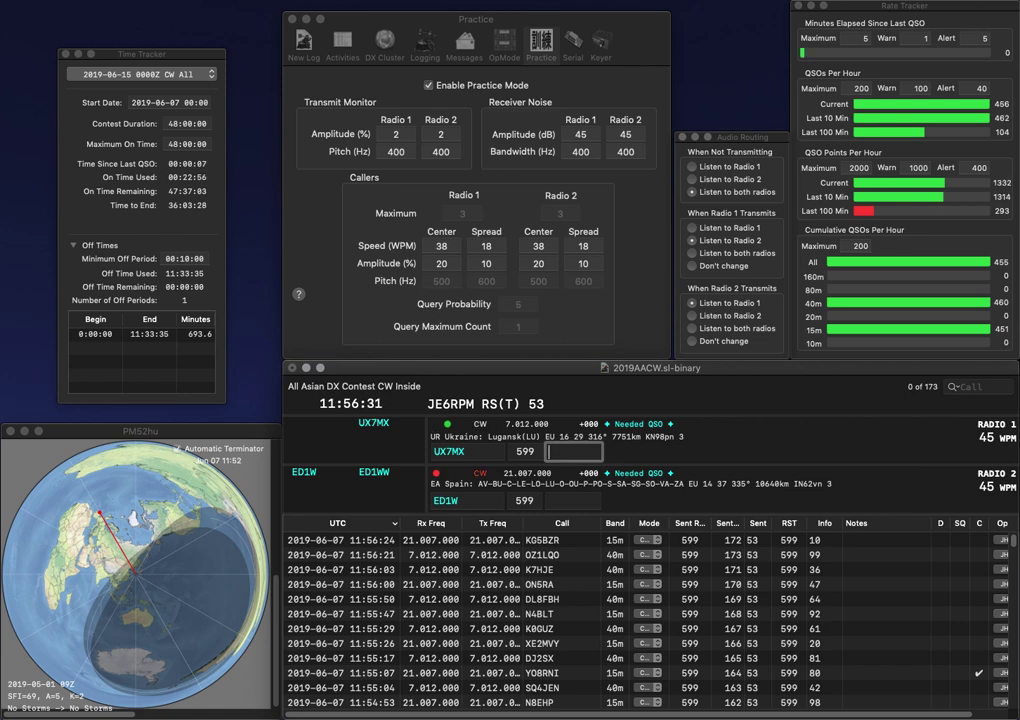
{"action": "type", "text": "69"}
{"action": "key", "text": "Return"}
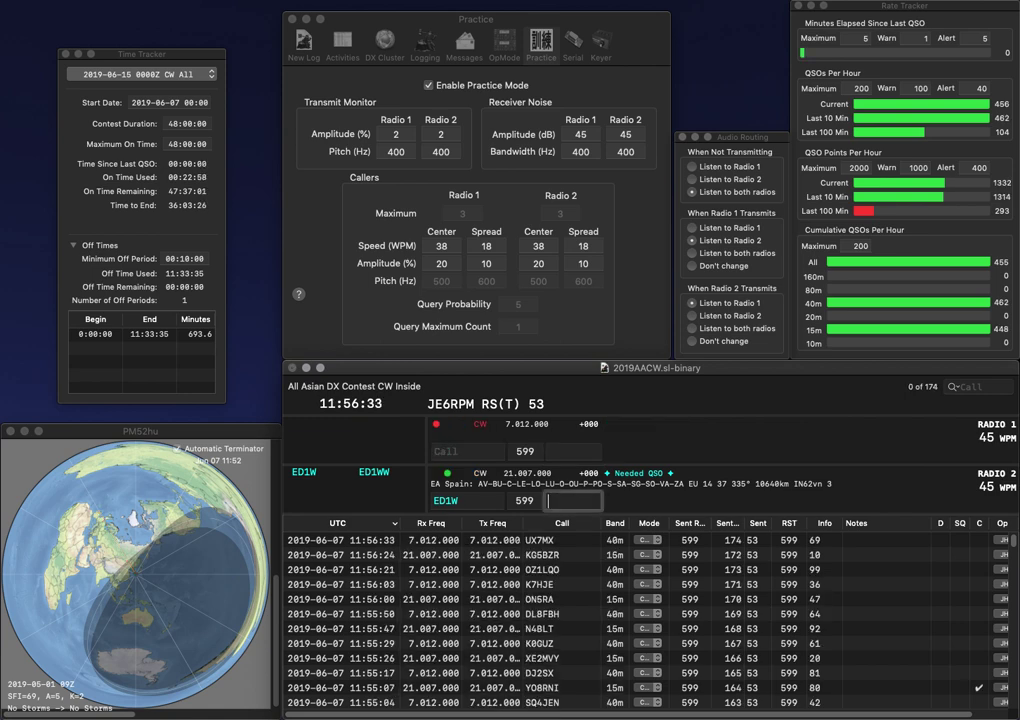
{"action": "type", "text": "05"}
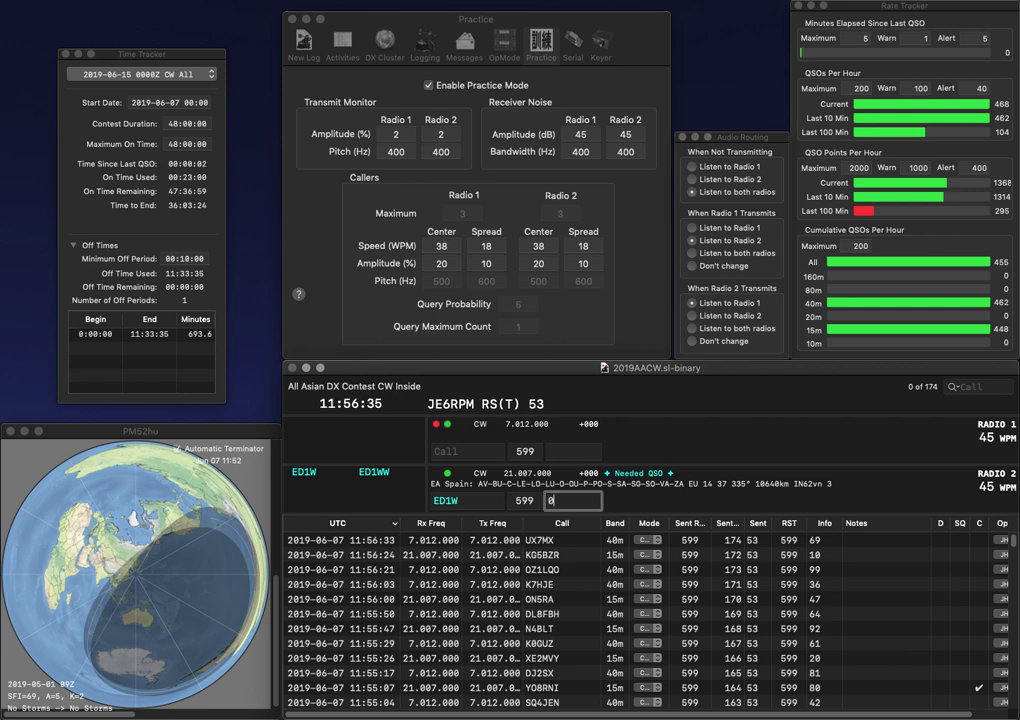
{"action": "key", "text": "Return"}
Step: Answer the callers US5AT on Radio 1 and N4EXA on Radio 2
{"action": "type", "text": "US5AT"}
{"action": "key", "text": "Return"}
{"action": "type", "text": "N4EXA"}
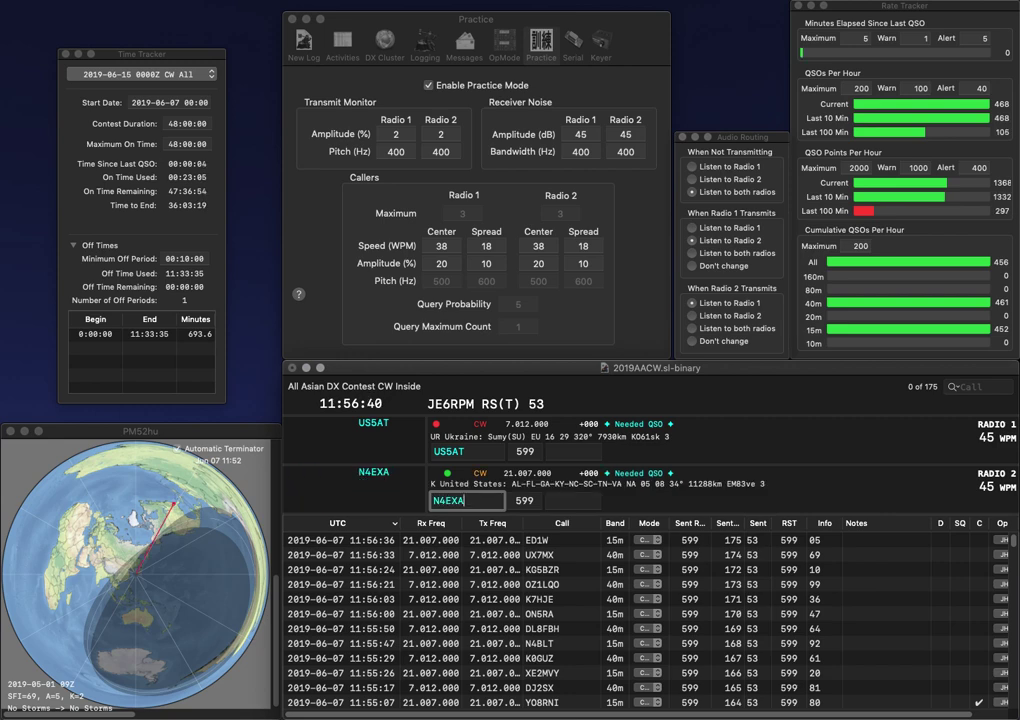
{"action": "key", "text": "Return"}
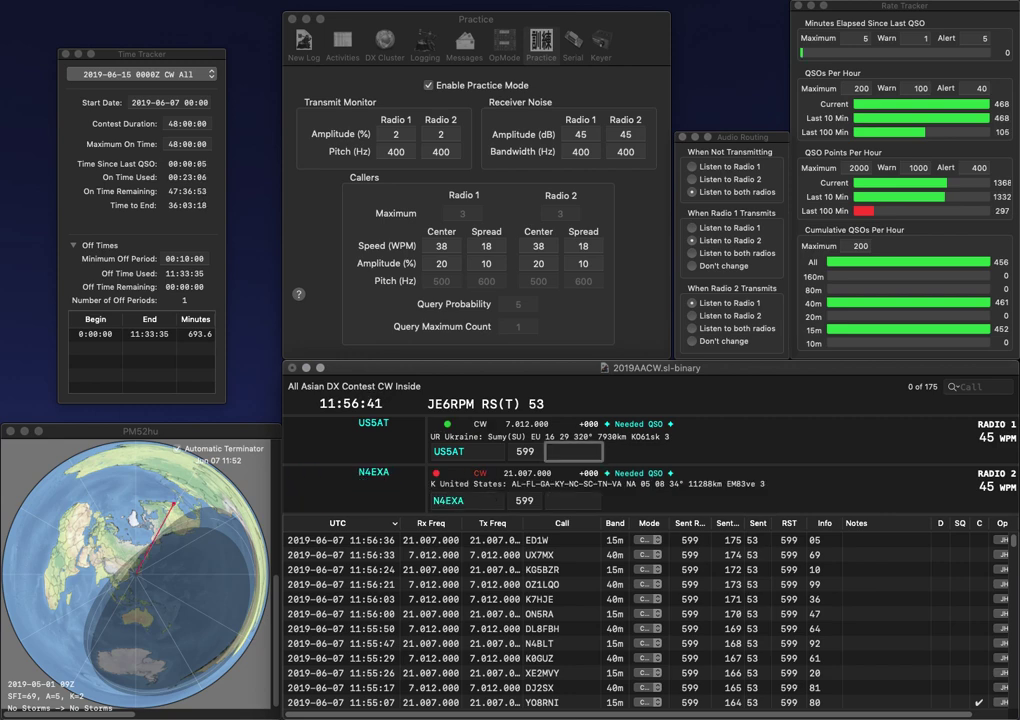
Step: Log US5AT on Radio 1 with exchange 81 and N4EXA on Radio 2 with exchange 92
{"action": "type", "text": "81"}
{"action": "key", "text": "Return"}
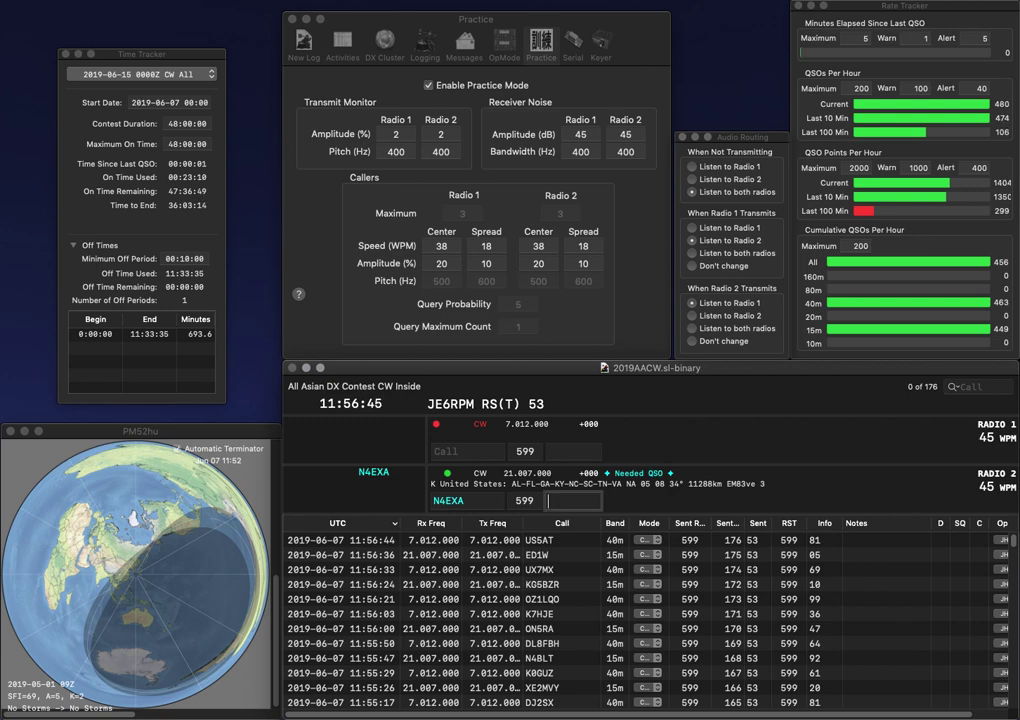
{"action": "type", "text": "92"}
{"action": "key", "text": "Return"}
Step: Answer the callers W7DO on Radio 1 and VA2RC on Radio 2
{"action": "type", "text": "W7DO"}
{"action": "key", "text": "Return"}
{"action": "type", "text": "VA2R"}
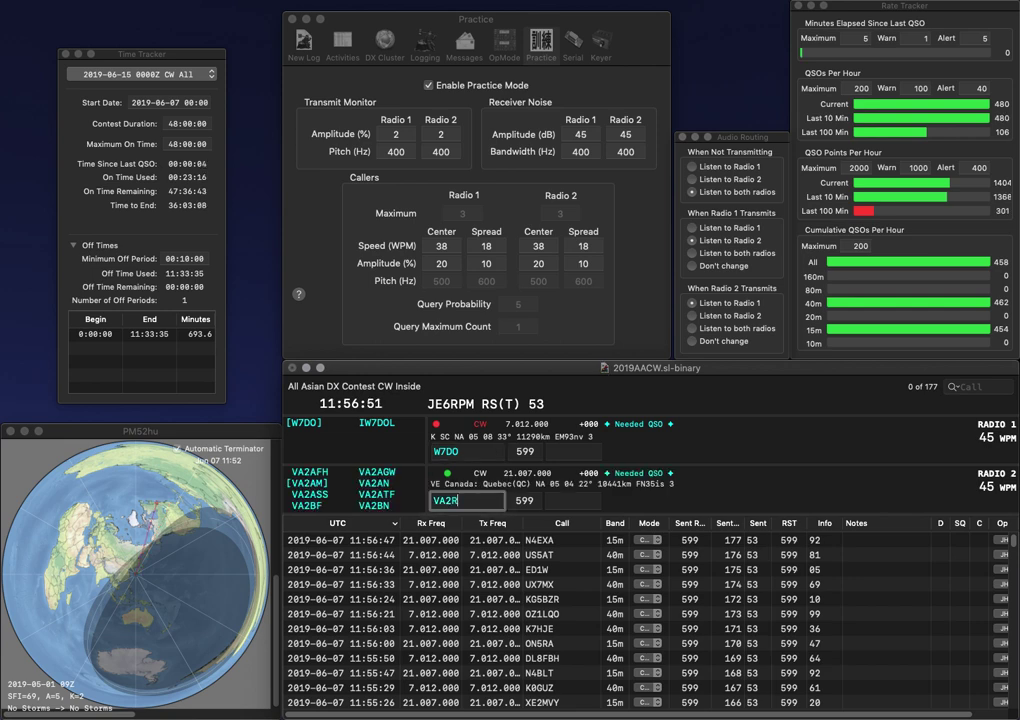
{"action": "type", "text": "C"}
{"action": "key", "text": "Return"}
{"action": "key", "text": "space"}
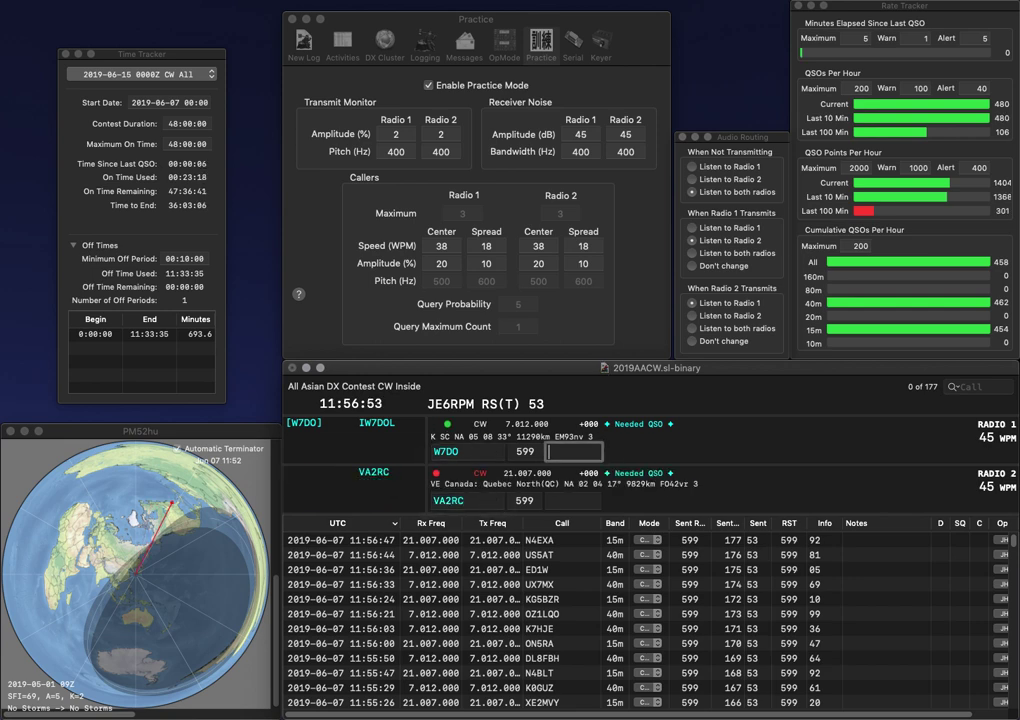
{"action": "type", "text": "60"}
{"action": "key", "text": "Return"}
{"action": "type", "text": "34"}
{"action": "key", "text": "Return"}
Step: Answer the callers AJ4F on Radio 1 and YO9HG on Radio 2
{"action": "type", "text": "A"}
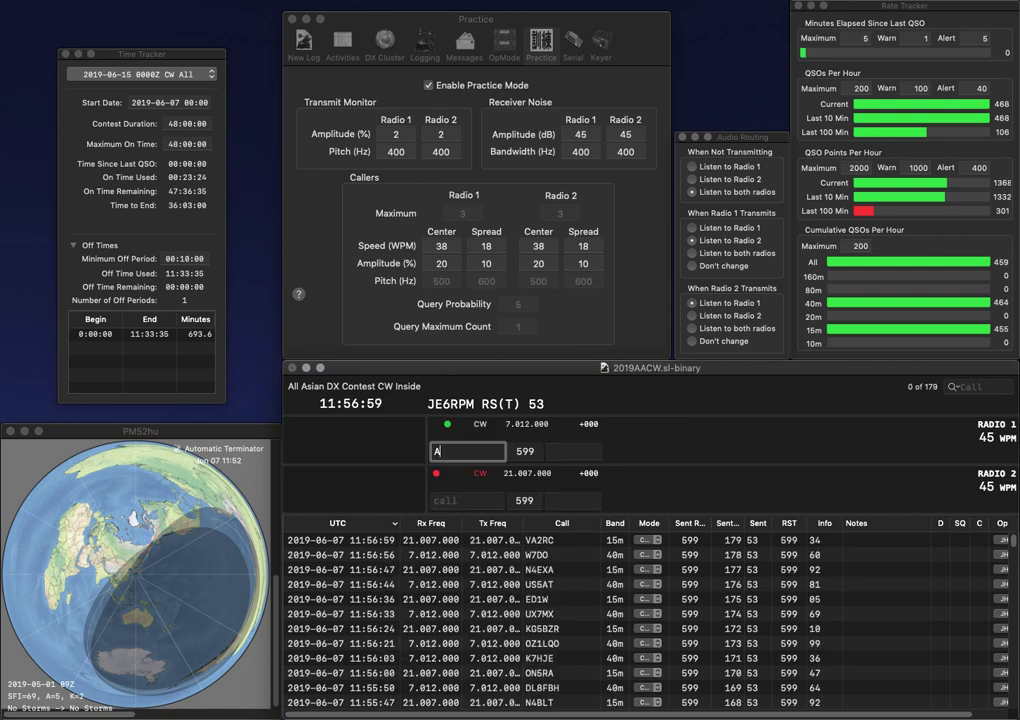
{"action": "type", "text": "J4F"}
{"action": "key", "text": "Return"}
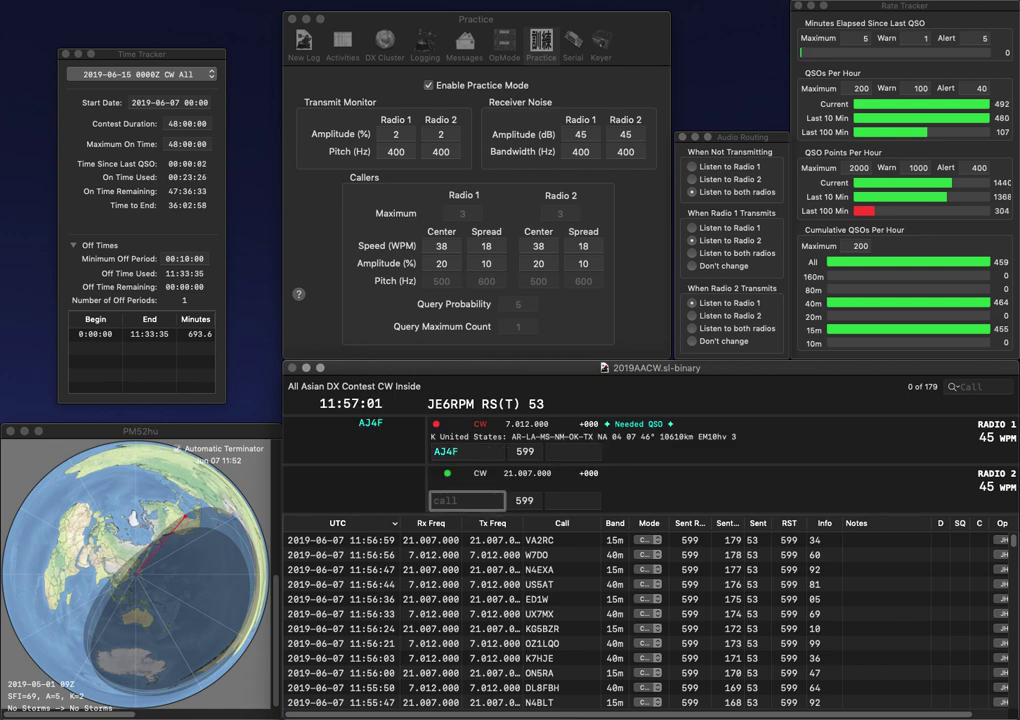
{"action": "type", "text": "YO9HG"}
{"action": "key", "text": "Return"}
Step: Log AJ4F on Radio 1 with exchange 24 and YO9HG on Radio 2 with exchange 92
{"action": "type", "text": "24"}
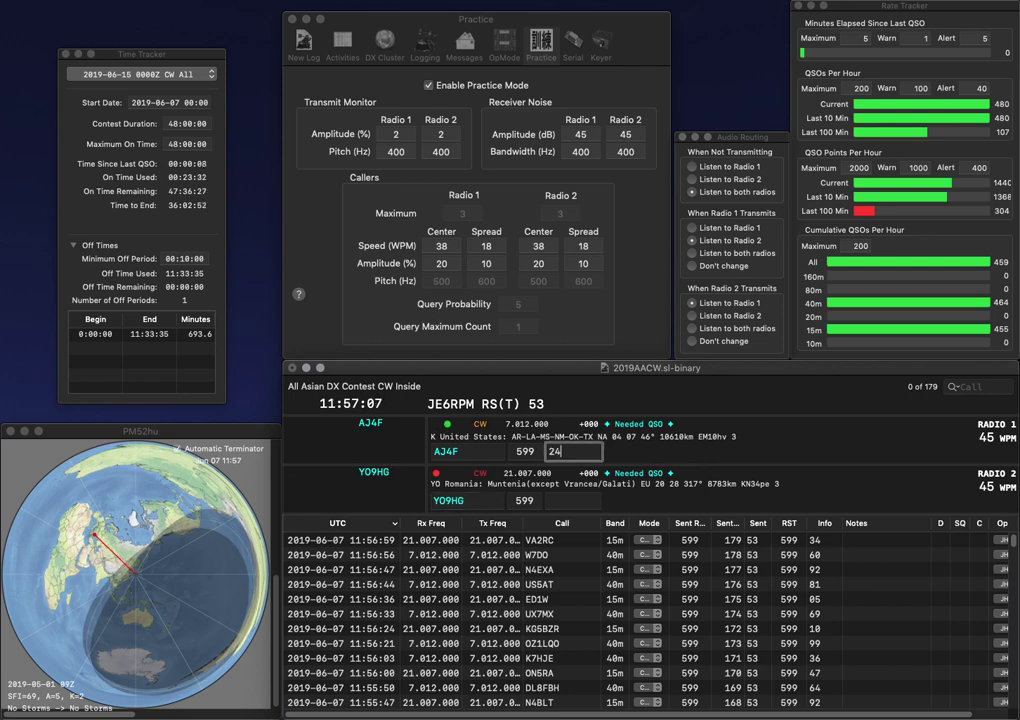
{"action": "key", "text": "Return"}
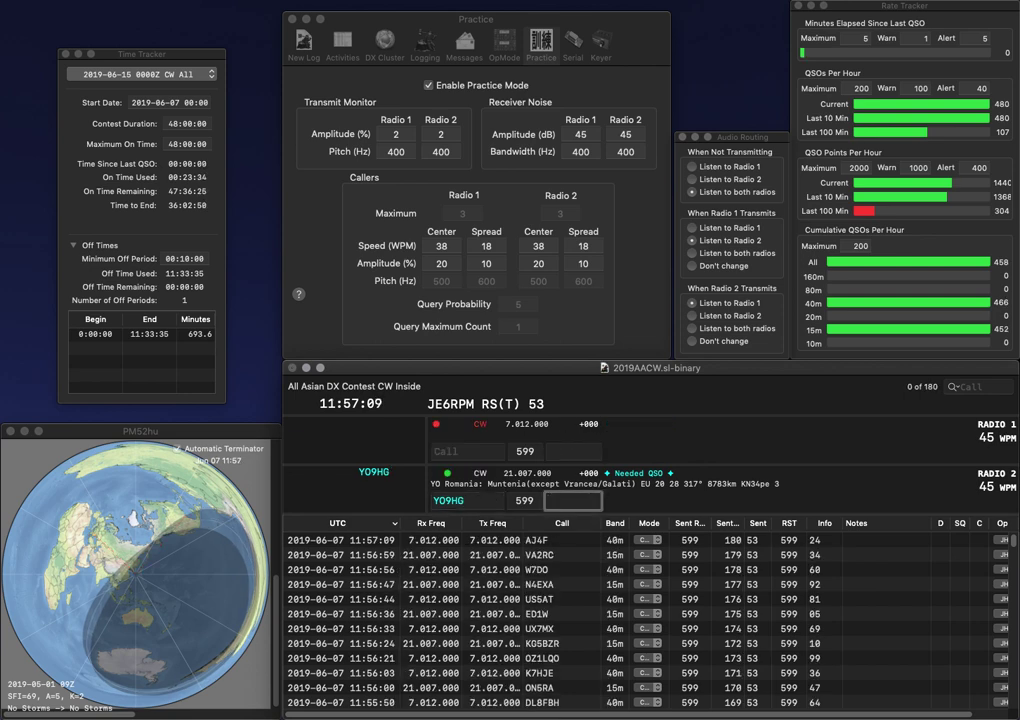
{"action": "type", "text": "9"}
{"action": "key", "text": "Return"}
Step: Answer DG3UPA on Radio 1 and enter DL6SFR as the caller on Radio 2
{"action": "type", "text": "DG3UPA"}
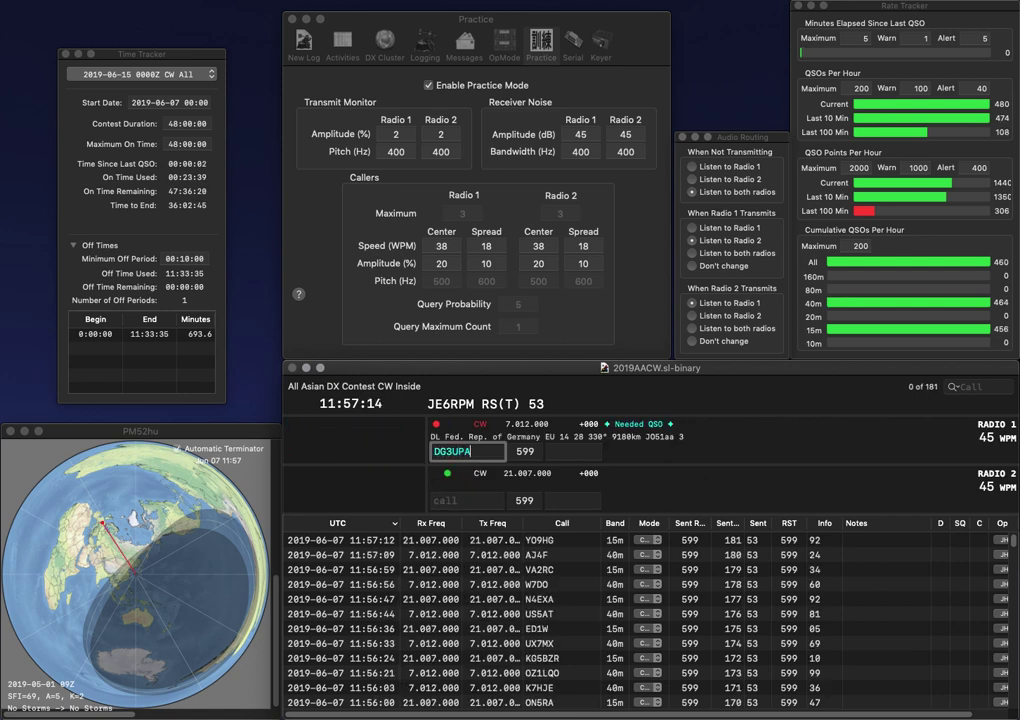
{"action": "key", "text": "Return"}
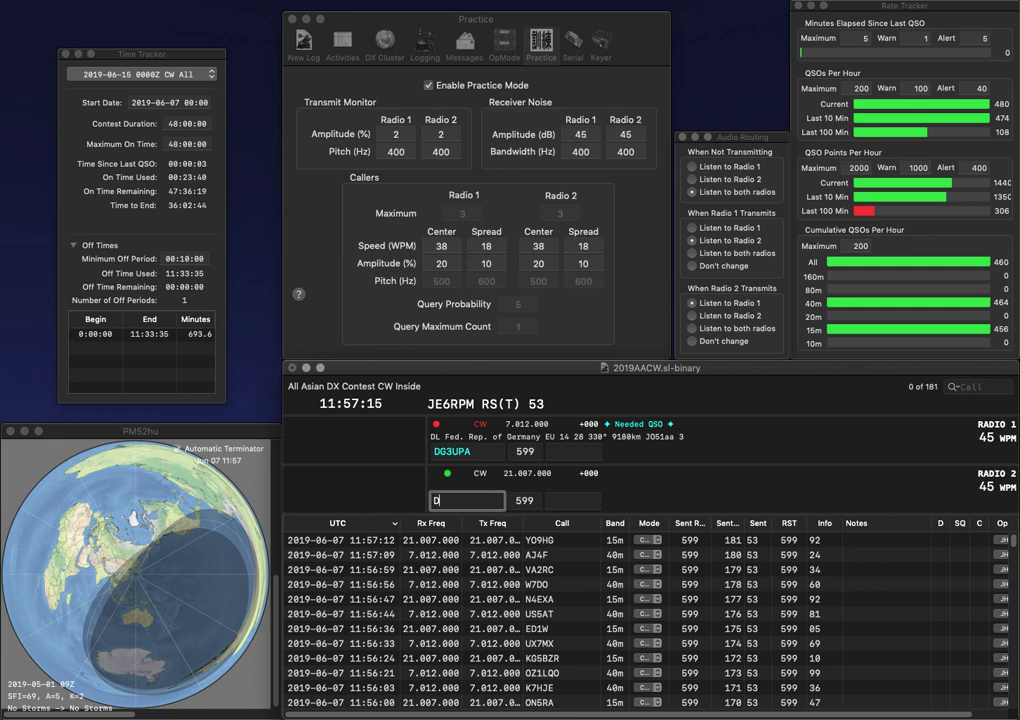
{"action": "type", "text": "DL6SFR"}
{"action": "key", "text": "Return"}
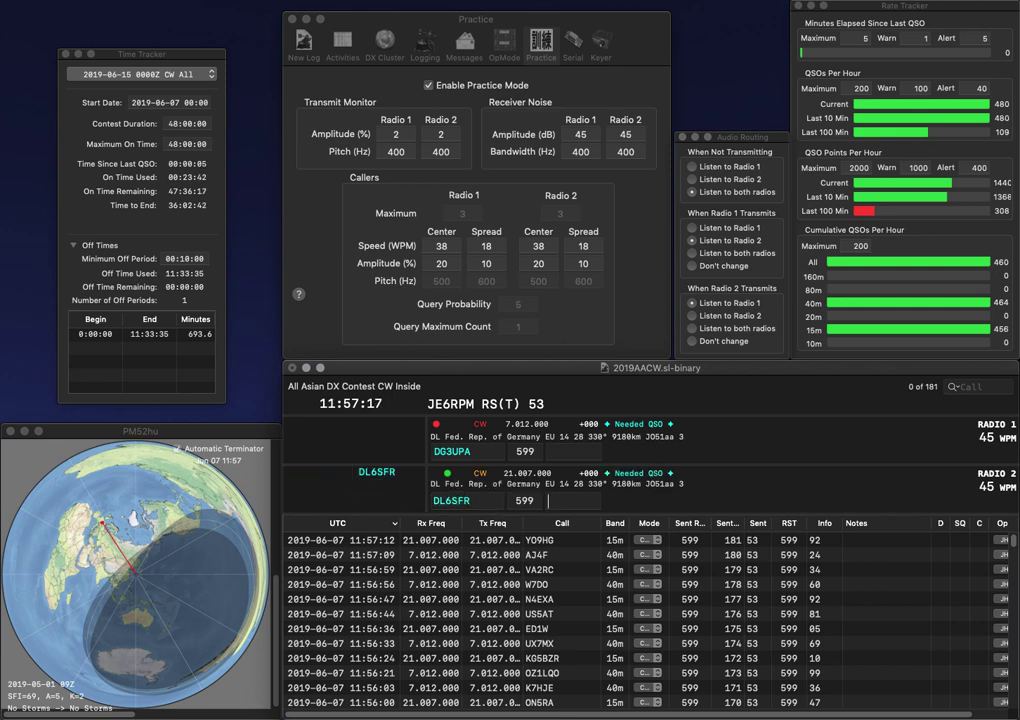
{"action": "key", "text": "Left"}
{"action": "key", "text": "BackSpace"}
{"action": "type", "text": "B"}
{"action": "key", "text": "Return"}
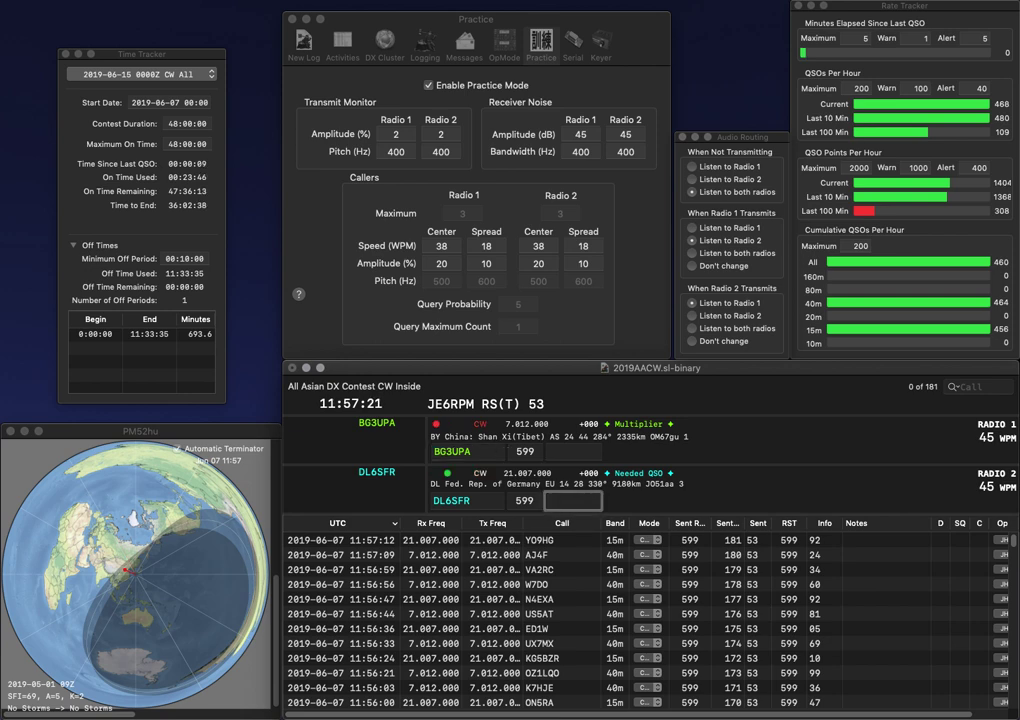
{"action": "type", "text": "27"}
{"action": "key", "text": "Return"}
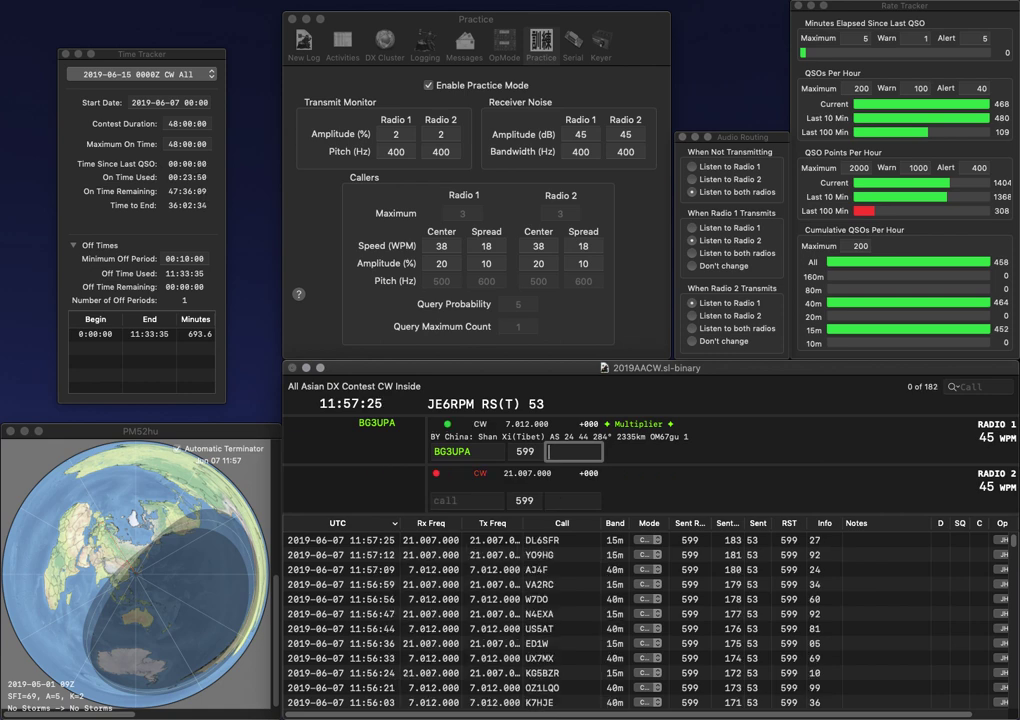
{"action": "type", "text": "81"}
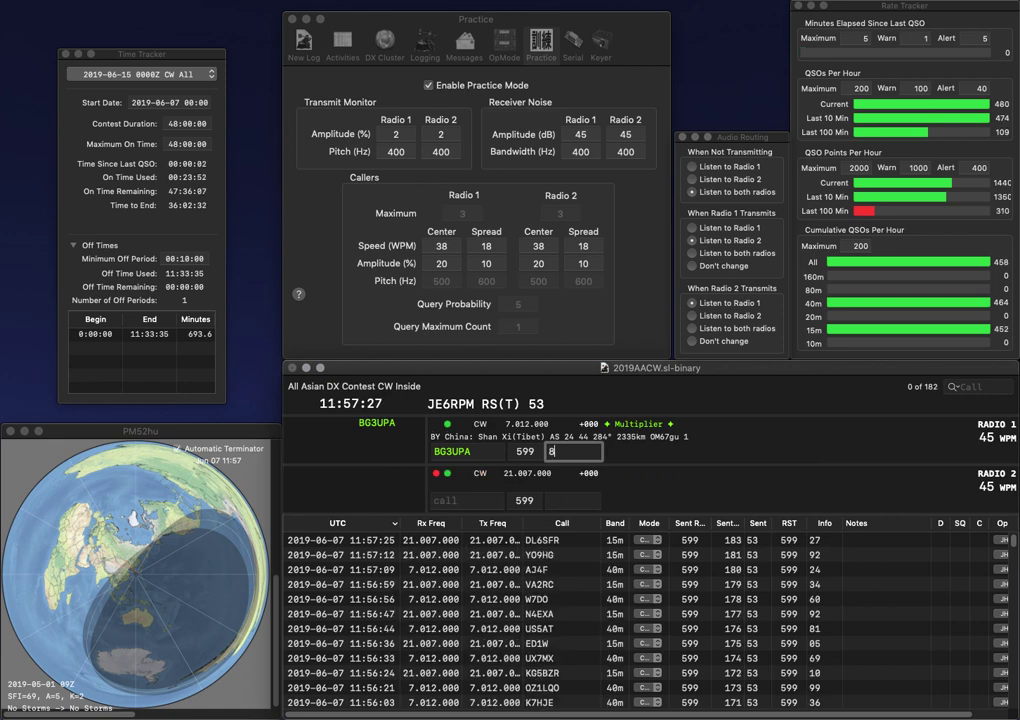
{"action": "key", "text": "Return"}
{"action": "type", "text": "KM4CAX"}
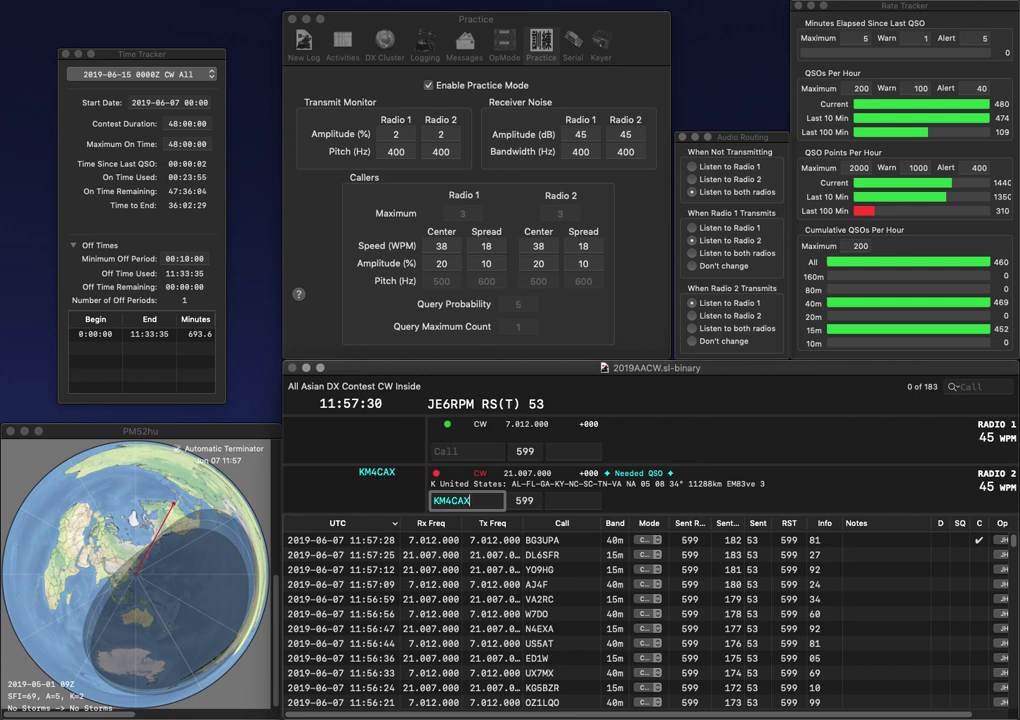
{"action": "key", "text": "Return"}
{"action": "type", "text": "V21HE"}
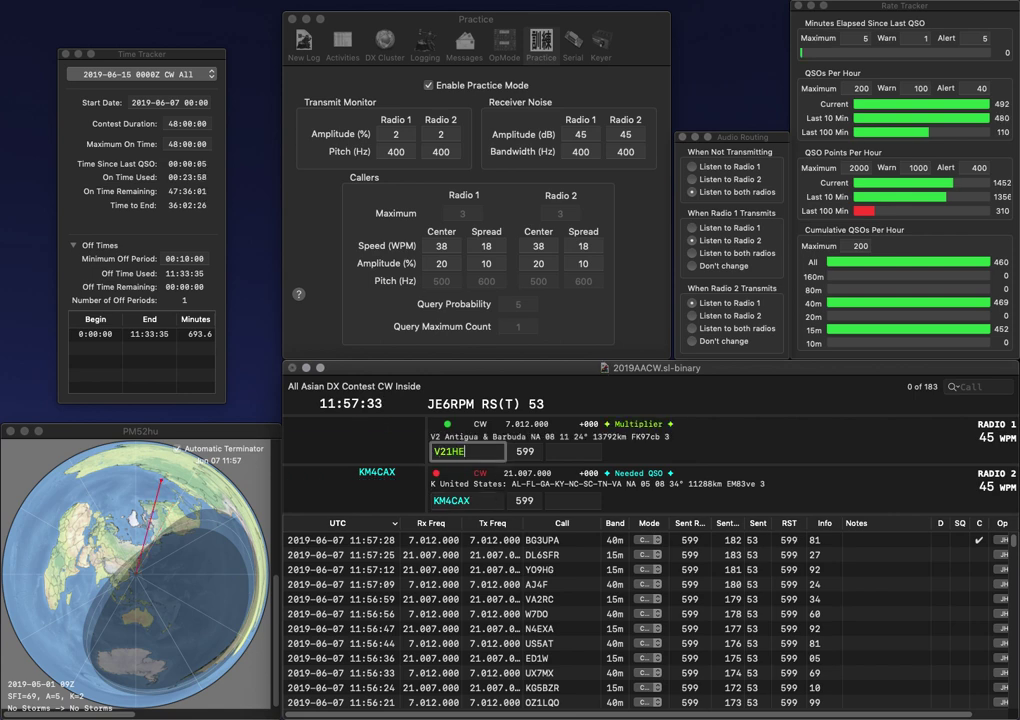
{"action": "key", "text": "Delete"}
{"action": "type", "text": "3"}
{"action": "key", "text": "Return"}
{"action": "key", "text": "space"}
{"action": "type", "text": "38"}
{"action": "key", "text": "Return"}
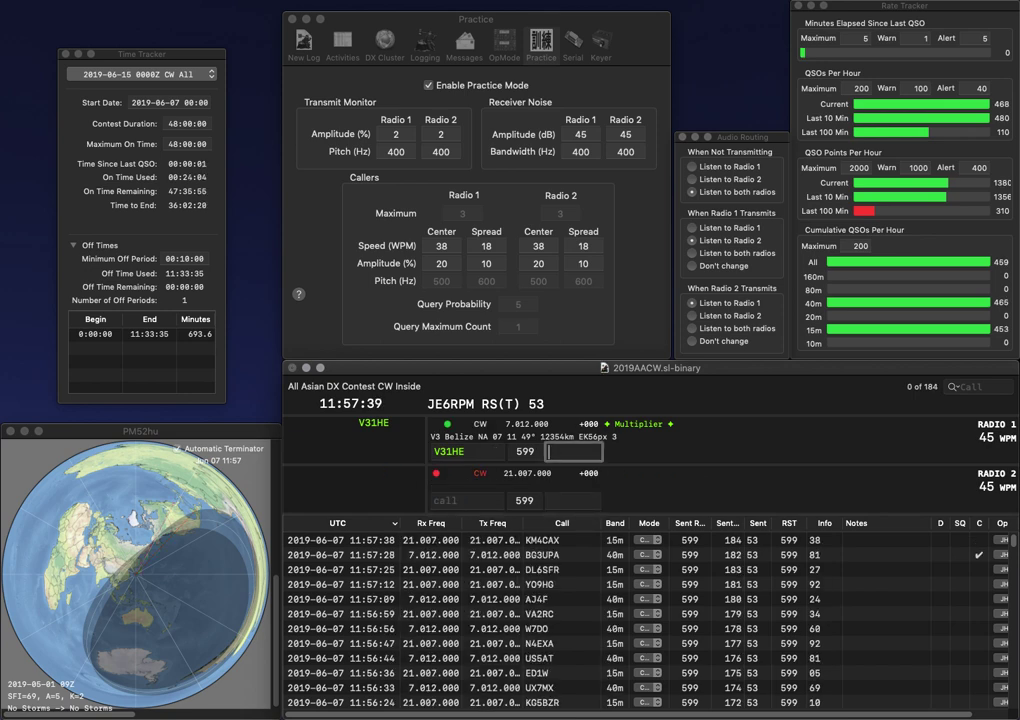
{"action": "type", "text": "82"}
{"action": "key", "text": "Return"}
Step: Answer C5YK on Radio 2 and RA6FUZ on Radio 1
{"action": "type", "text": "C5YK"}
{"action": "key", "text": "Return"}
{"action": "type", "text": "RA6FUZ"}
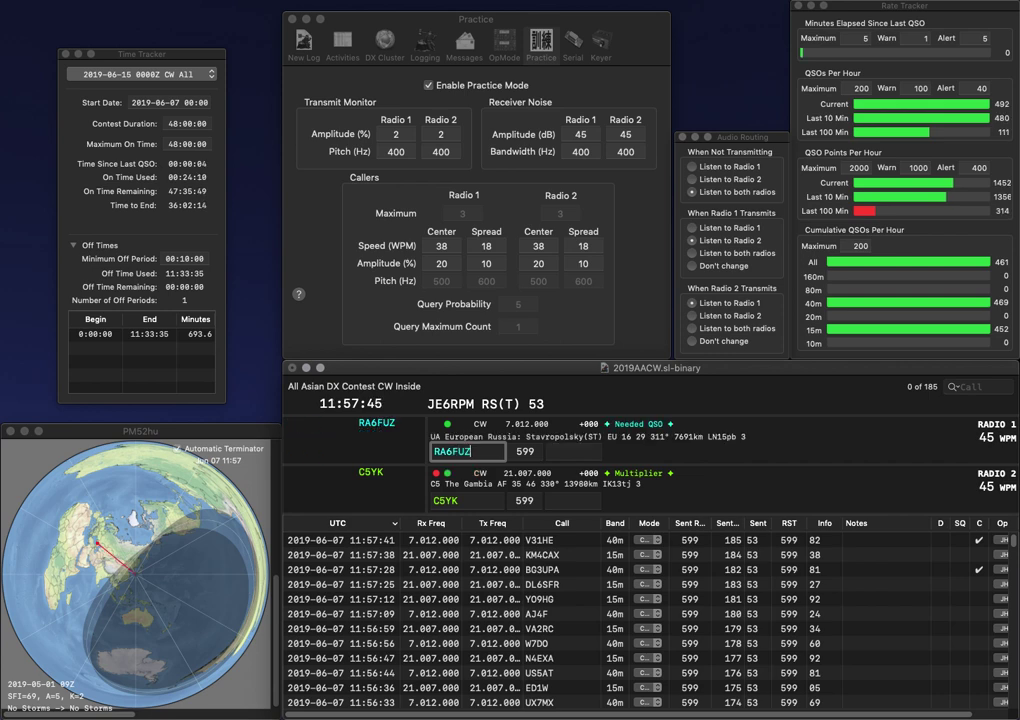
{"action": "key", "text": "Return"}
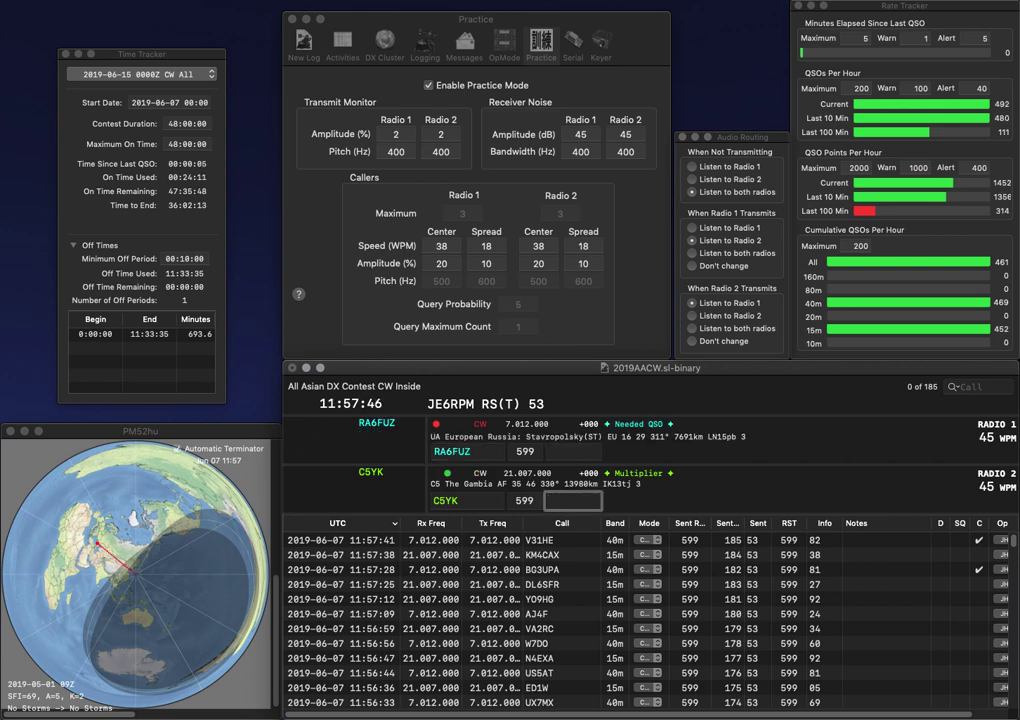
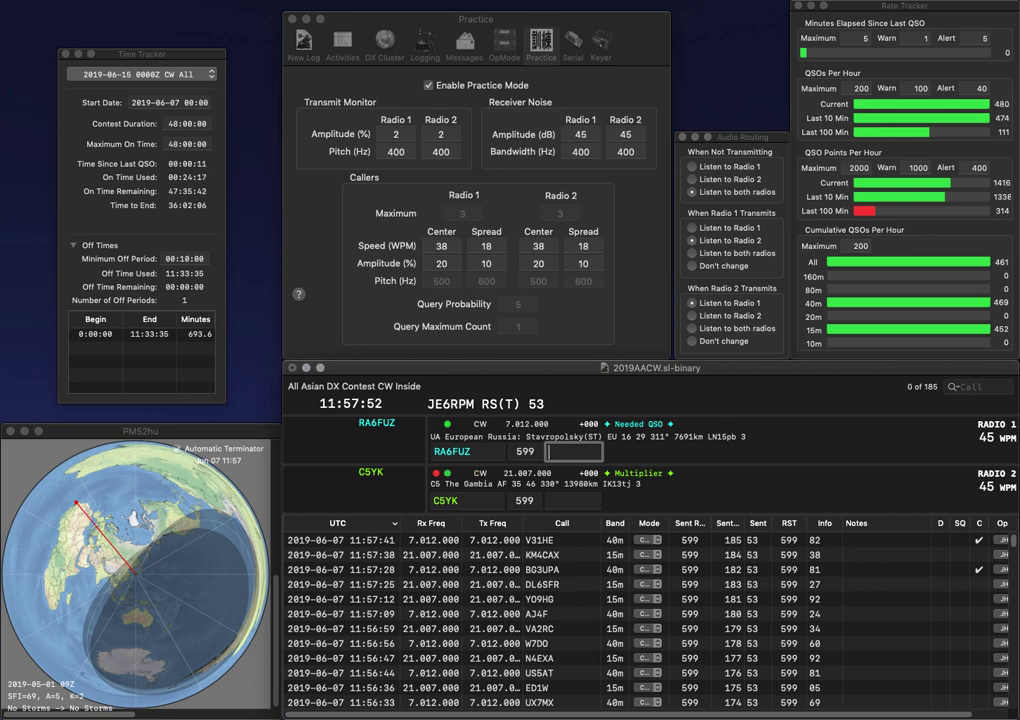
{"action": "type", "text": "6"}
{"action": "key", "text": "Return"}
{"action": "type", "text": "6"}
{"action": "key", "text": "Return"}
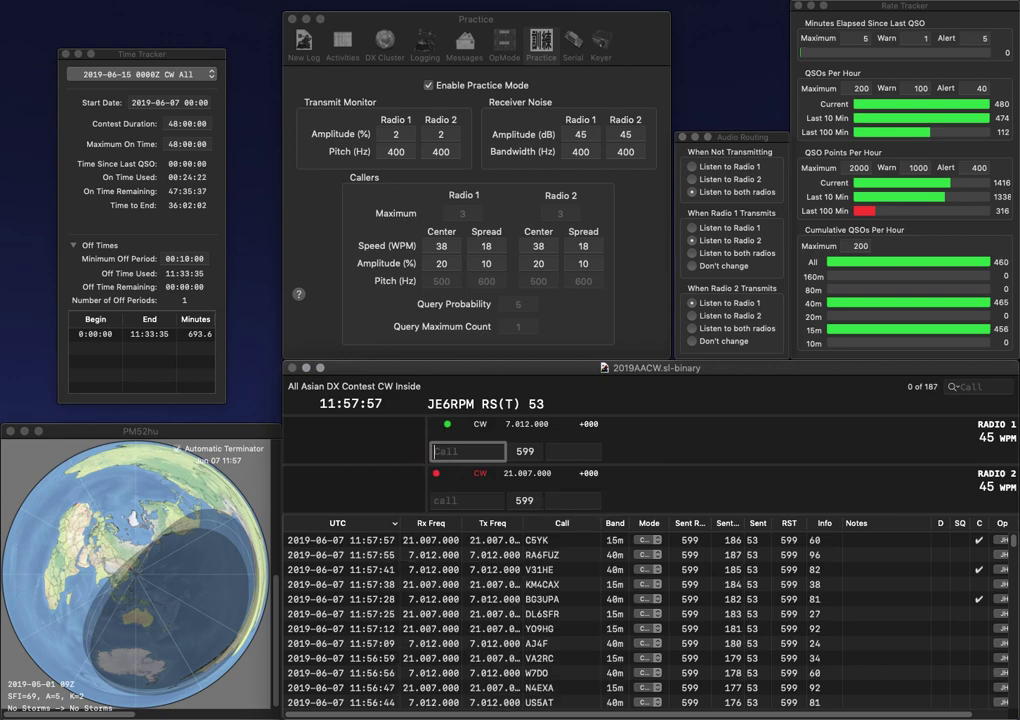
{"action": "type", "text": "O"}
{"action": "key", "text": "Return"}
{"action": "type", "text": "IZ5DIY"}
{"action": "key", "text": "Return"}
{"action": "key", "text": "Down"}
{"action": "key", "text": "Return"}
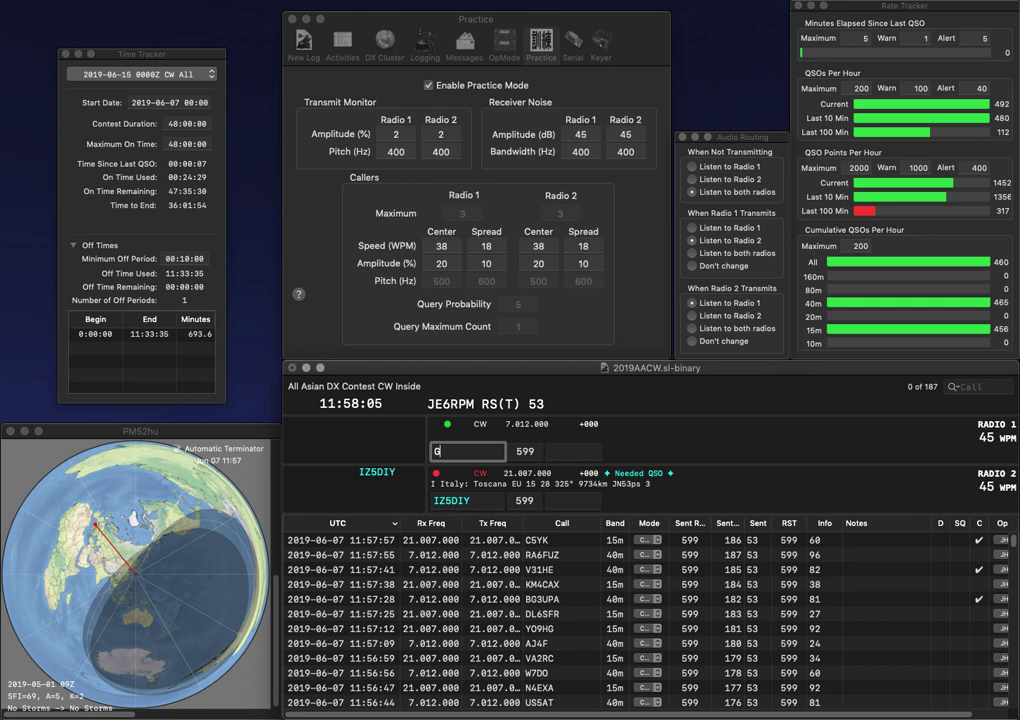
{"action": "type", "text": "3SET"}
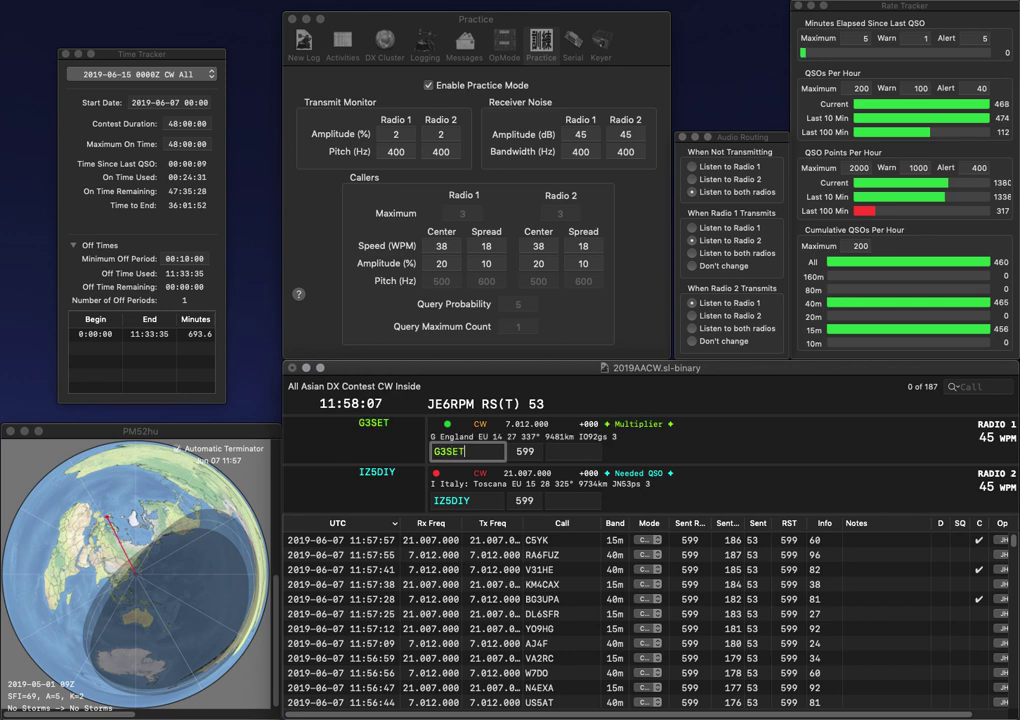
{"action": "key", "text": "Return"}
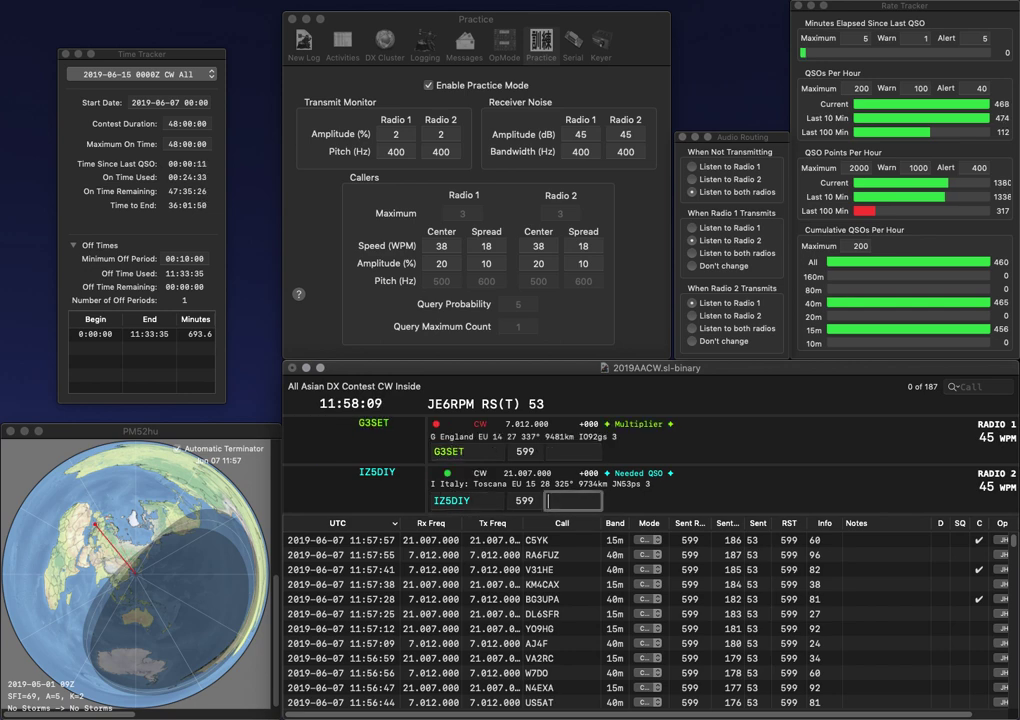
{"action": "type", "text": "06"}
{"action": "key", "text": "Return"}
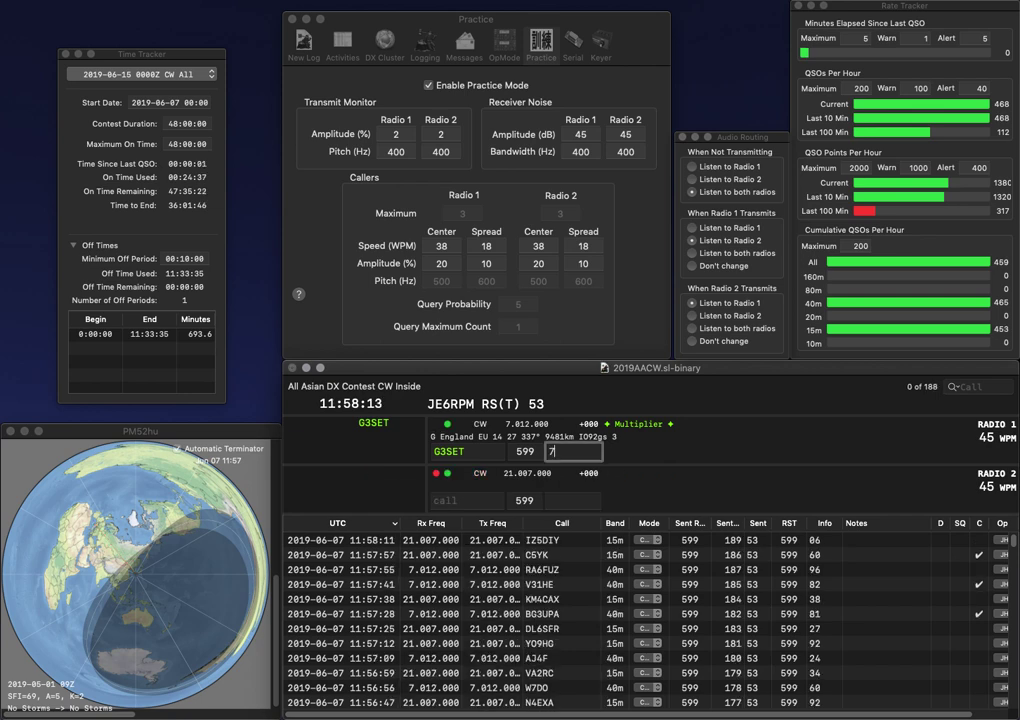
{"action": "type", "text": "7"}
{"action": "key", "text": "Return"}
Step: Answer HG1A on Radio 2 and NM1J on Radio 1
{"action": "type", "text": "HG1"}
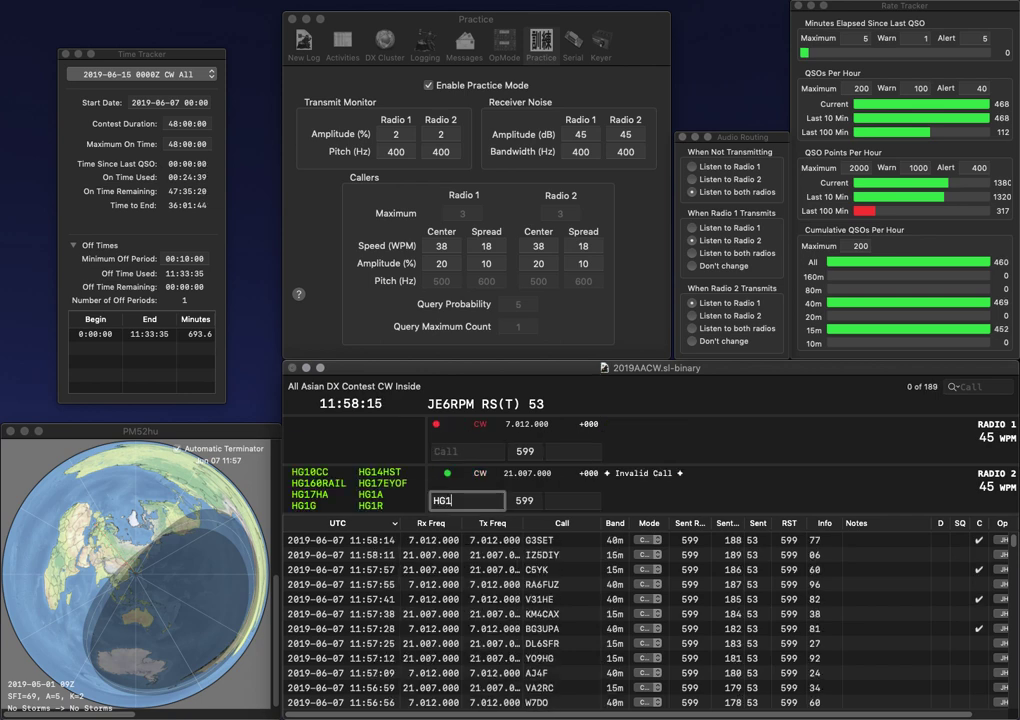
{"action": "type", "text": "A"}
{"action": "key", "text": "Return"}
{"action": "type", "text": "NM1J"}
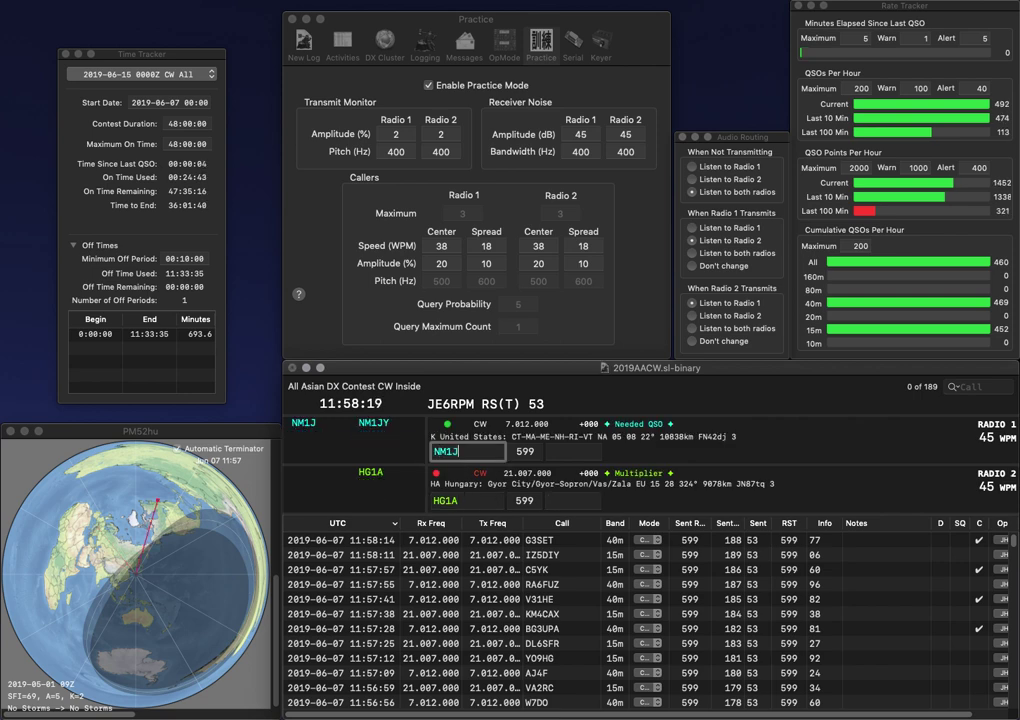
{"action": "key", "text": "Return"}
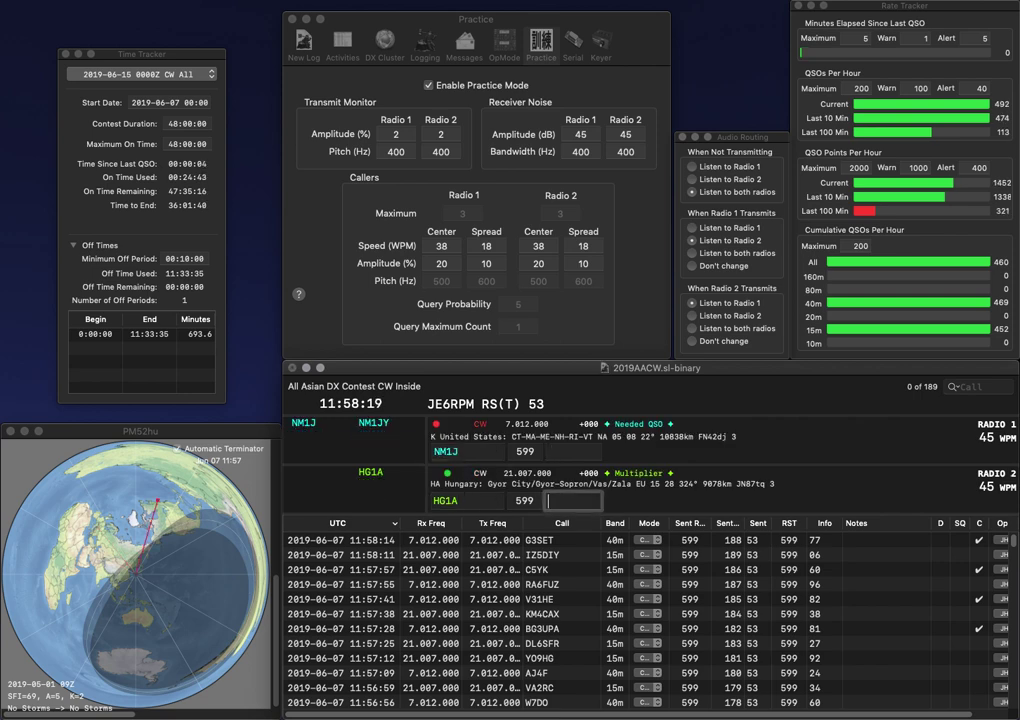
{"action": "type", "text": "76"}
{"action": "key", "text": "Return"}
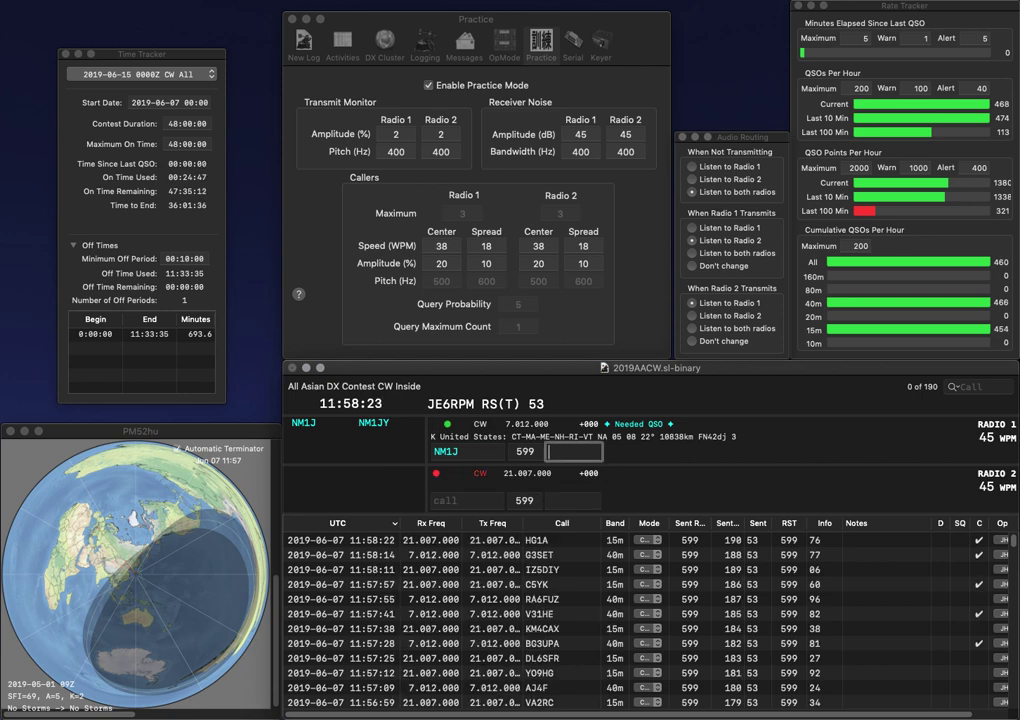
{"action": "type", "text": "91"}
{"action": "key", "text": "Return"}
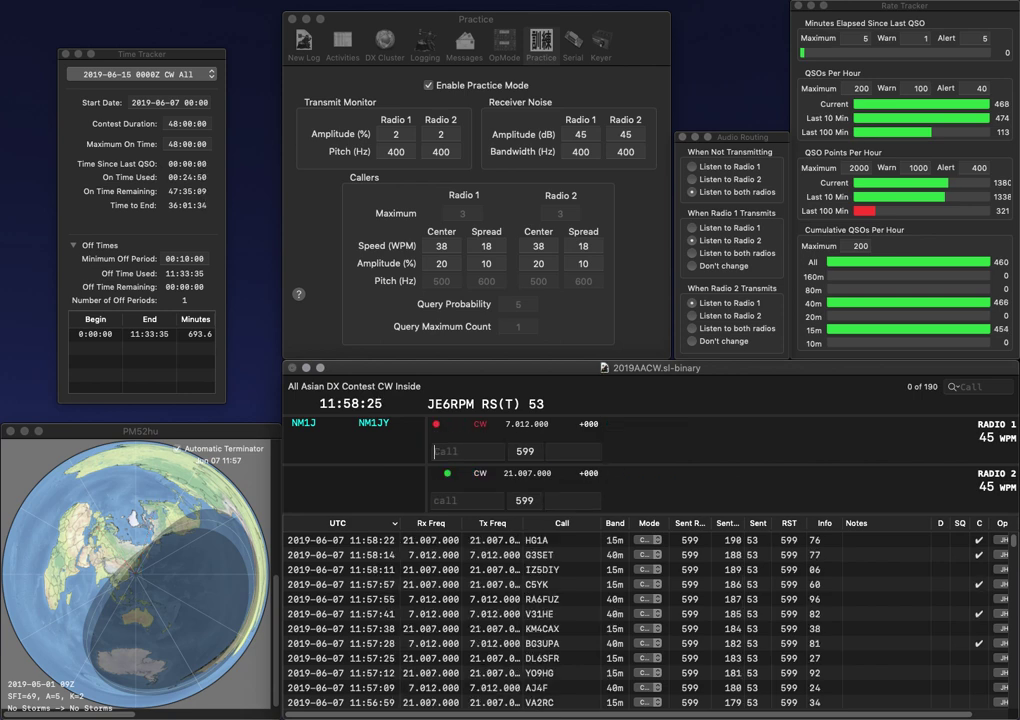
{"action": "type", "text": "ZT9EZ"}
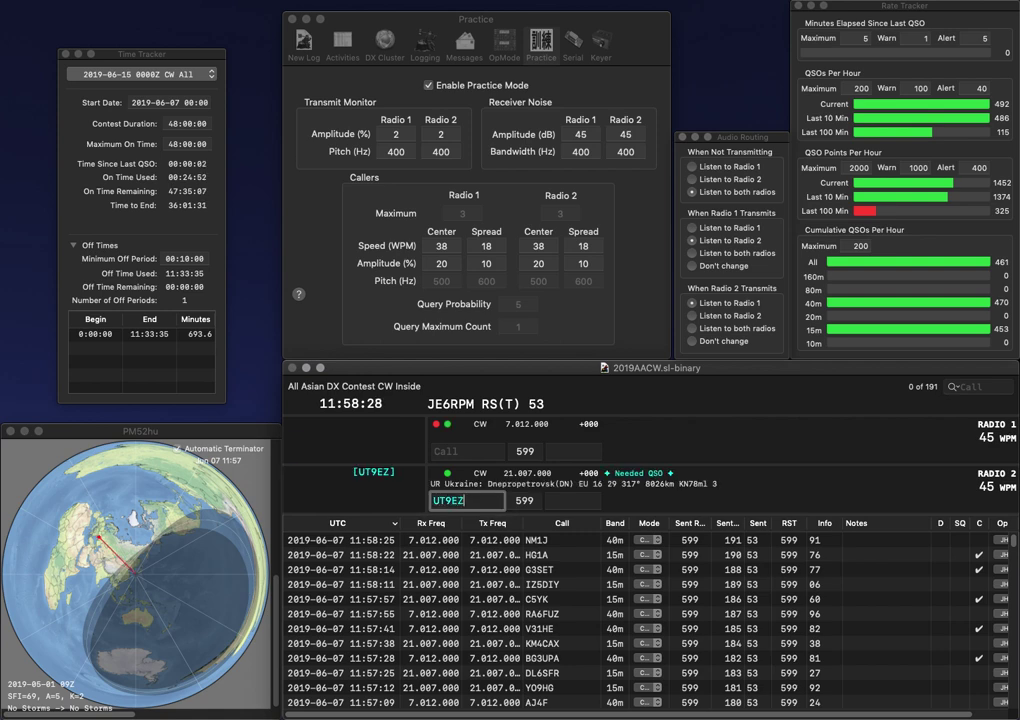
{"action": "key", "text": "Return"}
{"action": "type", "text": "W1"}
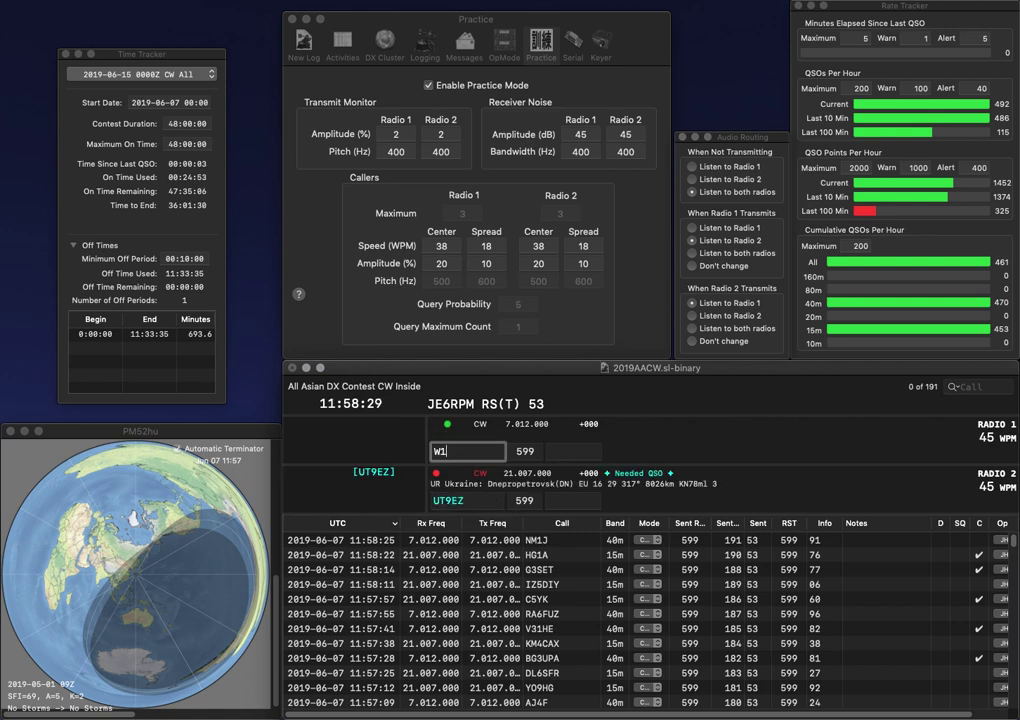
{"action": "type", "text": "AJT"}
{"action": "key", "text": "Return"}
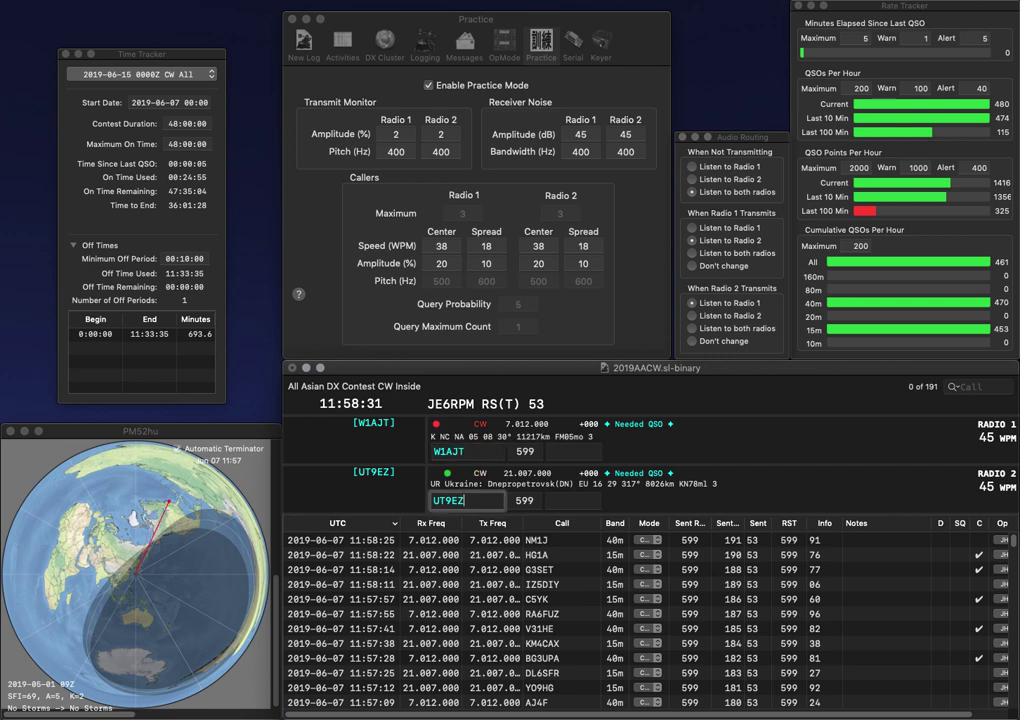
Step: Log UT9EZ on Radio 2 with exchange 59 and W1AJT on Radio 1 with exchange 75
{"action": "type", "text": "59"}
{"action": "key", "text": "Return"}
{"action": "key", "text": "space"}
{"action": "type", "text": "75"}
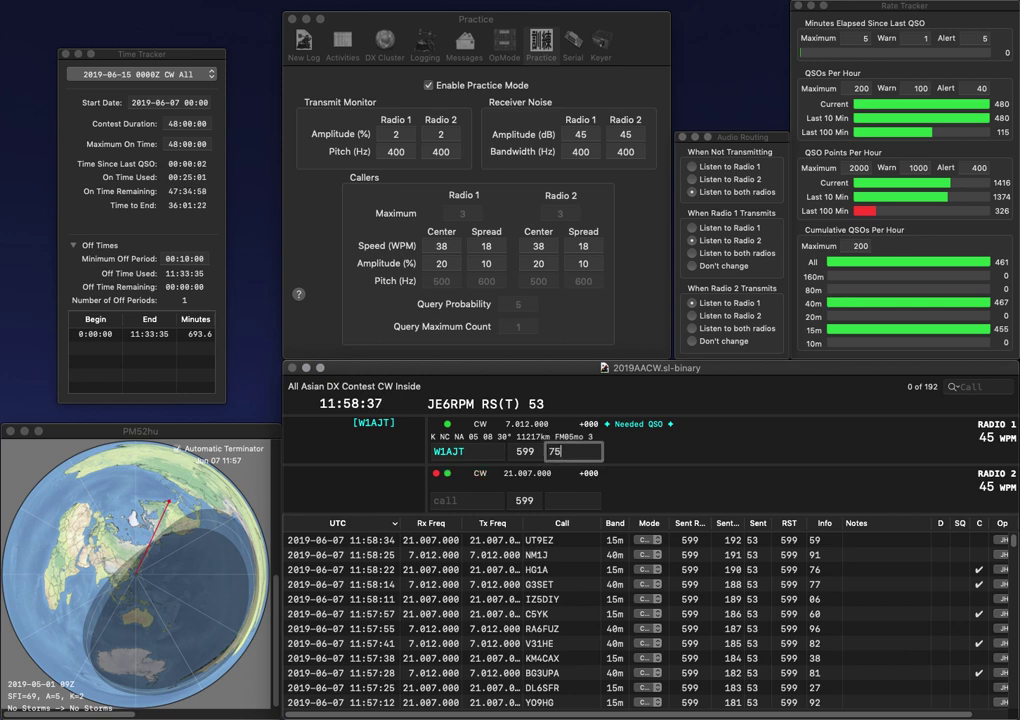
{"action": "key", "text": "Return"}
Step: Answer Z66Y on Radio 2 and send the partial call 9CXY on Radio 1
{"action": "type", "text": "Z6B"}
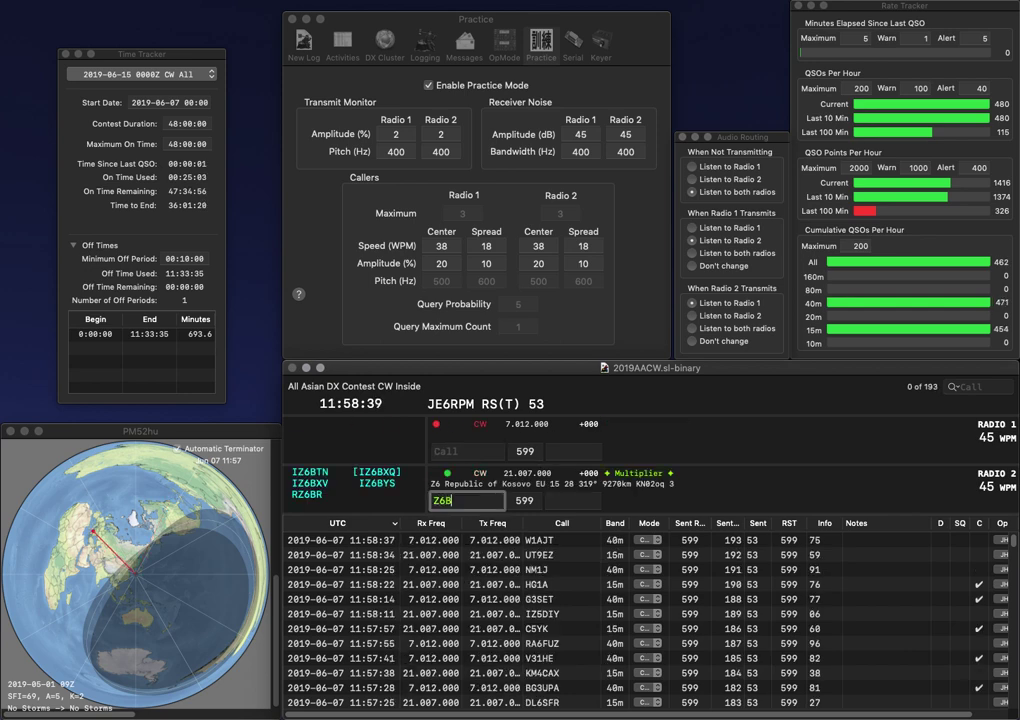
{"action": "key", "text": "BackSpace"}
{"action": "type", "text": "6Y"}
{"action": "key", "text": "Return"}
{"action": "type", "text": "9CCX"}
{"action": "key", "text": "BackSpace"}
{"action": "key", "text": "BackSpace"}
{"action": "type", "text": "XY"}
{"action": "key", "text": "Return"}
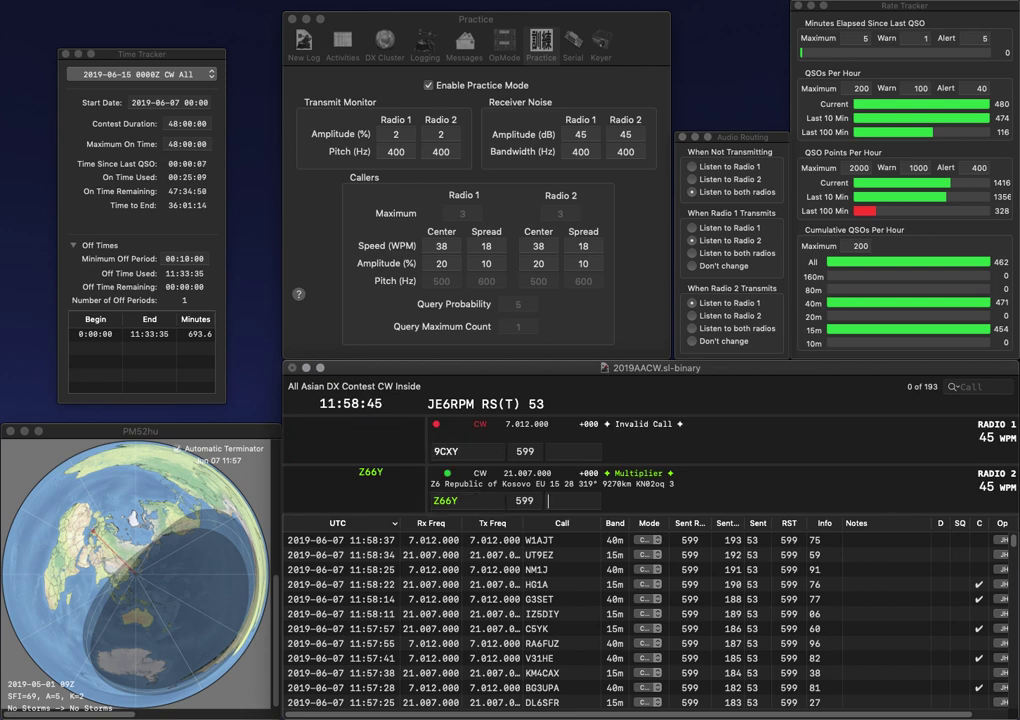
Step: Log Z66Y on Radio 2 with exchange 10 and correct the Radio 1 call to RA9CCK, sending it
{"action": "type", "text": "0"}
{"action": "key", "text": "Return"}
{"action": "type", "text": "RA9CC"}
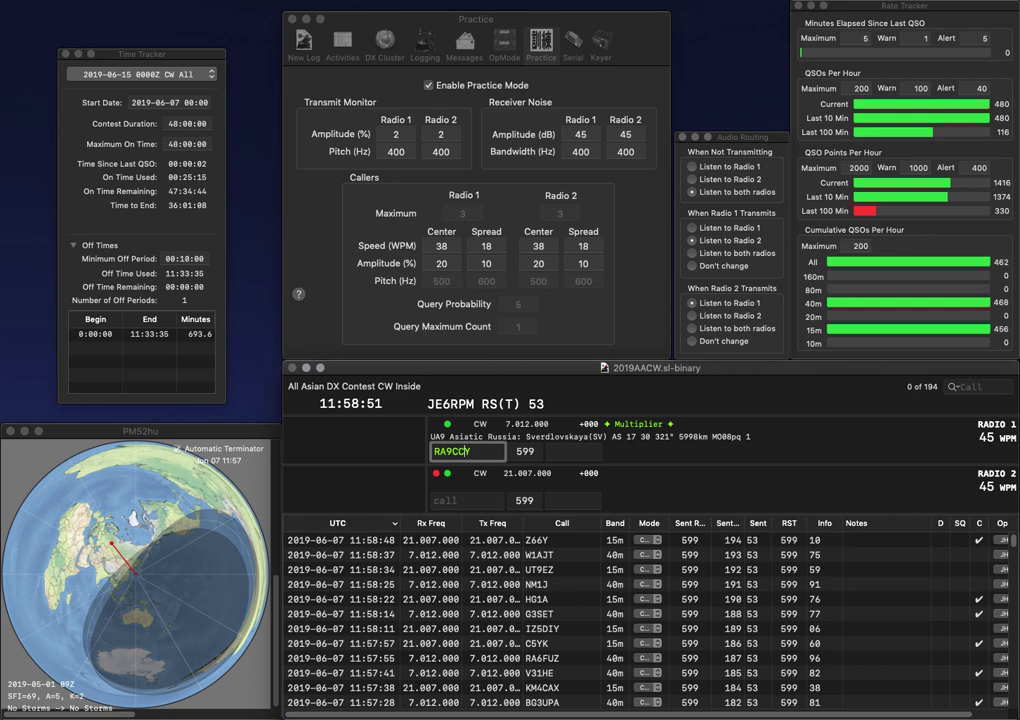
{"action": "key", "text": "BackSpace"}
{"action": "type", "text": "K"}
{"action": "key", "text": "Return"}
Step: Enter 9A0BB as the caller on Radio 2 and answer it
{"action": "type", "text": "9BB"}
{"action": "key", "text": "Left"}
{"action": "key", "text": "Left"}
{"action": "key", "text": "Left"}
{"action": "type", "text": "A"}
{"action": "key", "text": "BackSpace"}
{"action": "type", "text": "9A"}
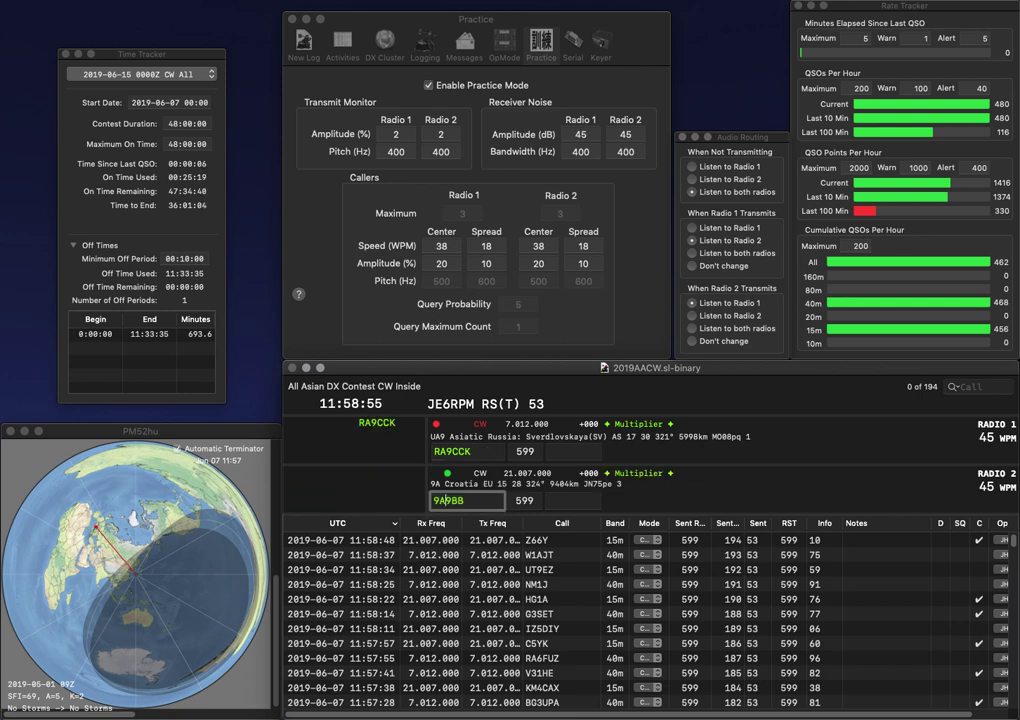
{"action": "key", "text": "Delete"}
{"action": "type", "text": "0"}
{"action": "key", "text": "Return"}
{"action": "key", "text": "Down"}
{"action": "key", "text": "space"}
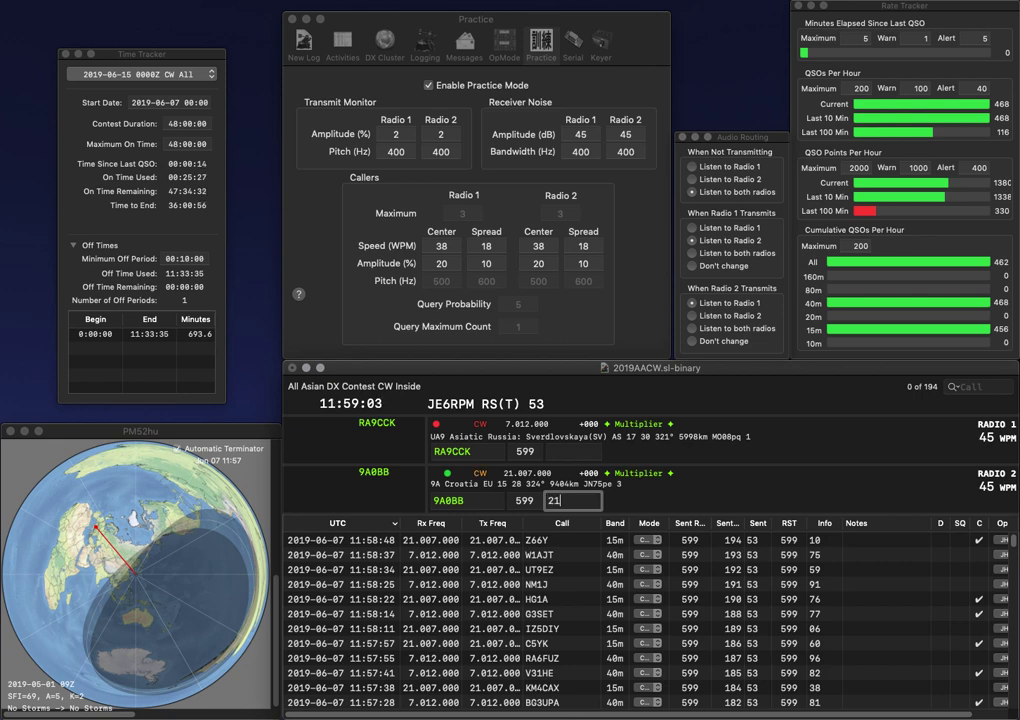
{"action": "key", "text": "Return"}
{"action": "key", "text": "Return"}
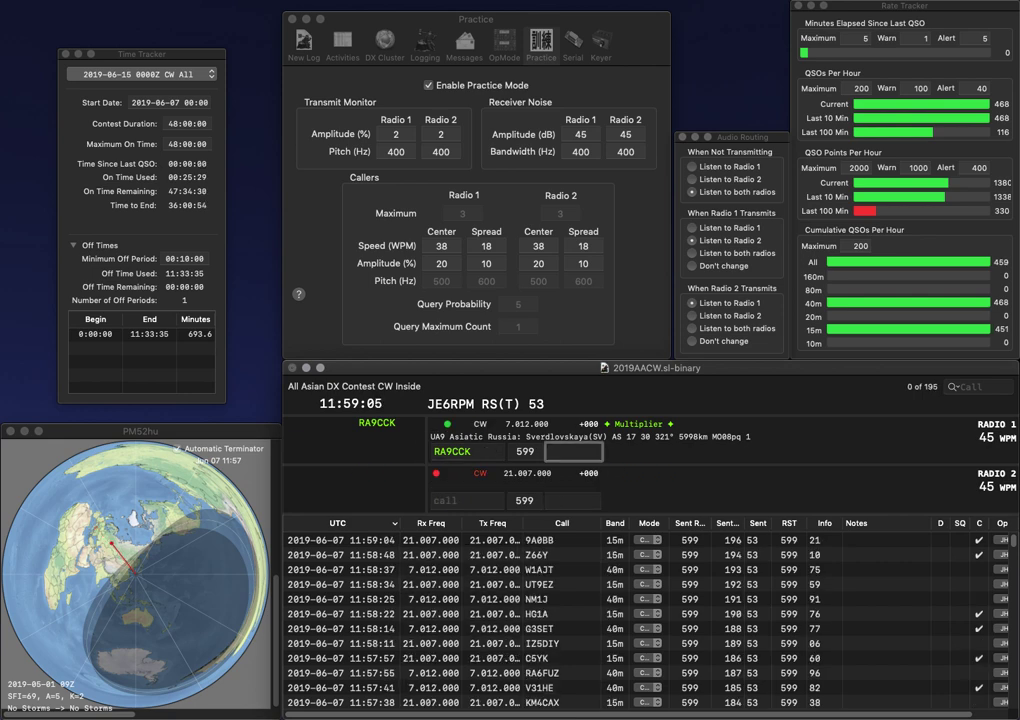
{"action": "type", "text": "89"}
{"action": "key", "text": "Return"}
{"action": "type", "text": "T8V"}
{"action": "key", "text": "Left"}
{"action": "key", "text": "Left"}
{"action": "key", "text": "Left"}
{"action": "type", "text": "W"}
{"action": "key", "text": "Return"}
{"action": "type", "text": "M0CUS"}
{"action": "key", "text": "Return"}
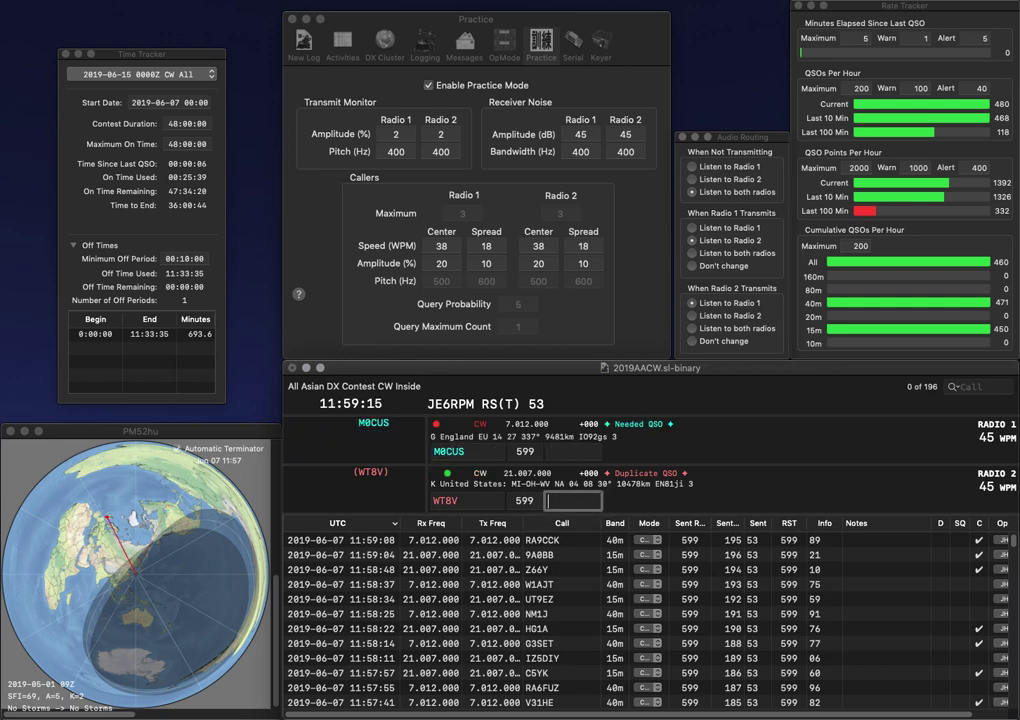
Step: Log WT8V on Radio 2 with exchange 09 and M0CUS on Radio 1 with exchange 95
{"action": "type", "text": "9"}
{"action": "key", "text": "Return"}
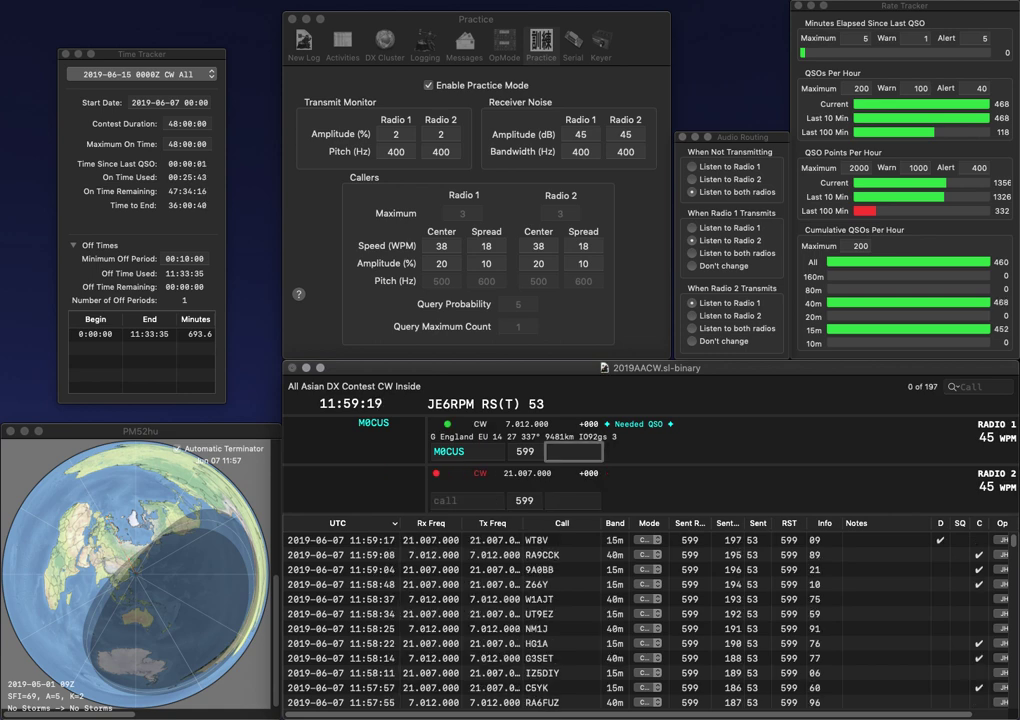
{"action": "type", "text": "95"}
{"action": "key", "text": "Return"}
Step: Send the partial calls 100S on Radio 2 and 9OAB on Radio 1
{"action": "type", "text": "100"}
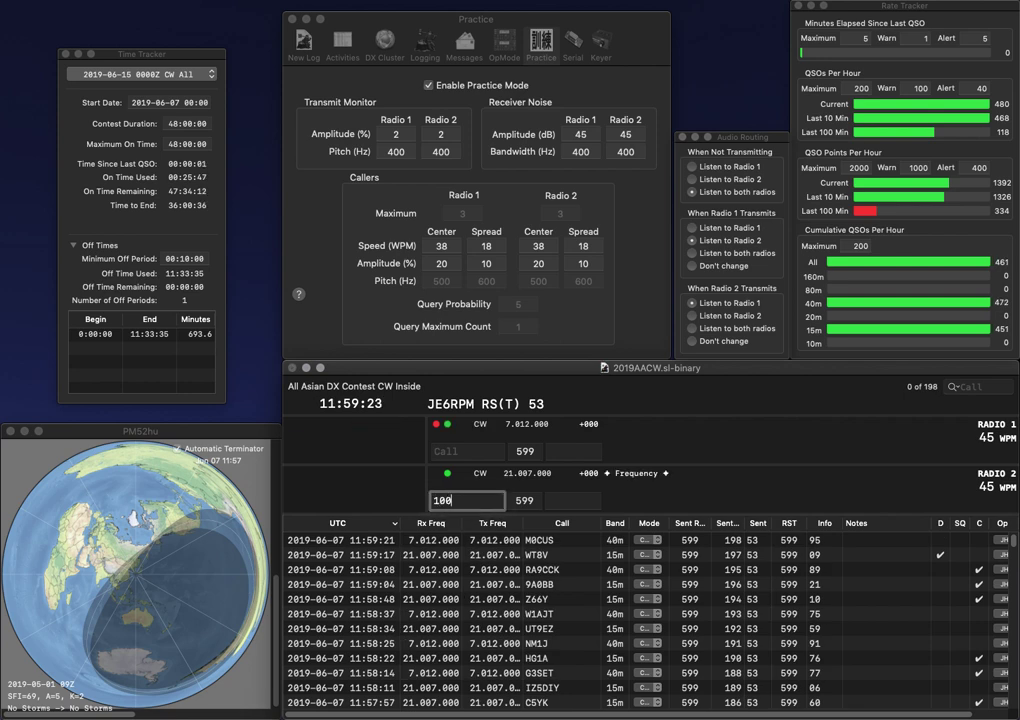
{"action": "type", "text": "S"}
{"action": "key", "text": "Return"}
{"action": "type", "text": "9OAB"}
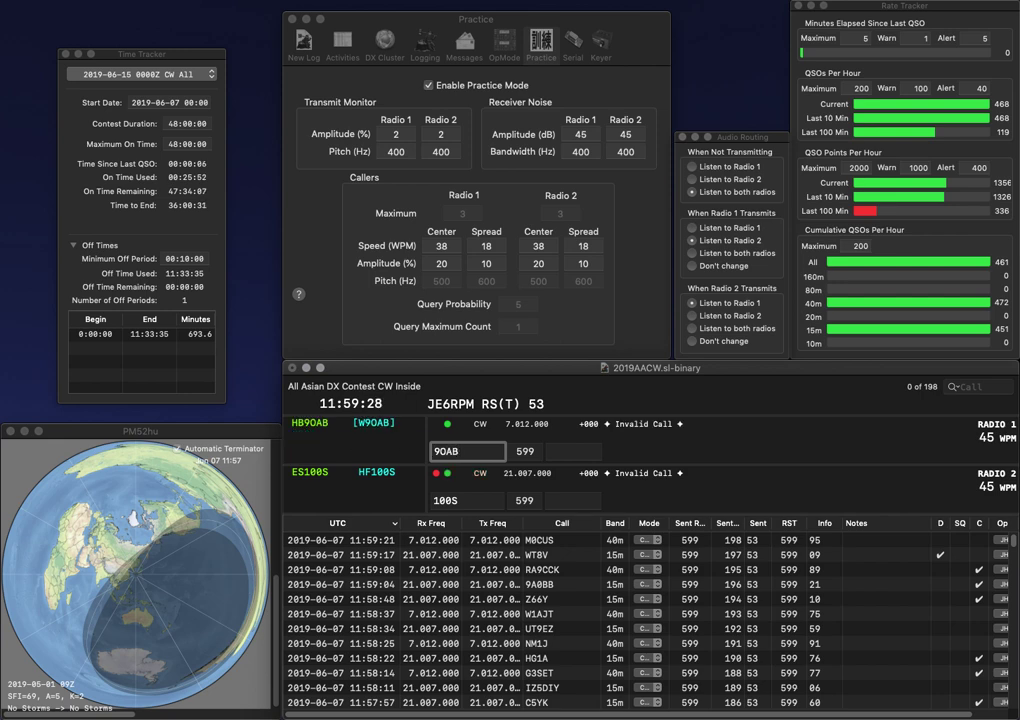
{"action": "key", "text": "Return"}
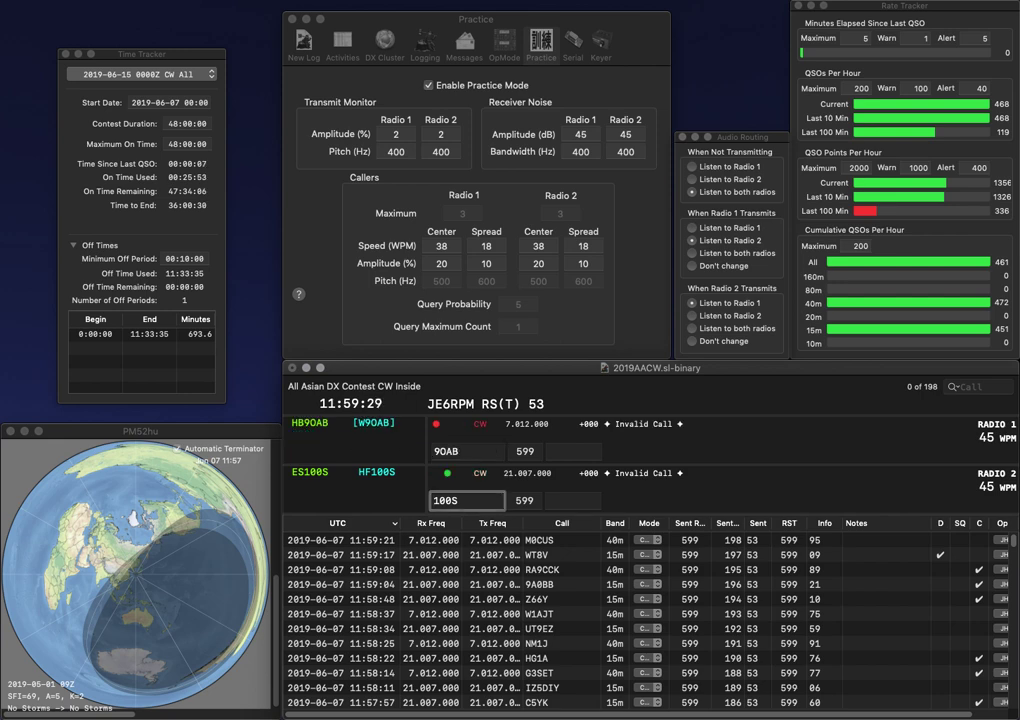
{"action": "type", "text": "HF"}
{"action": "key", "text": "Return"}
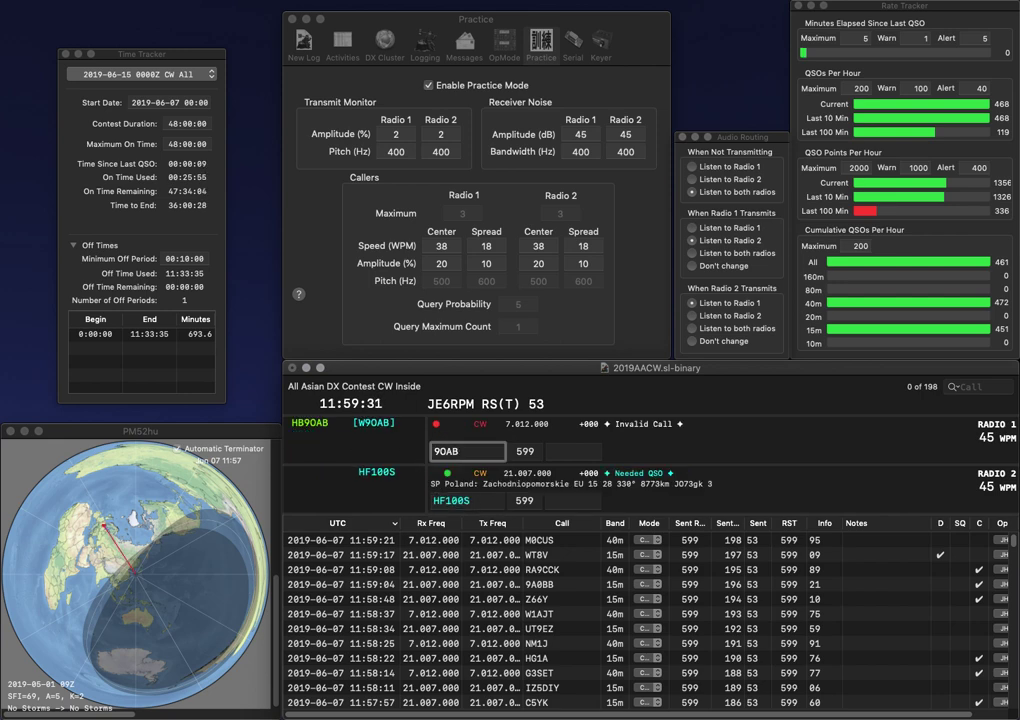
{"action": "type", "text": "HB"}
{"action": "key", "text": "Return"}
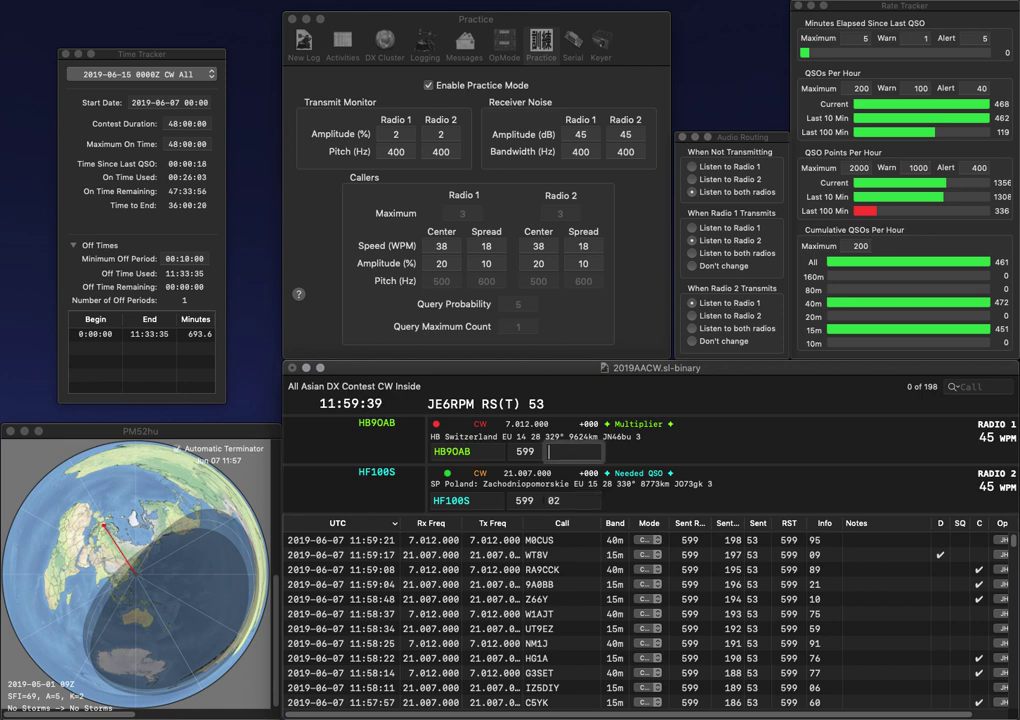
{"action": "key", "text": "Return"}
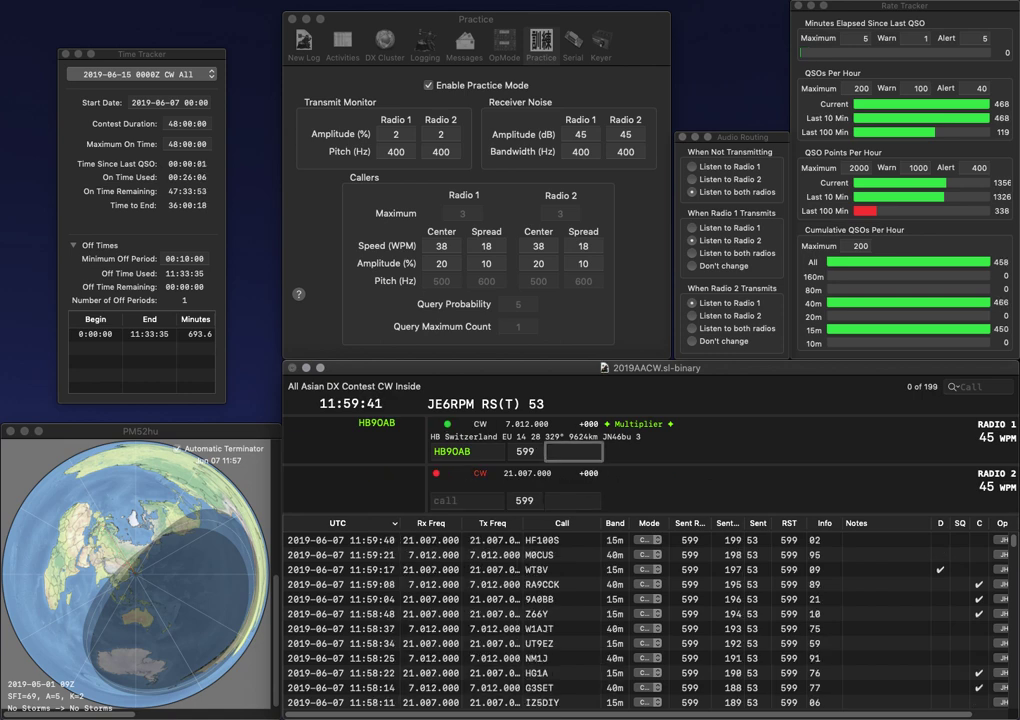
{"action": "type", "text": "82"}
{"action": "key", "text": "Return"}
Step: Enter and send the calls RX3DLH on Radio 2 and N2UI on Radio 1
{"action": "type", "text": "R"}
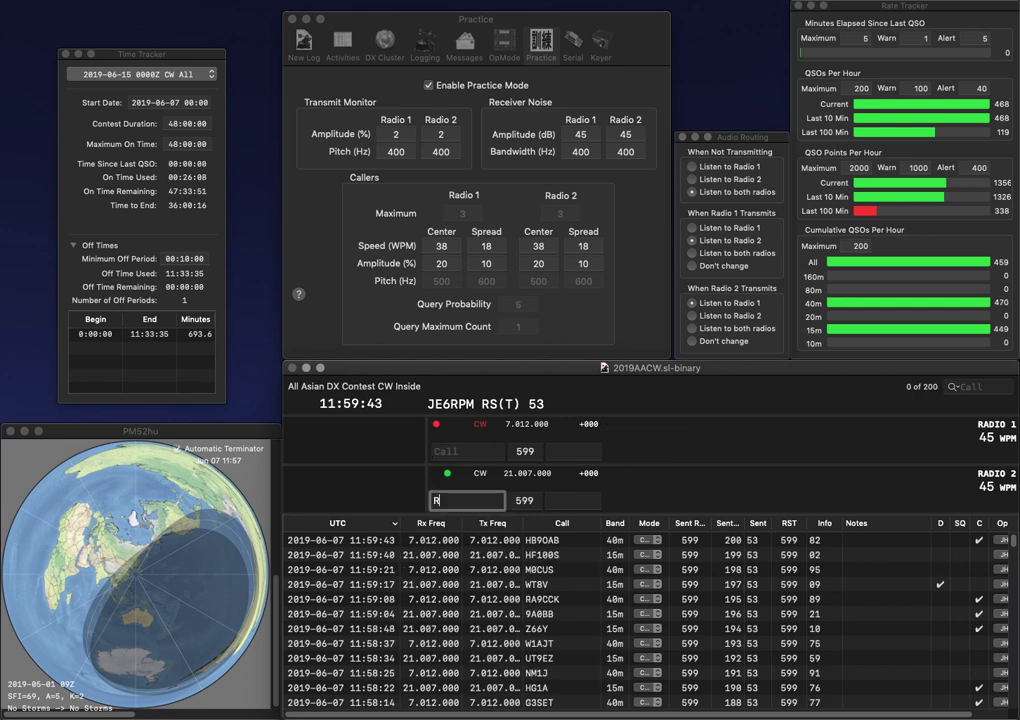
{"action": "type", "text": "X3DLH"}
{"action": "key", "text": "Return"}
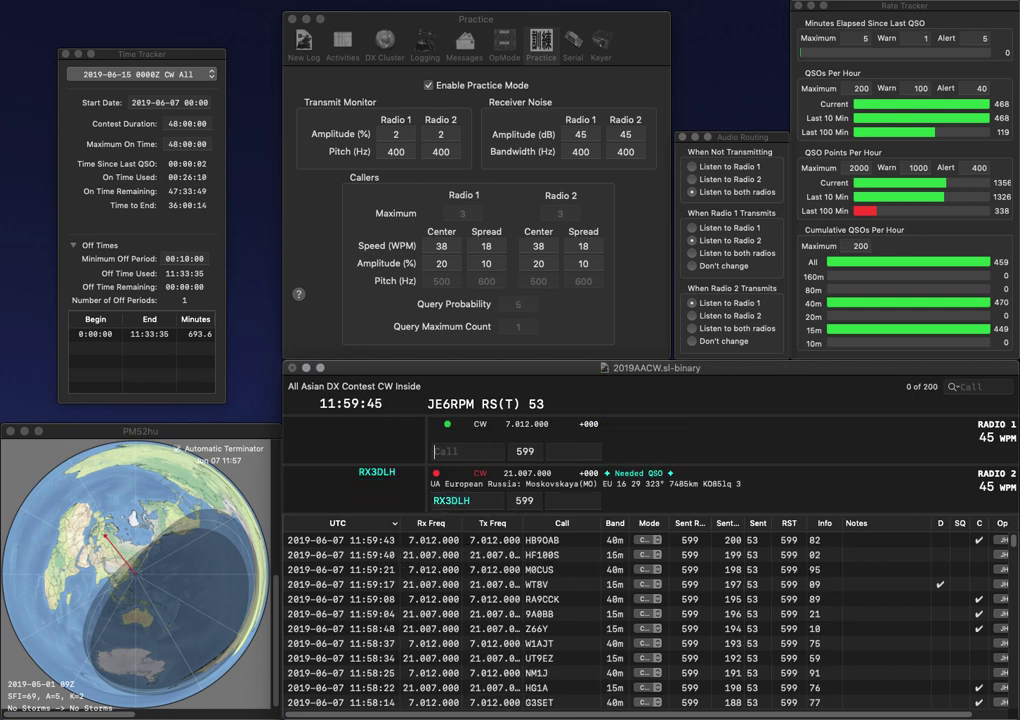
{"action": "type", "text": "N2UI"}
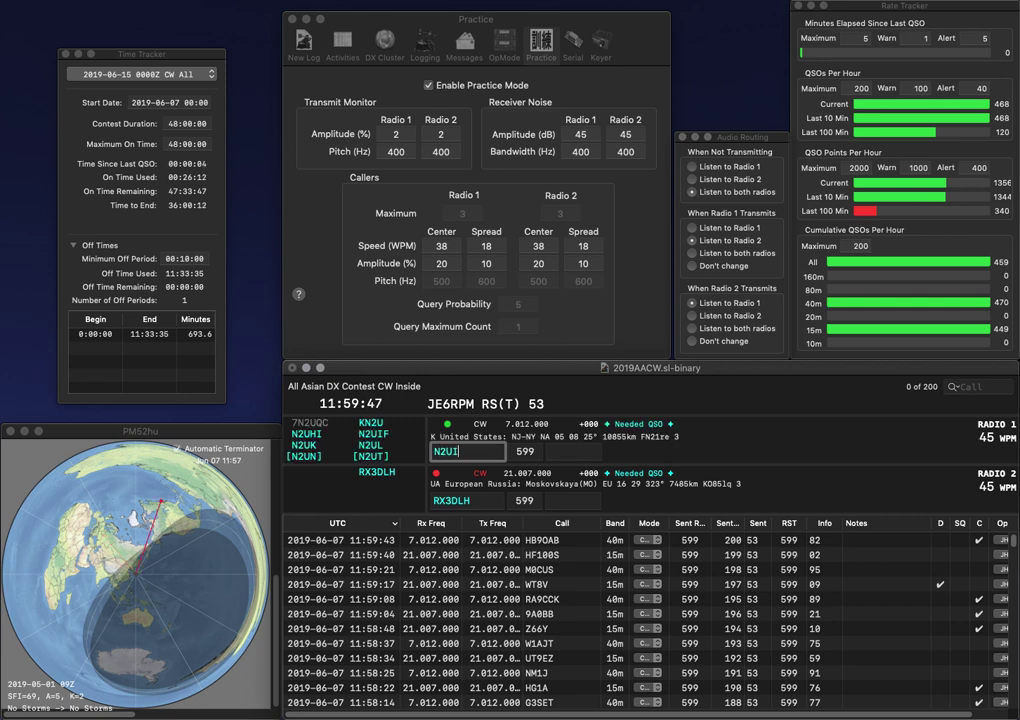
{"action": "key", "text": "Return"}
{"action": "key", "text": "space"}
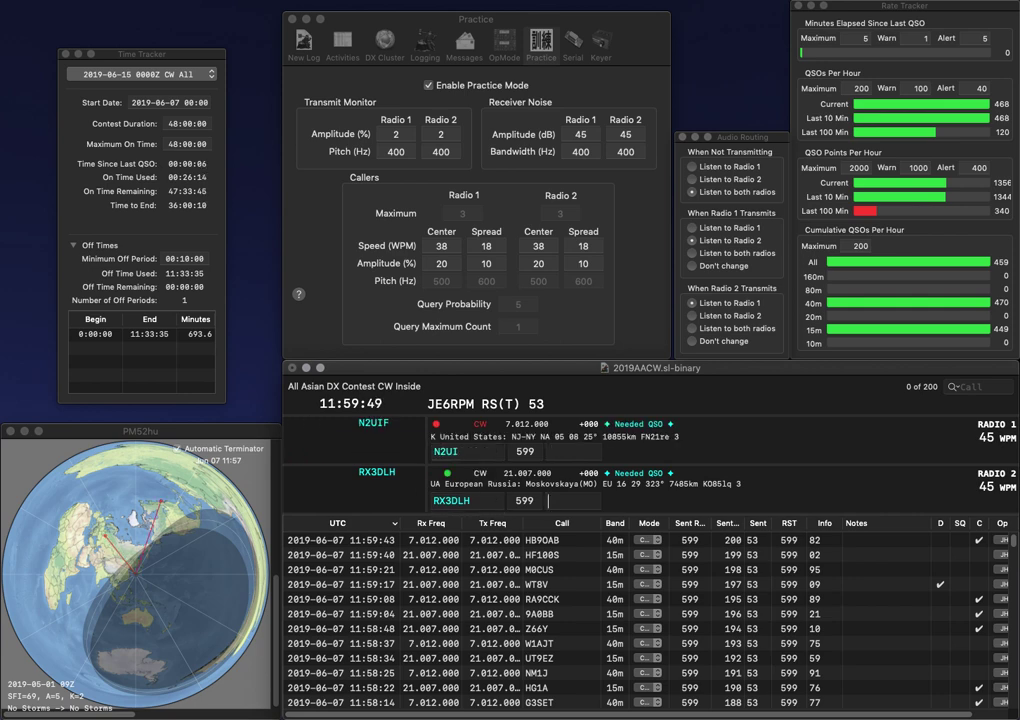
Step: Log RX3DLH on Radio 2 with exchange 51, and change Radio 1's call to N3US and resend it
{"action": "type", "text": "51"}
{"action": "key", "text": "Return"}
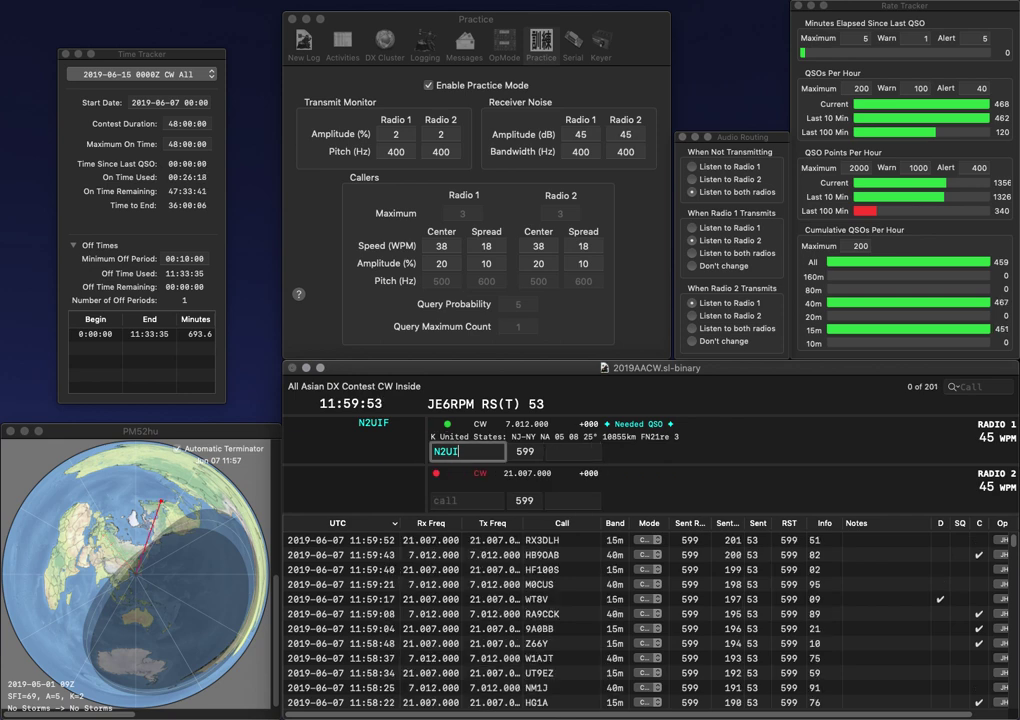
{"action": "key", "text": "BackSpace"}
{"action": "type", "text": "3"}
{"action": "key", "text": "Right"}
{"action": "key", "text": "Right"}
{"action": "key", "text": "BackSpace"}
{"action": "type", "text": "S"}
{"action": "key", "text": "Return"}
{"action": "type", "text": "HA8ESF"}
{"action": "key", "text": "Tab"}
{"action": "key", "text": "Tab"}
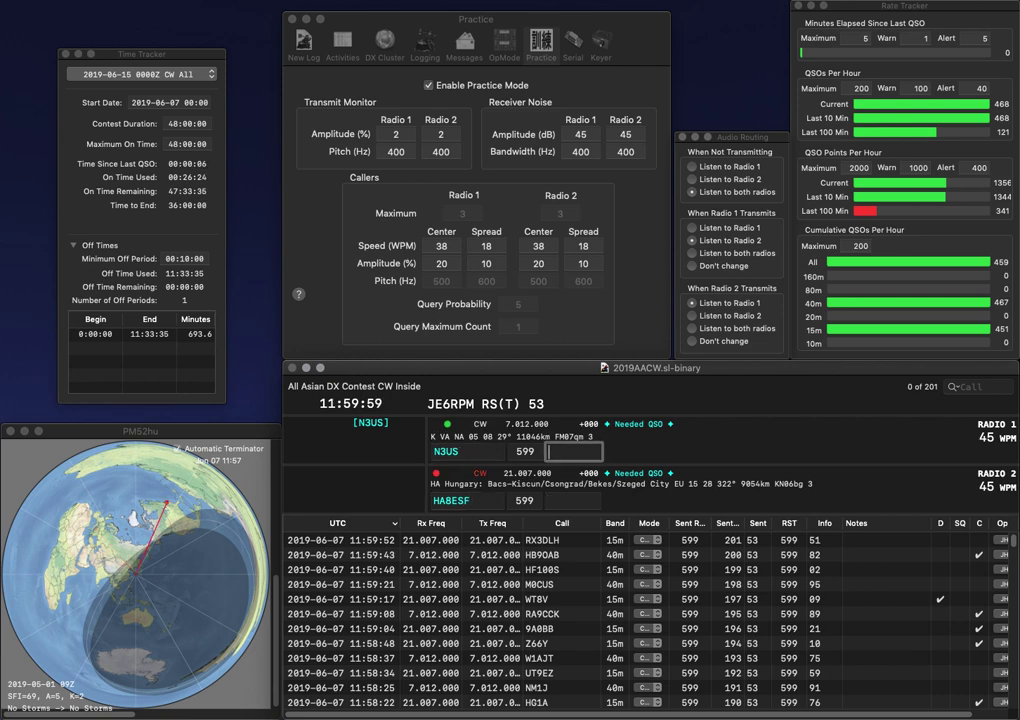
{"action": "key", "text": "shift+Tab"}
{"action": "key", "text": "Left"}
{"action": "key", "text": "BackSpace"}
{"action": "type", "text": "V"}
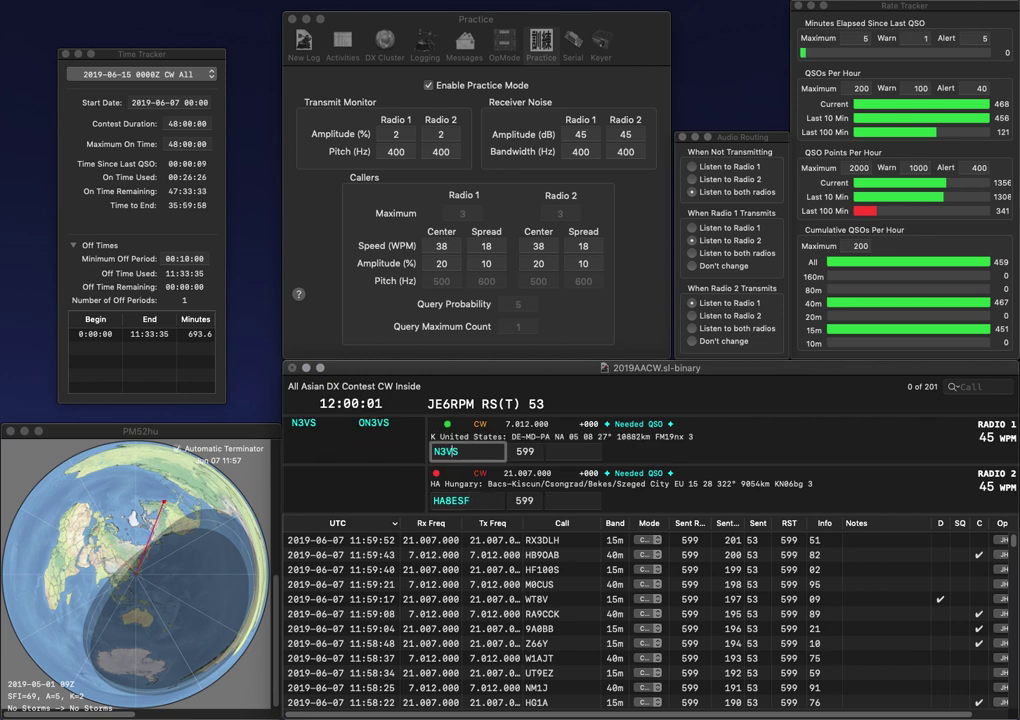
{"action": "key", "text": "Return"}
{"action": "key", "text": "shift+Tab"}
{"action": "key", "text": "Left"}
{"action": "key", "text": "Right"}
{"action": "key", "text": "Right"}
{"action": "key", "text": "BackSpace"}
{"action": "type", "text": "I"}
{"action": "key", "text": "Return"}
{"action": "key", "text": "Tab"}
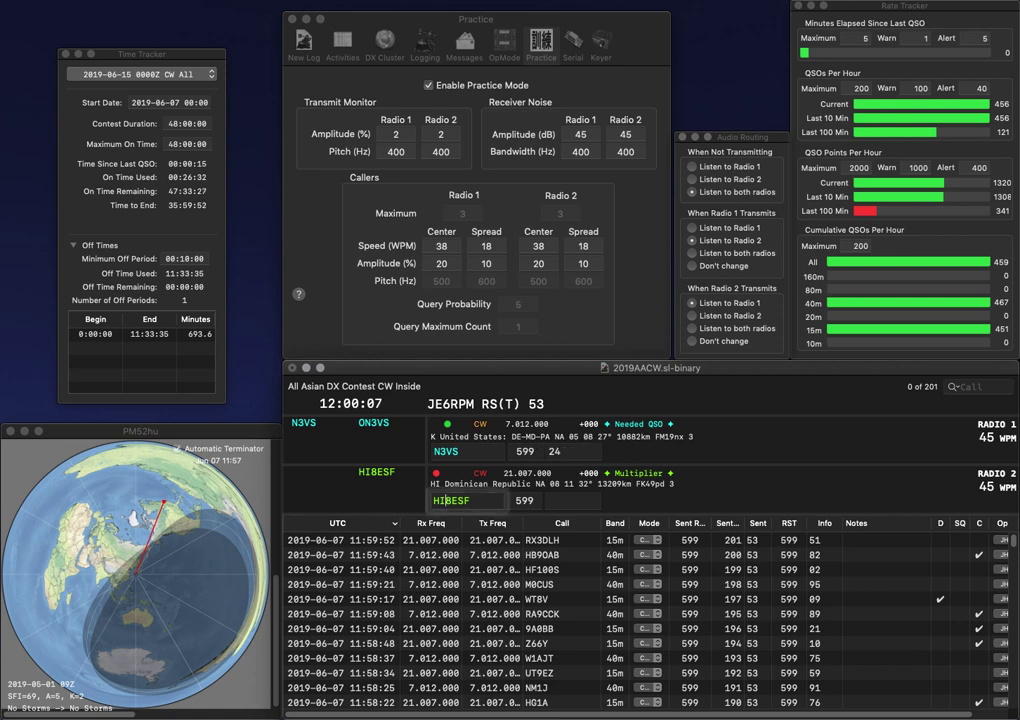
{"action": "key", "text": "Return"}
{"action": "key", "text": "Tab"}
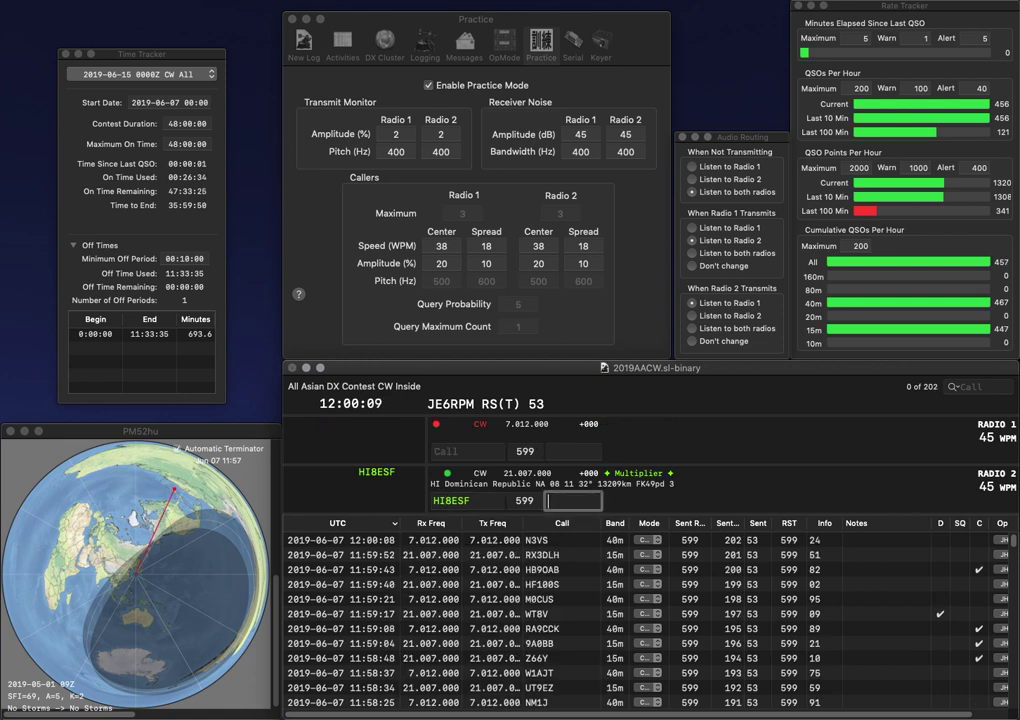
Step: Log HI8ESF on Radio 2 with exchange 46 and send the call BW0PX on Radio 1
{"action": "type", "text": "4"}
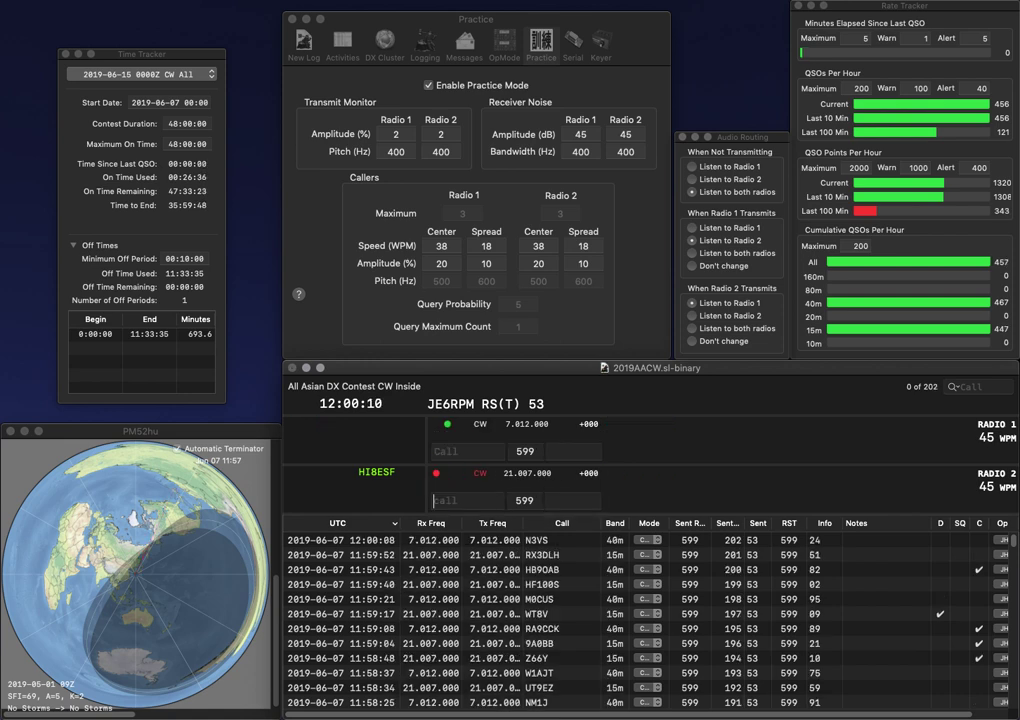
{"action": "key", "text": "Return"}
{"action": "type", "text": "W0PX"}
{"action": "key", "text": "Home"}
{"action": "type", "text": "B"}
{"action": "key", "text": "Return"}
Step: Send the call EF7X on Radio 2 and log BW0PX on Radio 1 with exchange 99
{"action": "type", "text": "EF7X"}
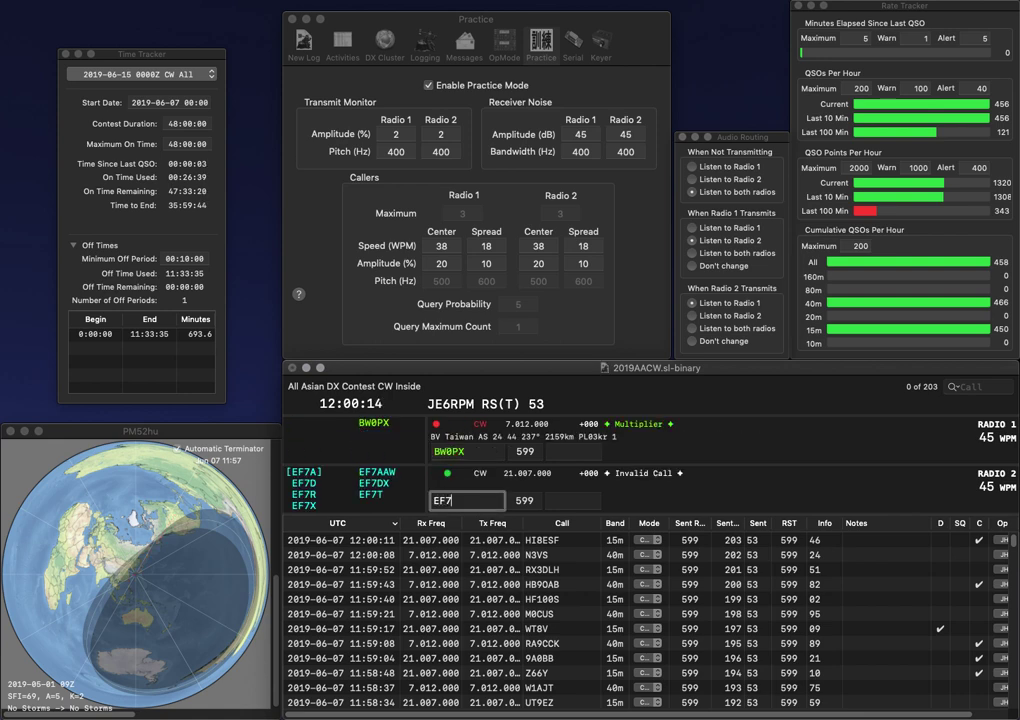
{"action": "key", "text": "Return"}
{"action": "key", "text": "space"}
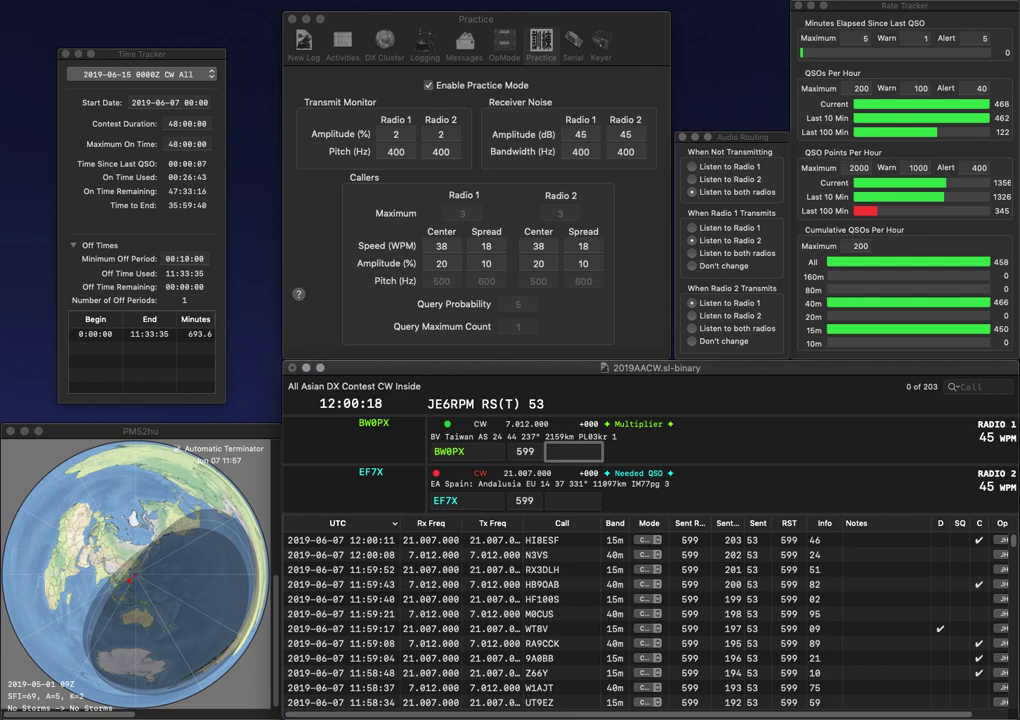
{"action": "type", "text": "99"}
{"action": "key", "text": "Return"}
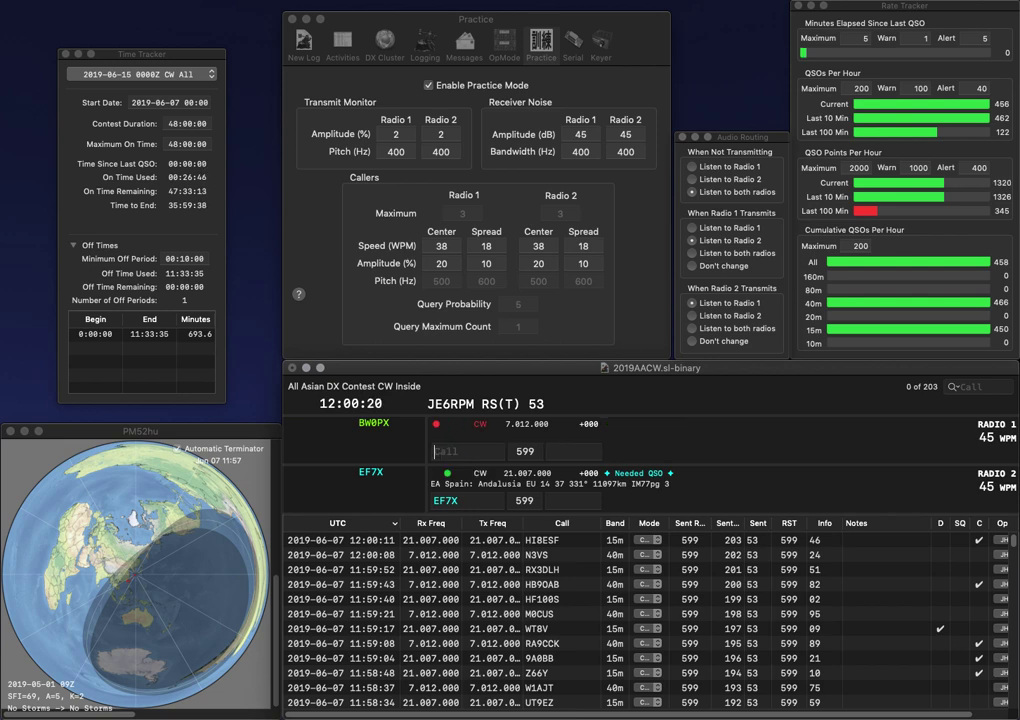
Step: Log EF7X on Radio 2 with exchange 20 and send the call DJ9IE on Radio 1
{"action": "type", "text": "20"}
{"action": "key", "text": "Return"}
{"action": "type", "text": "DJ9IE"}
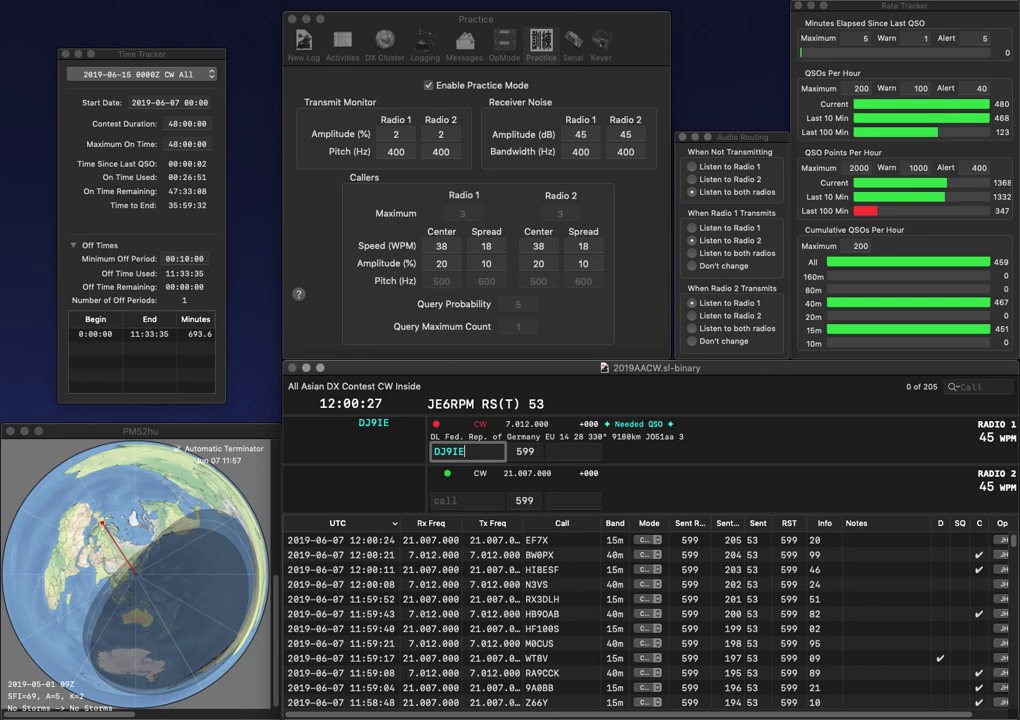
{"action": "key", "text": "Return"}
Step: Send the call OH2RT on Radio 2 and log DJ9IE on Radio 1 with exchange 08
{"action": "type", "text": "OH2RT"}
{"action": "key", "text": "Return"}
{"action": "key", "text": "Tab"}
{"action": "key", "text": "space"}
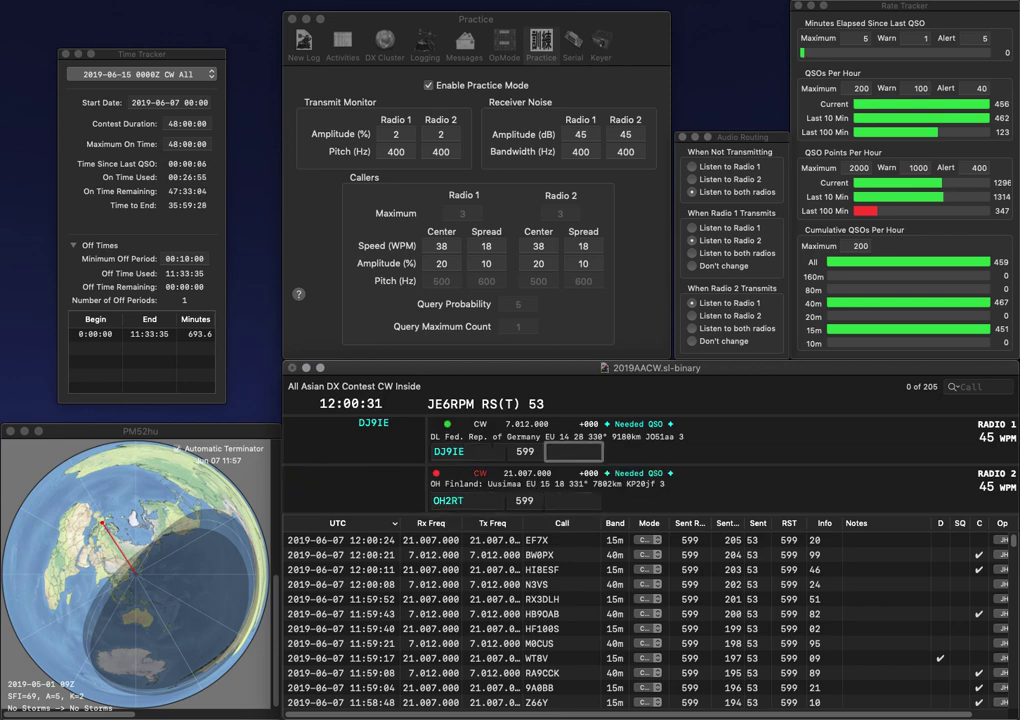
{"action": "type", "text": "08"}
{"action": "key", "text": "Return"}
Step: Correct Radio 2's call to OH3RT and resend it, and send the call UT1IM on Radio 1
{"action": "key", "text": "Left"}
{"action": "key", "text": "BackSpace"}
{"action": "type", "text": "3"}
{"action": "key", "text": "Return"}
{"action": "type", "text": "UT1IM"}
{"action": "key", "text": "Return"}
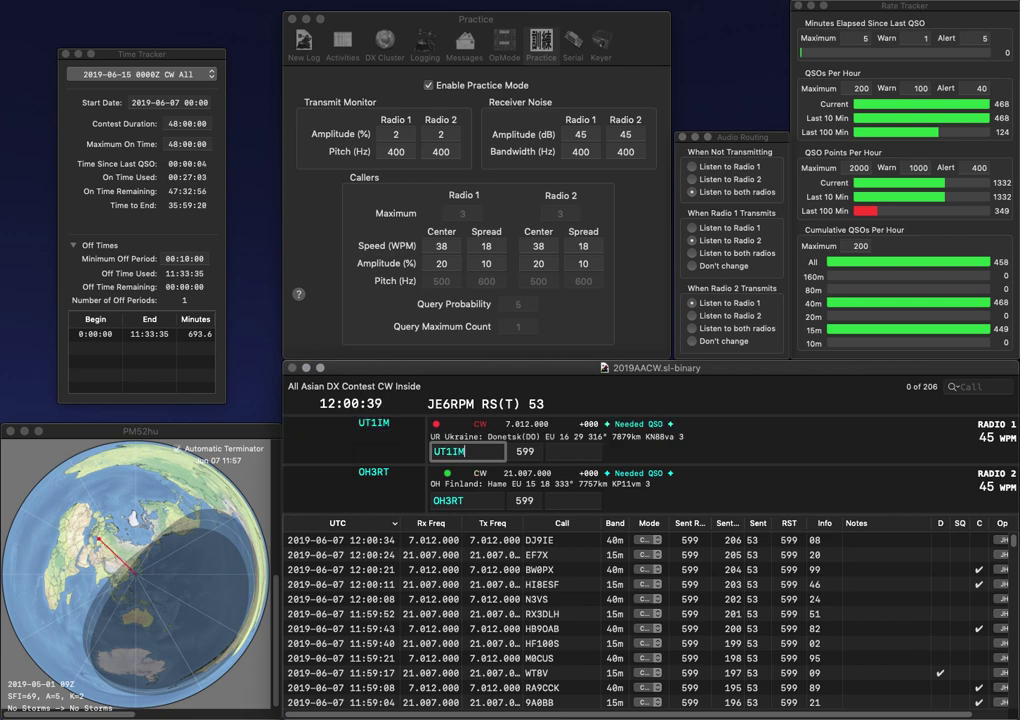
{"action": "key", "text": "space"}
{"action": "type", "text": "0"}
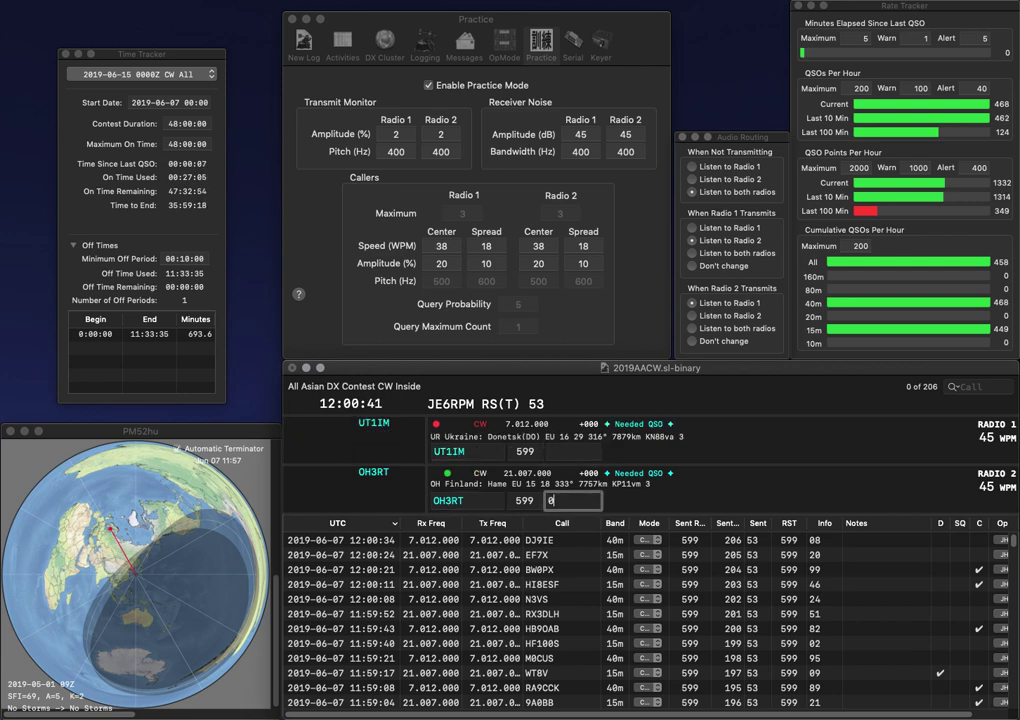
{"action": "type", "text": "1"}
{"action": "key", "text": "Return"}
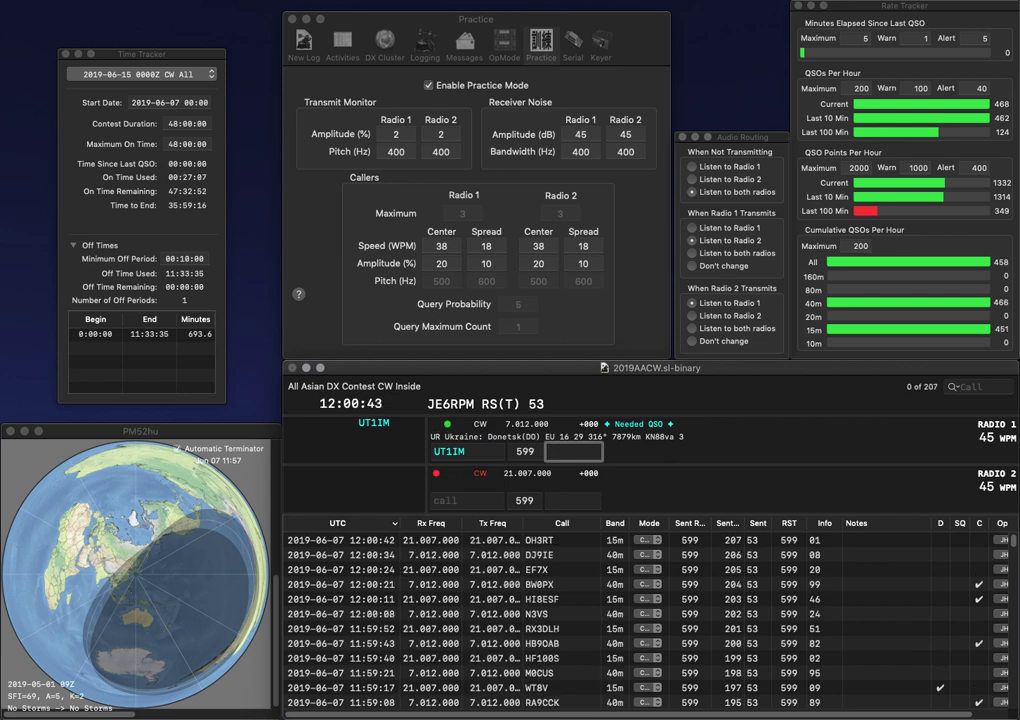
{"action": "type", "text": "47"}
{"action": "key", "text": "Return"}
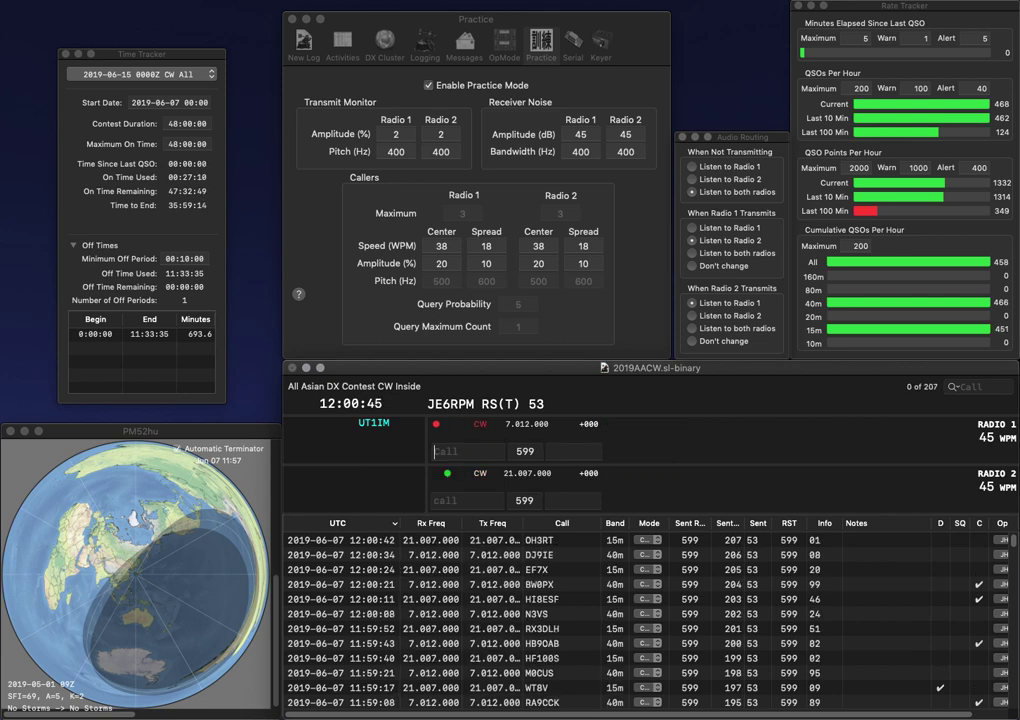
{"action": "type", "text": "KF4"}
{"action": "key", "text": "Return"}
{"action": "type", "text": "JA5DJ"}
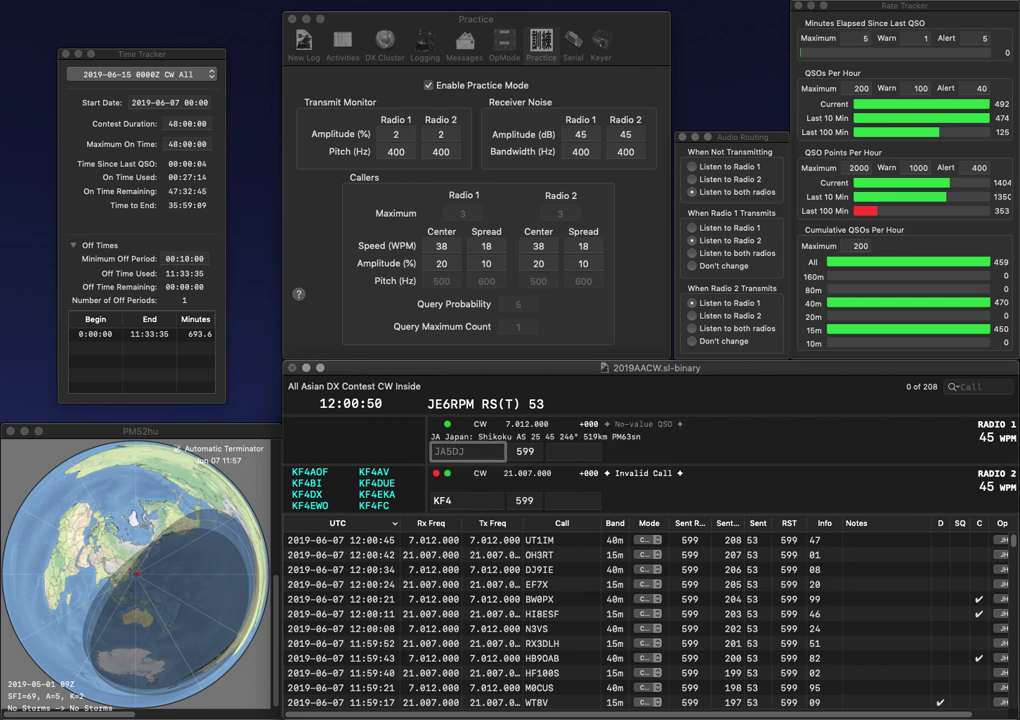
{"action": "key", "text": "BackSpace"}
{"action": "type", "text": "PL"}
{"action": "key", "text": "Return"}
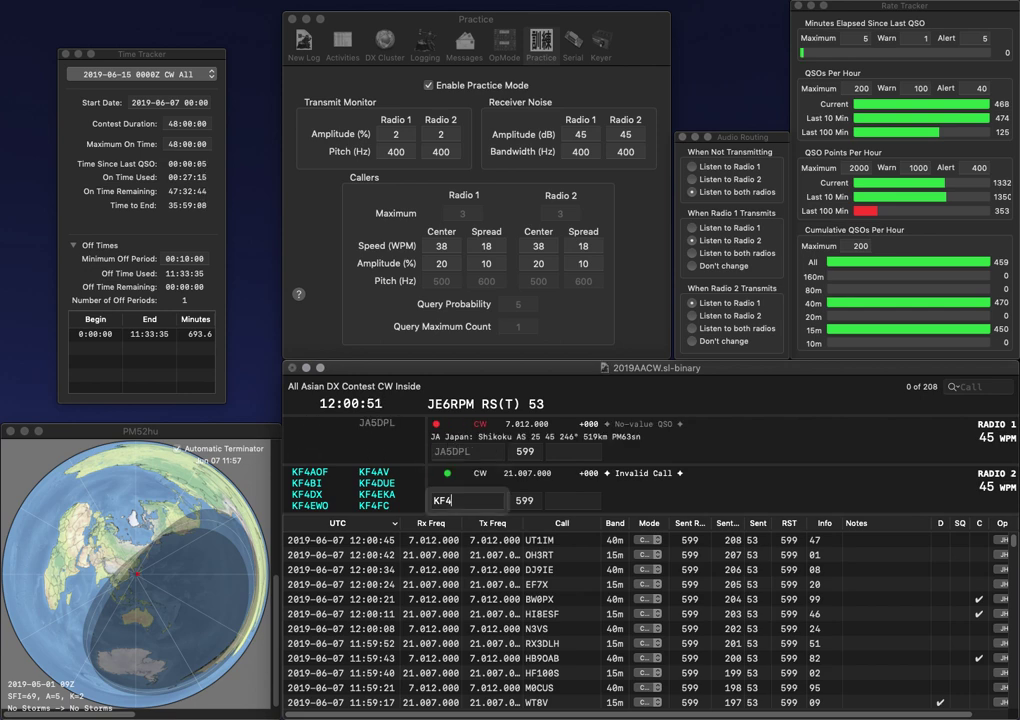
{"action": "key", "text": "BackSpace"}
{"action": "type", "text": "5"}
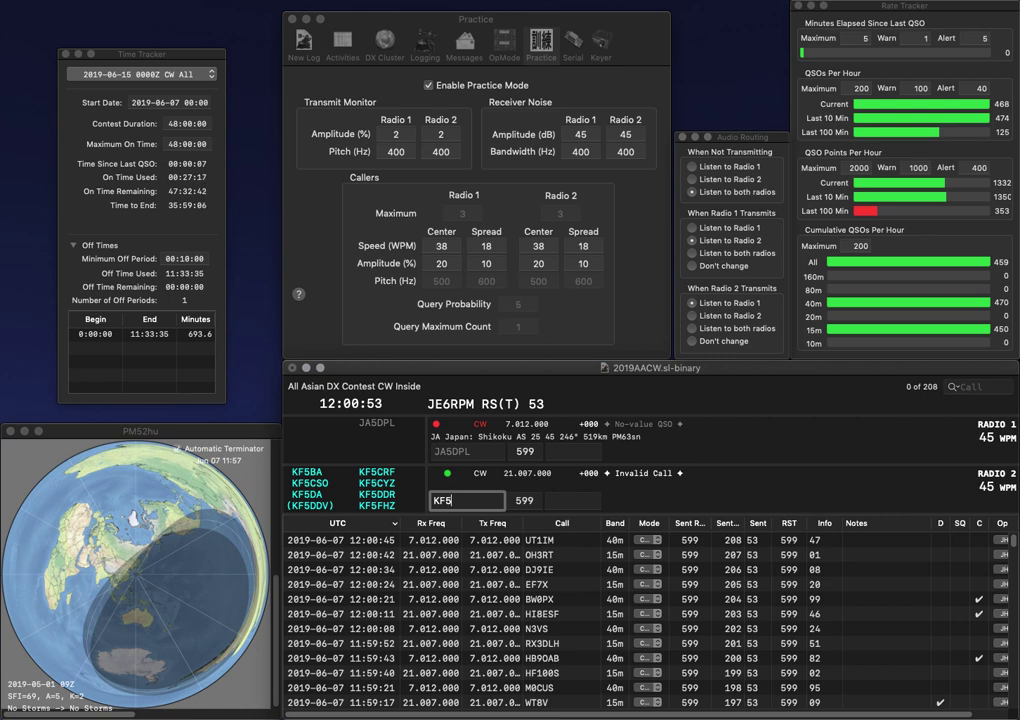
{"action": "key", "text": "Return"}
{"action": "key", "text": "space"}
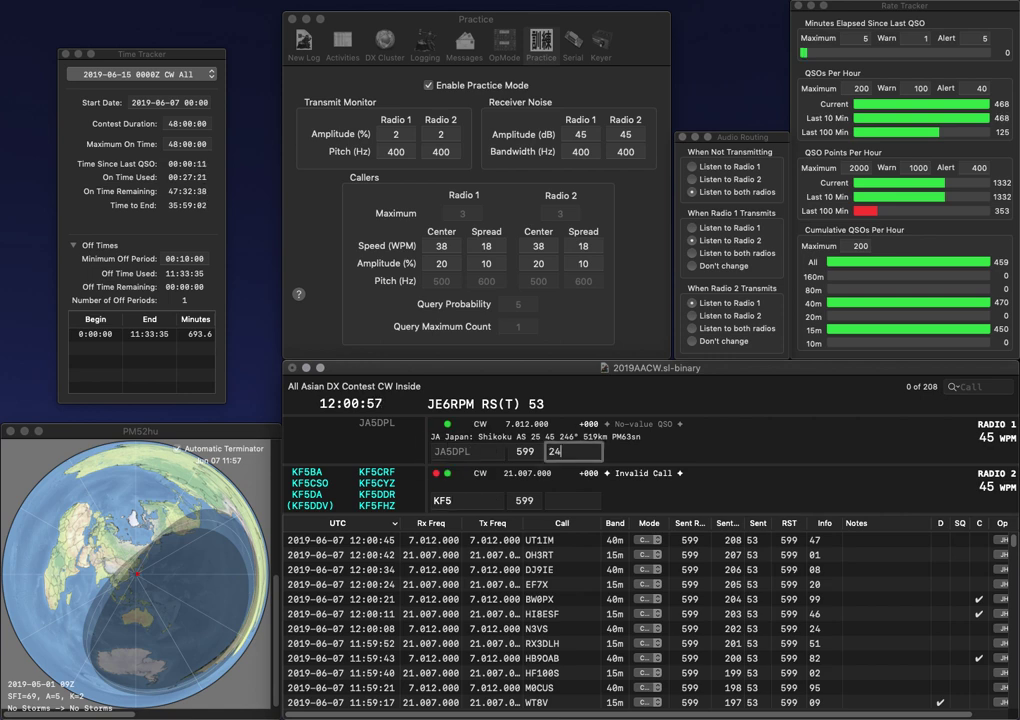
{"action": "type", "text": "24"}
{"action": "key", "text": "Return"}
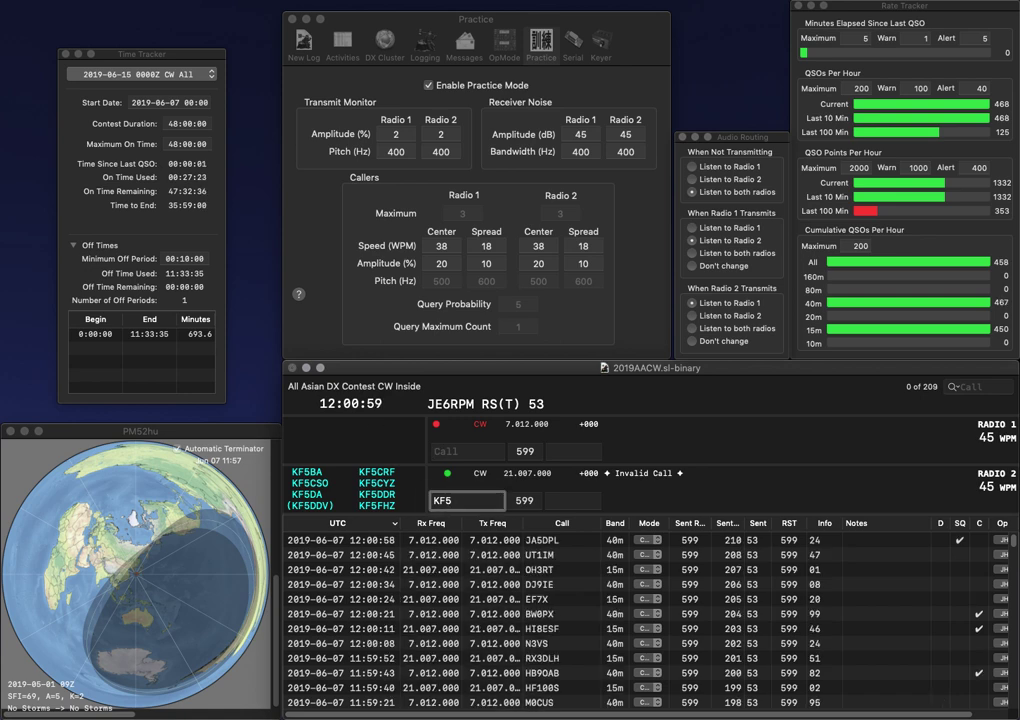
{"action": "type", "text": "RZG"}
{"action": "key", "text": "Return"}
{"action": "type", "text": "5SVU"}
{"action": "key", "text": "Home"}
{"action": "type", "text": "F"}
{"action": "key", "text": "Return"}
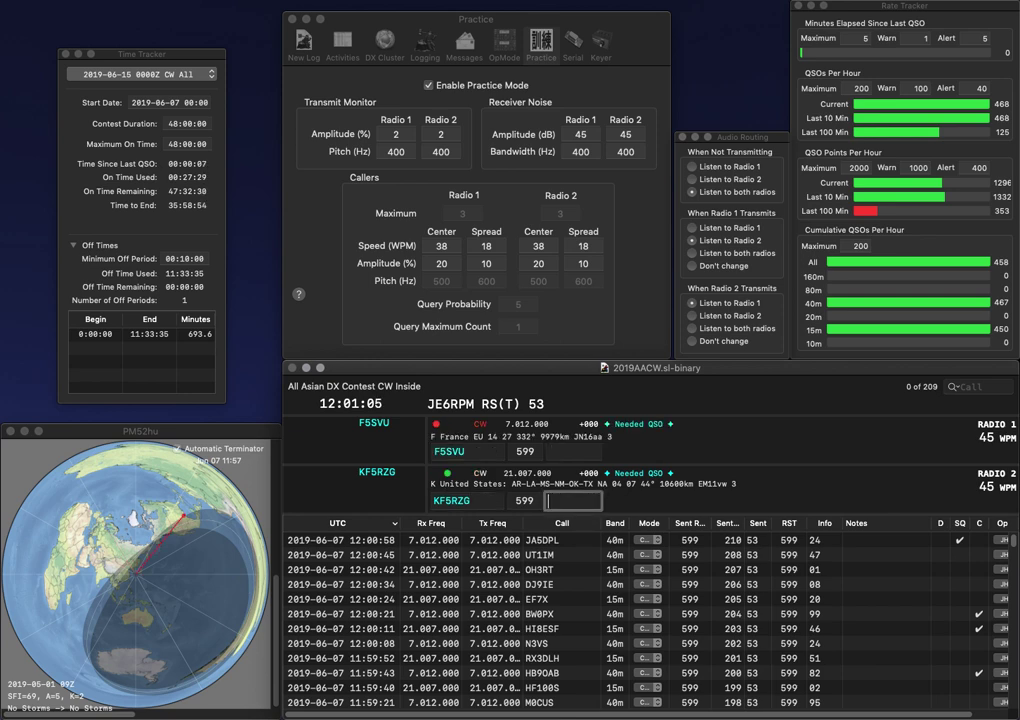
{"action": "type", "text": "96"}
{"action": "key", "text": "Return"}
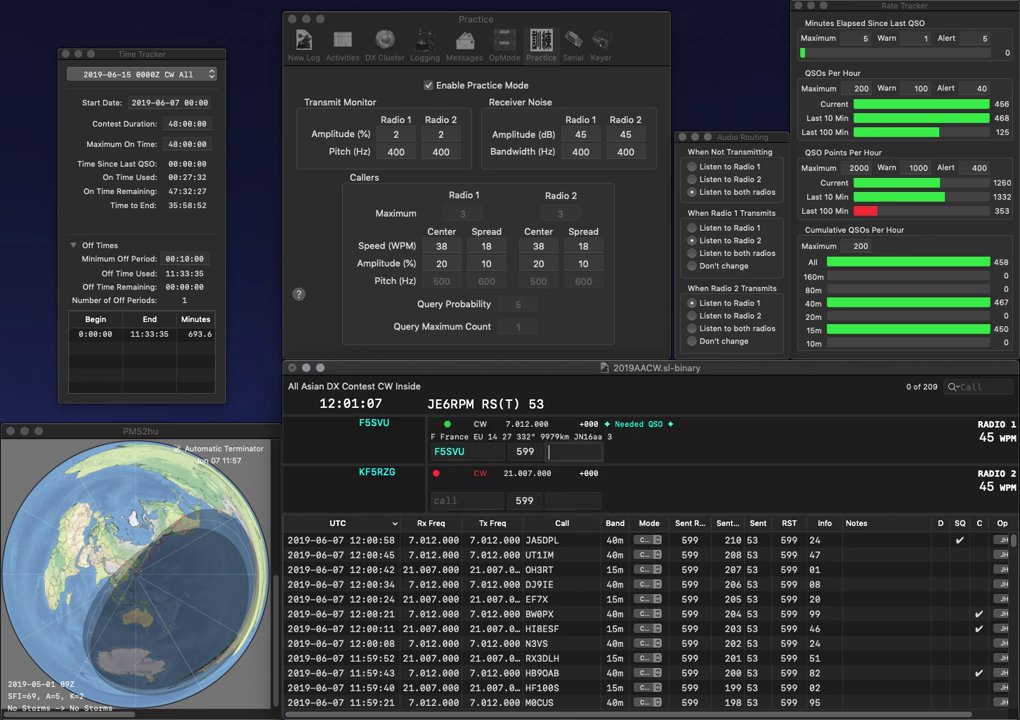
{"action": "type", "text": "1"}
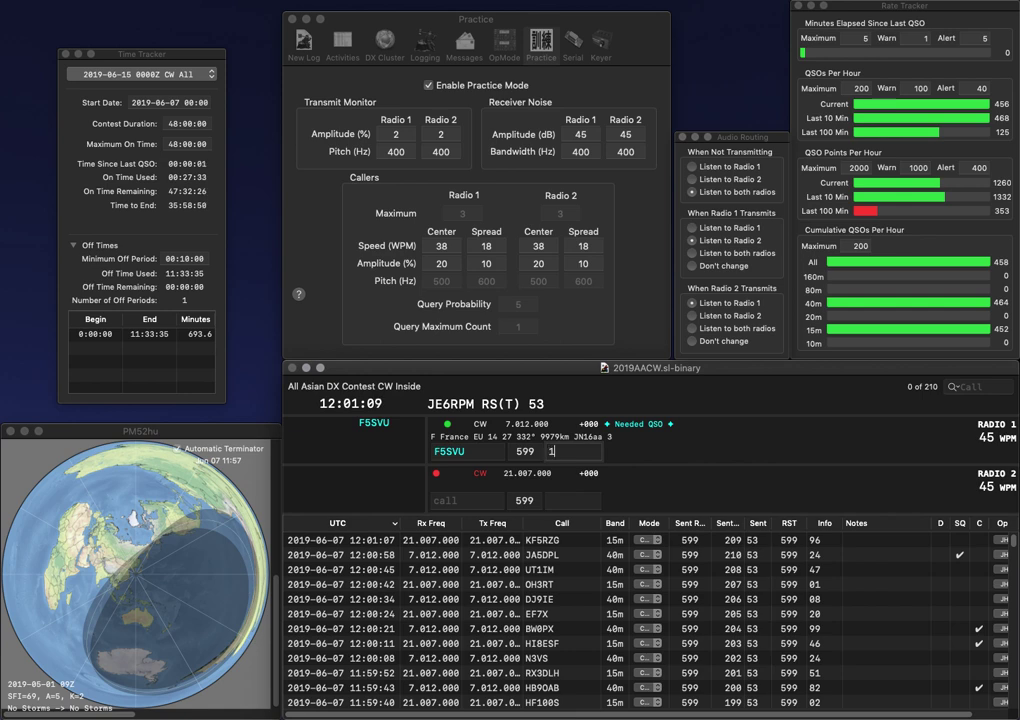
{"action": "type", "text": "3"}
{"action": "key", "text": "Return"}
{"action": "type", "text": "DK"}
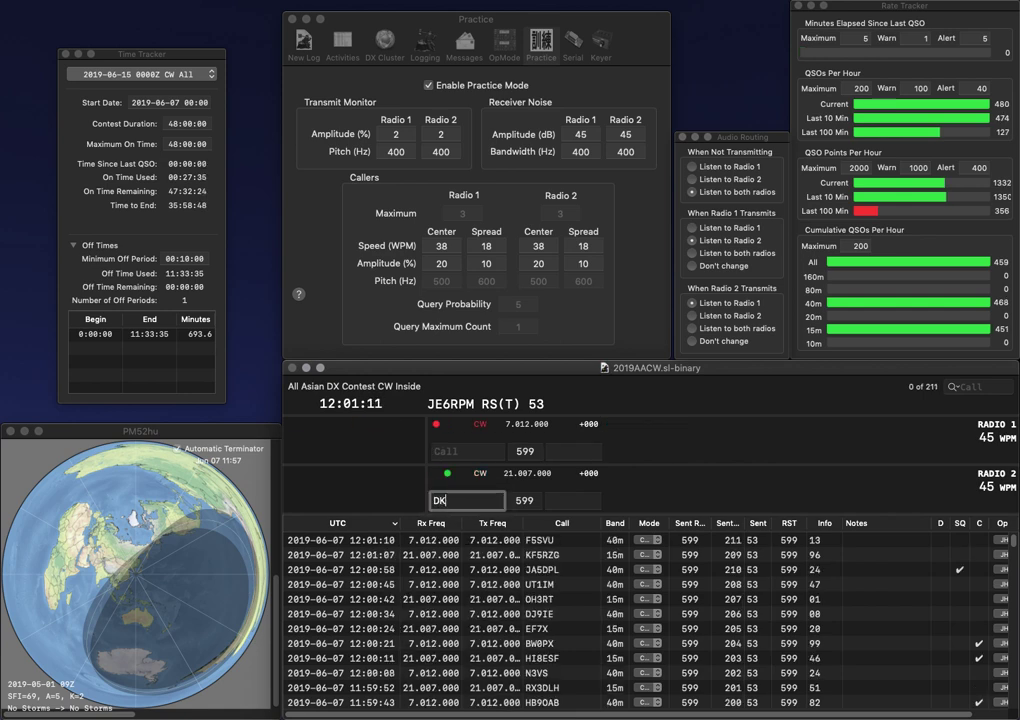
{"action": "type", "text": "9OV"}
{"action": "key", "text": "Return"}
{"action": "type", "text": "K8MSH"}
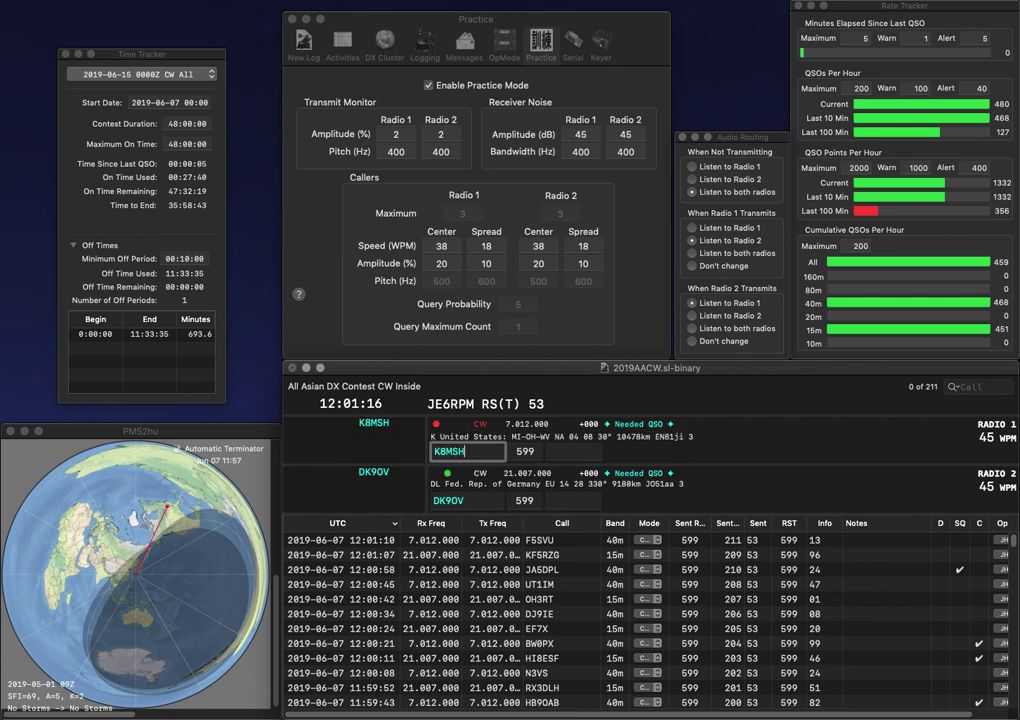
{"action": "key", "text": "Return"}
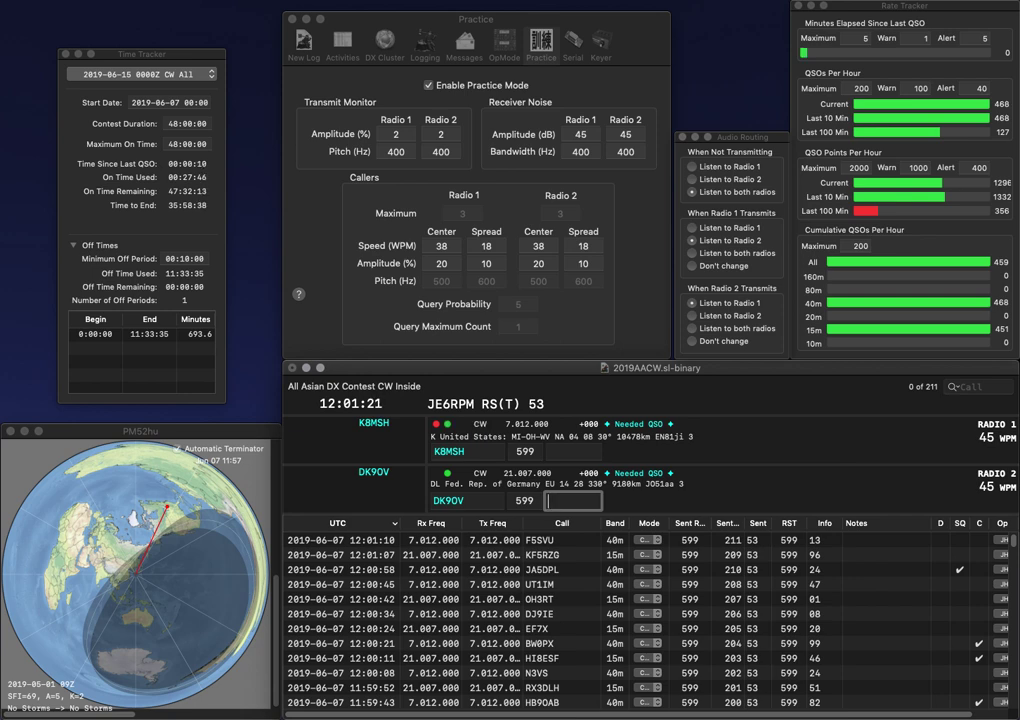
{"action": "type", "text": "71"}
{"action": "key", "text": "Return"}
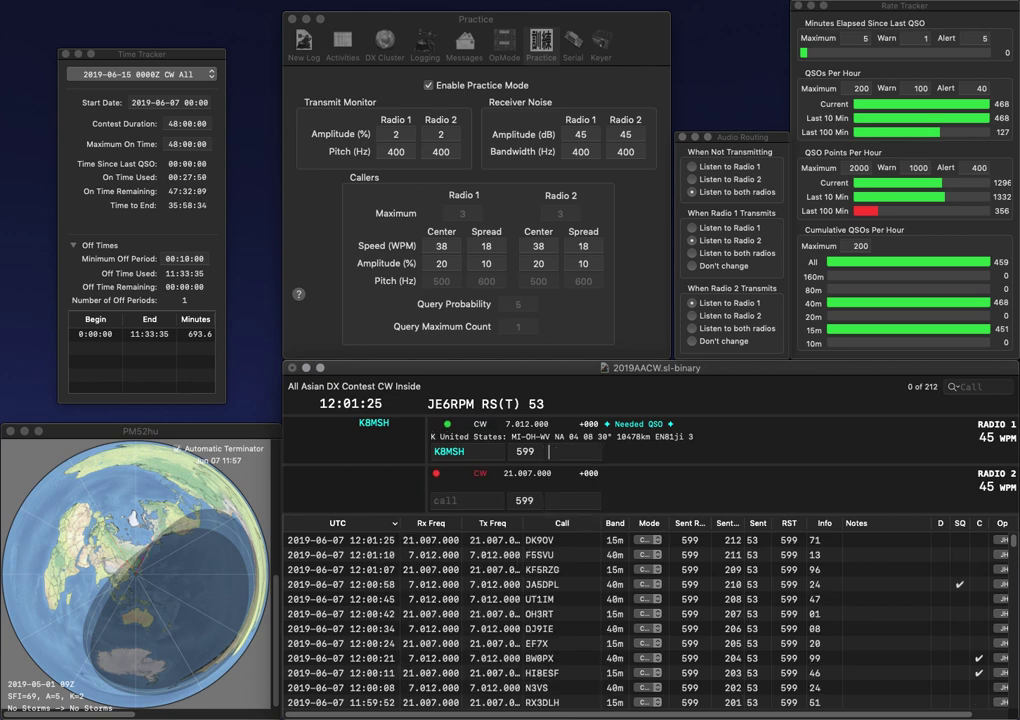
{"action": "type", "text": "56"}
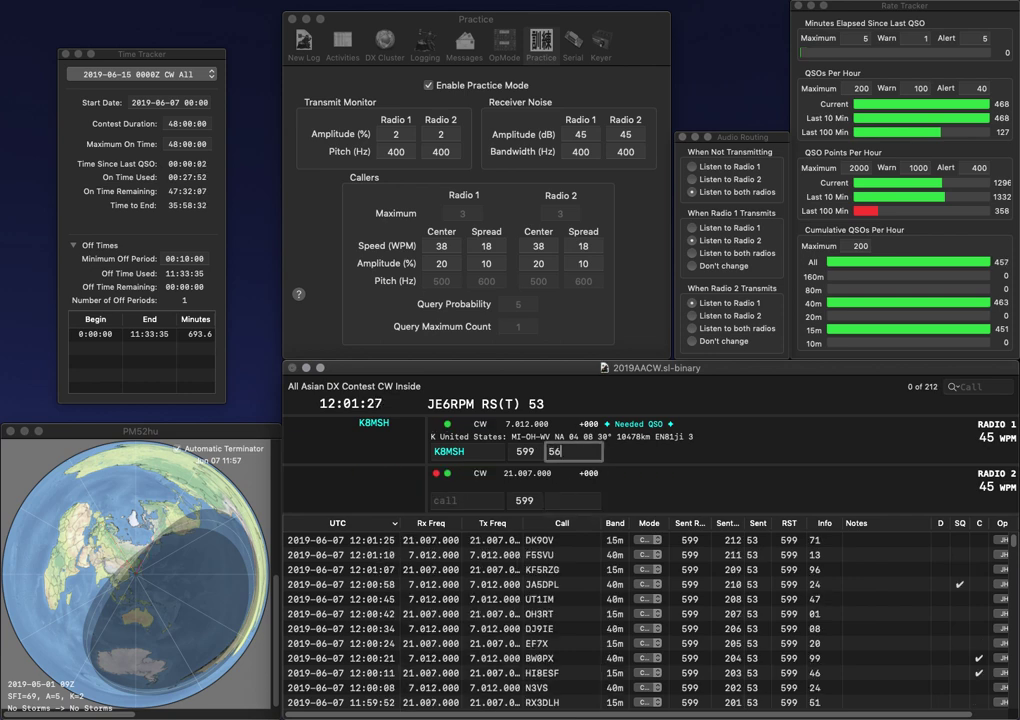
{"action": "key", "text": "Return"}
{"action": "type", "text": "WQ9H"}
{"action": "key", "text": "Return"}
Step: Send the call WB5XX on Radio 1 and log WQ9H on Radio 2 with exchange 53
{"action": "type", "text": "WB"}
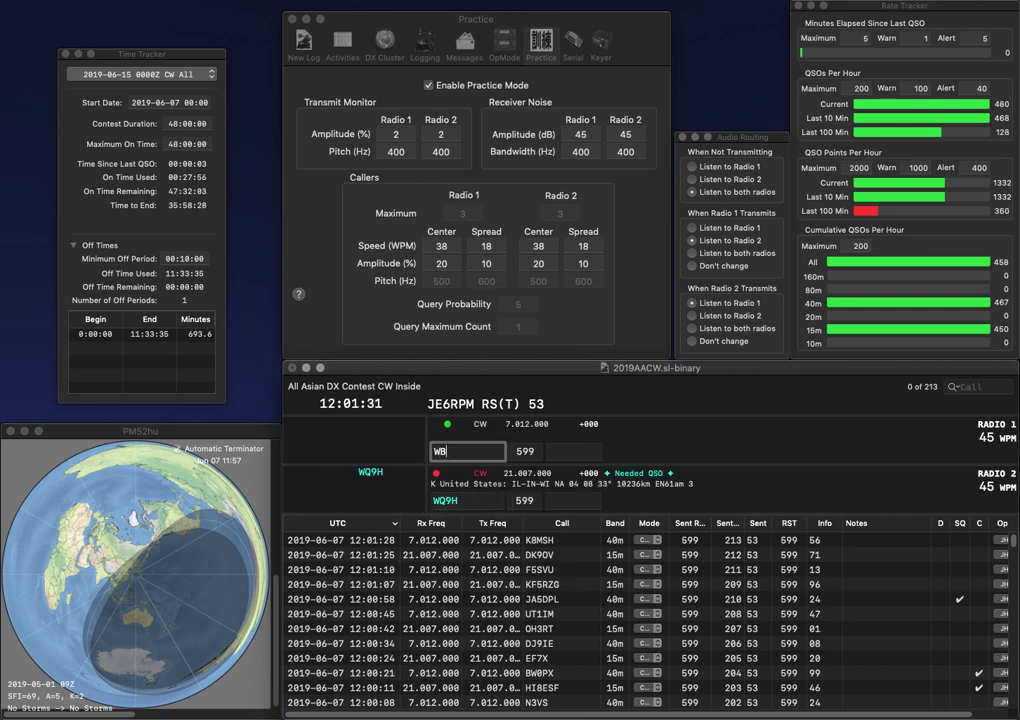
{"action": "type", "text": "5XX"}
{"action": "key", "text": "Return"}
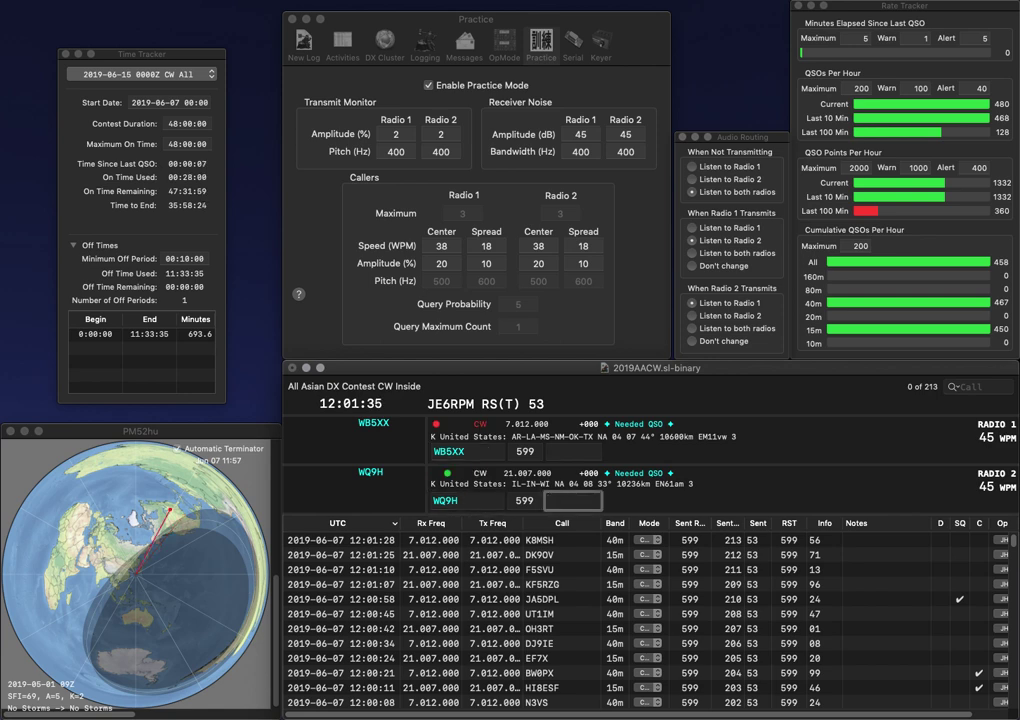
{"action": "type", "text": "53"}
{"action": "key", "text": "Return"}
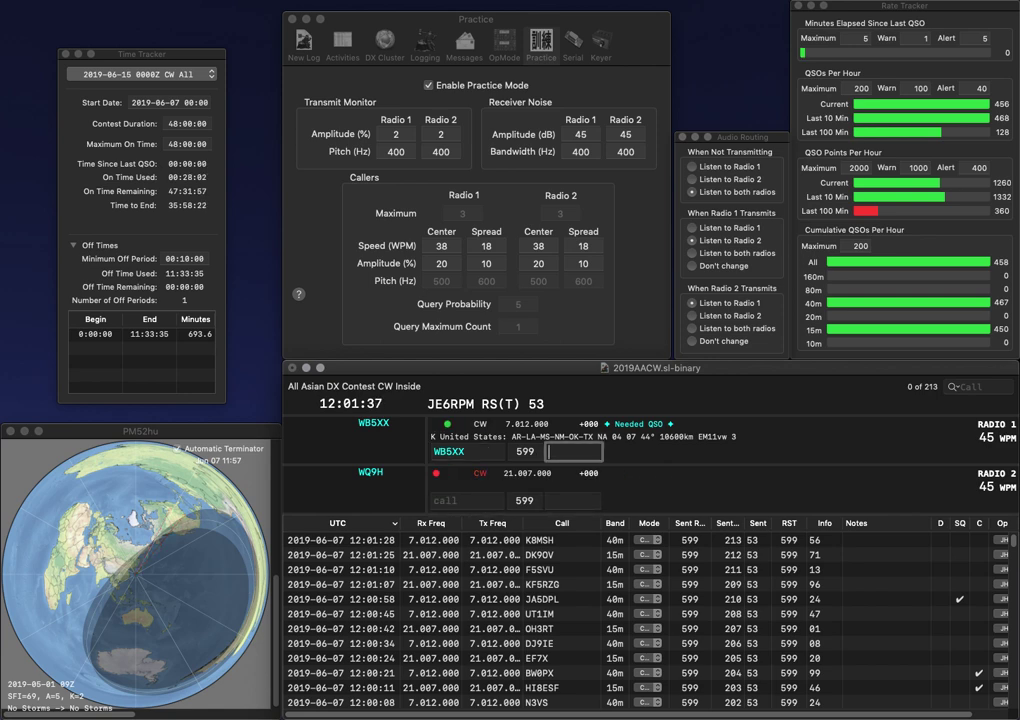
Step: Log WB5XX on Radio 1 with exchange 28 and send the partial call COR on Radio 2
{"action": "type", "text": "28"}
{"action": "key", "text": "Return"}
{"action": "type", "text": "COR"}
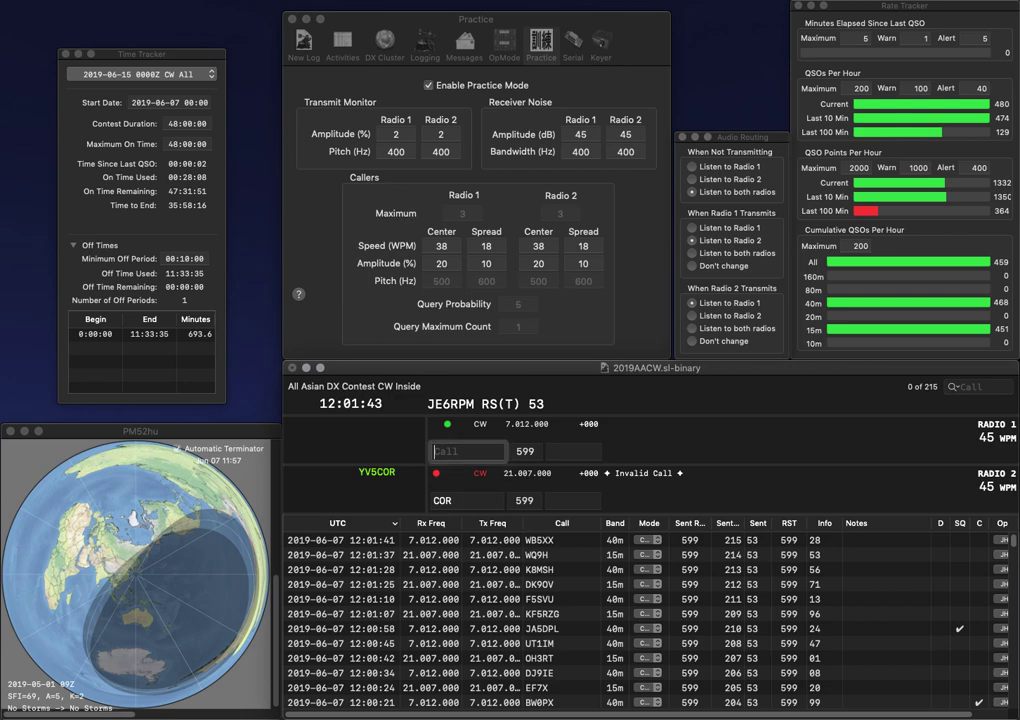
Step: Send the call RN9S on Radio 1 and log it with exchange 43, clearing the unfinished call entry on Radio 2
{"action": "type", "text": "RN9S"}
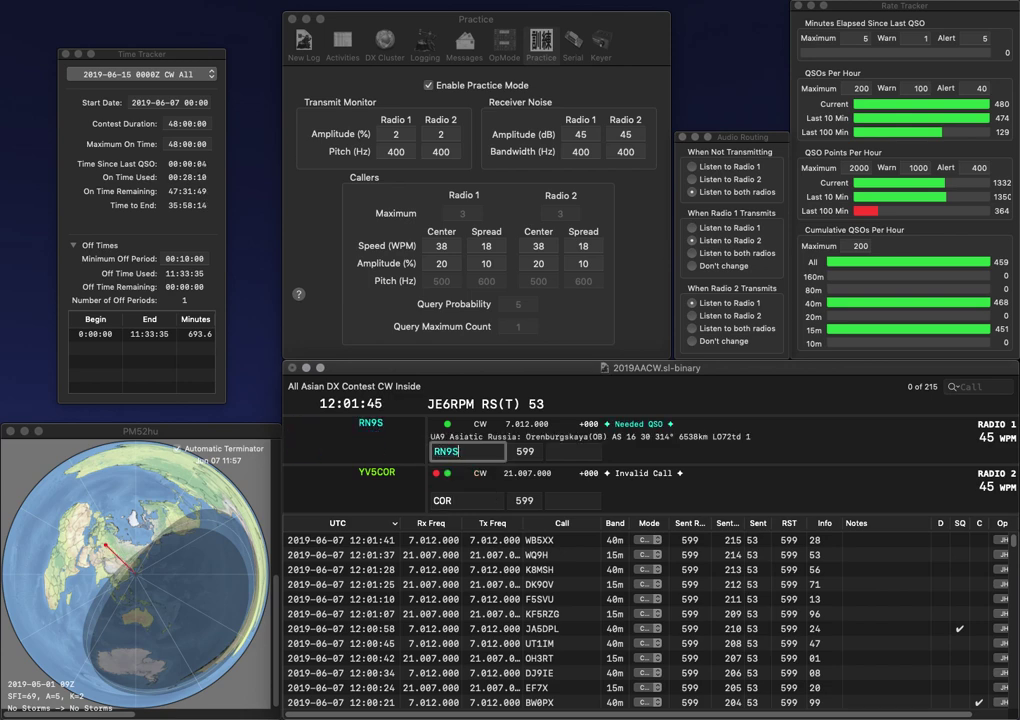
{"action": "key", "text": "Return"}
{"action": "type", "text": "YBC"}
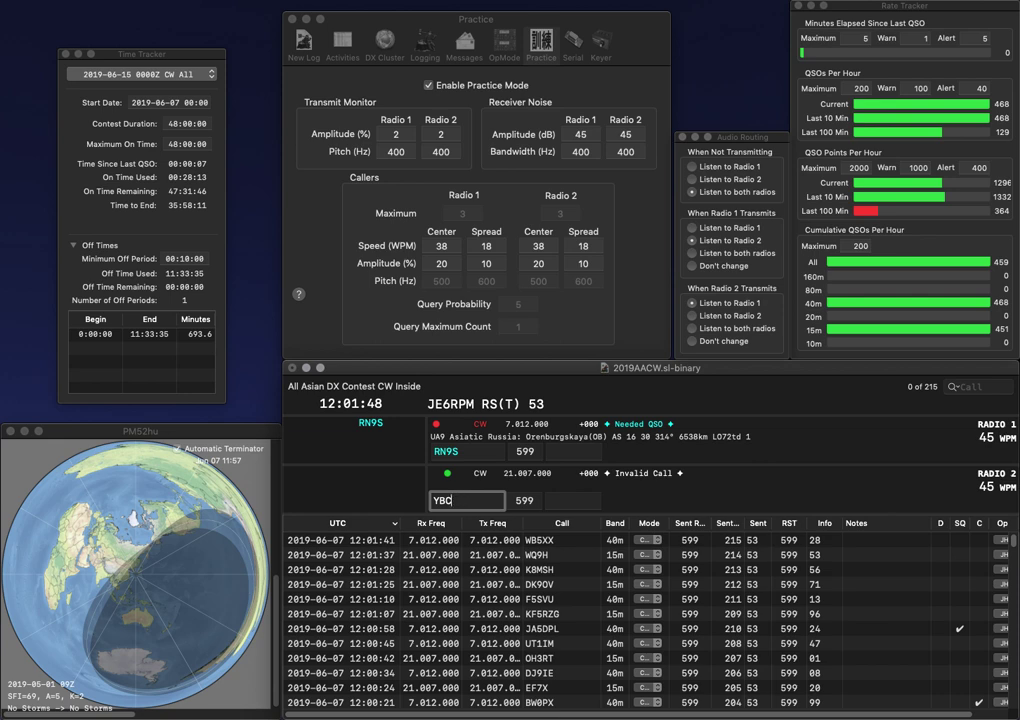
{"action": "key", "text": "Escape"}
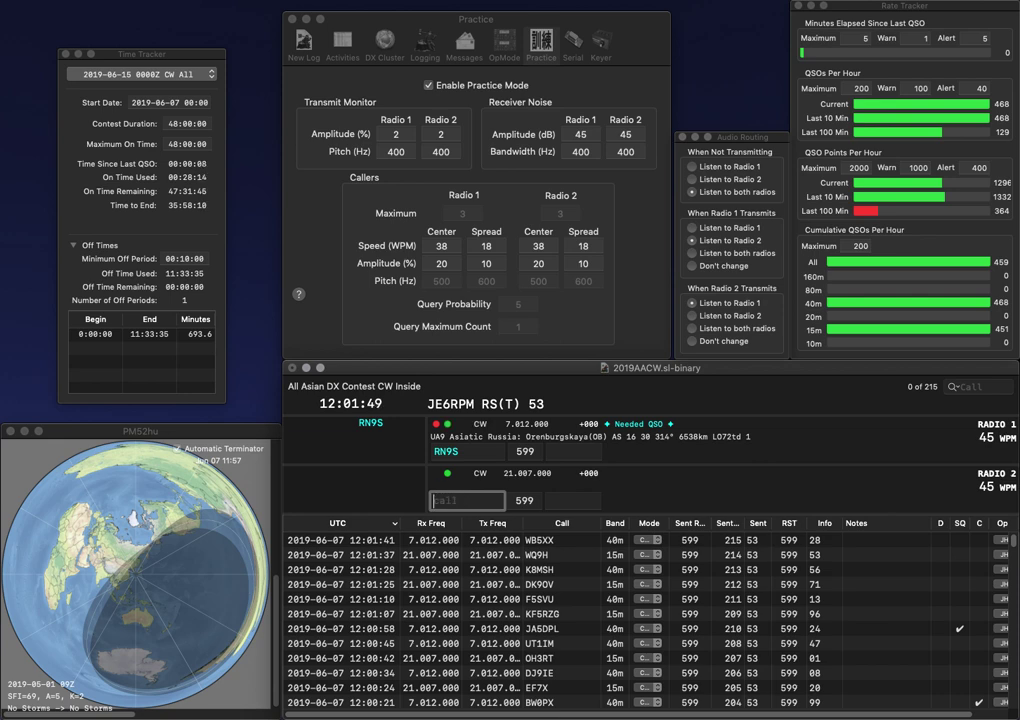
{"action": "key", "text": "Return"}
{"action": "key", "text": "space"}
{"action": "type", "text": "43"}
{"action": "key", "text": "Return"}
{"action": "type", "text": "CT9"}
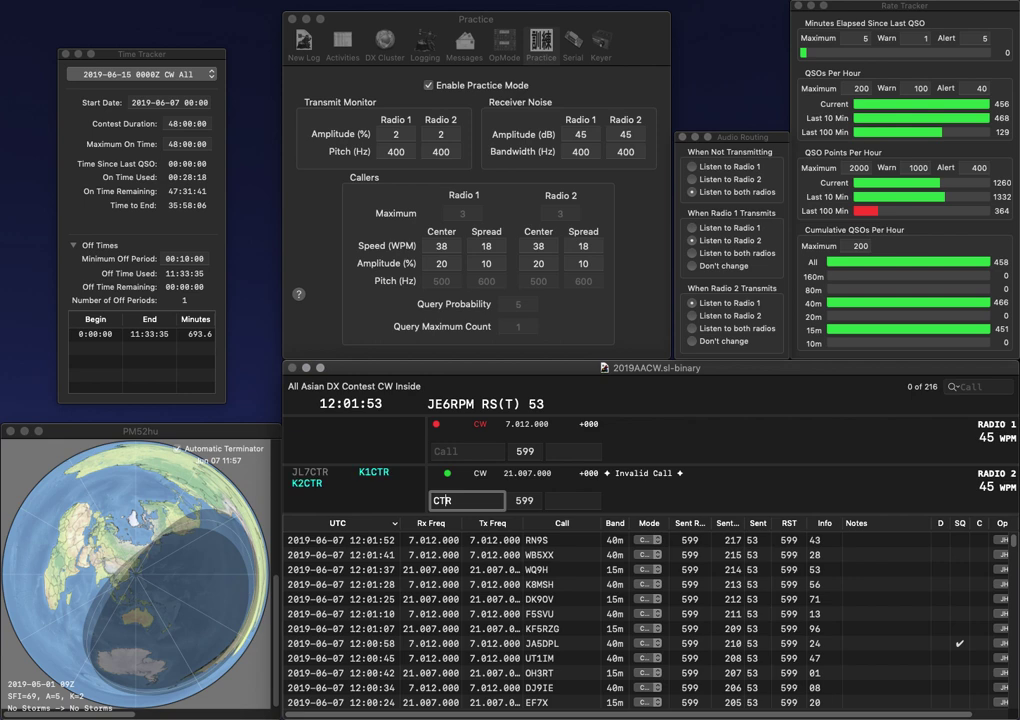
{"action": "type", "text": "/OL3"}
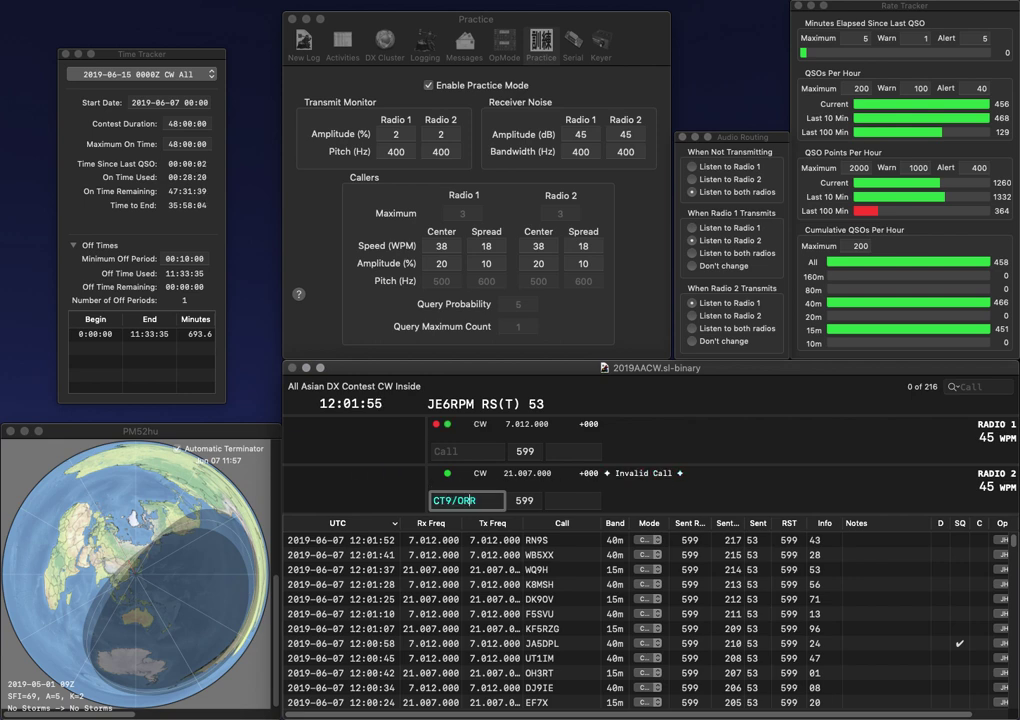
{"action": "key", "text": "Return"}
{"action": "type", "text": "L"}
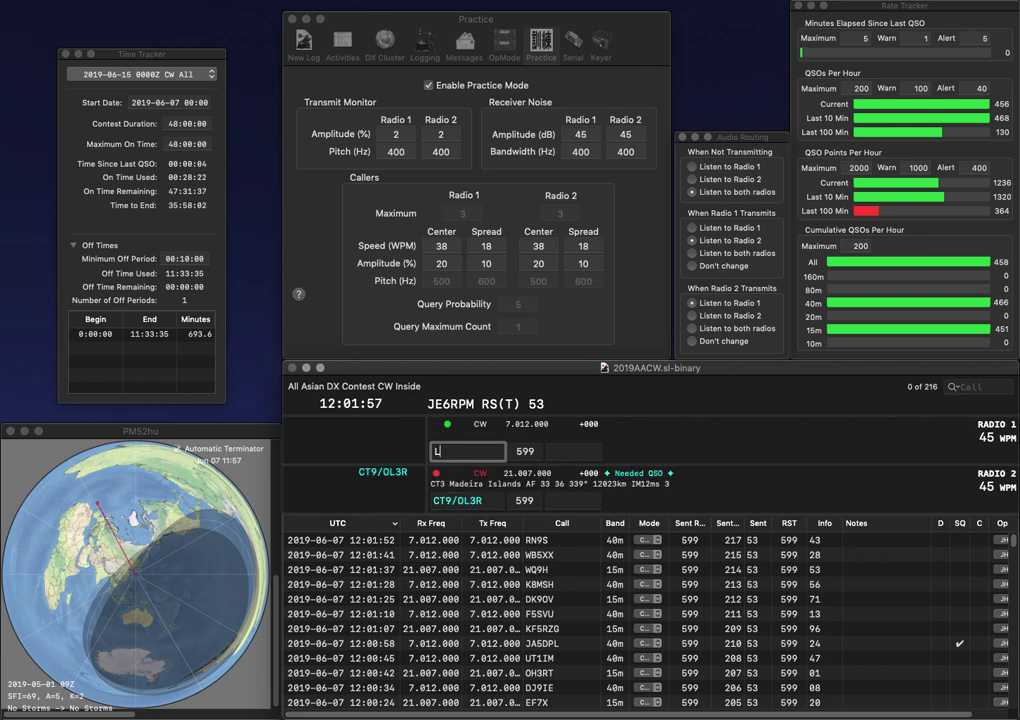
{"action": "type", "text": "SE"}
{"action": "type", "text": "W9"}
{"action": "key", "text": "Return"}
{"action": "key", "text": "space"}
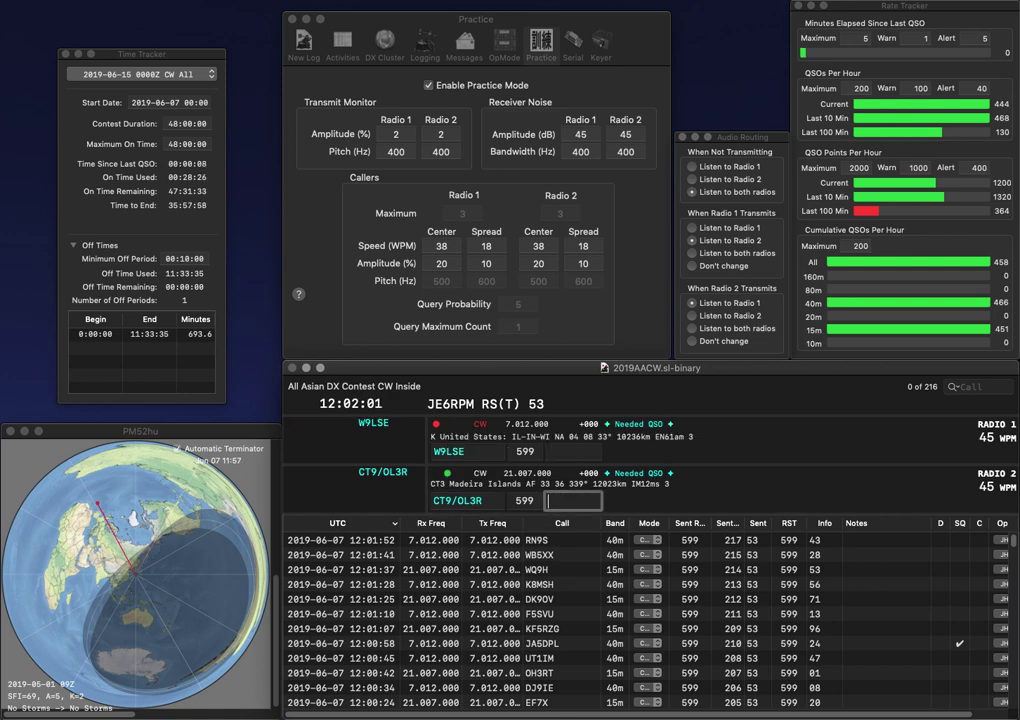
{"action": "type", "text": "40"}
{"action": "key", "text": "Return"}
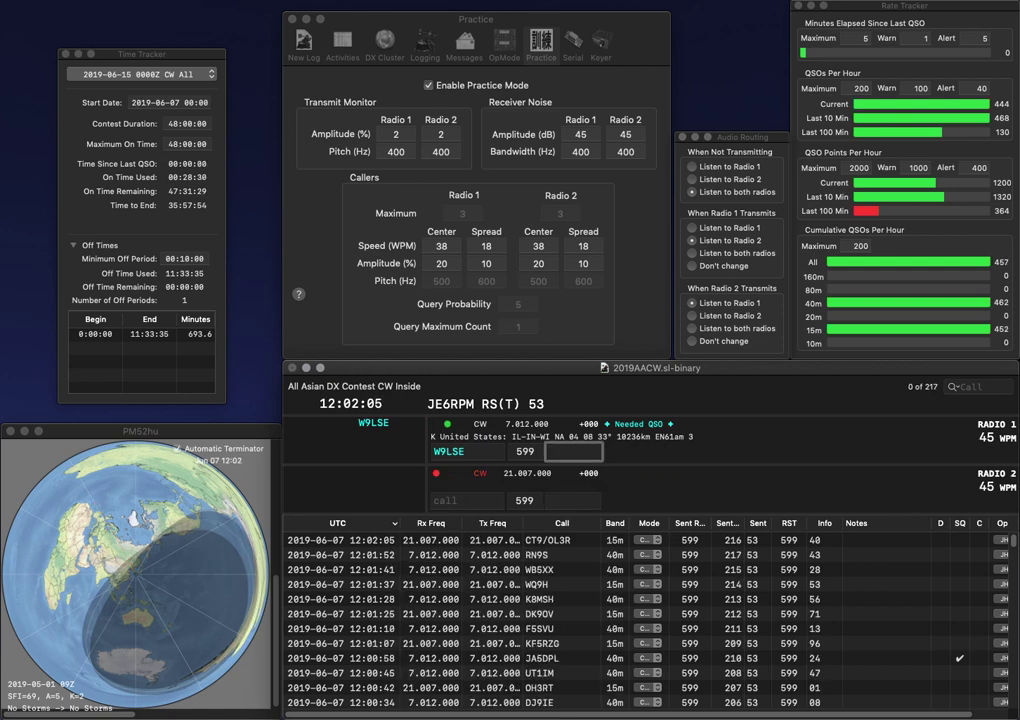
{"action": "type", "text": "04"}
{"action": "key", "text": "Return"}
{"action": "type", "text": "JR7"}
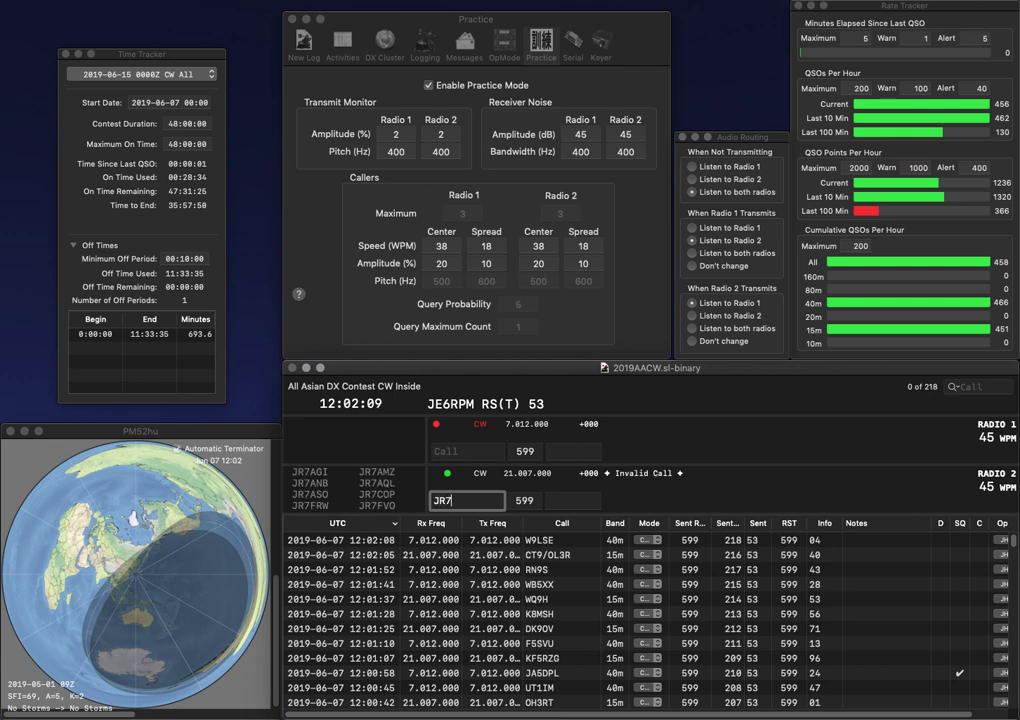
{"action": "type", "text": "KSZ"}
{"action": "key", "text": "Return"}
{"action": "type", "text": "VE3MZD"}
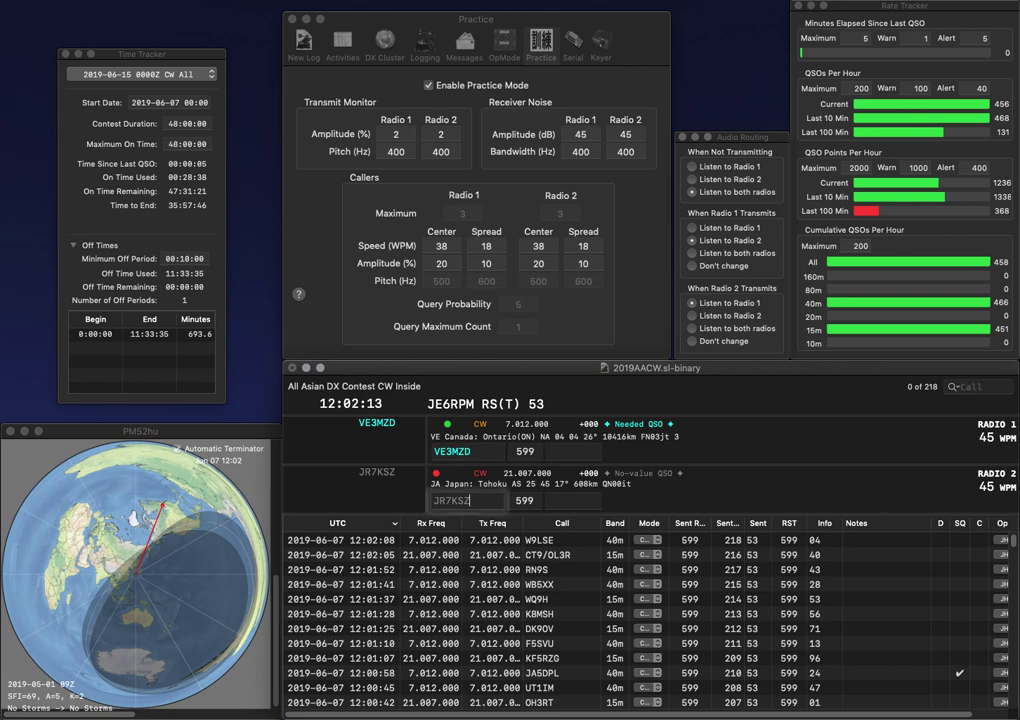
{"action": "key", "text": "space"}
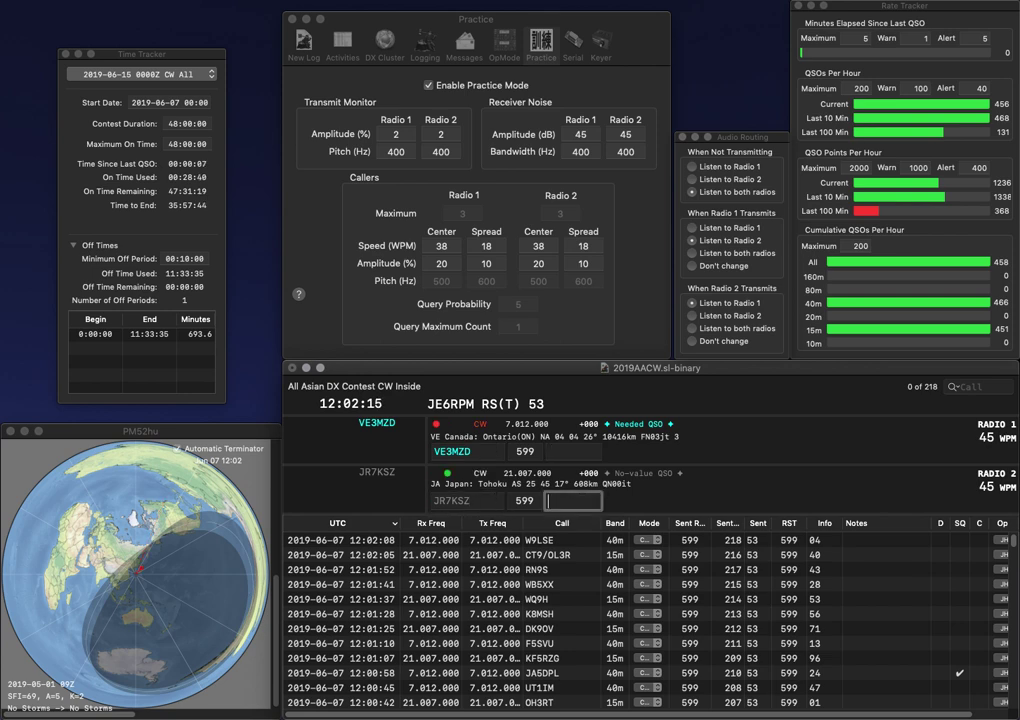
{"action": "type", "text": "61"}
{"action": "key", "text": "Return"}
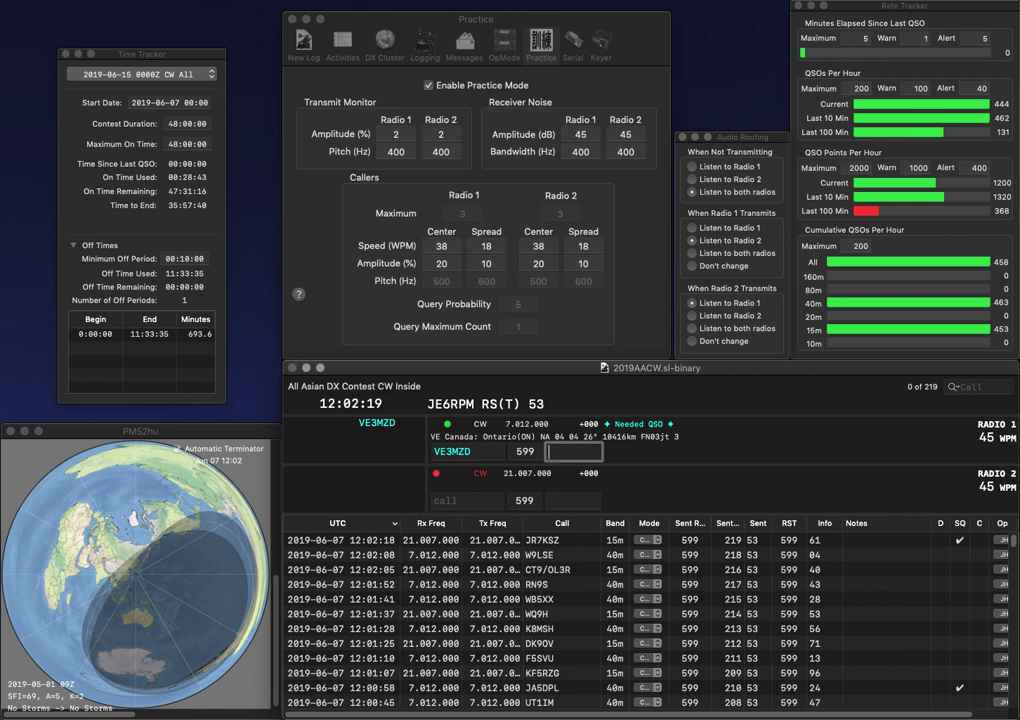
{"action": "type", "text": "90"}
{"action": "key", "text": "Return"}
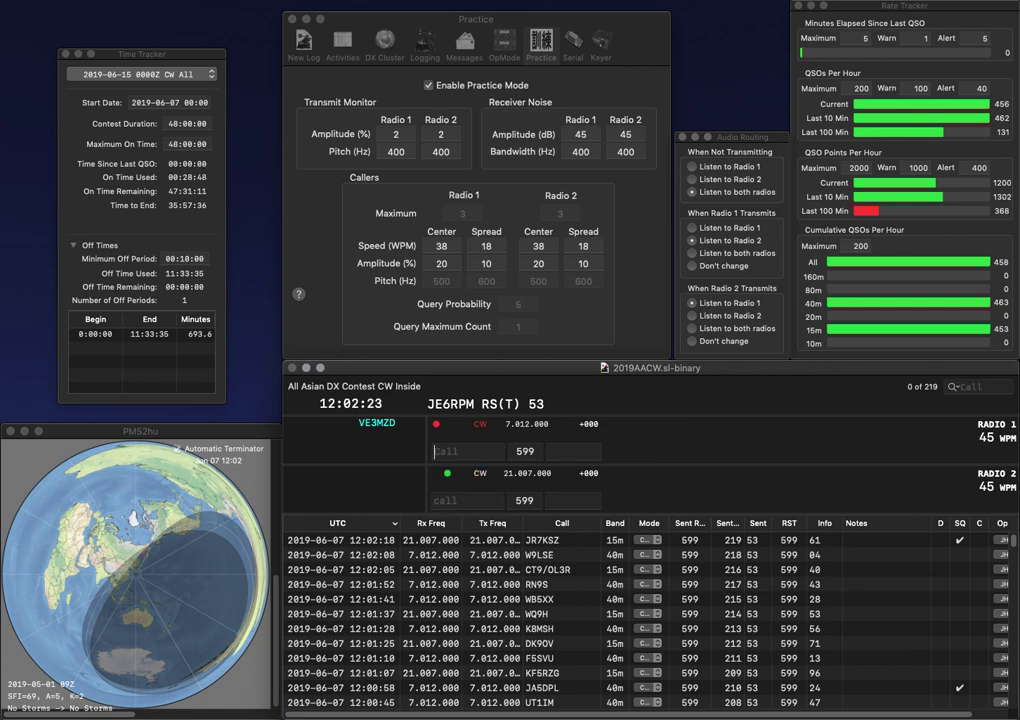
Step: Send the partial call FTL on Radio 2, completing it to DL0FTL after sending the call N6AJS on Radio 1
{"action": "type", "text": "FTL"}
{"action": "key", "text": "Return"}
{"action": "type", "text": "N6AJS"}
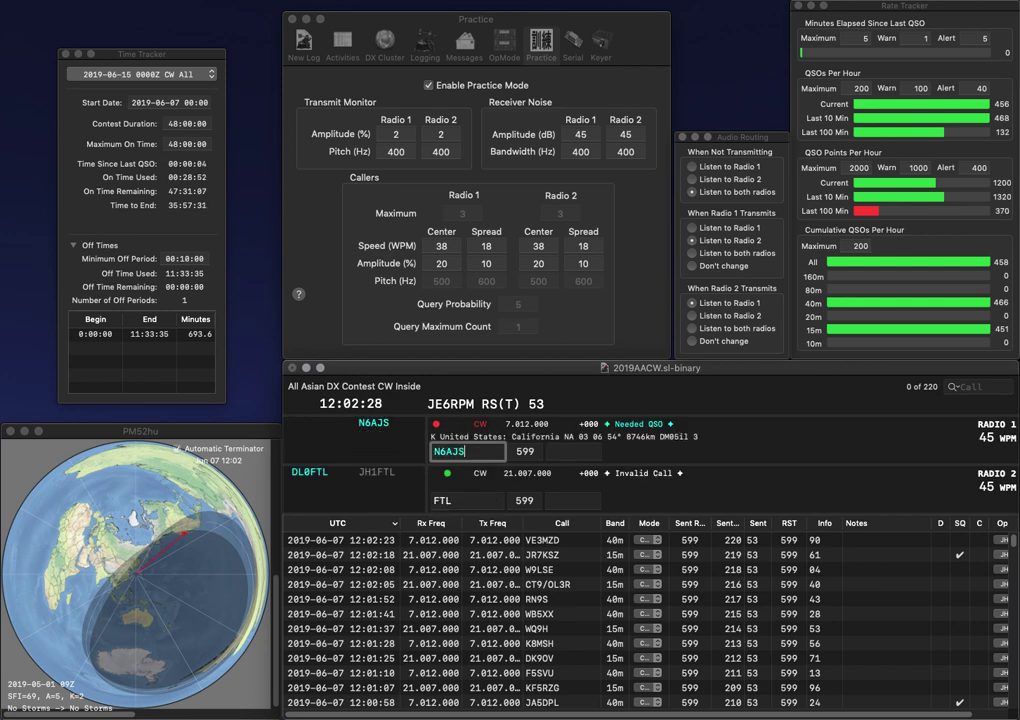
{"action": "key", "text": "Return"}
{"action": "type", "text": "DL0"}
{"action": "key", "text": "Return"}
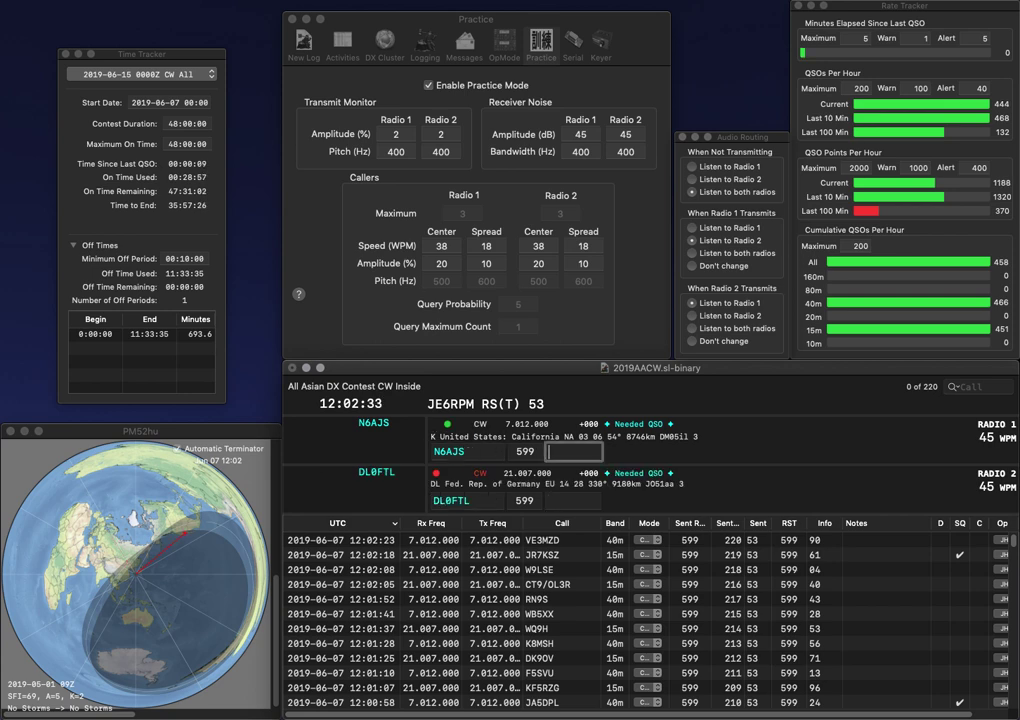
{"action": "type", "text": "07"}
{"action": "key", "text": "Return"}
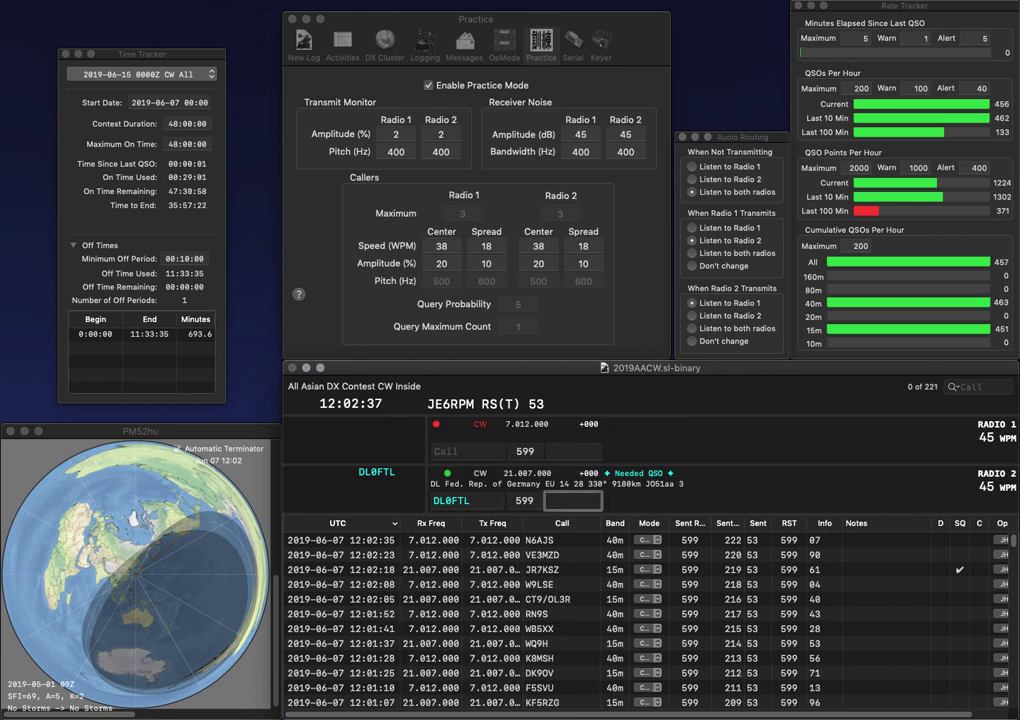
{"action": "type", "text": "82"}
{"action": "key", "text": "Return"}
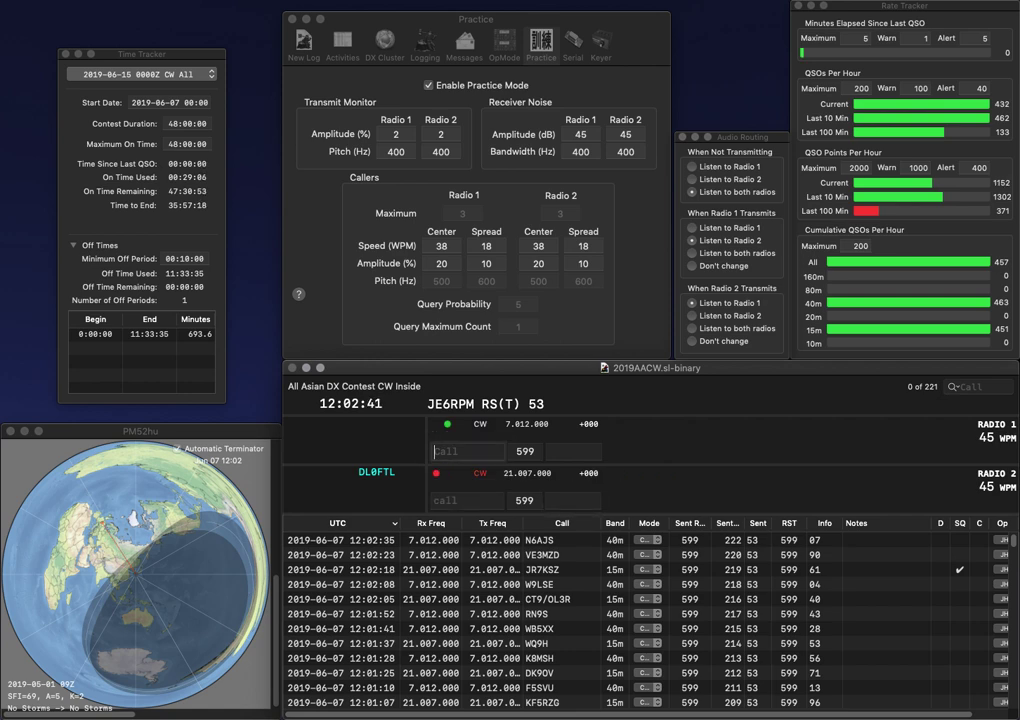
Step: Send the call EW8EW on Radio 1 and the partial call GW on Radio 2
{"action": "type", "text": "EW8EW"}
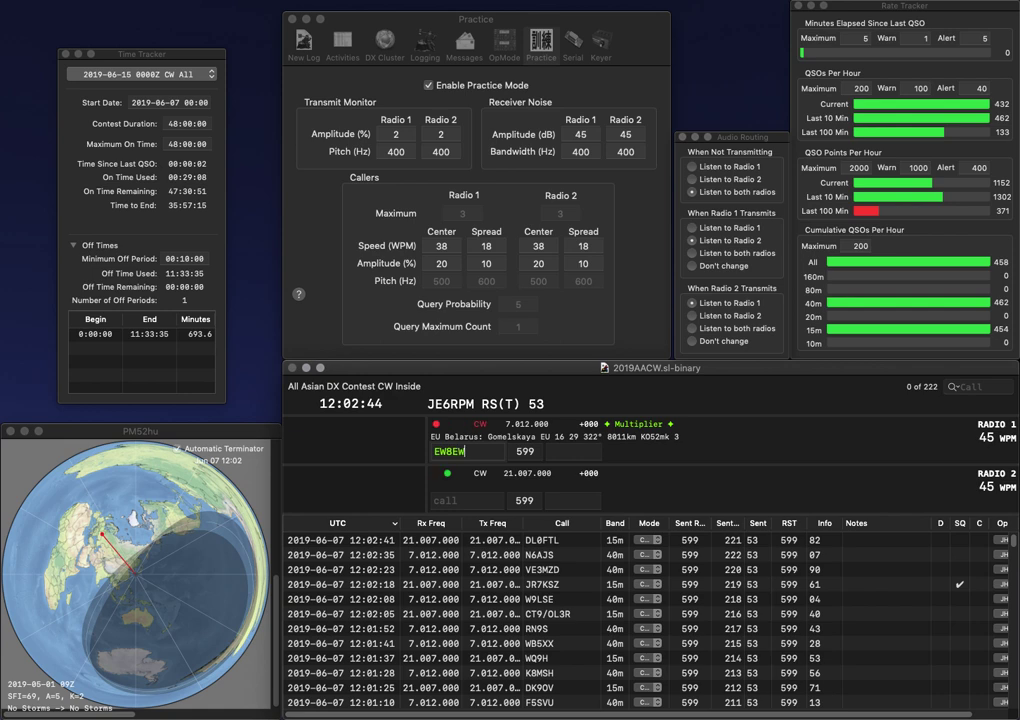
{"action": "key", "text": "Return"}
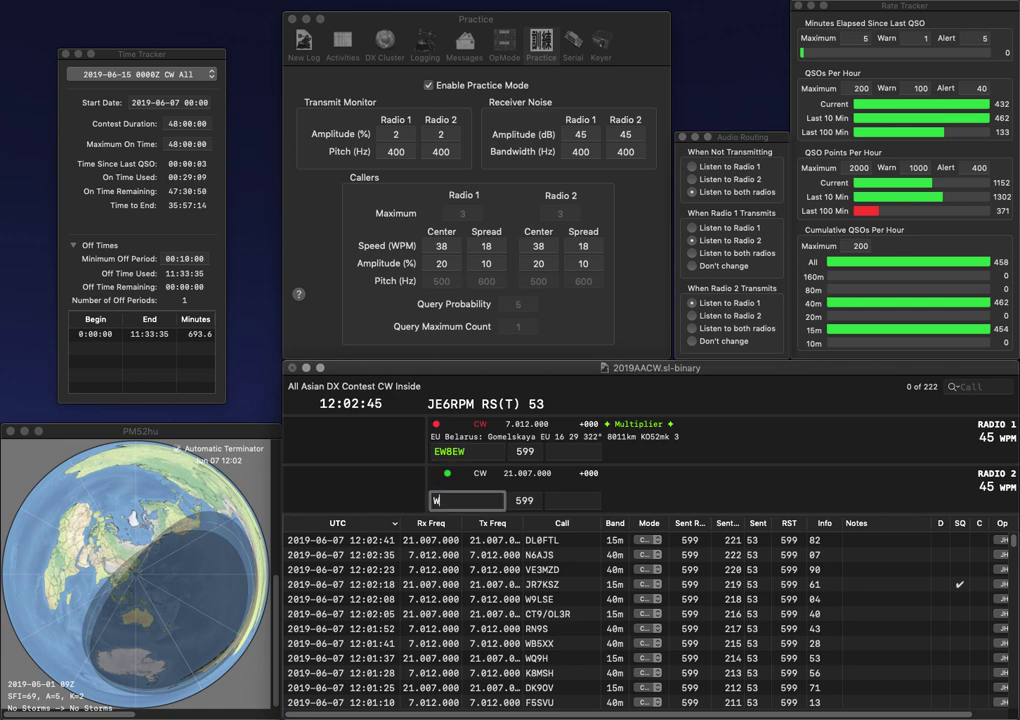
{"action": "type", "text": "GW"}
{"action": "key", "text": "Return"}
{"action": "key", "text": "Left"}
{"action": "key", "text": "Left"}
{"action": "key", "text": "BackSpace"}
{"action": "type", "text": "6"}
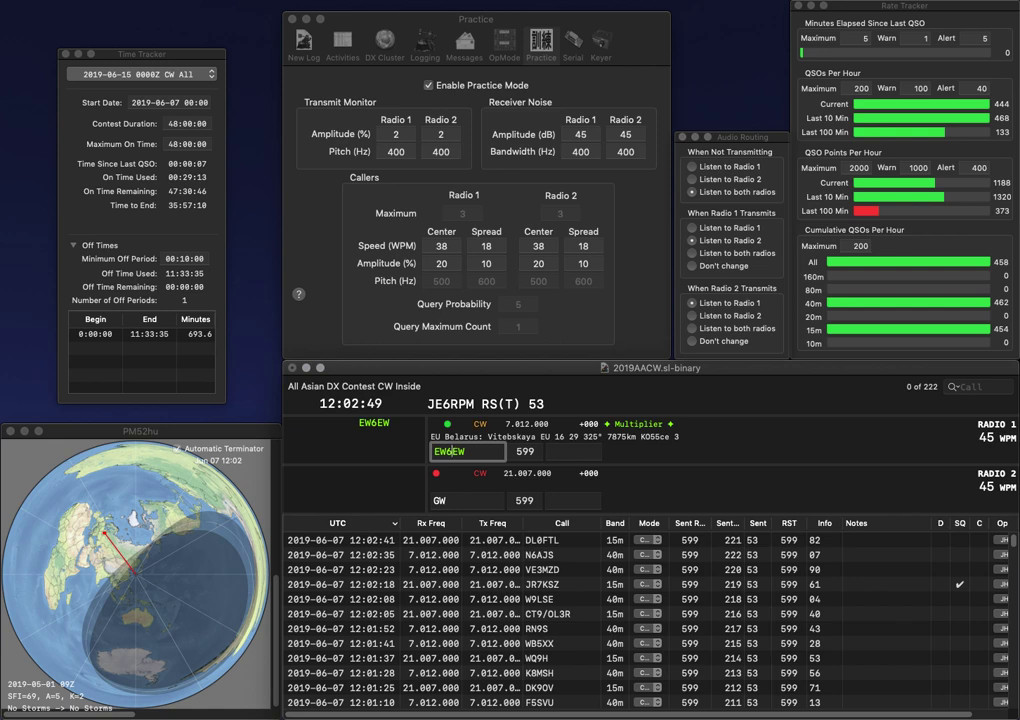
{"action": "key", "text": "Return"}
{"action": "type", "text": "5NF"}
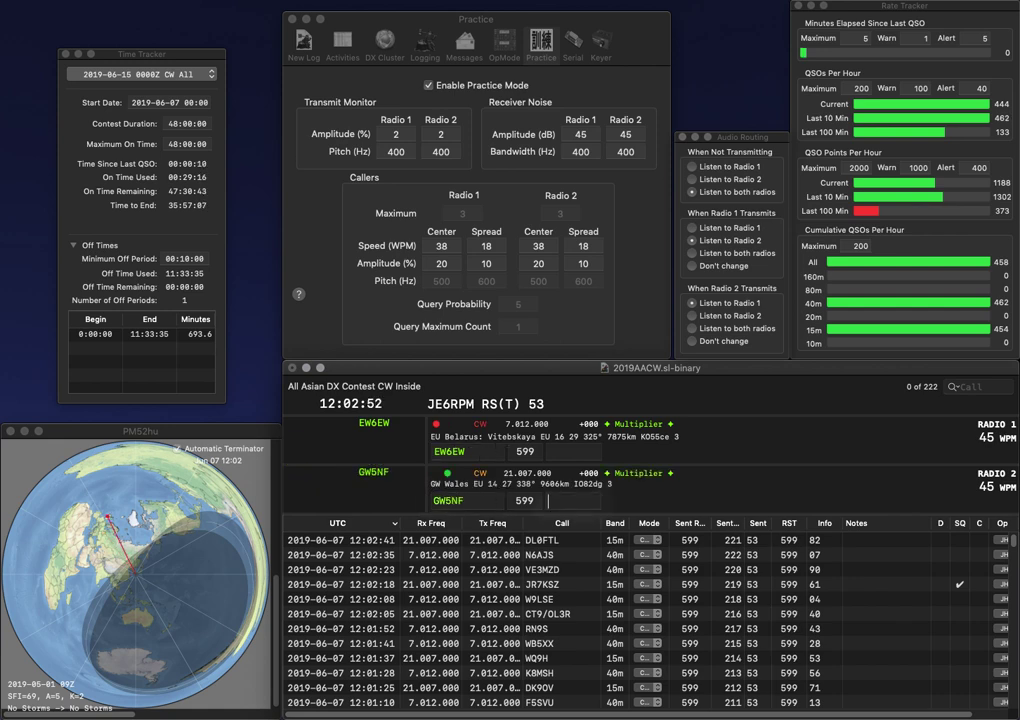
{"action": "key", "text": "Return"}
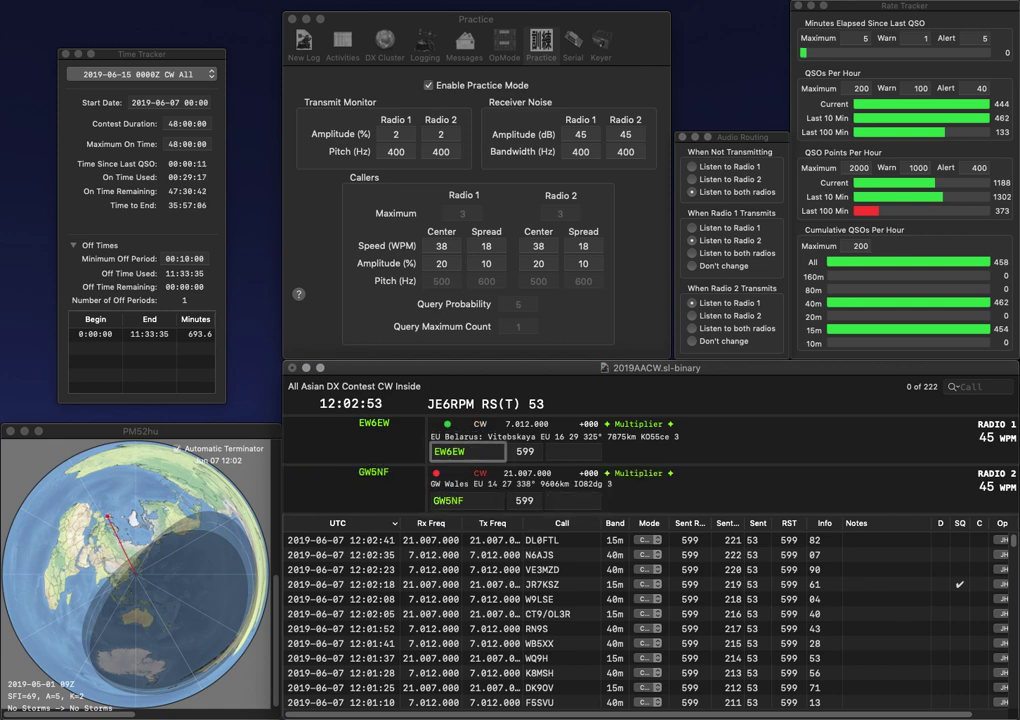
{"action": "key", "text": "space"}
{"action": "type", "text": "55"}
{"action": "key", "text": "Return"}
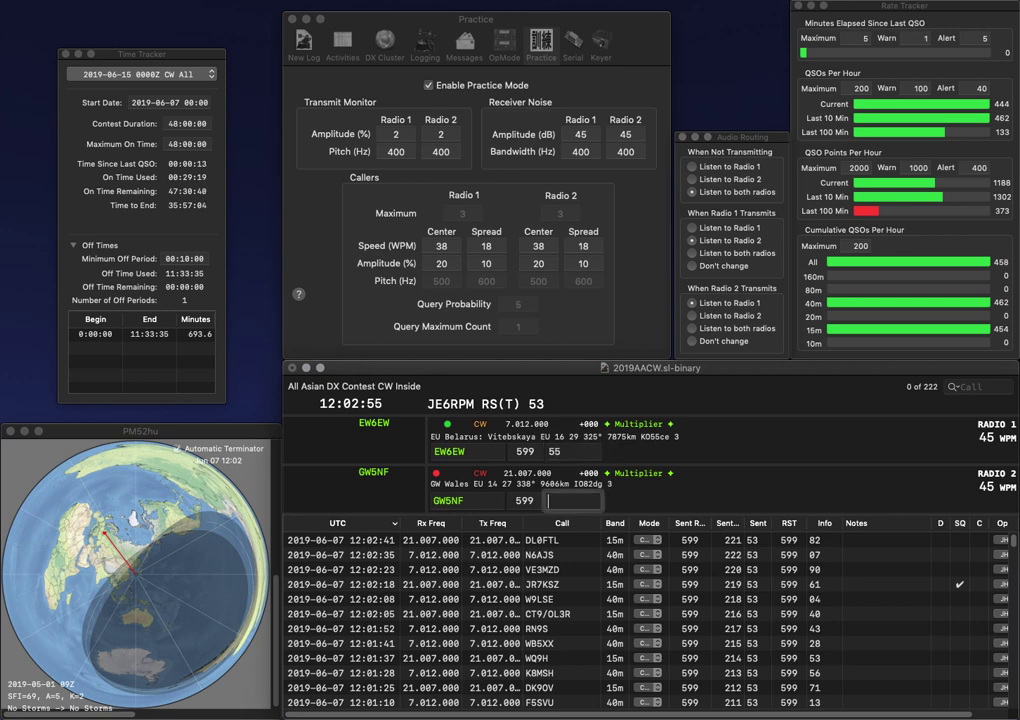
{"action": "type", "text": "61"}
{"action": "key", "text": "Return"}
Step: Enter the next caller CX1AA on Radio 1 and send the call with the exchange
{"action": "type", "text": "CX1"}
{"action": "type", "text": "WAA"}
{"action": "key", "text": "BackSpace"}
{"action": "key", "text": "BackSpace"}
{"action": "key", "text": "BackSpace"}
{"action": "type", "text": "AA"}
{"action": "key", "text": "Return"}
Step: Send the partial call PYL on Radio 2 and log CX1AA on Radio 1 with exchange 77
{"action": "type", "text": "PYL"}
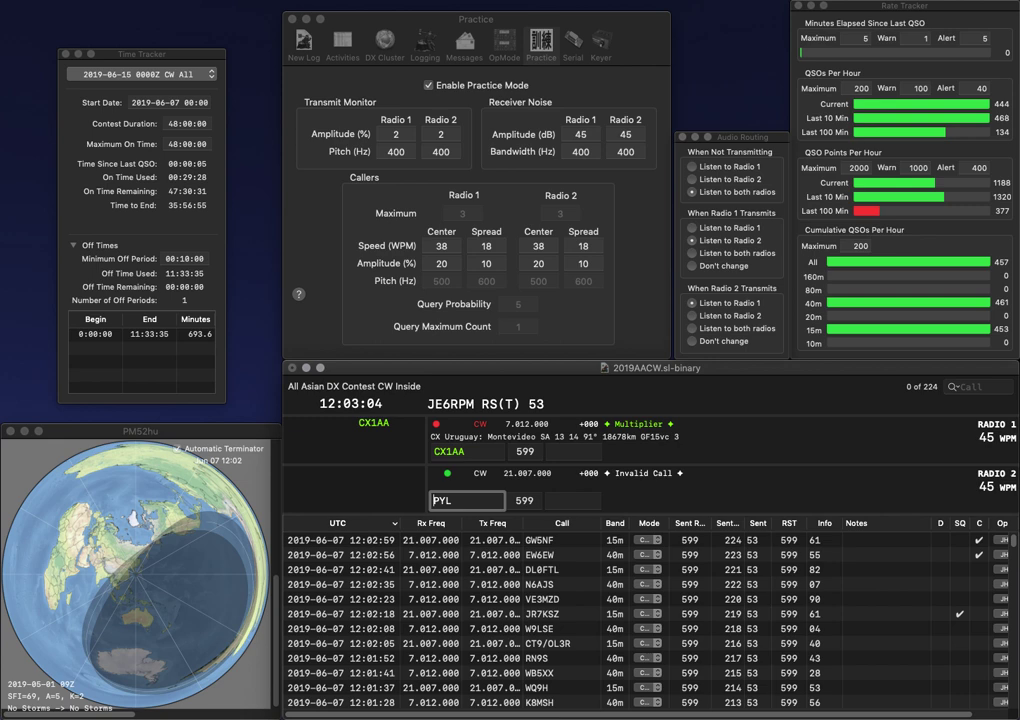
{"action": "key", "text": "Return"}
{"action": "key", "text": "space"}
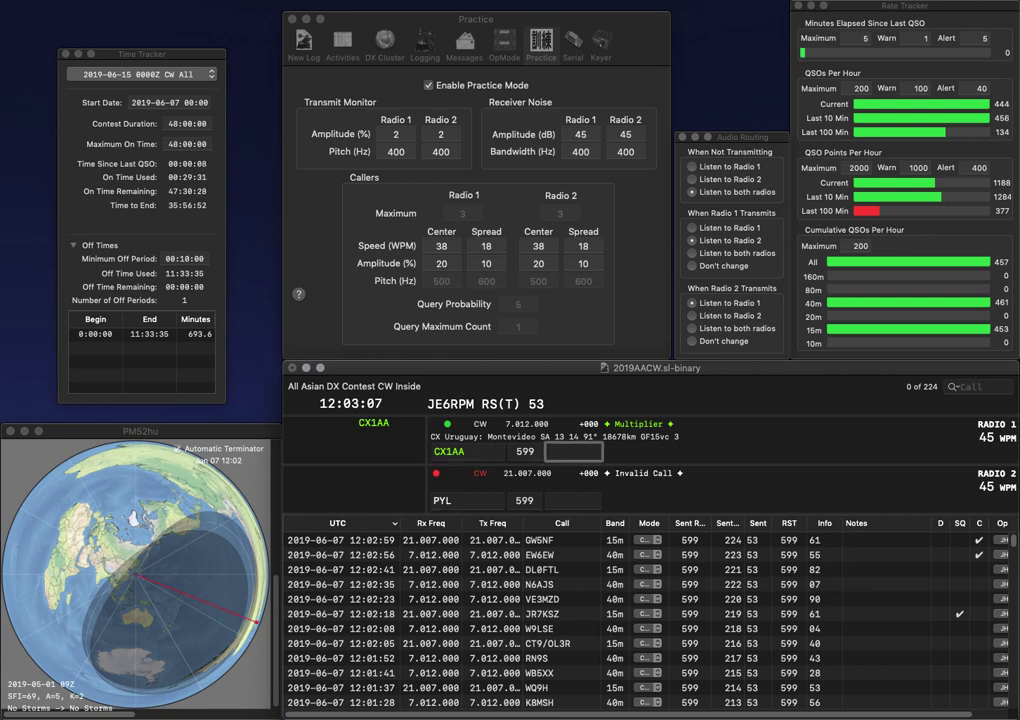
{"action": "key", "text": "Return"}
{"action": "left_click", "coordinate": [434, 500]}
{"action": "type", "text": "KI7"}
{"action": "left_click", "coordinate": [470, 500]}
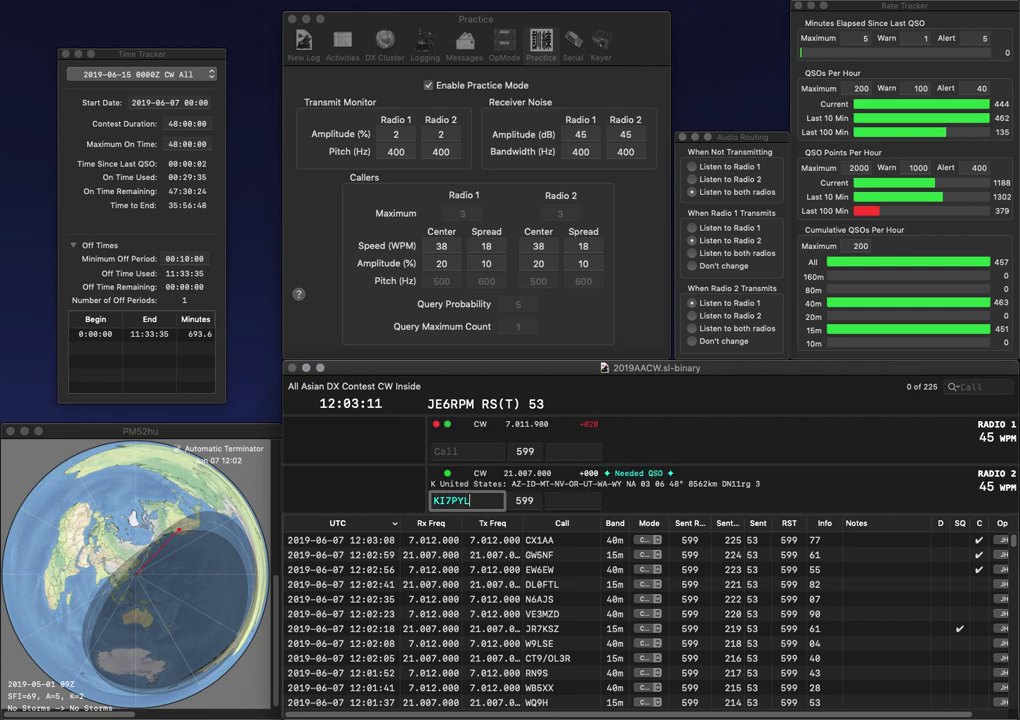
{"action": "key", "text": "Return"}
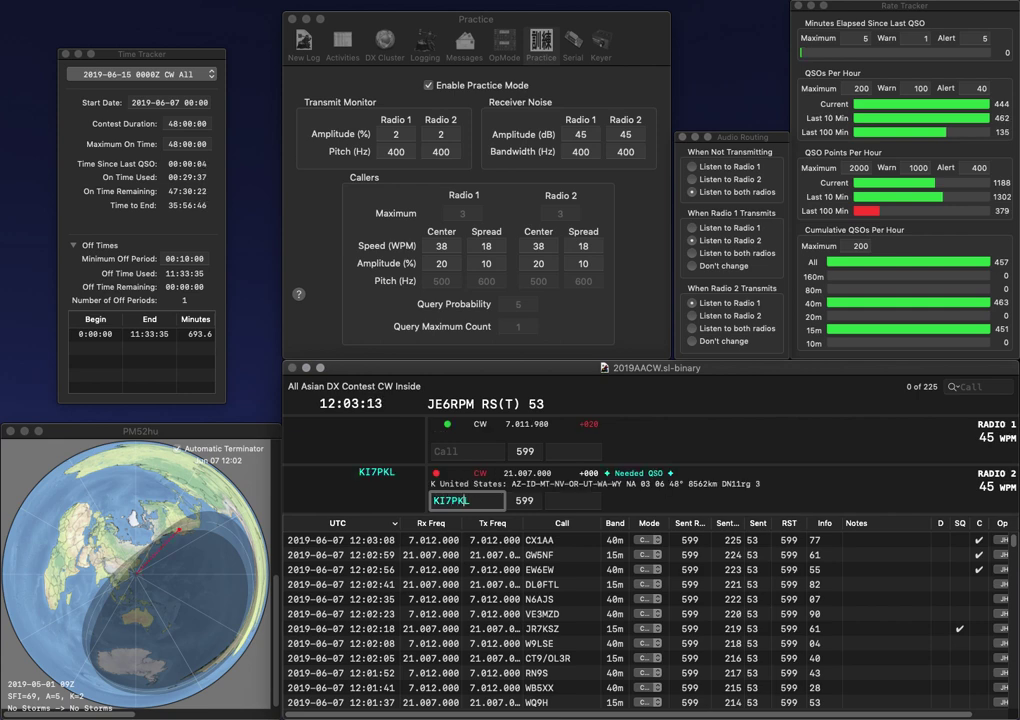
{"action": "type", "text": "VXN"}
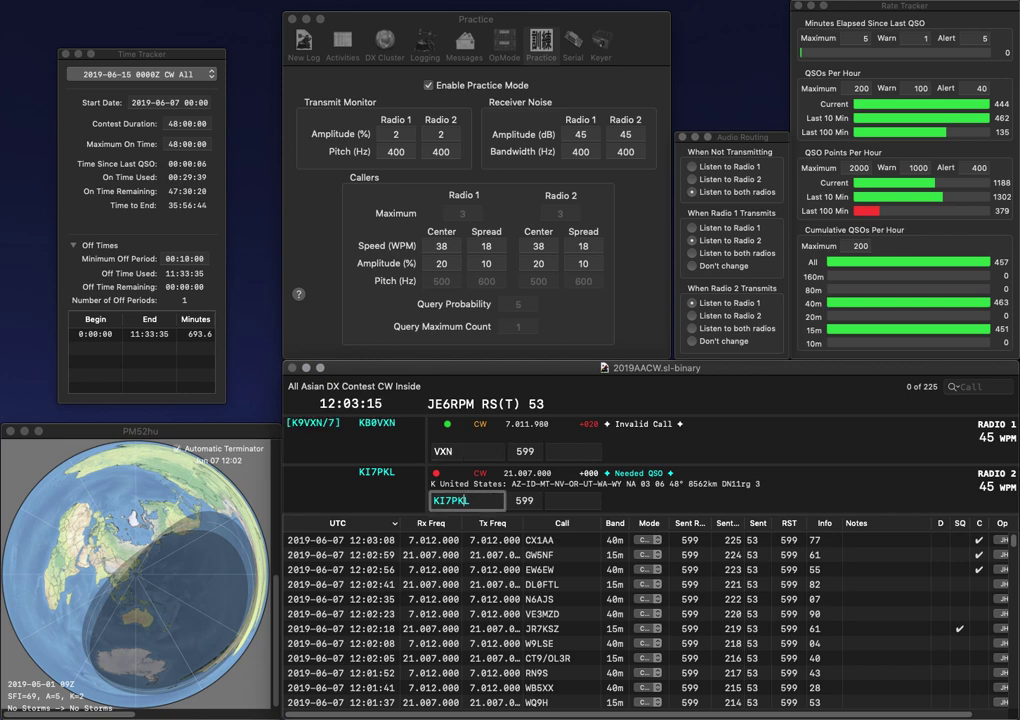
{"action": "key", "text": "Tab"}
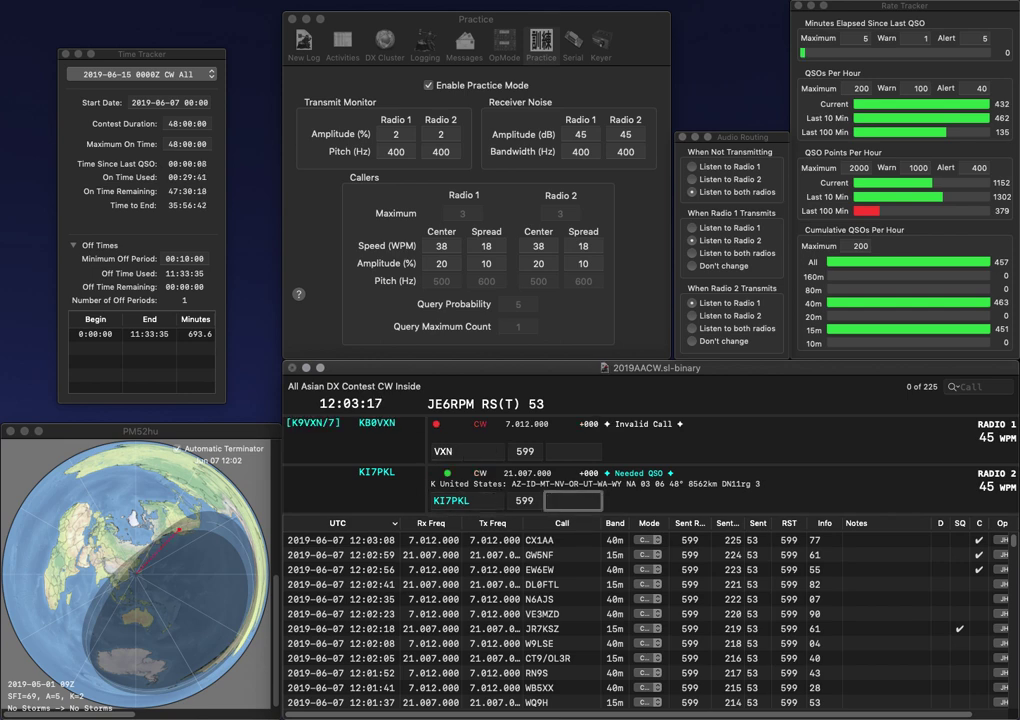
{"action": "type", "text": "890"}
{"action": "key", "text": "Return"}
{"action": "type", "text": "KB"}
{"action": "key", "text": "BackSpace"}
{"action": "key", "text": "BackSpace"}
{"action": "key", "text": "Left"}
{"action": "key", "text": "Left"}
{"action": "key", "text": "Left"}
{"action": "type", "text": "KB0"}
{"action": "key", "text": "Return"}
{"action": "type", "text": "B6MAX"}
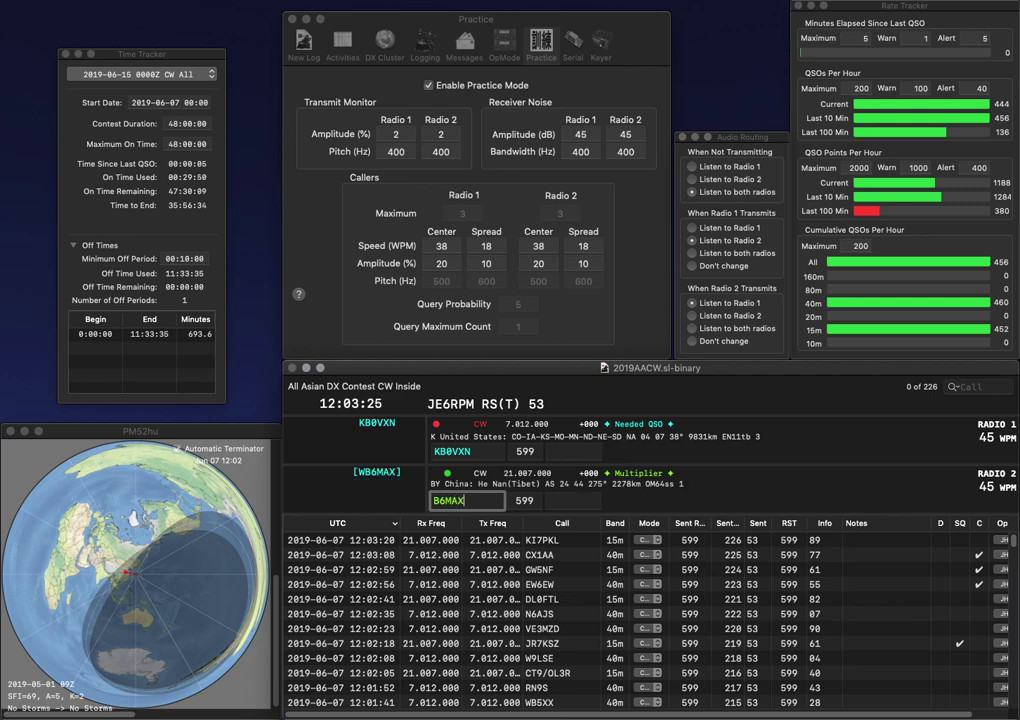
{"action": "type", "text": "W"}
{"action": "key", "text": "Return"}
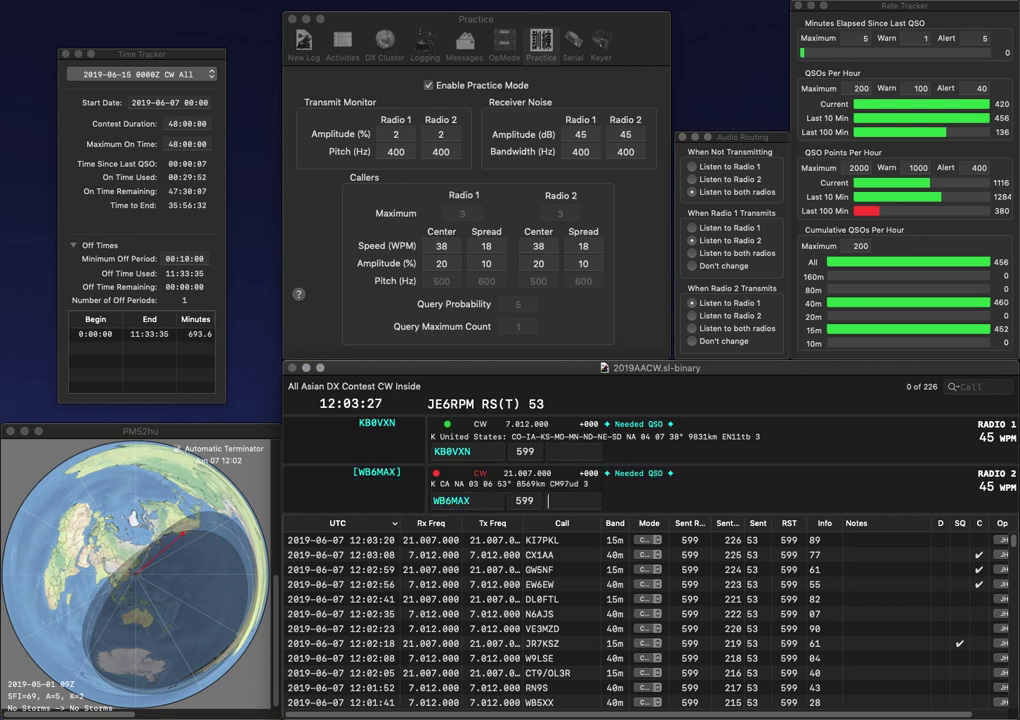
{"action": "key", "text": "Tab"}
{"action": "type", "text": "89"}
{"action": "key", "text": "Return"}
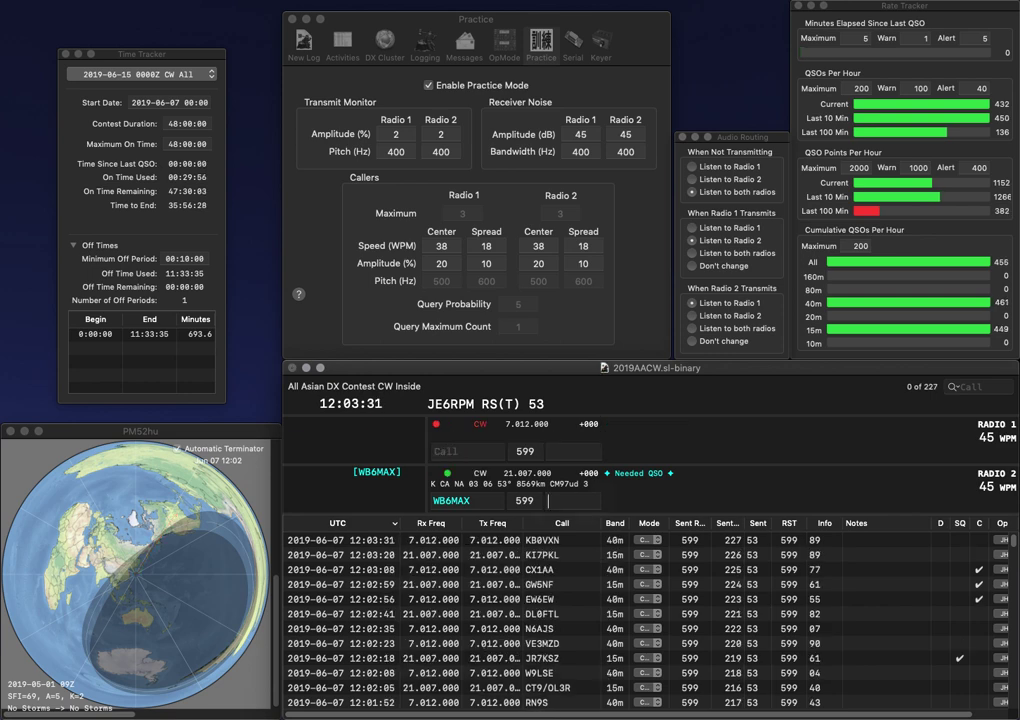
Step: Correct the Radio 2 call to UB6MAX and resend it, and send the partial call AB on Radio 1
{"action": "key", "text": "Tab"}
{"action": "key", "text": "Delete"}
{"action": "type", "text": "U"}
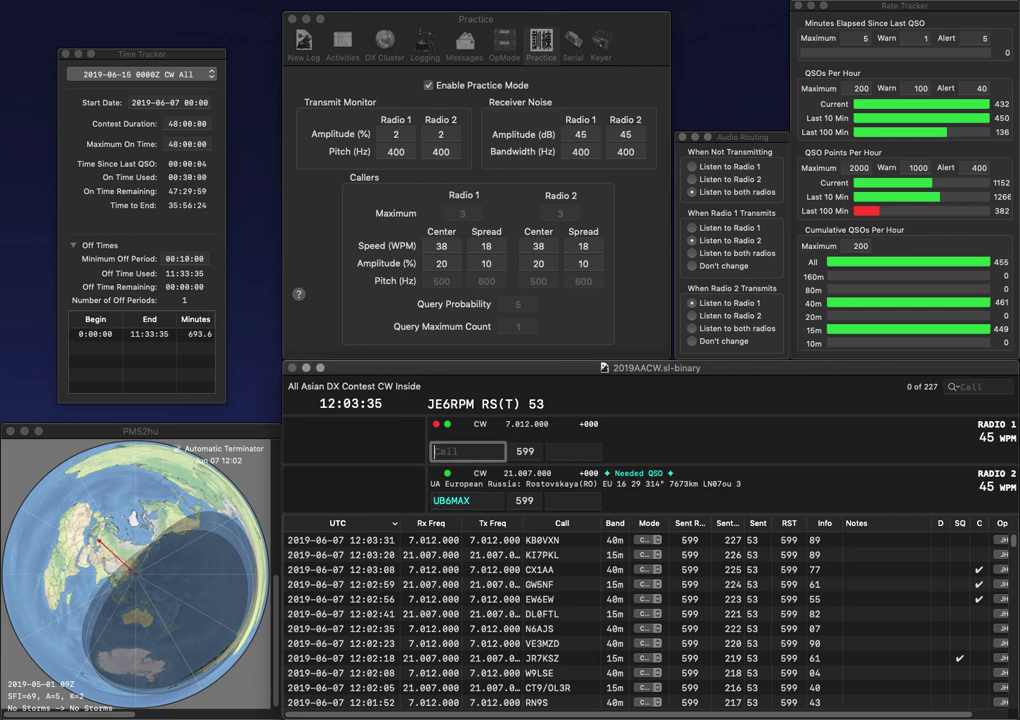
{"action": "key", "text": "Return"}
{"action": "type", "text": "AB"}
{"action": "key", "text": "Return"}
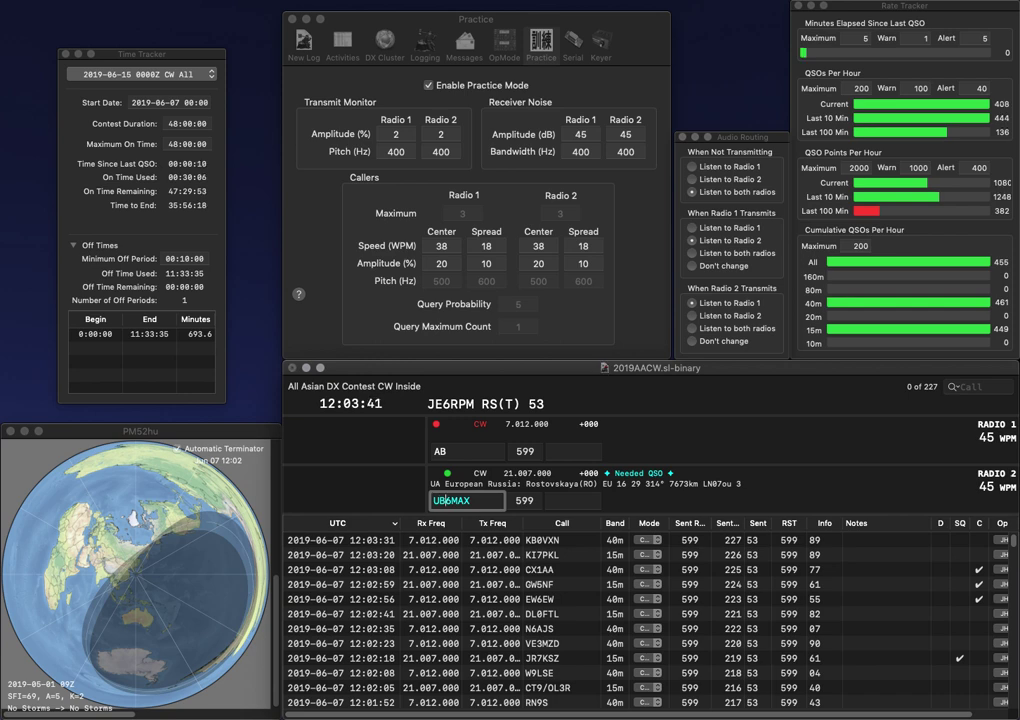
{"action": "key", "text": "Right"}
{"action": "key", "text": "BackSpace"}
{"action": "type", "text": "5"}
{"action": "key", "text": "Right"}
{"action": "key", "text": "Right"}
{"action": "key", "text": "Right"}
{"action": "key", "text": "BackSpace"}
{"action": "type", "text": "K"}
{"action": "key", "text": "Return"}
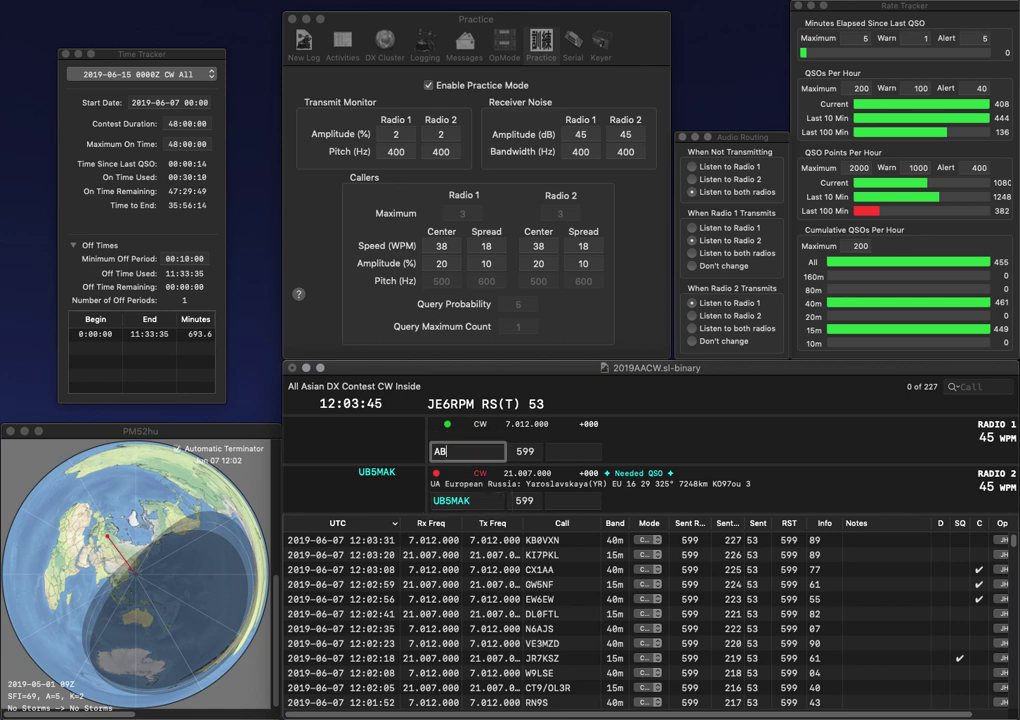
{"action": "key", "text": "BackSpace"}
{"action": "key", "text": "BackSpace"}
{"action": "type", "text": "LA6A"}
{"action": "key", "text": "Down"}
{"action": "key", "text": "space"}
{"action": "type", "text": "04"}
{"action": "key", "text": "Return"}
{"action": "key", "text": "Delete"}
{"action": "type", "text": "1"}
{"action": "key", "text": "Return"}
{"action": "type", "text": "RA4LO"}
{"action": "key", "text": "BackSpace"}
{"action": "type", "text": "PC"}
{"action": "key", "text": "Return"}
{"action": "type", "text": "55"}
{"action": "key", "text": "Return"}
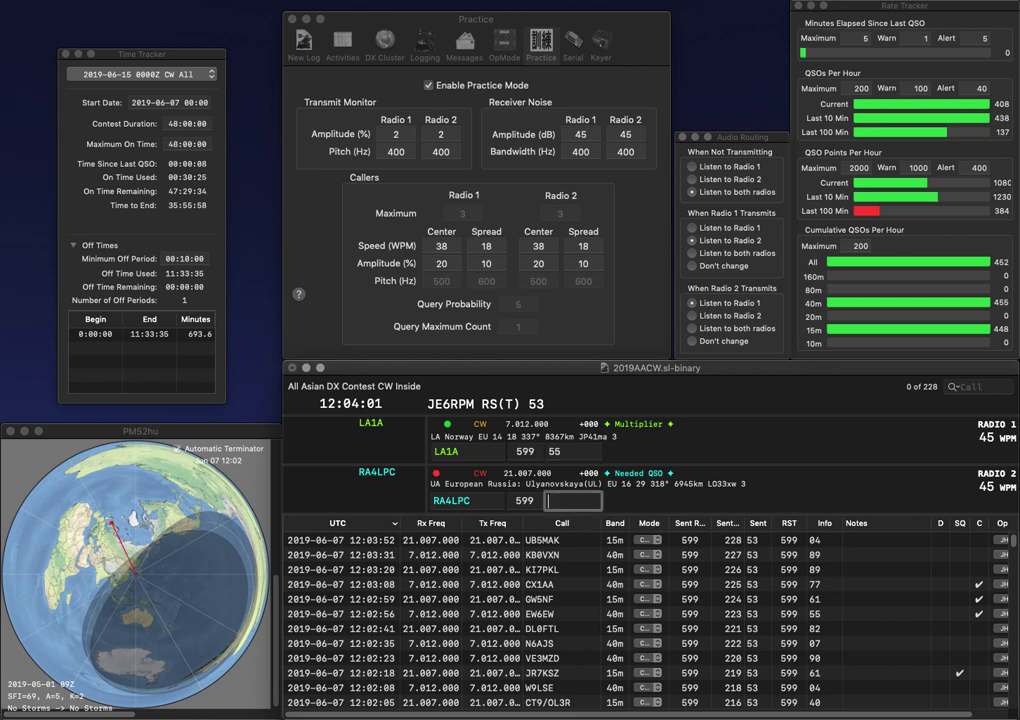
Step: Log RA4LPC on Radio 2 with exchange 35 and send the call W5TMC on Radio 1
{"action": "type", "text": "35"}
{"action": "key", "text": "Return"}
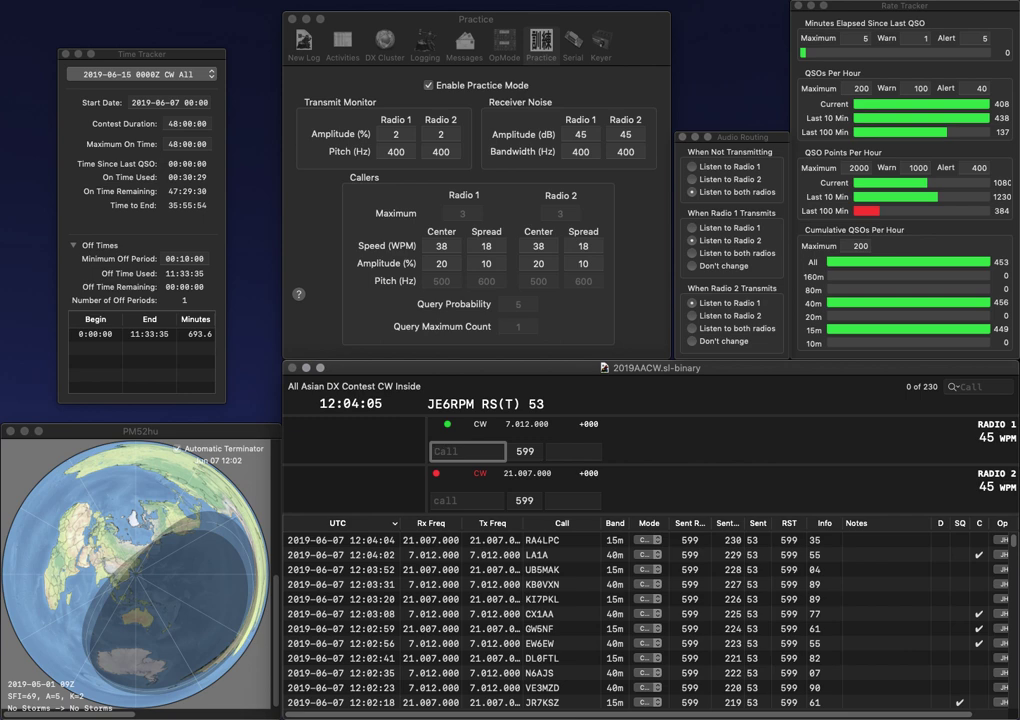
{"action": "type", "text": "W5TMC"}
{"action": "key", "text": "Return"}
{"action": "type", "text": "KG0DX"}
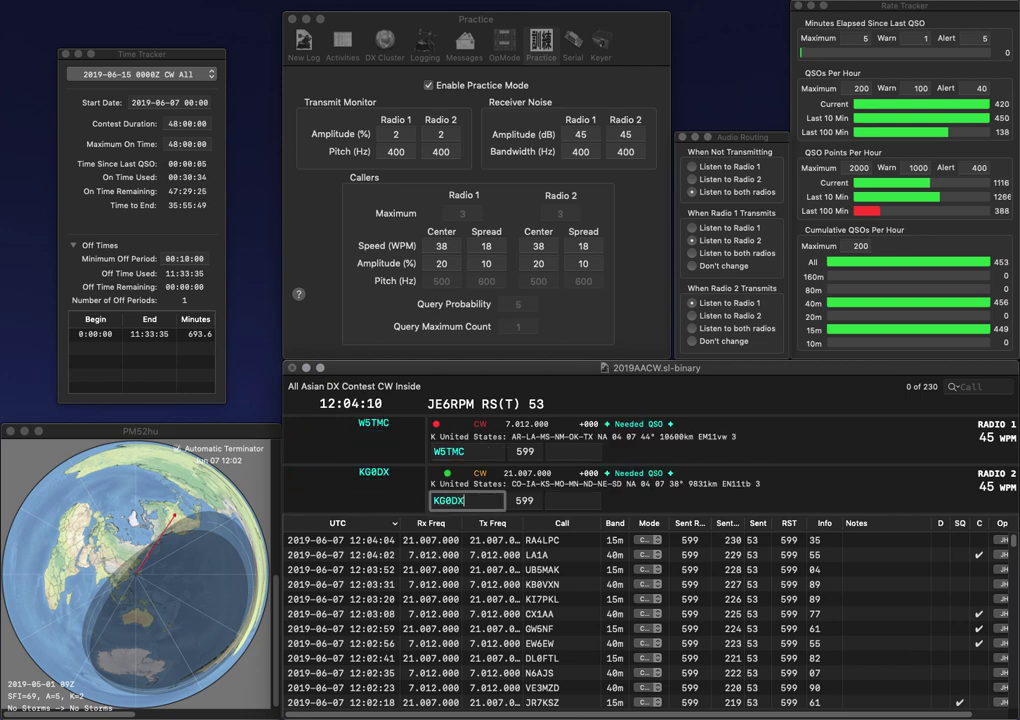
{"action": "key", "text": "Return"}
{"action": "key", "text": "Return"}
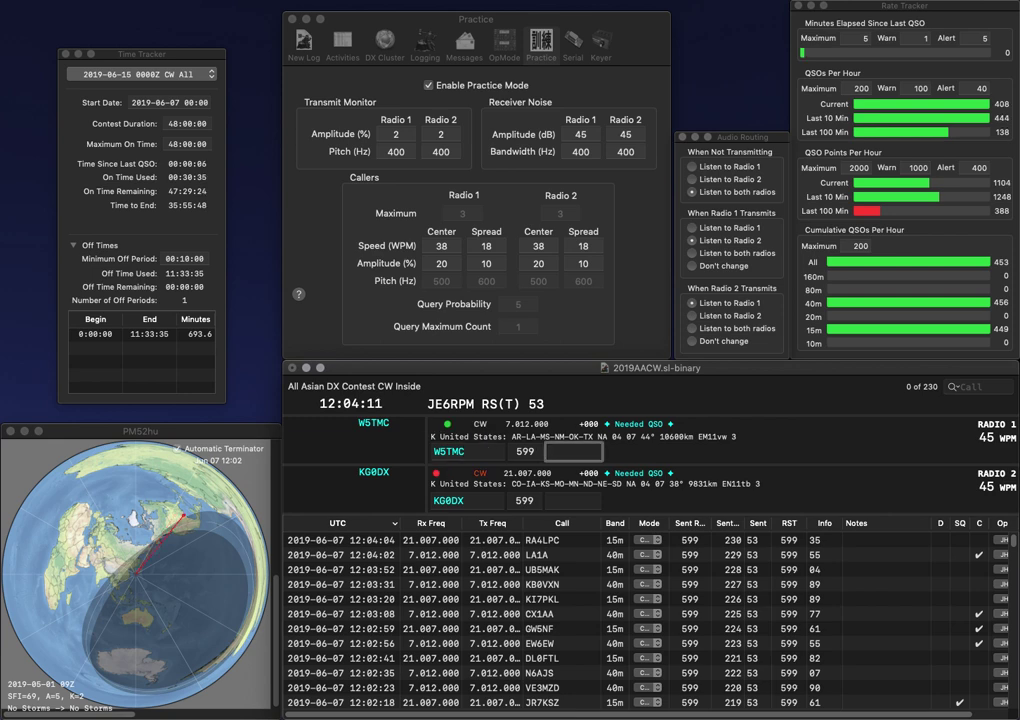
{"action": "type", "text": "47"}
{"action": "key", "text": "Return"}
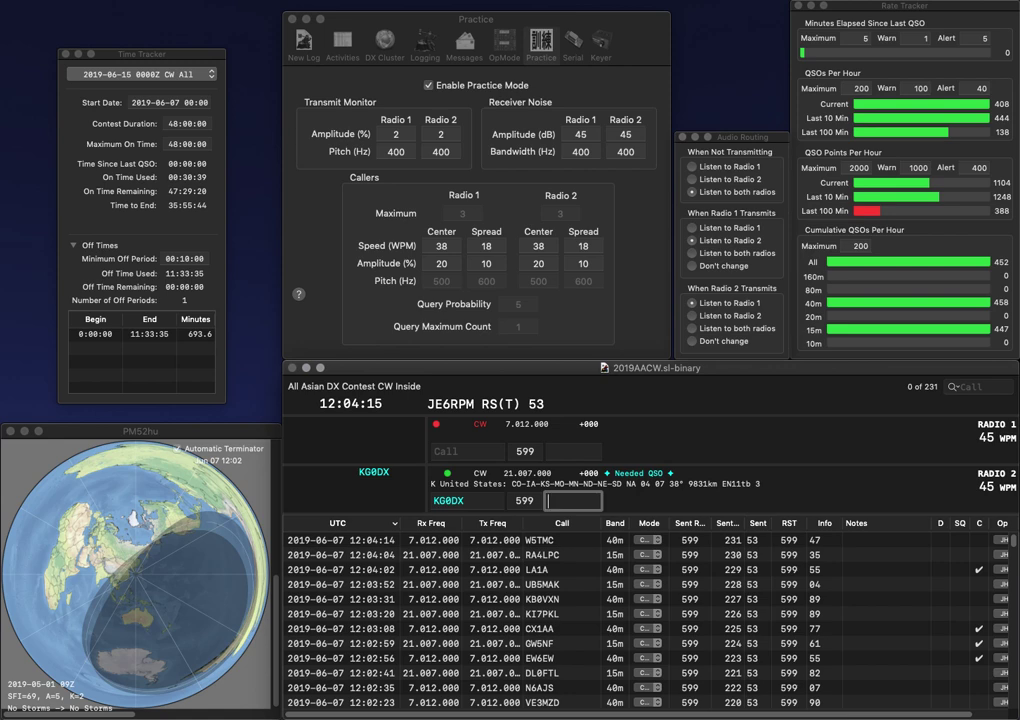
{"action": "type", "text": "00"}
{"action": "key", "text": "Return"}
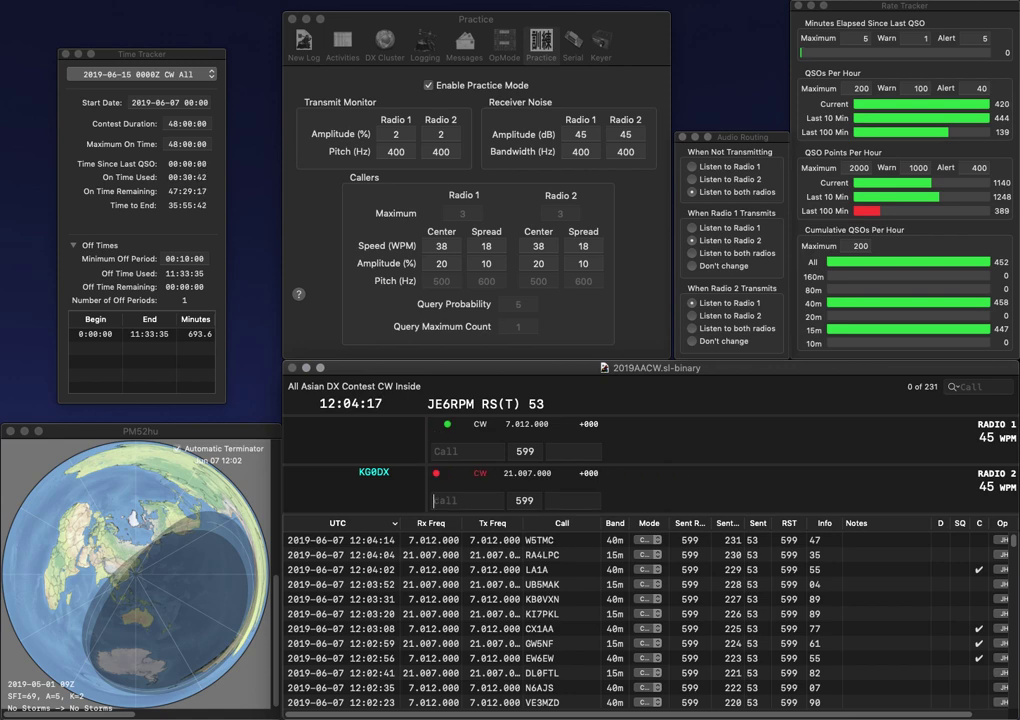
{"action": "type", "text": "2J"}
{"action": "key", "text": "backslash"}
Step: Send the partial call KH6/ on Radio 2 and extend the Radio 1 call to Q2J and send it
{"action": "type", "text": "N"}
{"action": "key", "text": "BackSpace"}
{"action": "type", "text": "KH6/"}
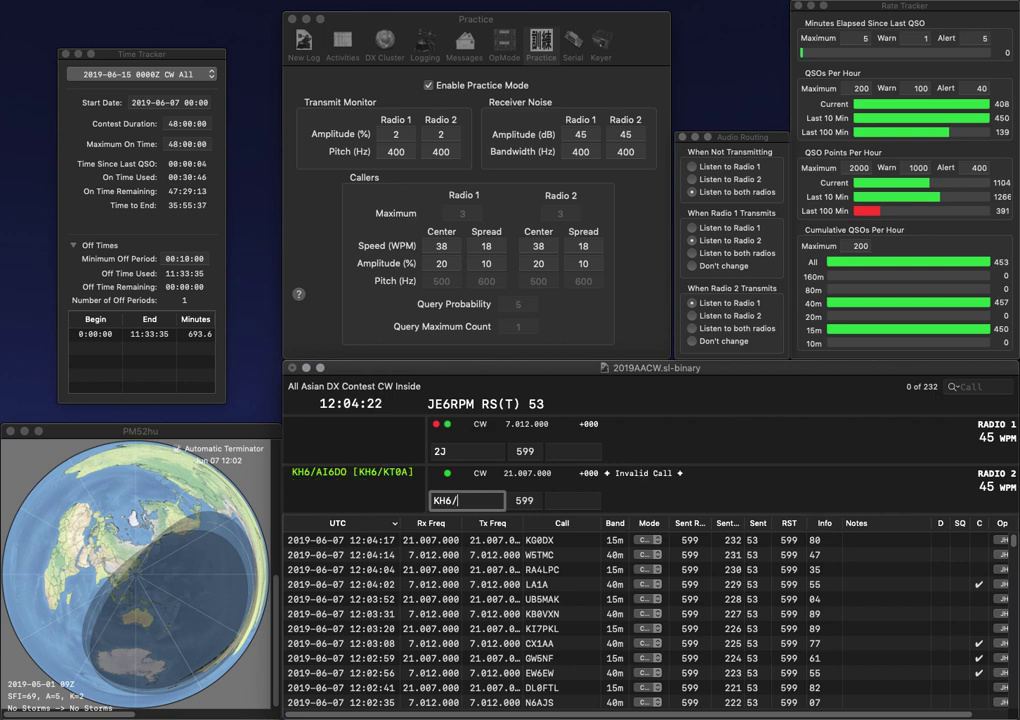
{"action": "key", "text": "Return"}
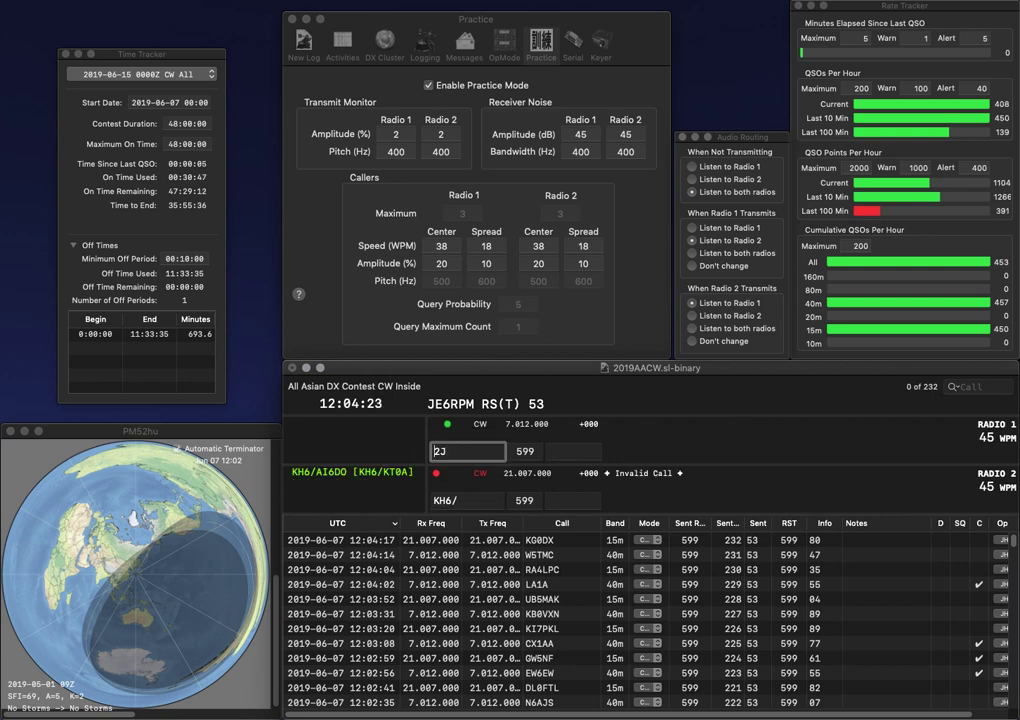
{"action": "type", "text": "S"}
{"action": "key", "text": "BackSpace"}
{"action": "type", "text": "Q"}
{"action": "key", "text": "backslash"}
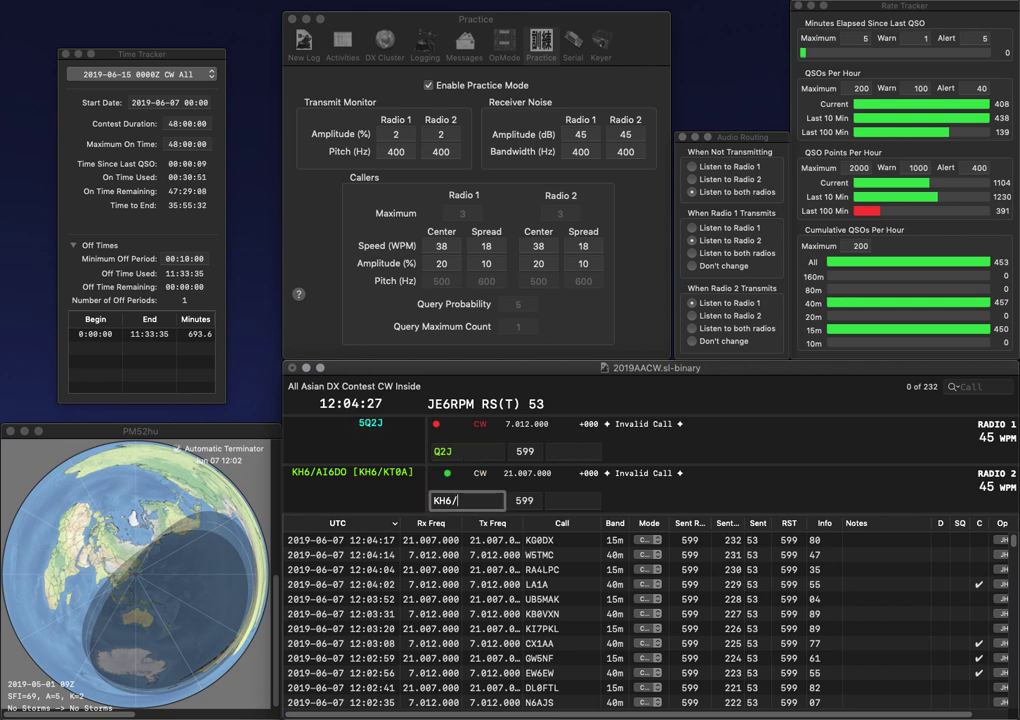
{"action": "type", "text": "AI6D"}
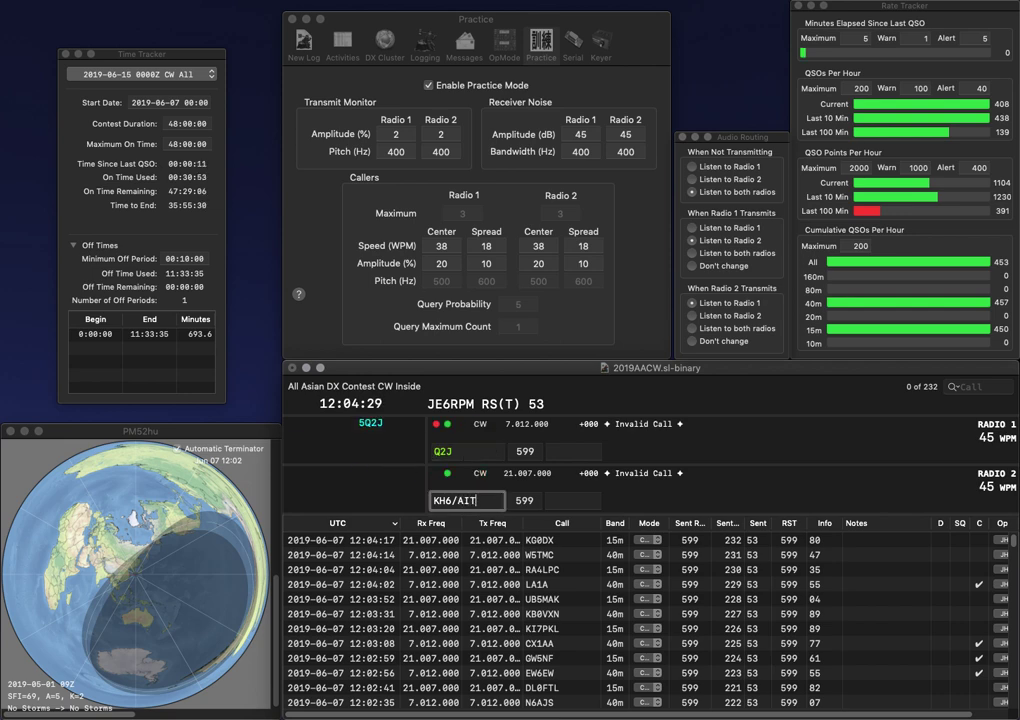
{"action": "type", "text": "O"}
{"action": "key", "text": "Return"}
{"action": "key", "text": "Left"}
{"action": "type", "text": "5"}
{"action": "key", "text": "Return"}
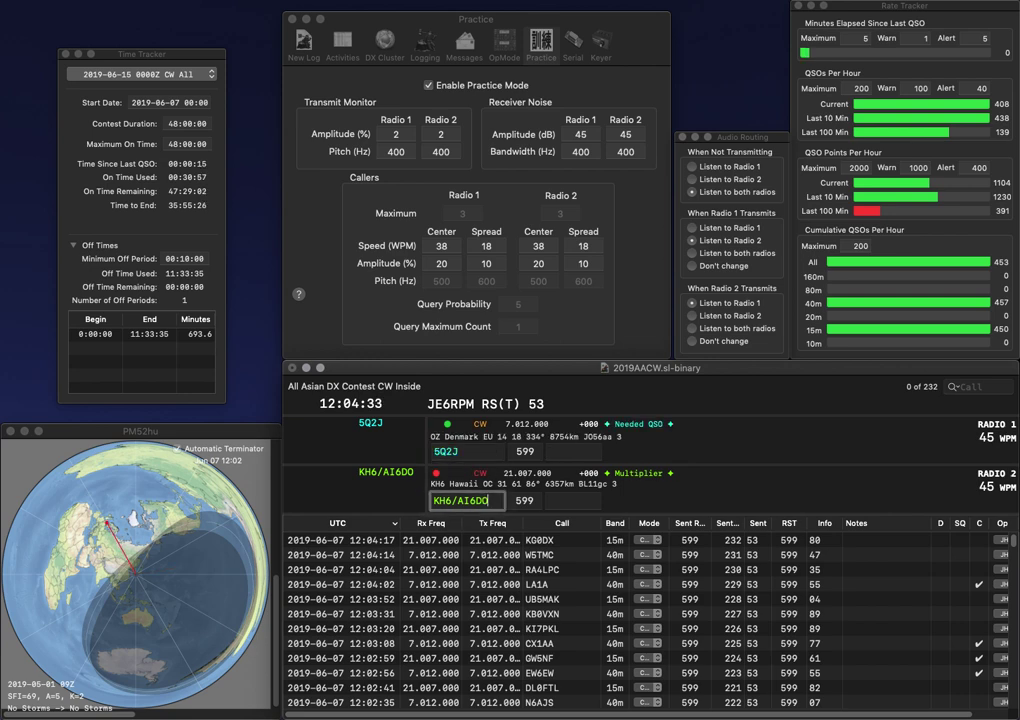
{"action": "key", "text": "space"}
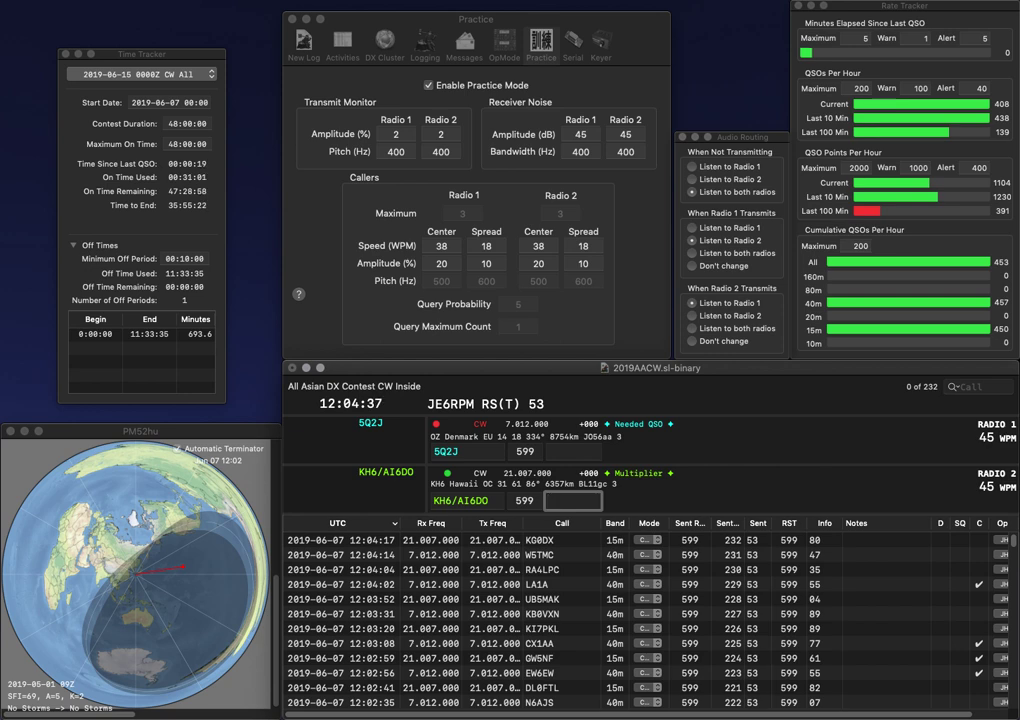
{"action": "key", "text": "Return"}
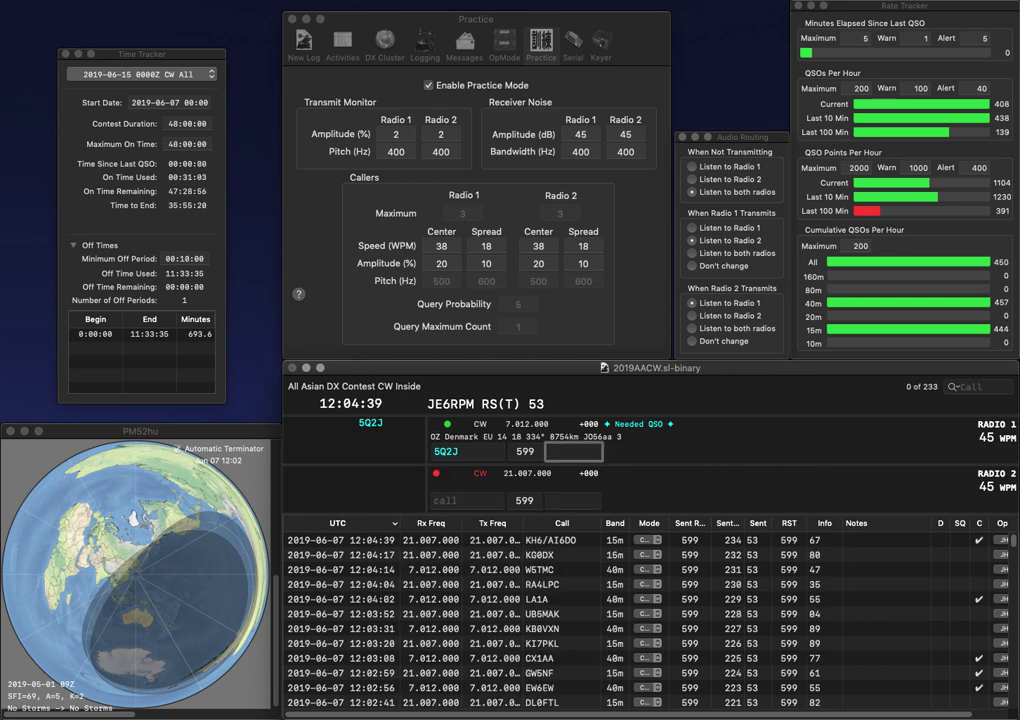
{"action": "type", "text": "13"}
{"action": "key", "text": "Return"}
Step: Work N3IQ on Radio 2, logging it with exchange 70, and send the call KN4CNU on Radio 1
{"action": "type", "text": "N3IQ"}
{"action": "key", "text": "Return"}
{"action": "type", "text": "KN4CNU"}
{"action": "key", "text": "Return"}
{"action": "type", "text": "70"}
{"action": "key", "text": "Return"}
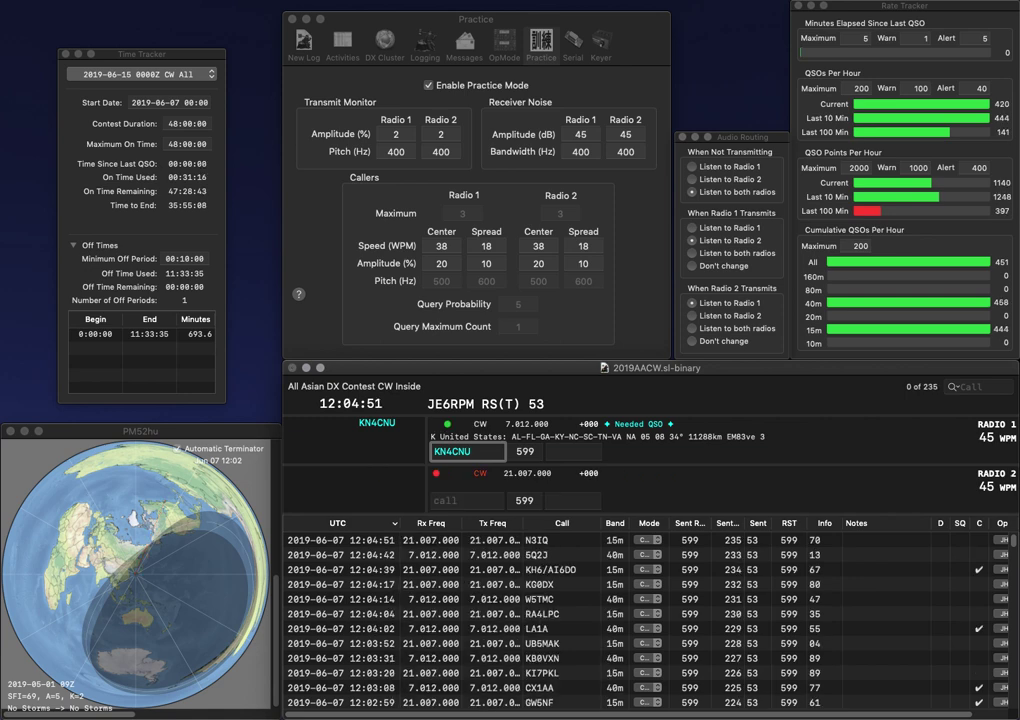
Step: Log KN4CNU on Radio 1 with exchange 61 and send the call K2SZ on Radio 2
{"action": "type", "text": "61"}
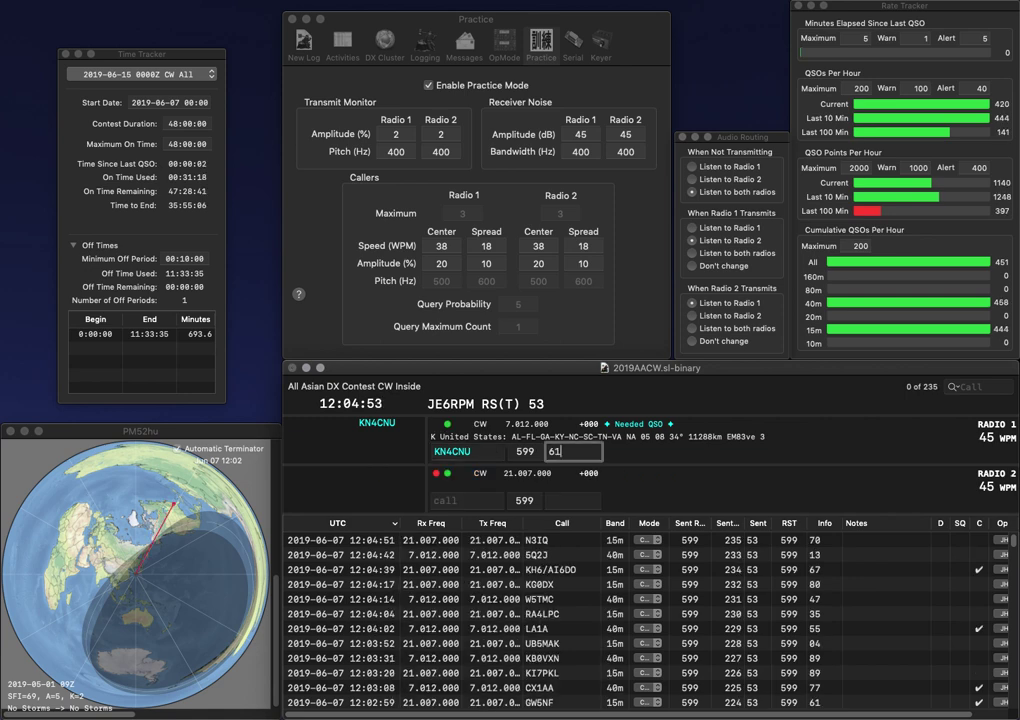
{"action": "key", "text": "Return"}
{"action": "type", "text": "K2SZ"}
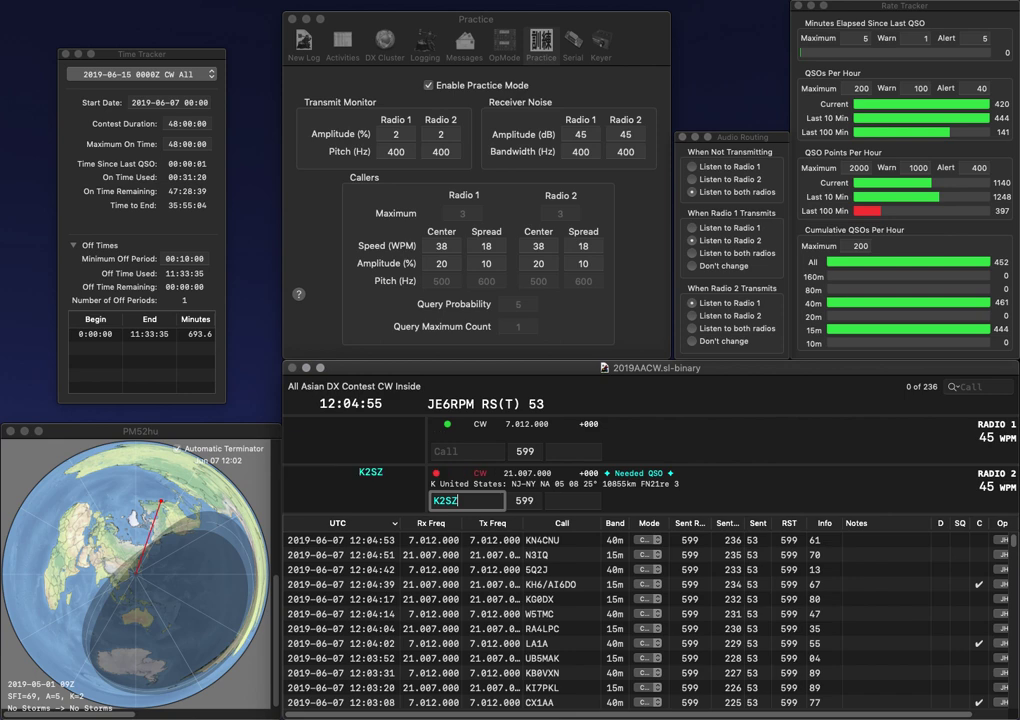
{"action": "key", "text": "Return"}
Step: Send the call OK1SLA on Radio 1 and log K2SZ on Radio 2 with exchange 56
{"action": "type", "text": "OK1SLA"}
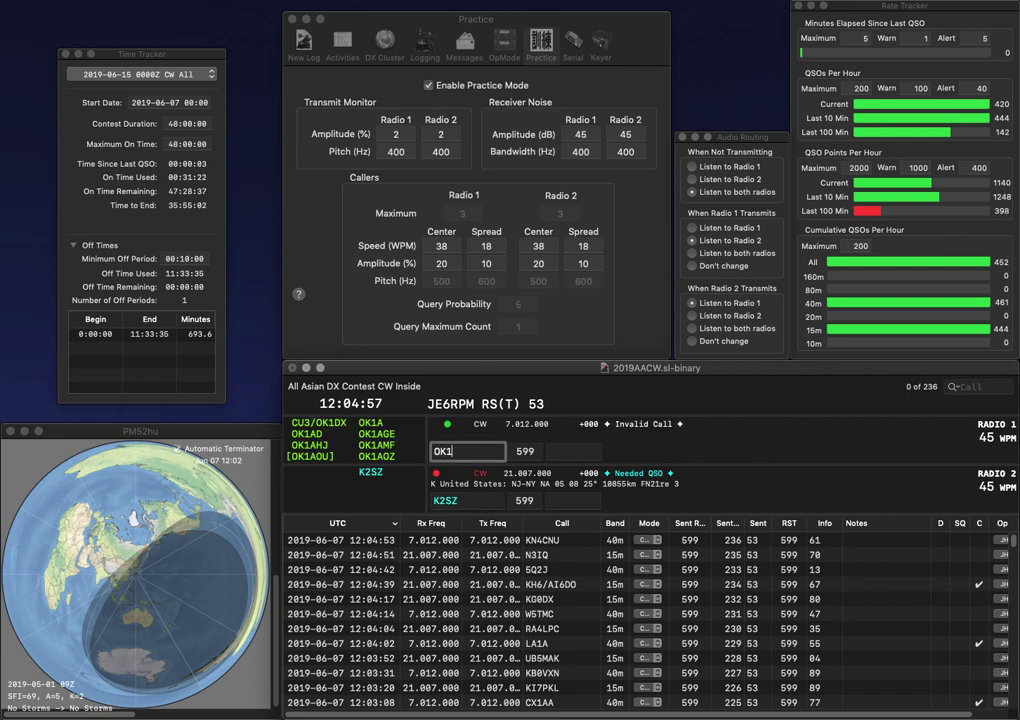
{"action": "key", "text": "Return"}
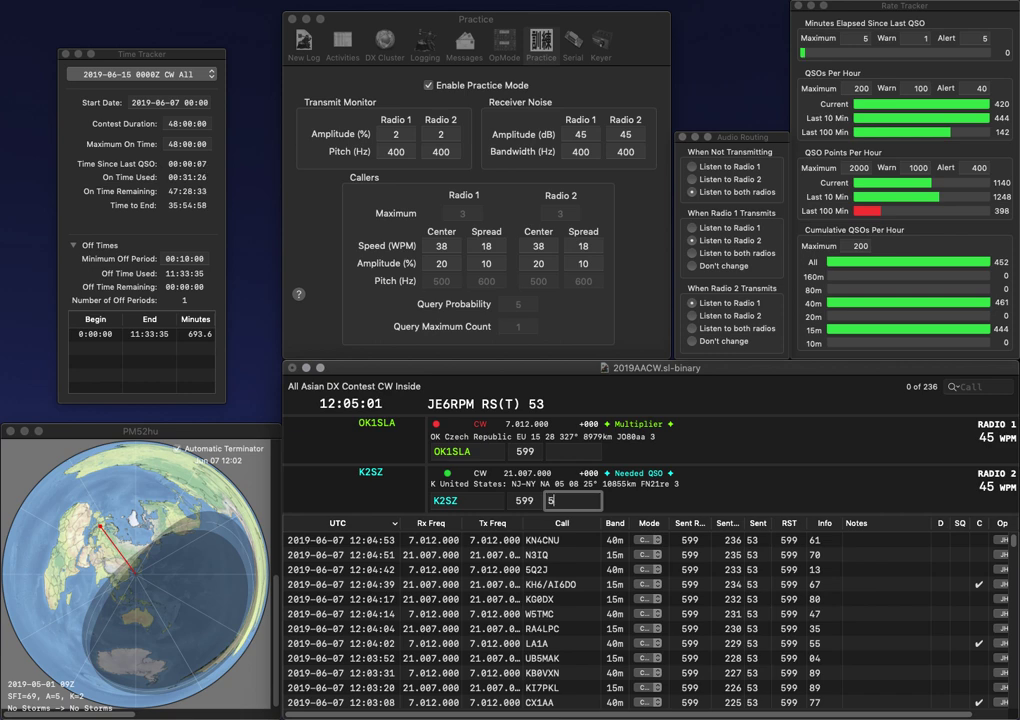
{"action": "key", "text": "Return"}
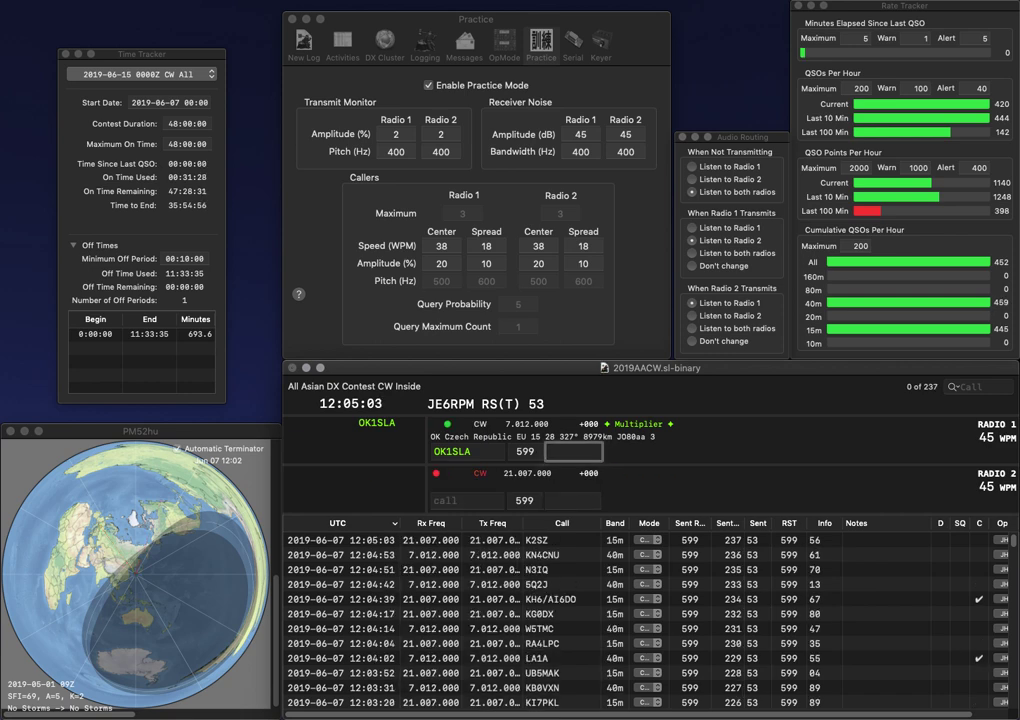
Step: Log OK1SLA on Radio 1 with exchange 11 and send the call W8PGV on Radio 2
{"action": "type", "text": "11"}
{"action": "key", "text": "Return"}
{"action": "type", "text": "W8PGV"}
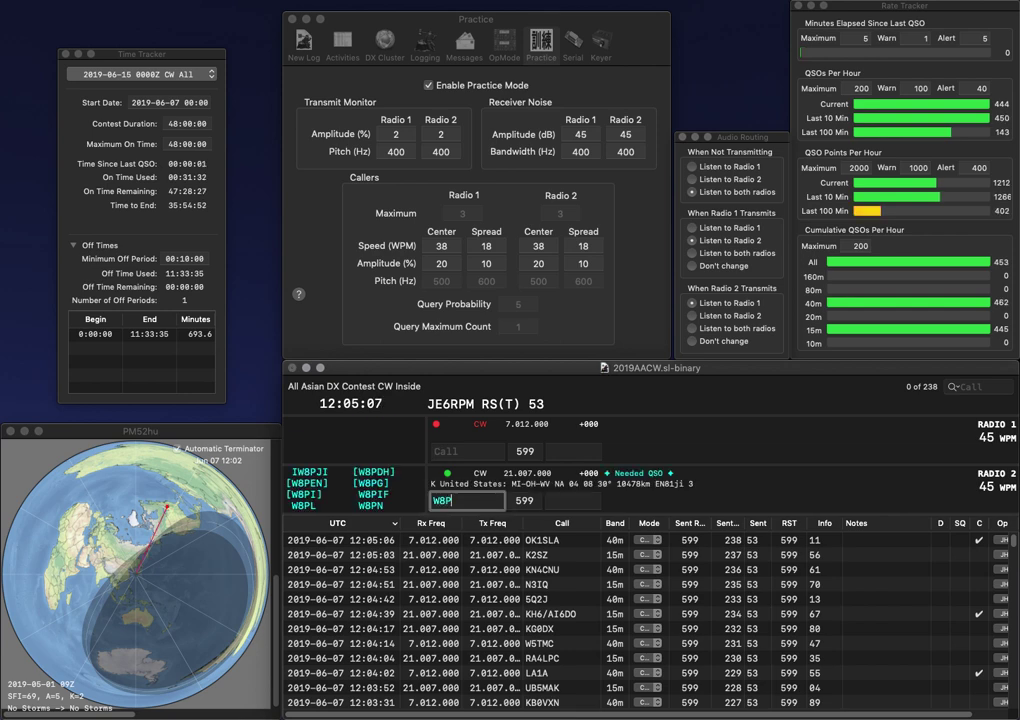
{"action": "key", "text": "Return"}
{"action": "type", "text": "2TTTJ"}
{"action": "key", "text": "Return"}
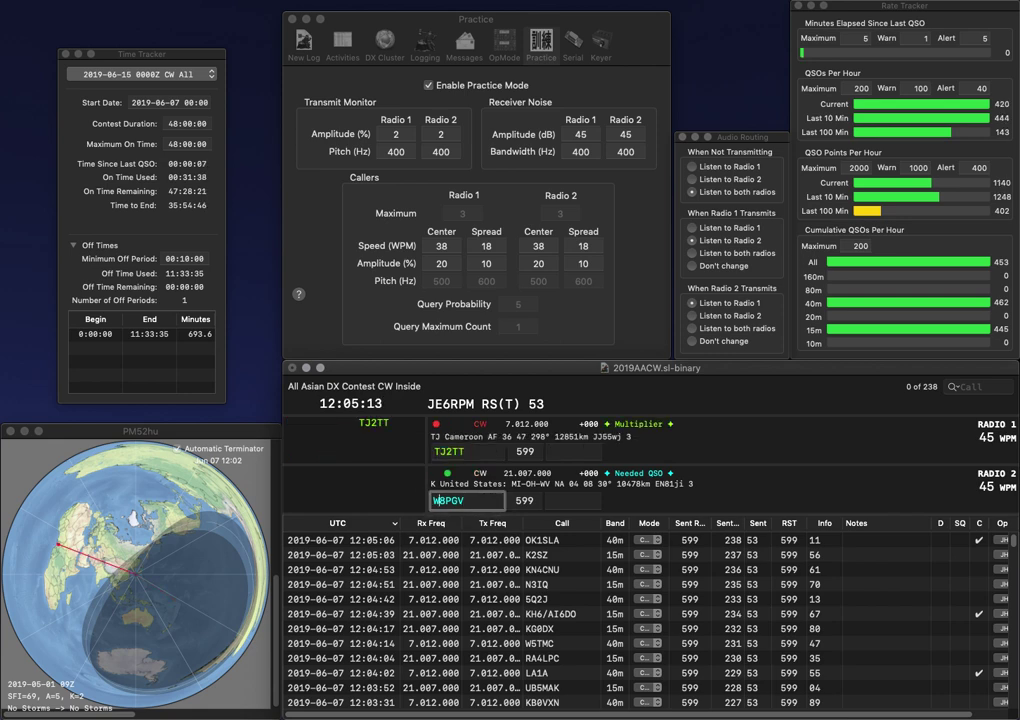
{"action": "key", "text": "Right"}
{"action": "key", "text": "BackSpace"}
{"action": "type", "text": "9"}
{"action": "key", "text": "Right"}
{"action": "key", "text": "BackSpace"}
{"action": "type", "text": "J"}
{"action": "key", "text": "Return"}
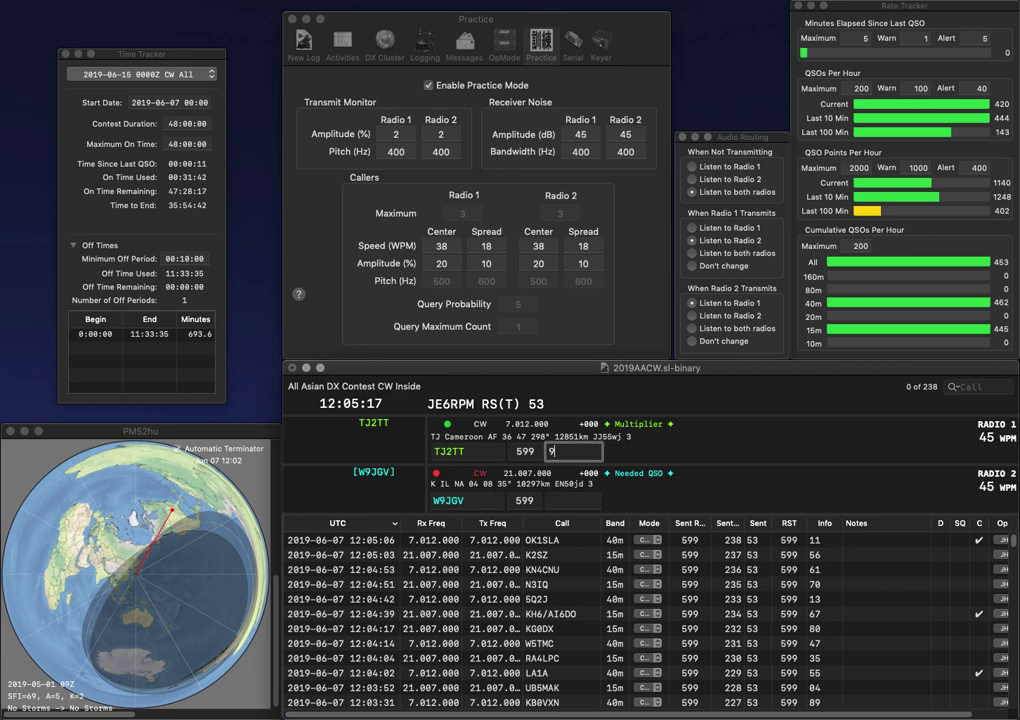
{"action": "key", "text": "Return"}
{"action": "key", "text": "Tab"}
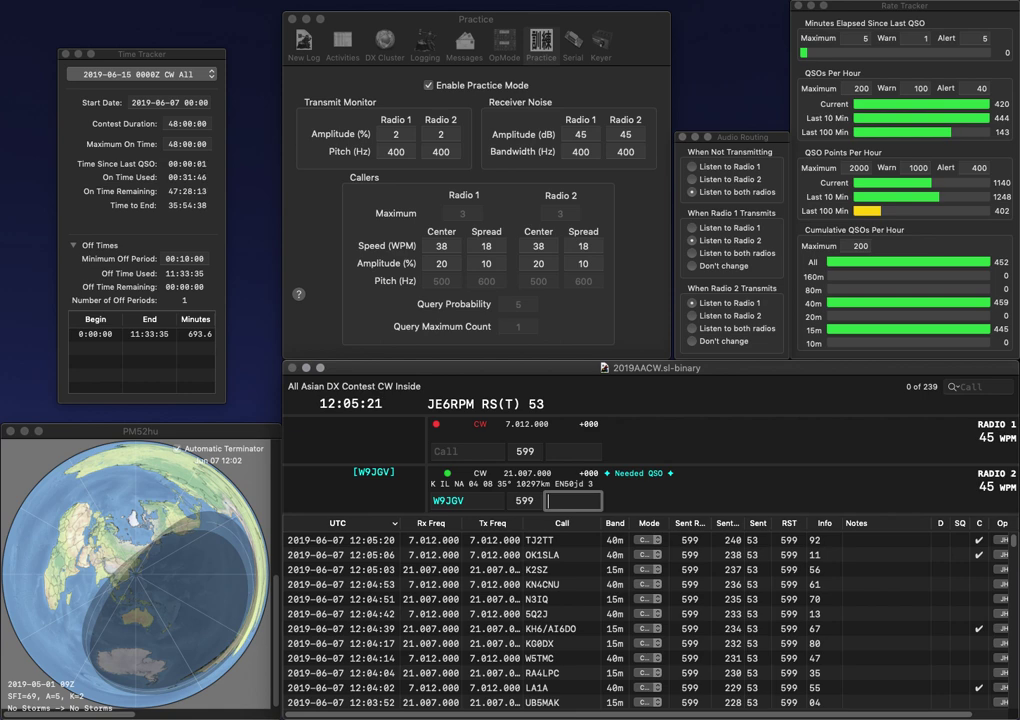
{"action": "type", "text": "11"}
{"action": "key", "text": "Return"}
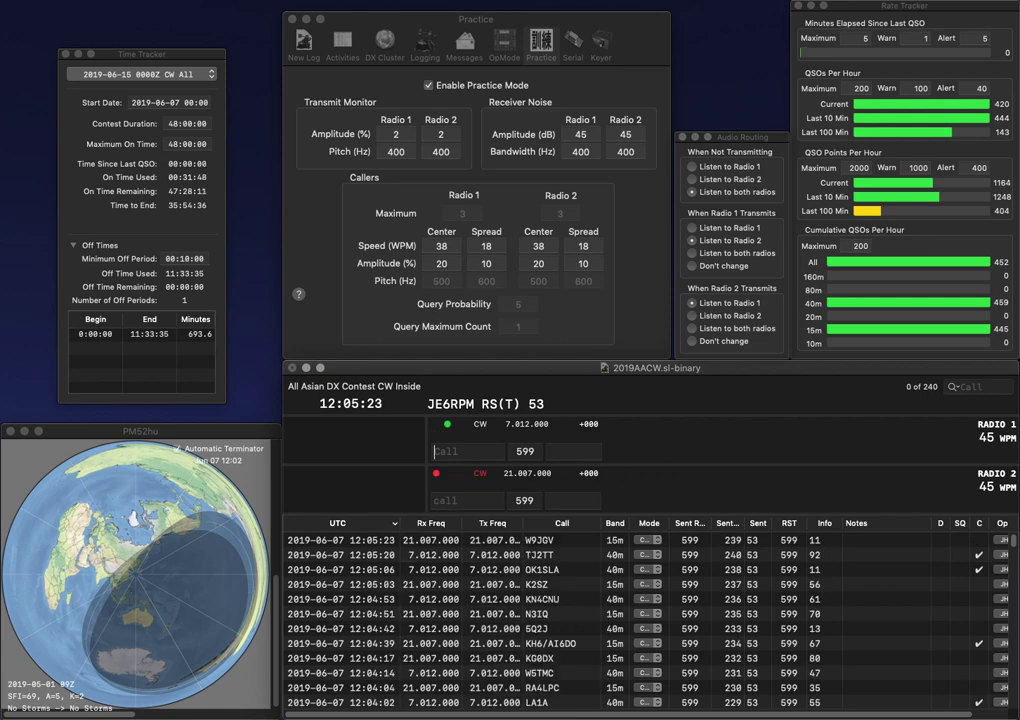
Step: Send the partial call AAE on Radio 1 and the call W4KJP on Radio 2
{"action": "type", "text": "AAE"}
{"action": "key", "text": "Return"}
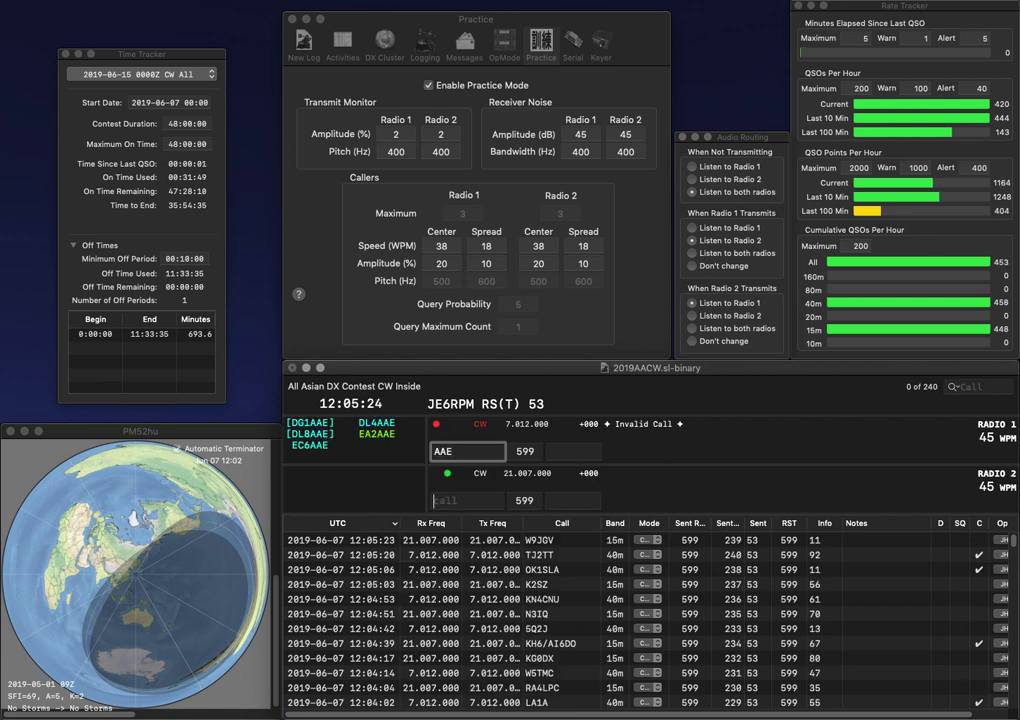
{"action": "type", "text": "W4KJP"}
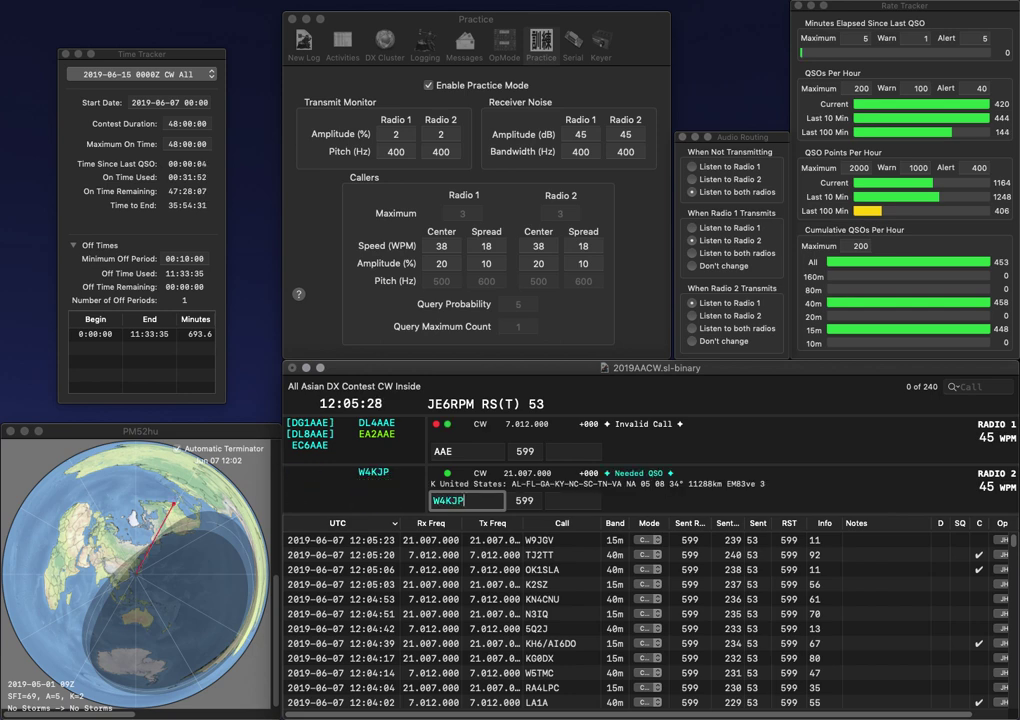
{"action": "key", "text": "Return"}
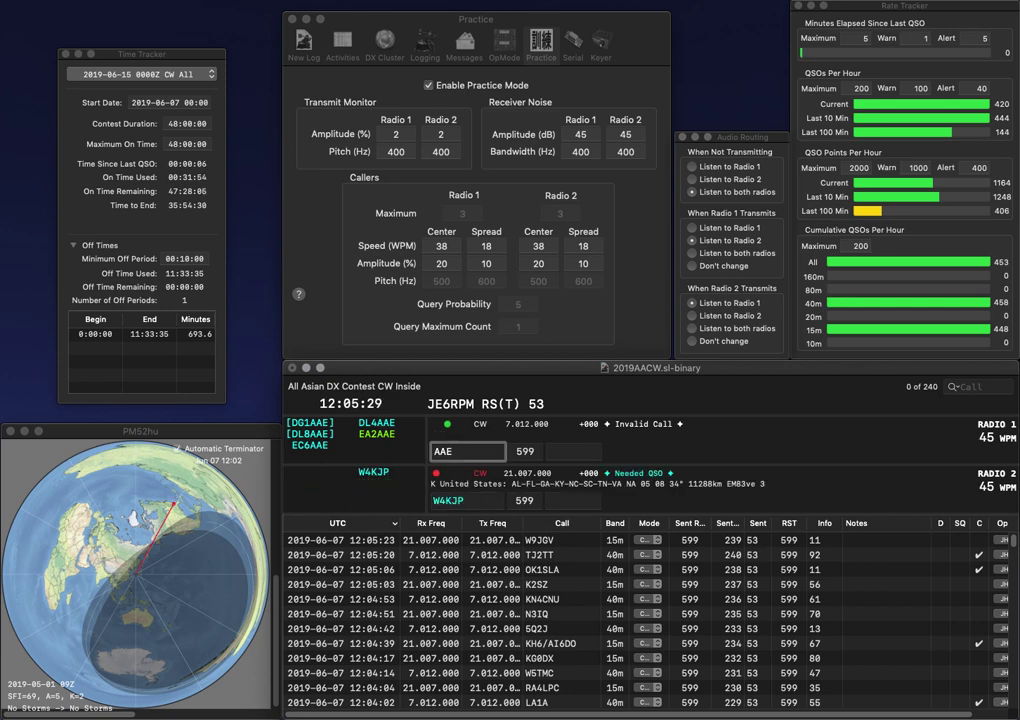
Step: Complete the partial call on Radio 1 to EC6AAE and send it with the exchange
{"action": "type", "text": "EC6"}
{"action": "key", "text": "Return"}
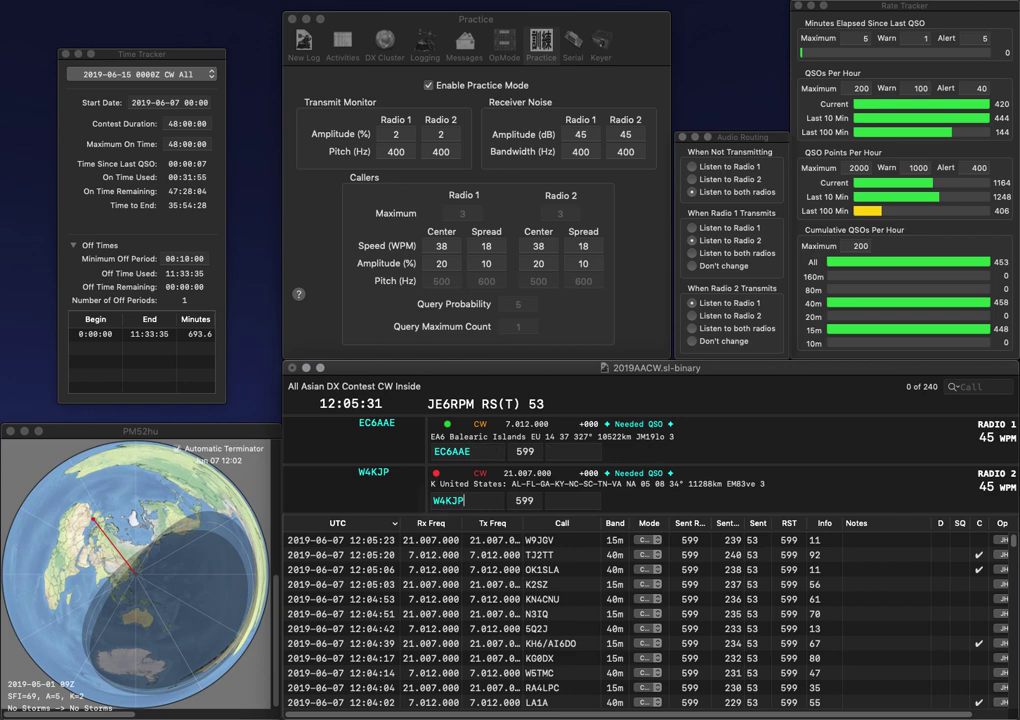
{"action": "key", "text": "Return"}
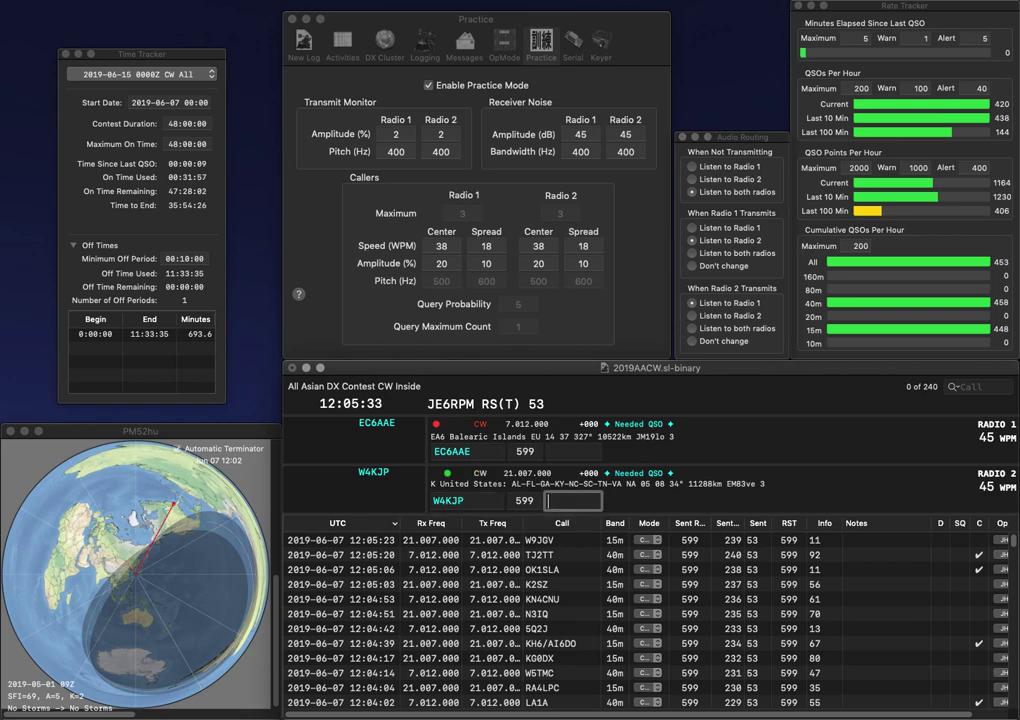
{"action": "type", "text": "99"}
{"action": "key", "text": "Return"}
{"action": "type", "text": "87"}
{"action": "key", "text": "Return"}
{"action": "type", "text": "W6BHZ"}
{"action": "key", "text": "Return"}
{"action": "type", "text": "N1EX"}
{"action": "key", "text": "Return"}
{"action": "key", "text": "Tab"}
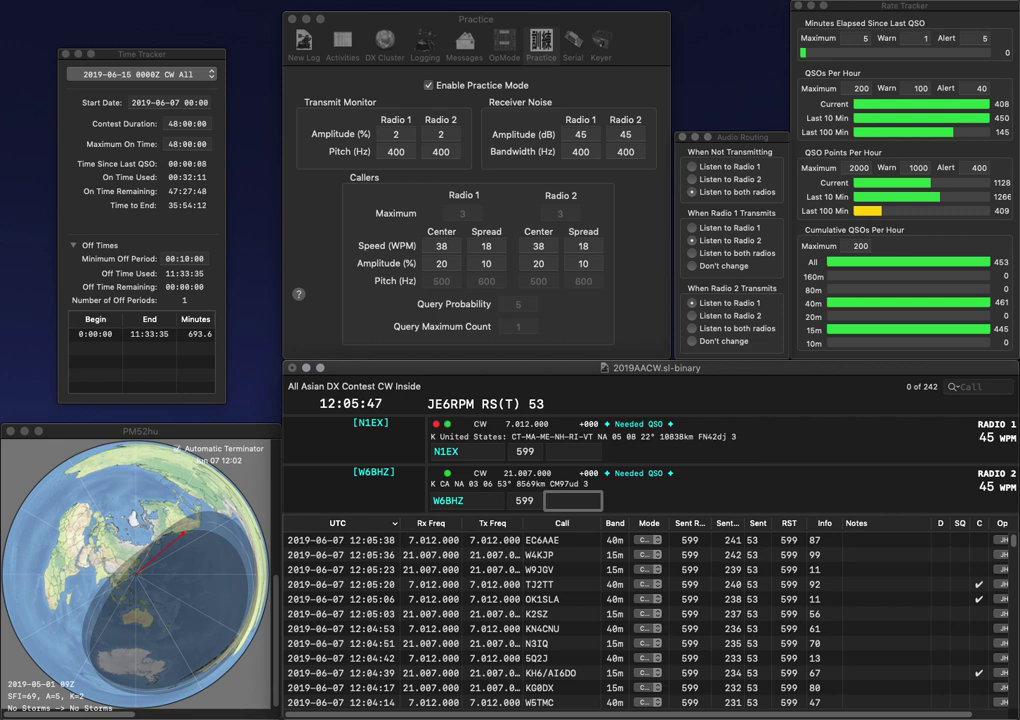
{"action": "type", "text": "71"}
{"action": "key", "text": "Return"}
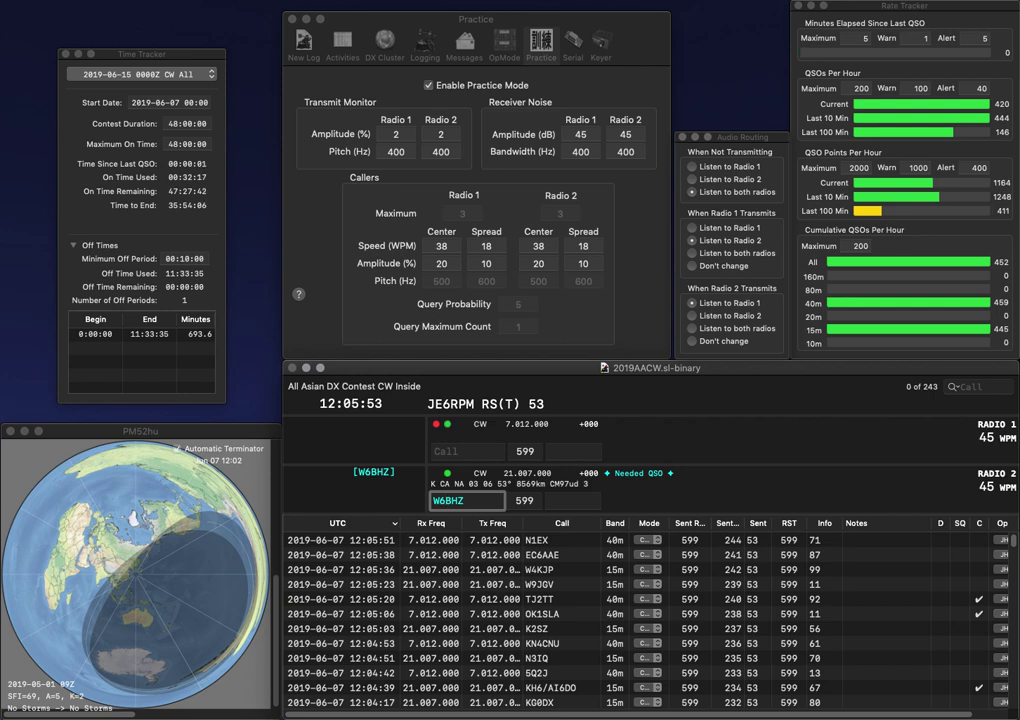
{"action": "key", "text": "Delete"}
{"action": "type", "text": "G"}
{"action": "key", "text": "Up"}
{"action": "key", "text": "F1"}
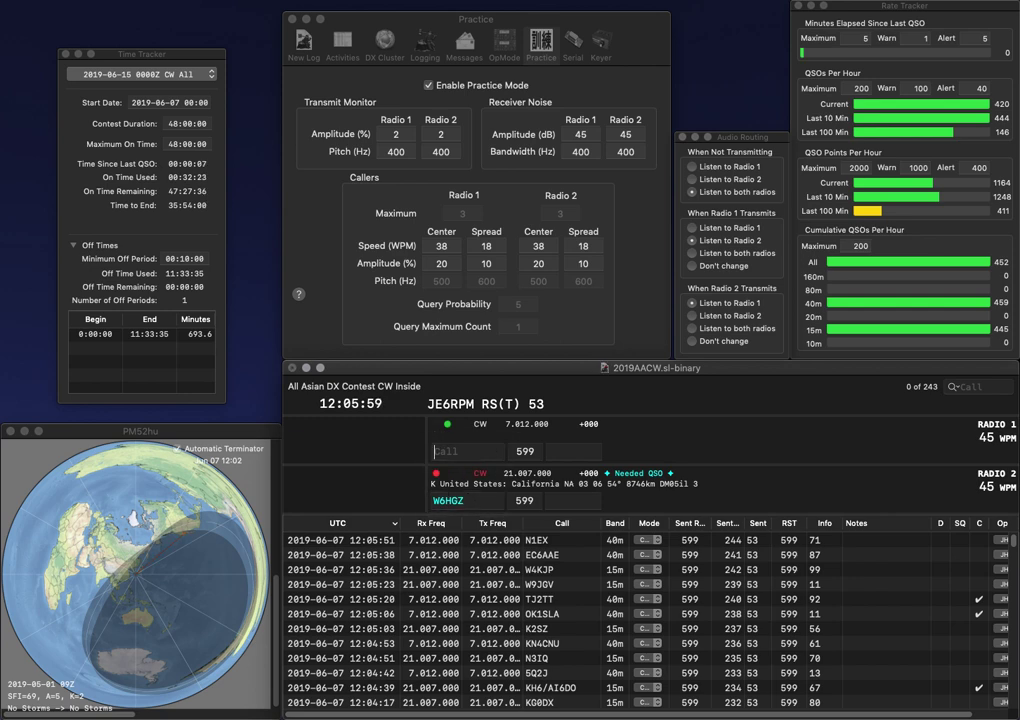
Step: Send the partial call QT on Radio 1
{"action": "type", "text": "QT"}
{"action": "key", "text": "Left"}
{"action": "key", "text": "Left"}
{"action": "key", "text": "BackSpace"}
{"action": "key", "text": "Return"}
{"action": "key", "text": "Down"}
{"action": "key", "text": "BackSpace"}
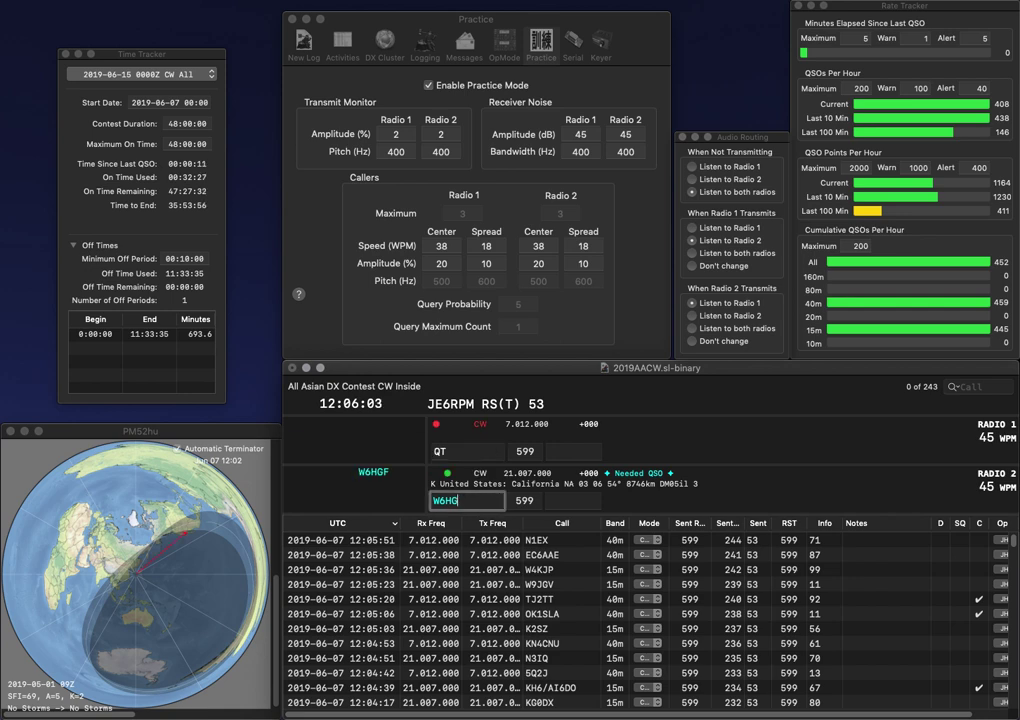
{"action": "key", "text": "BackSpace"}
{"action": "type", "text": "DG"}
{"action": "key", "text": "Return"}
Step: Complete the Radio 1 call as BA7QT and send it
{"action": "key", "text": "Up"}
{"action": "type", "text": "7"}
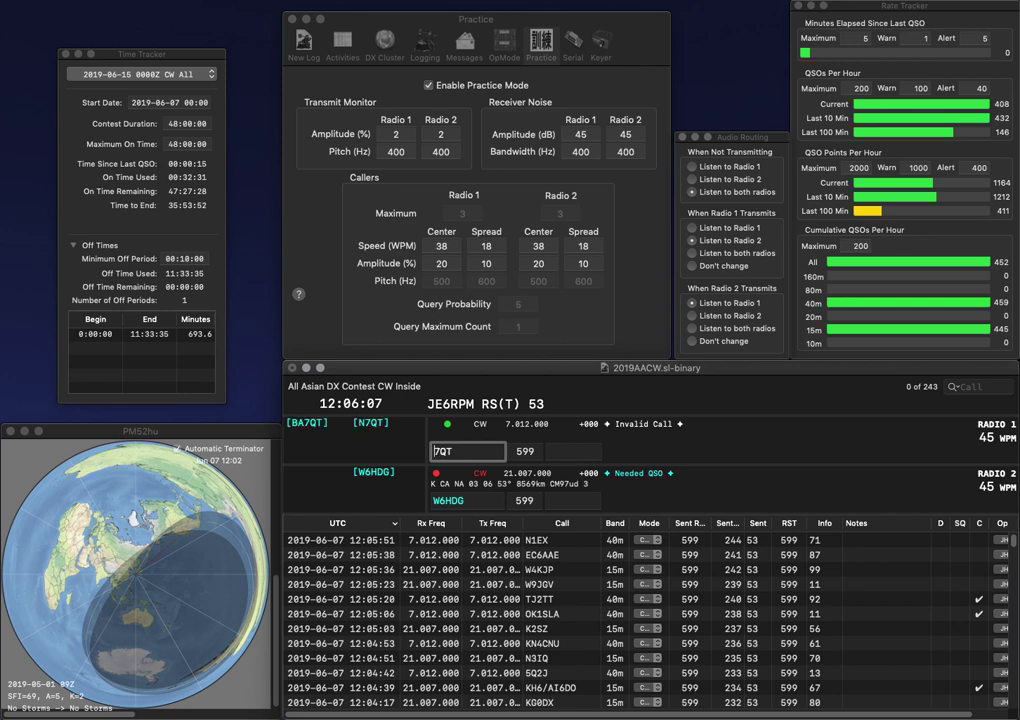
{"action": "type", "text": "BA"}
{"action": "key", "text": "backslash"}
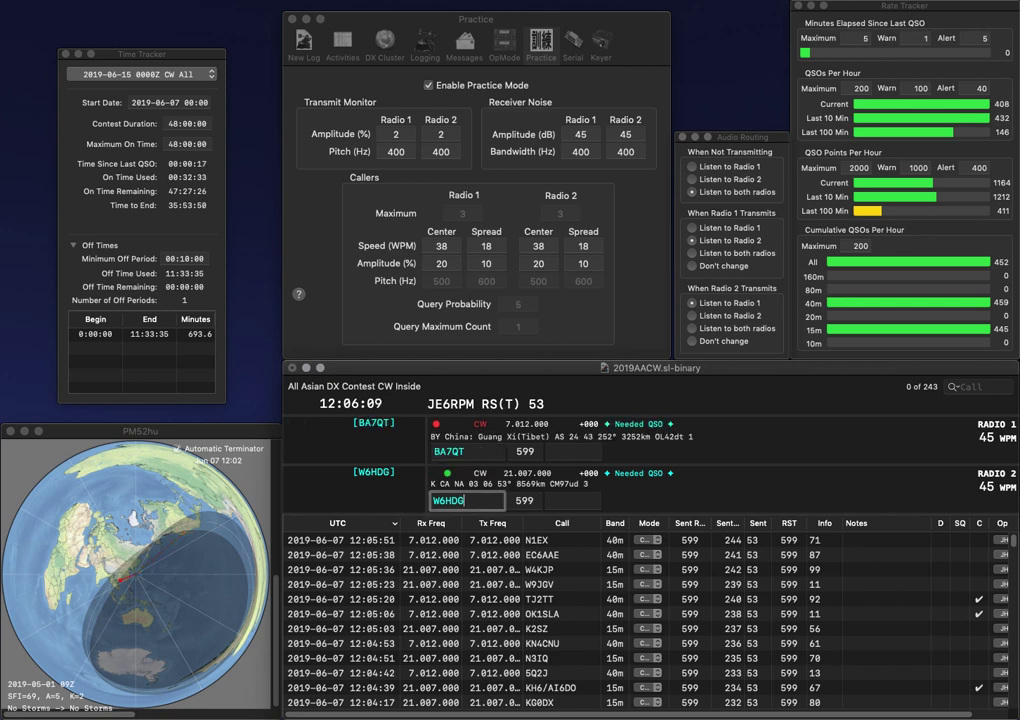
Step: Log W6HDG on Radio 2 with exchange 80 and BA7QT on Radio 1 with exchange 16
{"action": "key", "text": "space"}
{"action": "type", "text": "80"}
{"action": "key", "text": "Return"}
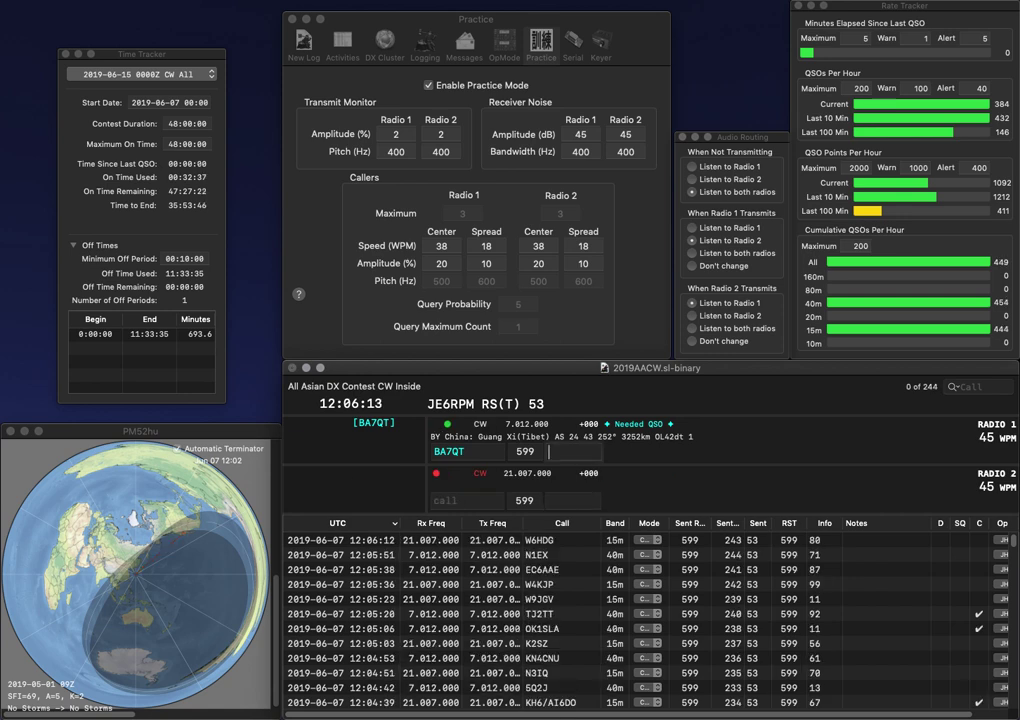
{"action": "type", "text": "16"}
{"action": "key", "text": "Return"}
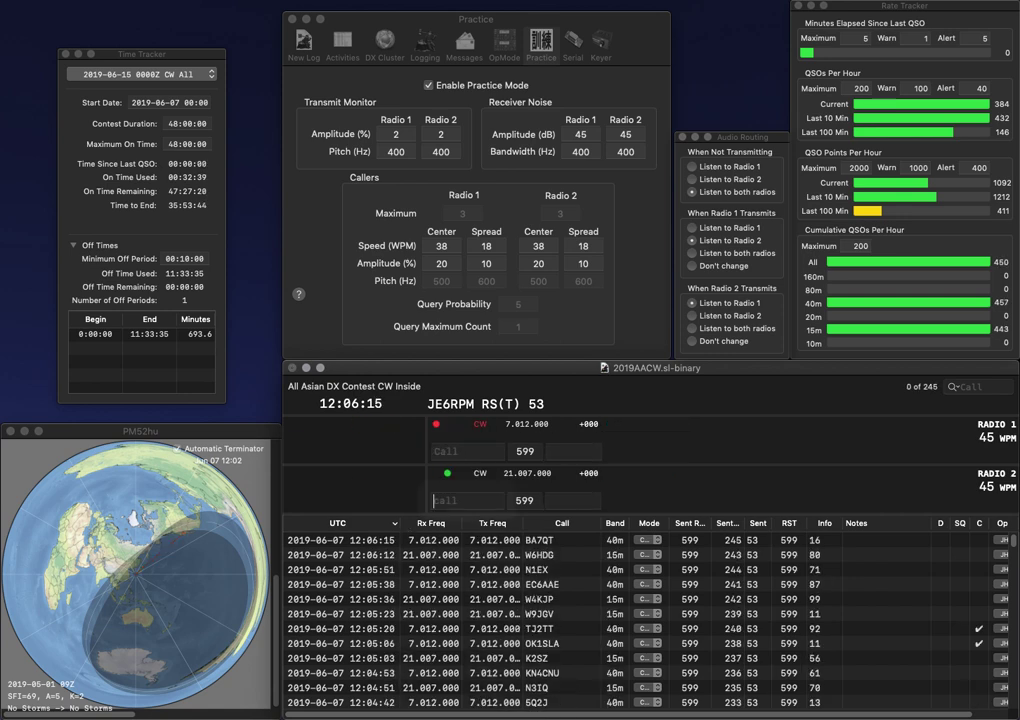
Step: Send the call LU3MCJ on Radio 2 and the partial call MR on Radio 1
{"action": "type", "text": "3MC"}
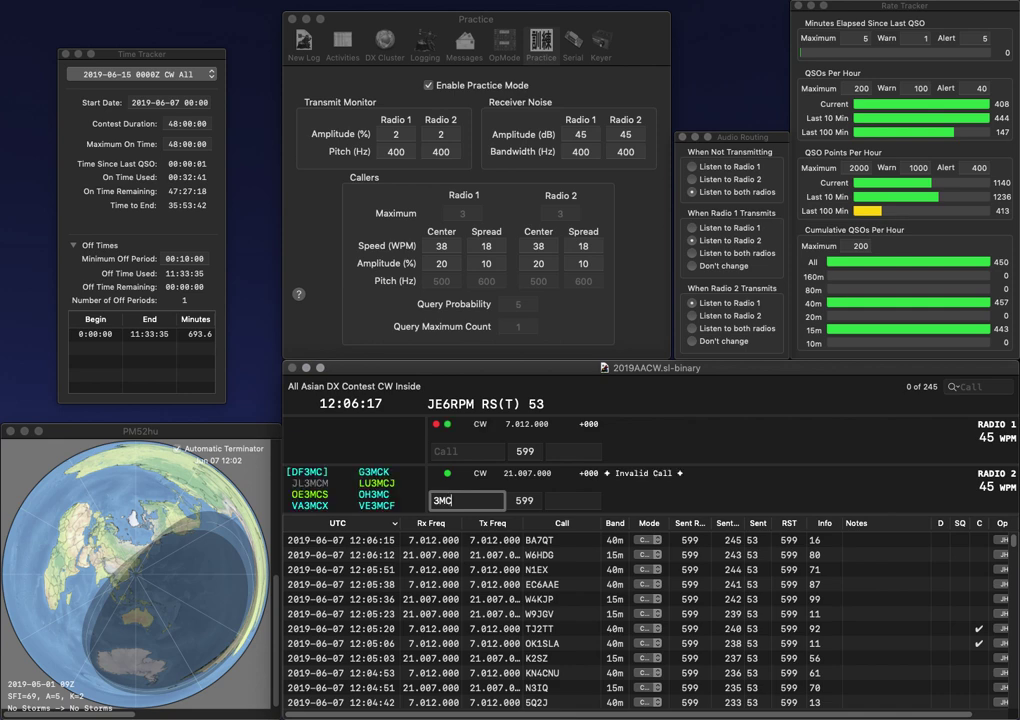
{"action": "type", "text": "JLU"}
{"action": "key", "text": "Return"}
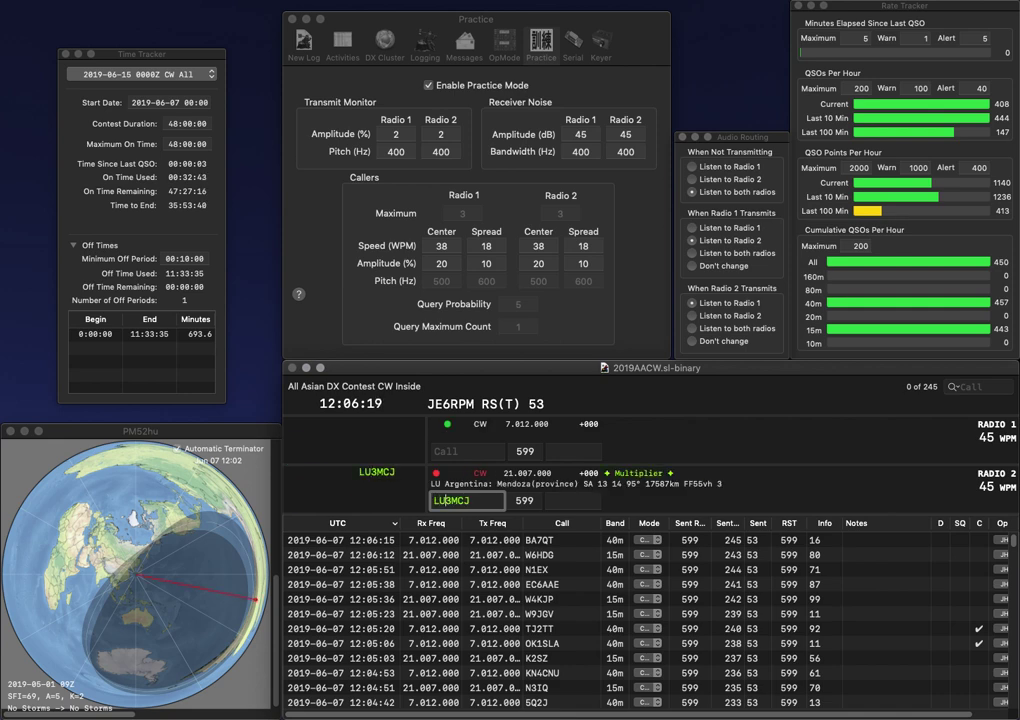
{"action": "type", "text": "MR"}
{"action": "key", "text": "Return"}
{"action": "key", "text": "space"}
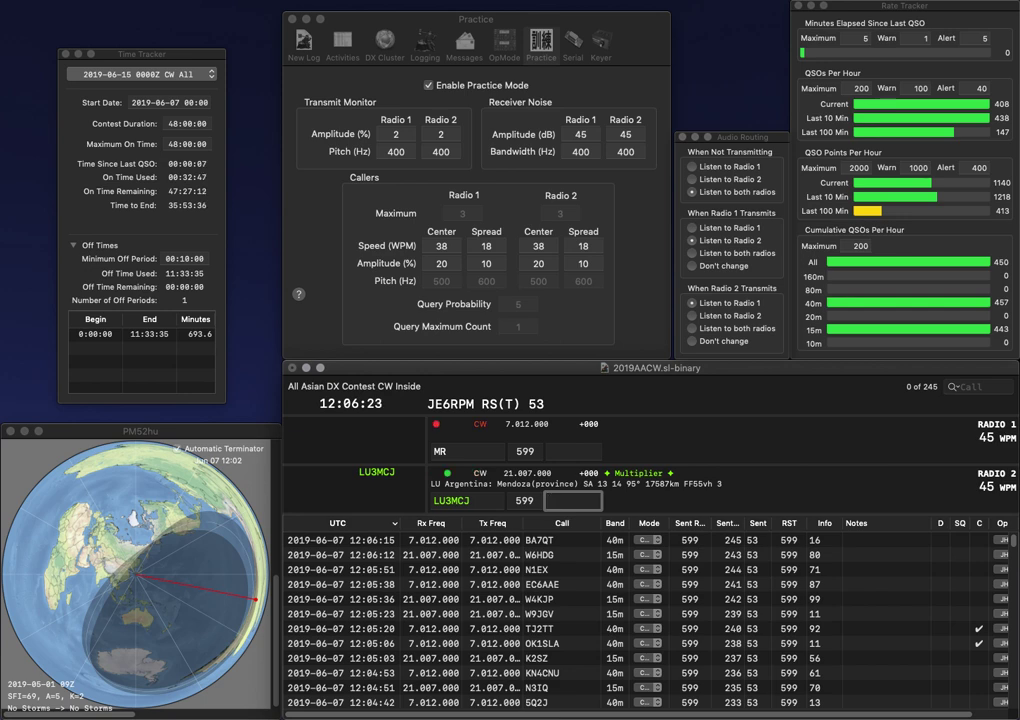
Step: Log LU3MCJ on Radio 2 with exchange 60, and change the Radio 1 call to DL3MF and send it
{"action": "type", "text": "60"}
{"action": "key", "text": "Return"}
{"action": "type", "text": "DL3"}
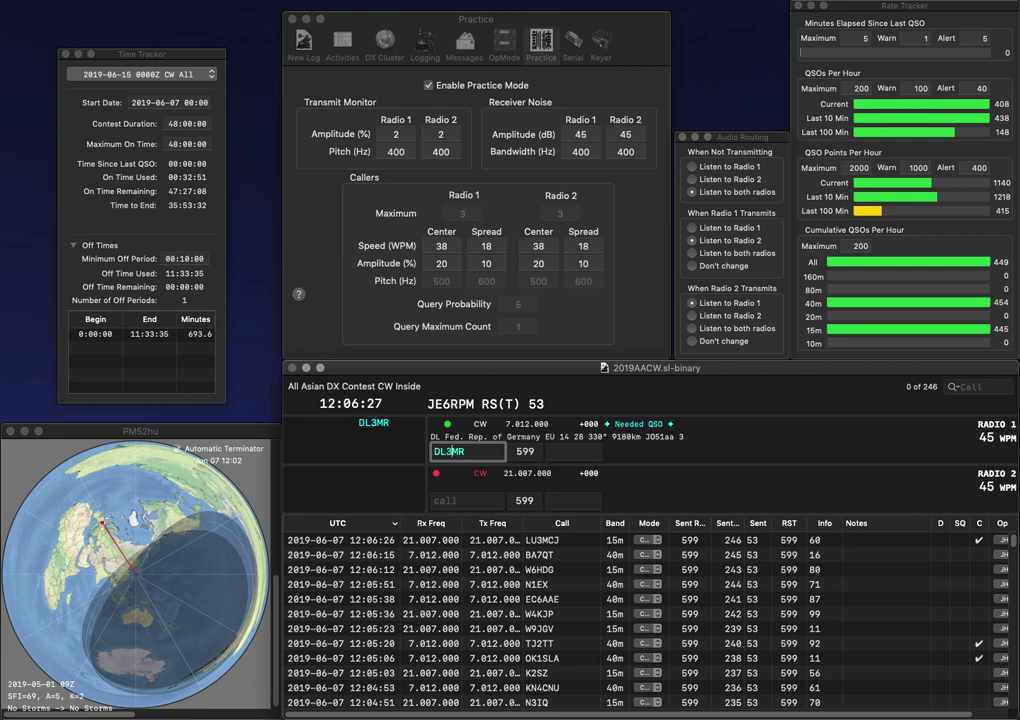
{"action": "key", "text": "Right"}
{"action": "key", "text": "Right"}
{"action": "key", "text": "BackSpace"}
{"action": "type", "text": "F"}
{"action": "key", "text": "Return"}
Step: Send the call KD8ZYD on Radio 2
{"action": "type", "text": "K"}
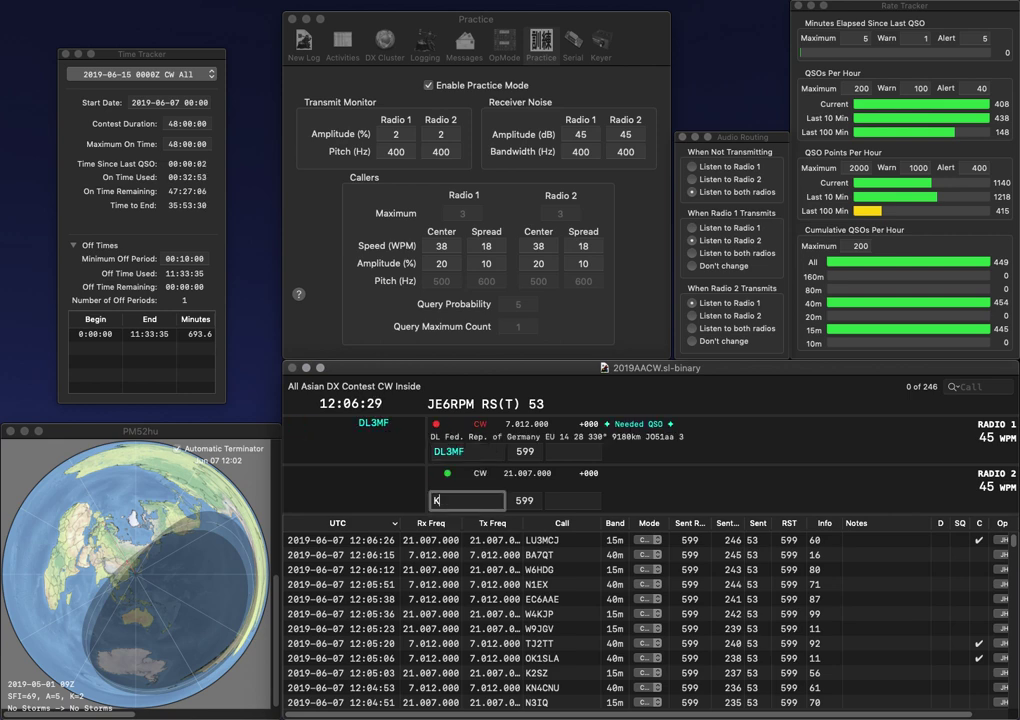
{"action": "type", "text": "D8ZYD"}
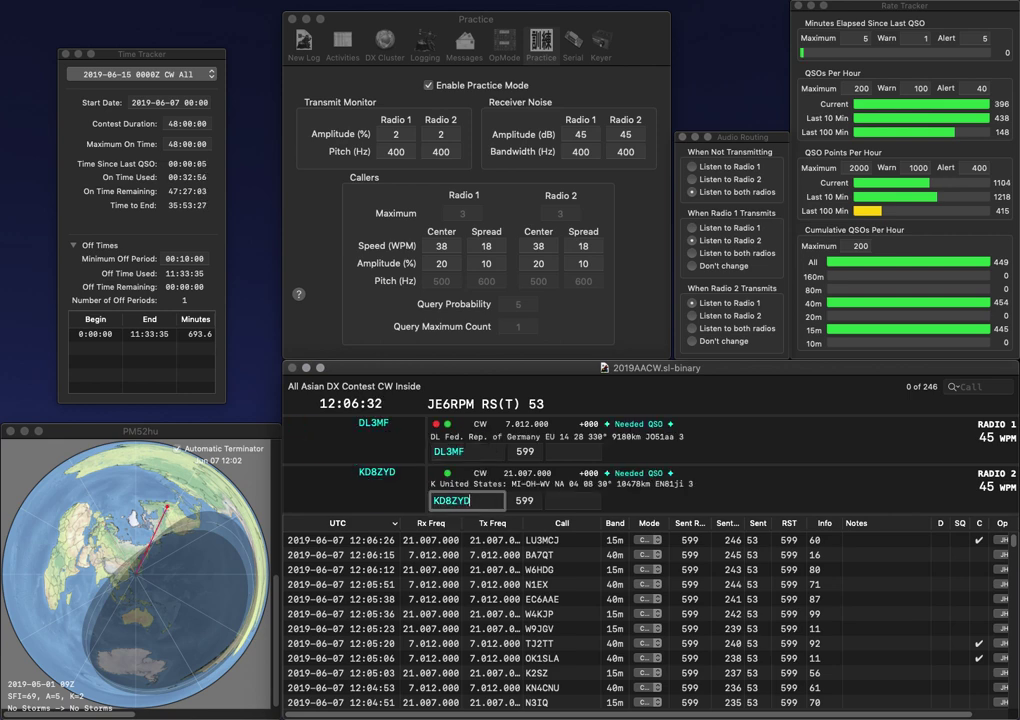
{"action": "key", "text": "Return"}
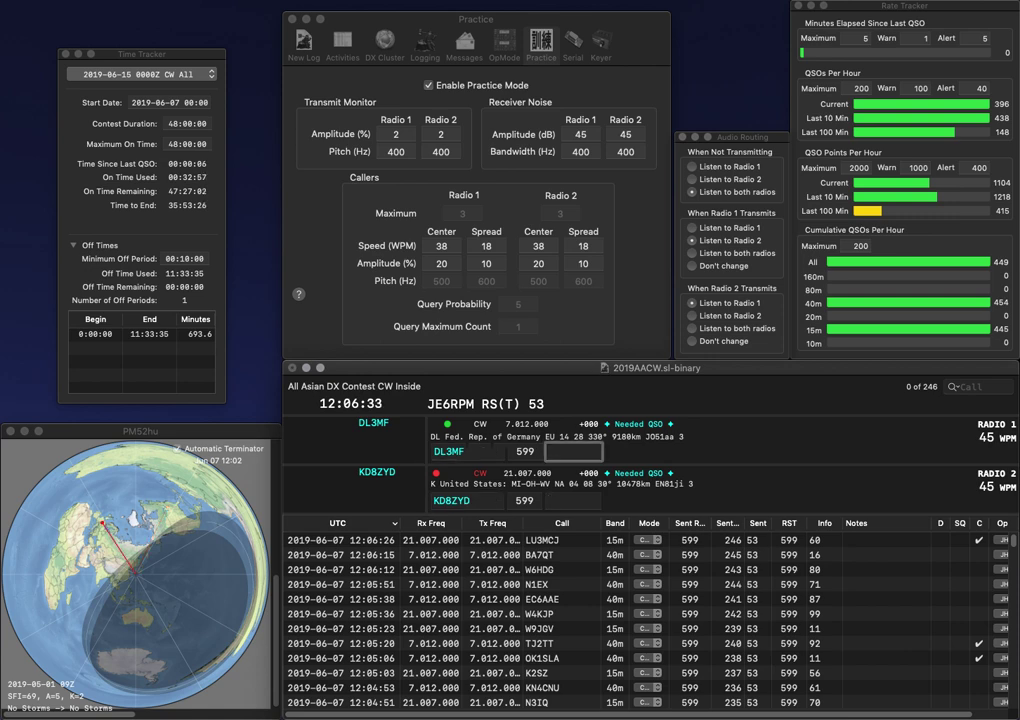
{"action": "type", "text": "53"}
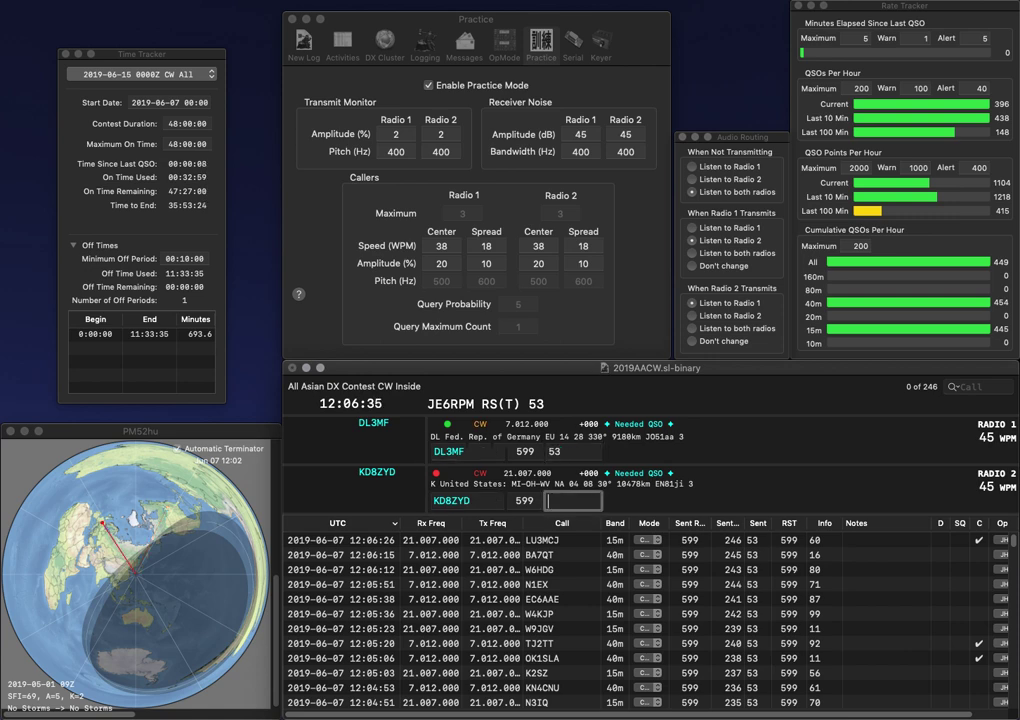
{"action": "key", "text": "Return"}
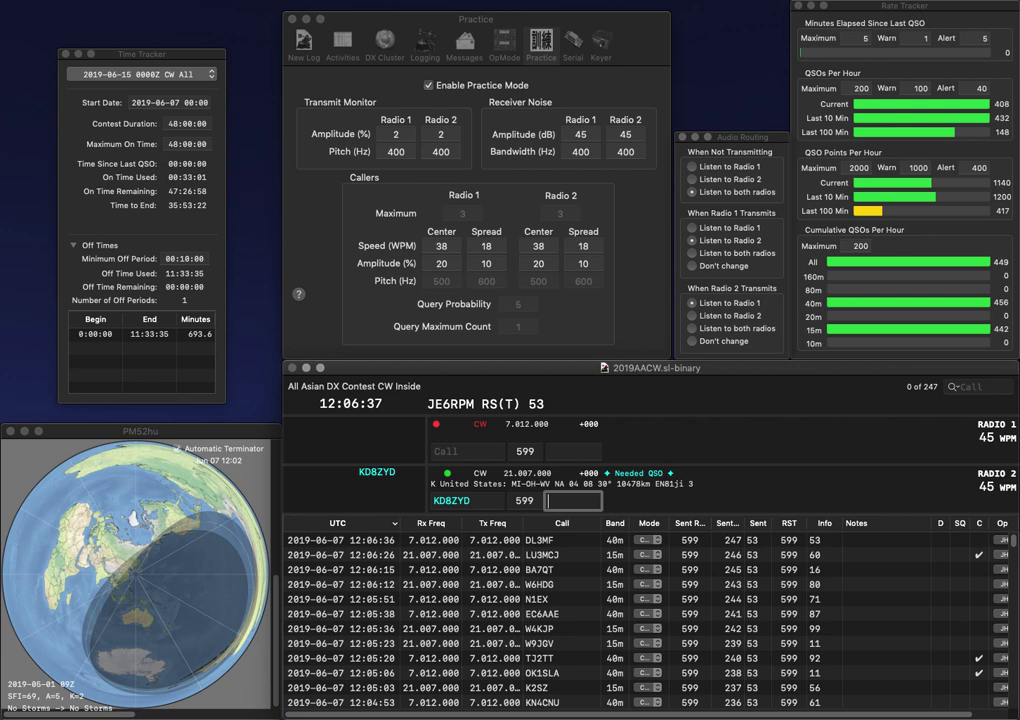
{"action": "type", "text": "75"}
{"action": "key", "text": "Return"}
{"action": "type", "text": "UR5UJ"}
{"action": "key", "text": "Return"}
{"action": "type", "text": "K0"}
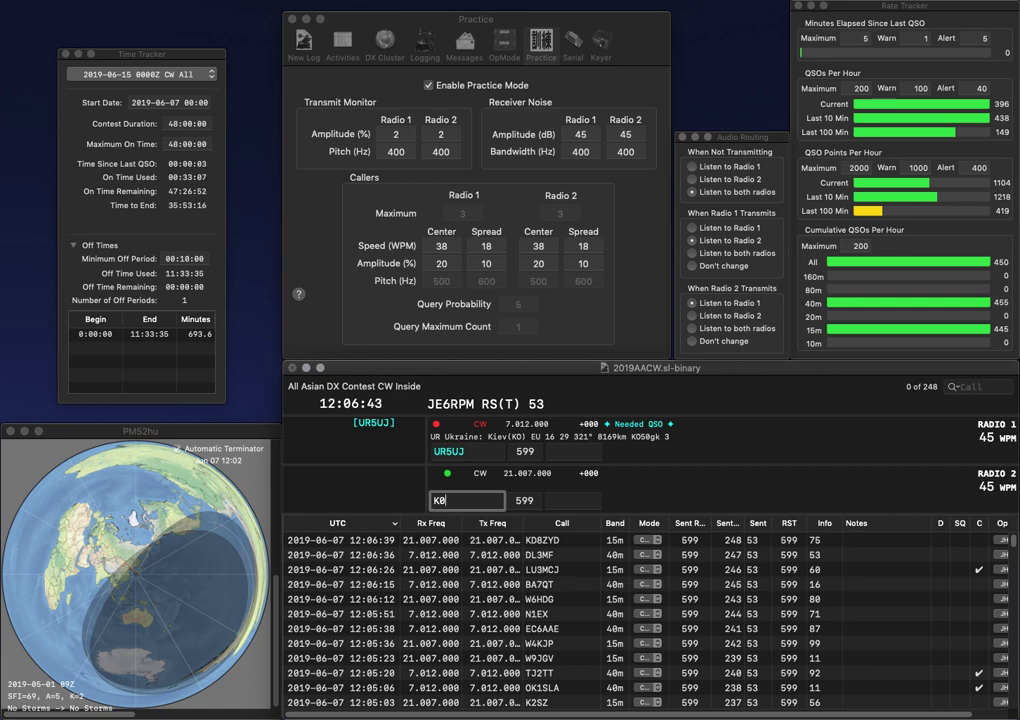
{"action": "type", "text": "AJW"}
{"action": "key", "text": "Return"}
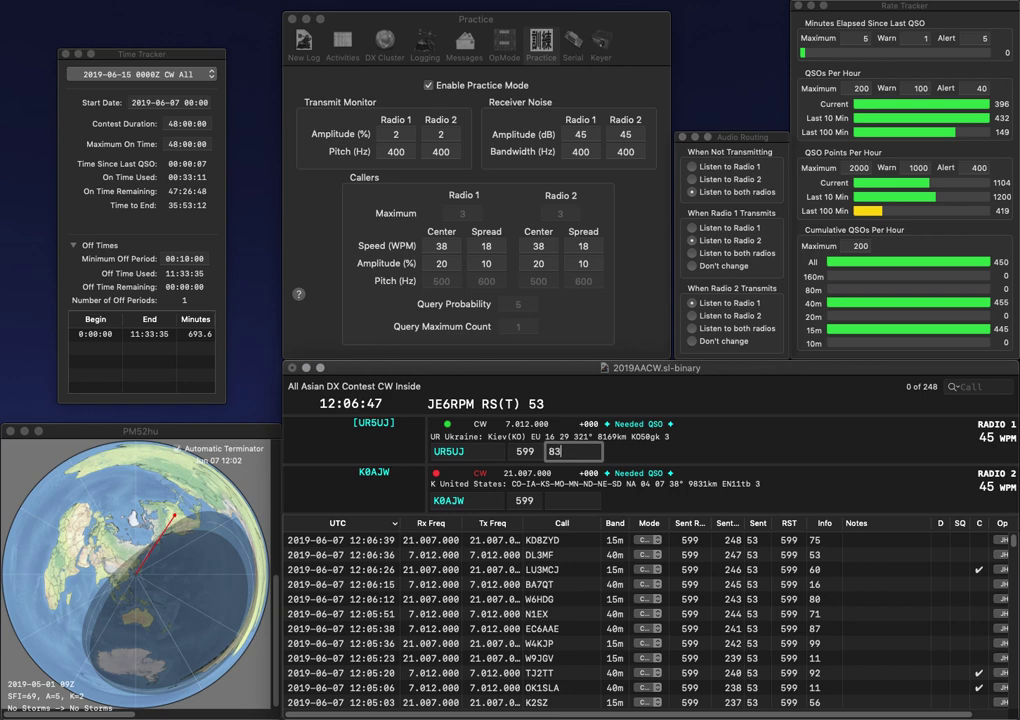
{"action": "key", "text": "Return"}
{"action": "key", "text": "Return"}
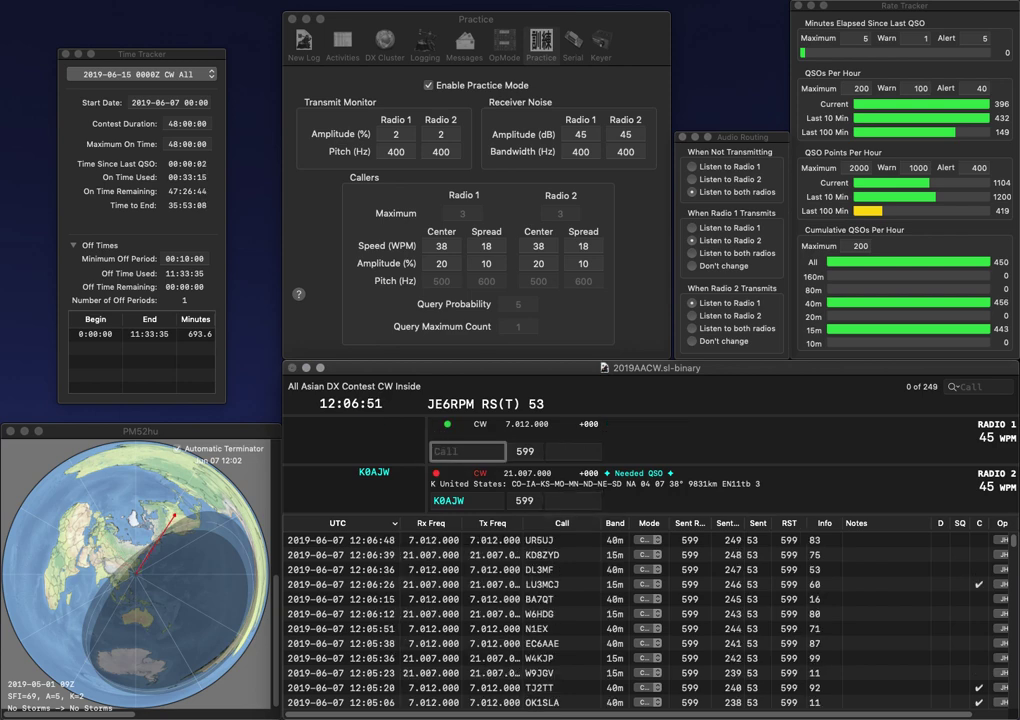
{"action": "type", "text": "K7JQ"}
{"action": "key", "text": "Return"}
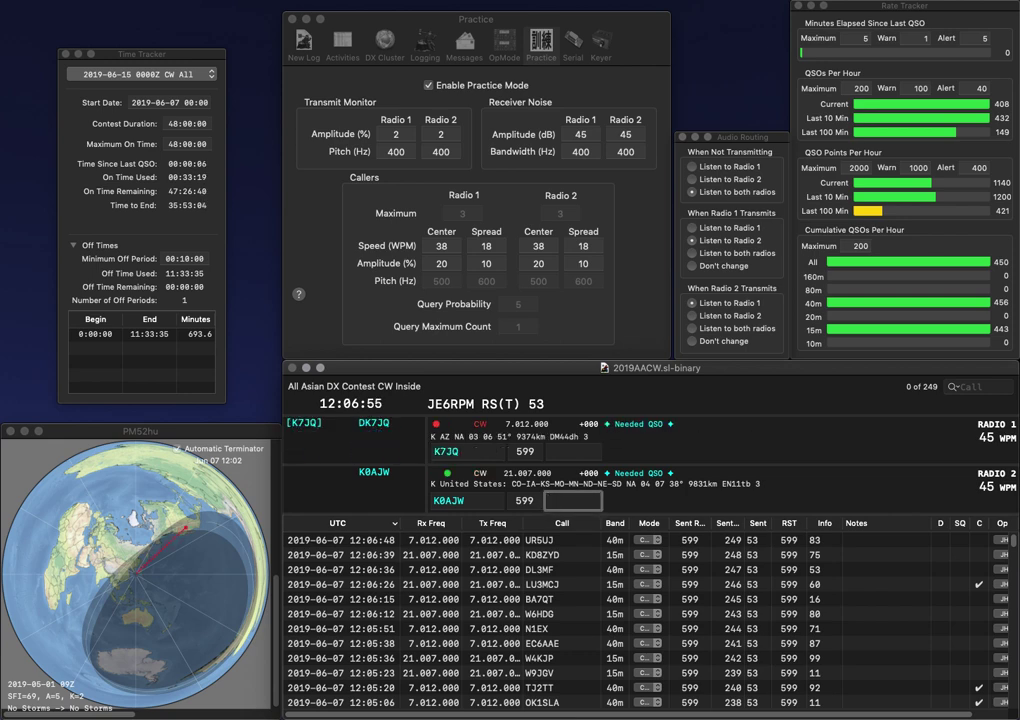
{"action": "type", "text": "77"}
{"action": "key", "text": "Return"}
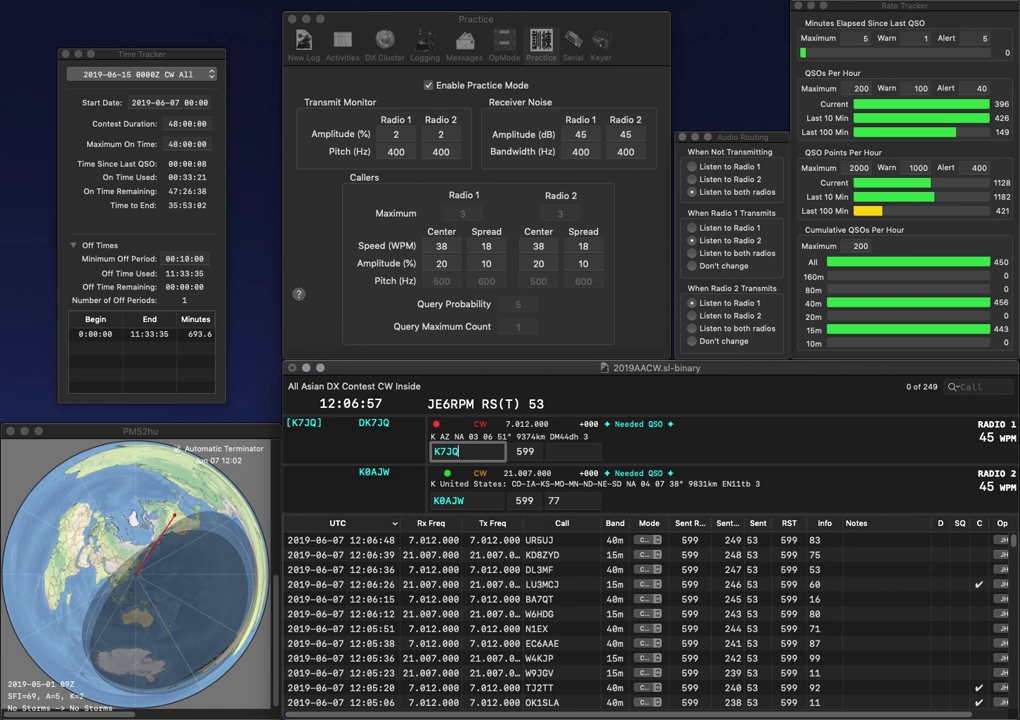
{"action": "key", "text": "Return"}
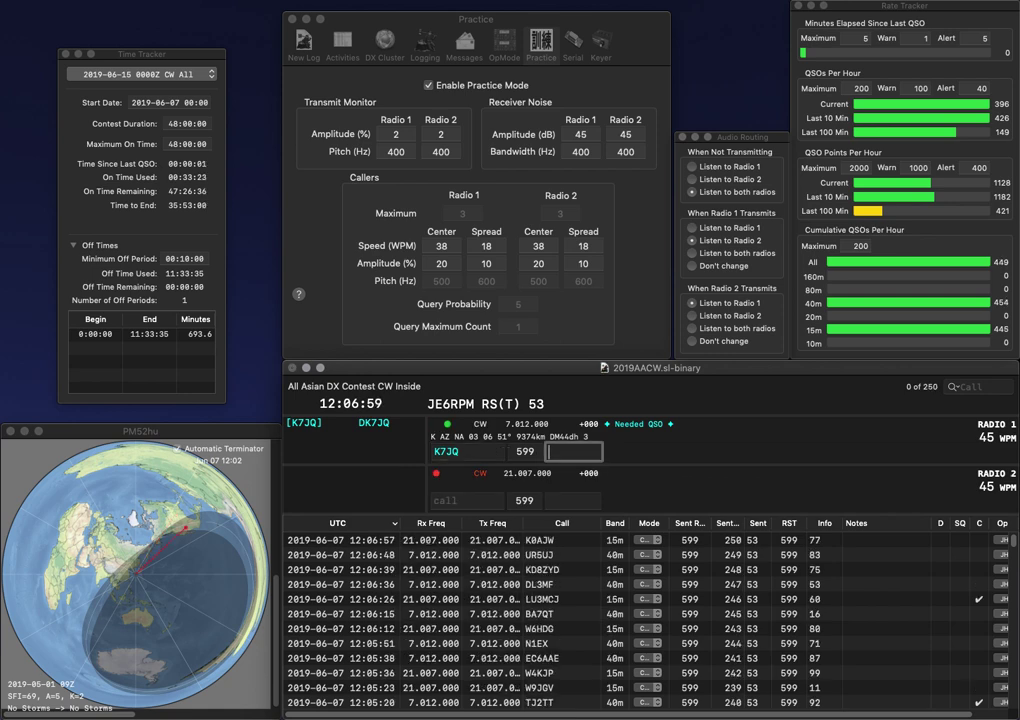
Step: Correct the Radio 1 call to K8JQ and resend it, and send the call NY2NY on Radio 2
{"action": "key", "text": "space"}
{"action": "key", "text": "BackSpace"}
{"action": "type", "text": "8"}
{"action": "key", "text": "Return"}
{"action": "type", "text": "NY2NCY"}
{"action": "key", "text": "Return"}
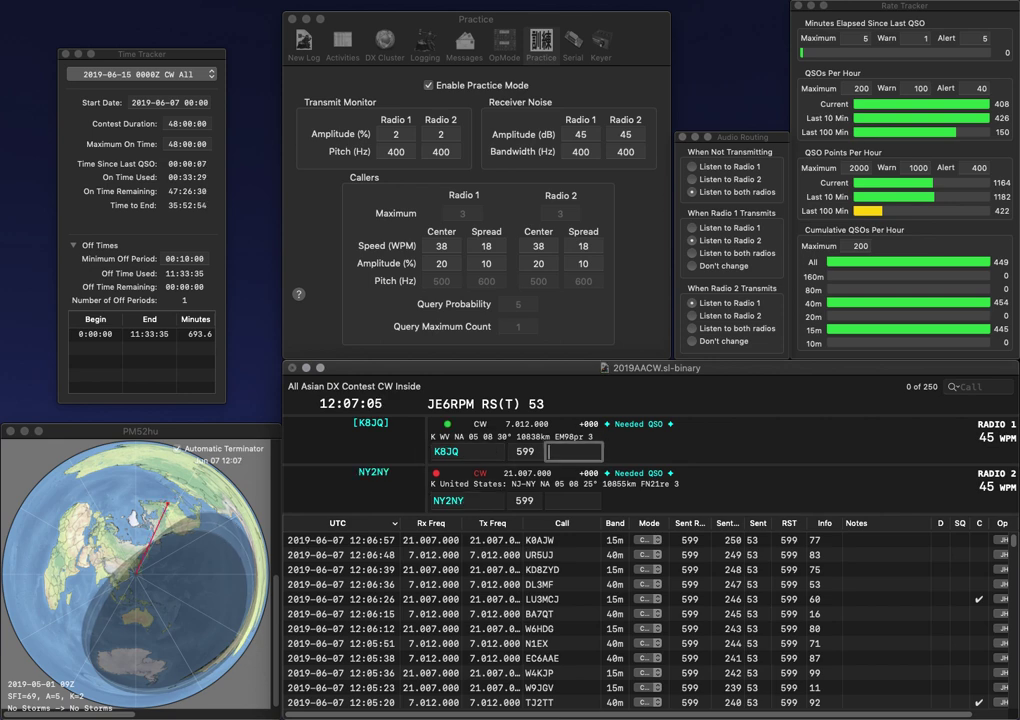
Step: Log K8JQ on Radio 1 with exchange 20 and NY2NY on Radio 2 with exchange 15
{"action": "type", "text": "20"}
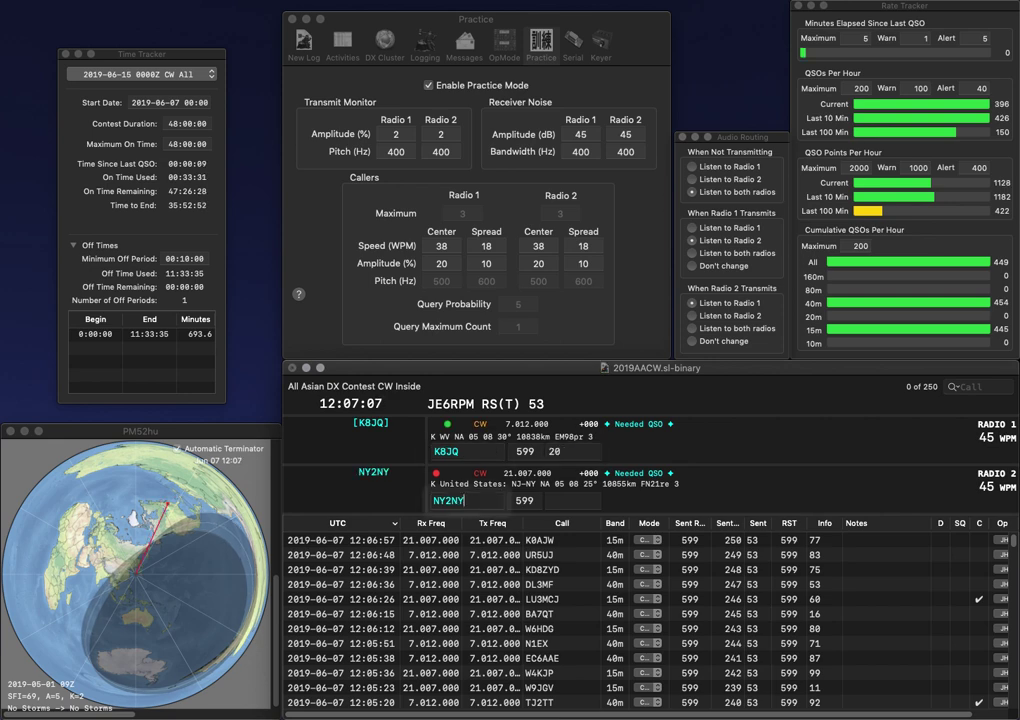
{"action": "key", "text": "Return"}
{"action": "key", "text": "space"}
{"action": "type", "text": "15"}
{"action": "key", "text": "Return"}
Step: Send the partial call 3SDM on Radio 1 and the call RJ9I on Radio 2
{"action": "type", "text": "3SDM"}
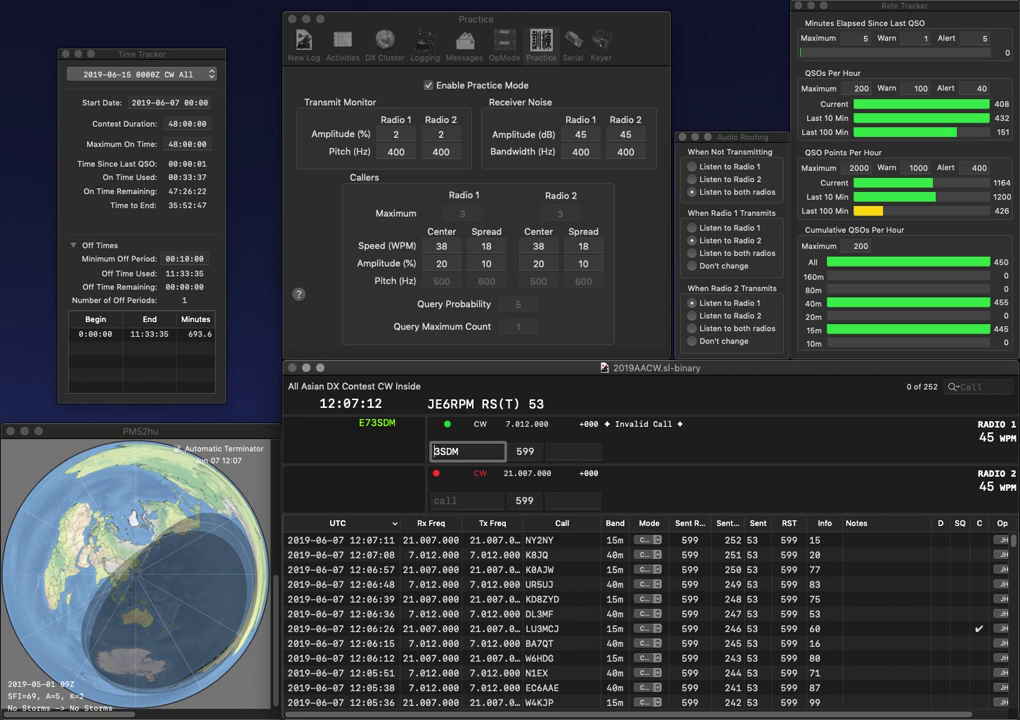
{"action": "key", "text": "Return"}
{"action": "type", "text": "R1"}
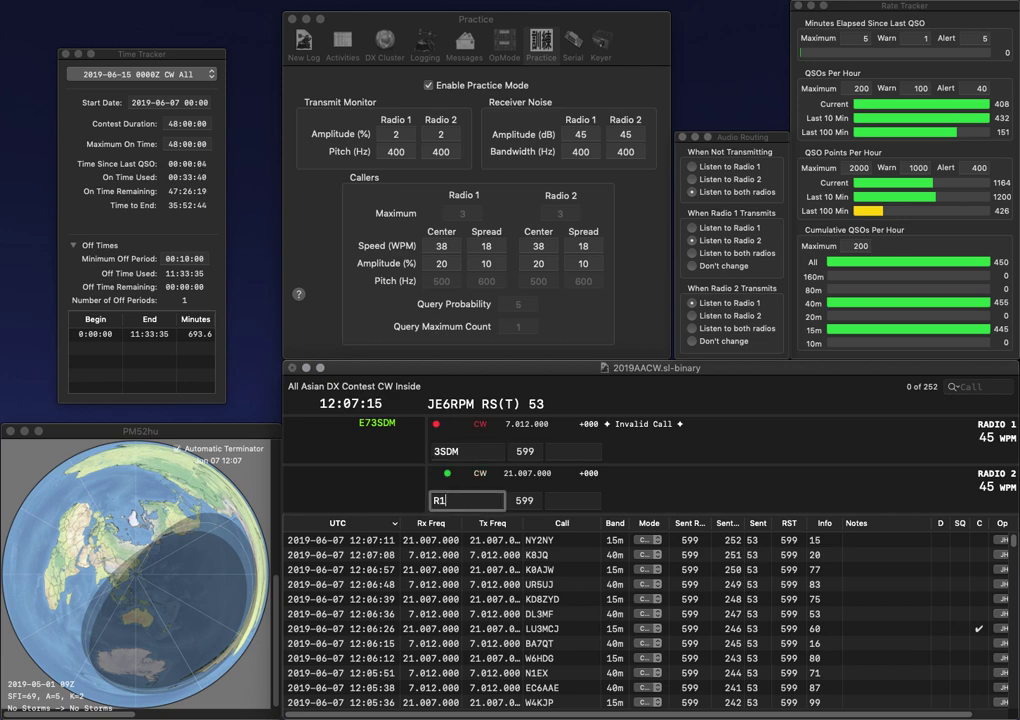
{"action": "key", "text": "BackSpace"}
{"action": "type", "text": "J9"}
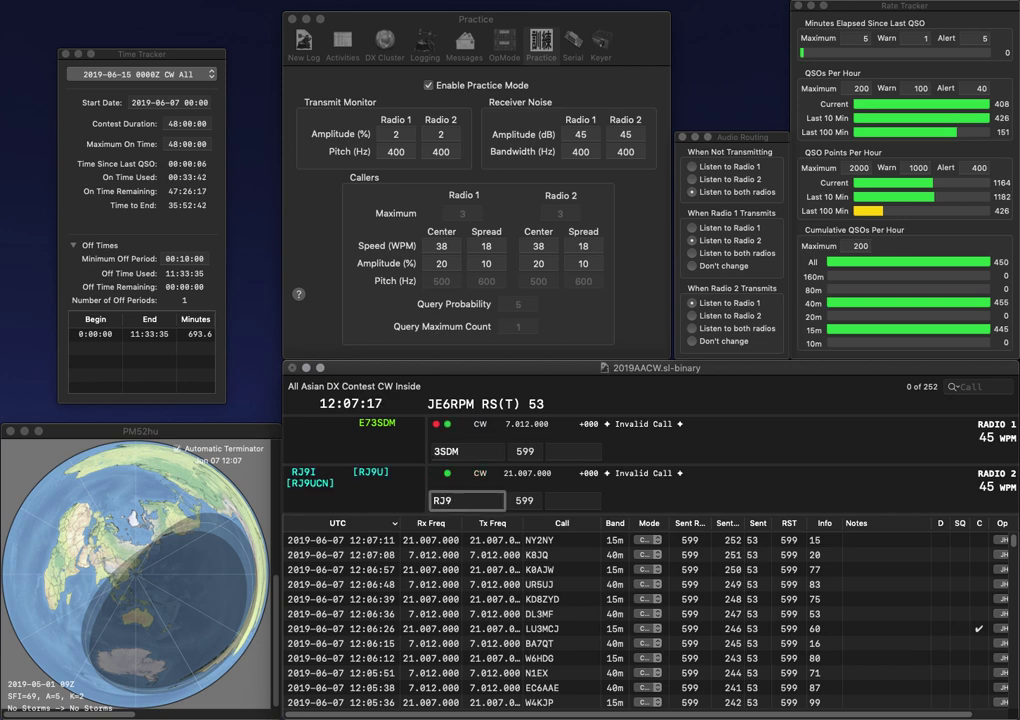
{"action": "type", "text": "I"}
{"action": "key", "text": "Return"}
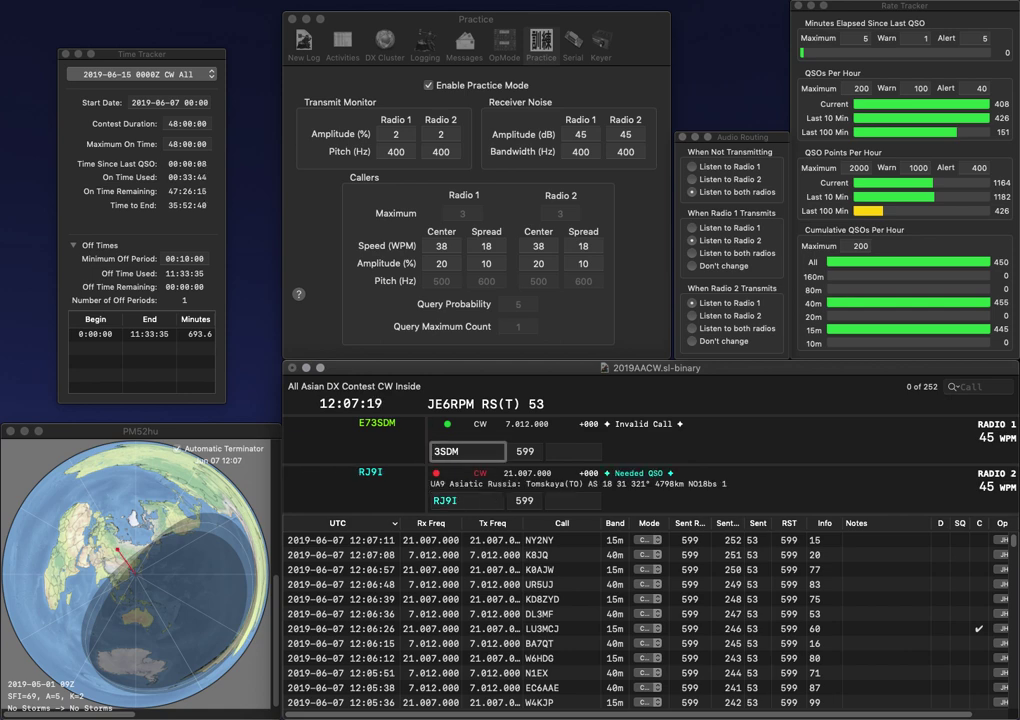
Step: Shorten the Radio 1 call to SDM and log it without an exchange, and log RJ9I on Radio 2 with exchange 62
{"action": "key", "text": "Delete"}
{"action": "key", "text": "Return"}
{"action": "key", "text": "space"}
{"action": "type", "text": "62"}
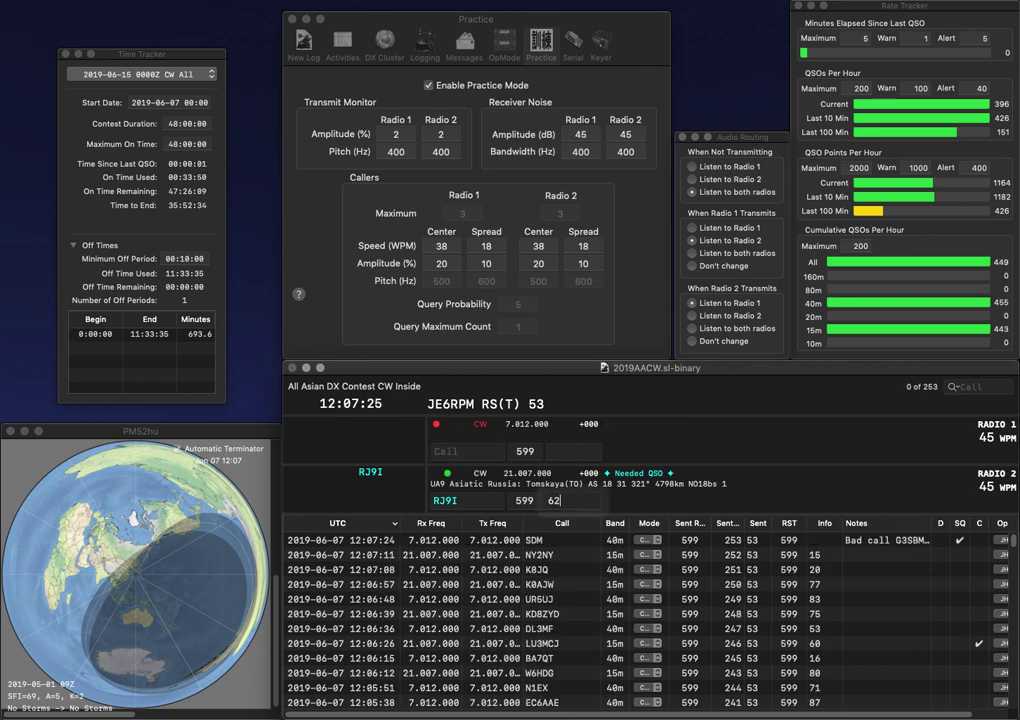
{"action": "key", "text": "Return"}
Step: Send the call PU8TAS on Radio 1 and the call JQ1ABC on Radio 2
{"action": "type", "text": "PUBTAS"}
{"action": "key", "text": "Return"}
{"action": "type", "text": "JQ1A"}
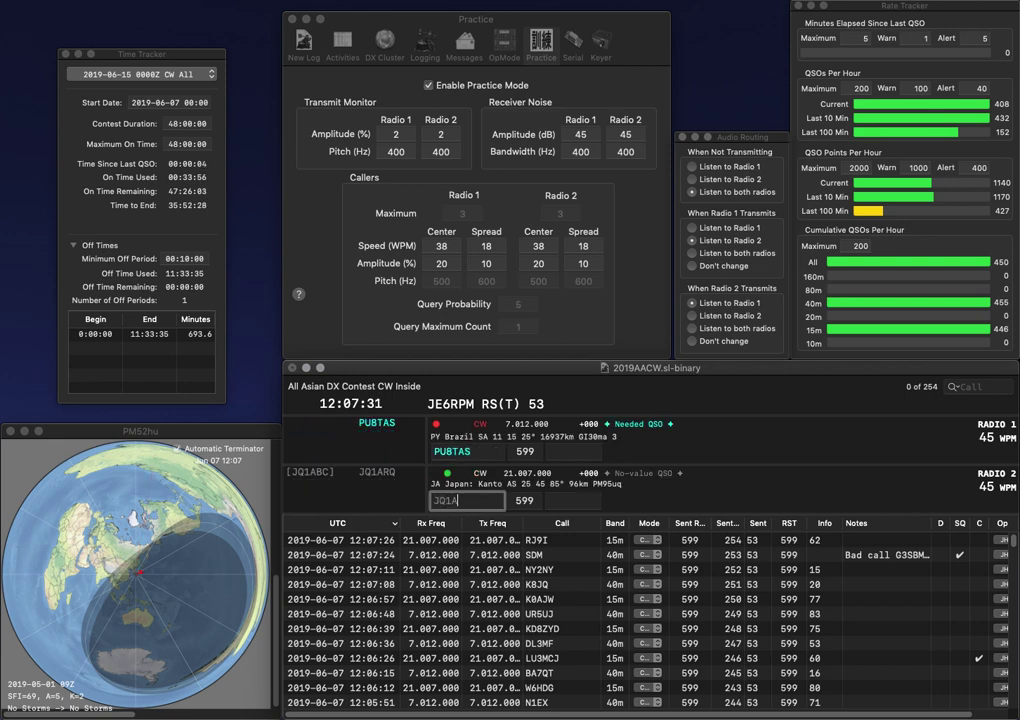
{"action": "type", "text": "BC"}
{"action": "key", "text": "Return"}
{"action": "key", "text": "space"}
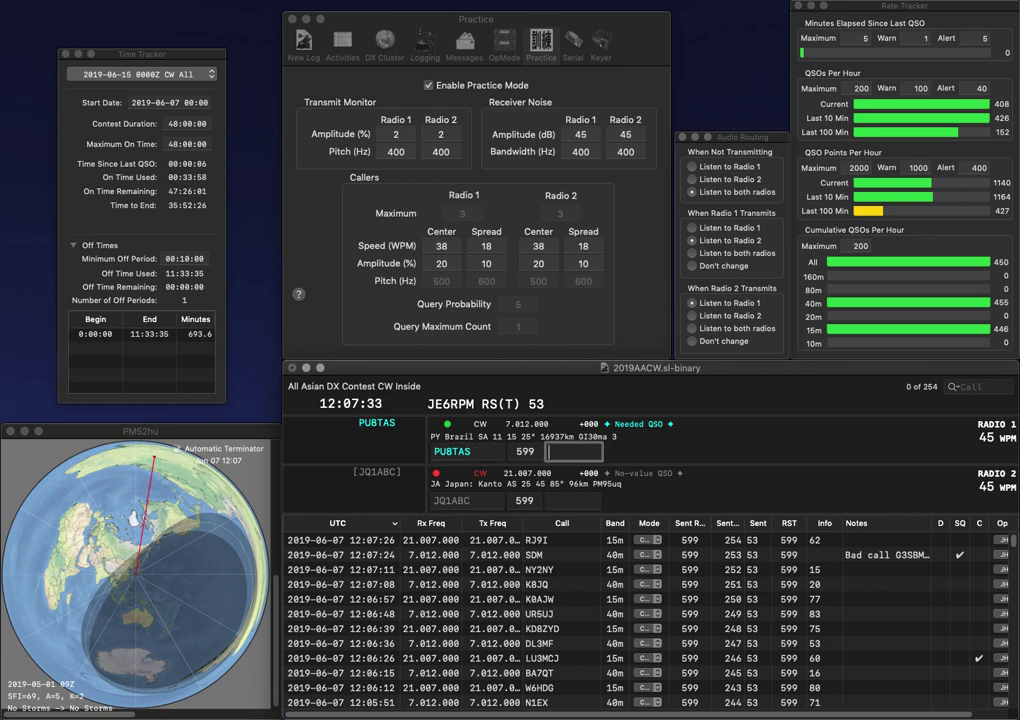
Step: Log PU8TAS on Radio 1 with exchange 93 and JQ1ABC on Radio 2 with exchange 63
{"action": "type", "text": "93"}
{"action": "key", "text": "Return"}
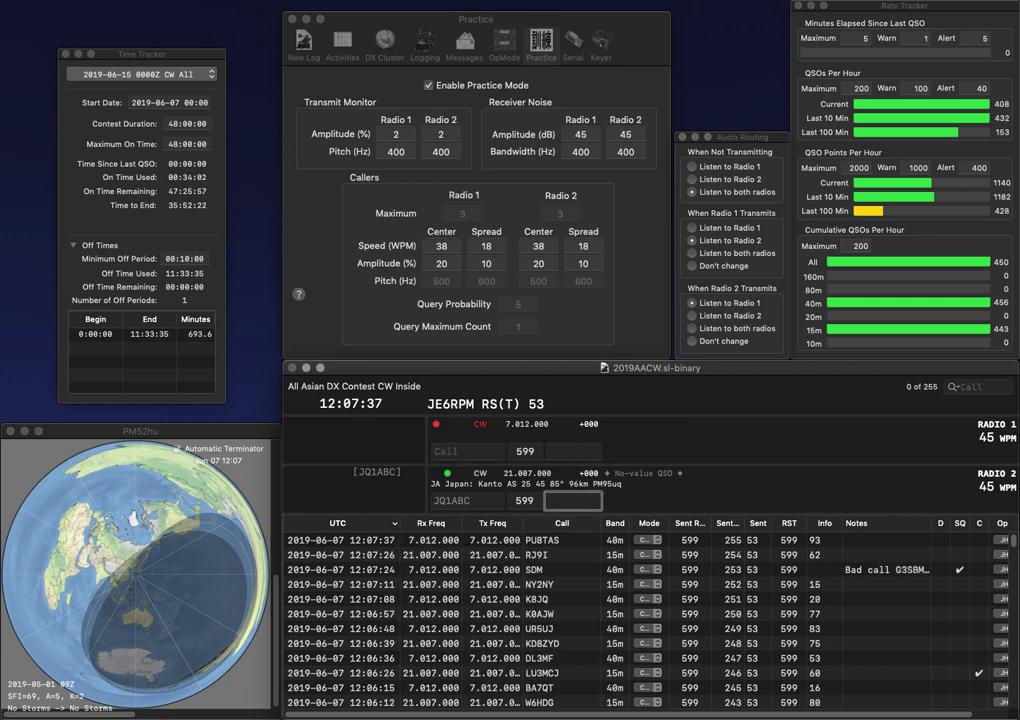
{"action": "type", "text": "63"}
{"action": "key", "text": "Return"}
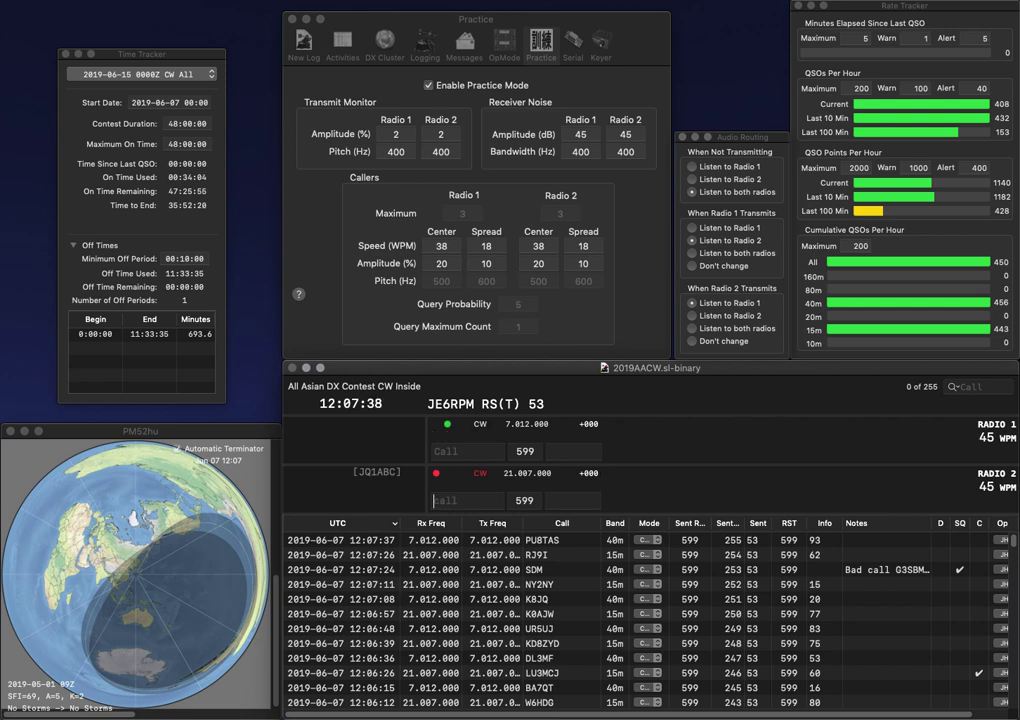
Step: Send the call 9A6XX on Radio 1 and the partial call 09I on Radio 2
{"action": "type", "text": "9A6XX"}
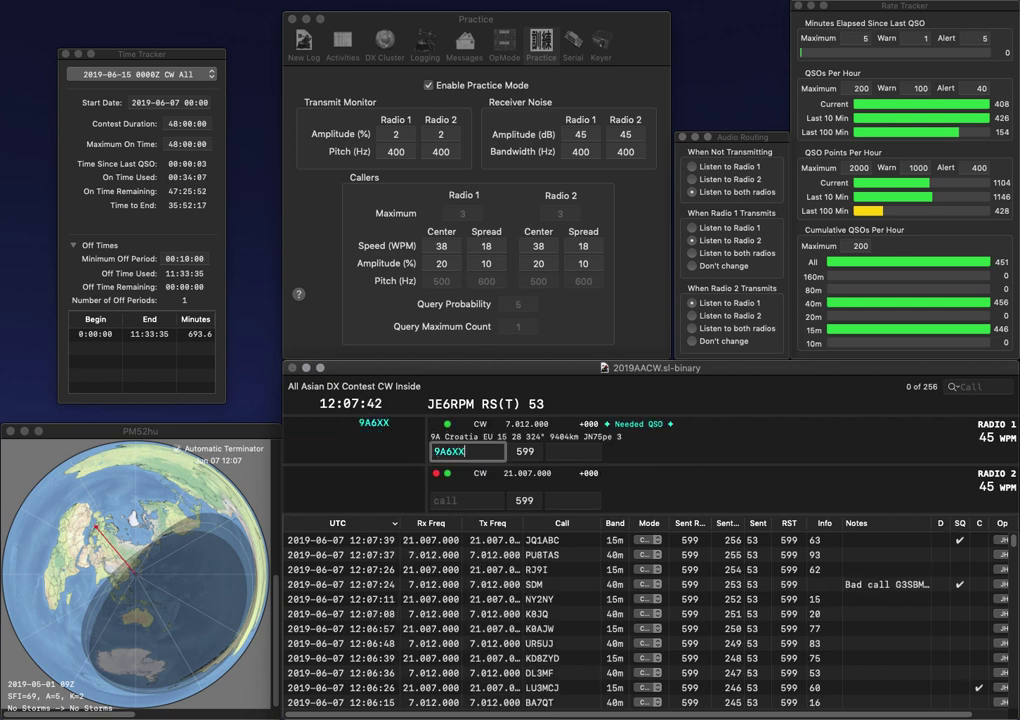
{"action": "key", "text": "Return"}
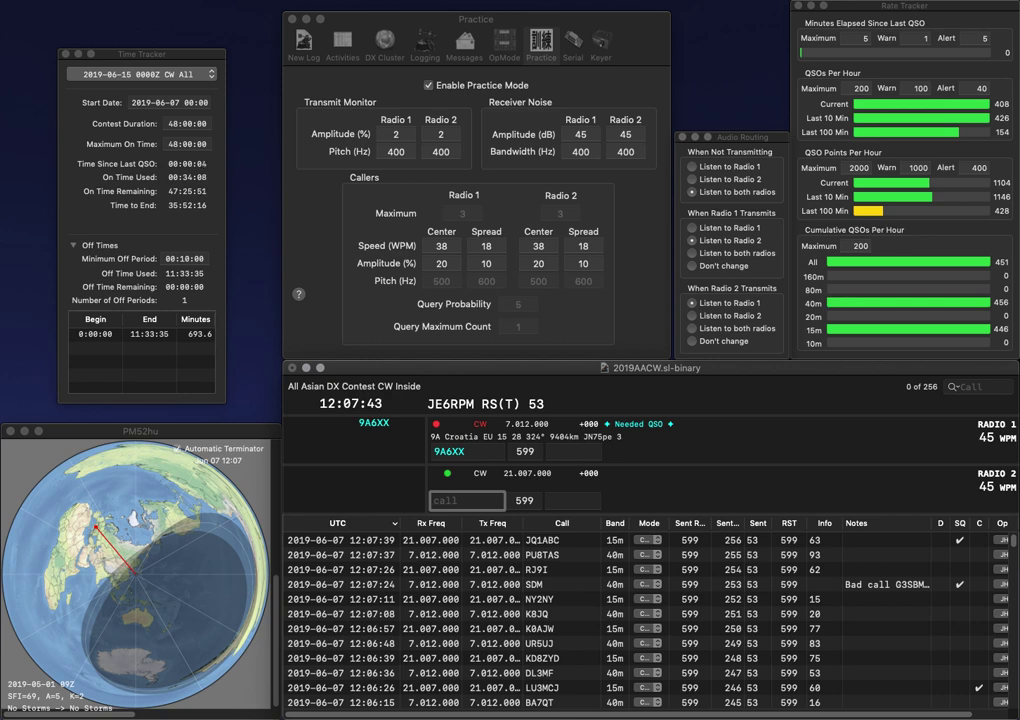
{"action": "type", "text": "09I"}
{"action": "key", "text": "Return"}
{"action": "key", "text": "space"}
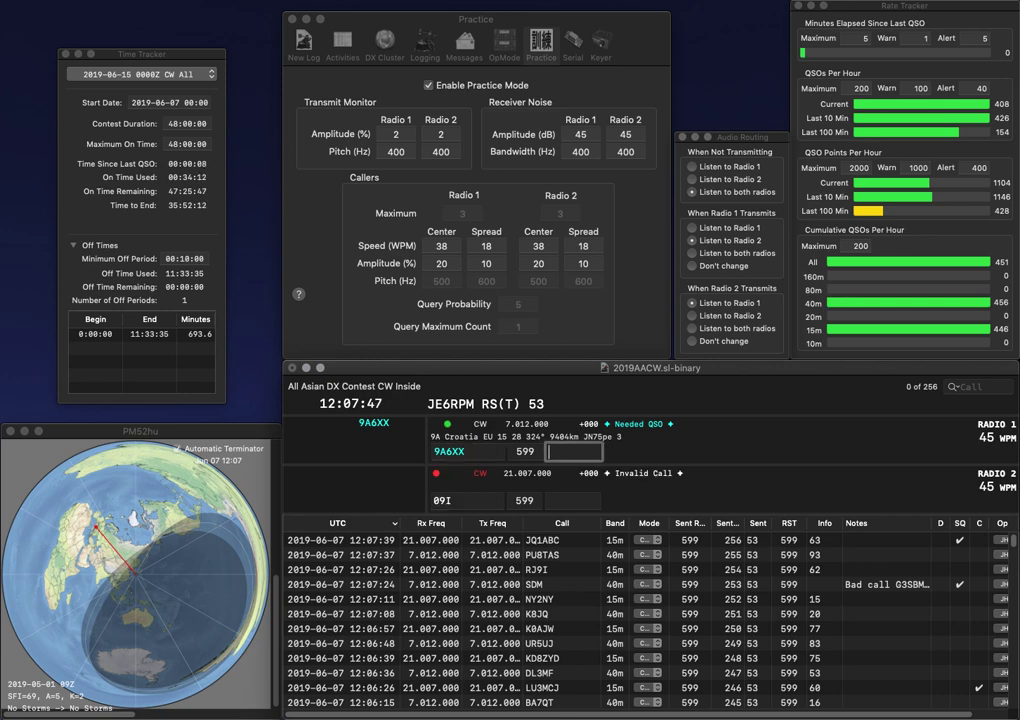
{"action": "type", "text": "84"}
{"action": "key", "text": "Return"}
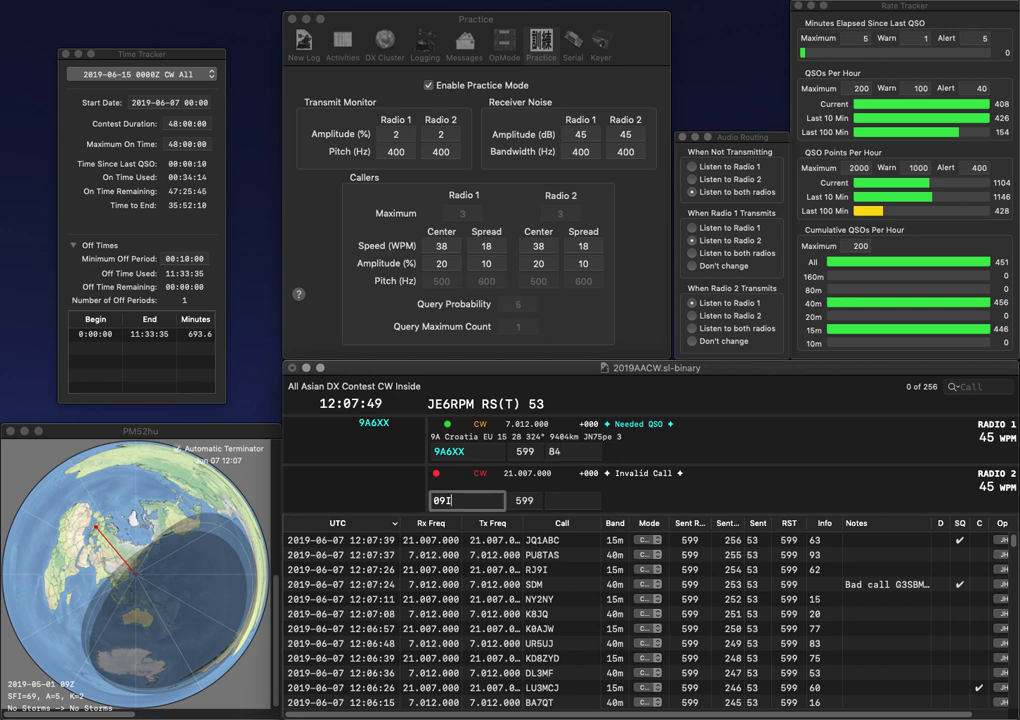
{"action": "key", "text": "Escape"}
{"action": "type", "text": "KK"}
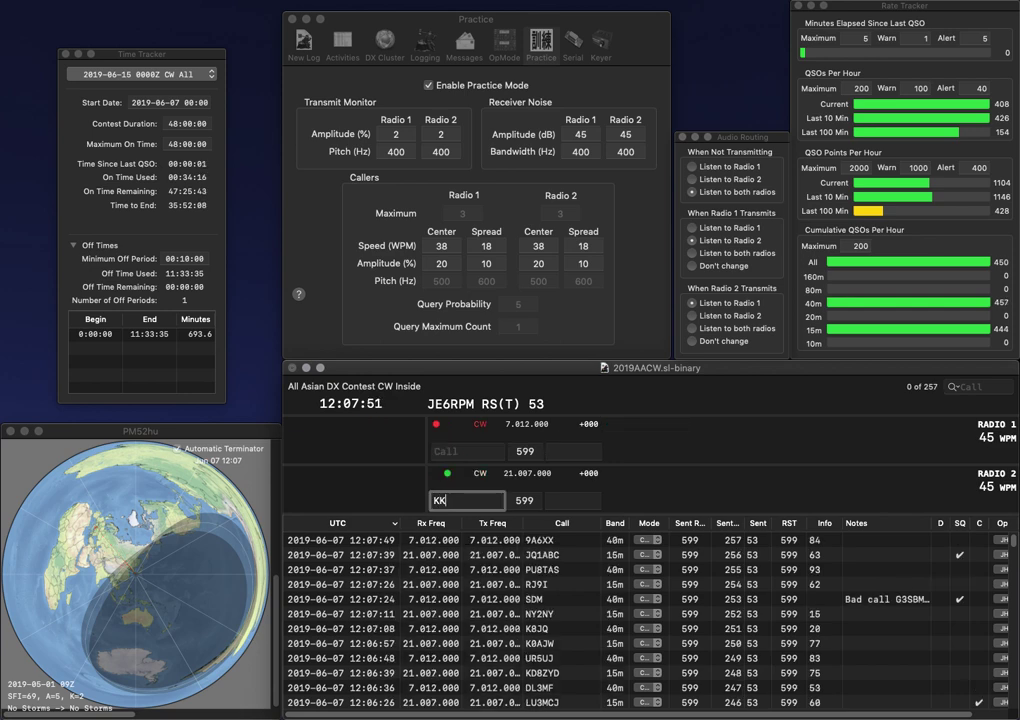
{"action": "type", "text": "0I"}
{"action": "key", "text": "Return"}
Step: Send the call VY2DS on Radio 1 and log KK0I on Radio 2 with exchange 51
{"action": "type", "text": "VY2DS"}
{"action": "key", "text": "Return"}
{"action": "key", "text": "Return"}
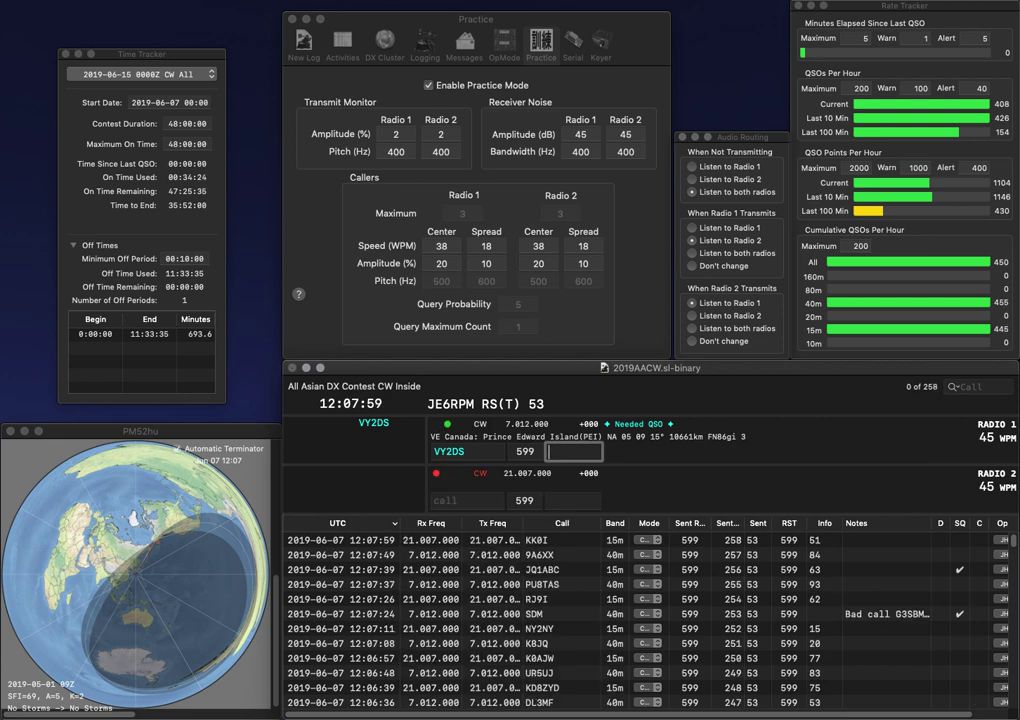
{"action": "type", "text": "9"}
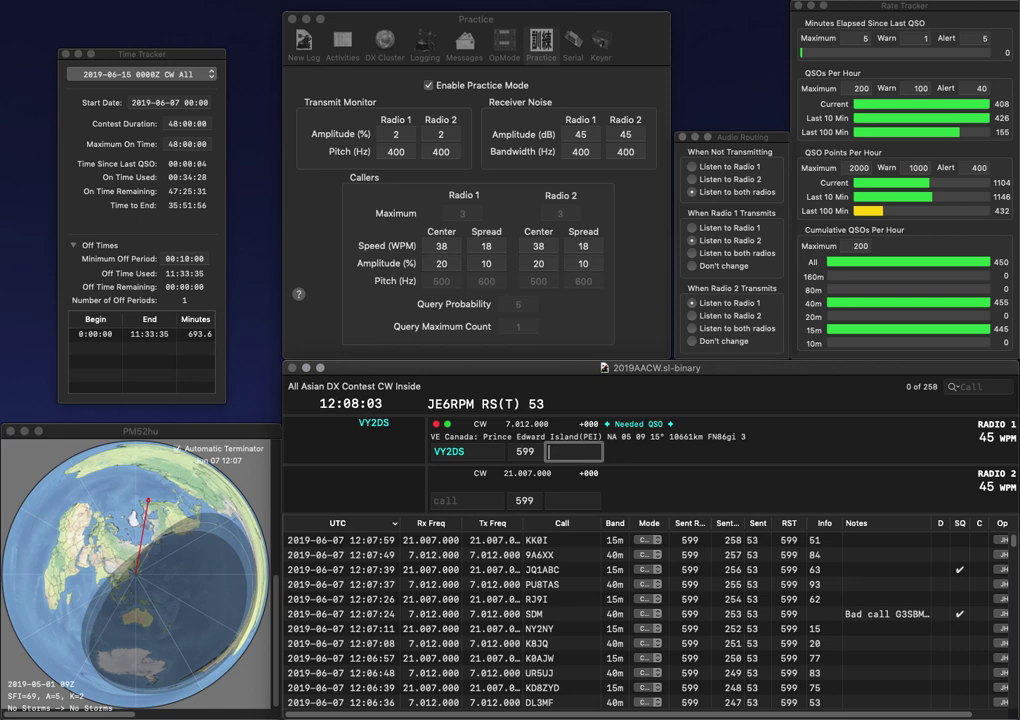
{"action": "type", "text": "4"}
{"action": "key", "text": "Return"}
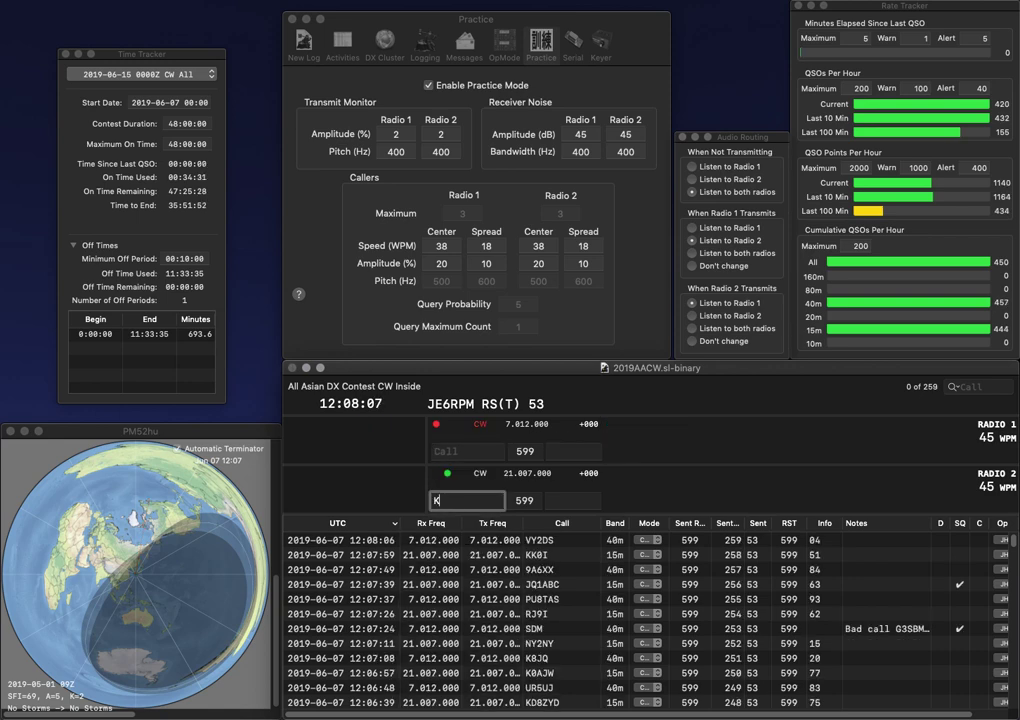
{"action": "type", "text": "4KN"}
{"action": "key", "text": "Return"}
{"action": "type", "text": "K7J"}
{"action": "key", "text": "BackSpace"}
{"action": "key", "text": "BackSpace"}
{"action": "type", "text": "5J"}
{"action": "key", "text": "BackSpace"}
{"action": "type", "text": "ZJ"}
{"action": "key", "text": "Return"}
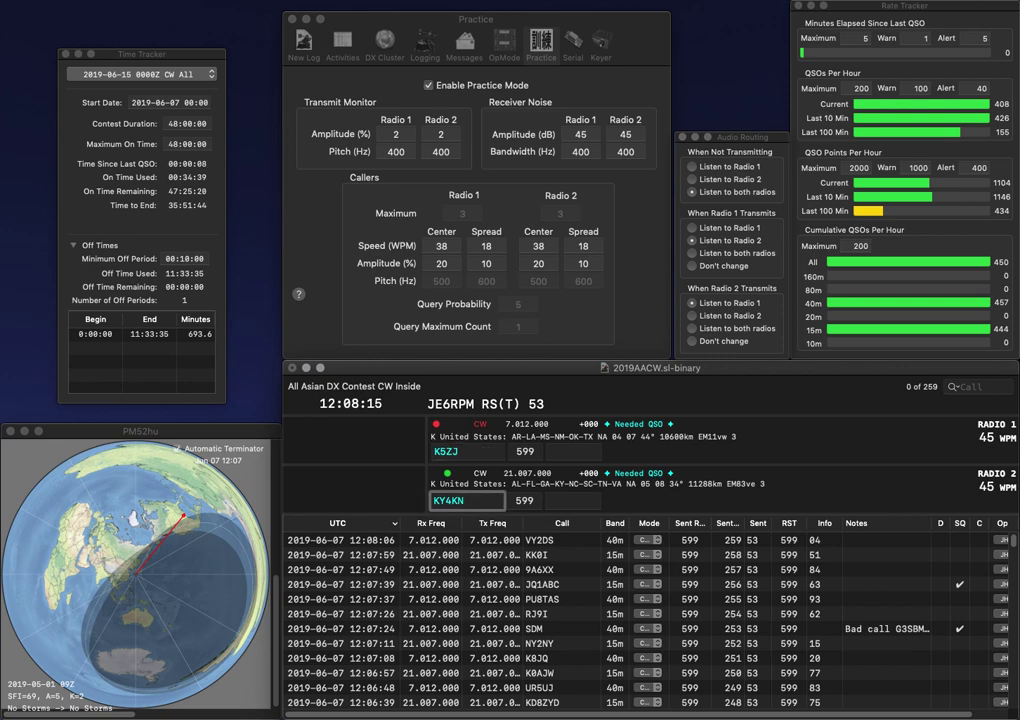
{"action": "key", "text": "BackSpace"}
{"action": "type", "text": "D"}
{"action": "key", "text": "Return"}
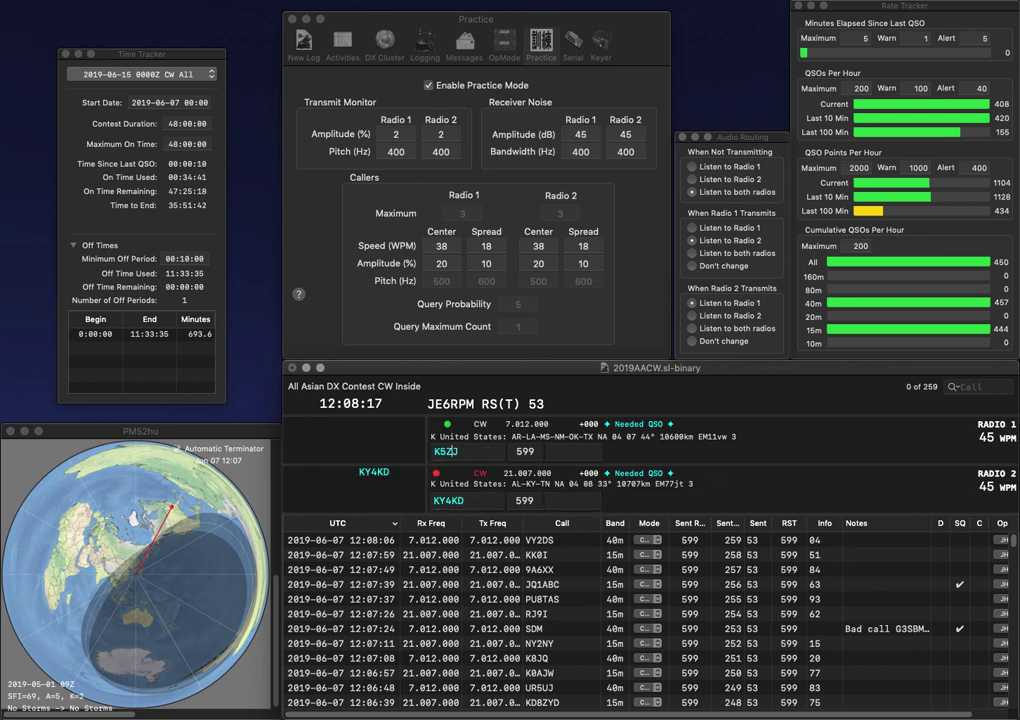
{"action": "key", "text": "BackSpace"}
{"action": "type", "text": "5"}
{"action": "key", "text": "Left"}
{"action": "key", "text": "BackSpace"}
{"action": "type", "text": "Z"}
{"action": "key", "text": "Return"}
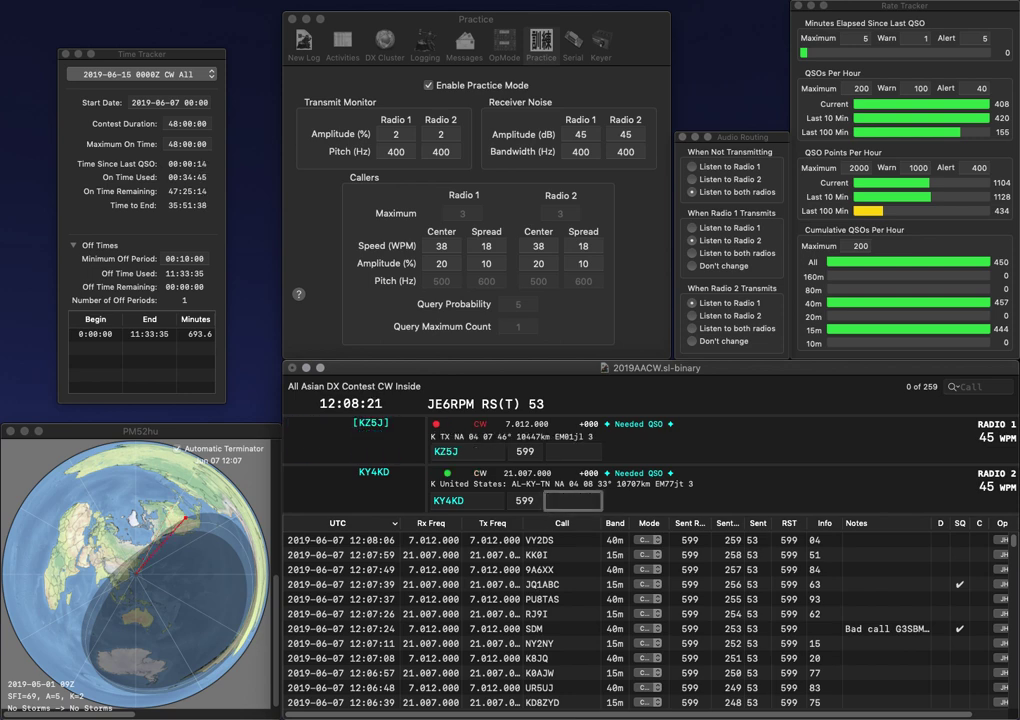
{"action": "type", "text": "54"}
{"action": "key", "text": "Return"}
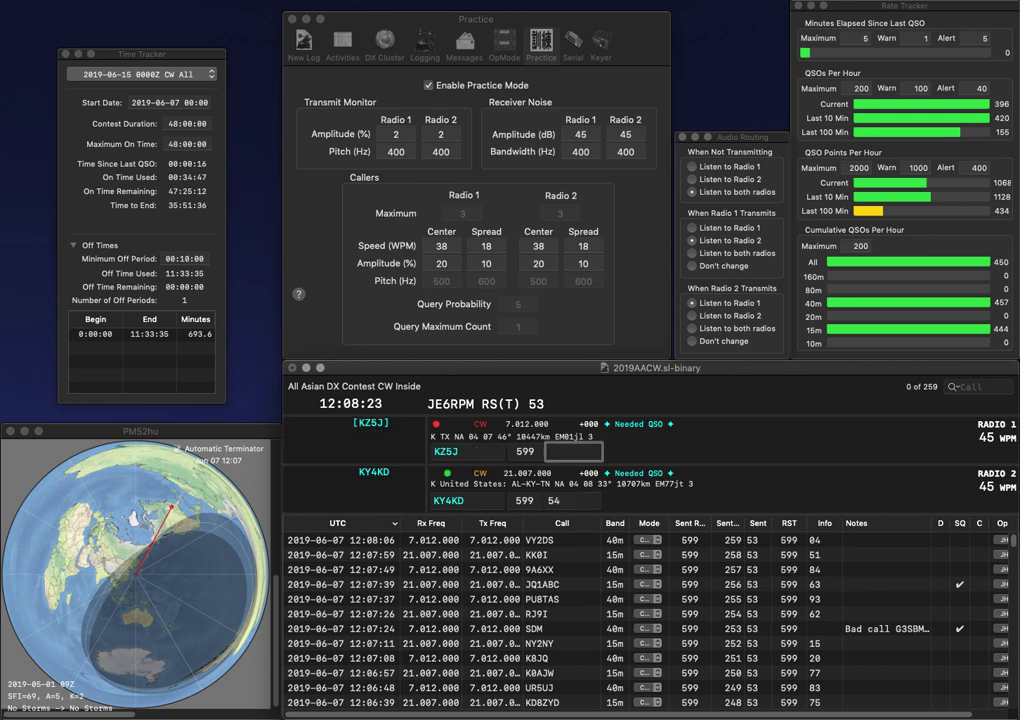
{"action": "type", "text": "1"}
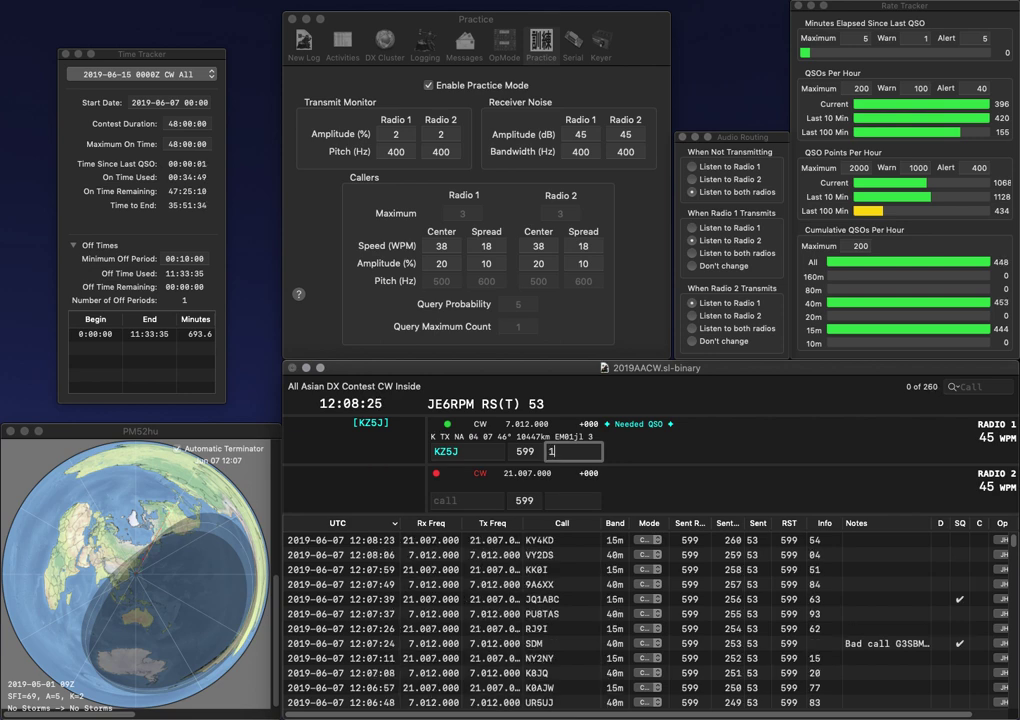
{"action": "type", "text": "7"}
{"action": "key", "text": "Return"}
Step: Send the call PA5SKY on Radio 2 and the partial call 00M on Radio 1
{"action": "type", "text": "PA5SKY"}
{"action": "key", "text": "Return"}
{"action": "type", "text": "00M"}
{"action": "key", "text": "Return"}
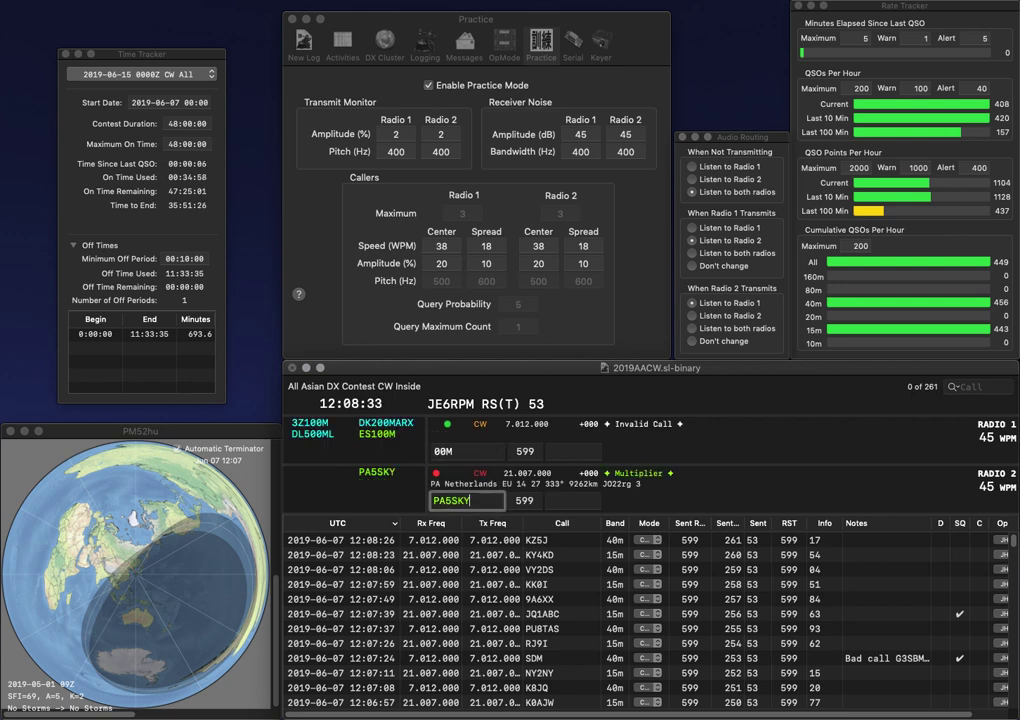
Step: Log PA5SKY on Radio 2 with exchange 76, and complete the Radio 1 call as 3Z100M and send it
{"action": "key", "text": "Tab"}
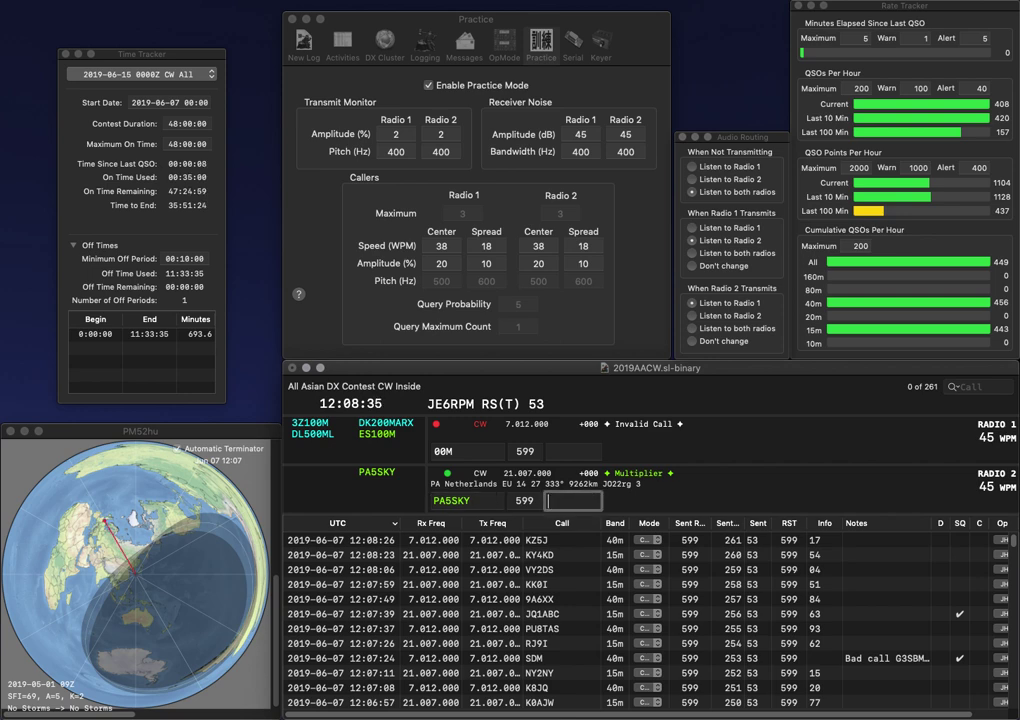
{"action": "key", "text": "Return"}
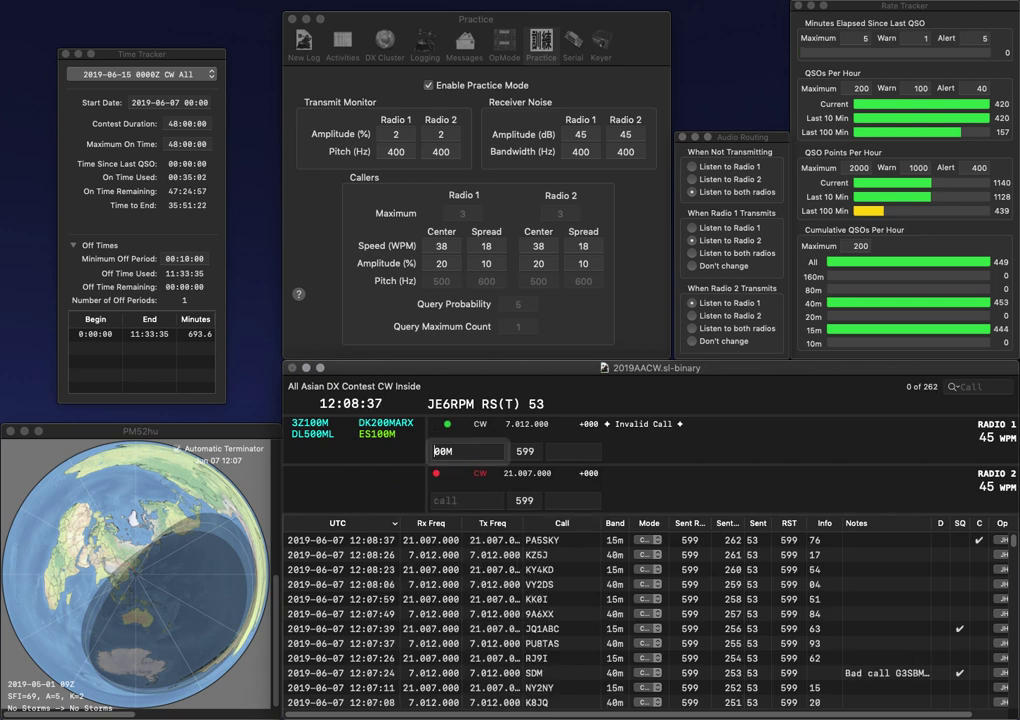
{"action": "type", "text": "3Z"}
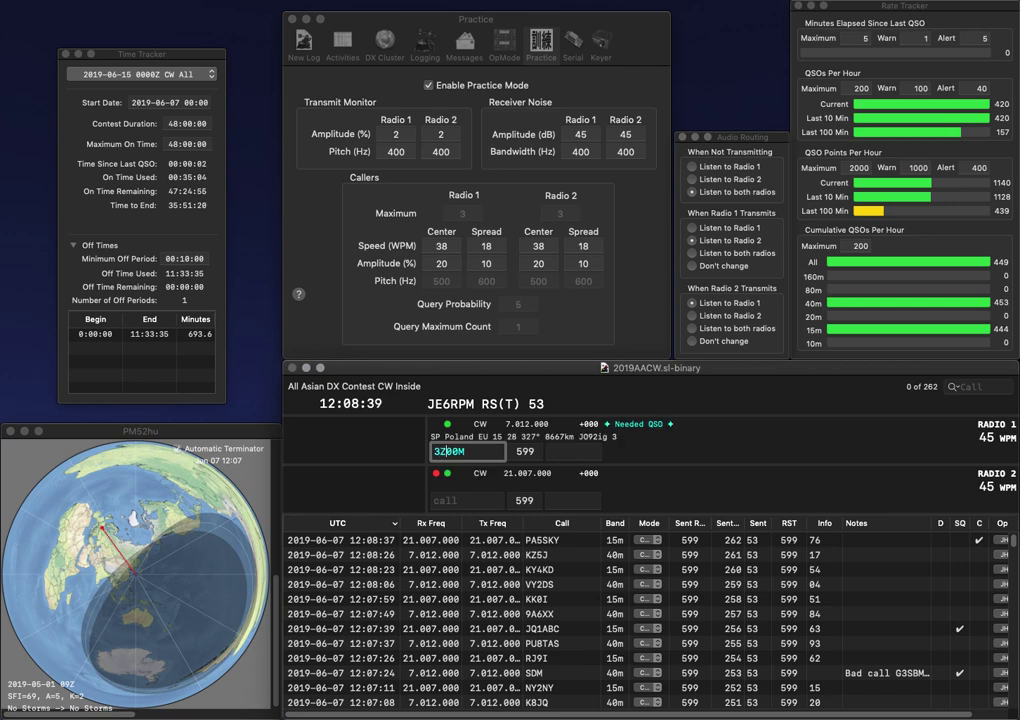
{"action": "type", "text": "1"}
{"action": "key", "text": "Return"}
Step: Send the call N9WTX on Radio 2, adding its missing leading N
{"action": "type", "text": "9"}
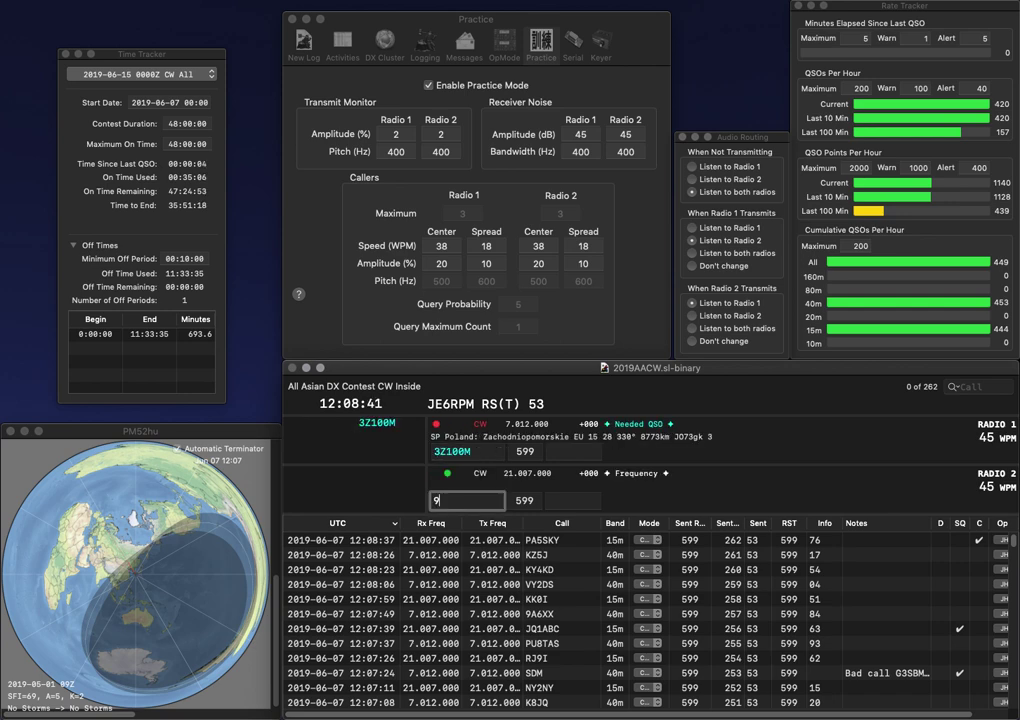
{"action": "type", "text": "WTX"}
{"action": "key", "text": "Home"}
{"action": "type", "text": "N"}
{"action": "key", "text": "Return"}
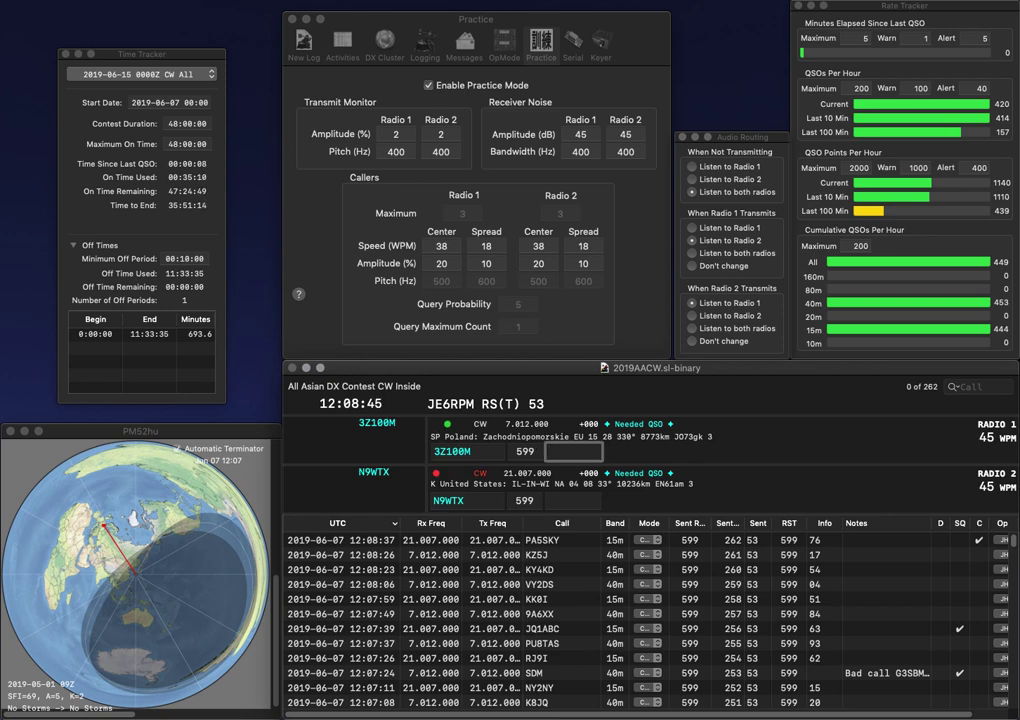
{"action": "type", "text": "51"}
{"action": "key", "text": "Return"}
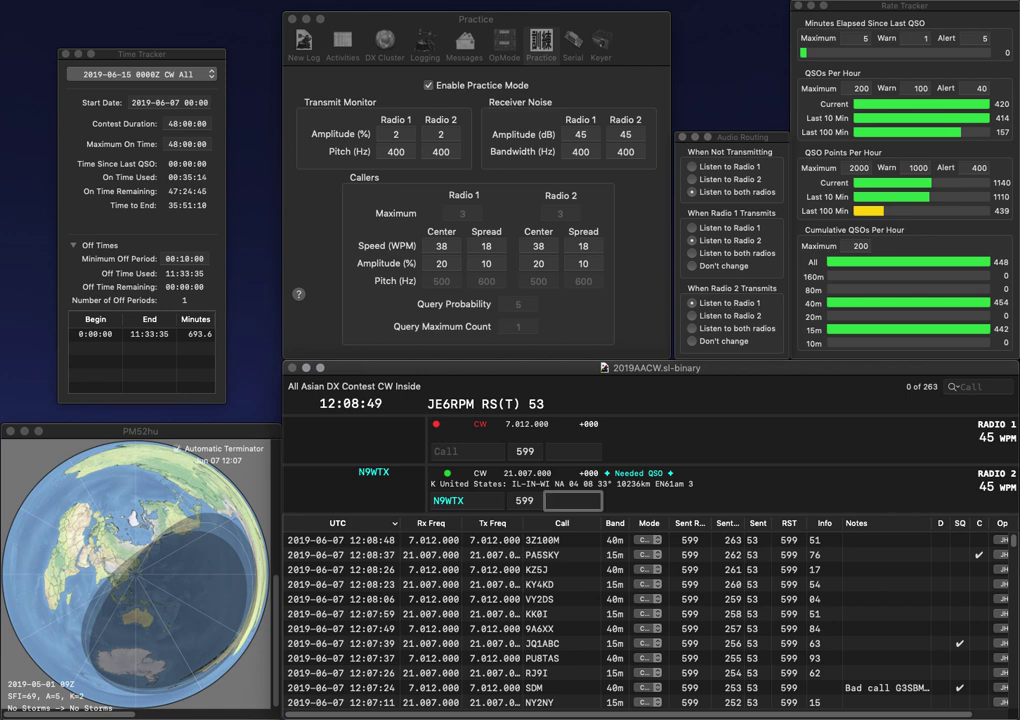
{"action": "type", "text": "00"}
{"action": "key", "text": "Return"}
Step: Send the partial call 3C on Radio 1 and the call G4Q on Radio 2
{"action": "type", "text": "3C"}
{"action": "key", "text": "Return"}
{"action": "type", "text": "G4"}
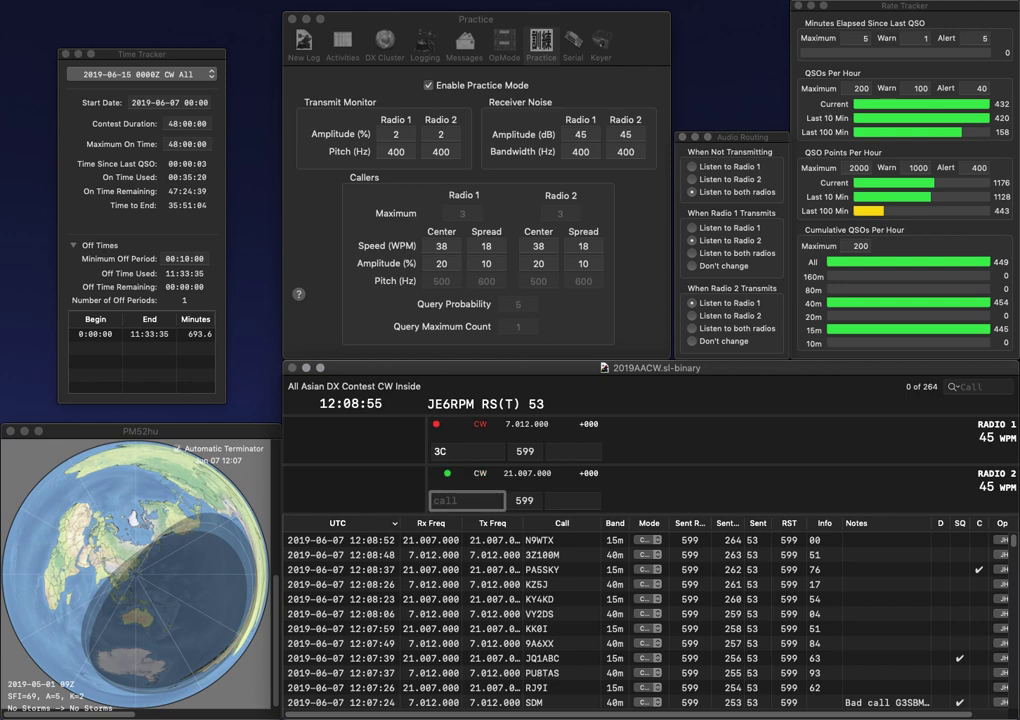
{"action": "type", "text": "Q"}
{"action": "key", "text": "Return"}
Step: Correct the Radio 1 call to AD4C and send it
{"action": "type", "text": "AD"}
{"action": "key", "text": "Delete"}
{"action": "type", "text": "4"}
{"action": "key", "text": "Return"}
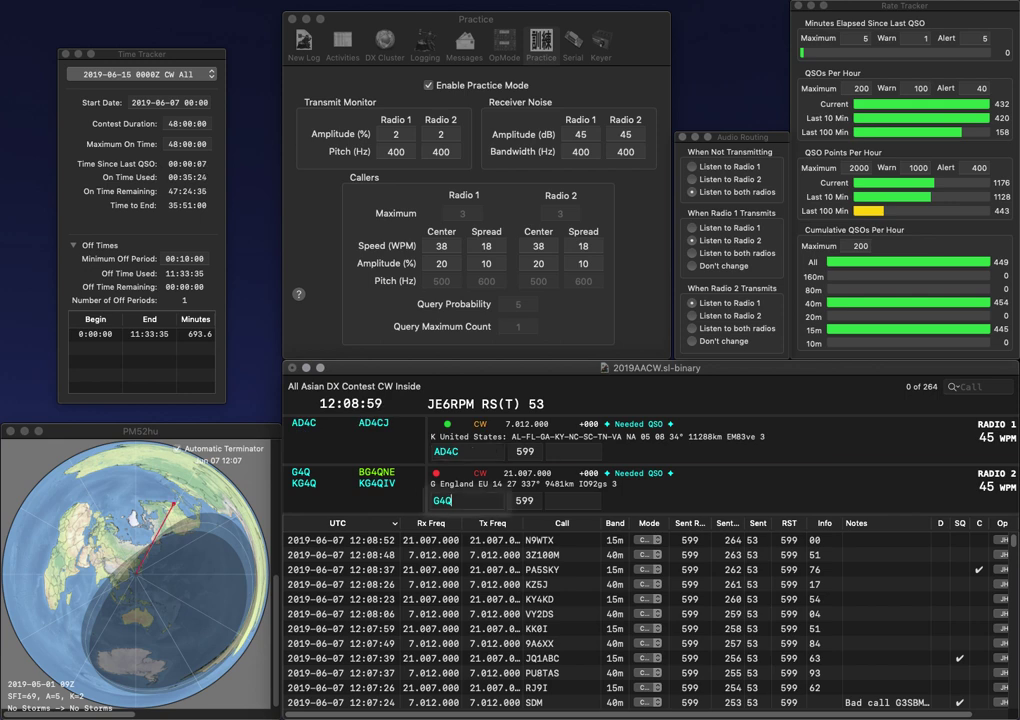
{"action": "type", "text": "48"}
{"action": "key", "text": "Return"}
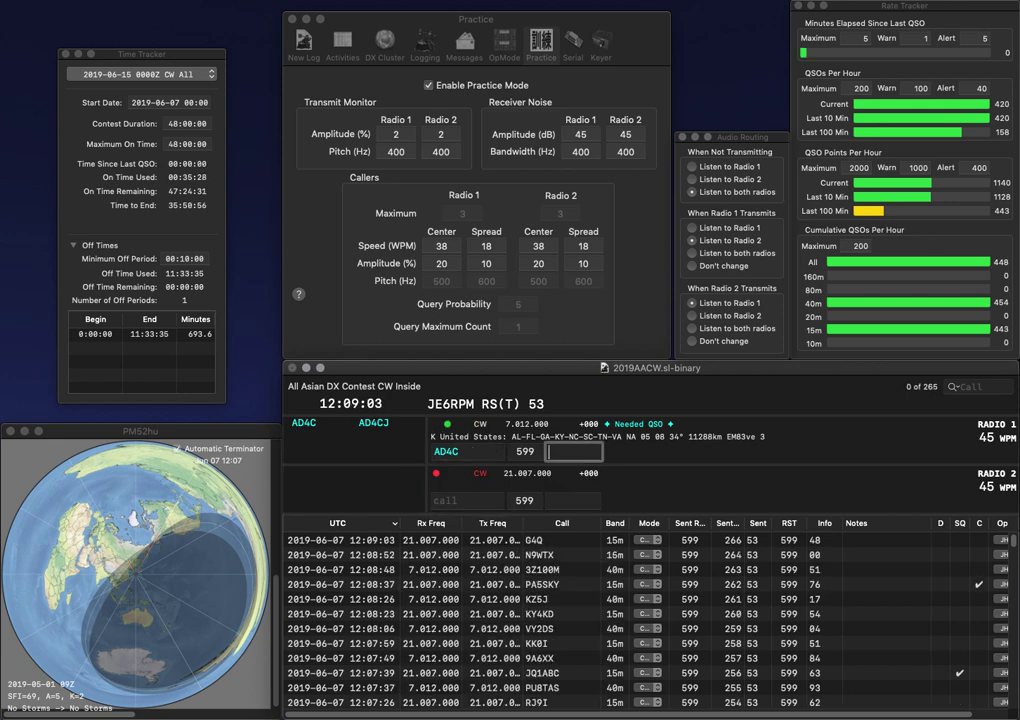
{"action": "left_click", "coordinate": [467, 500]}
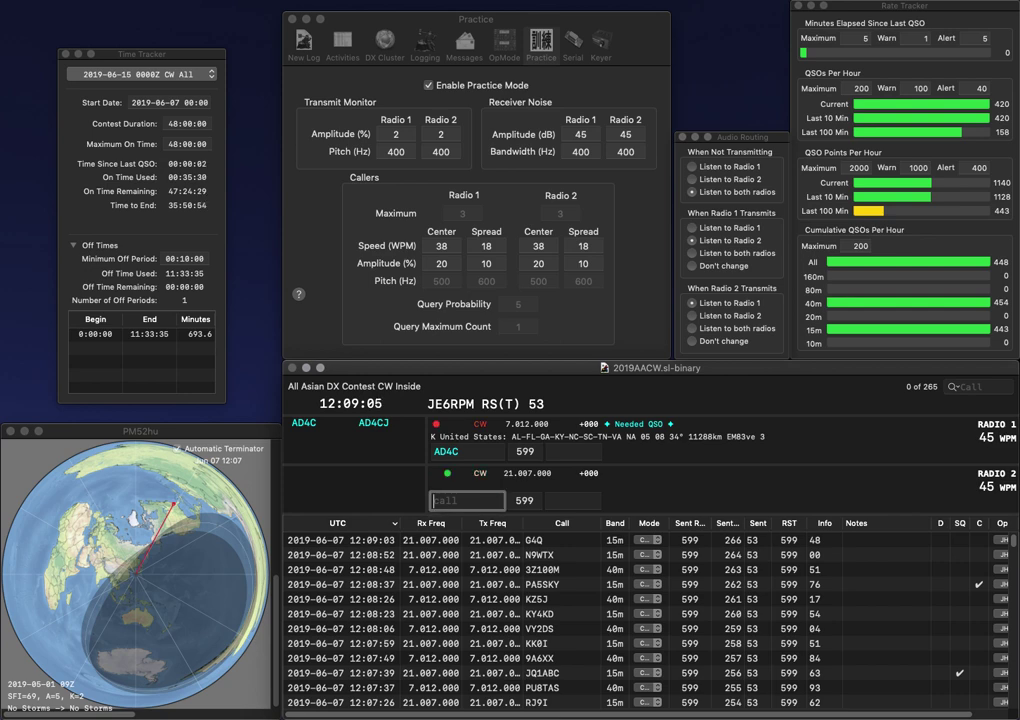
{"action": "type", "text": "DF6RK"}
{"action": "key", "text": "Return"}
Step: Log AD4C on Radio 1 with exchange 05 and DF6RK on Radio 2 with exchange 65
{"action": "left_click", "coordinate": [573, 451]}
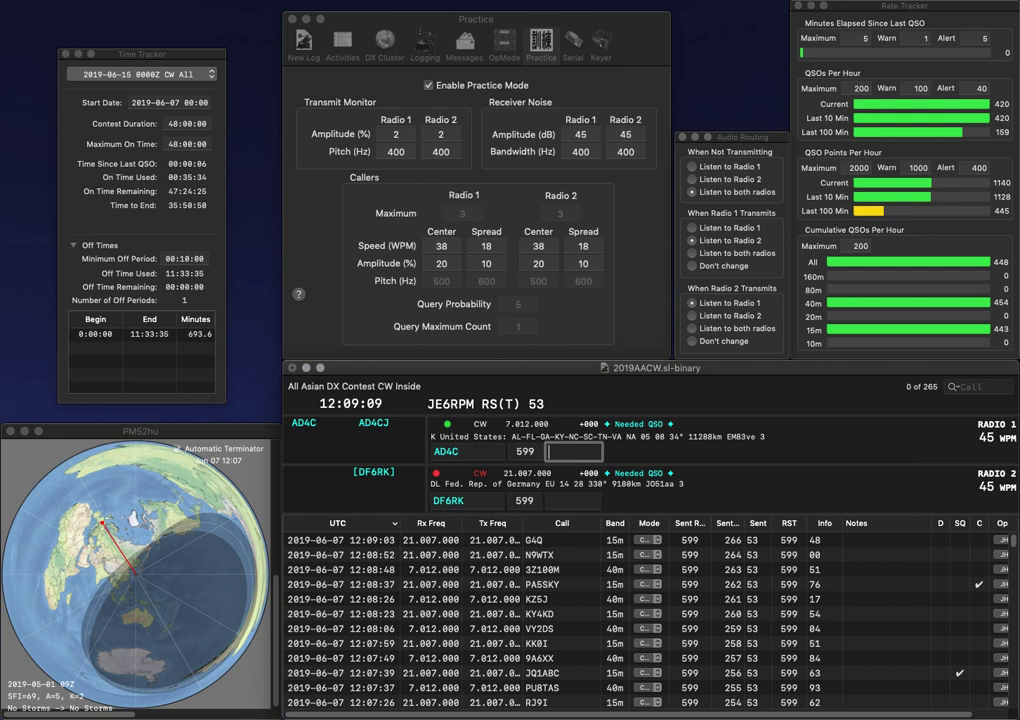
{"action": "type", "text": "05"}
{"action": "key", "text": "Return"}
{"action": "type", "text": "65"}
{"action": "key", "text": "Return"}
{"action": "type", "text": "0M1II"}
{"action": "key", "text": "Return"}
{"action": "type", "text": "P3DTO"}
{"action": "key", "text": "super+Left"}
{"action": "key", "text": "Delete"}
{"action": "type", "text": "W"}
{"action": "key", "text": "Return"}
Step: Log OM1II on Radio 1 with exchange 17
{"action": "key", "text": "Up"}
{"action": "key", "text": "Tab"}
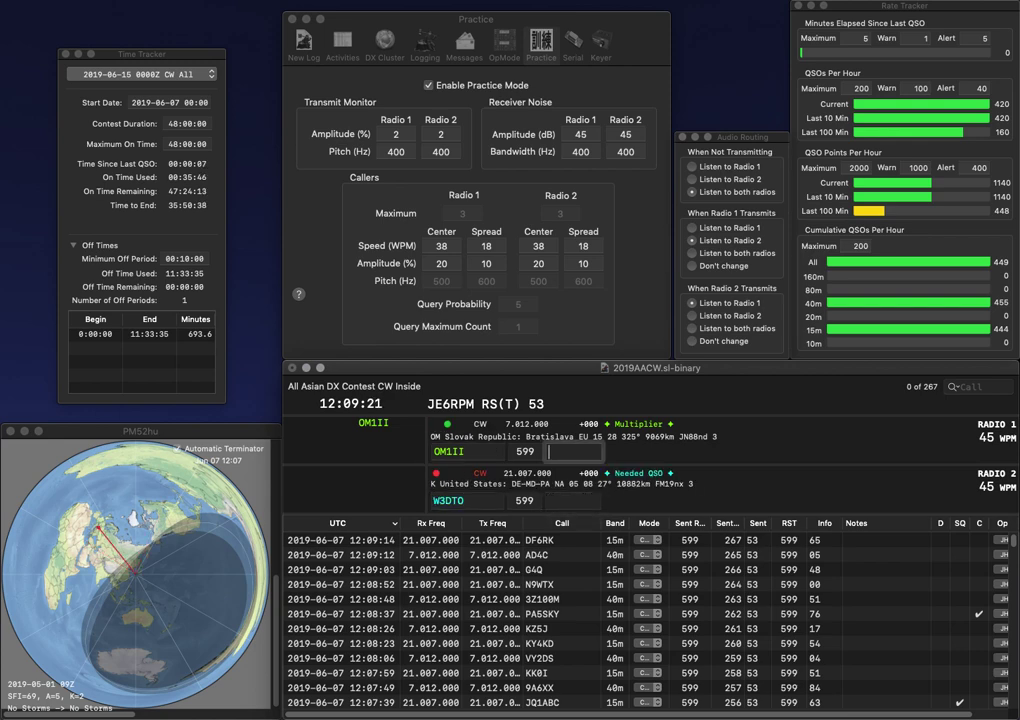
{"action": "type", "text": "17"}
{"action": "key", "text": "Return"}
{"action": "key", "text": "Delete"}
{"action": "type", "text": "4"}
{"action": "key", "text": "Return"}
{"action": "type", "text": "01"}
{"action": "key", "text": "Return"}
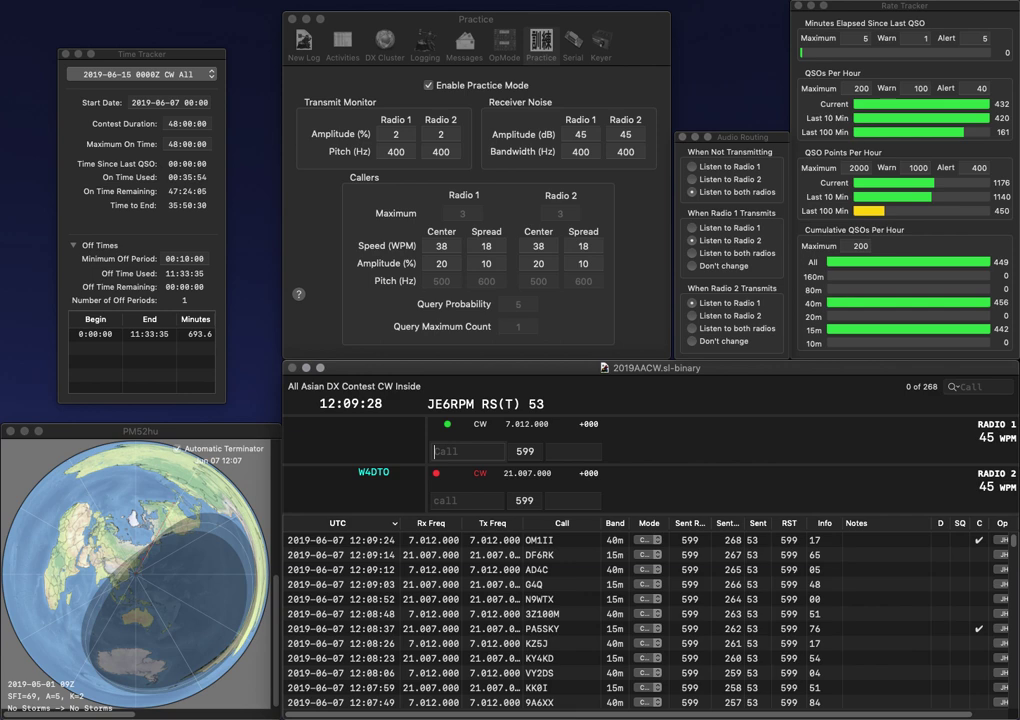
Step: Send the call RK1QWX on Radio 1 and the call LZ3R on Radio 2
{"action": "type", "text": "RK1QWX"}
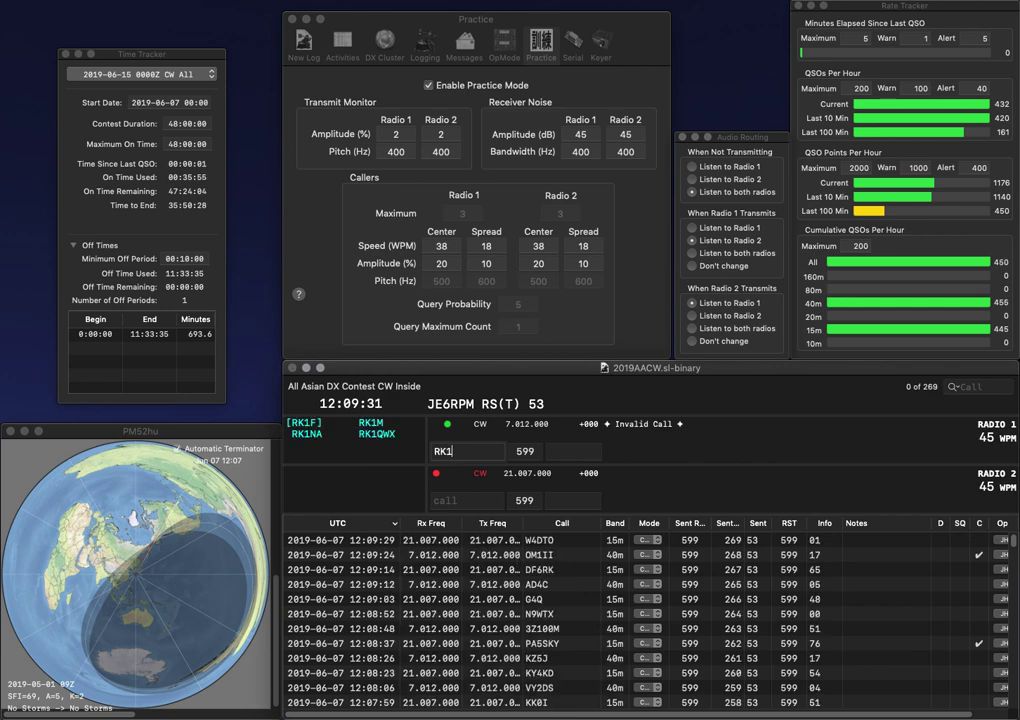
{"action": "key", "text": "Return"}
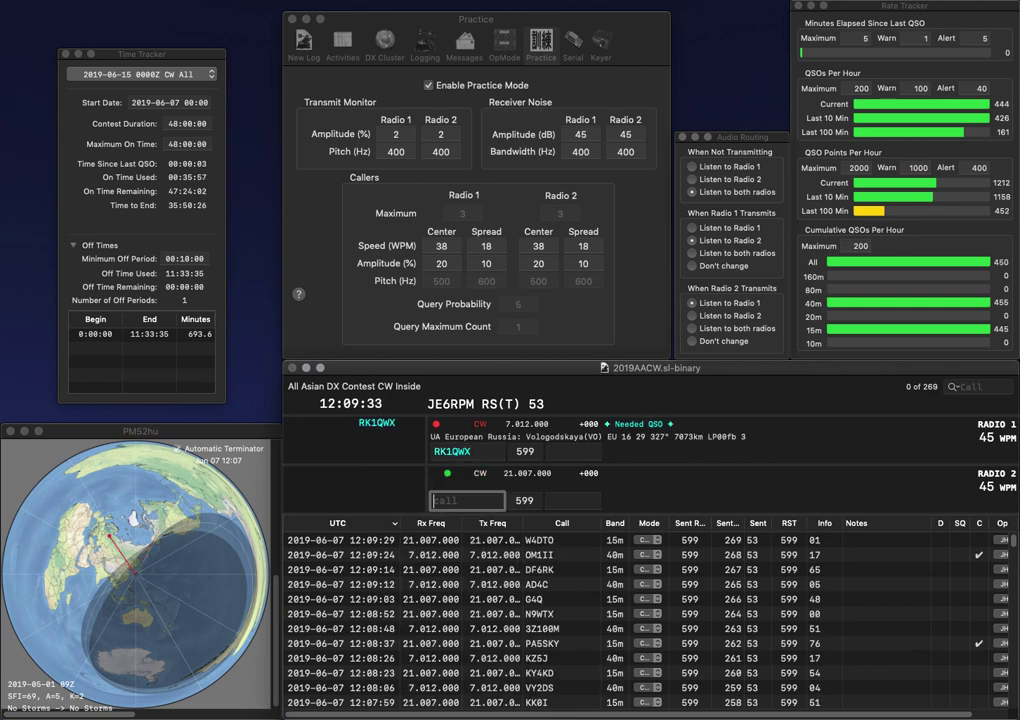
{"action": "type", "text": "LZ3R"}
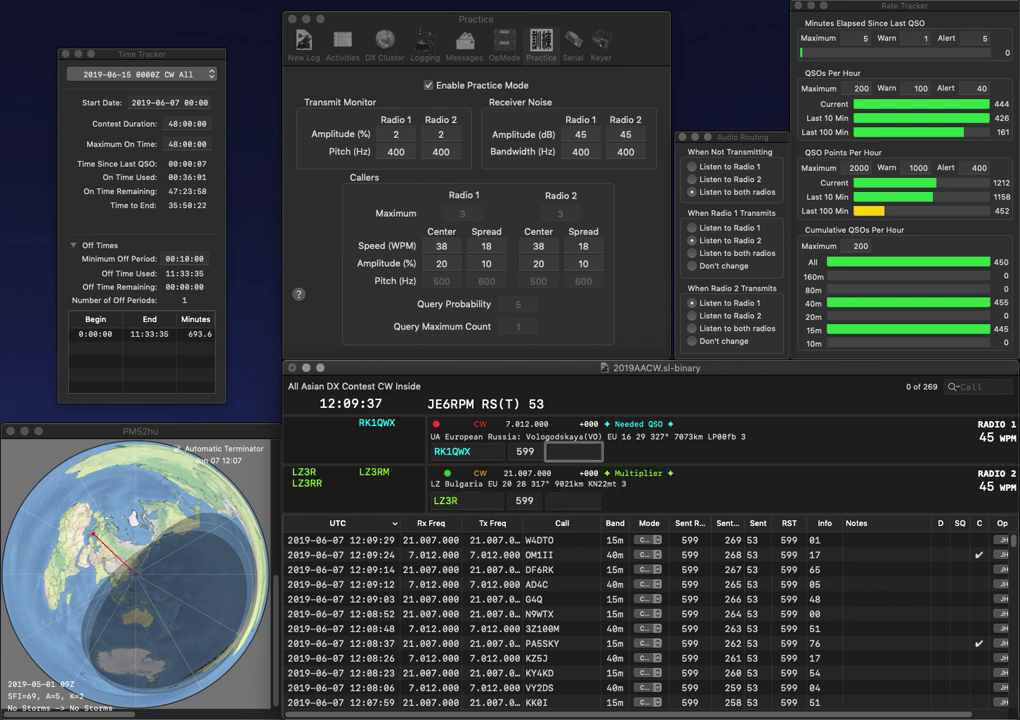
{"action": "key", "text": "Return"}
Step: Log RK1QWX on Radio 1 with exchange 86 and LZ3R on Radio 2 with exchange 63
{"action": "type", "text": "86"}
{"action": "key", "text": "Return"}
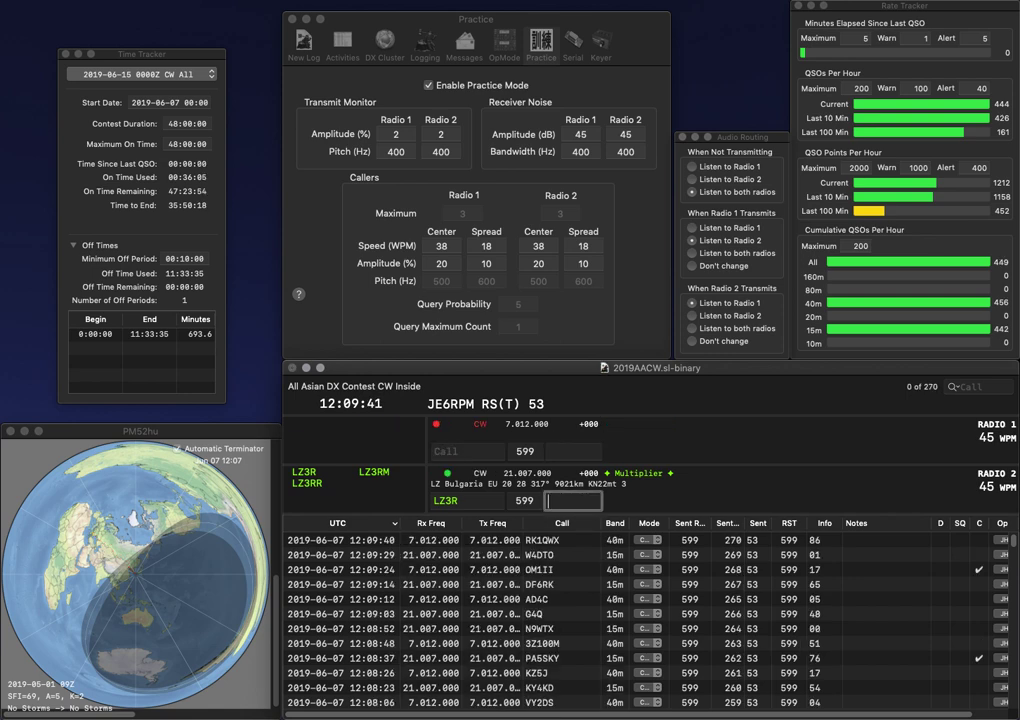
{"action": "type", "text": "63"}
{"action": "key", "text": "Return"}
Step: Send the call VE3IDS on Radio 1 and the call AA4FF on Radio 2
{"action": "type", "text": "VE3IDS"}
{"action": "key", "text": "Return"}
{"action": "type", "text": "AA4FF"}
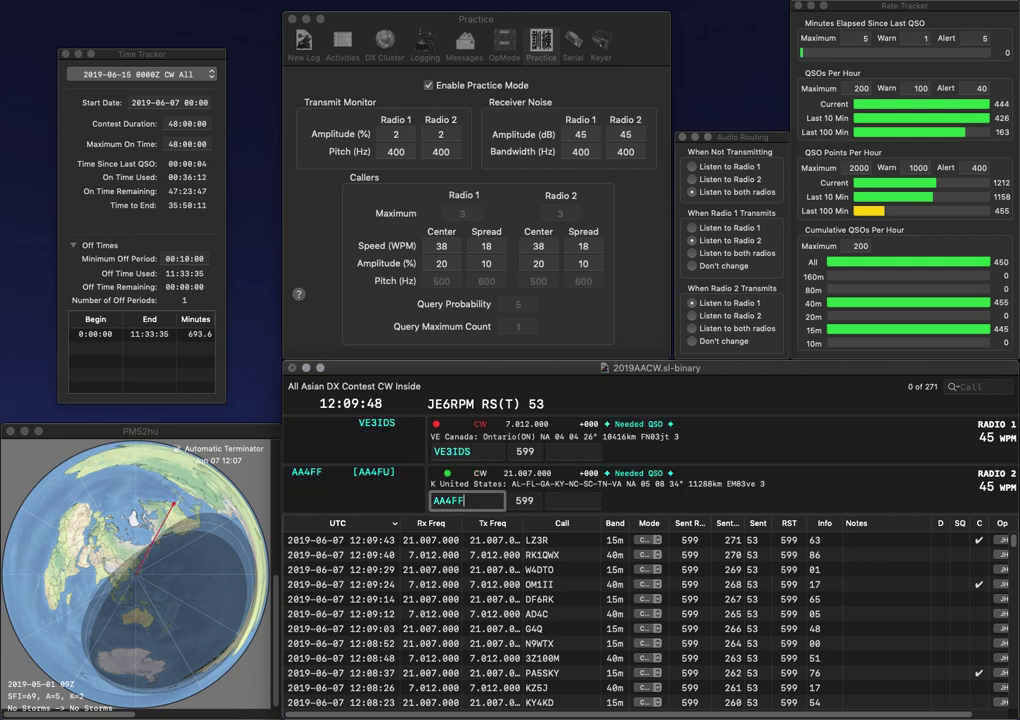
{"action": "key", "text": "Return"}
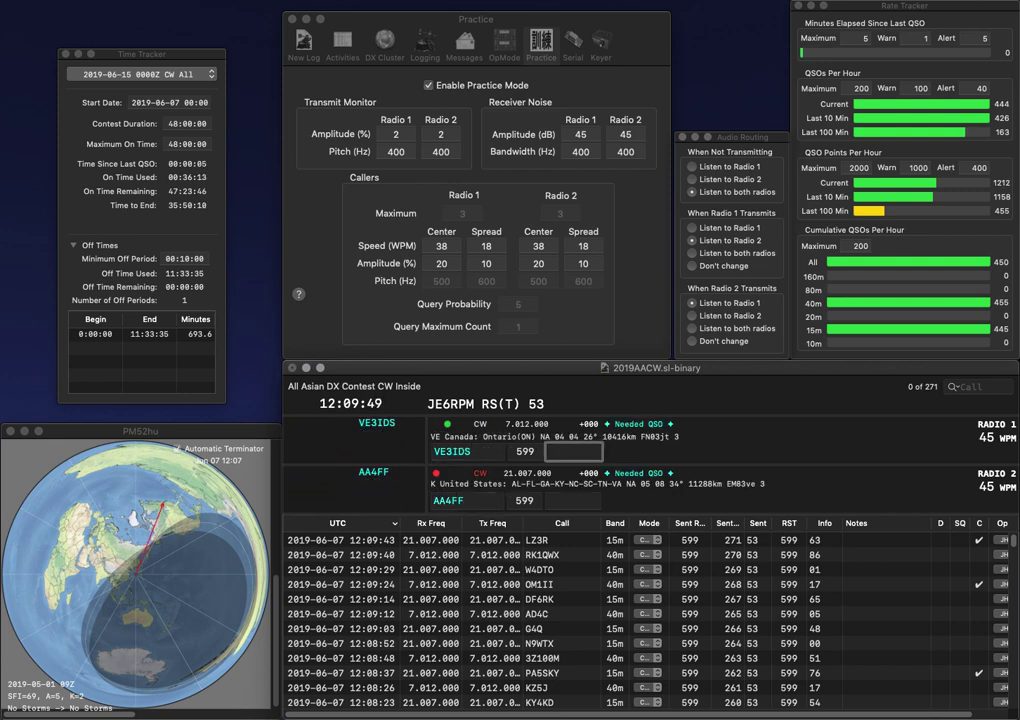
Step: Log VE3IDS on Radio 1 with exchange 99 and AA4FF on Radio 2 with exchange 28
{"action": "type", "text": "99"}
{"action": "key", "text": "Return"}
{"action": "type", "text": "38"}
{"action": "key", "text": "Return"}
{"action": "type", "text": "KC2Q"}
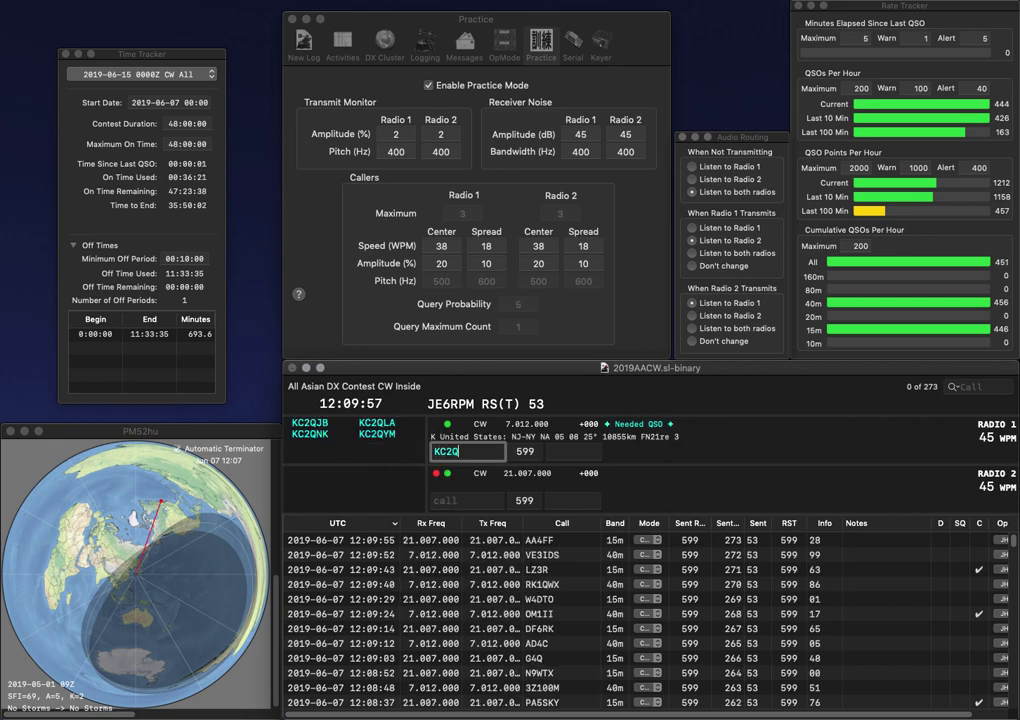
{"action": "type", "text": "YM"}
{"action": "key", "text": "Return"}
{"action": "type", "text": "3GMI"}
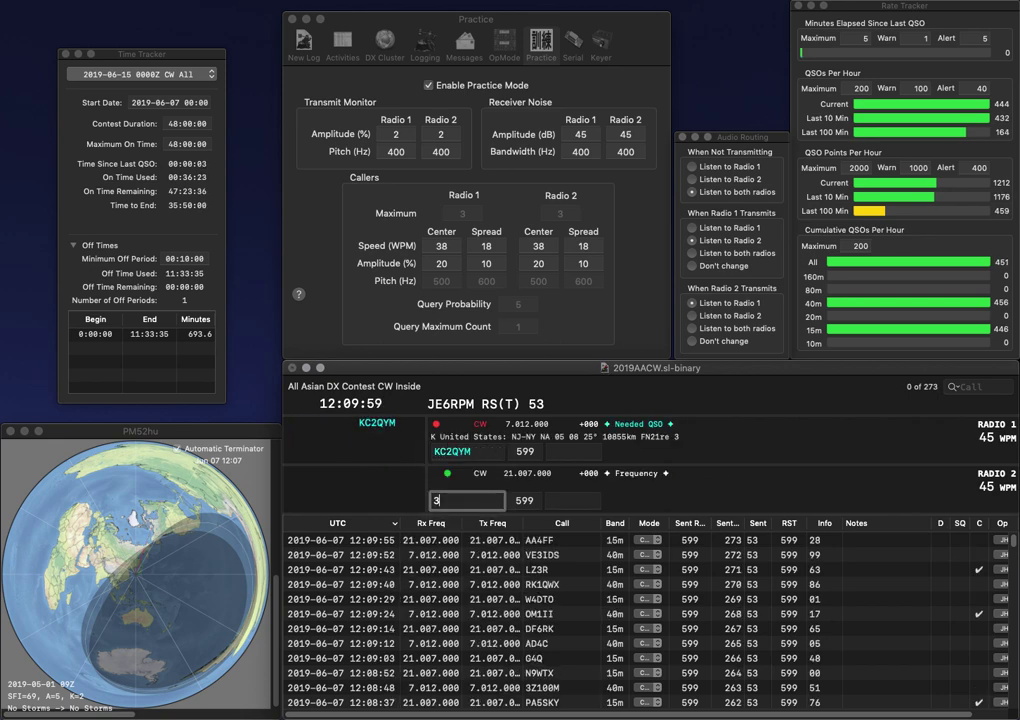
{"action": "key", "text": "Return"}
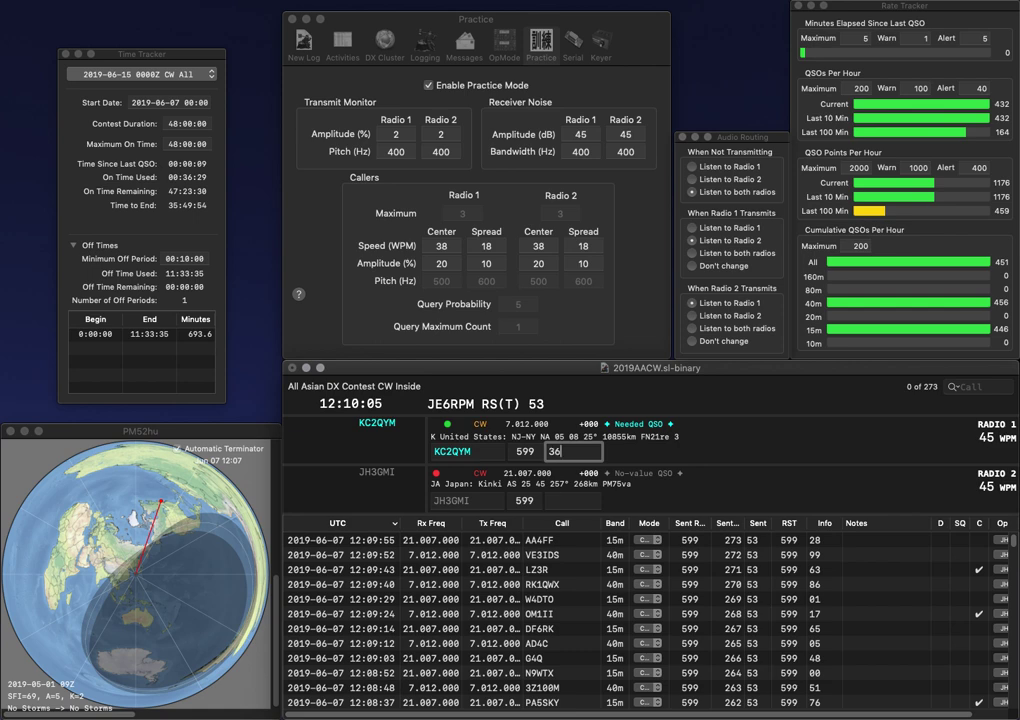
{"action": "key", "text": "Return"}
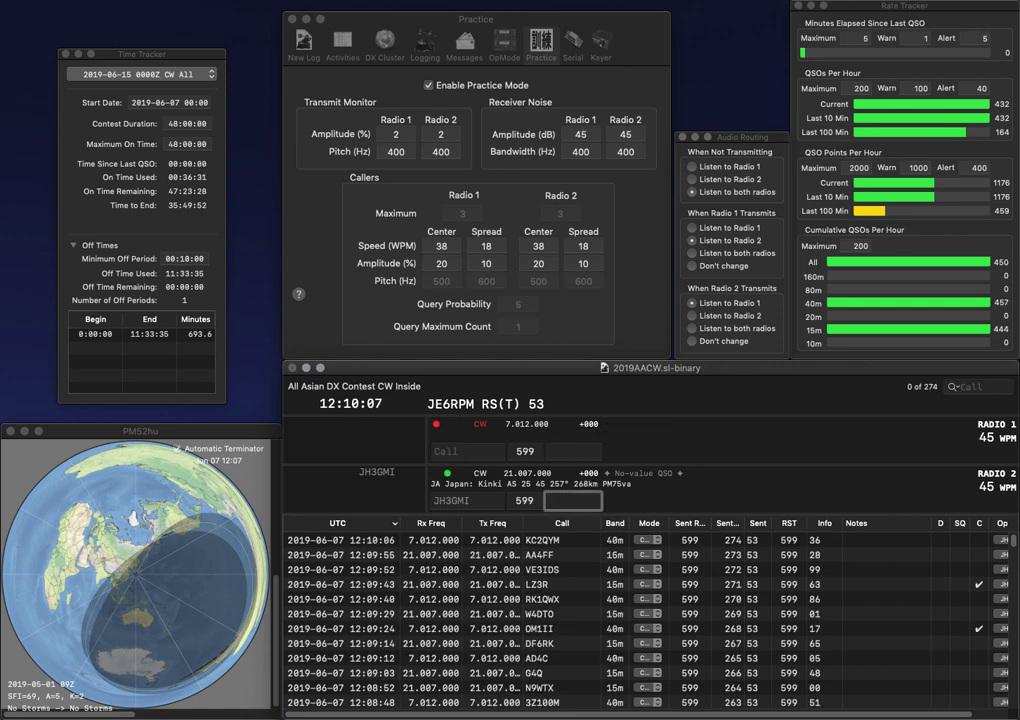
{"action": "type", "text": "82"}
{"action": "key", "text": "Return"}
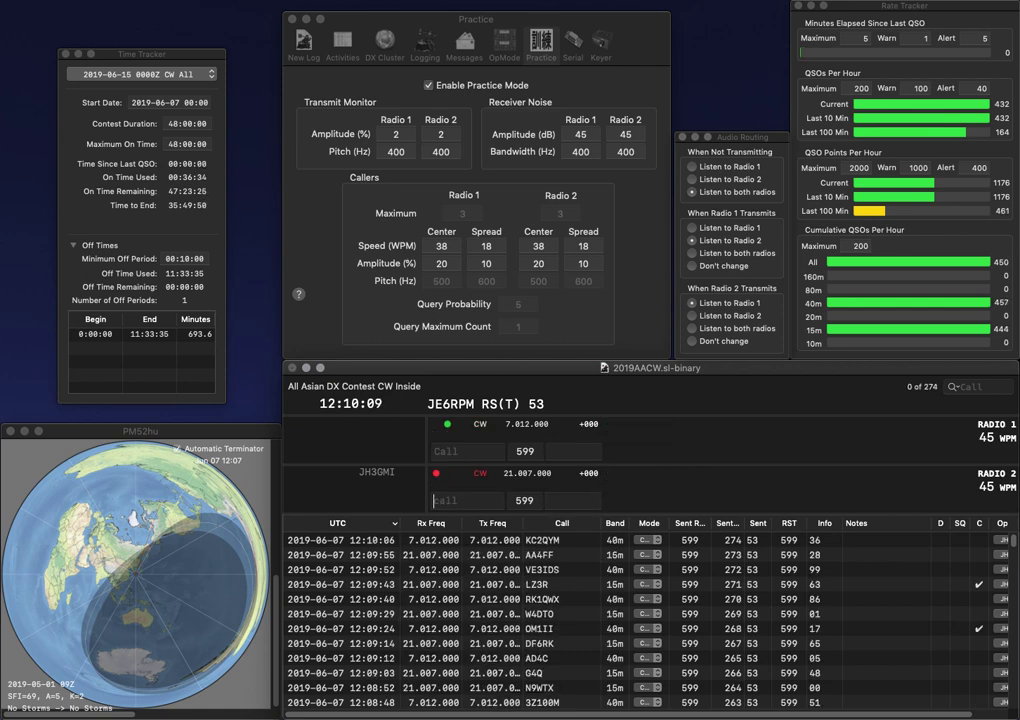
{"action": "type", "text": "RLA"}
{"action": "type", "text": "A"}
{"action": "key", "text": "Home"}
{"action": "key", "text": "Delete"}
{"action": "key", "text": "Return"}
{"action": "type", "text": "Z9SZ"}
{"action": "key", "text": "Home"}
{"action": "type", "text": "R"}
{"action": "key", "text": "Return"}
{"action": "type", "text": "3"}
{"action": "key", "text": "Return"}
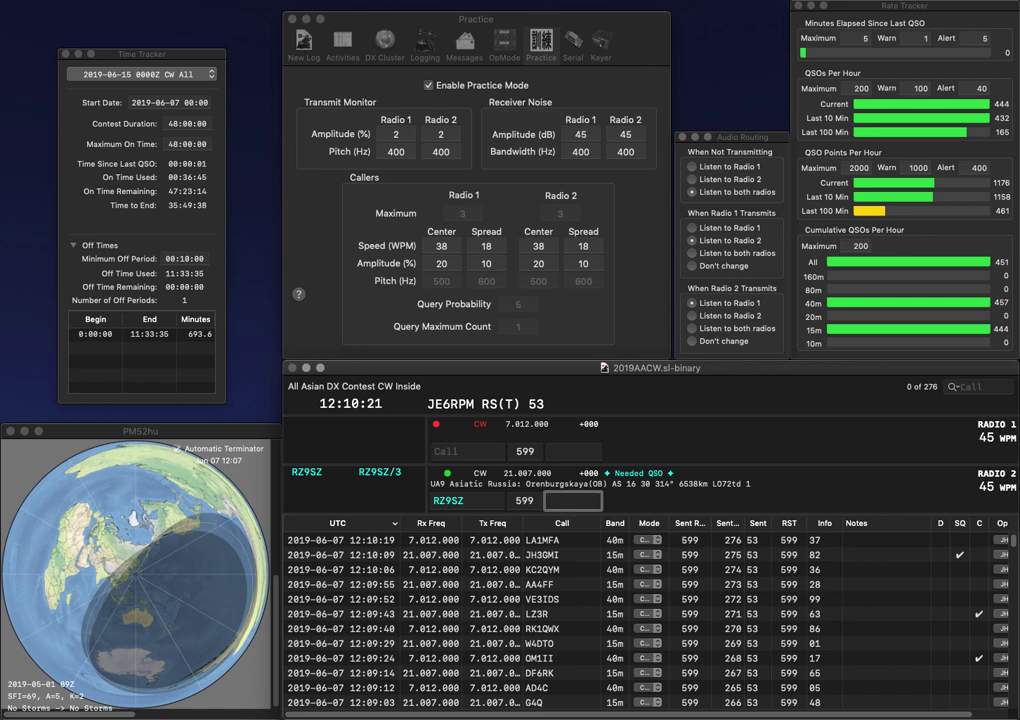
{"action": "type", "text": "95"}
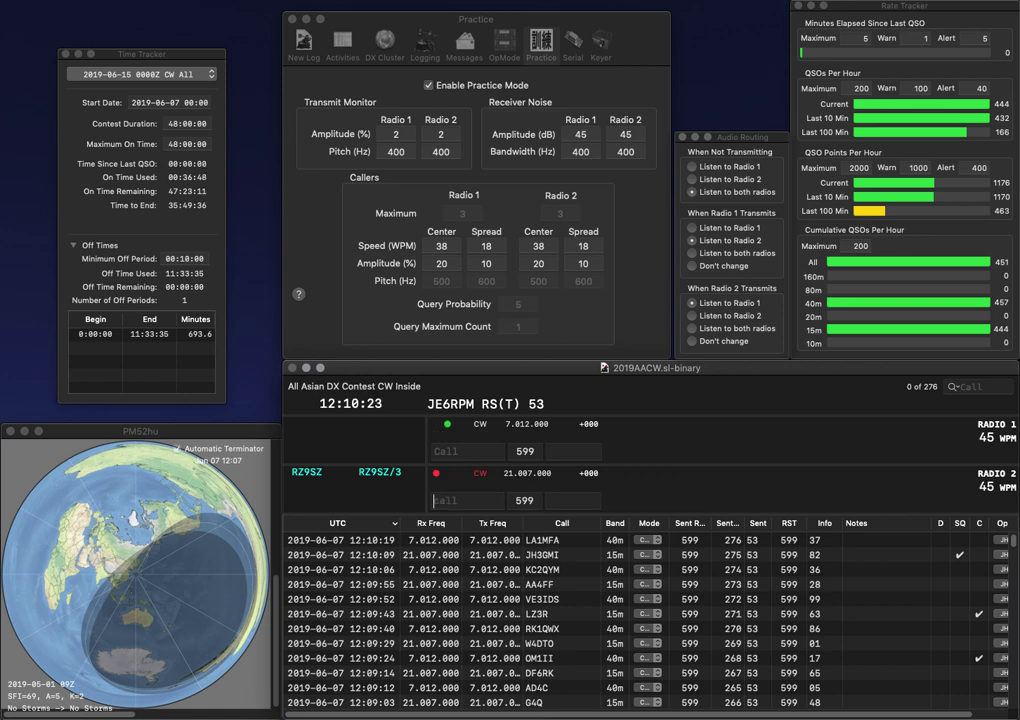
{"action": "key", "text": "Return"}
Step: Send the partial call SAT on Radio 1
{"action": "type", "text": "RAT"}
{"action": "key", "text": "Left"}
{"action": "key", "text": "Left"}
{"action": "key", "text": "BackSpace"}
{"action": "type", "text": "A"}
{"action": "key", "text": "BackSpace"}
{"action": "type", "text": "S"}
{"action": "key", "text": "Return"}
Step: Send the call AA7AX on Radio 2 and the completed call RA4SAT on Radio 1
{"action": "type", "text": "AA7X"}
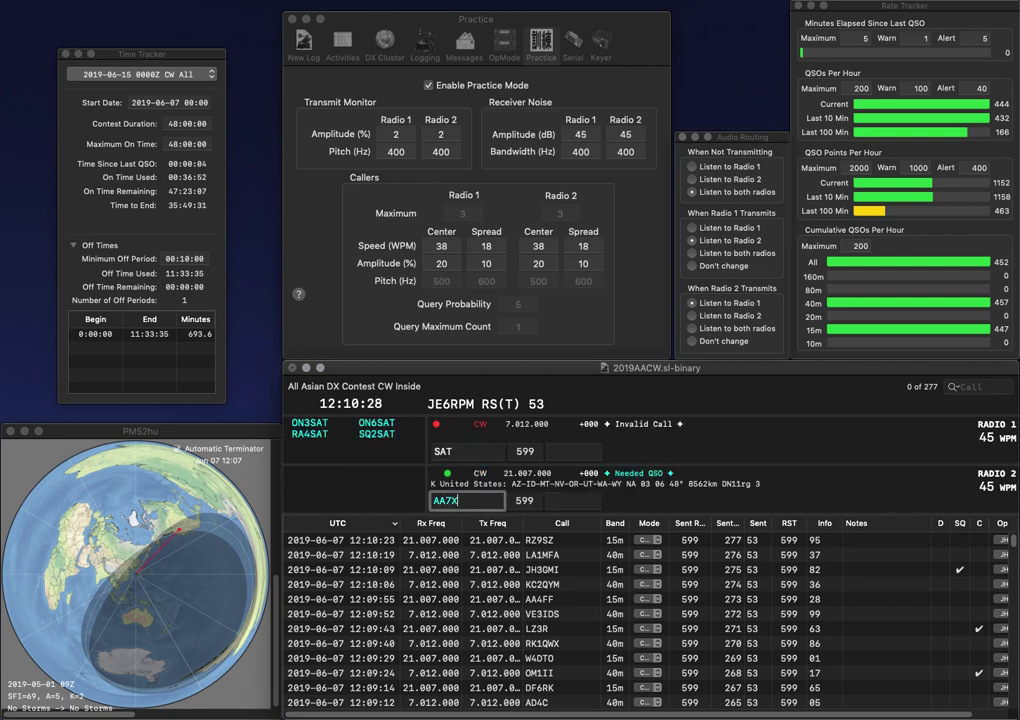
{"action": "key", "text": "BackSpace"}
{"action": "type", "text": "AX"}
{"action": "key", "text": "Return"}
{"action": "key", "text": "Left"}
{"action": "type", "text": "RA4"}
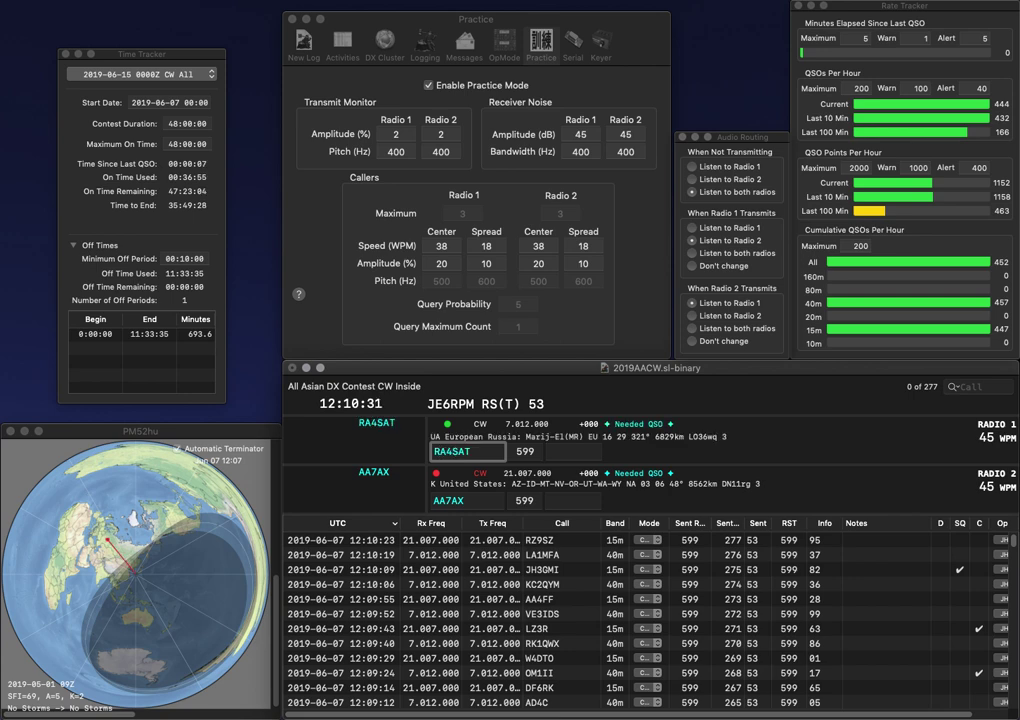
{"action": "key", "text": "Return"}
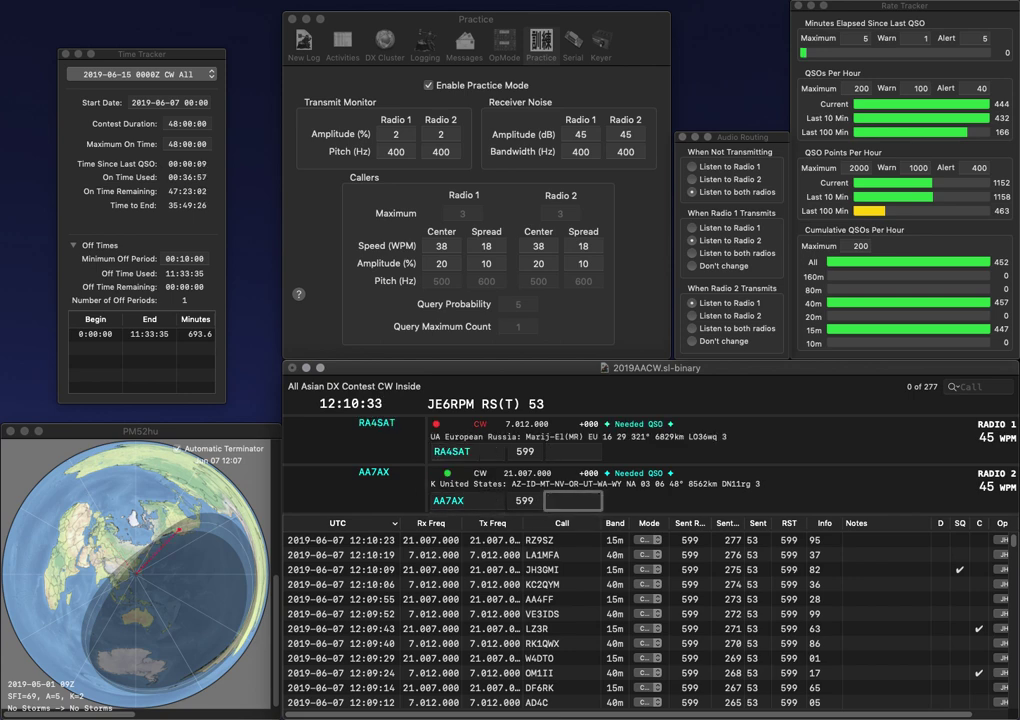
{"action": "type", "text": "06"}
{"action": "key", "text": "Return"}
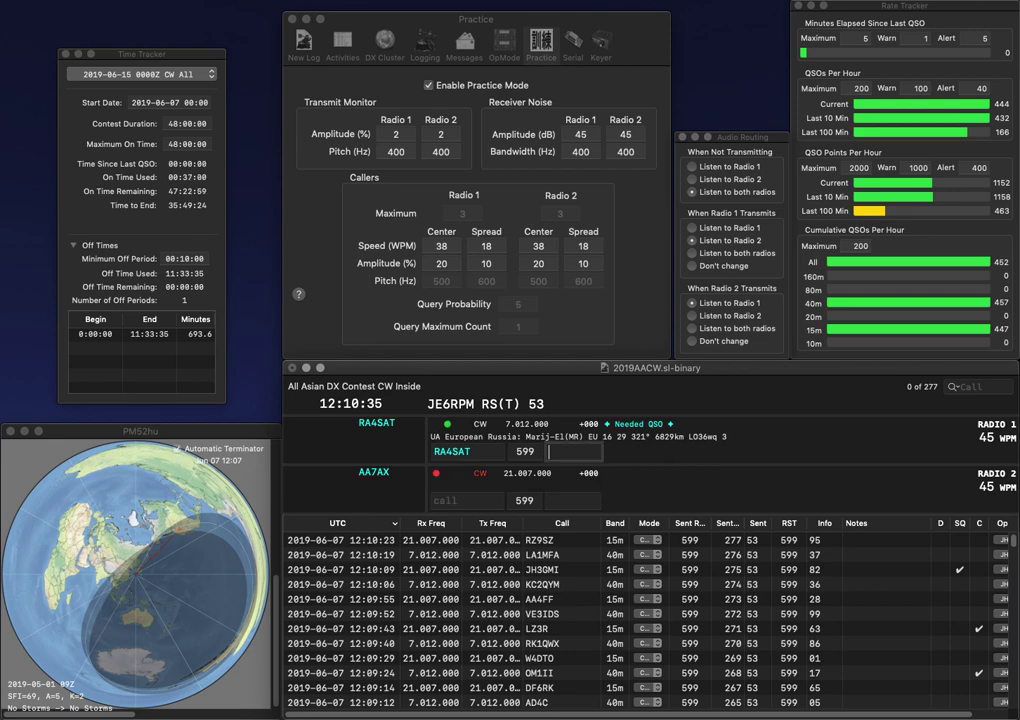
{"action": "type", "text": "7"}
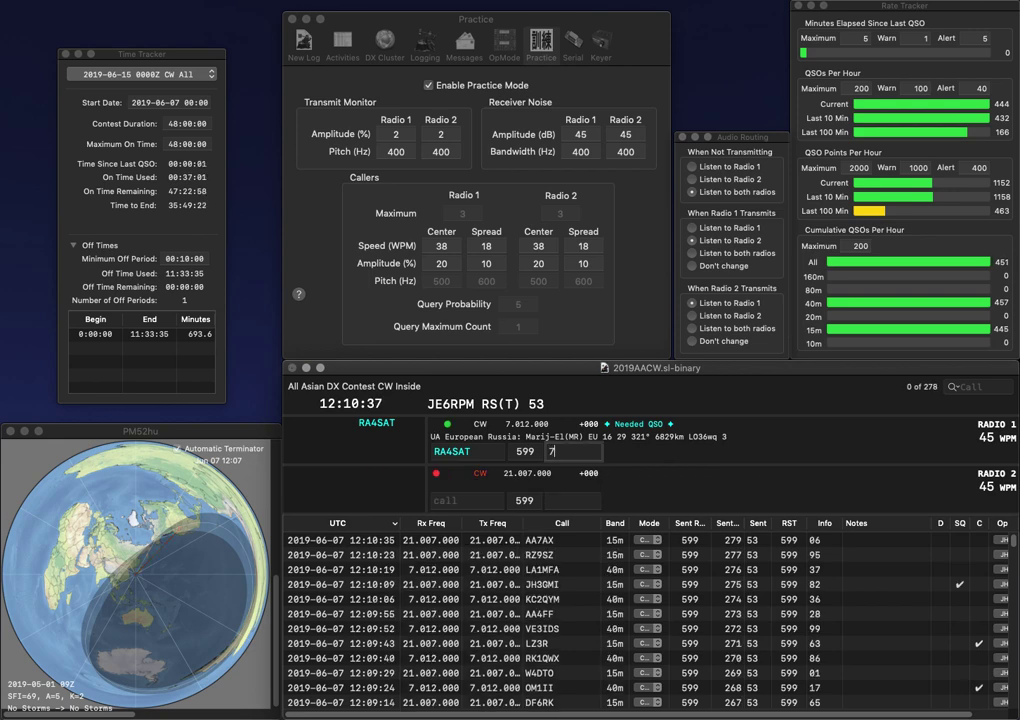
{"action": "type", "text": "5"}
{"action": "key", "text": "Return"}
Step: Send the call KC0MO on Radio 2 and the call G500I on Radio 1
{"action": "type", "text": "WC0MOG500"}
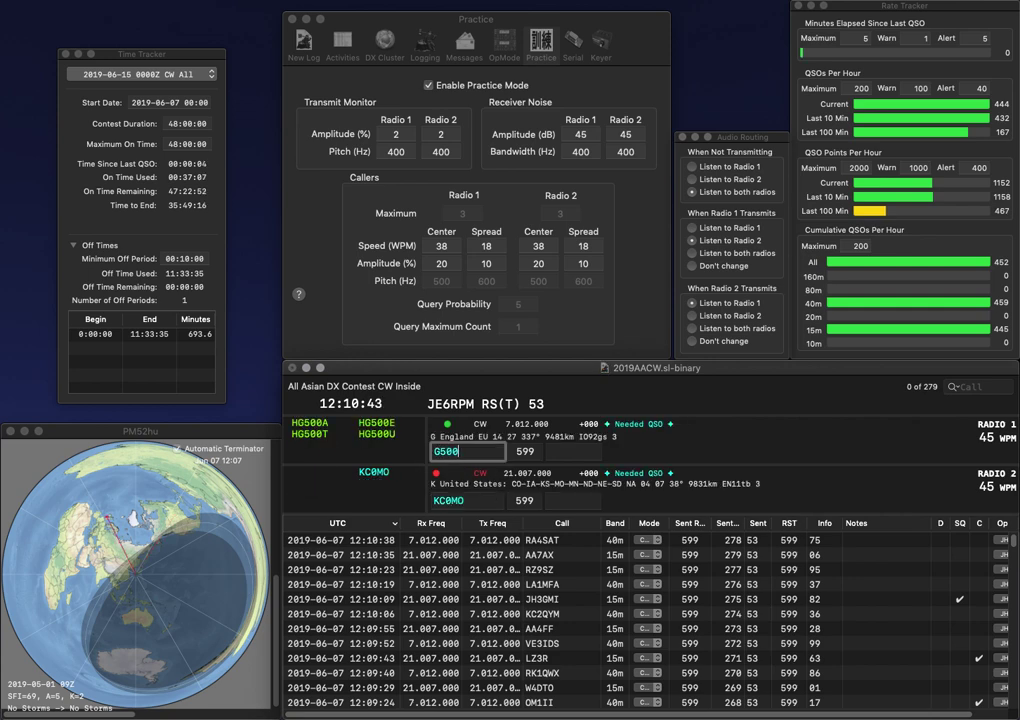
{"action": "type", "text": "I"}
{"action": "key", "text": "Return"}
{"action": "key", "text": "space"}
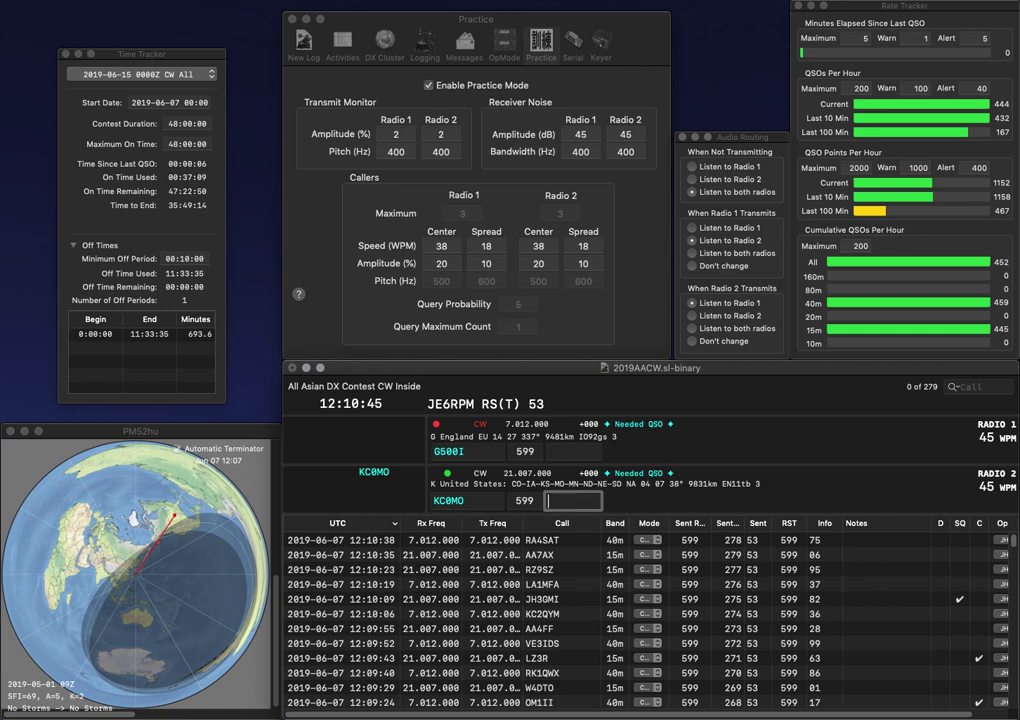
Step: Log KC0MO on Radio 2 with exchange 49 and send the partial call OG5 on Radio 1
{"action": "type", "text": "49"}
{"action": "key", "text": "Return"}
{"action": "type", "text": "O"}
{"action": "key", "text": "BackSpace"}
{"action": "key", "text": "BackSpace"}
{"action": "key", "text": "BackSpace"}
{"action": "key", "text": "Return"}
Step: Send the call W5KI on Radio 2 and the completed call OG50ARI on Radio 1
{"action": "type", "text": "KI"}
{"action": "key", "text": "Left"}
{"action": "key", "text": "Left"}
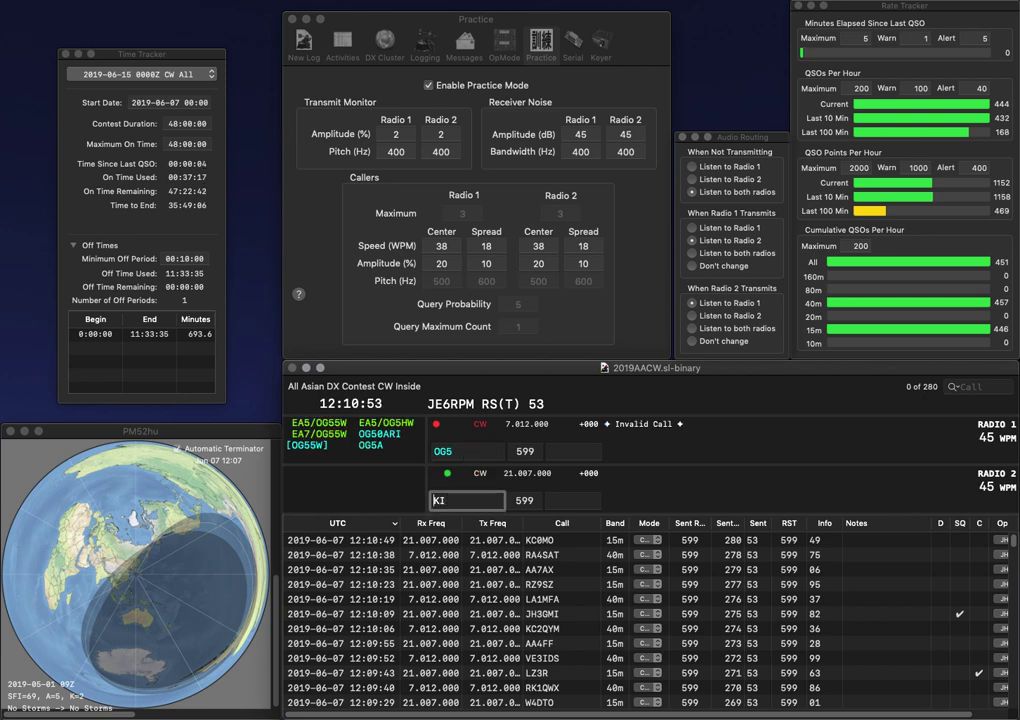
{"action": "type", "text": "W5"}
{"action": "key", "text": "backslash"}
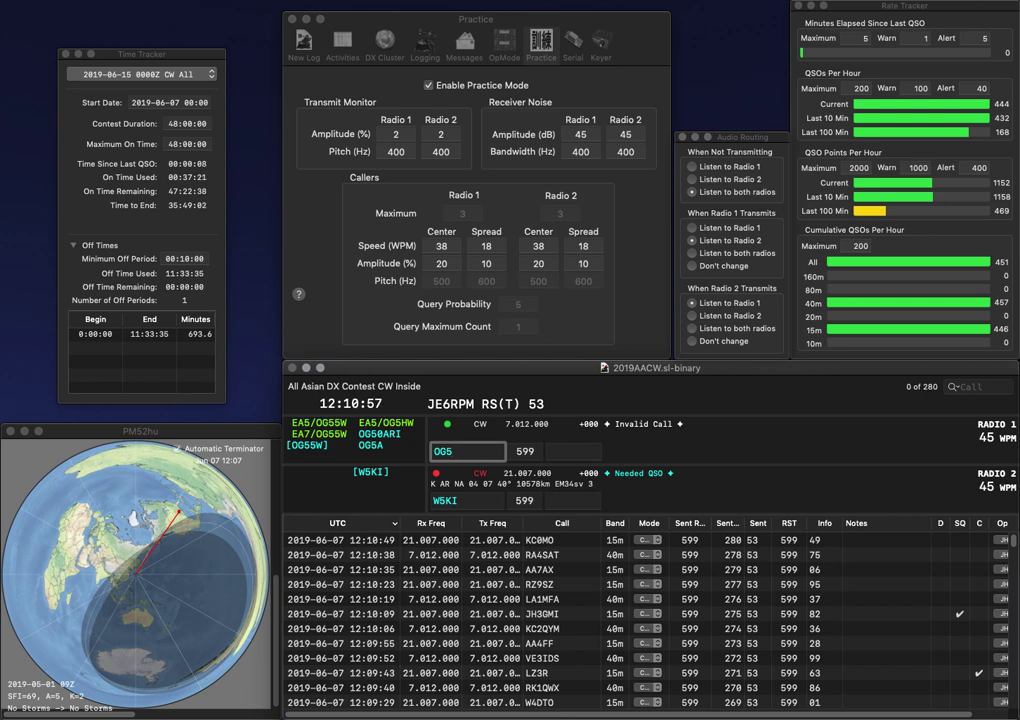
{"action": "type", "text": "0ARI"}
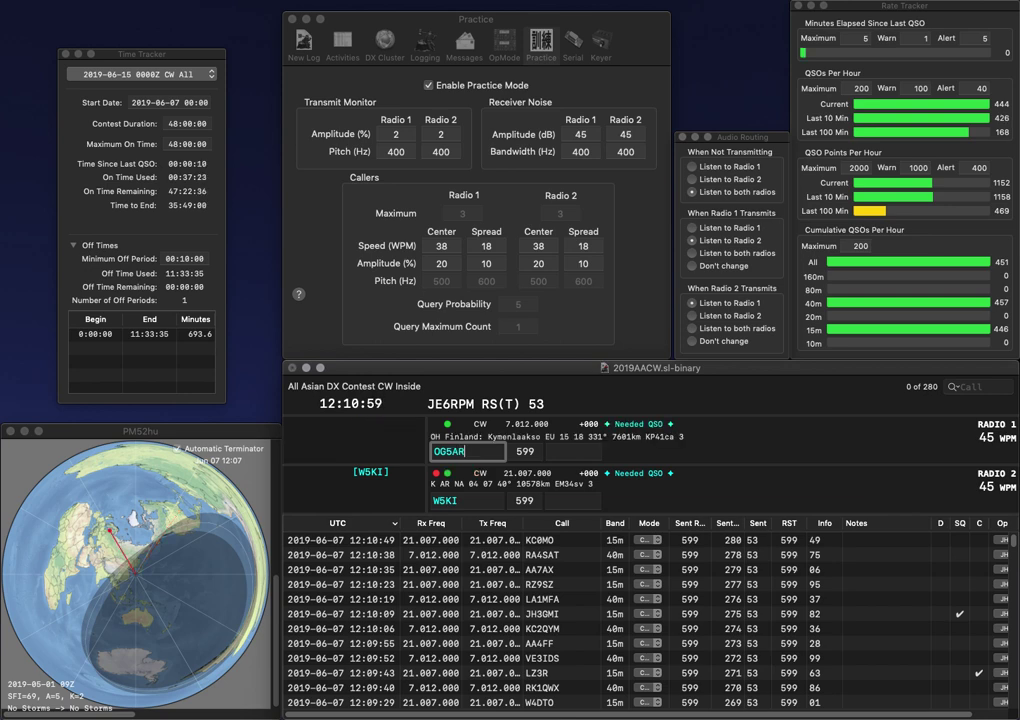
{"action": "key", "text": "backslash"}
{"action": "key", "text": "backslash"}
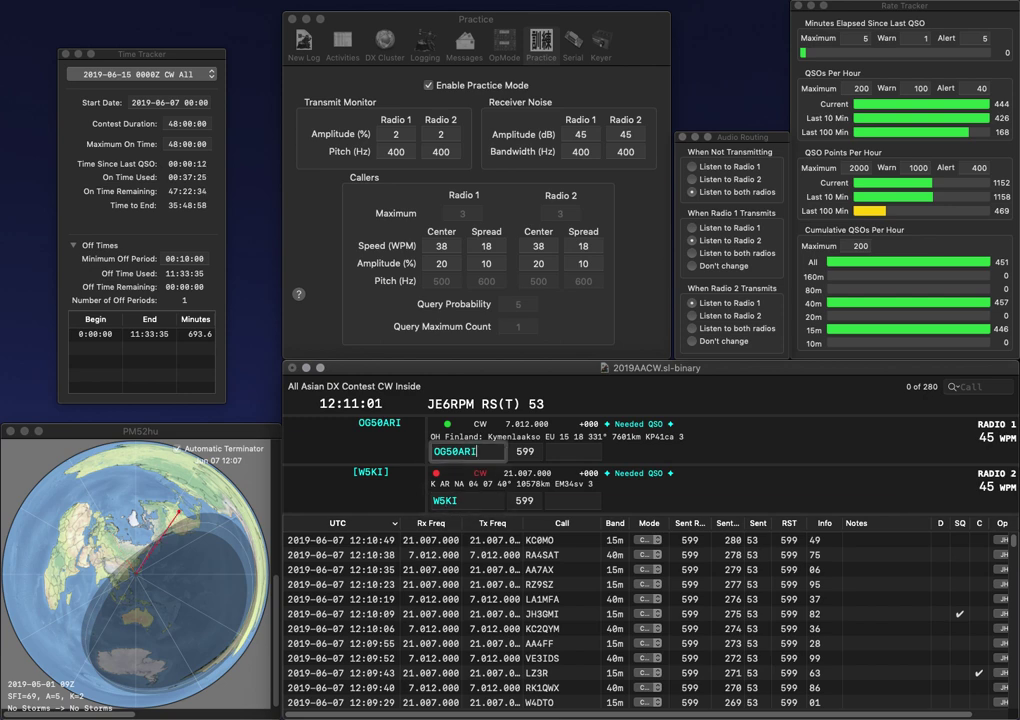
{"action": "key", "text": "Return"}
{"action": "key", "text": "backslash"}
{"action": "key", "text": "space"}
{"action": "type", "text": "18"}
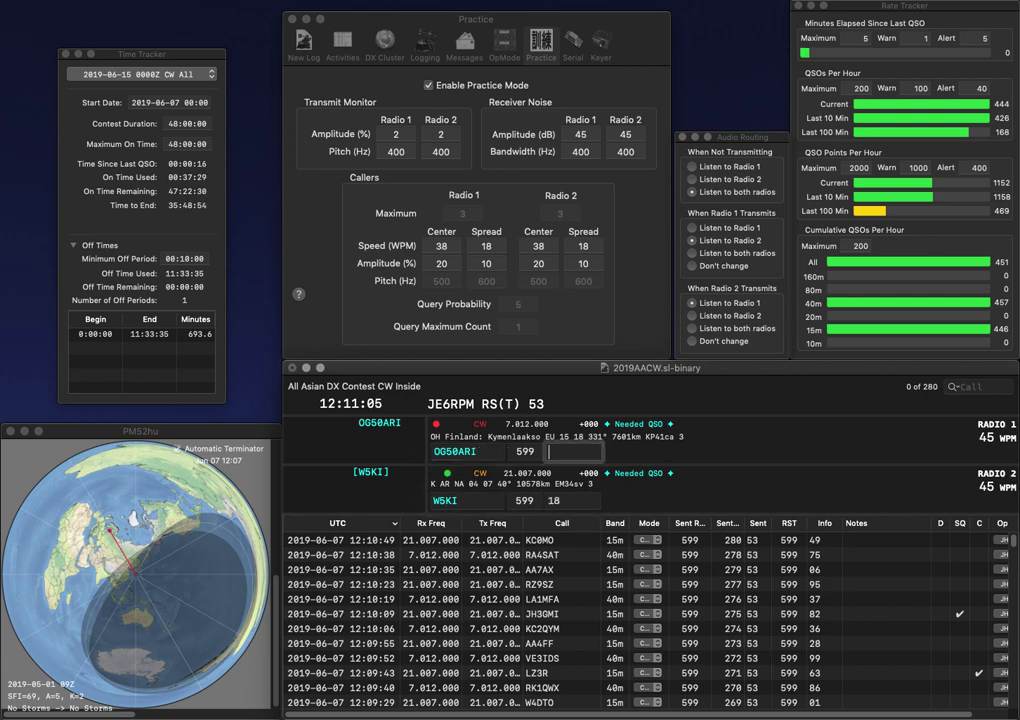
{"action": "key", "text": "Return"}
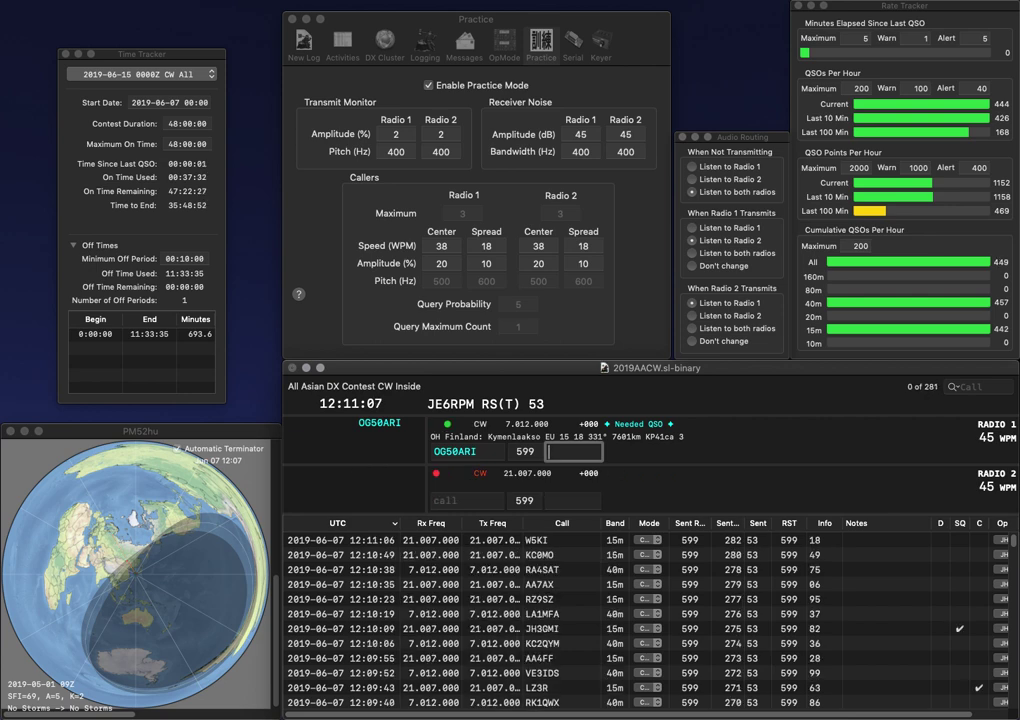
{"action": "type", "text": "29"}
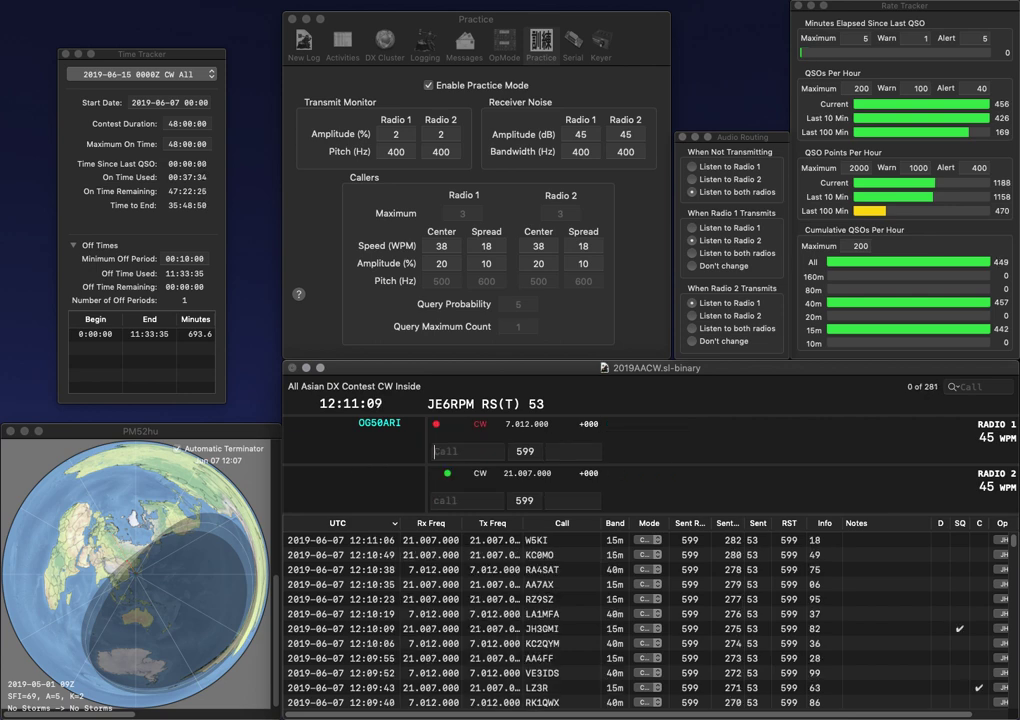
{"action": "key", "text": "Return"}
{"action": "type", "text": "ZF"}
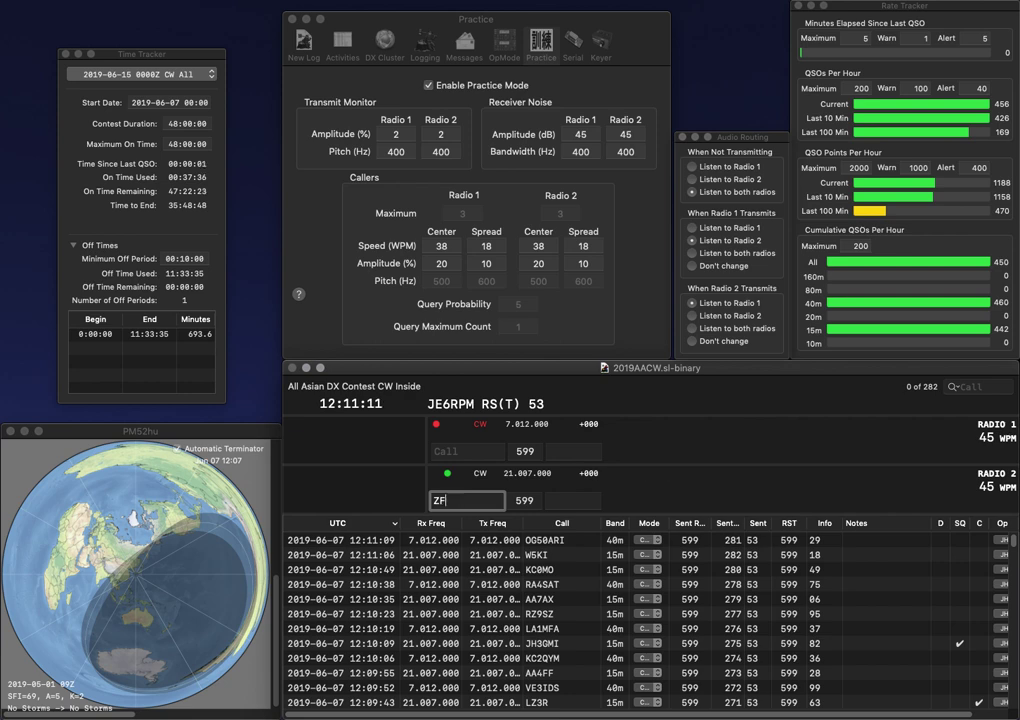
{"action": "type", "text": "G"}
{"action": "key", "text": "super+Left"}
{"action": "type", "text": "W7"}
{"action": "key", "text": "Return"}
{"action": "type", "text": "AR"}
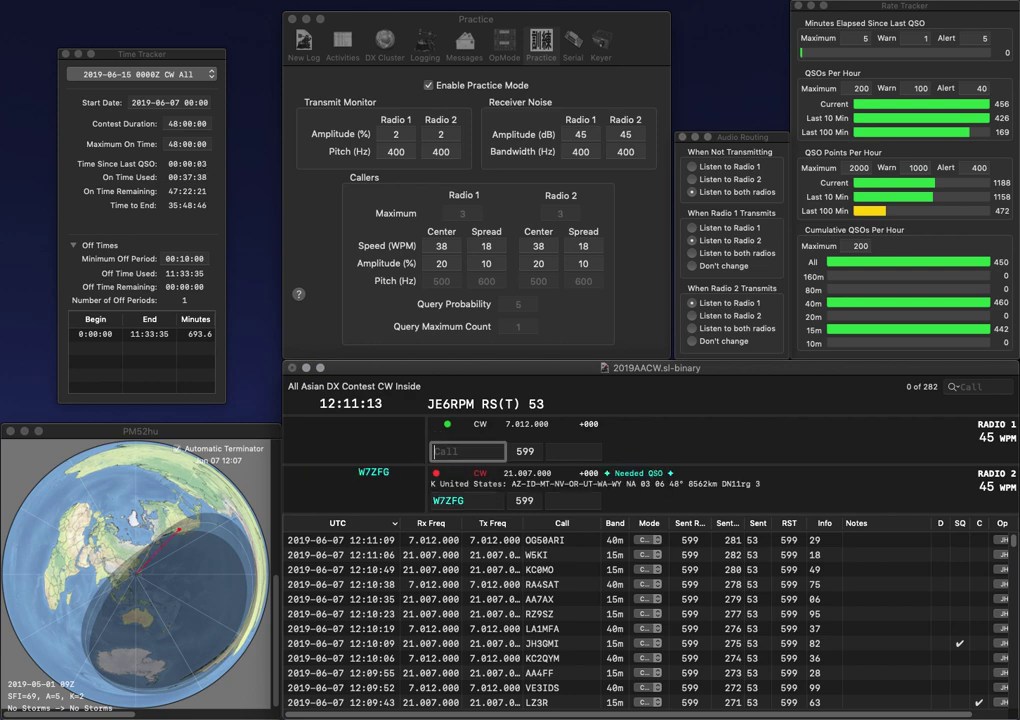
{"action": "key", "text": "Return"}
{"action": "key", "text": "space"}
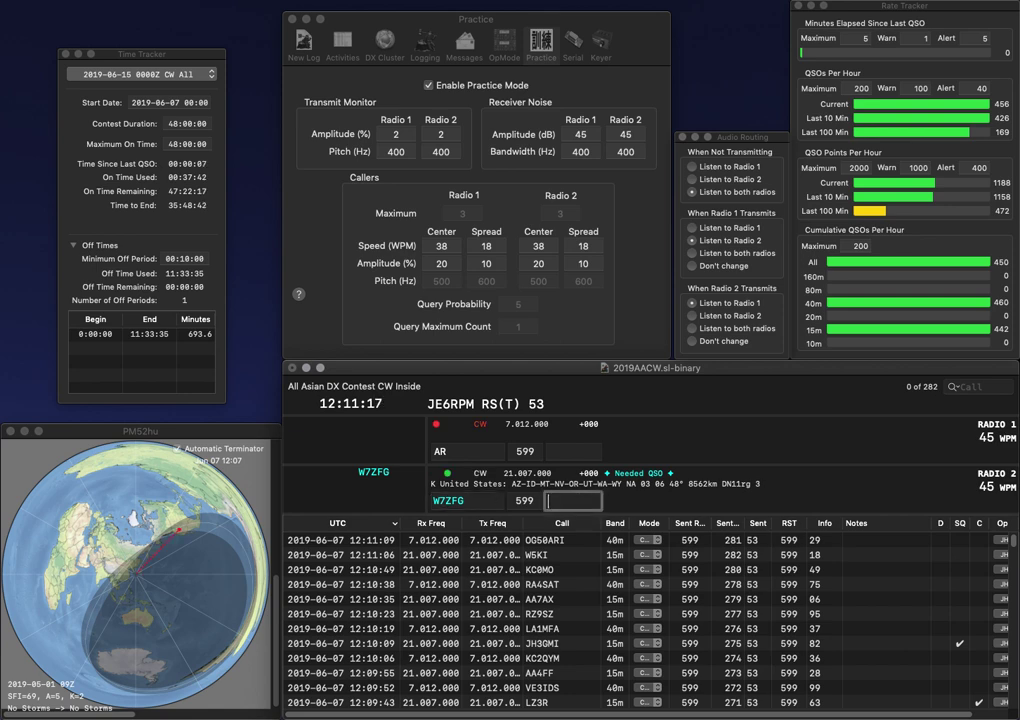
{"action": "type", "text": "79"}
{"action": "key", "text": "Return"}
{"action": "type", "text": "K8J"}
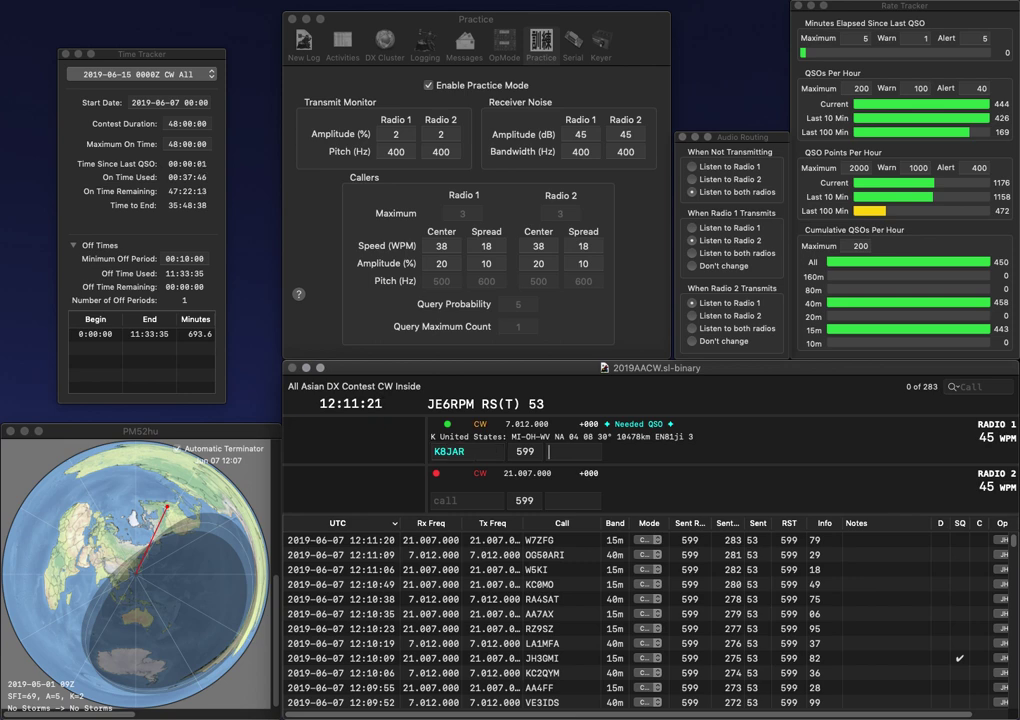
{"action": "type", "text": "AGK"}
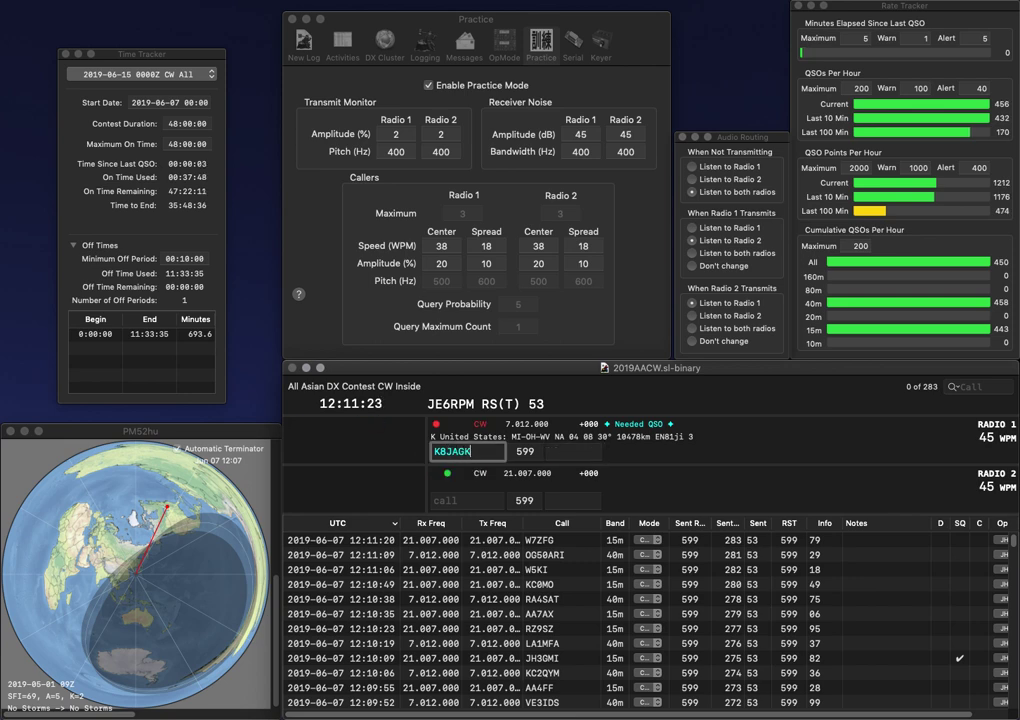
{"action": "key", "text": "Down"}
Step: Send the partial call KNJ on Radio 2
{"action": "type", "text": "NJ"}
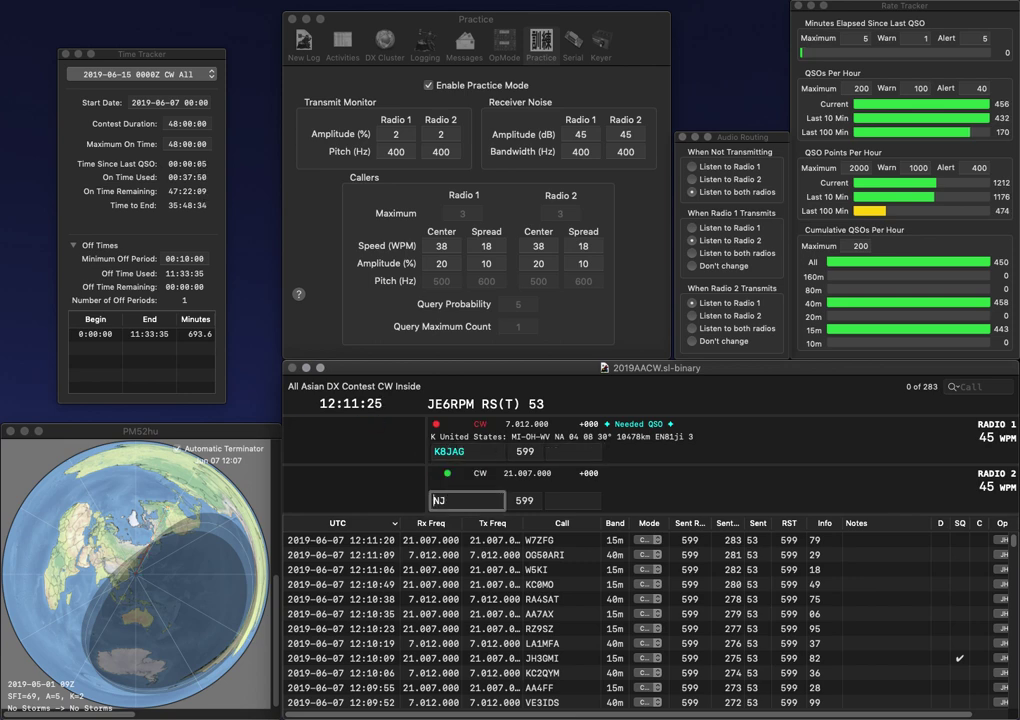
{"action": "key", "text": "Left"}
{"action": "key", "text": "Left"}
{"action": "type", "text": "K"}
{"action": "key", "text": "Return"}
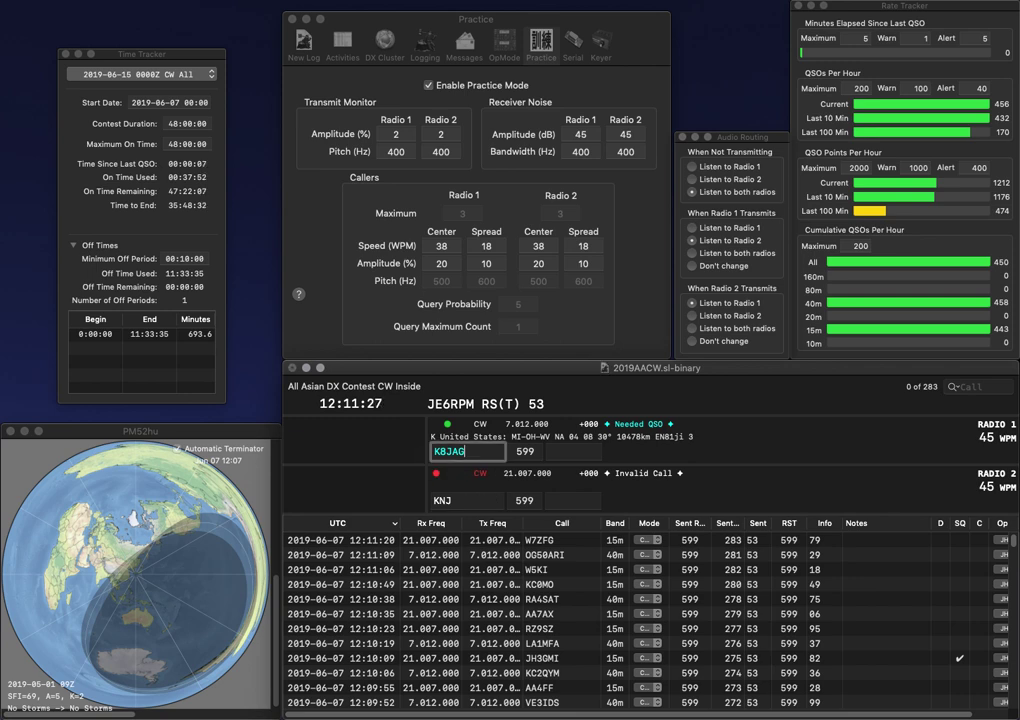
{"action": "key", "text": "BackSpace"}
{"action": "type", "text": "R"}
{"action": "key", "text": "Return"}
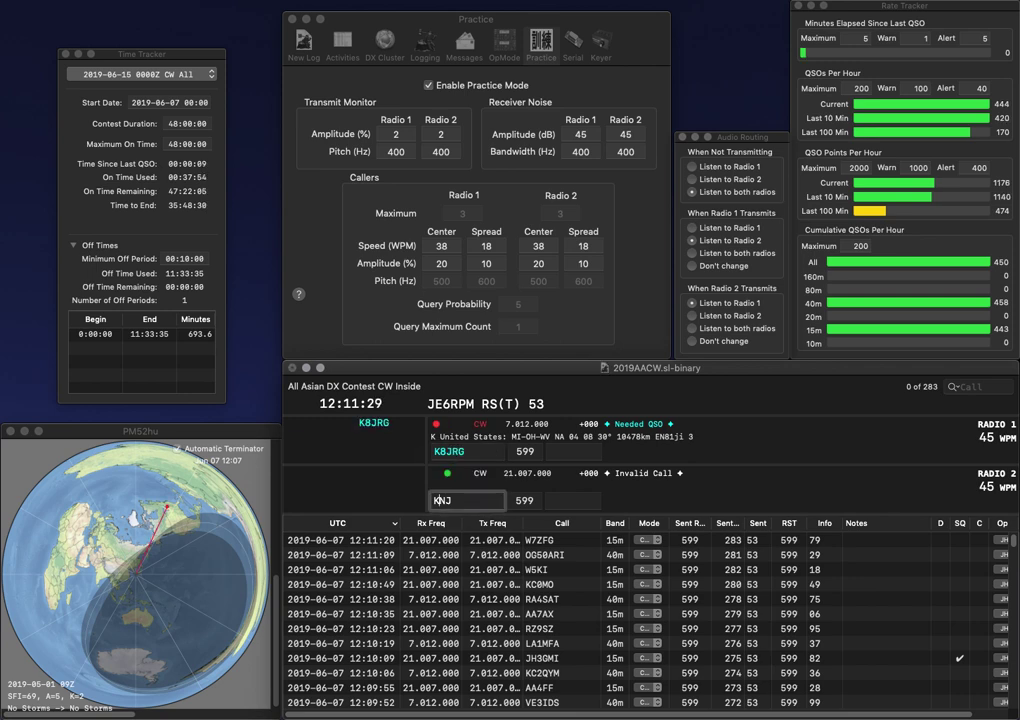
{"action": "type", "text": "D8"}
{"action": "key", "text": "Return"}
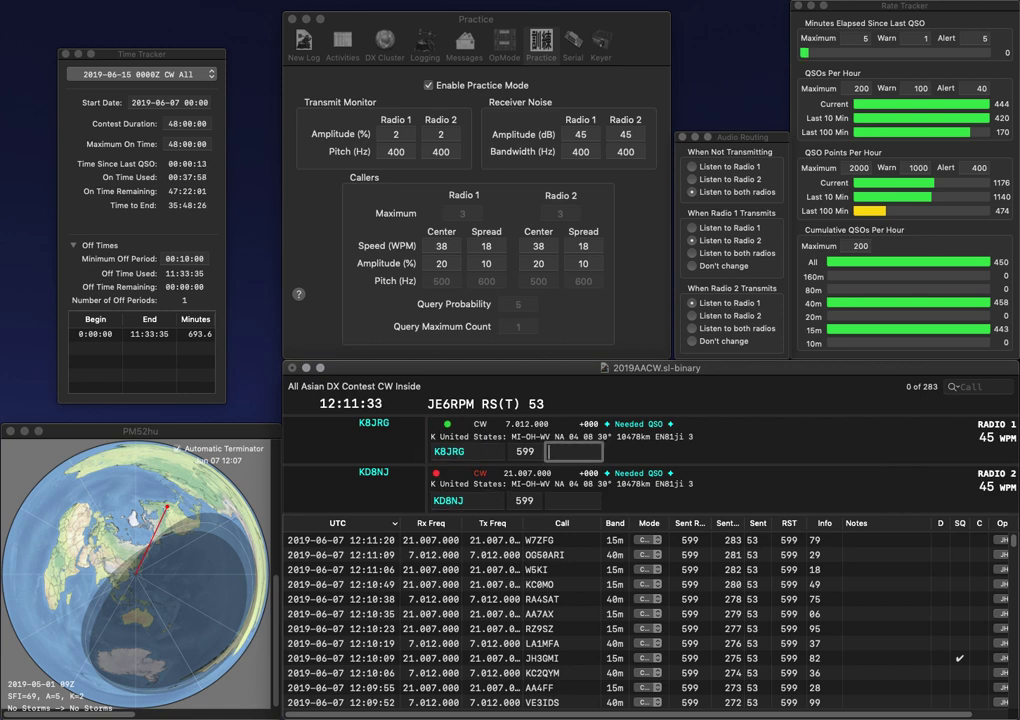
{"action": "type", "text": "5"}
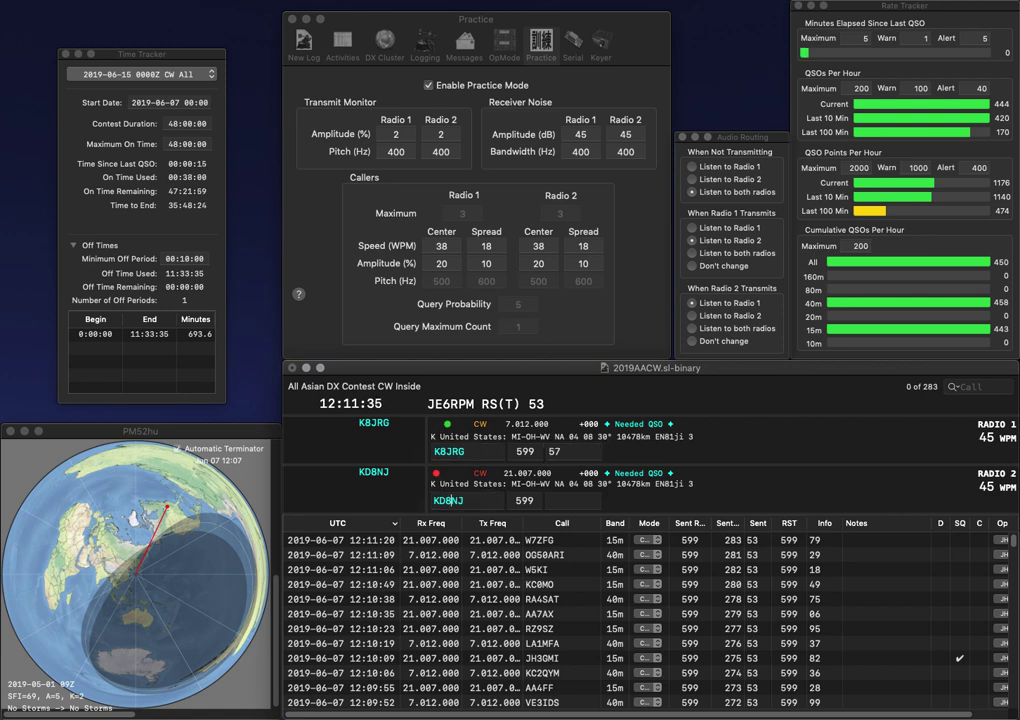
{"action": "type", "text": "7"}
{"action": "key", "text": "Return"}
{"action": "key", "text": "space"}
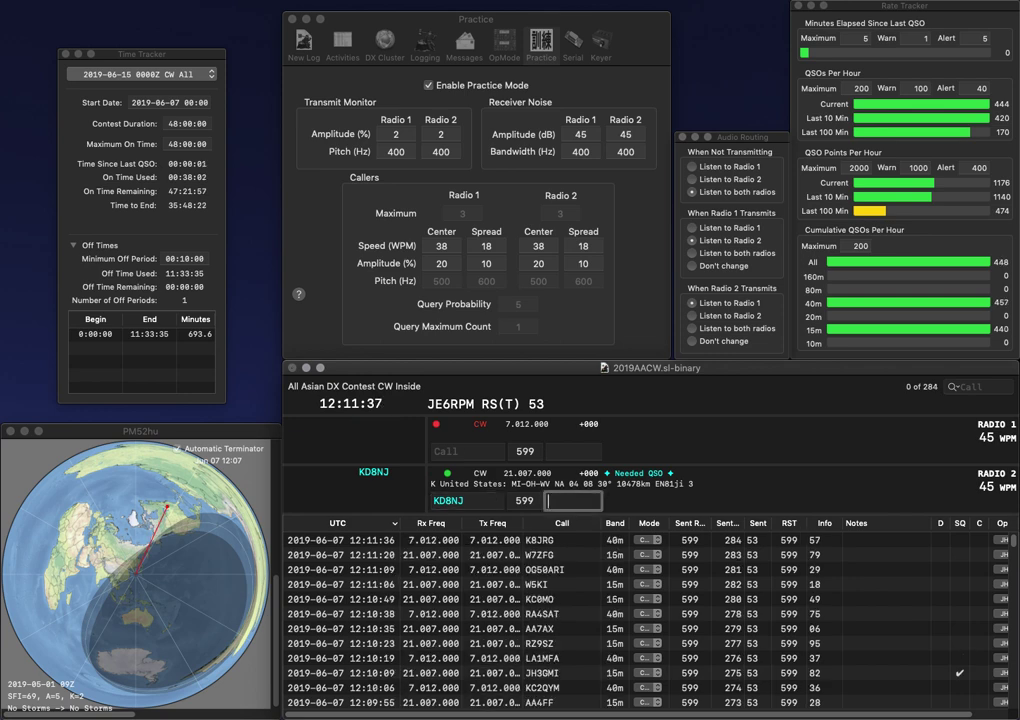
{"action": "type", "text": "87"}
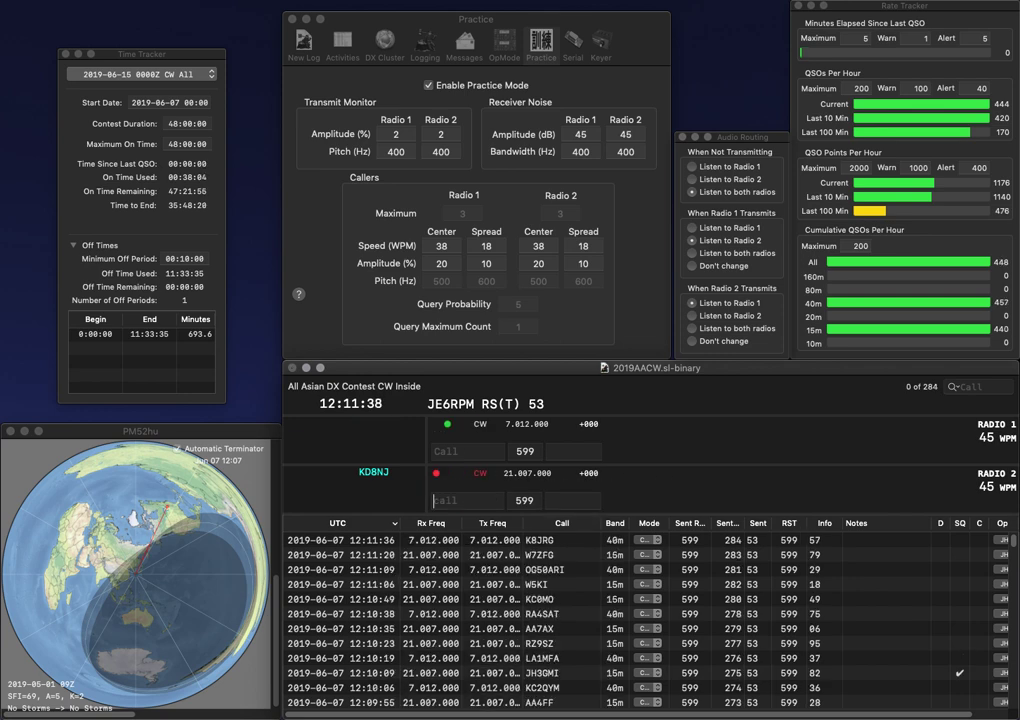
{"action": "key", "text": "Return"}
{"action": "type", "text": "M0YRX"}
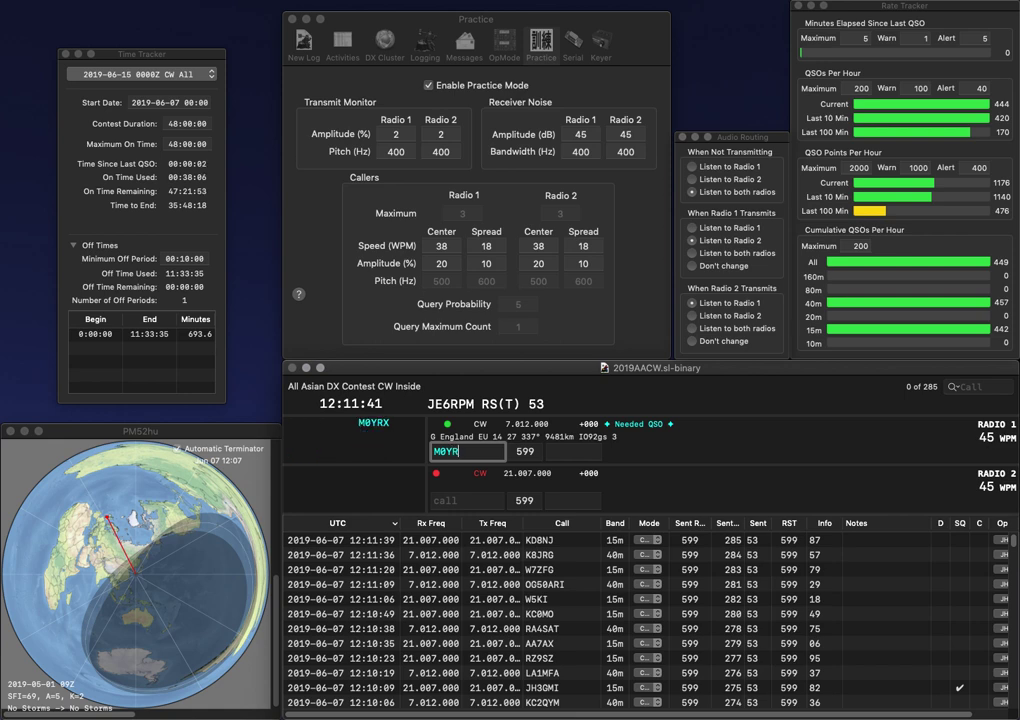
{"action": "key", "text": "Return"}
{"action": "type", "text": "UZ2I"}
{"action": "key", "text": "Return"}
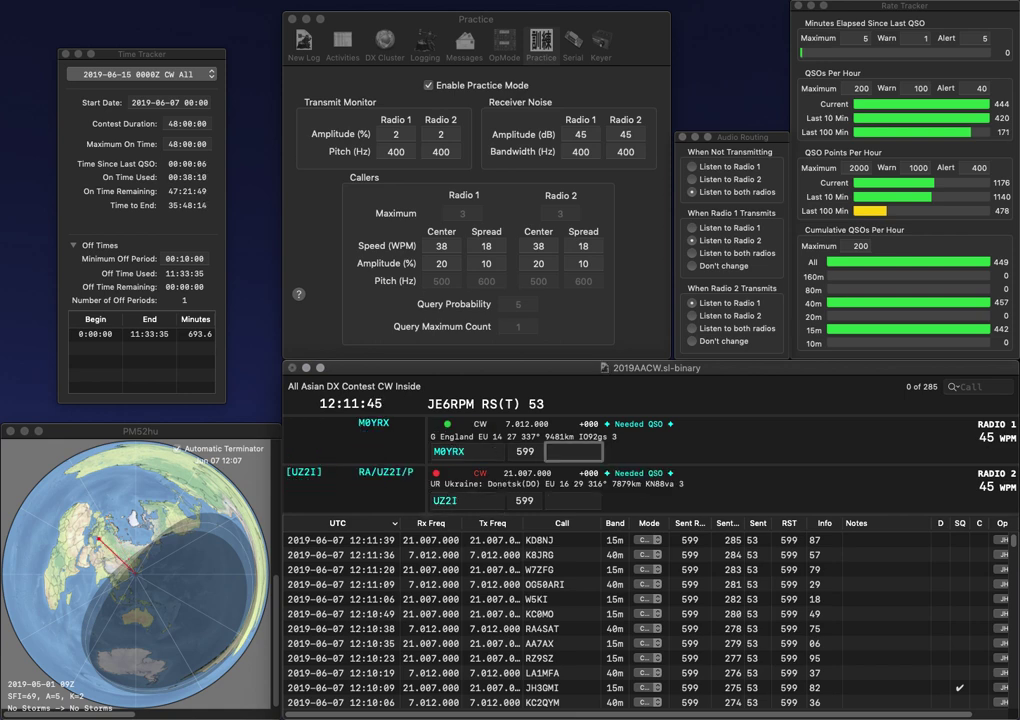
{"action": "type", "text": "0"}
{"action": "key", "text": "BackSpace"}
{"action": "type", "text": "93"}
{"action": "key", "text": "Return"}
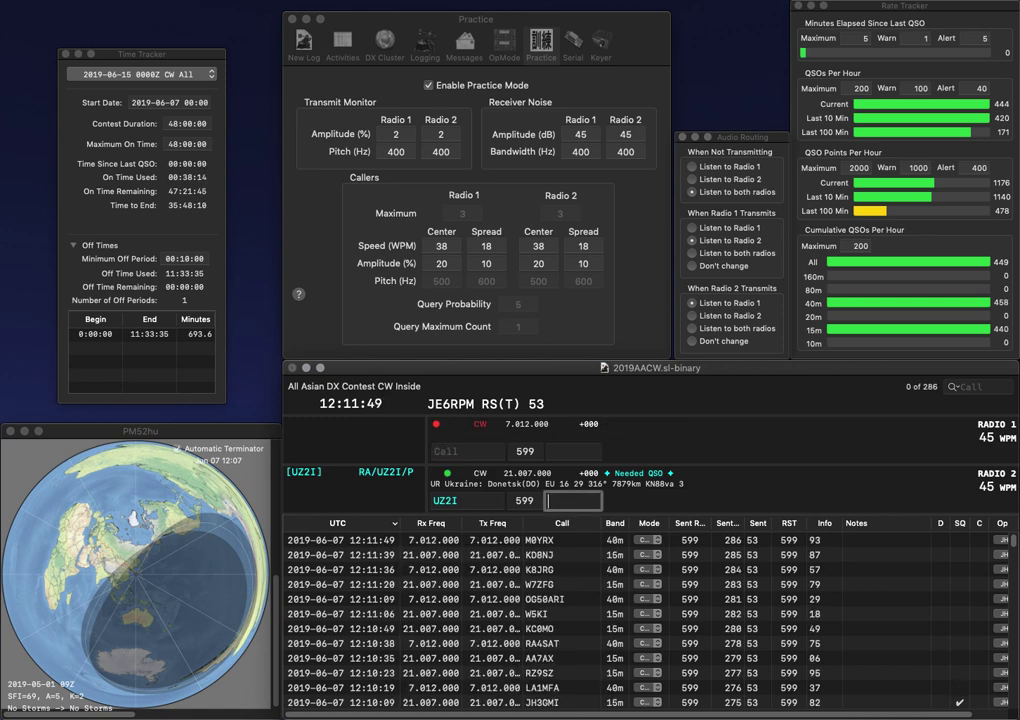
{"action": "type", "text": "79"}
{"action": "key", "text": "Return"}
{"action": "type", "text": "B"}
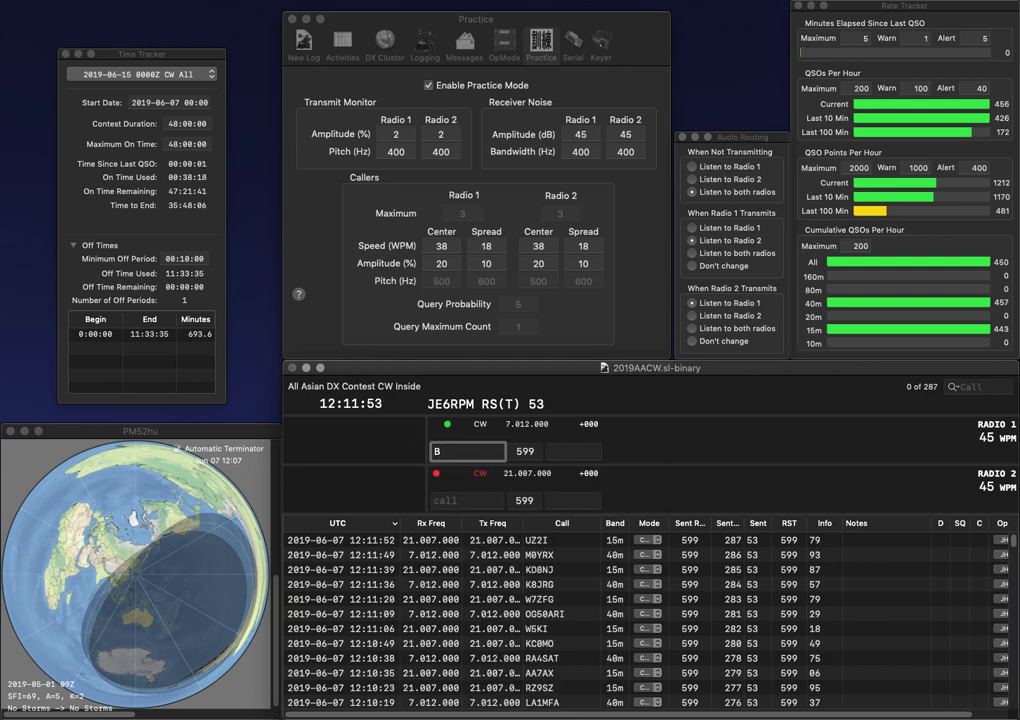
{"action": "type", "text": "D3MV"}
{"action": "key", "text": "Return"}
{"action": "type", "text": "UT2DW"}
{"action": "key", "text": "Return"}
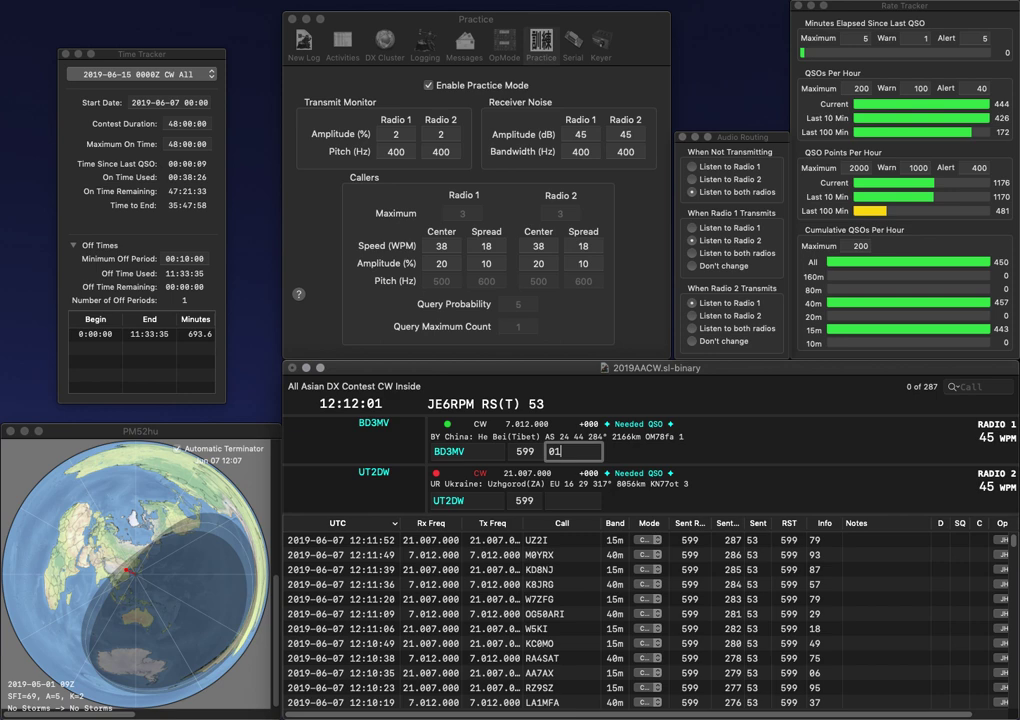
Step: Log BD3MV on Radio 1 with exchange 01 and UT2DW on Radio 2 with exchange 65
{"action": "key", "text": "Return"}
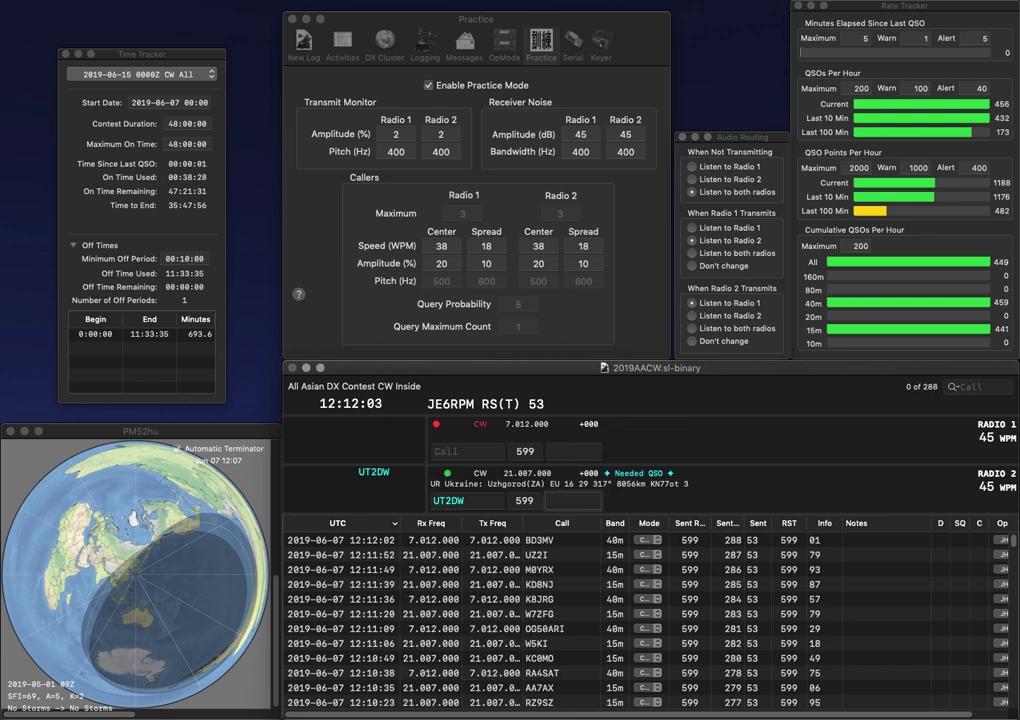
{"action": "type", "text": "5"}
{"action": "key", "text": "Return"}
{"action": "type", "text": "JE"}
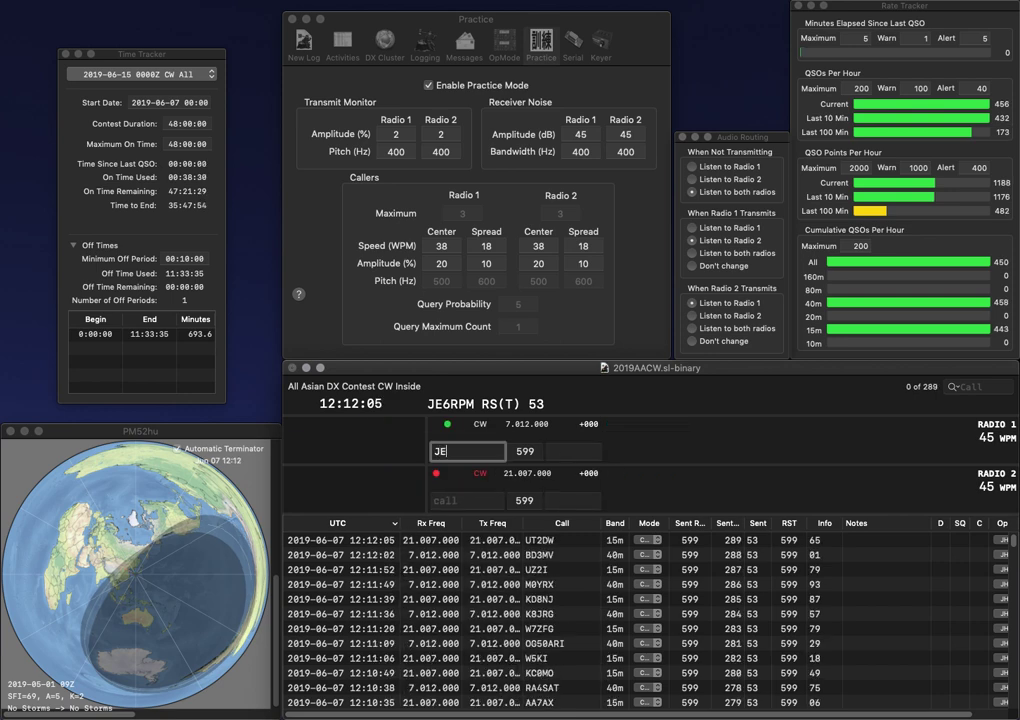
{"action": "type", "text": "8TGI"}
{"action": "key", "text": "Return"}
{"action": "type", "text": "N8SSH"}
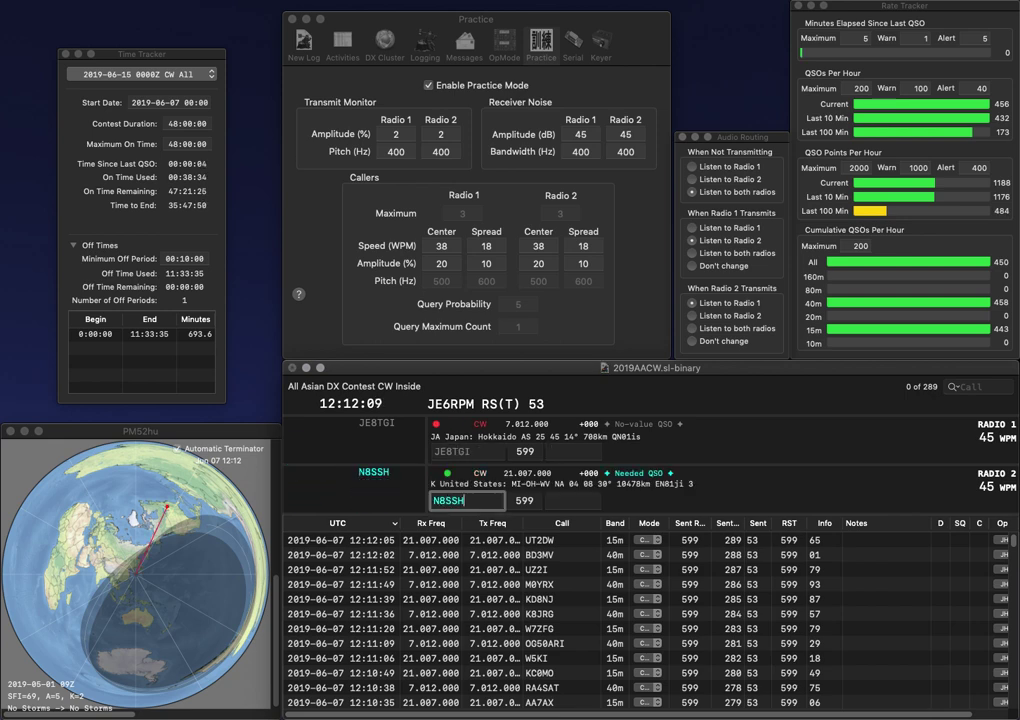
{"action": "key", "text": "Return"}
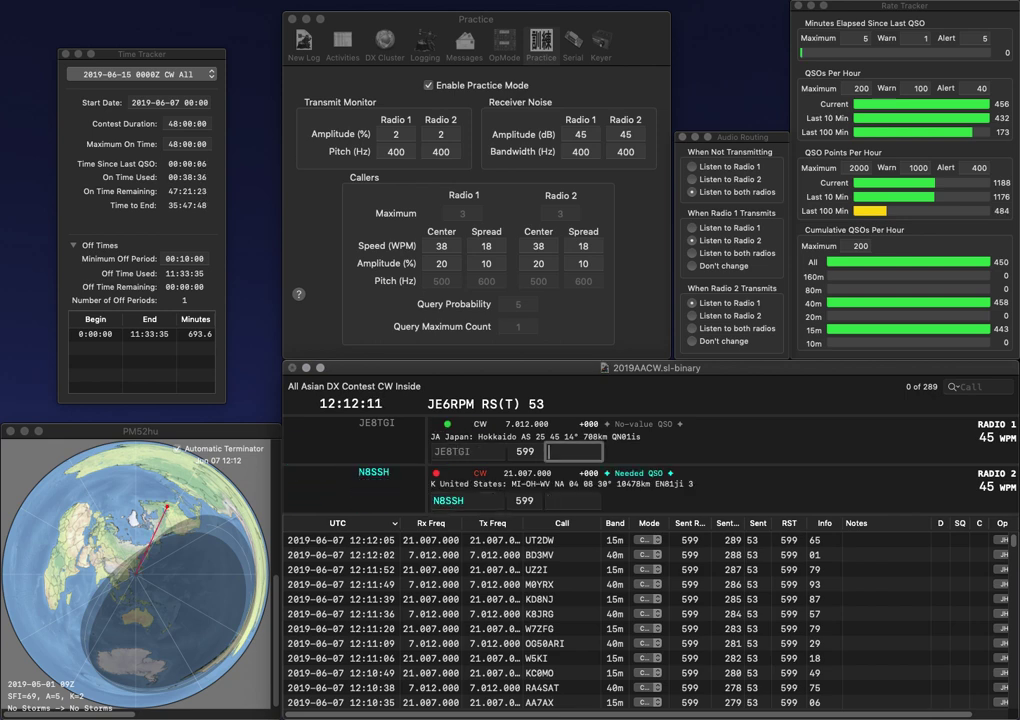
{"action": "key", "text": "Return"}
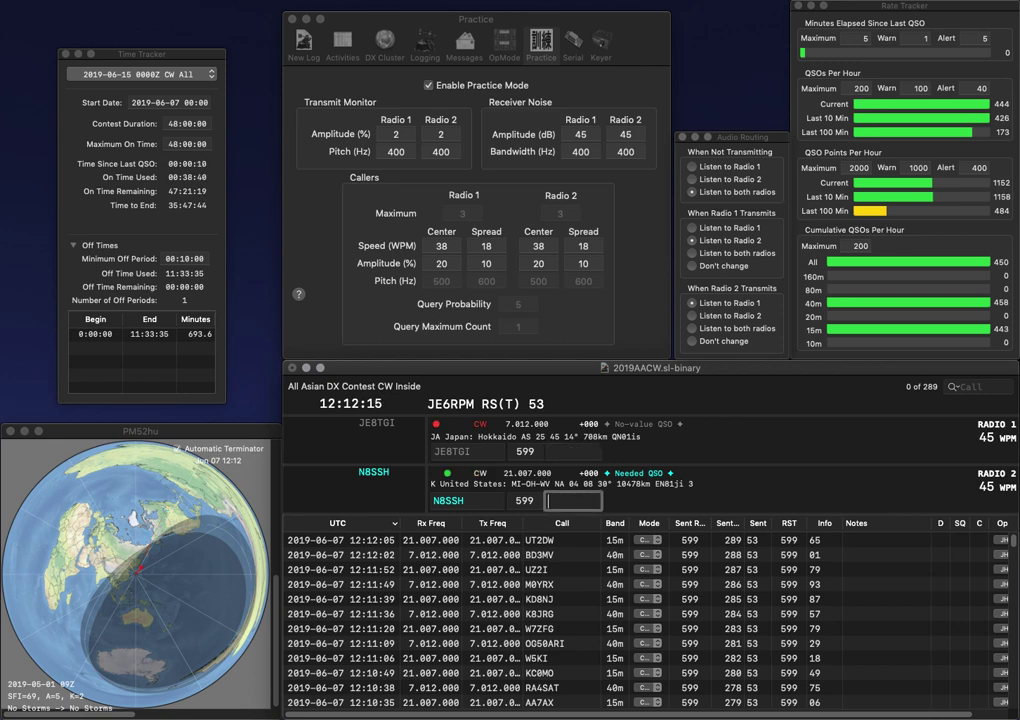
{"action": "key", "text": "Return"}
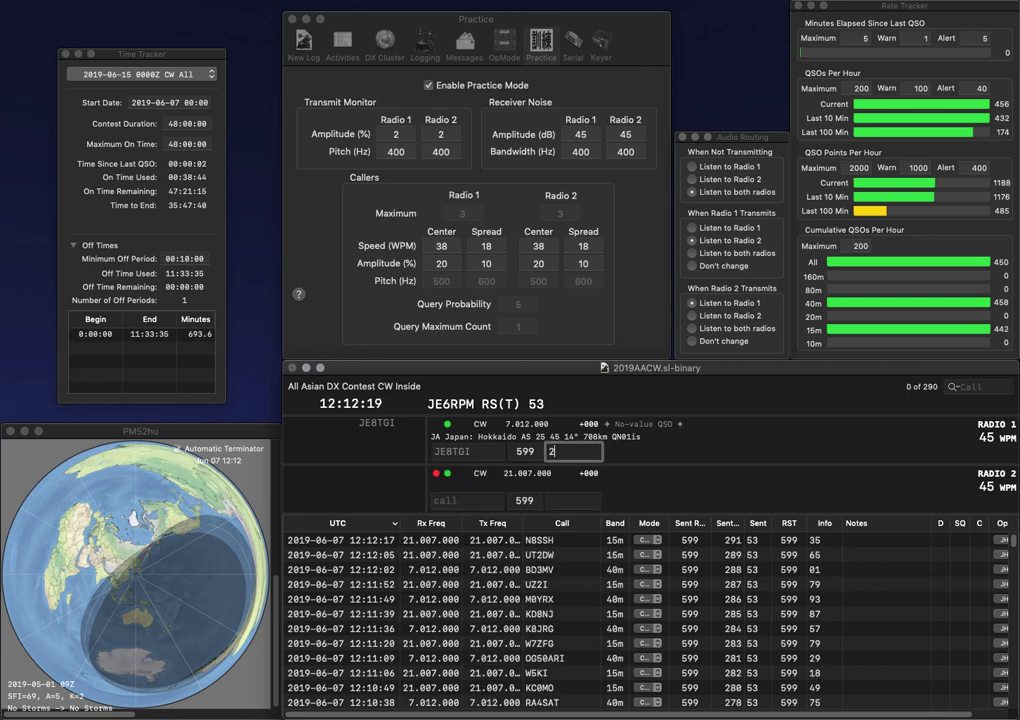
{"action": "key", "text": "Return"}
Step: Send the call R2VA on Radio 2 and the call K6ZMBI on Radio 1
{"action": "type", "text": "R2VA"}
{"action": "key", "text": "space"}
{"action": "key", "text": "Return"}
{"action": "type", "text": "K6ZMBI"}
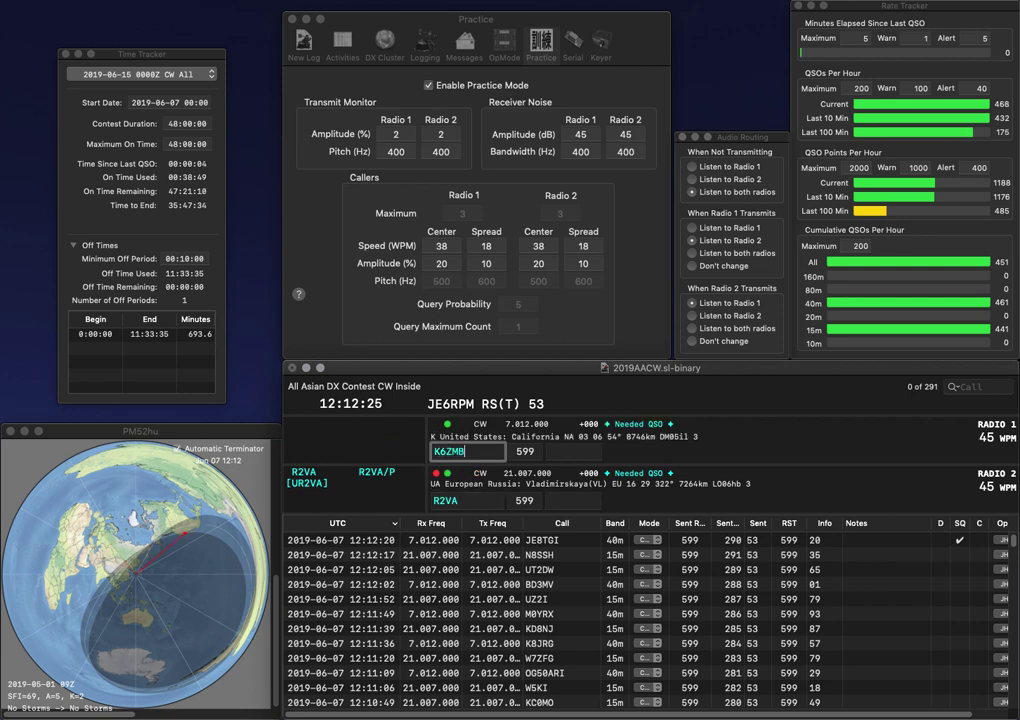
{"action": "key", "text": "Return"}
{"action": "key", "text": "Up"}
{"action": "key", "text": "Left"}
{"action": "key", "text": "Left"}
{"action": "key", "text": "Left"}
{"action": "key", "text": "Left"}
{"action": "key", "text": "BackSpace"}
{"action": "key", "text": "Delete"}
{"action": "type", "text": "B7"}
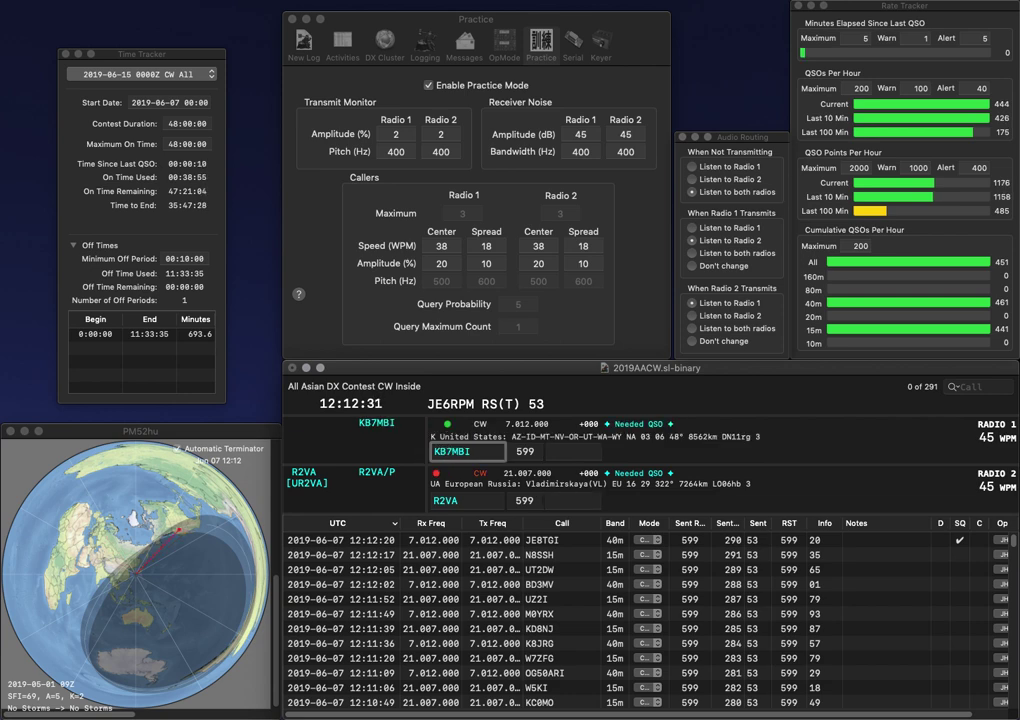
{"action": "key", "text": "Return"}
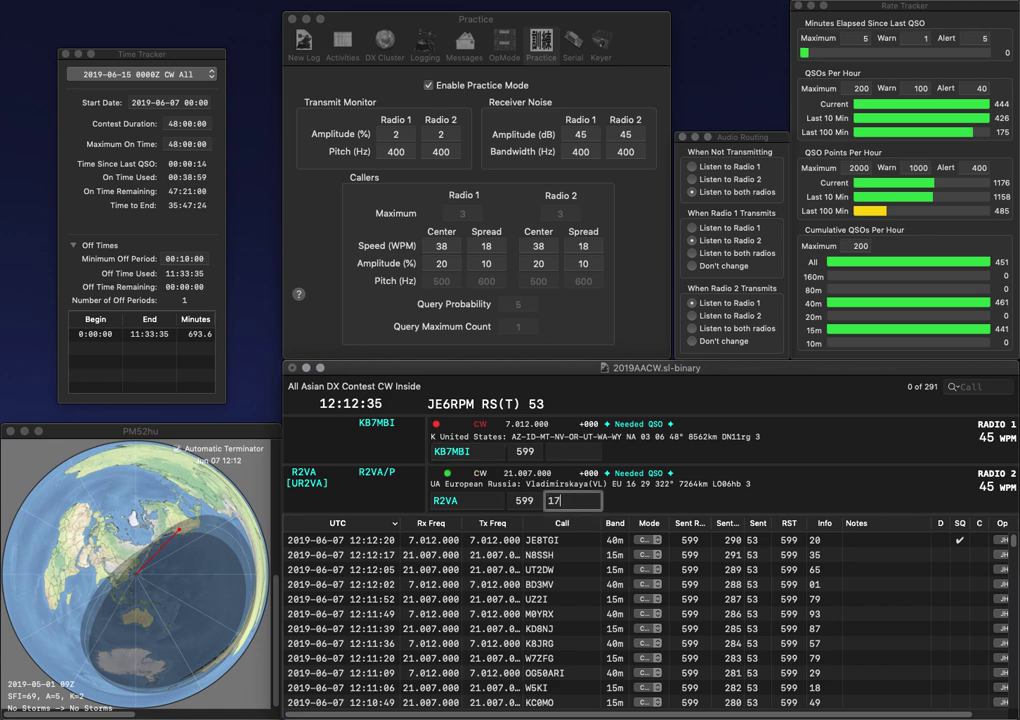
{"action": "type", "text": "17"}
{"action": "key", "text": "Return"}
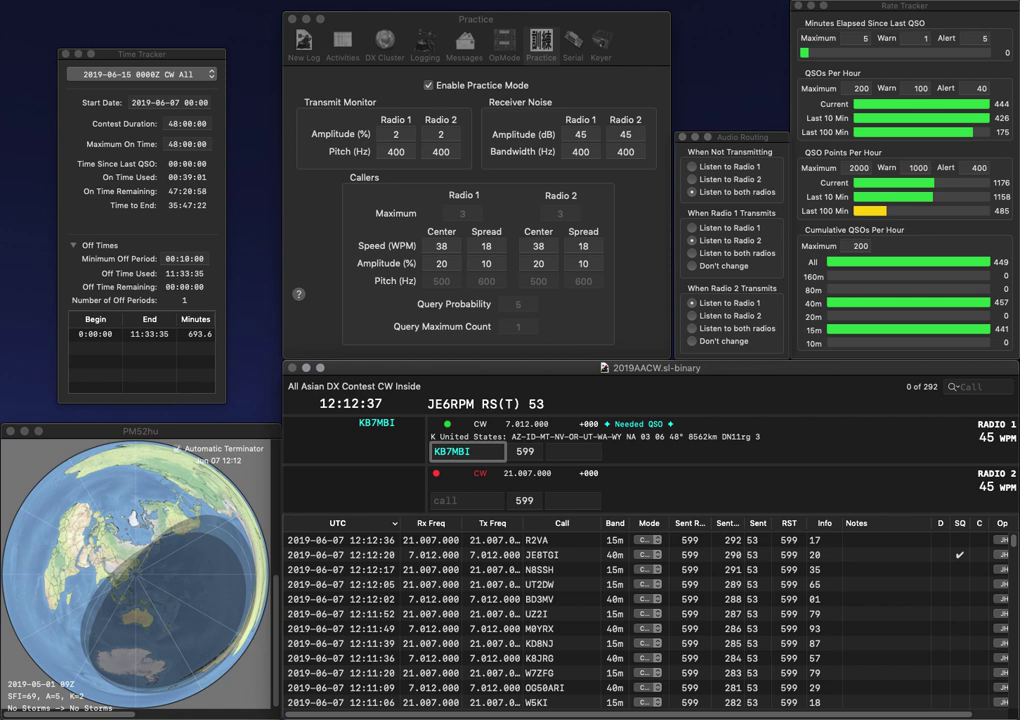
{"action": "key", "text": "Tab"}
{"action": "type", "text": "8"}
{"action": "key", "text": "Return"}
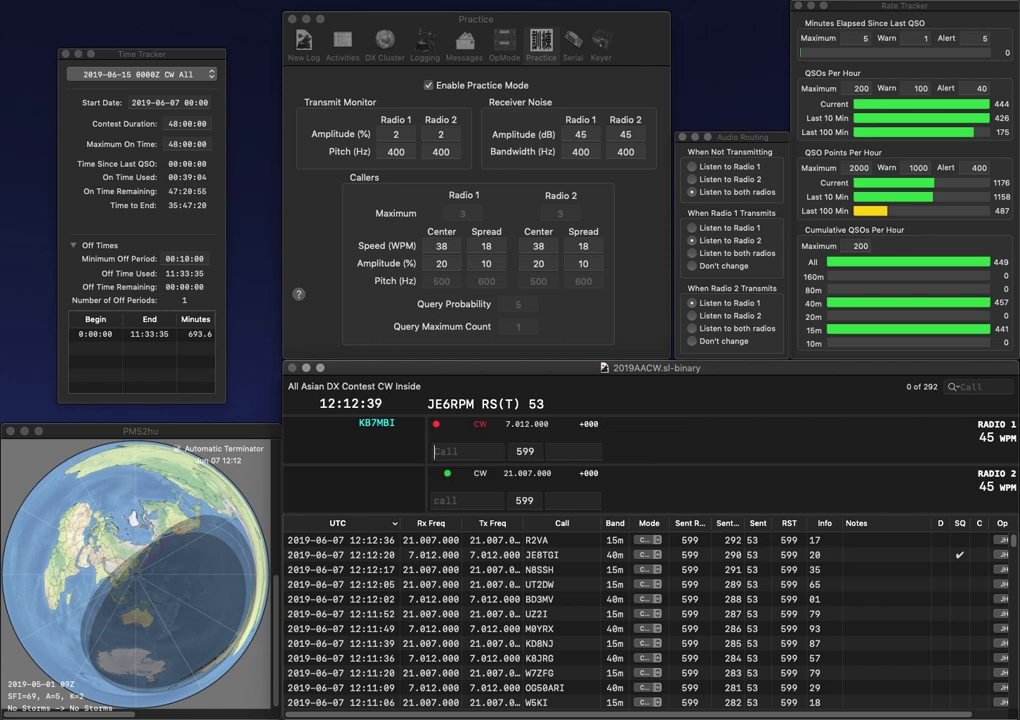
{"action": "type", "text": "UA6M"}
{"action": "key", "text": "Return"}
{"action": "type", "text": "UG5G"}
{"action": "key", "text": "BackSpace"}
{"action": "type", "text": "3G"}
{"action": "key", "text": "Return"}
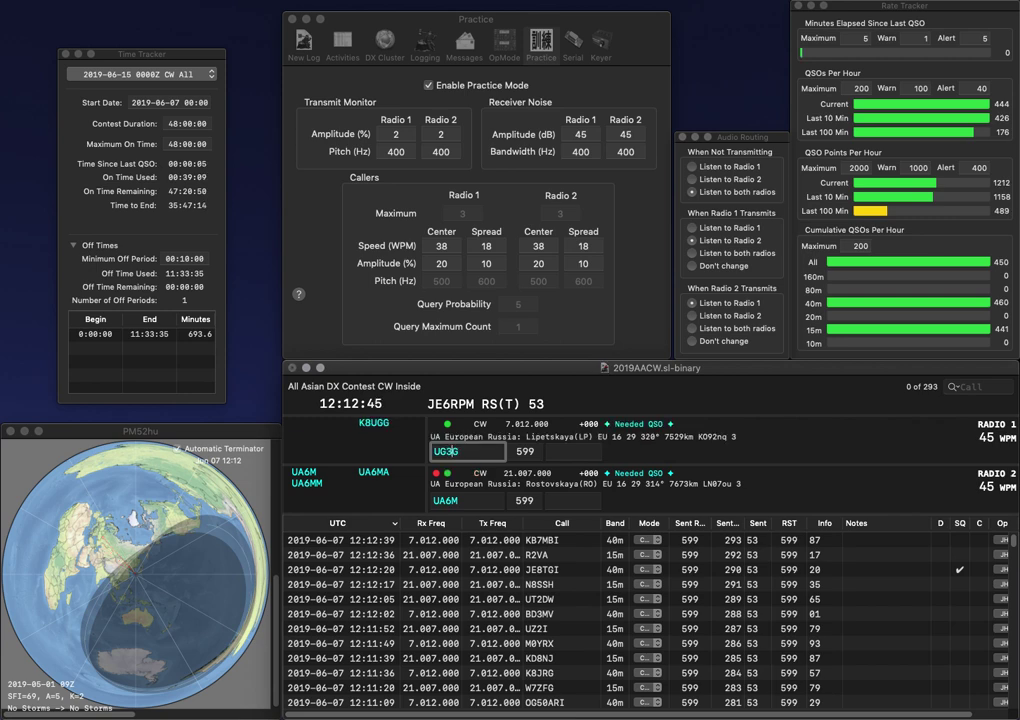
Step: Log UA6M on Radio 2 with exchange 93 and UG3G on Radio 1 with exchange 77
{"action": "type", "text": "93"}
{"action": "key", "text": "Return"}
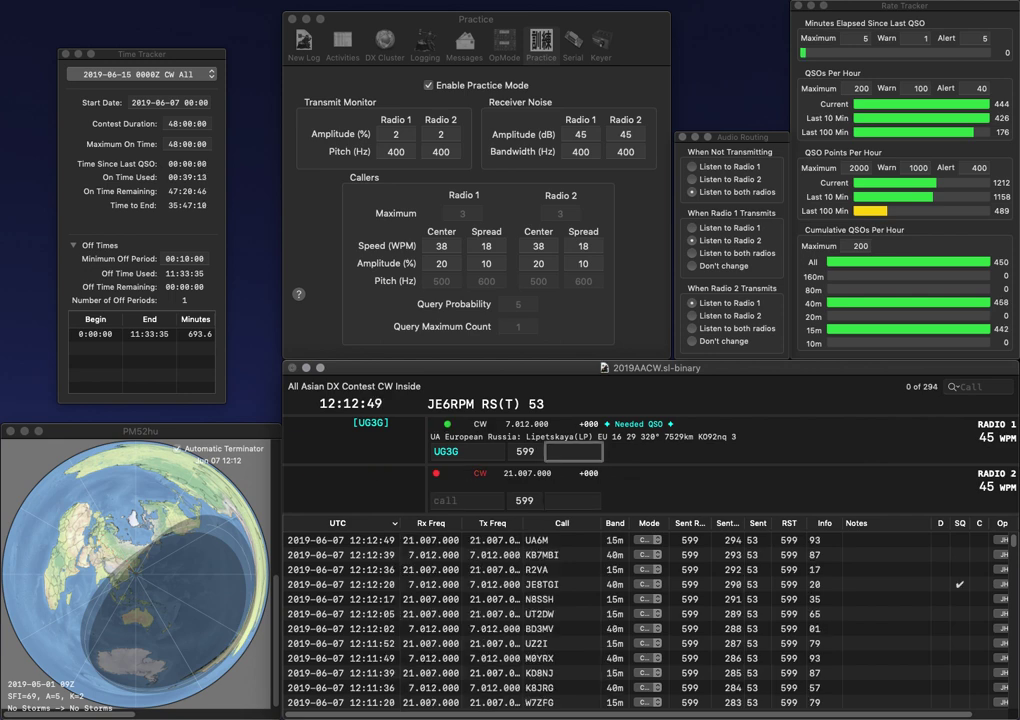
{"action": "type", "text": "77"}
{"action": "key", "text": "Return"}
{"action": "type", "text": "YO3GNF"}
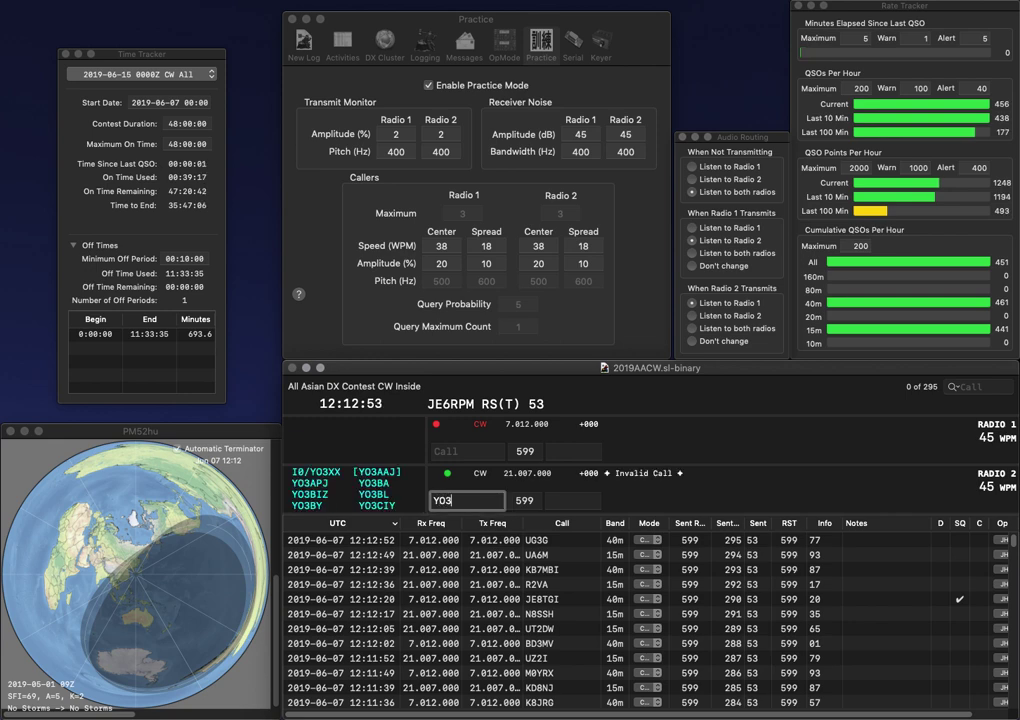
{"action": "key", "text": "Return"}
{"action": "type", "text": "K"}
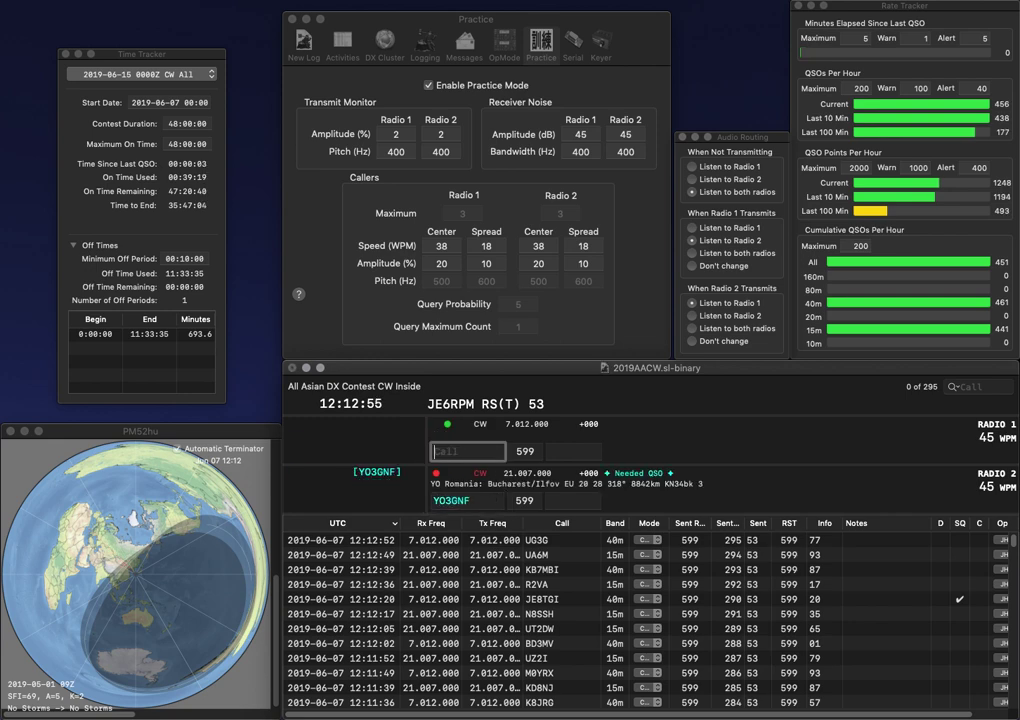
{"action": "key", "text": "BackSpace"}
{"action": "type", "text": "AFJ"}
{"action": "key", "text": "Return"}
{"action": "key", "text": "space"}
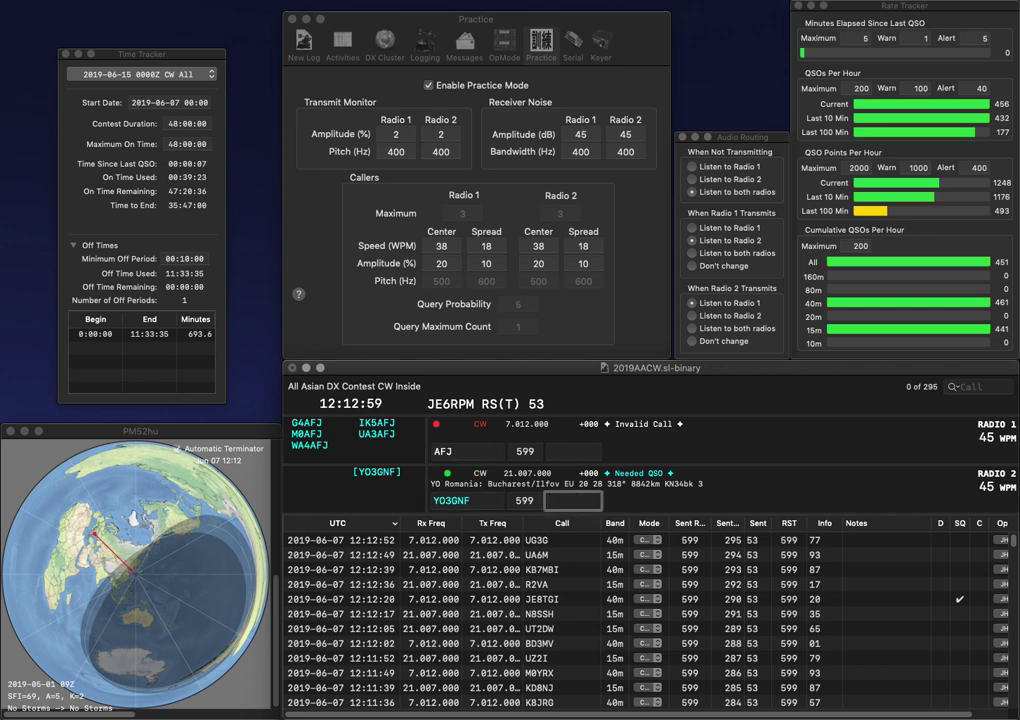
{"action": "type", "text": "0"}
{"action": "key", "text": "Return"}
{"action": "type", "text": "5IK"}
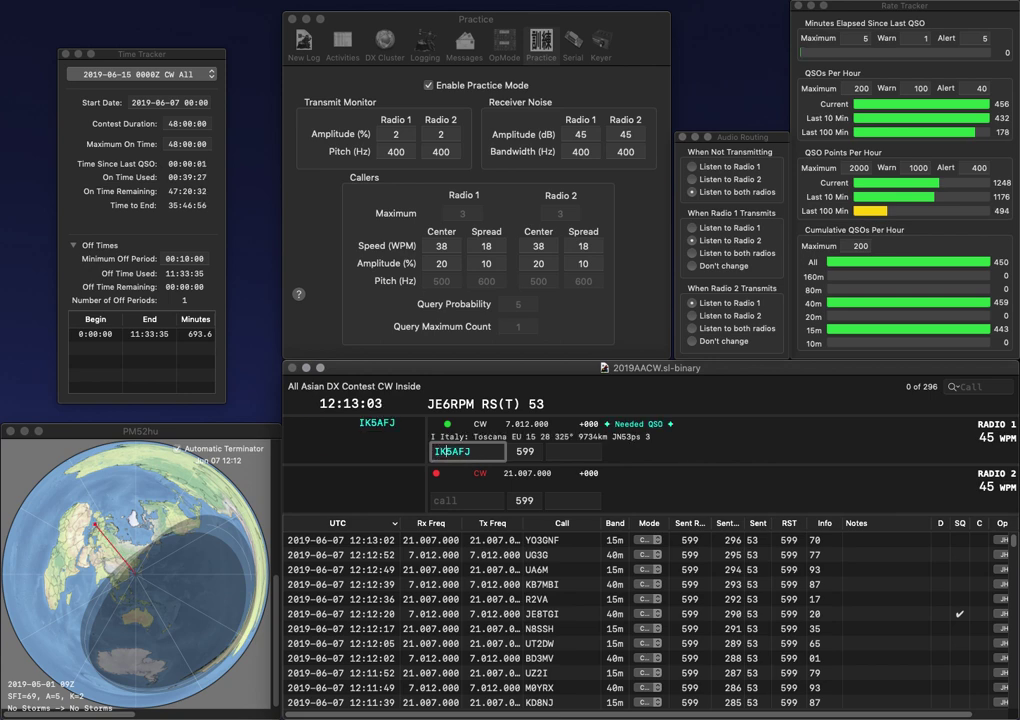
{"action": "key", "text": "backslash"}
Step: Send the call W4HG on Radio 2
{"action": "type", "text": "W"}
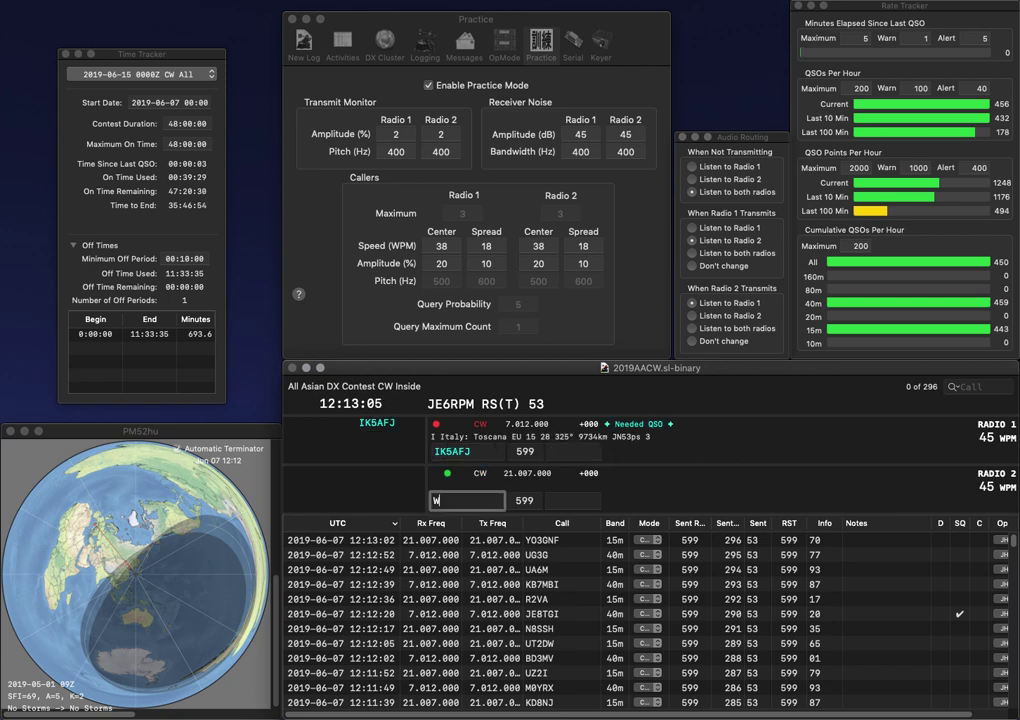
{"action": "type", "text": "4HG"}
{"action": "key", "text": "Return"}
Step: Log IK5AFJ on Radio 1 with exchange 10 and W4HG on Radio 2 with exchange 39
{"action": "type", "text": "10"}
{"action": "key", "text": "Return"}
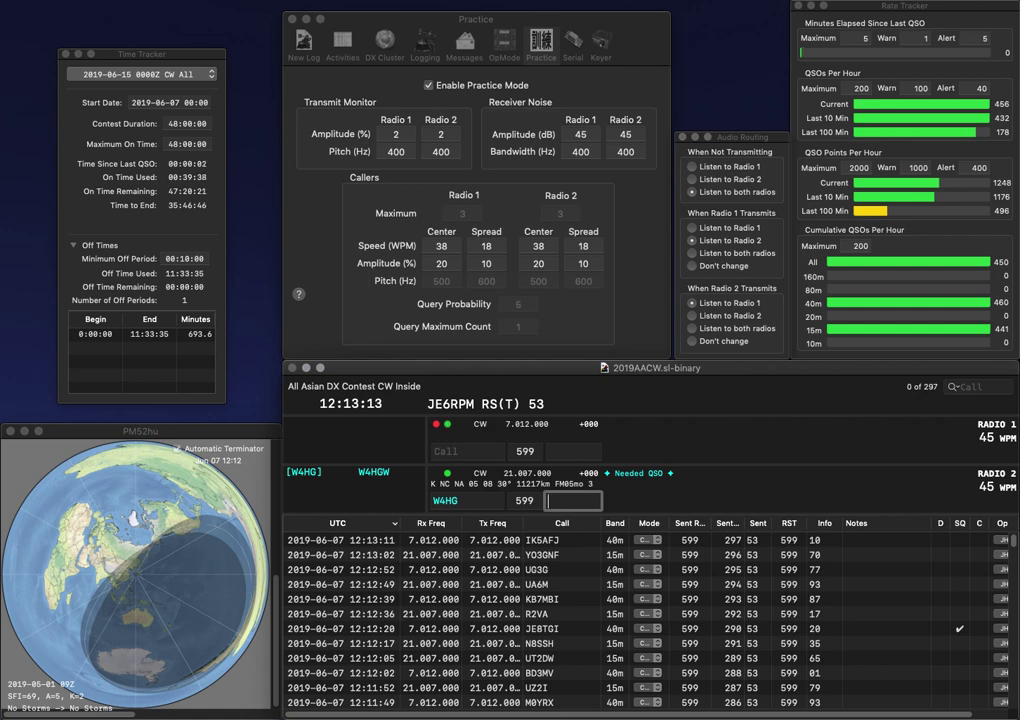
{"action": "key", "text": "Return"}
{"action": "type", "text": "MY"}
{"action": "key", "text": "Left"}
{"action": "key", "text": "Left"}
{"action": "type", "text": "W3"}
{"action": "key", "text": "Return"}
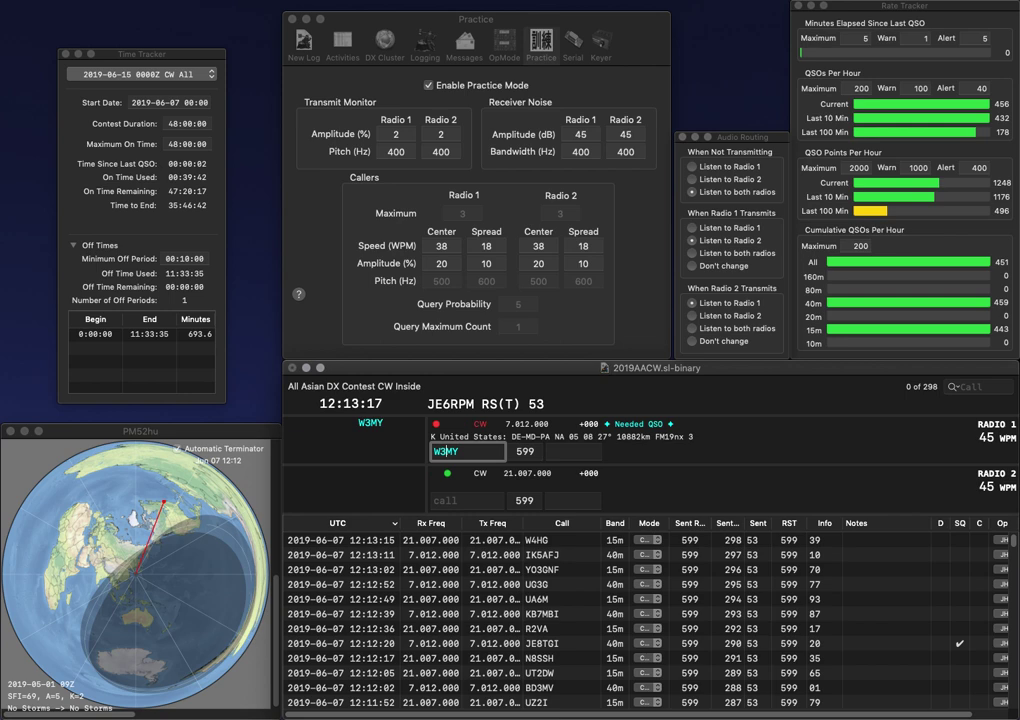
{"action": "type", "text": "JH2"}
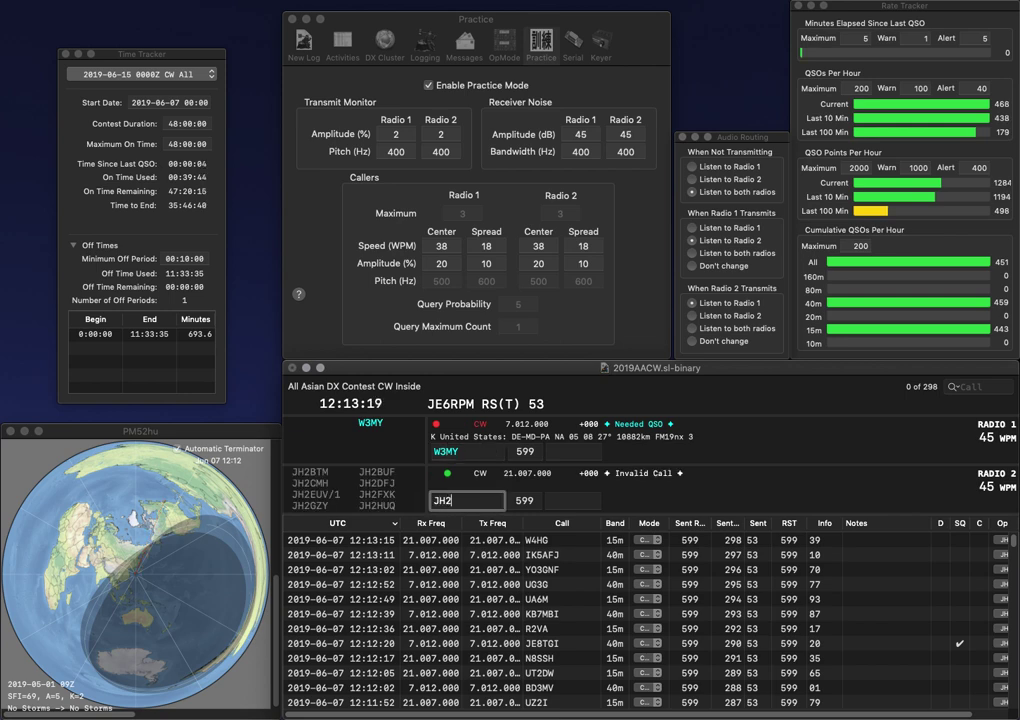
{"action": "type", "text": "MHYN"}
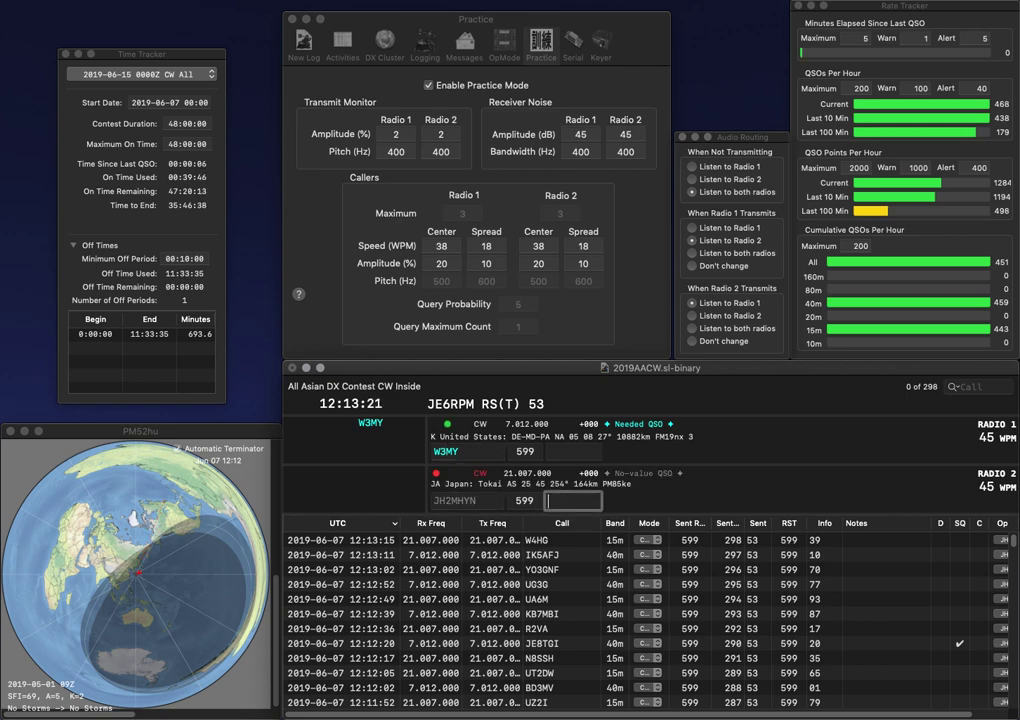
{"action": "key", "text": "Left"}
{"action": "key", "text": "BackSpace"}
{"action": "key", "text": "Return"}
{"action": "key", "text": "space"}
{"action": "type", "text": "31"}
{"action": "key", "text": "Return"}
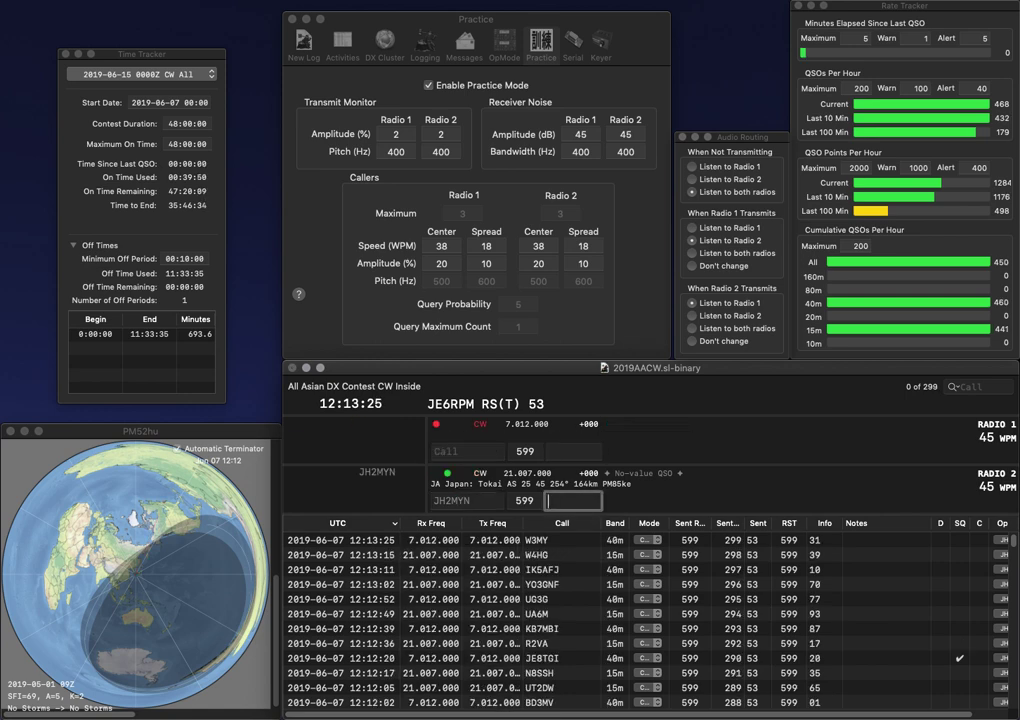
{"action": "left_click", "coordinate": [467, 451]}
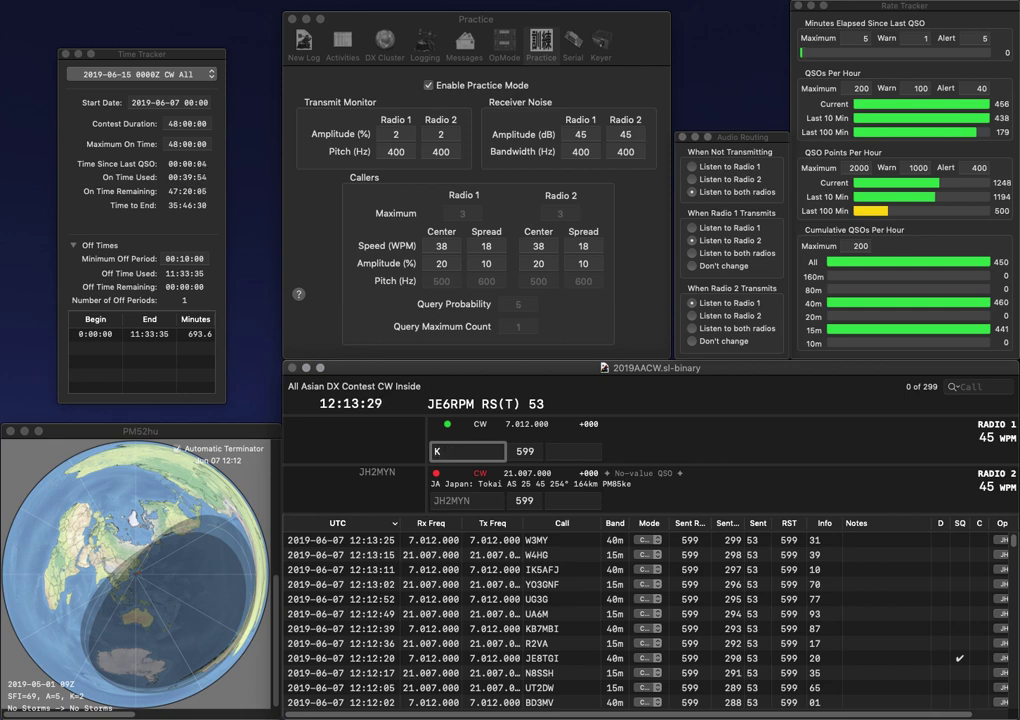
{"action": "type", "text": "OB"}
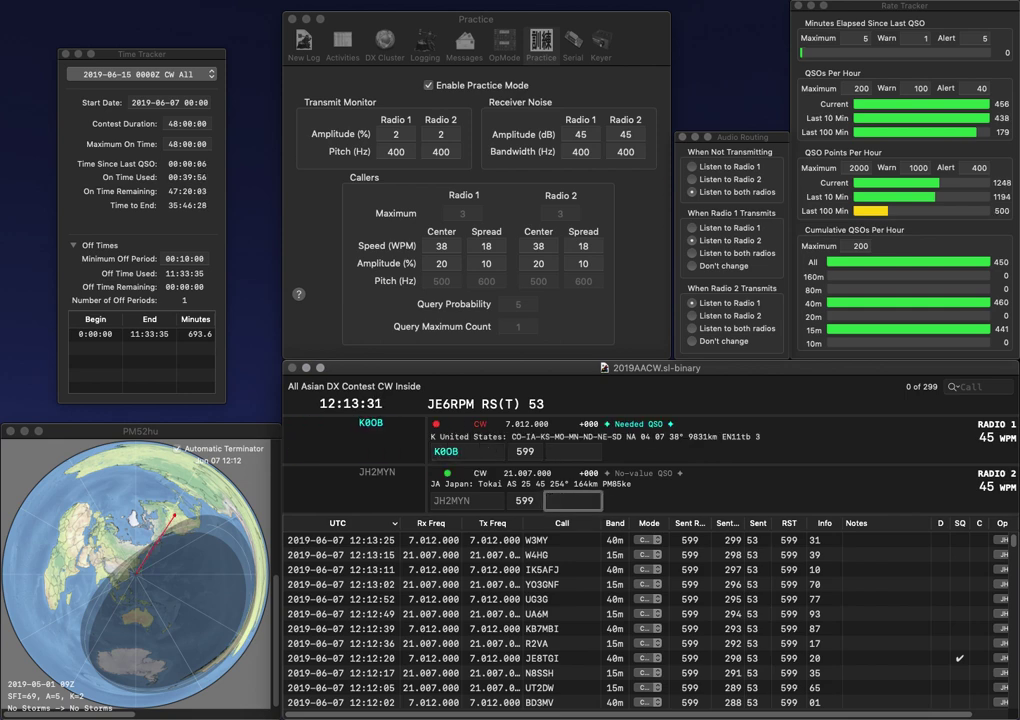
Step: Log JH2MYN on Radio 2 with exchange 67 and K0OB on Radio 1 with exchange 58
{"action": "type", "text": "7"}
{"action": "key", "text": "Return"}
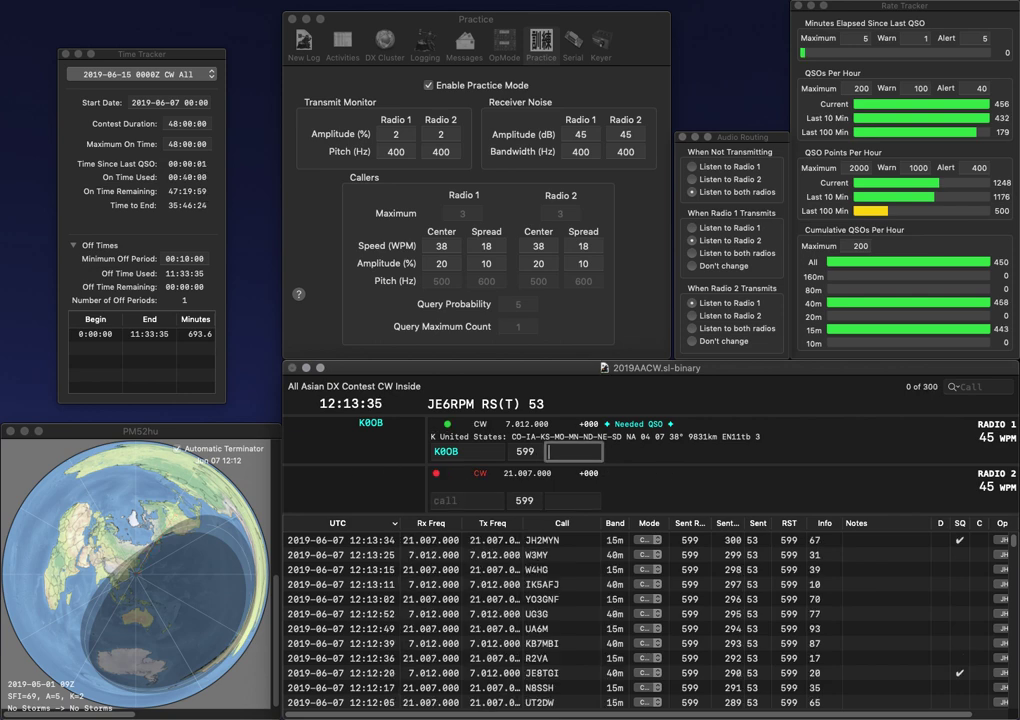
{"action": "type", "text": "8"}
{"action": "key", "text": "Return"}
Step: Enter the partial call RA on Radio 2 and send the partial call PA on Radio 1
{"action": "type", "text": "RA"}
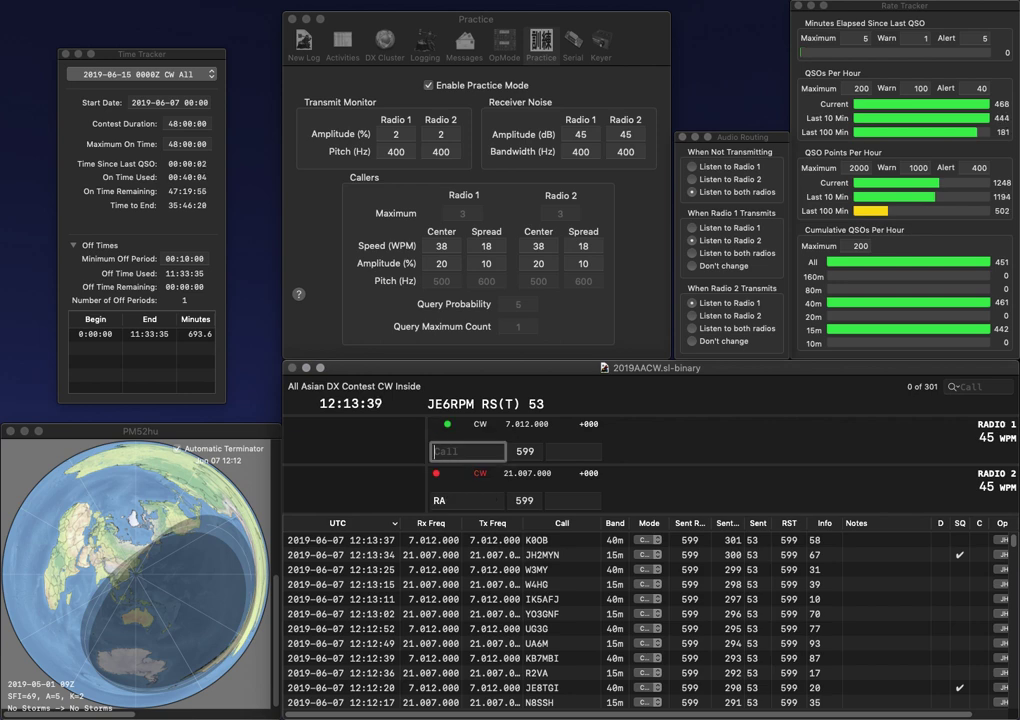
{"action": "type", "text": "PA"}
{"action": "key", "text": "Return"}
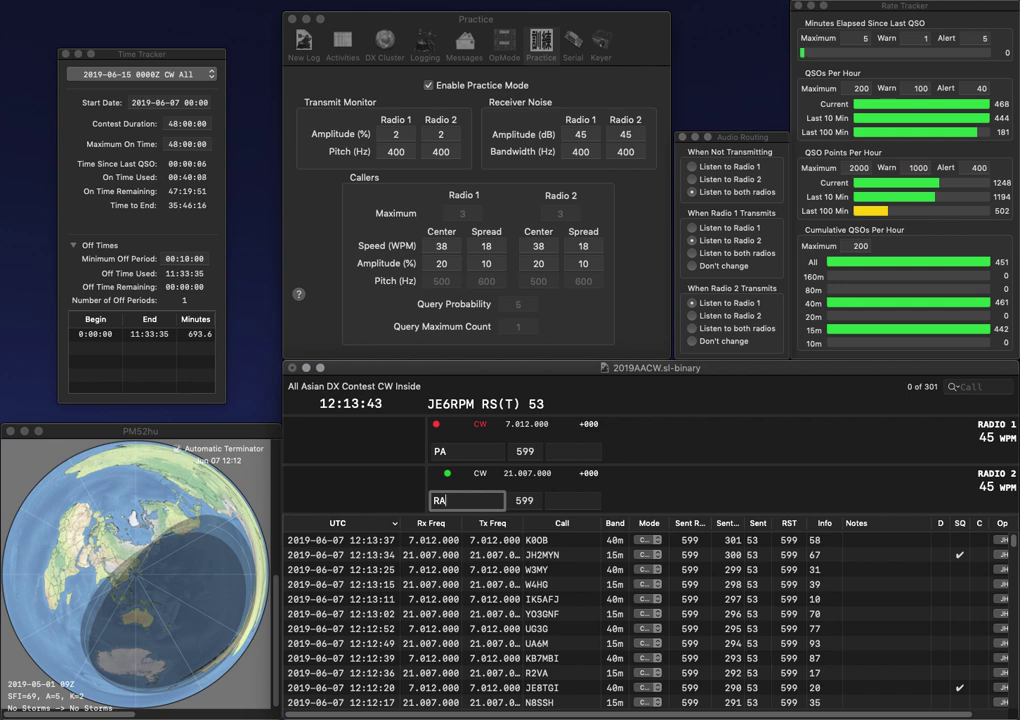
Step: Complete and send the call RA2FV on Radio 2 and the call PA0Q on Radio 1
{"action": "type", "text": "2FV"}
{"action": "key", "text": "Return"}
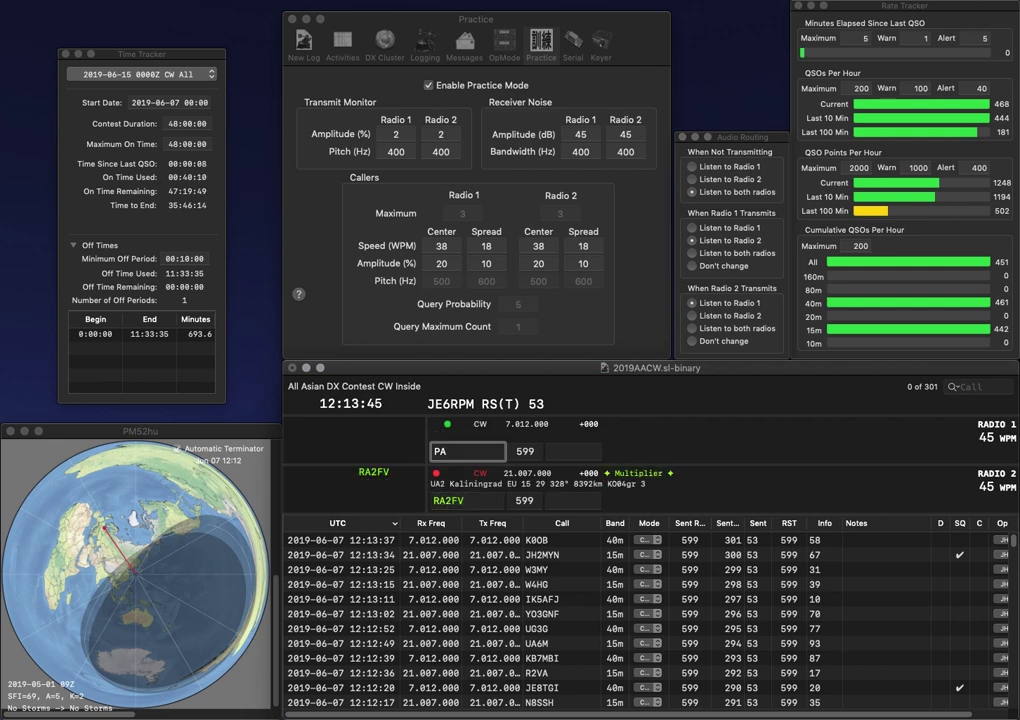
{"action": "type", "text": "0Q"}
{"action": "key", "text": "Return"}
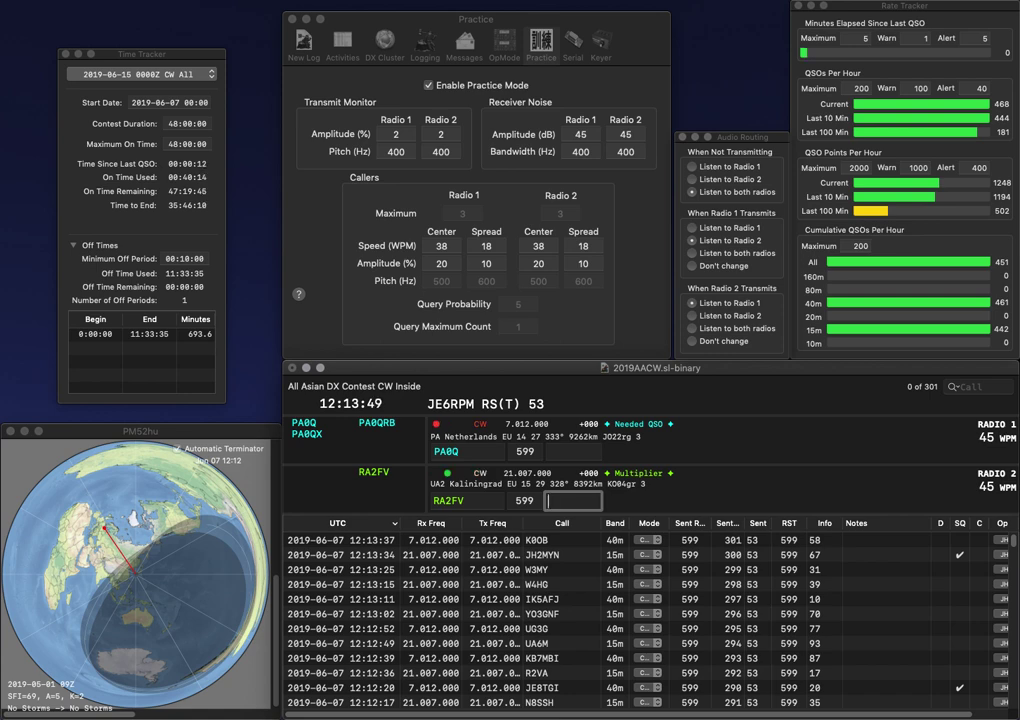
{"action": "type", "text": "5"}
{"action": "type", "text": "44"}
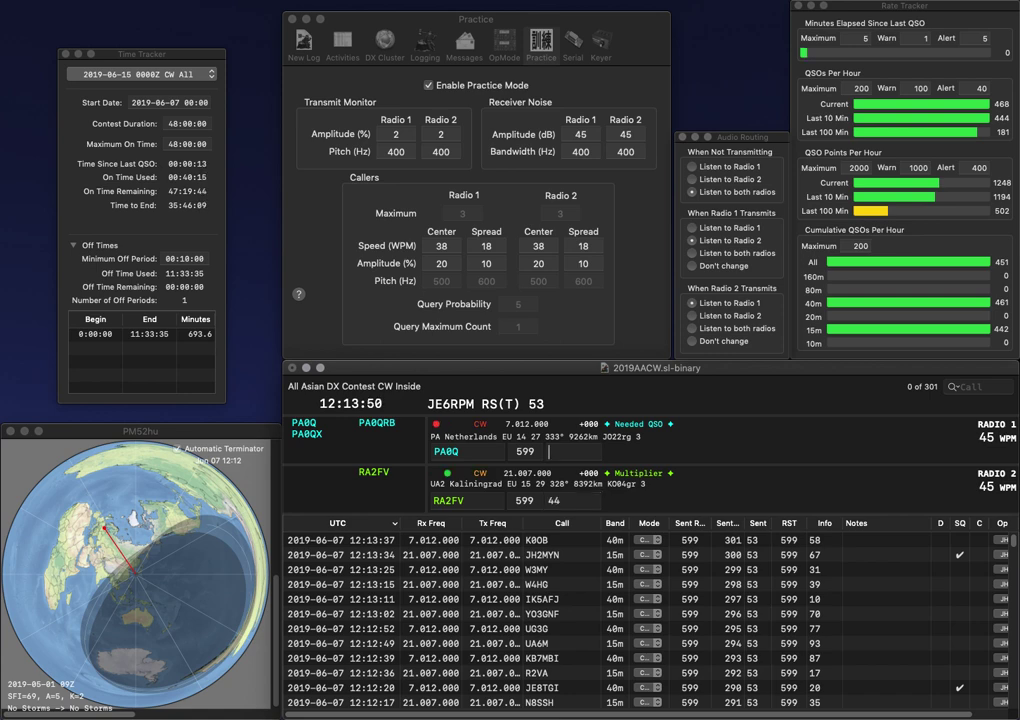
{"action": "key", "text": "Return"}
{"action": "type", "text": "11"}
{"action": "key", "text": "Return"}
{"action": "type", "text": "GM0ZE"}
{"action": "type", "text": "A"}
{"action": "key", "text": "BackSpace"}
{"action": "key", "text": "BackSpace"}
{"action": "type", "text": "AE"}
{"action": "left_click", "coordinate": [433, 500]}
{"action": "key", "text": "Delete"}
{"action": "type", "text": "9"}
{"action": "key", "text": "Right"}
{"action": "key", "text": "Delete"}
{"action": "type", "text": "2"}
{"action": "key", "text": "Return"}
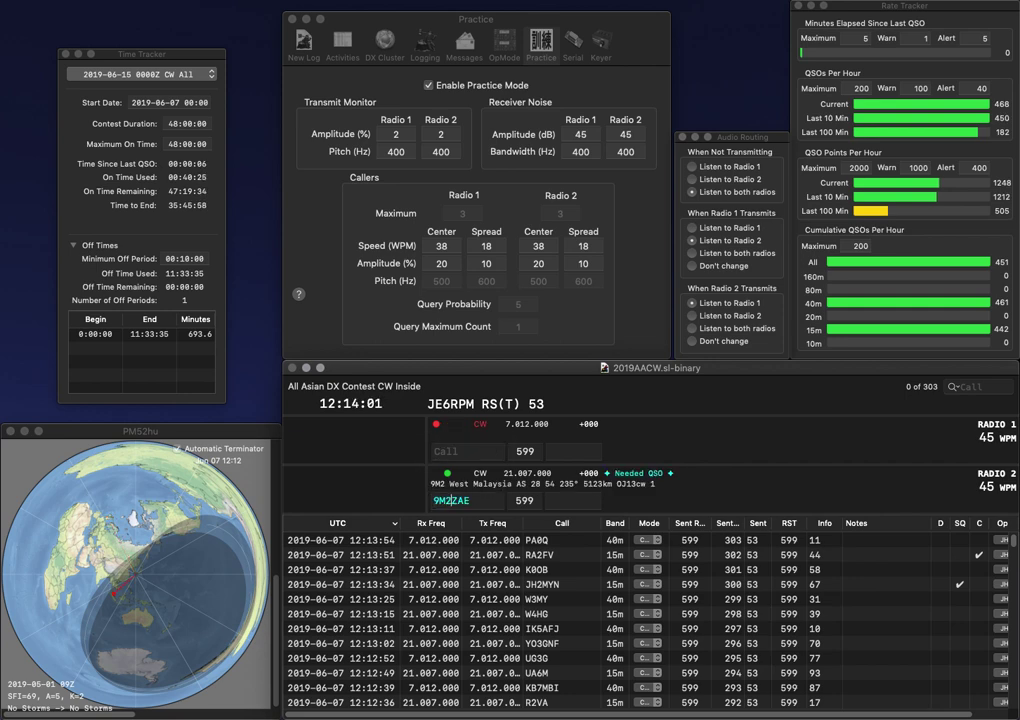
{"action": "type", "text": "YO2LC"}
{"action": "key", "text": "Return"}
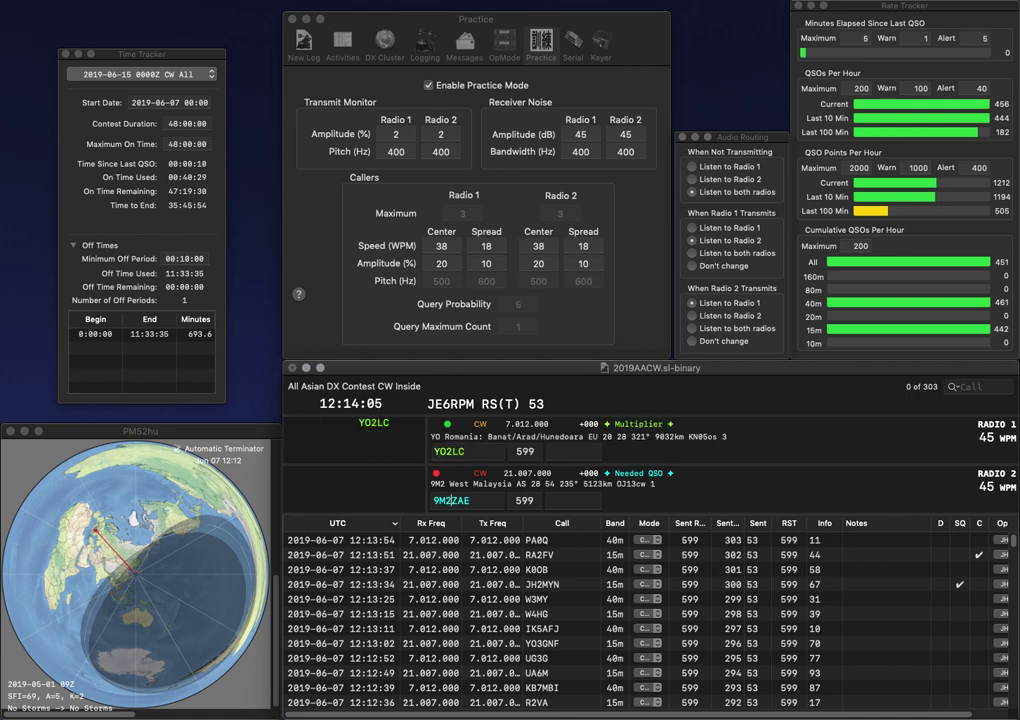
{"action": "key", "text": "BackSpace"}
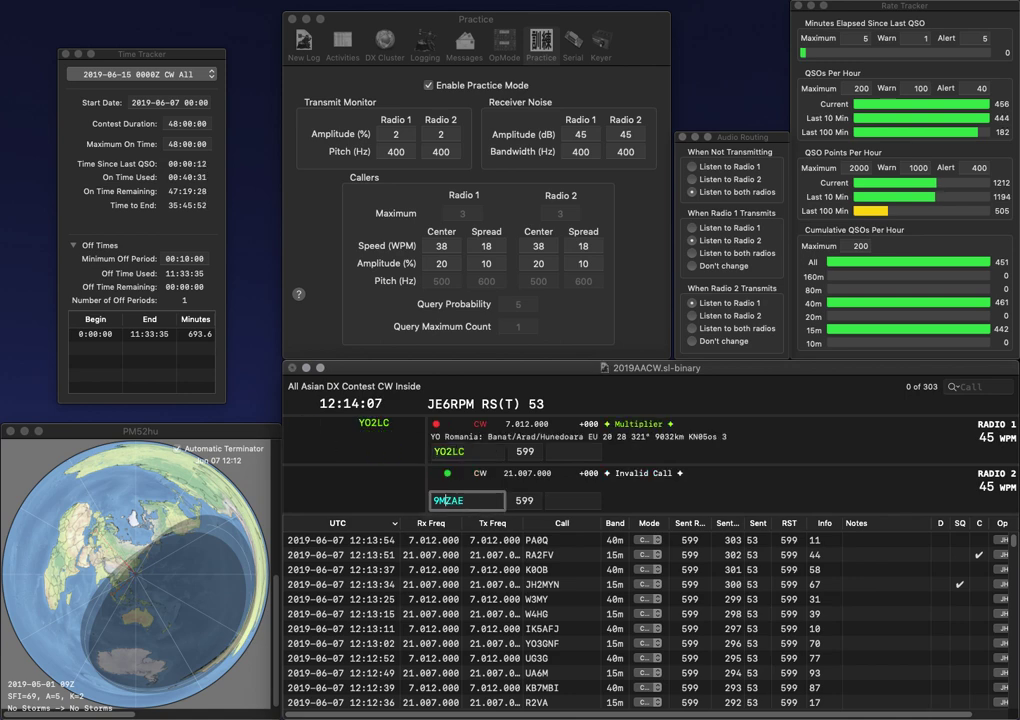
{"action": "type", "text": "6"}
{"action": "key", "text": "Return"}
{"action": "key", "text": "space"}
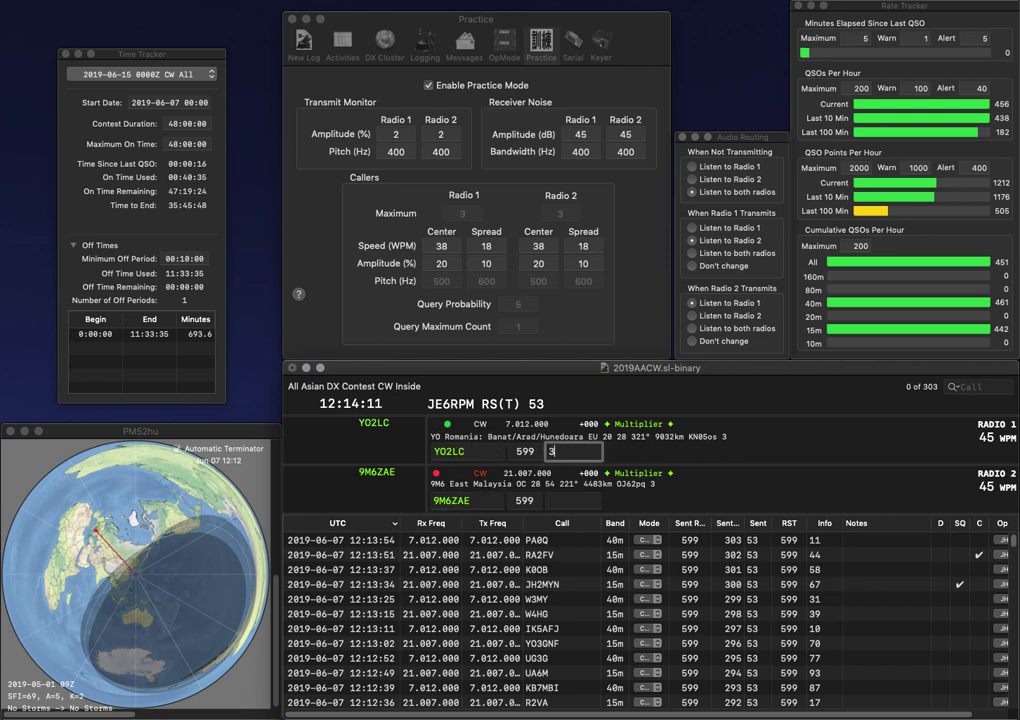
Step: Log YO2LC on Radio 1 with exchange 35
{"action": "type", "text": "35"}
{"action": "key", "text": "Return"}
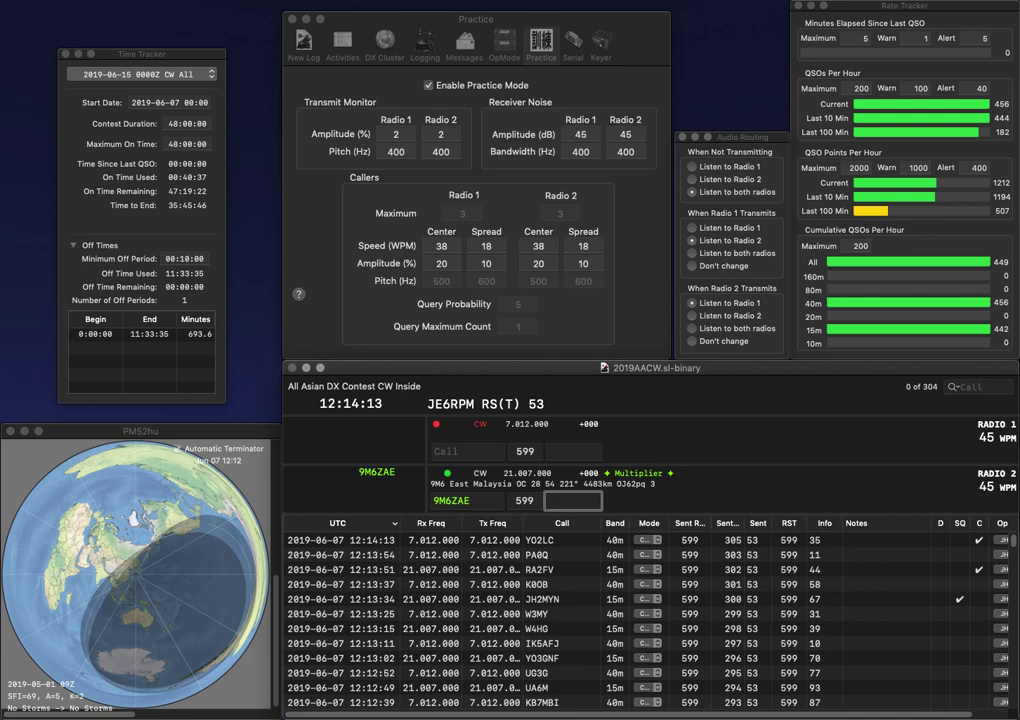
{"action": "type", "text": "0"}
{"action": "key", "text": "Return"}
{"action": "type", "text": "UA6MA"}
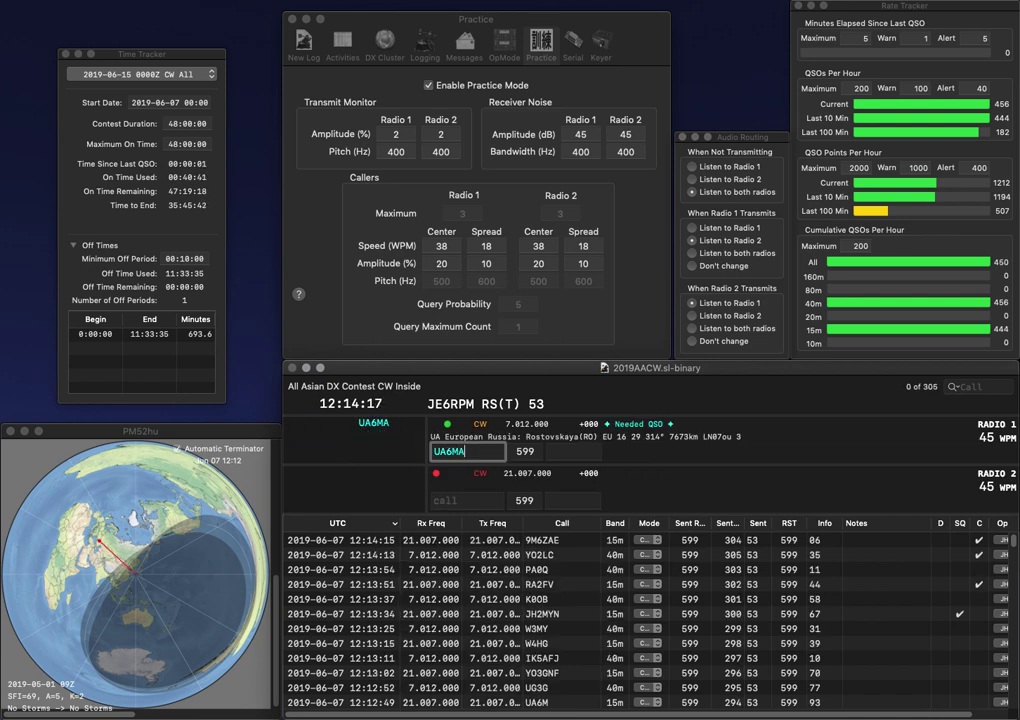
{"action": "key", "text": "Return"}
{"action": "type", "text": "PJ4I"}
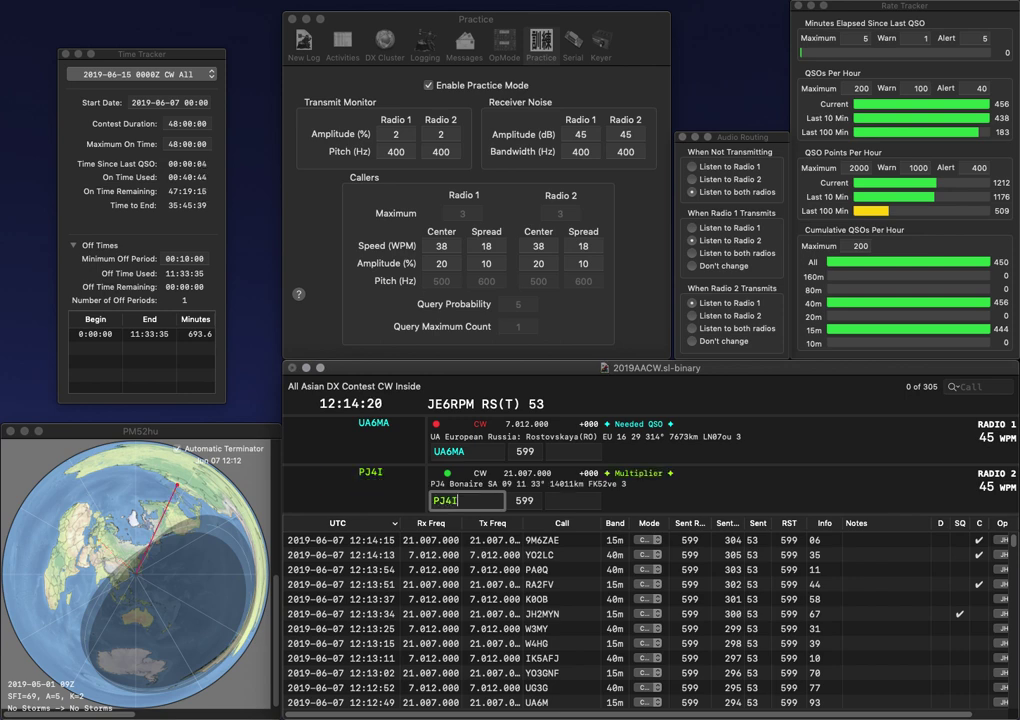
{"action": "key", "text": "Return"}
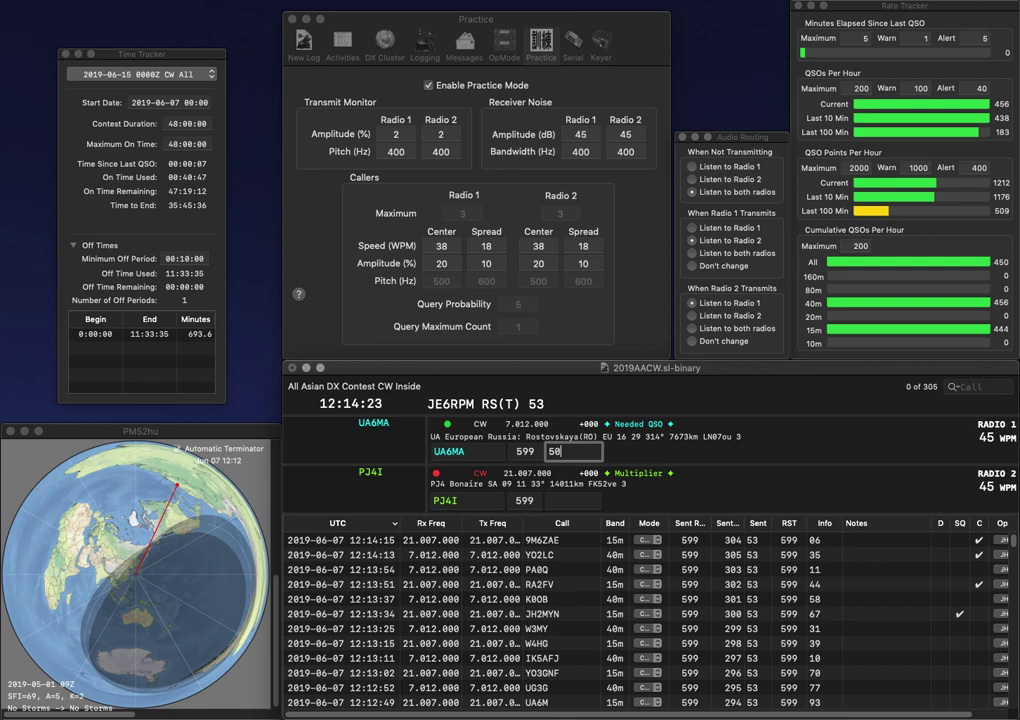
{"action": "key", "text": "Return"}
{"action": "type", "text": "89"}
{"action": "key", "text": "Return"}
Step: Work and log KD9DRG on Radio 1 with exchange 42, and send the partial call K3 on Radio 2
{"action": "type", "text": "KD9DRG"}
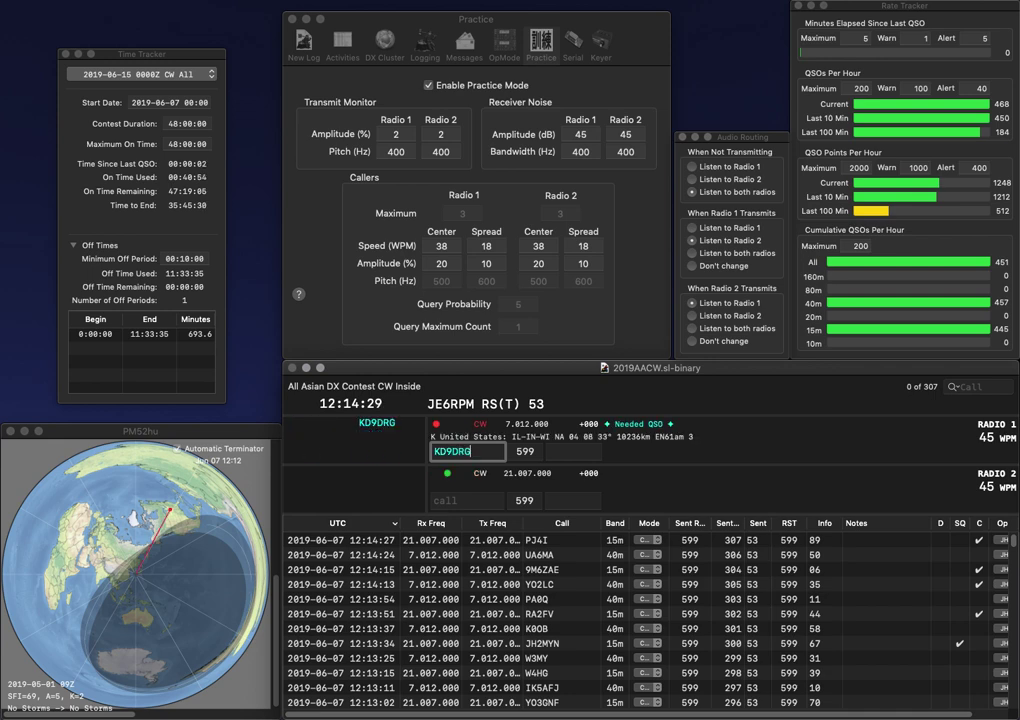
{"action": "key", "text": "Return"}
{"action": "type", "text": "K3"}
{"action": "key", "text": "Return"}
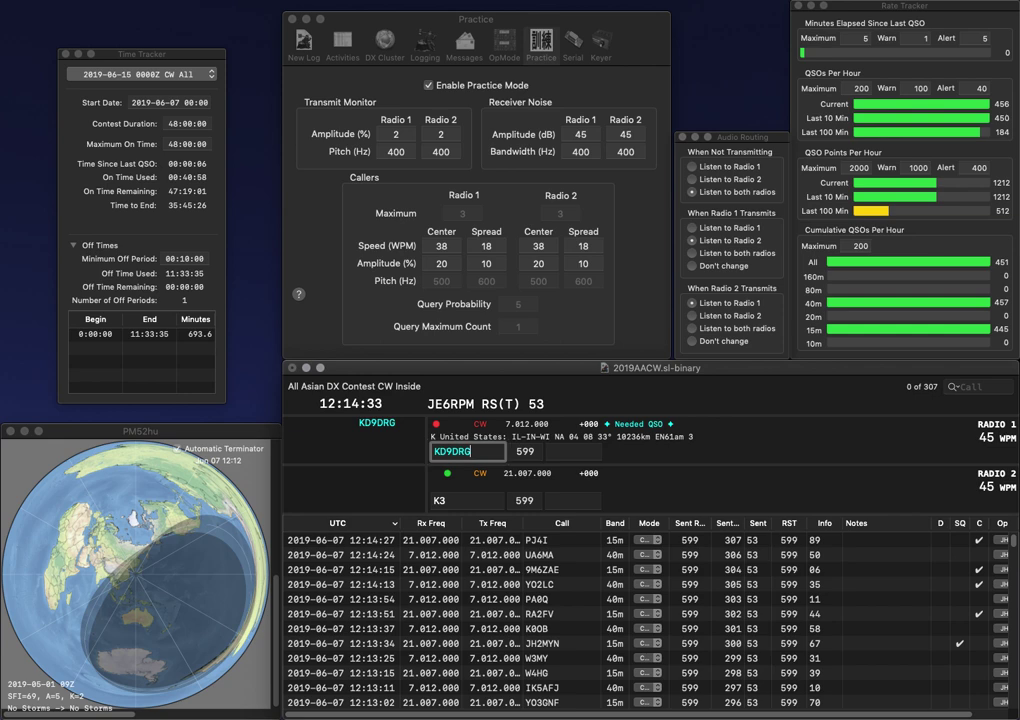
{"action": "type", "text": "42"}
{"action": "key", "text": "Return"}
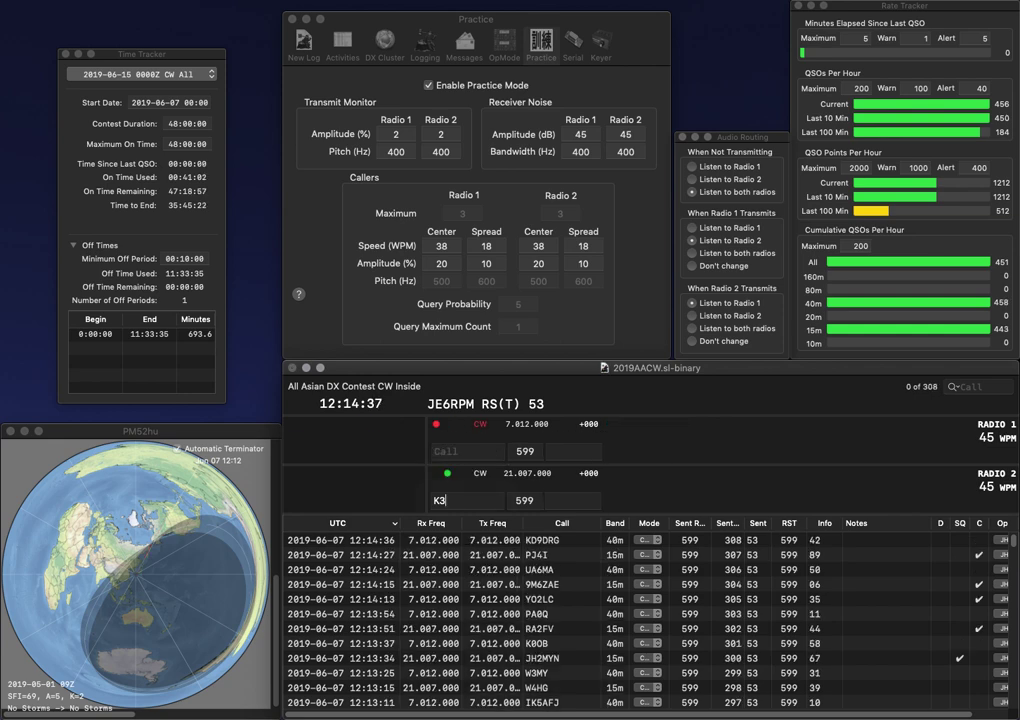
Step: Correct the Radio 2 call to KE6L and send it, and send the call K7TTN on Radio 1
{"action": "key", "text": "BackSpace"}
{"action": "type", "text": "E6"}
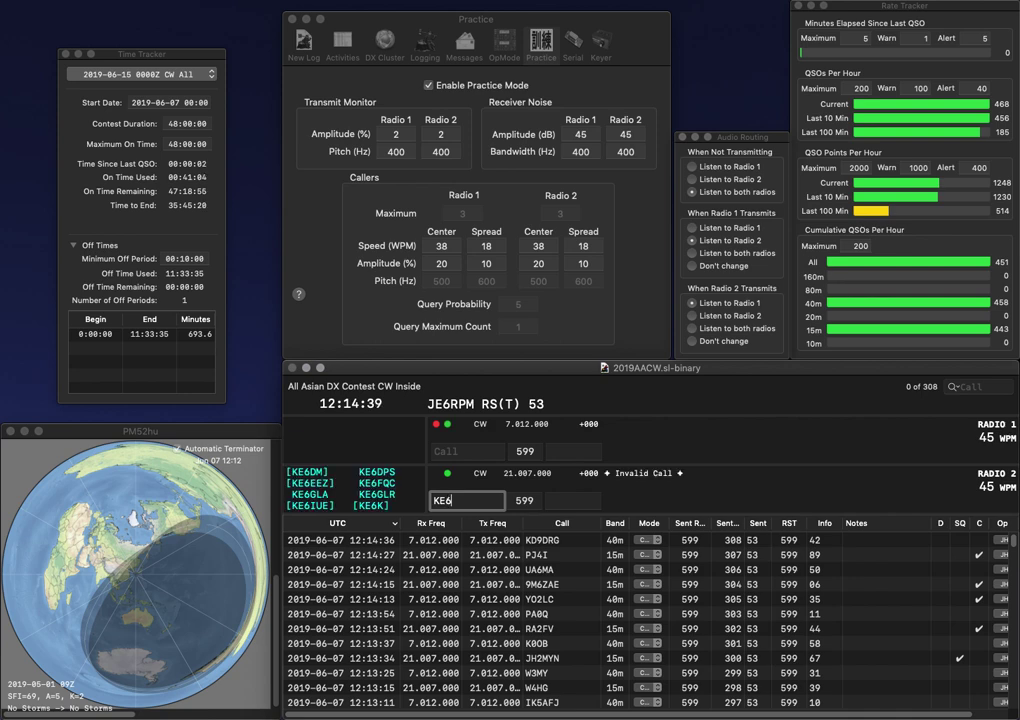
{"action": "type", "text": "L"}
{"action": "key", "text": "Return"}
{"action": "type", "text": "K7TTN"}
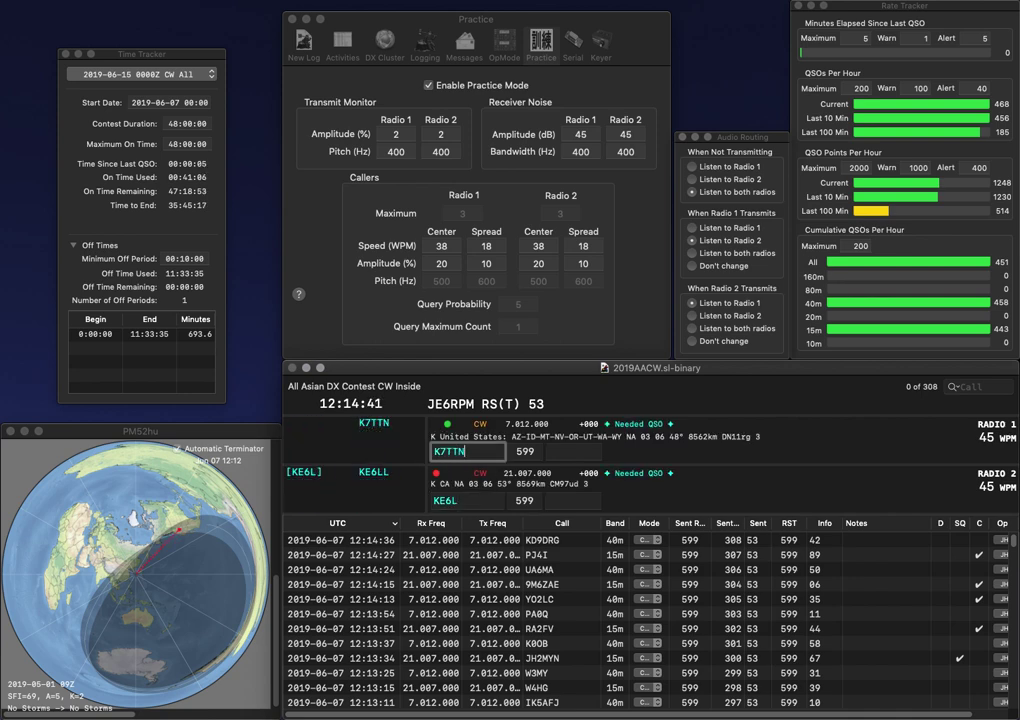
{"action": "key", "text": "Return"}
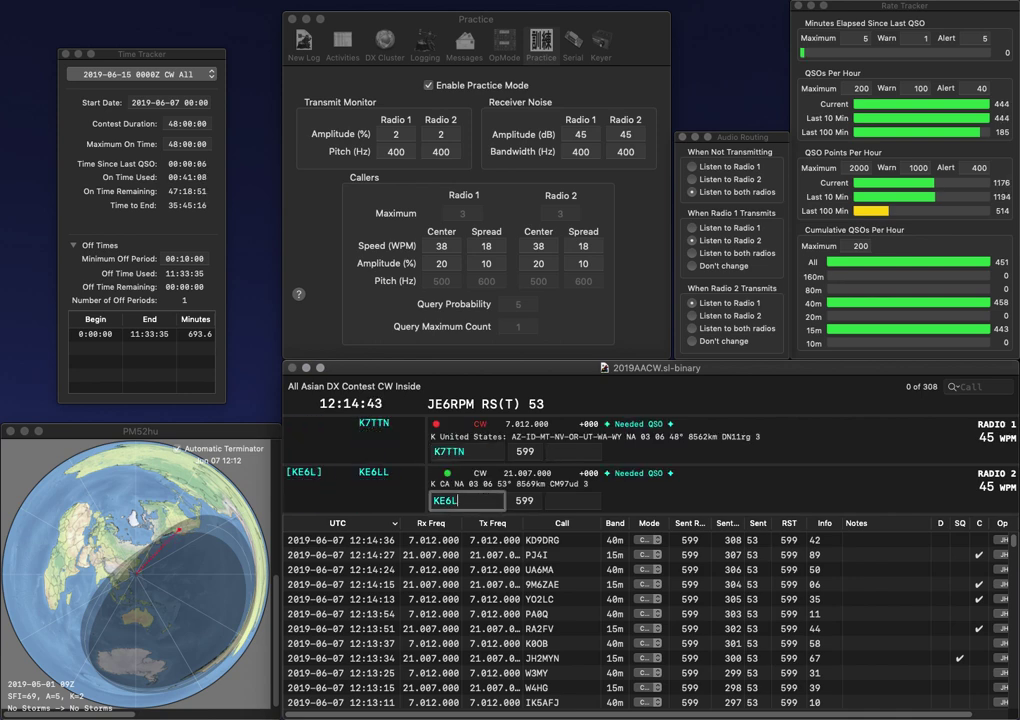
{"action": "key", "text": "Tab"}
{"action": "type", "text": "1"}
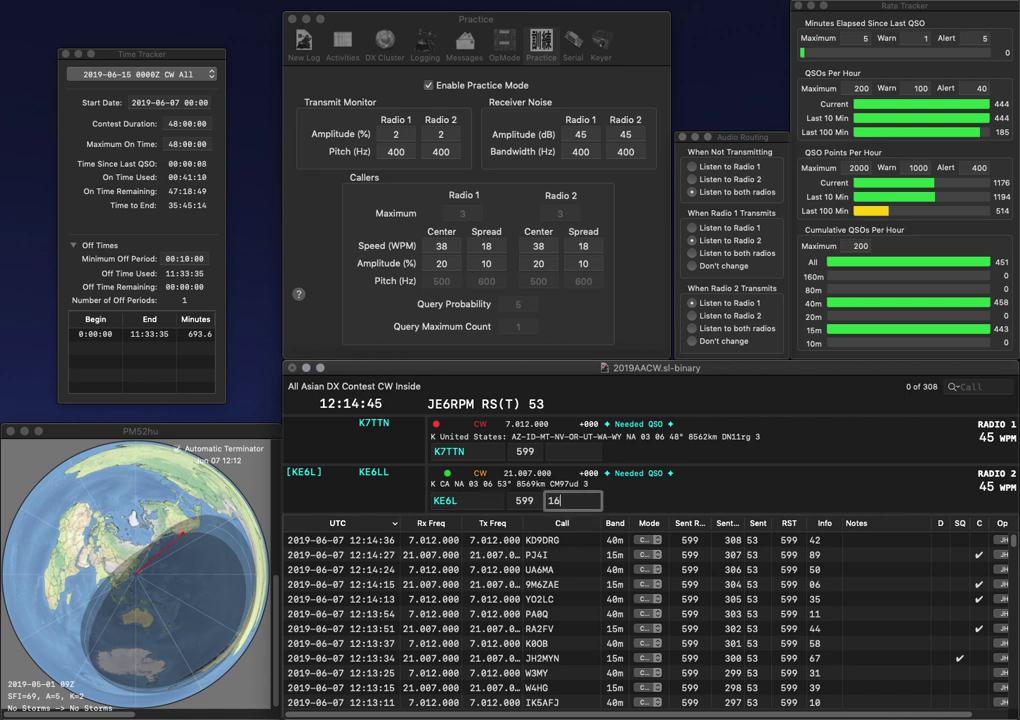
{"action": "type", "text": "6"}
{"action": "key", "text": "Return"}
{"action": "type", "text": "49"}
{"action": "key", "text": "Return"}
Step: Send the call K4SEA on Radio 2 and the partial call W on Radio 1
{"action": "type", "text": "K4"}
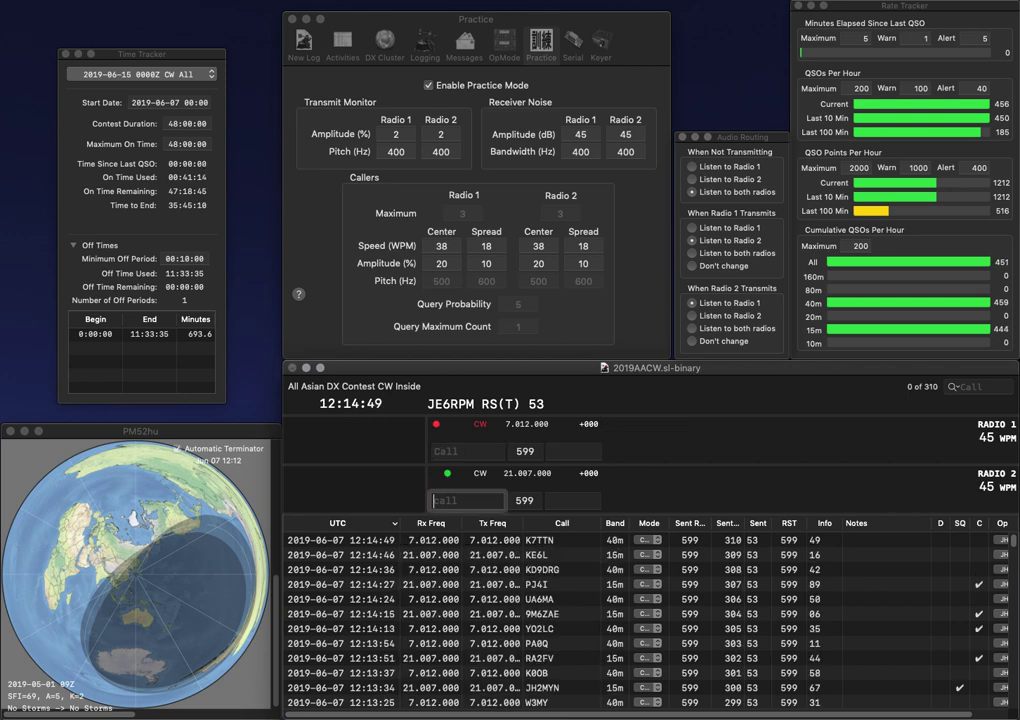
{"action": "type", "text": "E"}
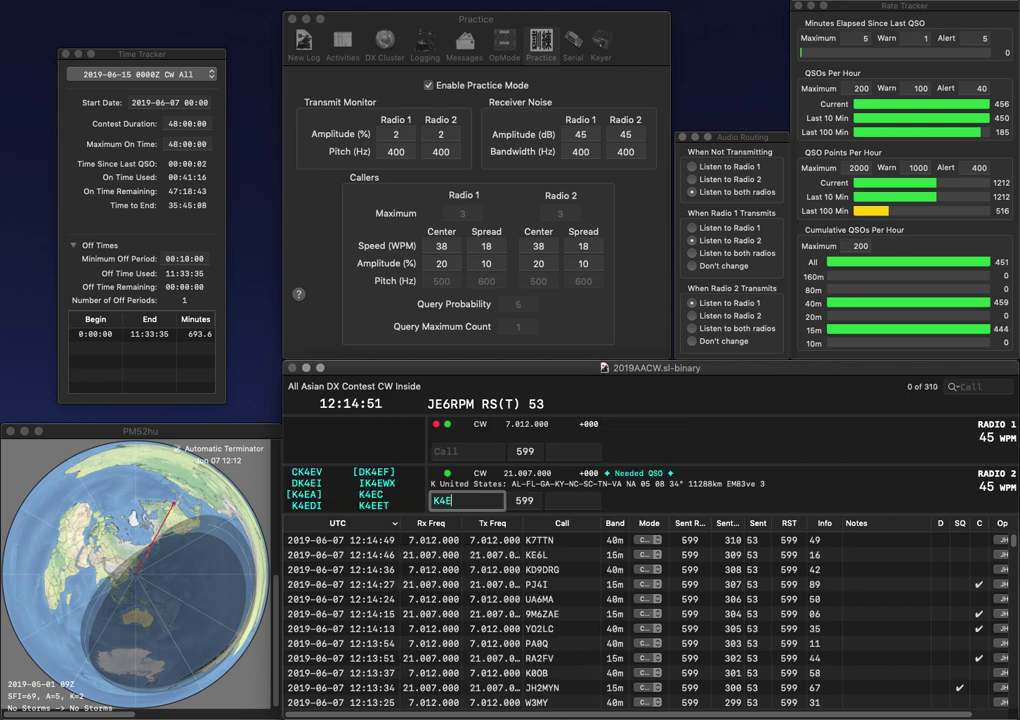
{"action": "key", "text": "BackSpace"}
{"action": "type", "text": "SEA"}
{"action": "key", "text": "Return"}
{"action": "type", "text": "W"}
{"action": "key", "text": "Return"}
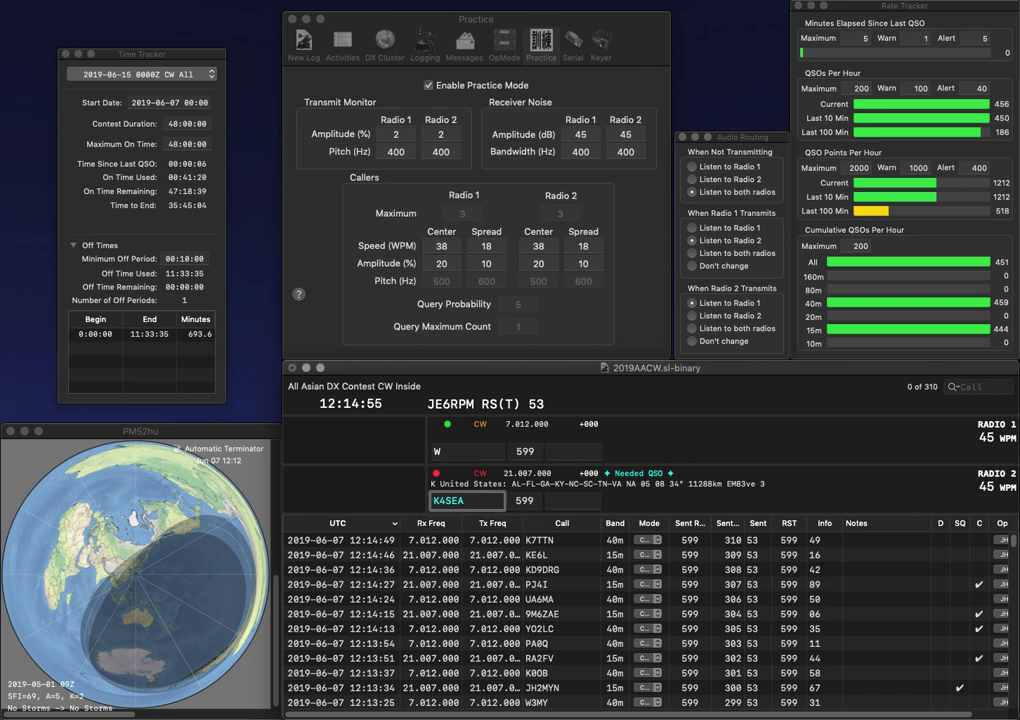
Step: Correct the Radio 2 call to K4HTA and resend it
{"action": "key", "text": "Left"}
{"action": "key", "text": "Left"}
{"action": "key", "text": "BackSpace"}
{"action": "type", "text": "HT"}
{"action": "key", "text": "Delete"}
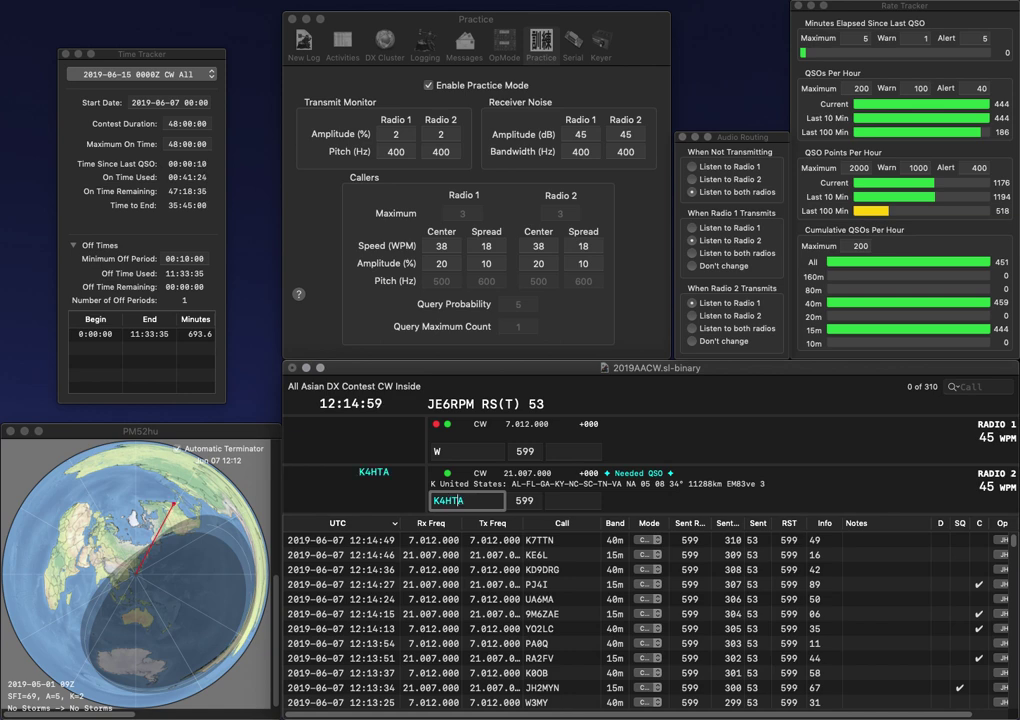
{"action": "key", "text": "Return"}
{"action": "type", "text": "TE"}
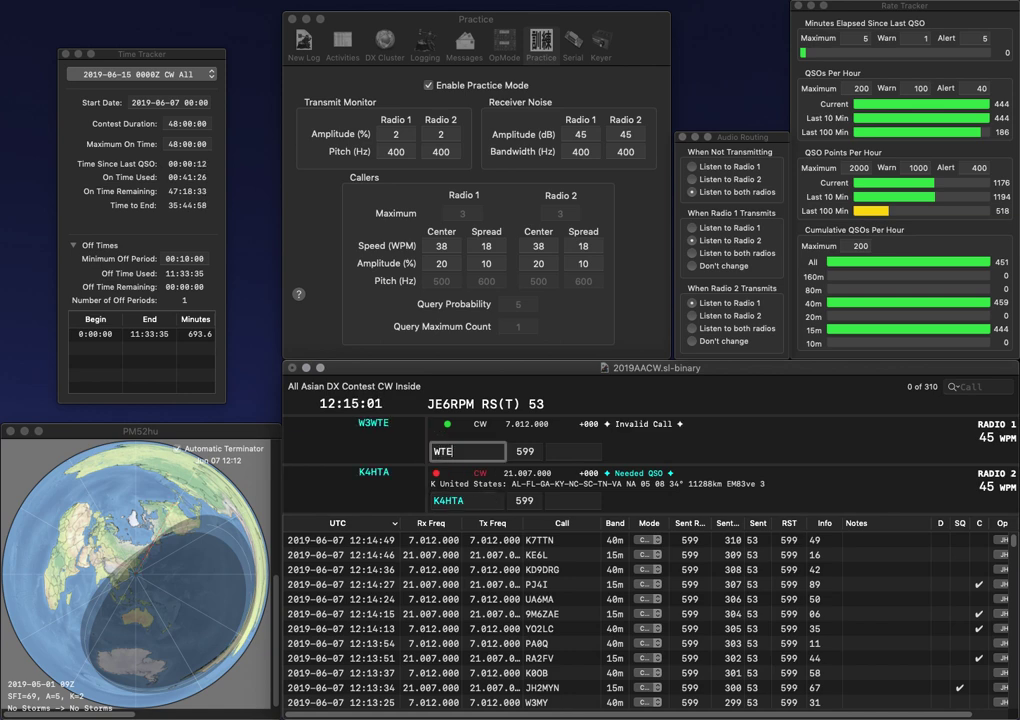
{"action": "type", "text": "A"}
{"action": "key", "text": "Return"}
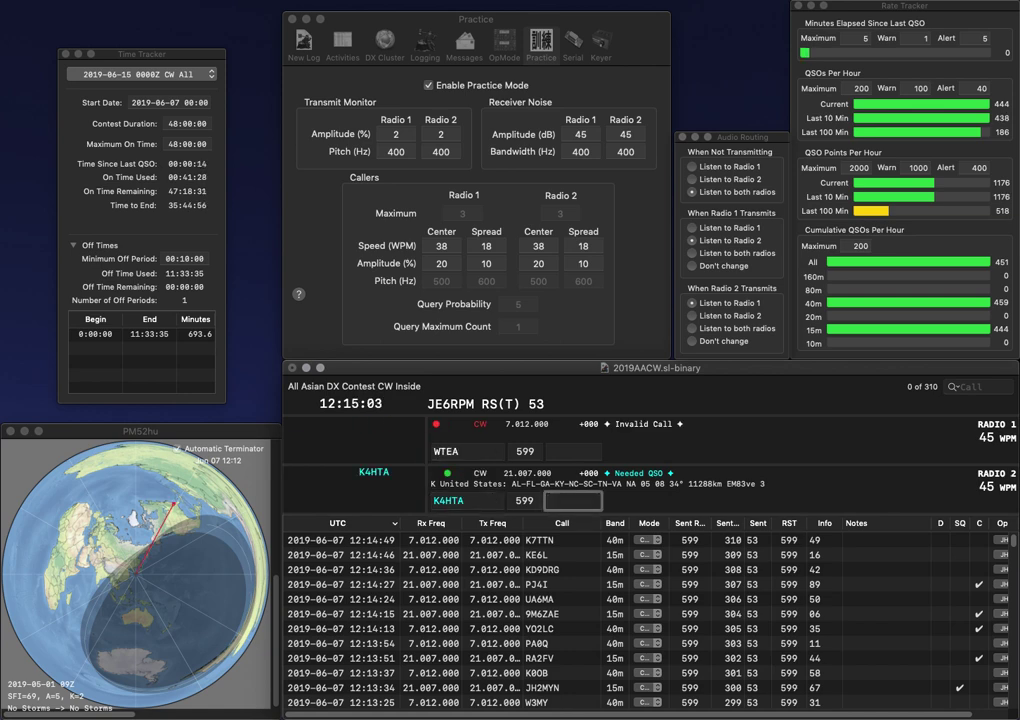
{"action": "key", "text": "Return"}
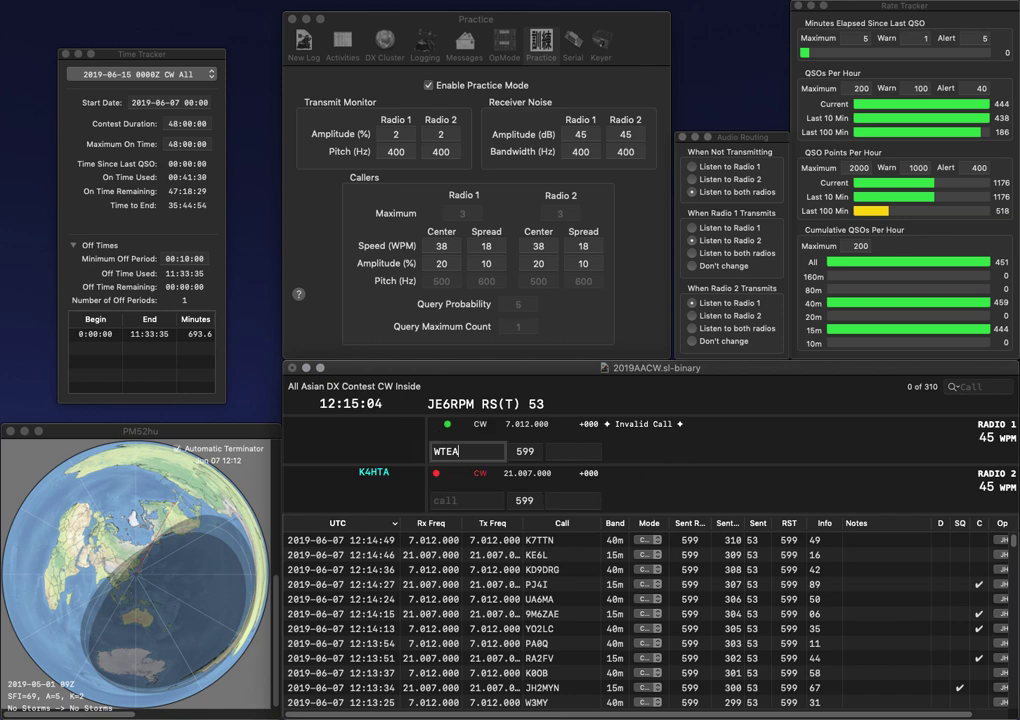
{"action": "key", "text": "Escape"}
{"action": "type", "text": "WE2W"}
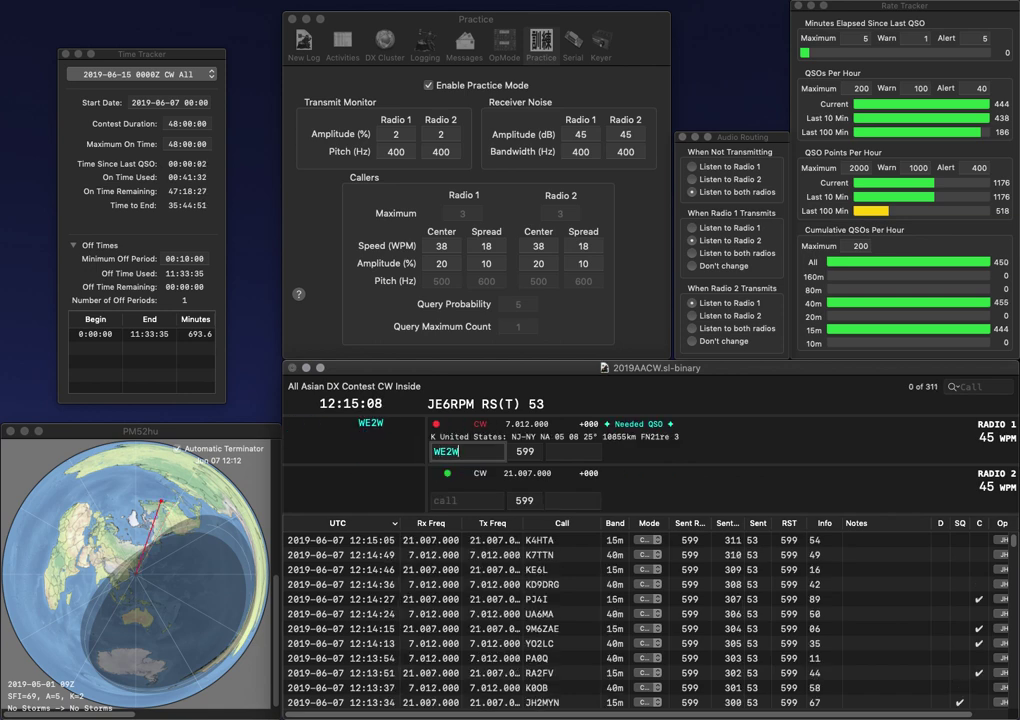
{"action": "key", "text": "Return"}
{"action": "type", "text": "P40WL"}
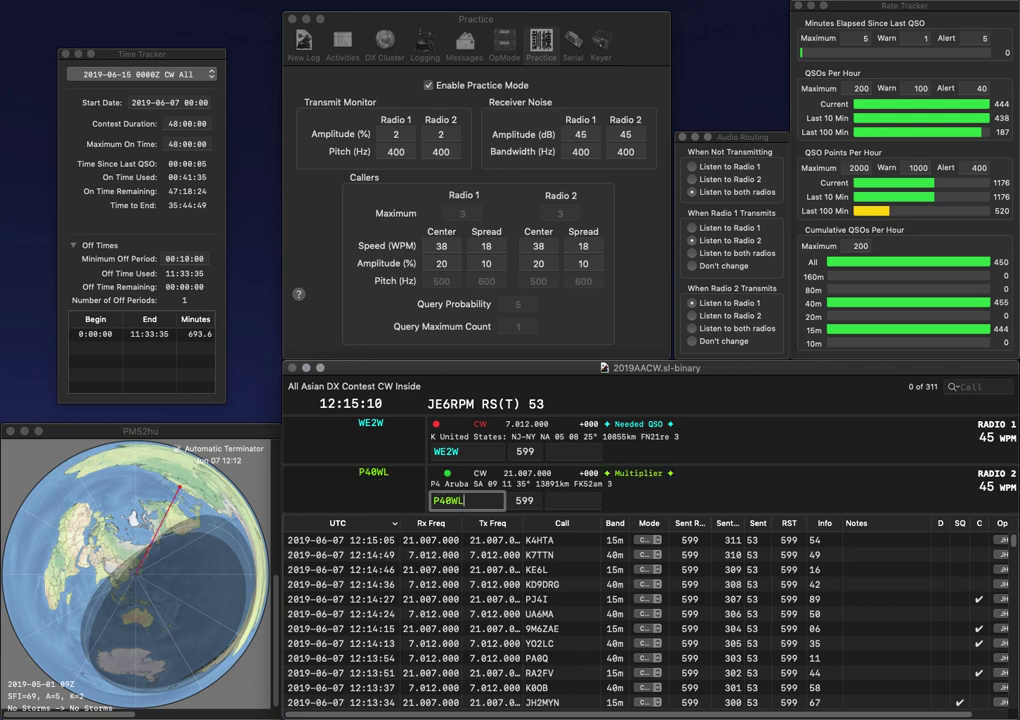
{"action": "key", "text": "Return"}
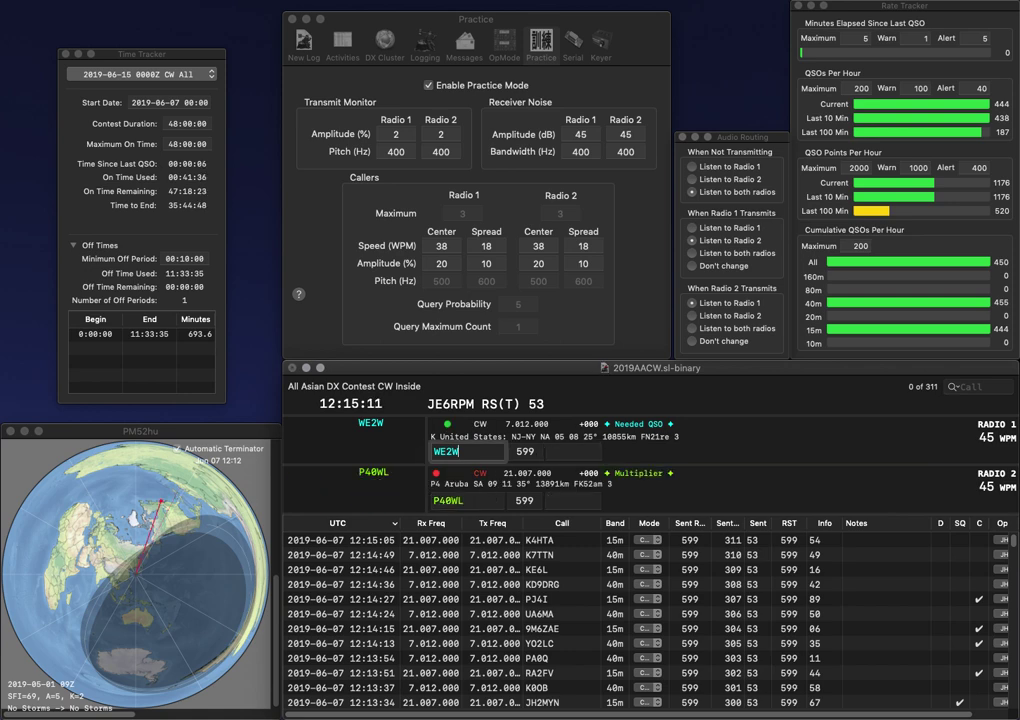
Step: Log WE2W on Radio 1 with exchange 09 and P40WL on Radio 2 with exchange 15
{"action": "type", "text": "09"}
{"action": "key", "text": "Return"}
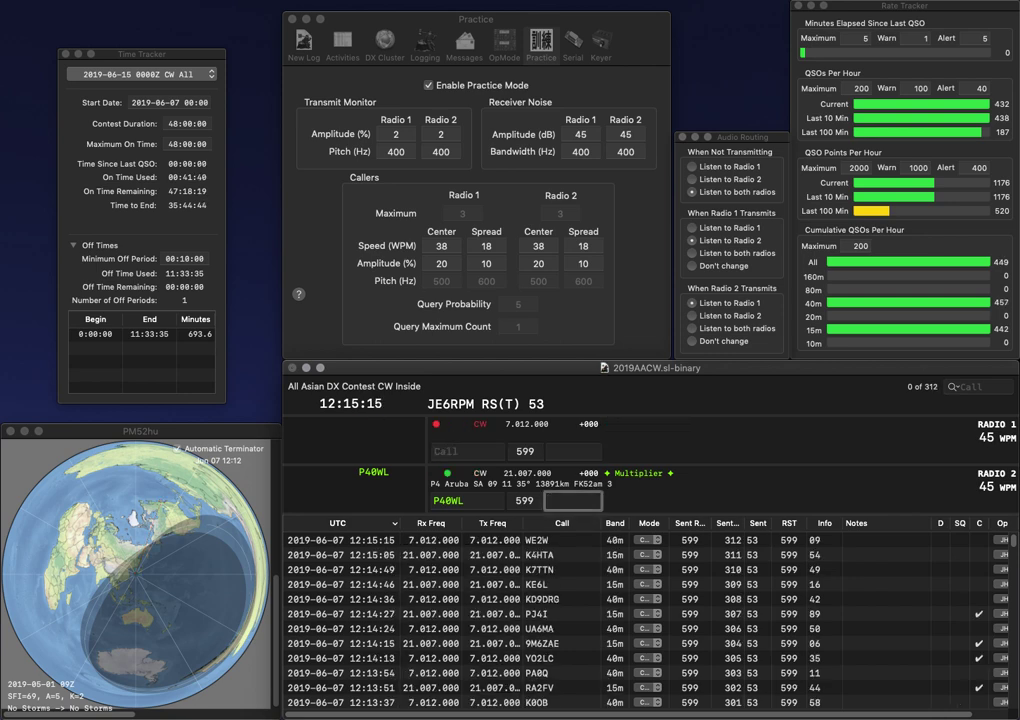
{"action": "type", "text": "15"}
{"action": "key", "text": "Return"}
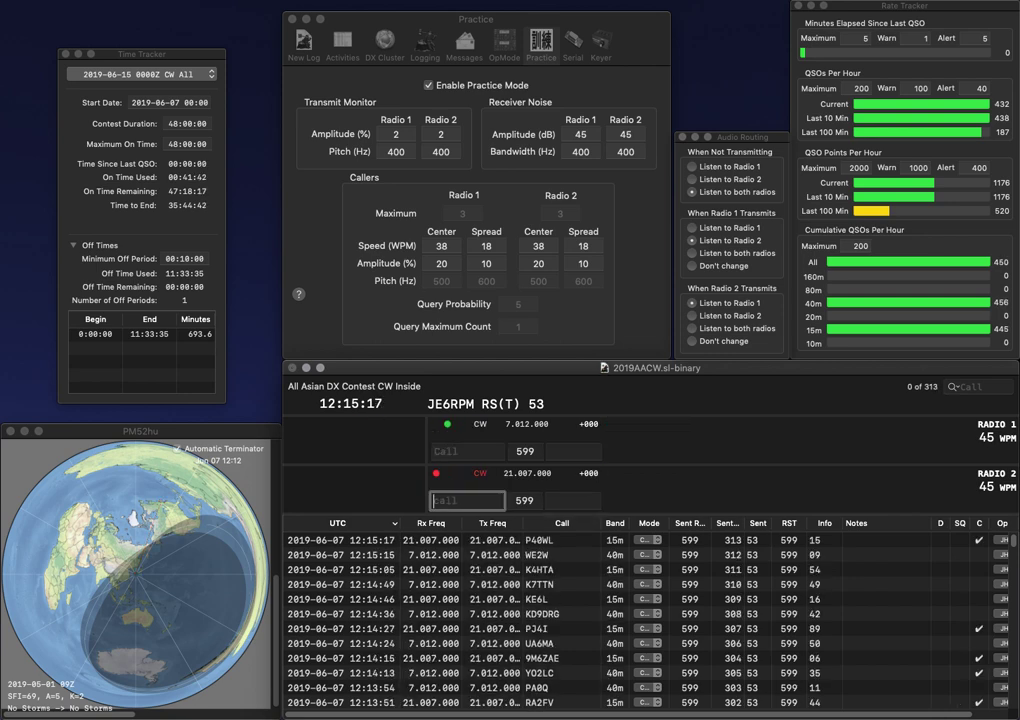